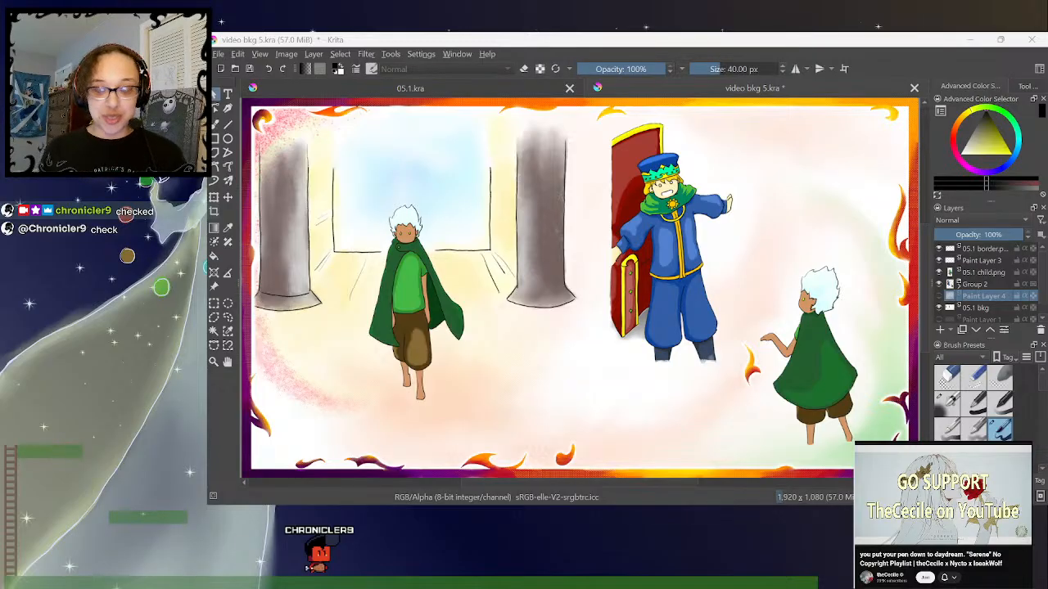
- Copy Group 2 with the king and child from video bkg 5.kra into the ppl group of 05.1.kra
{"action": "left_click", "coordinate": [961, 286]}
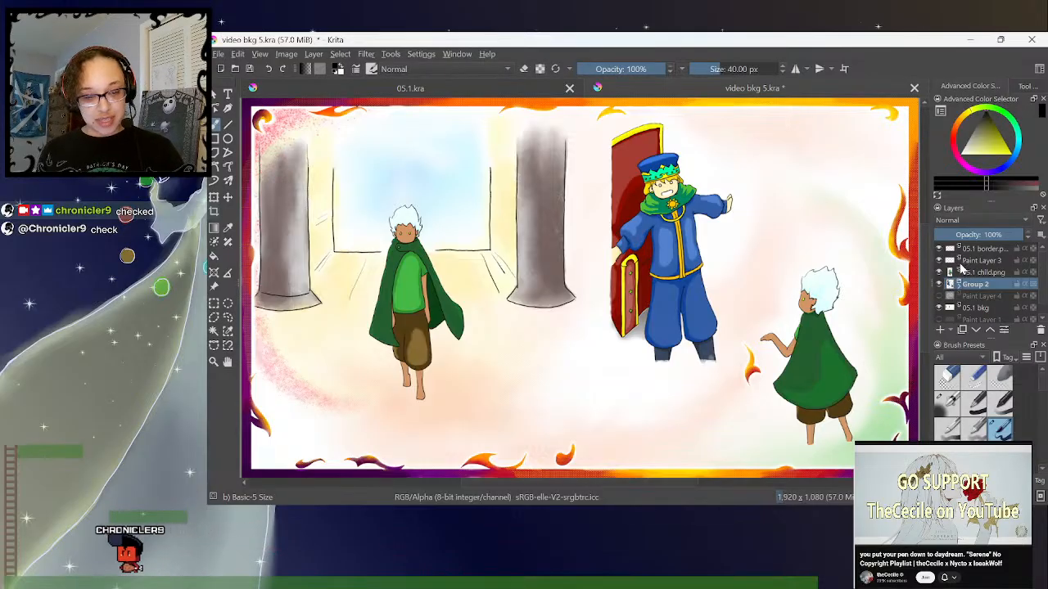
{"action": "mouse_move", "coordinate": [976, 287]}
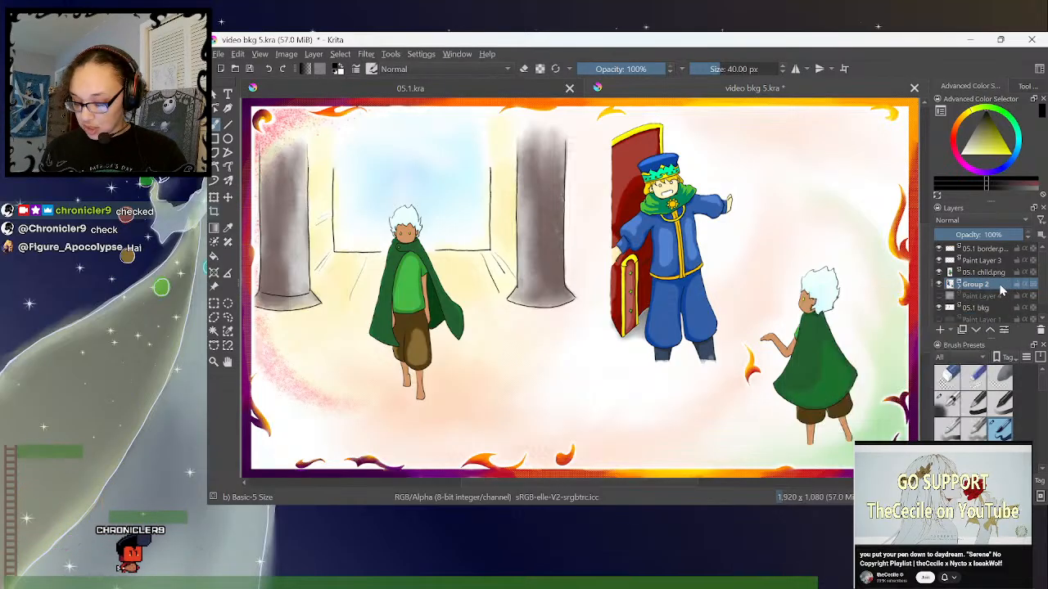
{"action": "left_click", "coordinate": [492, 86]}
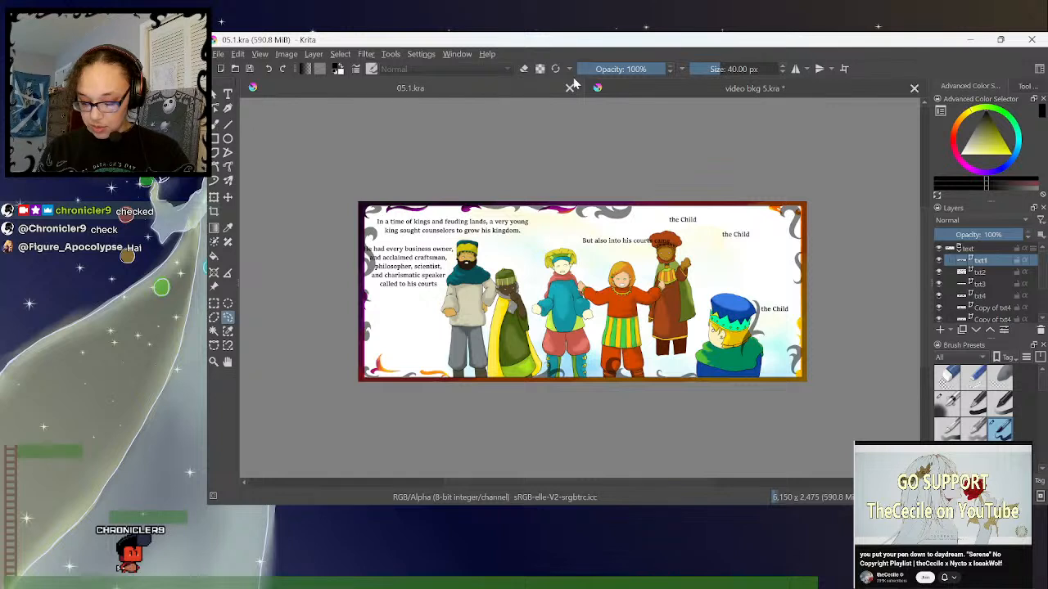
{"action": "left_click", "coordinate": [957, 249]}
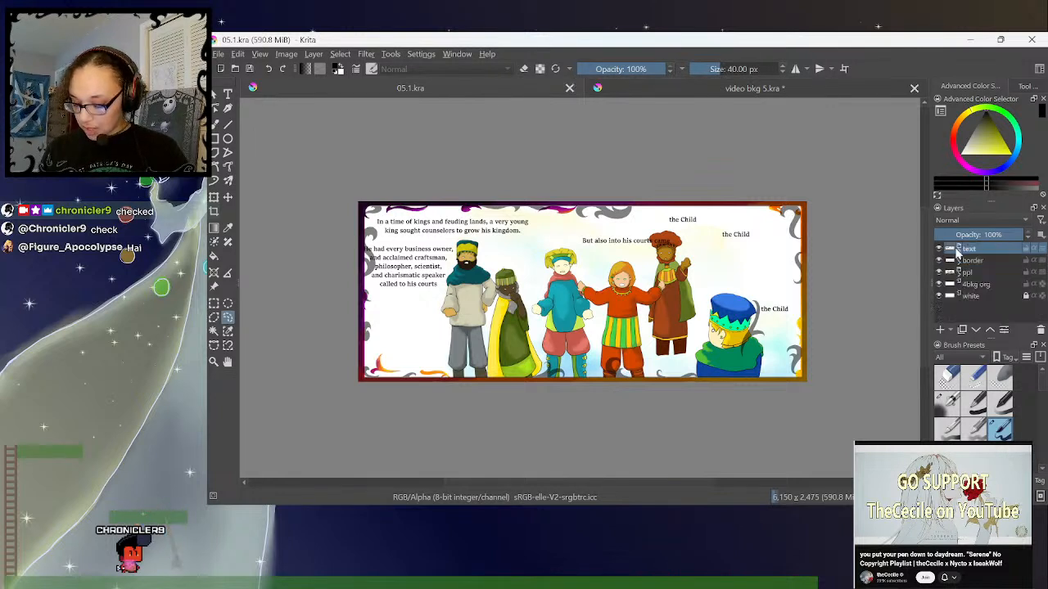
{"action": "left_click", "coordinate": [974, 285]}
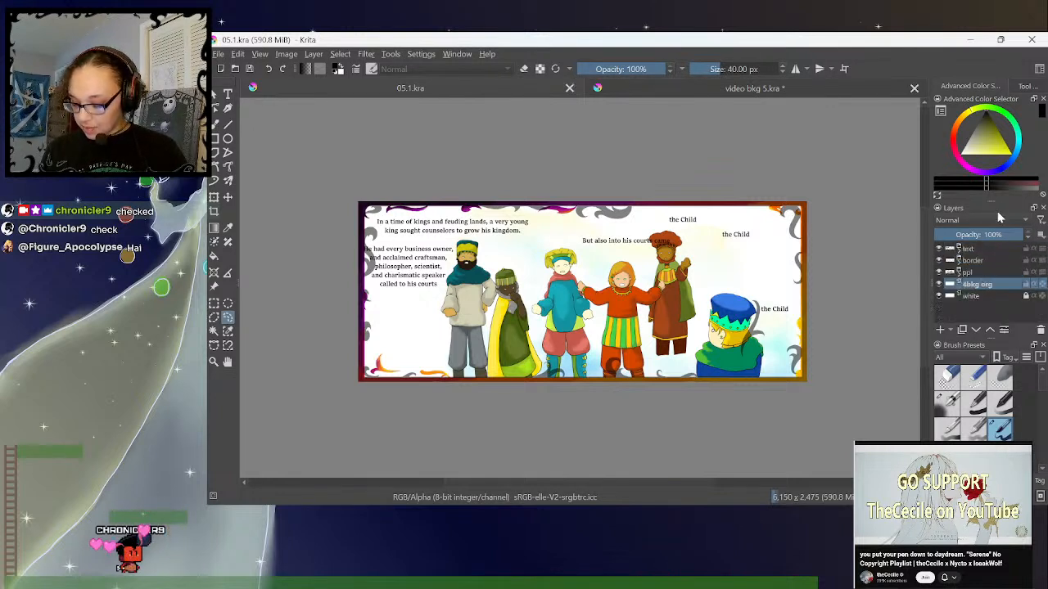
{"action": "left_click", "coordinate": [966, 273]}
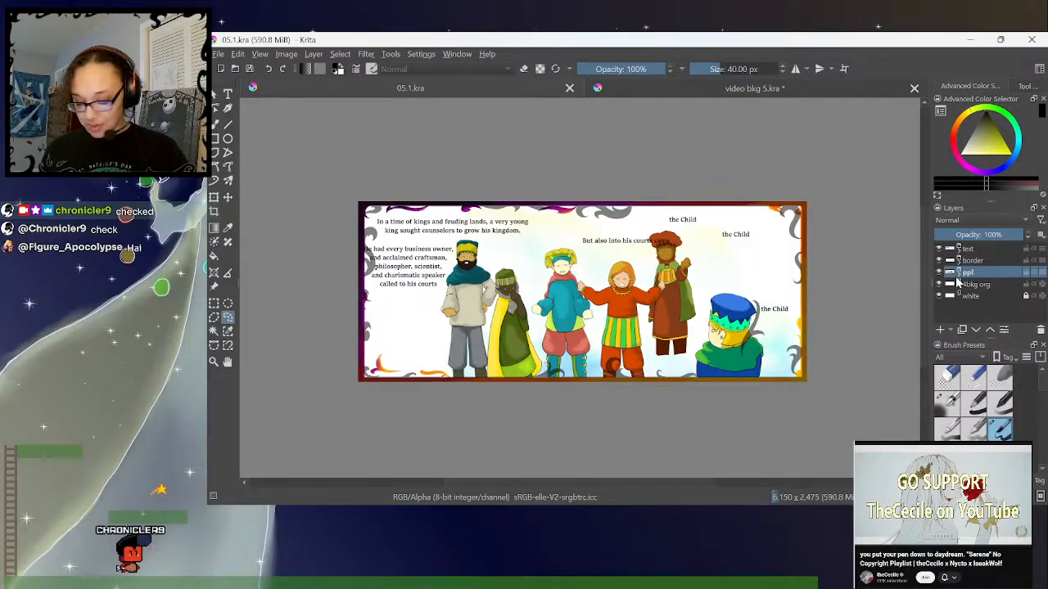
{"action": "left_click", "coordinate": [957, 273]}
{"action": "left_click", "coordinate": [983, 285]}
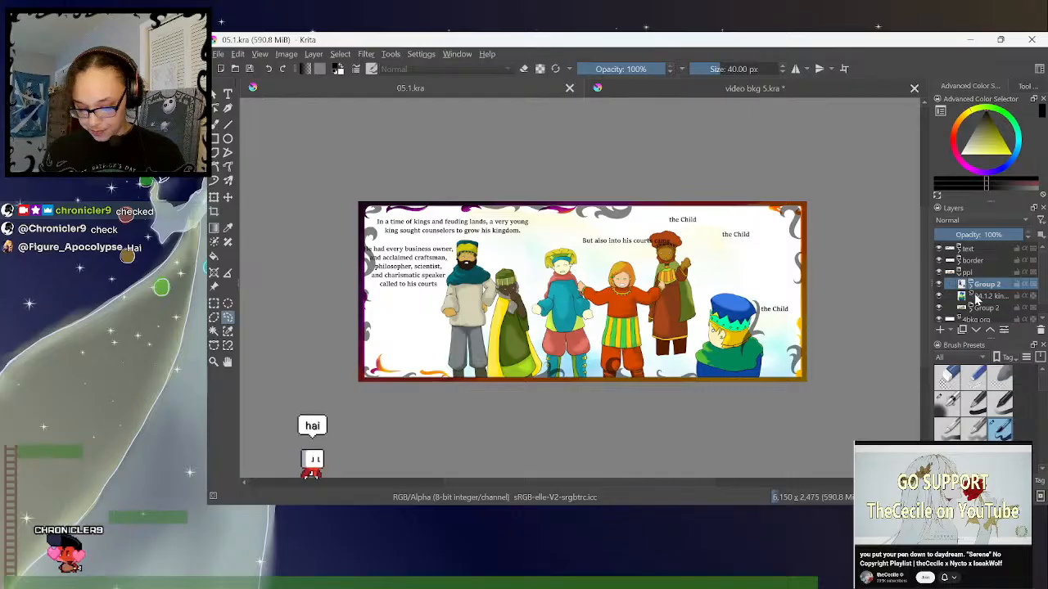
- Delete the old king layer and the old Group 2 of courtiers from the ppl group, and hide the text group
{"action": "left_click", "coordinate": [939, 297]}
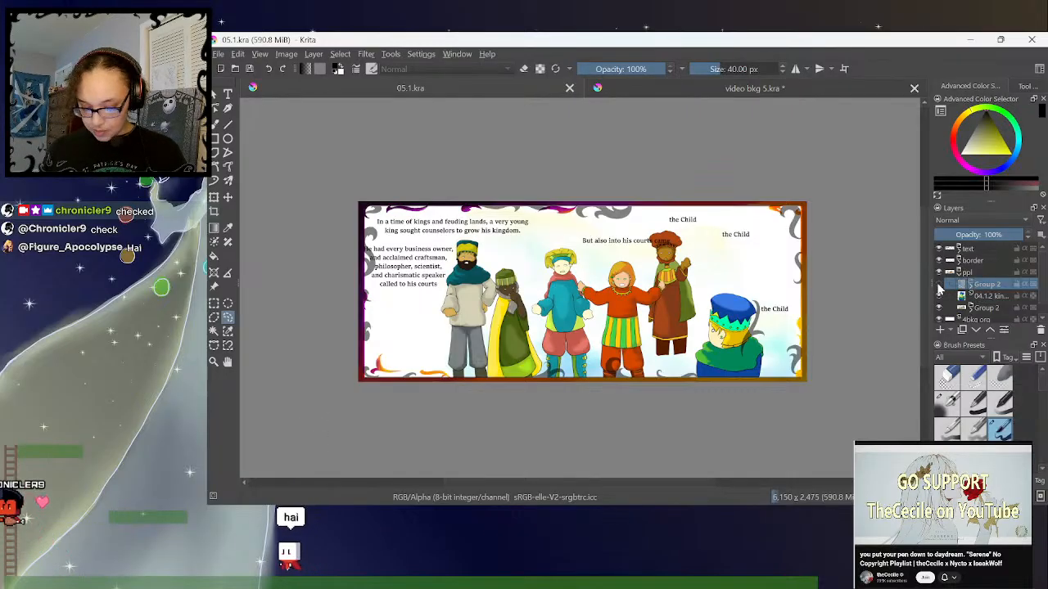
{"action": "left_click", "coordinate": [982, 296]}
{"action": "left_click", "coordinate": [1041, 330]}
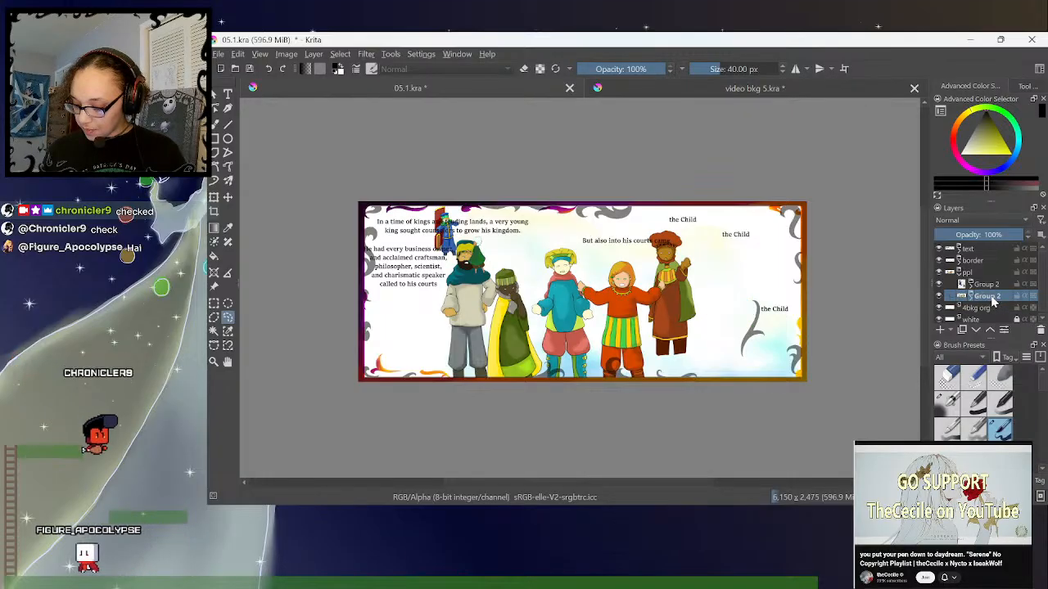
{"action": "left_click", "coordinate": [1042, 331]}
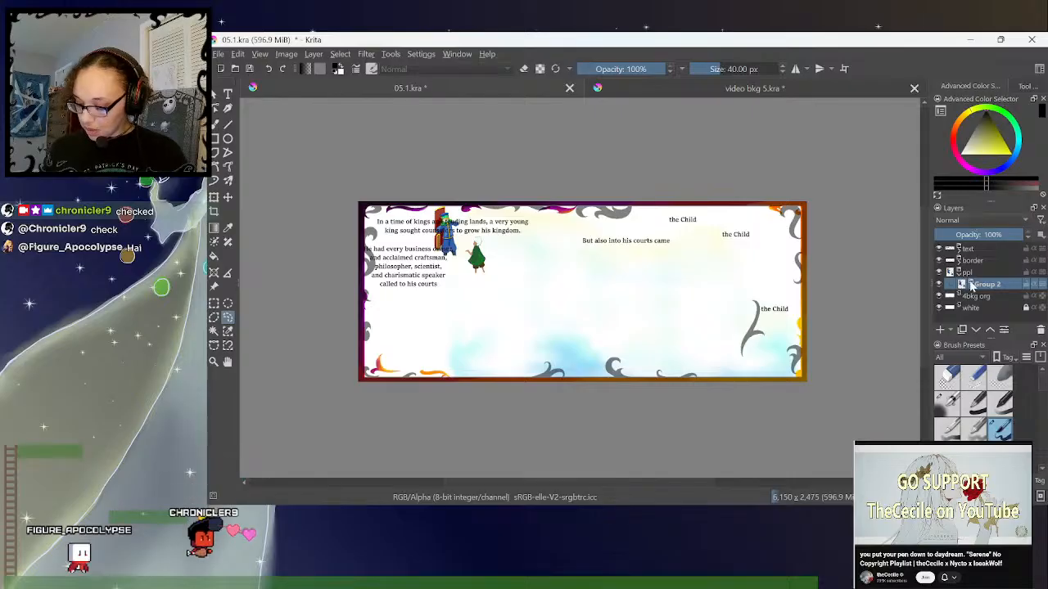
{"action": "left_click", "coordinate": [939, 249]}
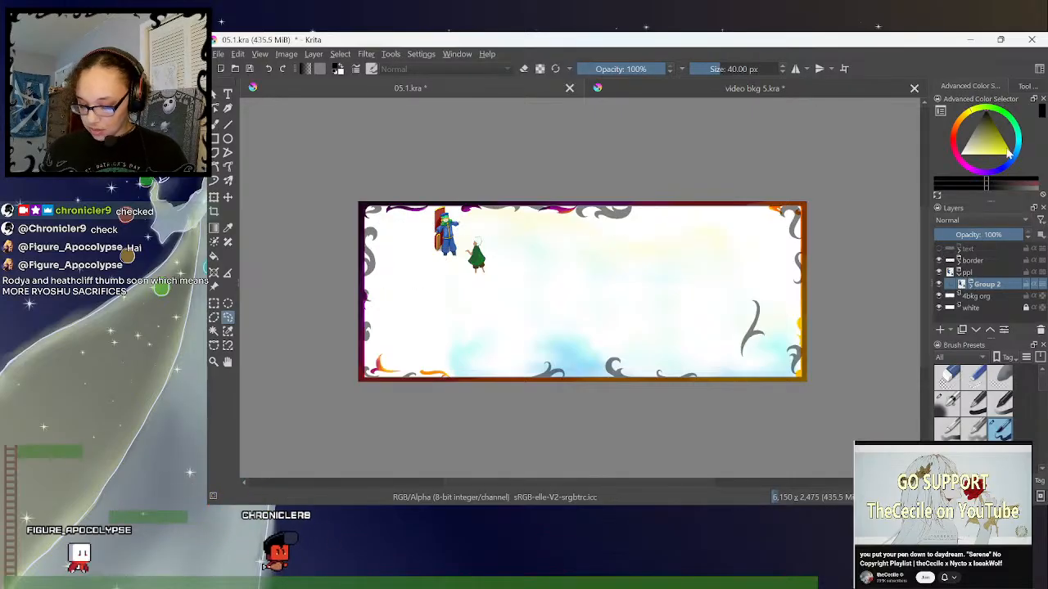
- Copy the 05.1 child.png layer from video bkg 5.kra into the ppl group of 05.1.kra
{"action": "left_click", "coordinate": [666, 90]}
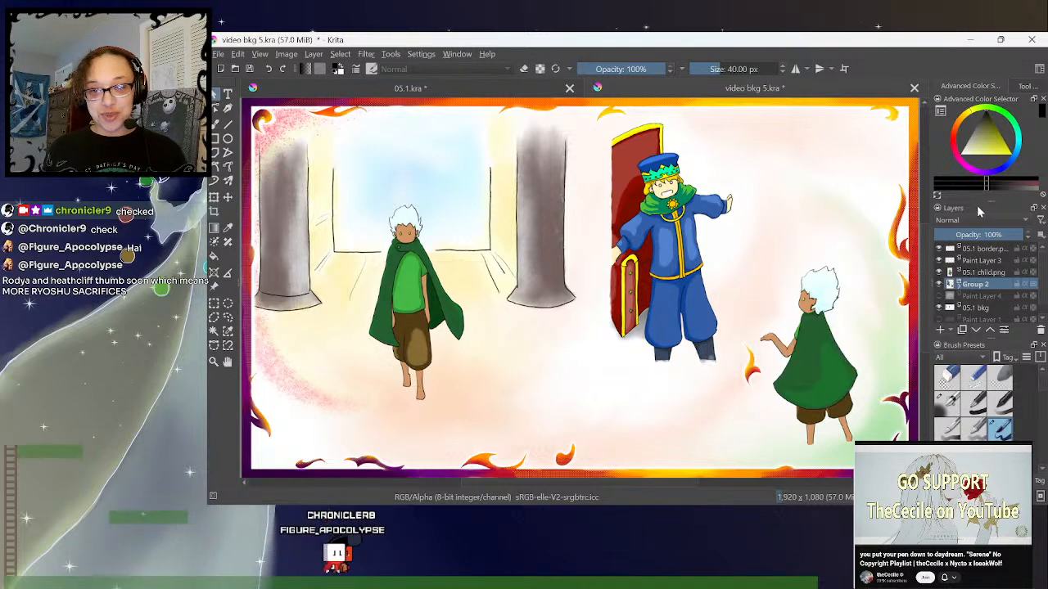
{"action": "left_click", "coordinate": [964, 273]}
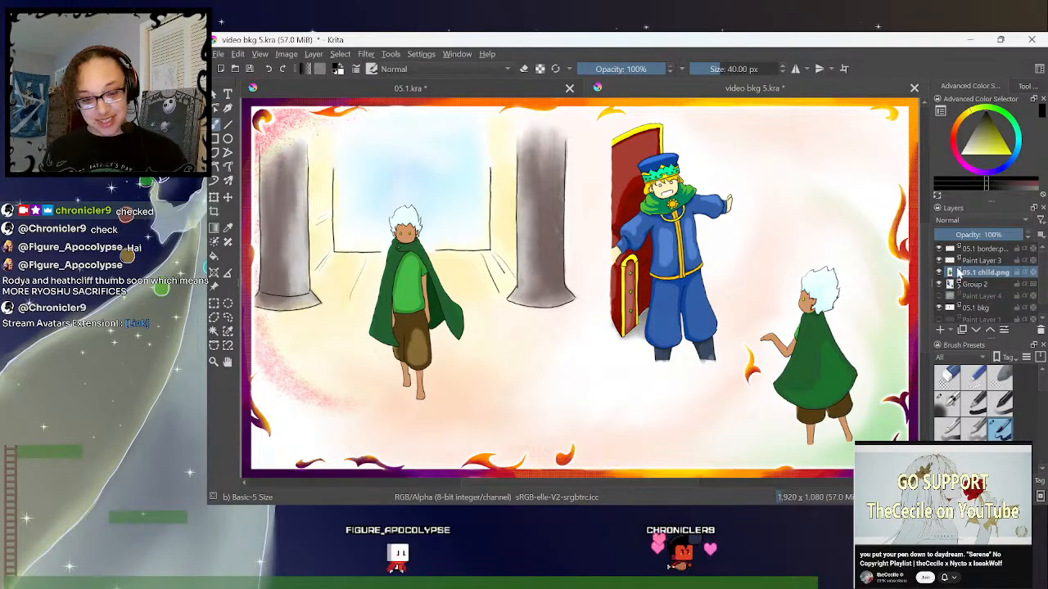
{"action": "left_click", "coordinate": [466, 87]}
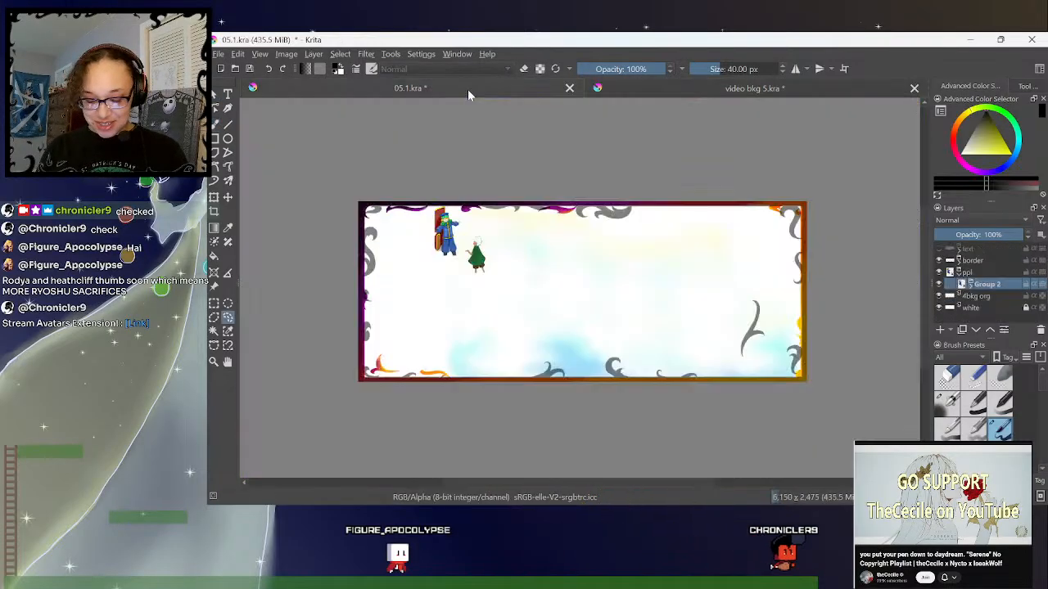
{"action": "key", "text": "ctrl+v"}
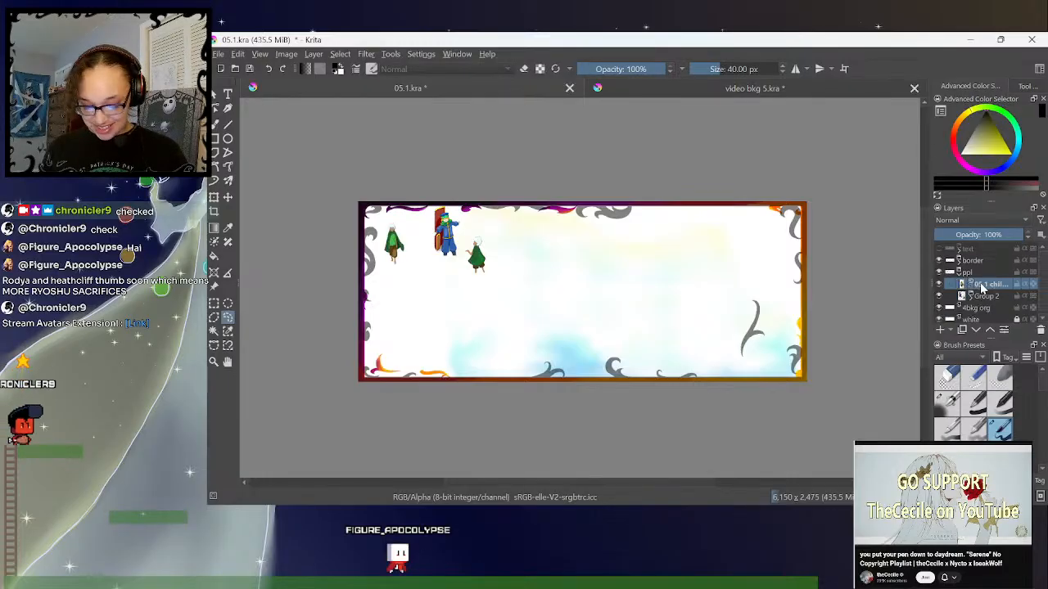
- Scale up the whole ppl group so that its figures span nearly the full height of the page spread
{"action": "left_click", "coordinate": [959, 273]}
{"action": "left_click", "coordinate": [969, 276]}
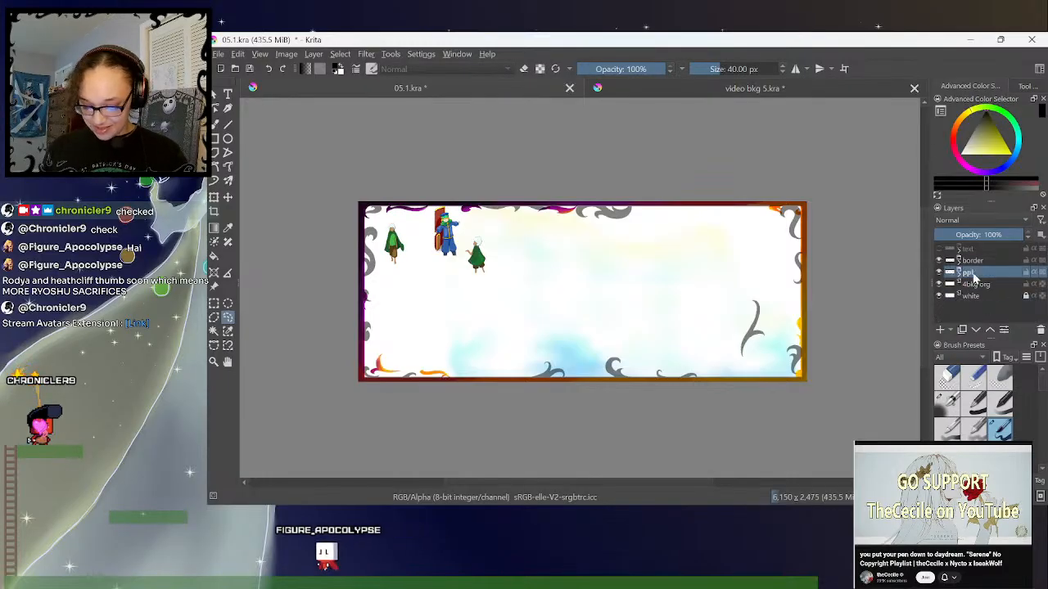
{"action": "key", "text": "ctrl+t"}
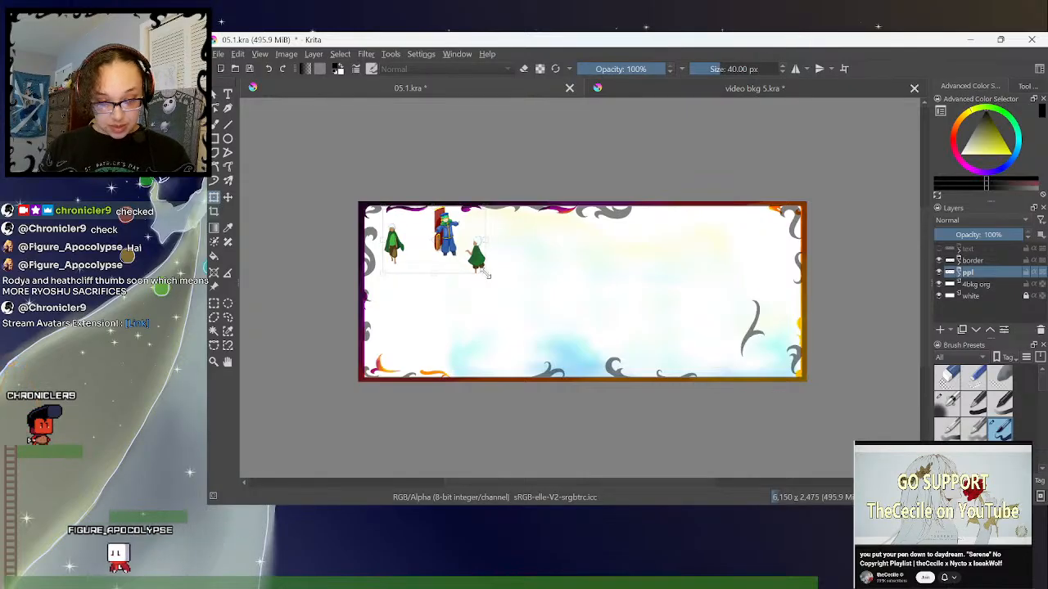
{"action": "left_click_drag", "start_coordinate": [485, 275], "coordinate": [654, 374]}
- Move Group 2 with the king, door and child onto the right half of the spread and shrink it slightly
{"action": "left_click", "coordinate": [958, 273]}
{"action": "left_click", "coordinate": [982, 297]}
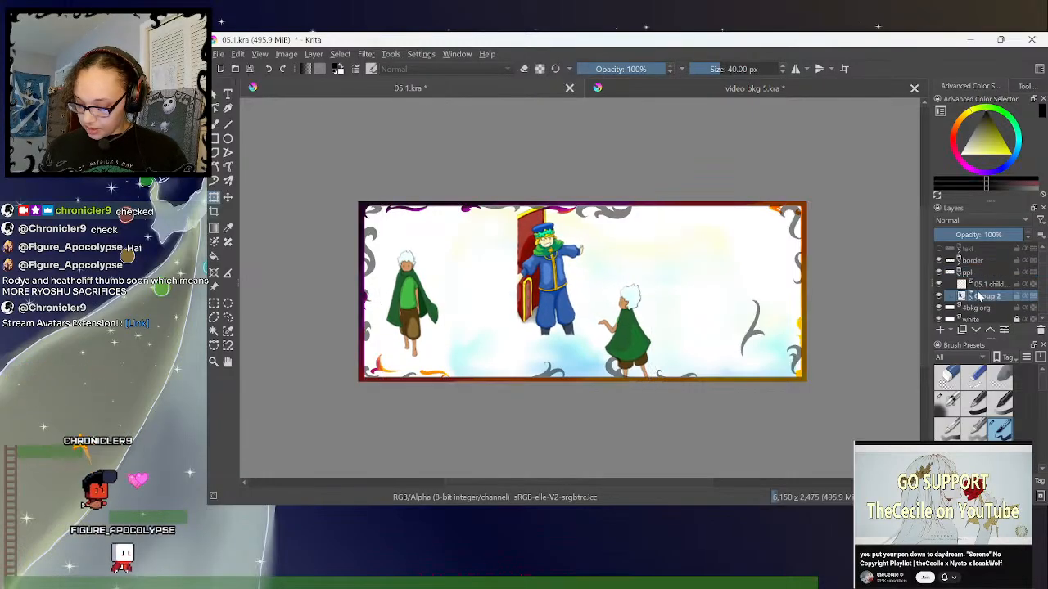
{"action": "left_click", "coordinate": [228, 197]}
{"action": "left_click", "coordinate": [214, 198]}
{"action": "left_click_drag", "start_coordinate": [611, 320], "coordinate": [735, 349]}
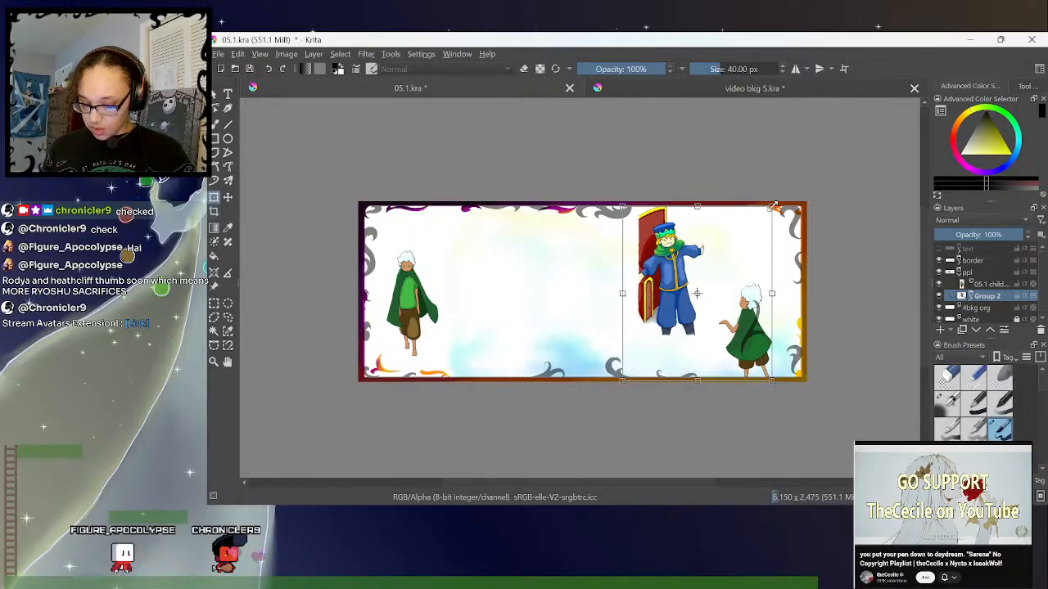
{"action": "left_click_drag", "start_coordinate": [775, 207], "coordinate": [763, 217]}
- Move the front-facing child of the 05.1 child.png layer toward the middle of the left page and shrink it slightly
{"action": "left_click", "coordinate": [985, 284]}
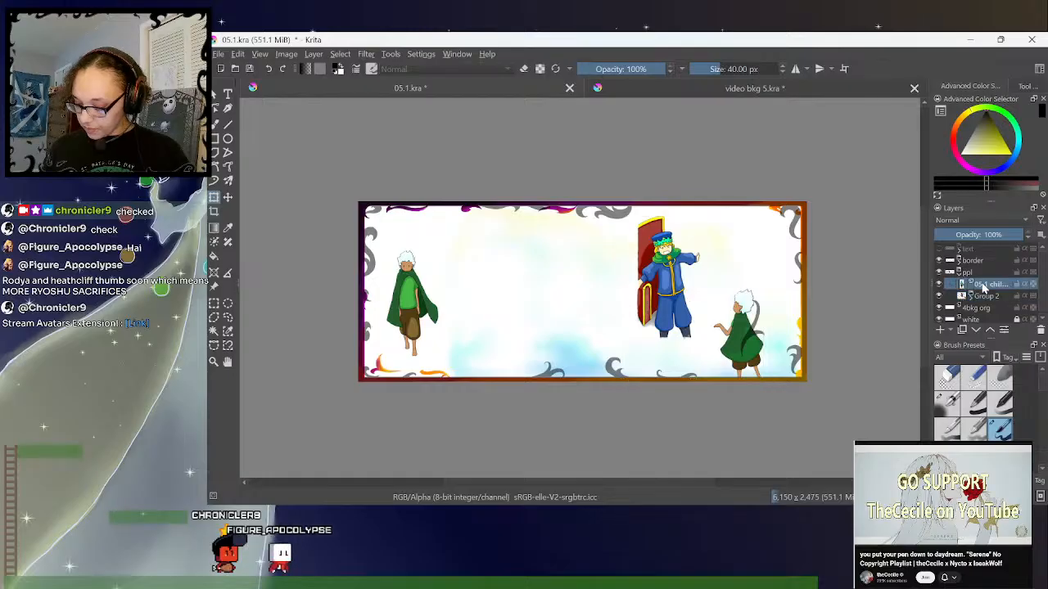
{"action": "left_click_drag", "start_coordinate": [416, 312], "coordinate": [465, 329]}
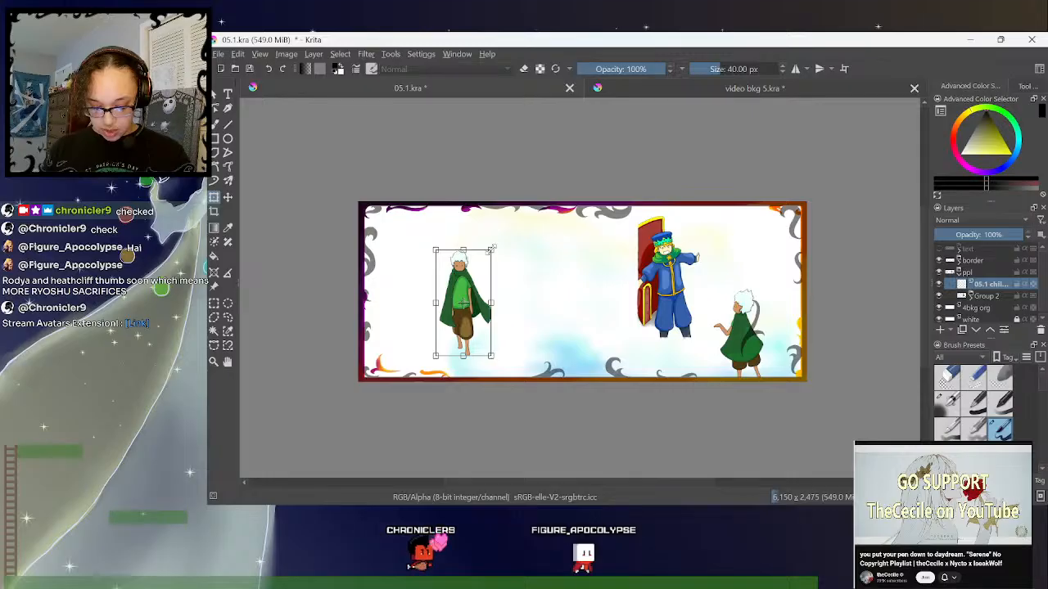
{"action": "left_click_drag", "start_coordinate": [492, 250], "coordinate": [488, 256]}
{"action": "left_click_drag", "start_coordinate": [462, 327], "coordinate": [464, 320]}
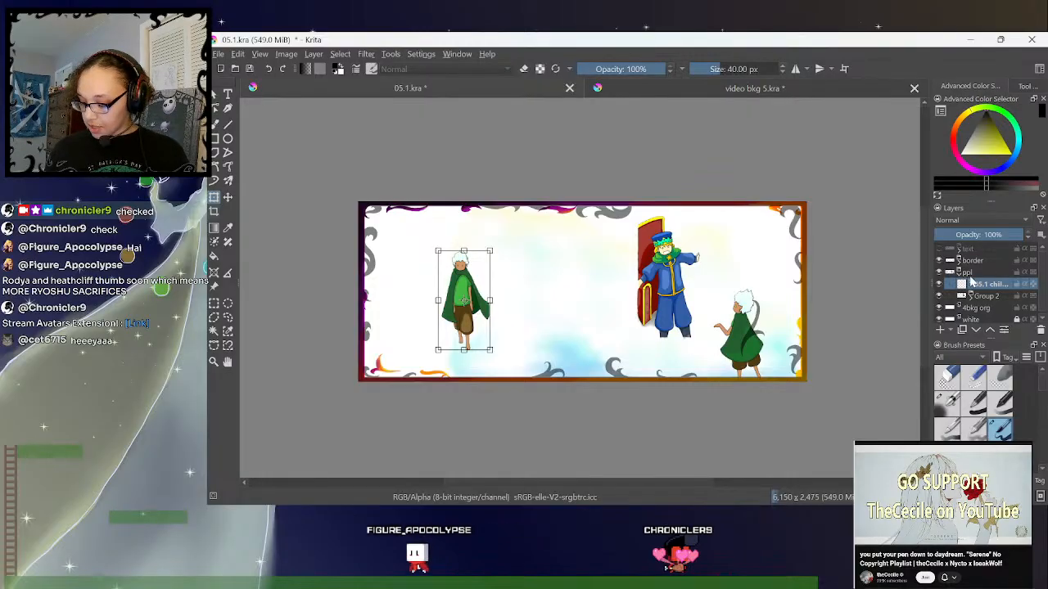
{"action": "mouse_move", "coordinate": [983, 255]}
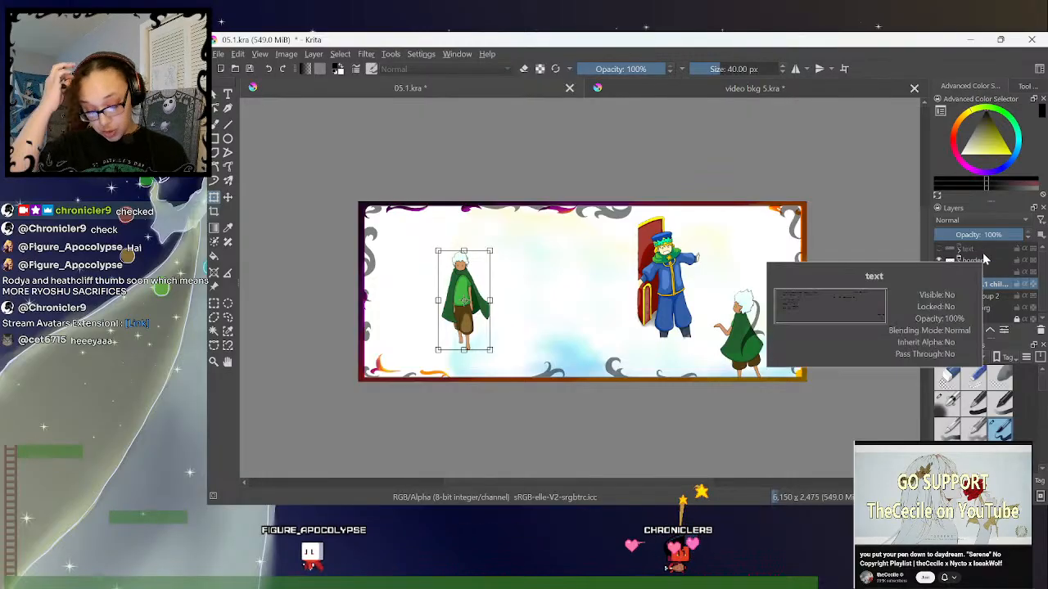
{"action": "left_click", "coordinate": [214, 304]}
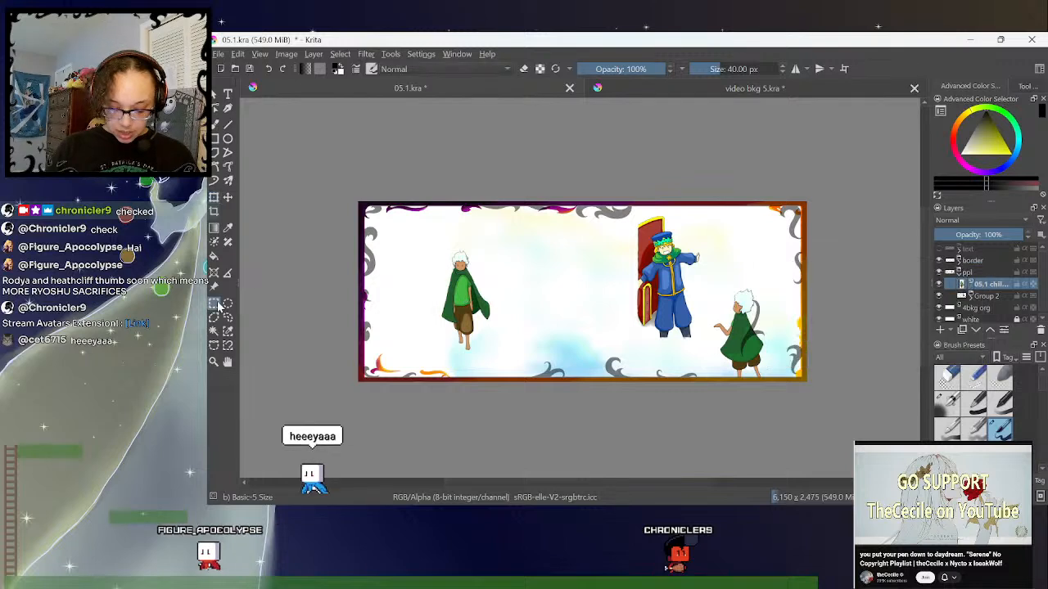
{"action": "left_click_drag", "start_coordinate": [370, 198], "coordinate": [582, 429]}
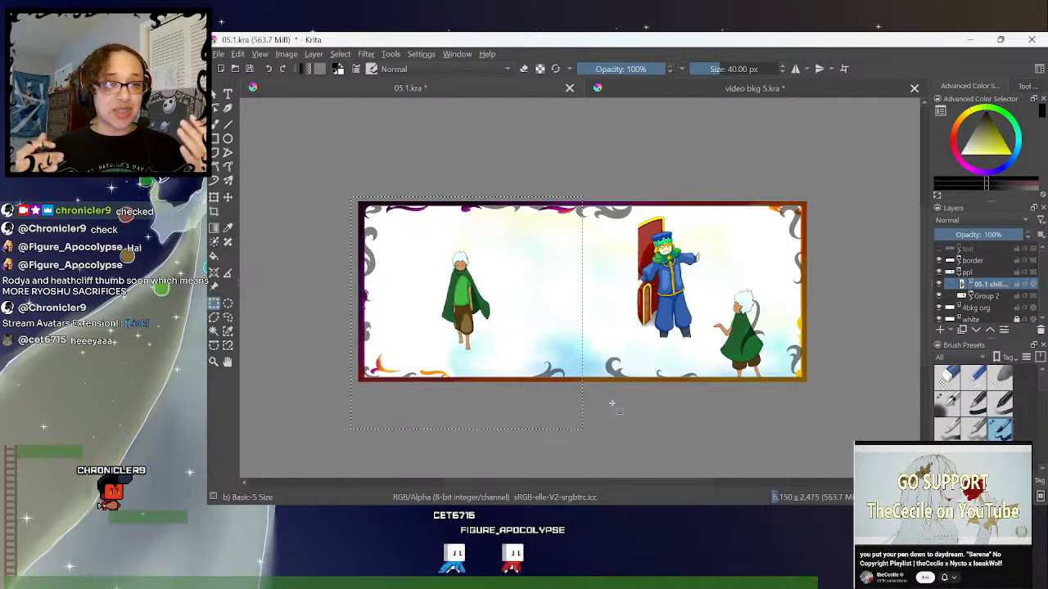
{"action": "left_click", "coordinate": [807, 173]}
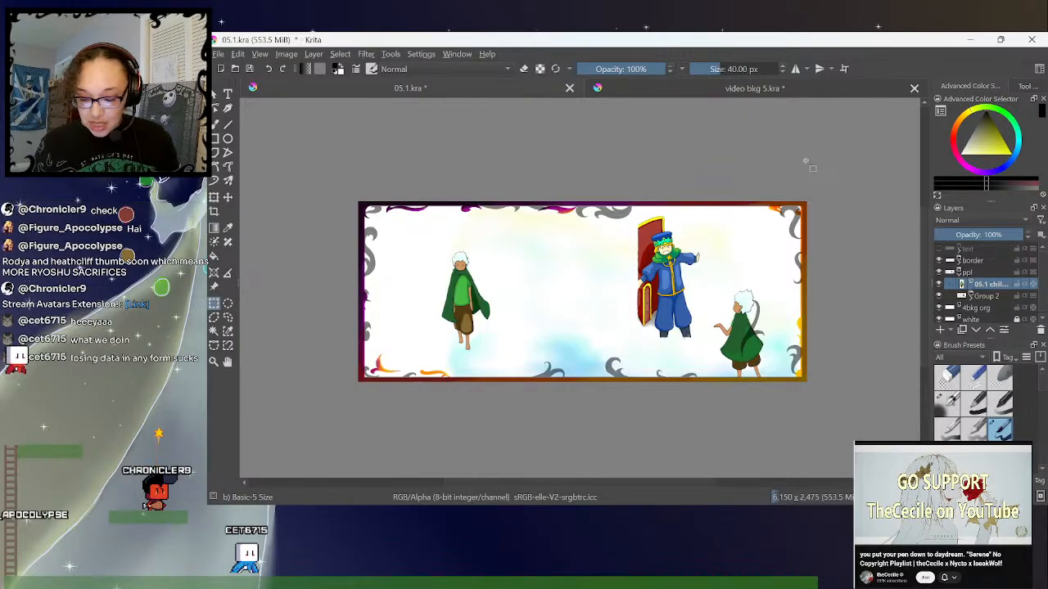
- Examine what the 05.1 child.png and 05.1 bkg layers of video bkg 5.kra contain by toggling their visibility, and compare with 05.1.kra
{"action": "left_click", "coordinate": [782, 92]}
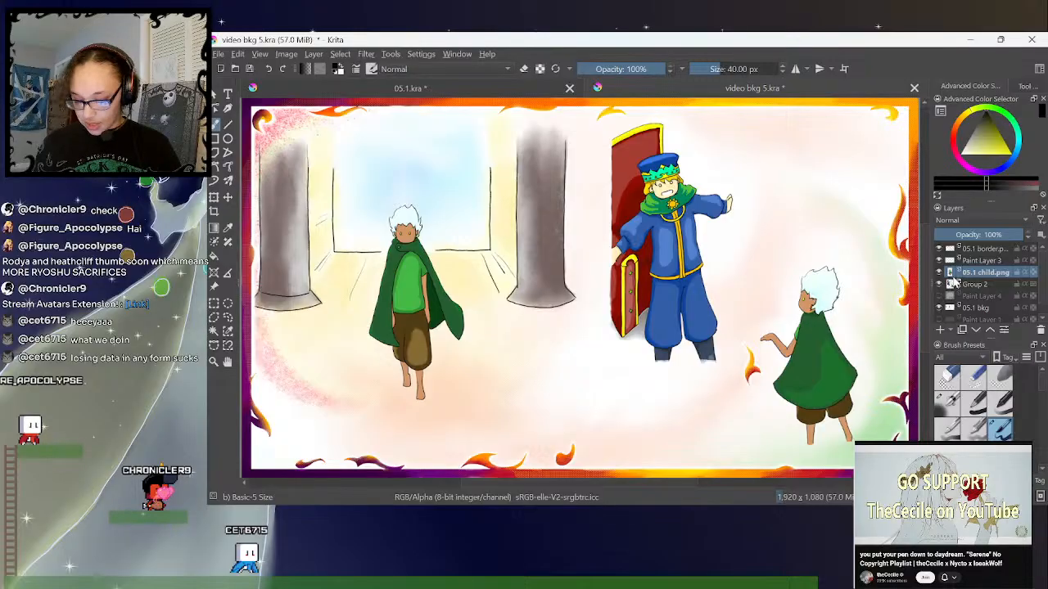
{"action": "key", "text": "minus"}
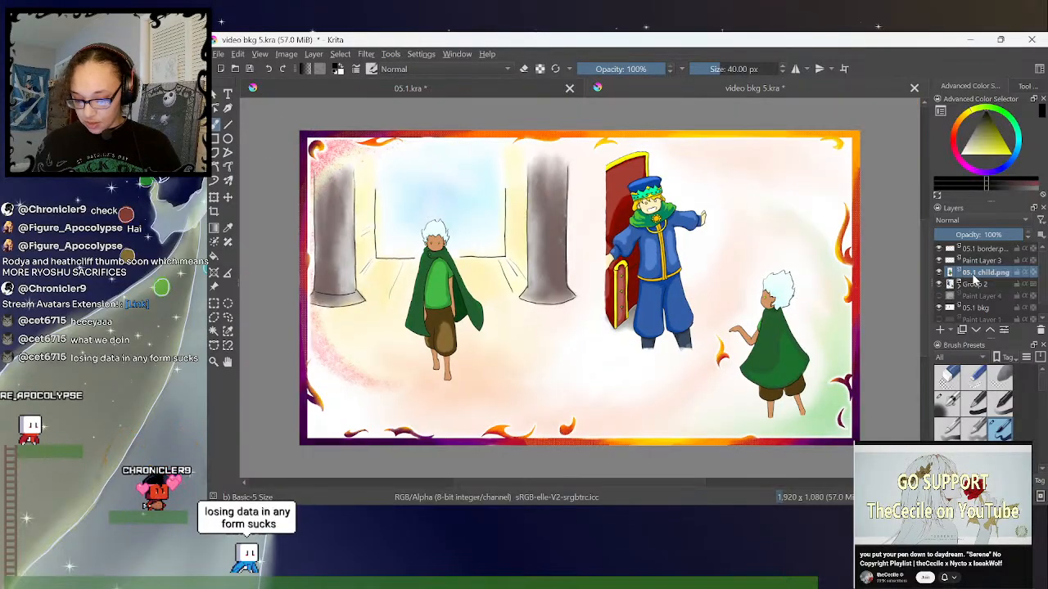
{"action": "left_click", "coordinate": [939, 272]}
{"action": "left_click", "coordinate": [939, 273]}
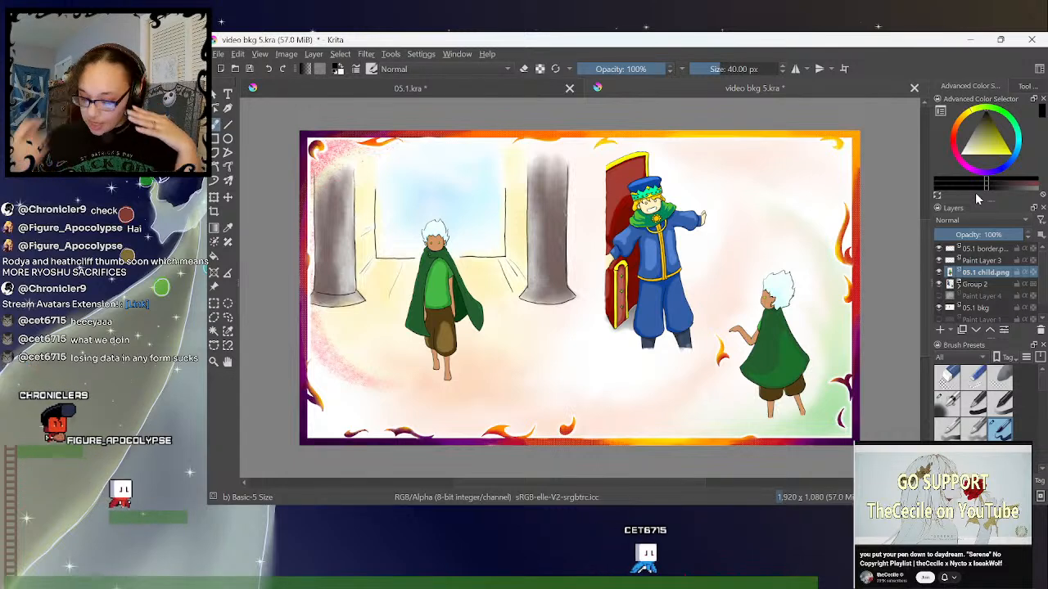
{"action": "left_click", "coordinate": [503, 90]}
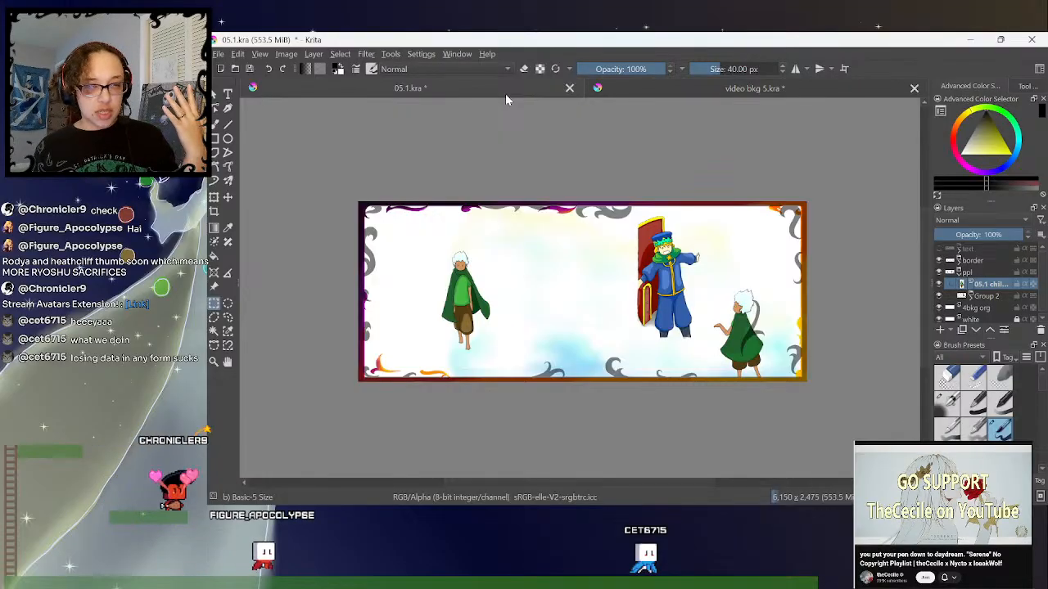
{"action": "left_click", "coordinate": [749, 89]}
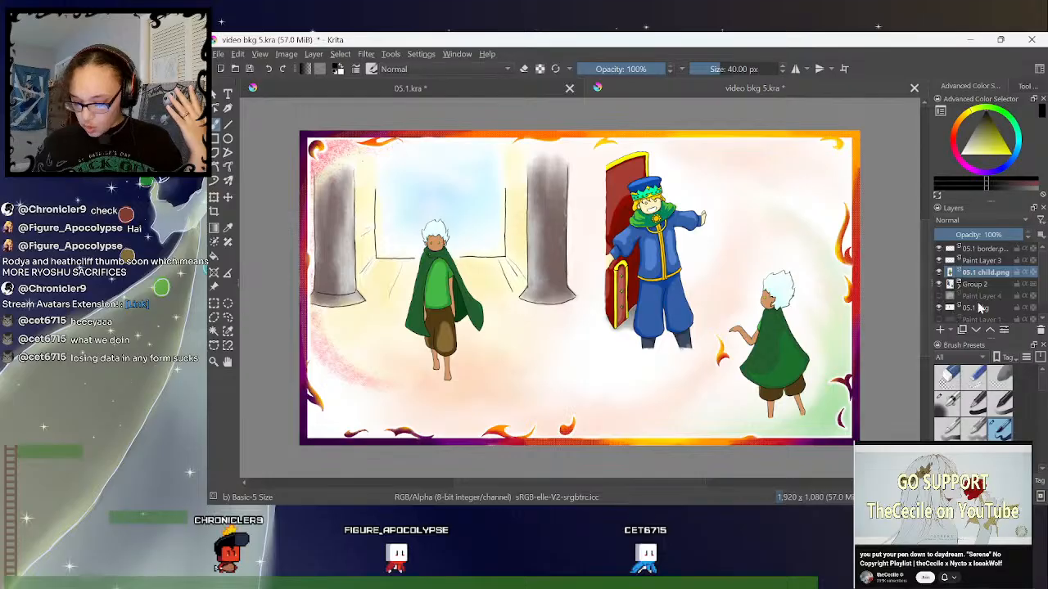
{"action": "scroll", "coordinate": [1009, 292], "scroll_direction": "down", "scroll_amount": 1}
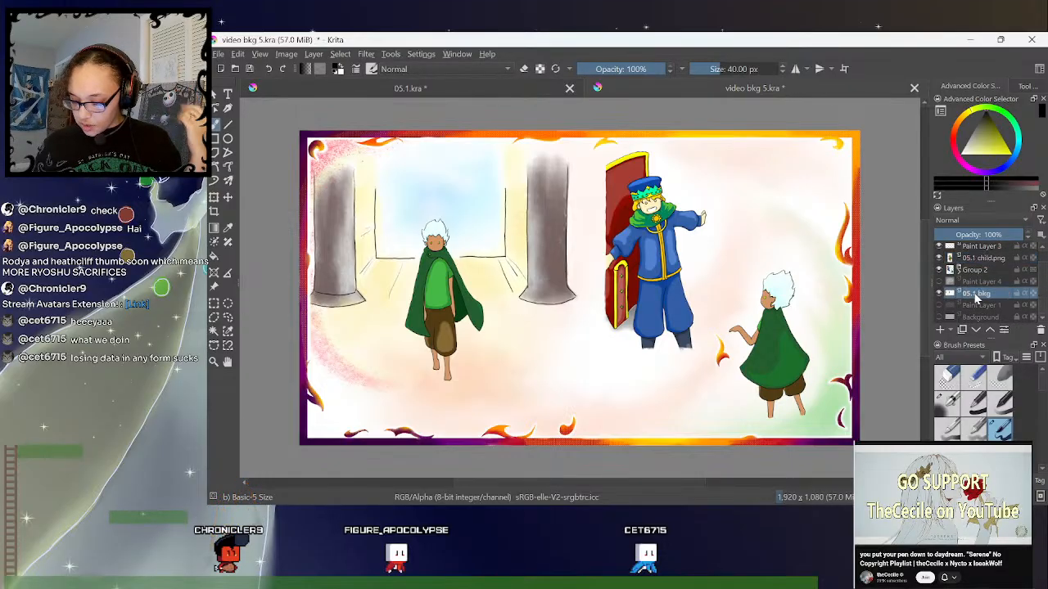
{"action": "left_click", "coordinate": [973, 284]}
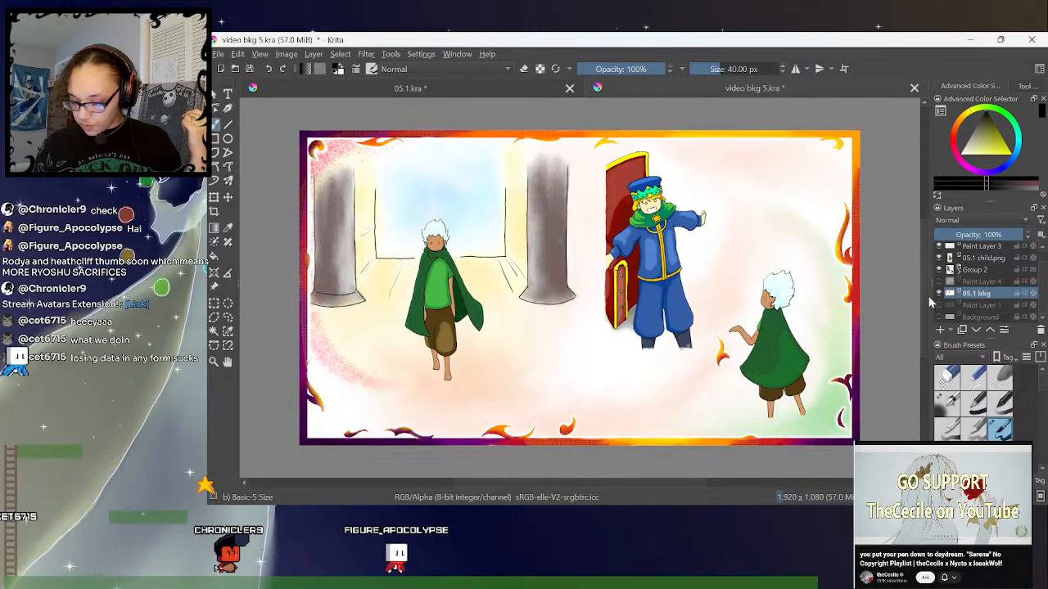
{"action": "left_click", "coordinate": [939, 293]}
{"action": "left_click", "coordinate": [939, 294]}
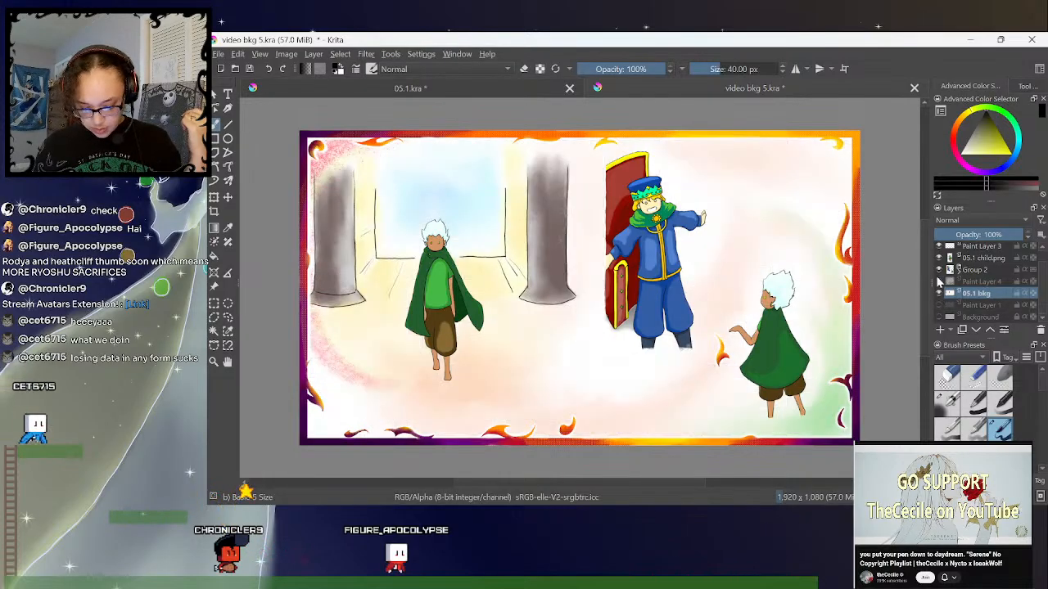
{"action": "mouse_move", "coordinate": [939, 282]}
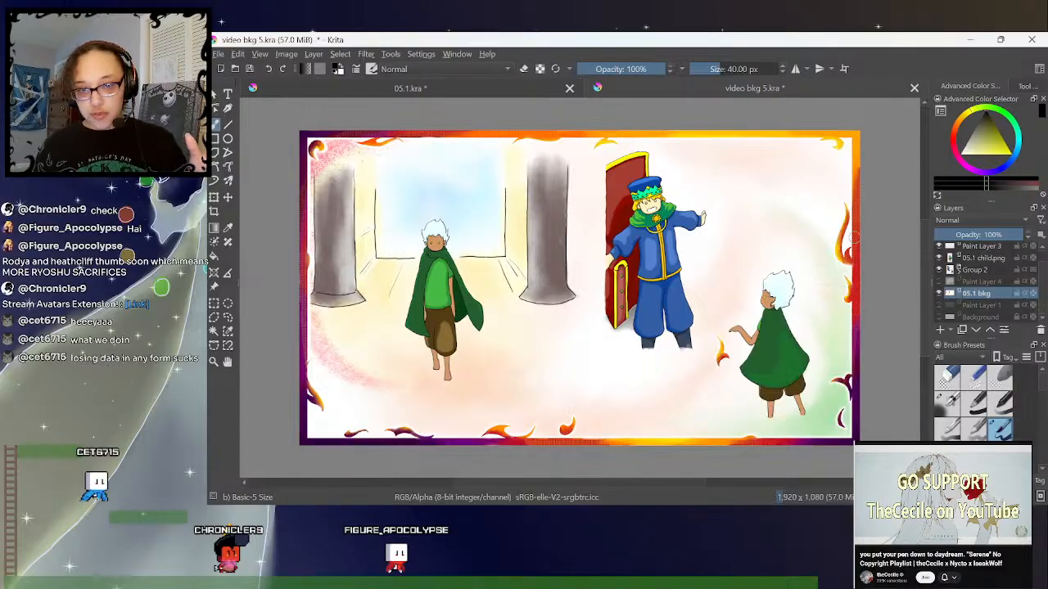
- Examine what Paint Layer 4 of video bkg 5.kra covers by toggling its visibility
{"action": "left_click", "coordinate": [939, 282]}
{"action": "left_click", "coordinate": [939, 281]}
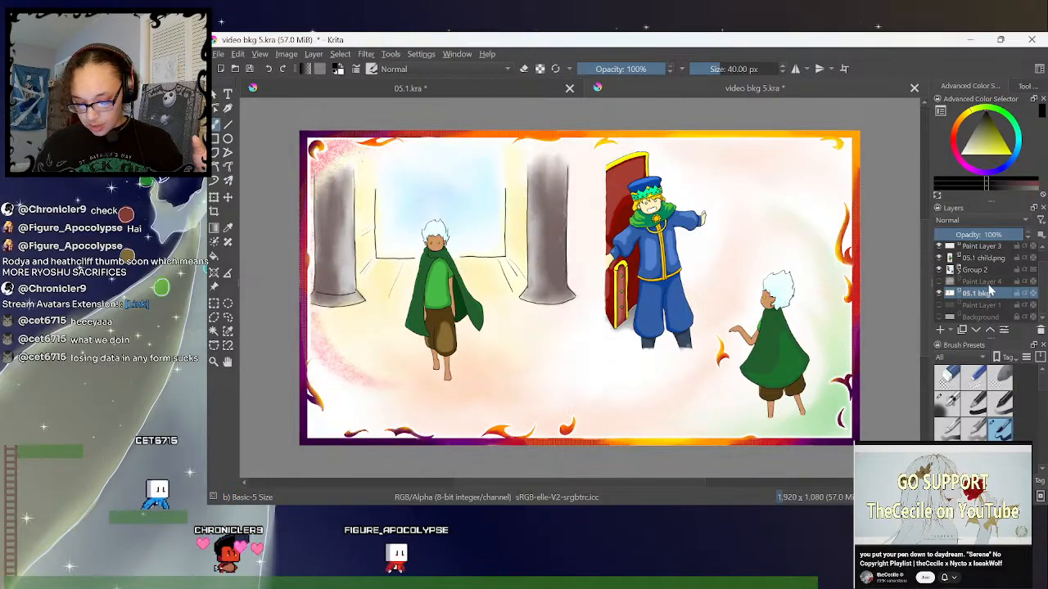
{"action": "left_click", "coordinate": [939, 282]}
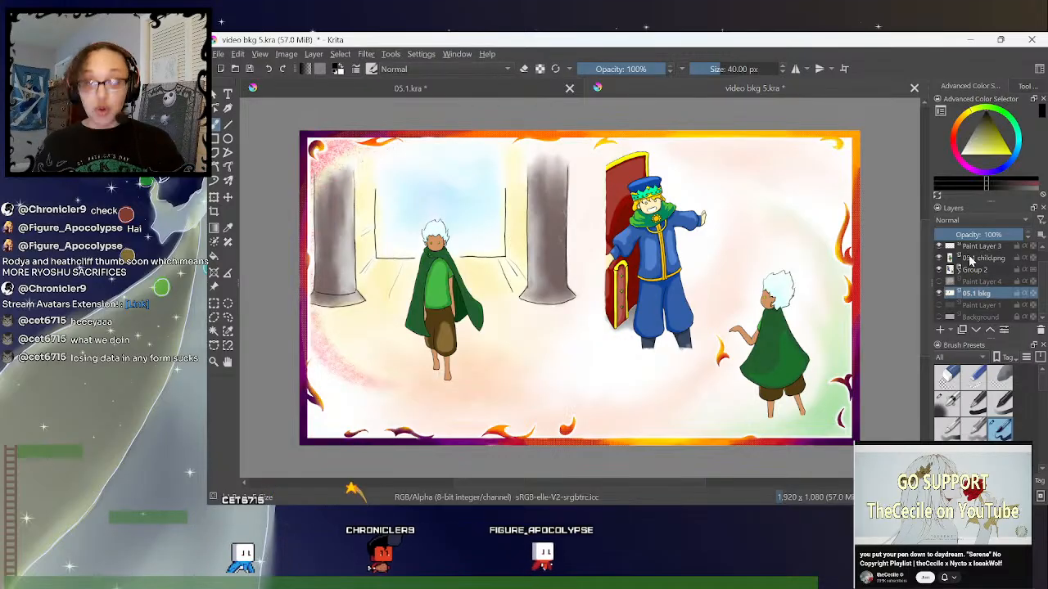
{"action": "mouse_move", "coordinate": [970, 261]}
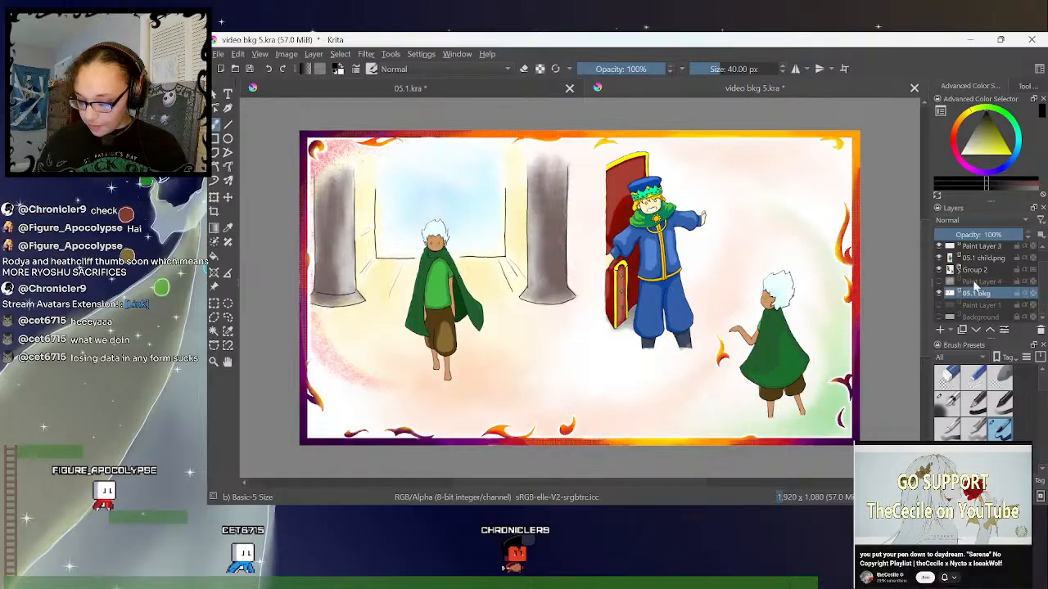
- Examine the pink-splattered corner and upper border of the left page up close, outlining them with temporary freehand selections
{"action": "left_click_drag", "start_coordinate": [602, 484], "coordinate": [545, 485]}
{"action": "key", "text": "ctrl+plus"}
{"action": "key", "text": "ctrl+plus"}
{"action": "left_click_drag", "start_coordinate": [928, 258], "coordinate": [928, 204]}
{"action": "left_click", "coordinate": [228, 318]}
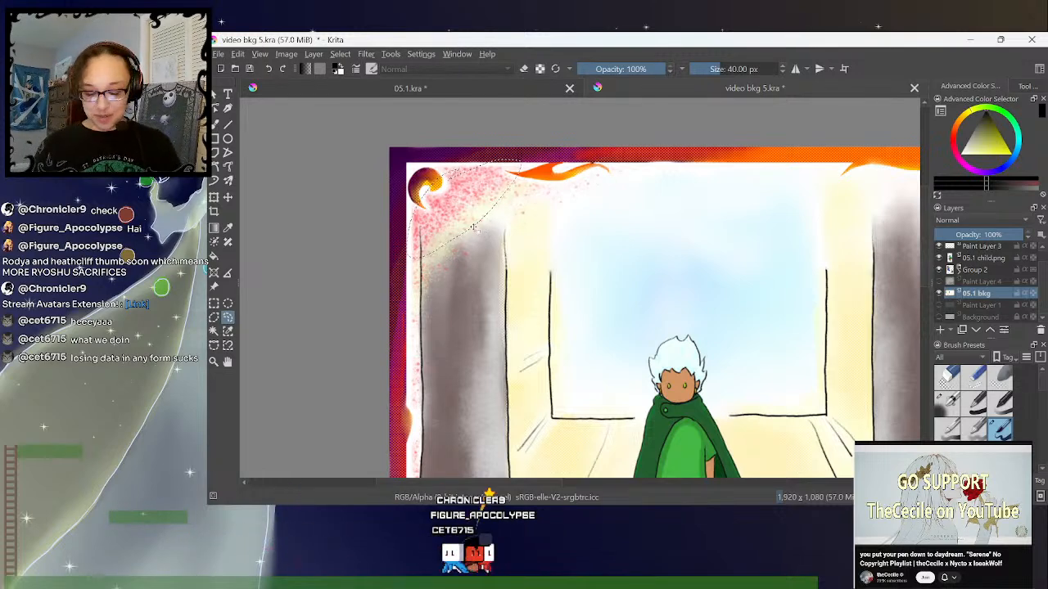
{"action": "left_click", "coordinate": [573, 123]}
{"action": "mouse_move", "coordinate": [573, 124]}
{"action": "left_mouse_down"}
{"action": "mouse_move", "coordinate": [733, 139]}
{"action": "mouse_move", "coordinate": [571, 125]}
{"action": "left_mouse_up"}
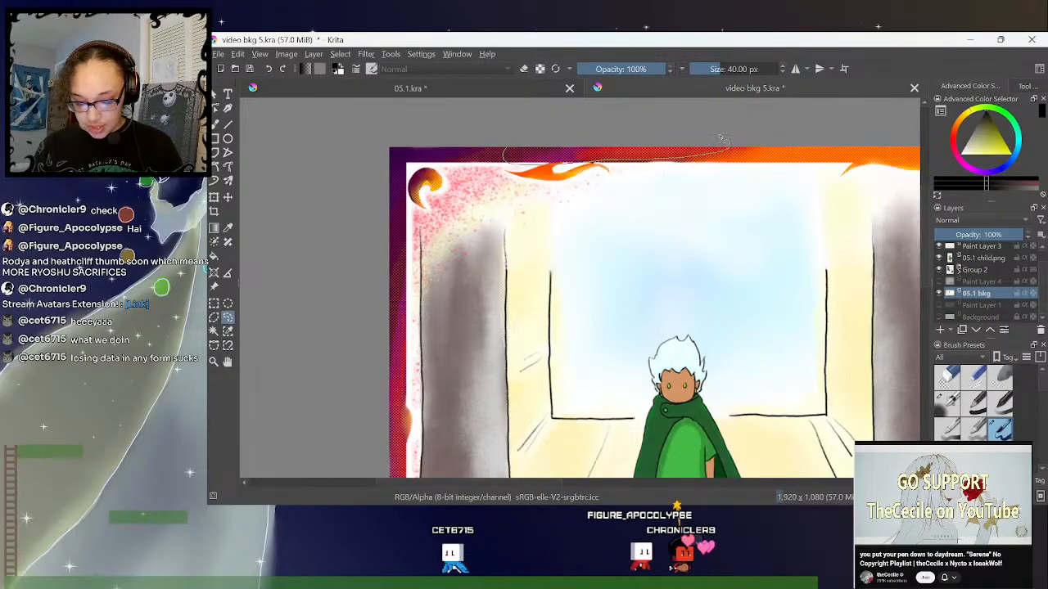
{"action": "mouse_move", "coordinate": [585, 177]}
{"action": "left_mouse_down"}
{"action": "mouse_move", "coordinate": [556, 151]}
{"action": "mouse_move", "coordinate": [565, 190]}
{"action": "left_mouse_up"}
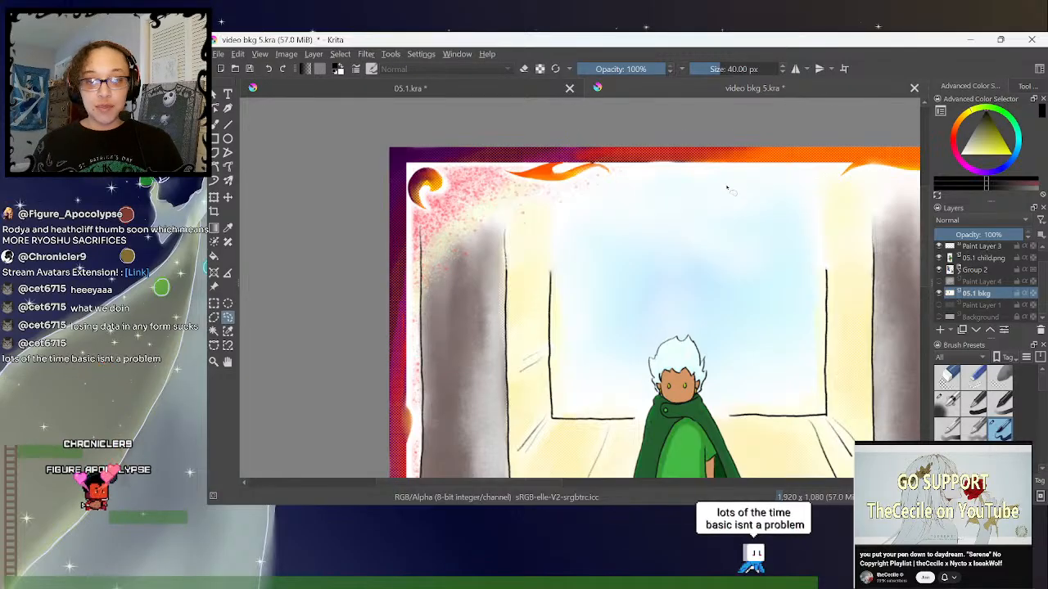
- Examine the whole spread, then the king's legs, the back-facing child and the lower border of the right page up close
{"action": "key", "text": "1"}
{"action": "key", "text": "minus"}
{"action": "left_click_drag", "start_coordinate": [624, 483], "coordinate": [702, 491]}
{"action": "left_click_drag", "start_coordinate": [926, 233], "coordinate": [926, 270]}
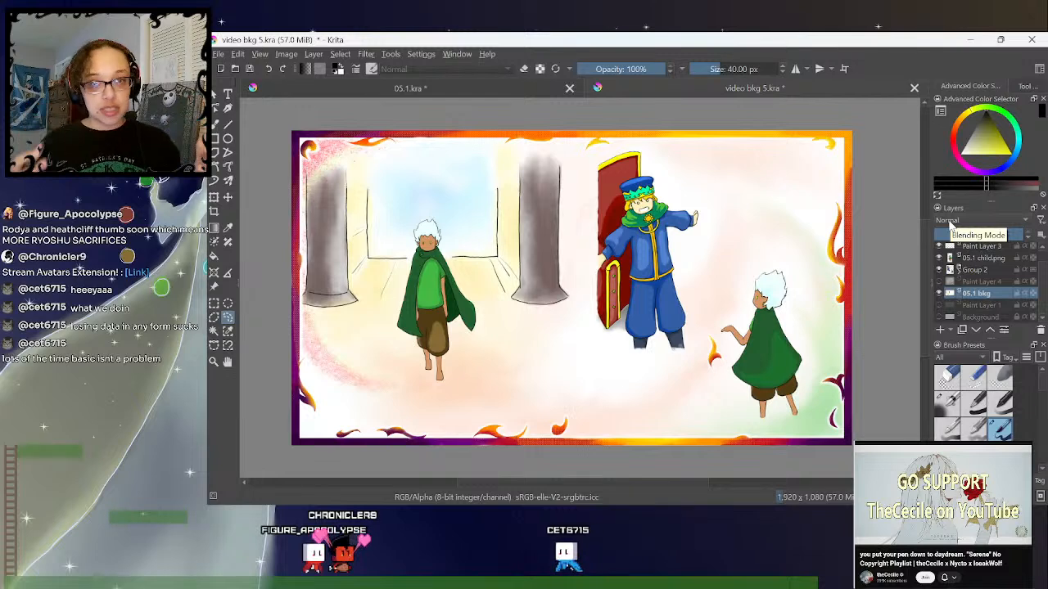
{"action": "key", "text": "ctrl+plus"}
{"action": "key", "text": "ctrl+plus"}
{"action": "key", "text": "ctrl+plus"}
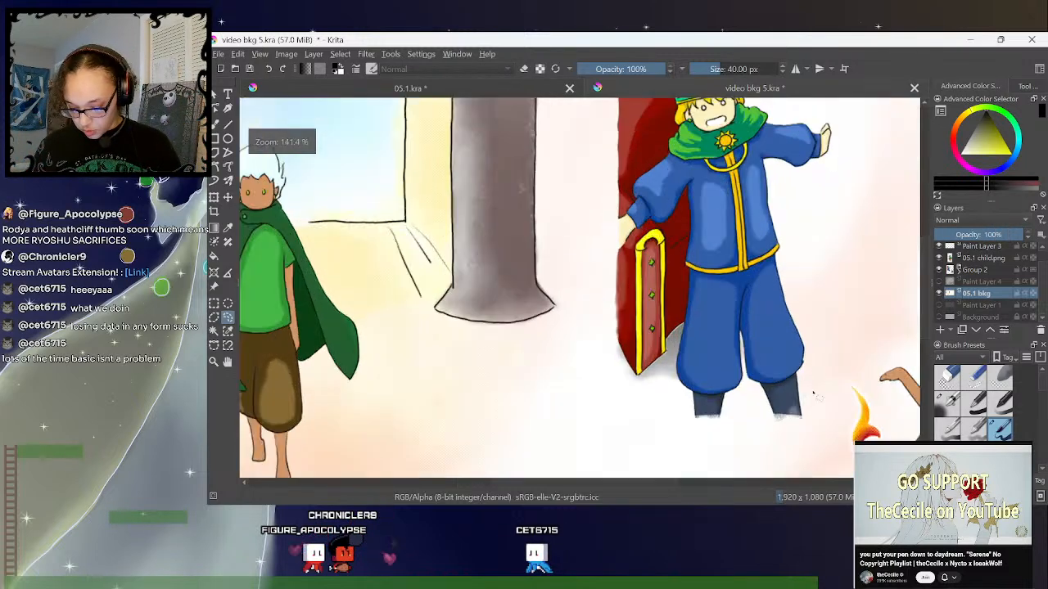
{"action": "left_click_drag", "start_coordinate": [655, 481], "coordinate": [742, 488]}
{"action": "left_click_drag", "start_coordinate": [925, 252], "coordinate": [924, 311]}
{"action": "scroll", "coordinate": [879, 316], "scroll_direction": "up", "scroll_amount": 2}
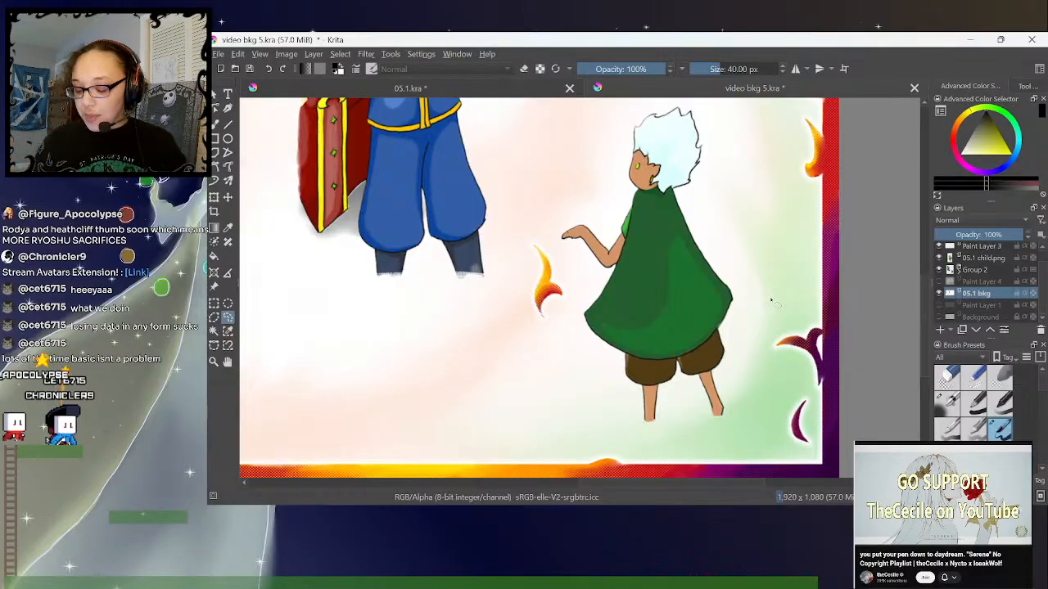
- In 05.1.kra, collapse the ppl group and browse for images to open in Dashi Chron > books > The Doll > revamp work
{"action": "left_click", "coordinate": [405, 88]}
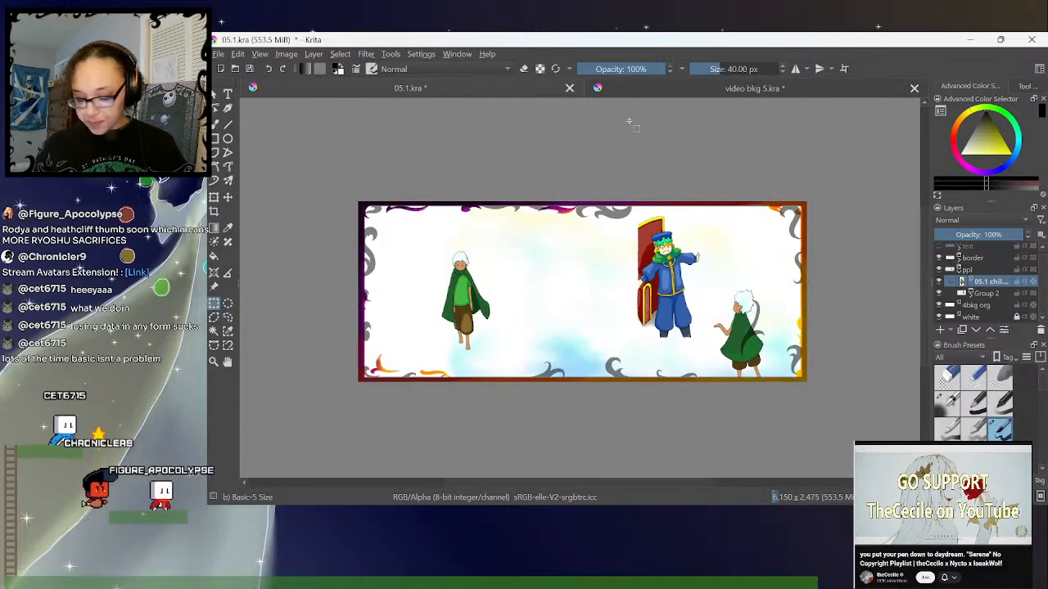
{"action": "left_click", "coordinate": [959, 271]}
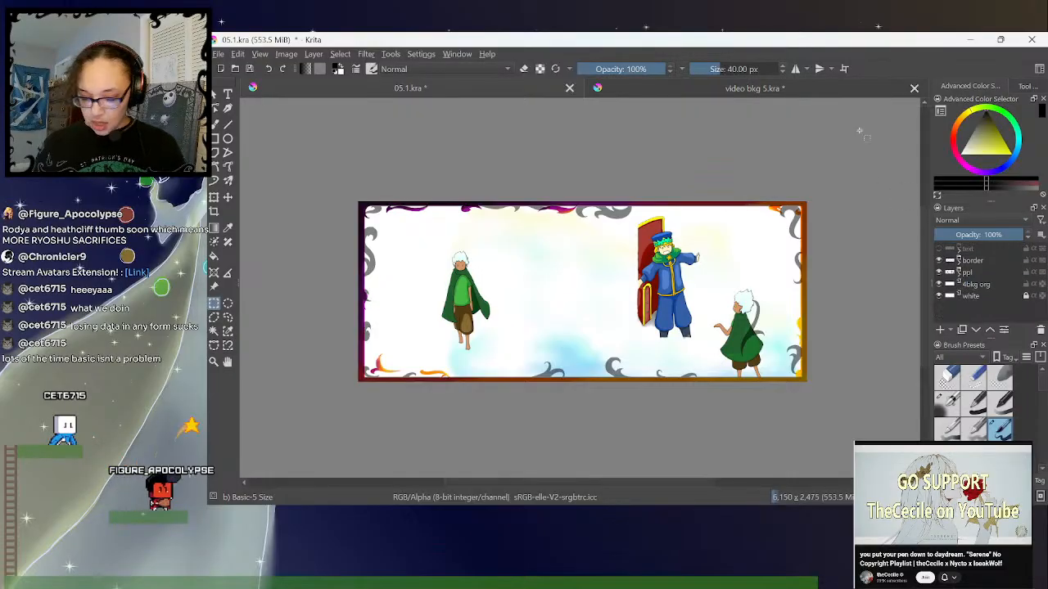
{"action": "key", "text": "ctrl+o"}
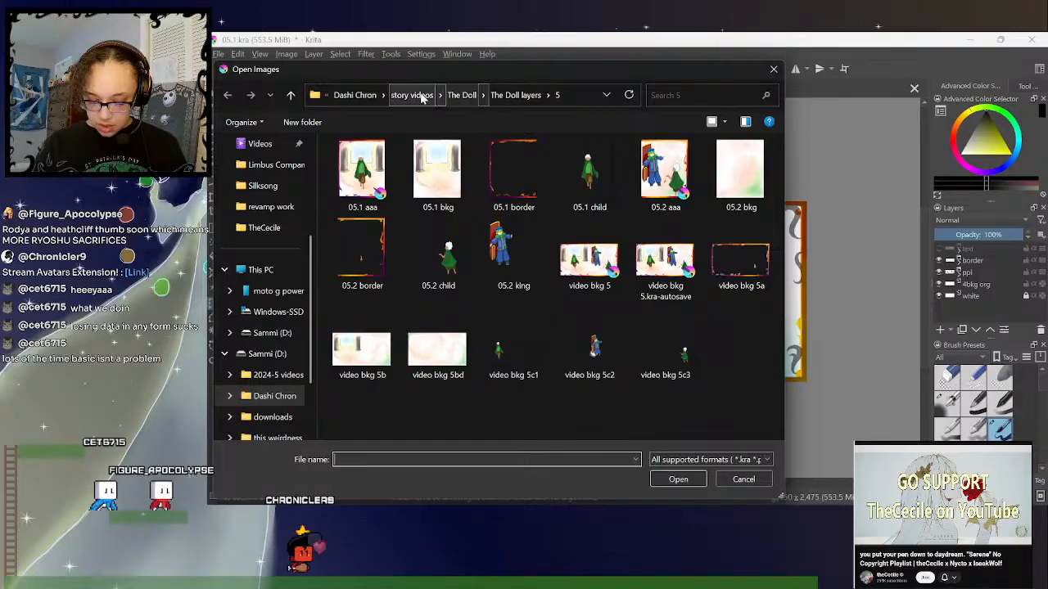
{"action": "left_click", "coordinate": [399, 95]}
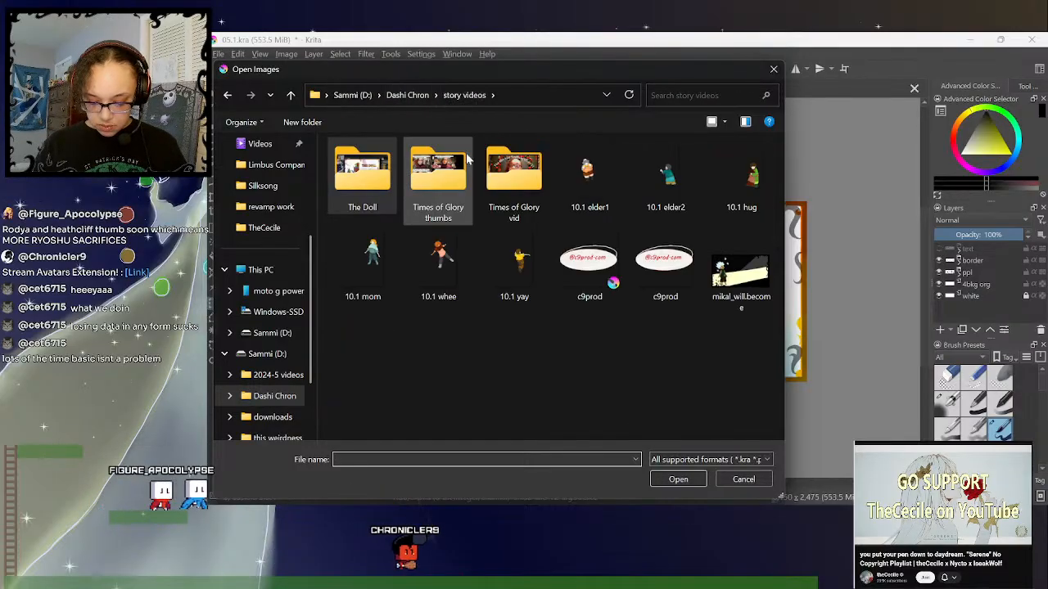
{"action": "left_click", "coordinate": [401, 96]}
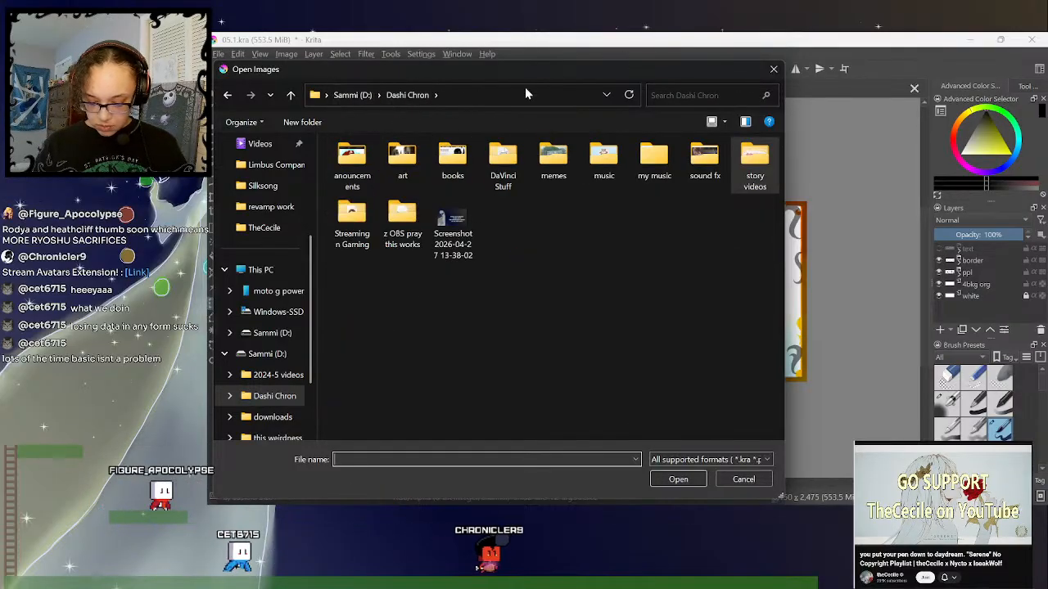
{"action": "double_click", "coordinate": [452, 160]}
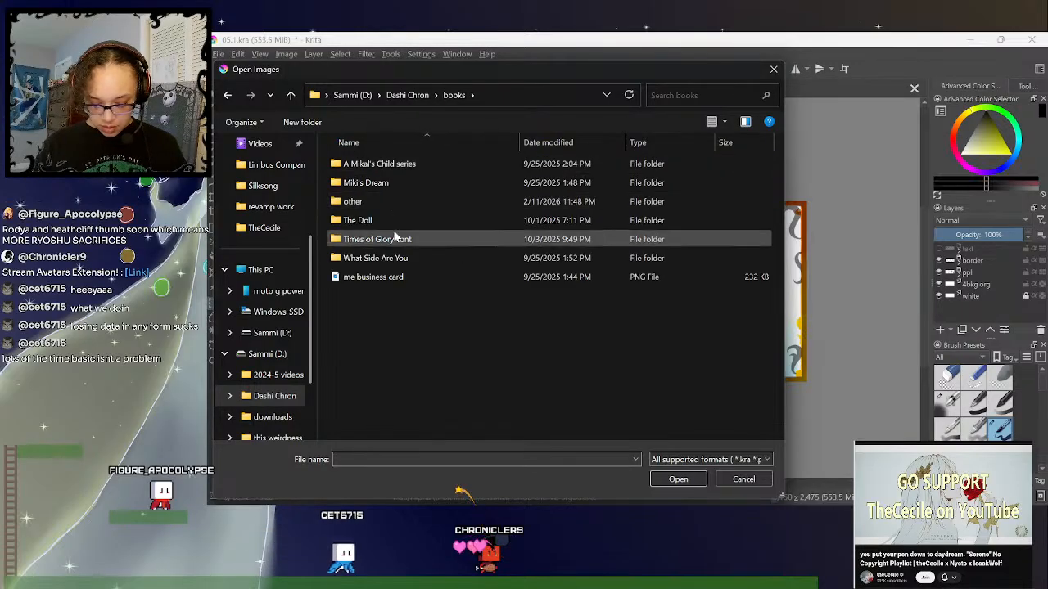
{"action": "double_click", "coordinate": [395, 221]}
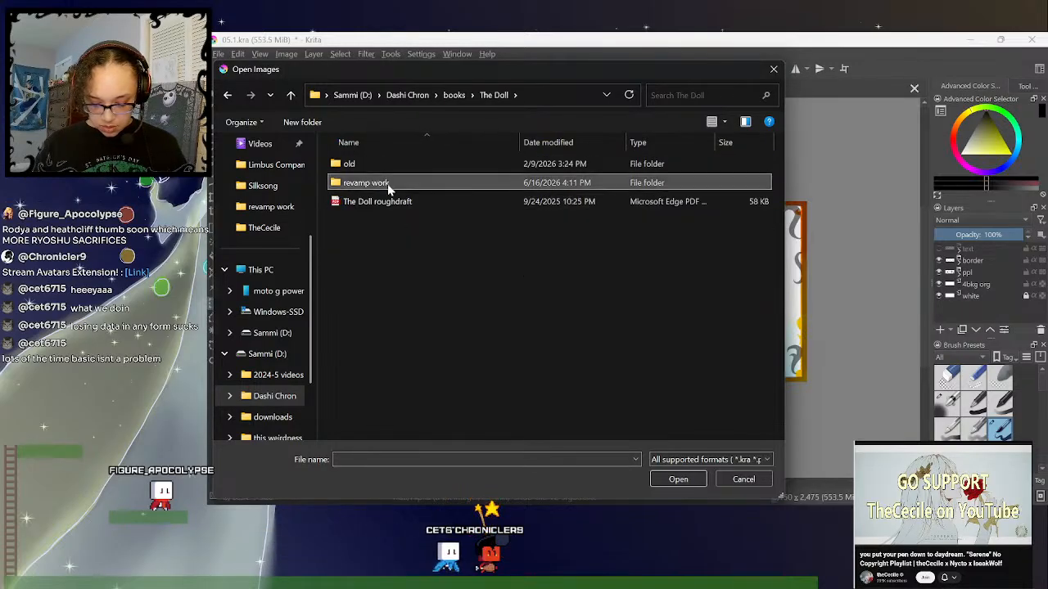
{"action": "double_click", "coordinate": [388, 185]}
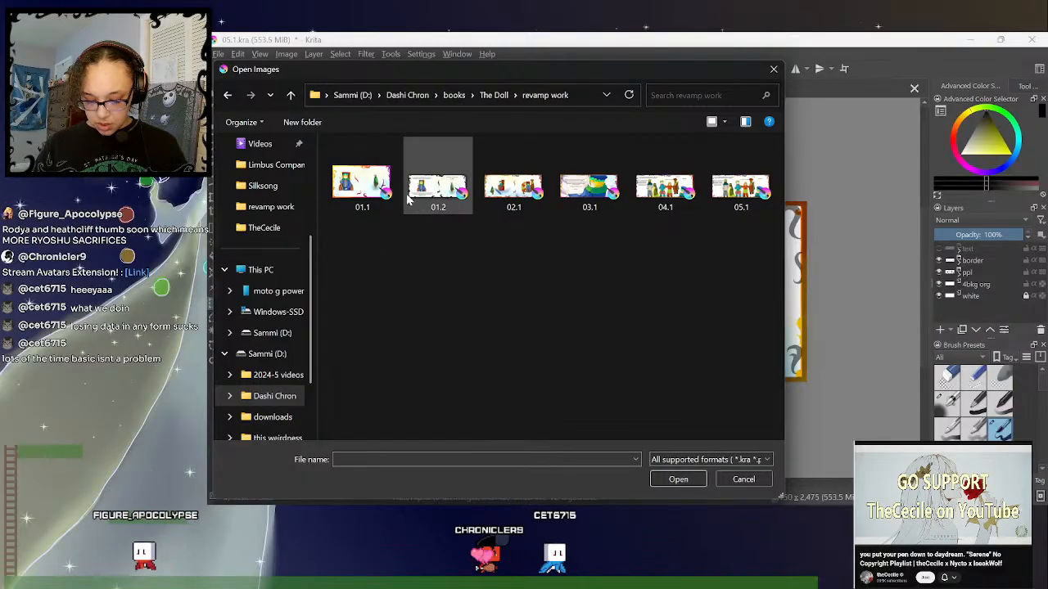
- Open the 01.1 and 01.2 files together from the revamp work folder
{"action": "left_click", "coordinate": [368, 201]}
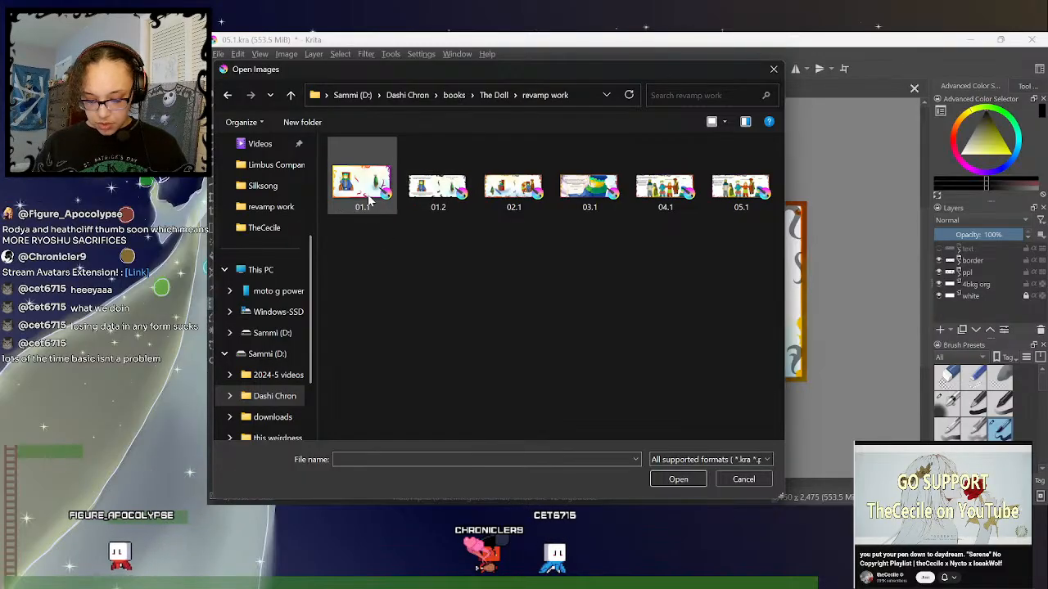
{"action": "left_click", "coordinate": [431, 206]}
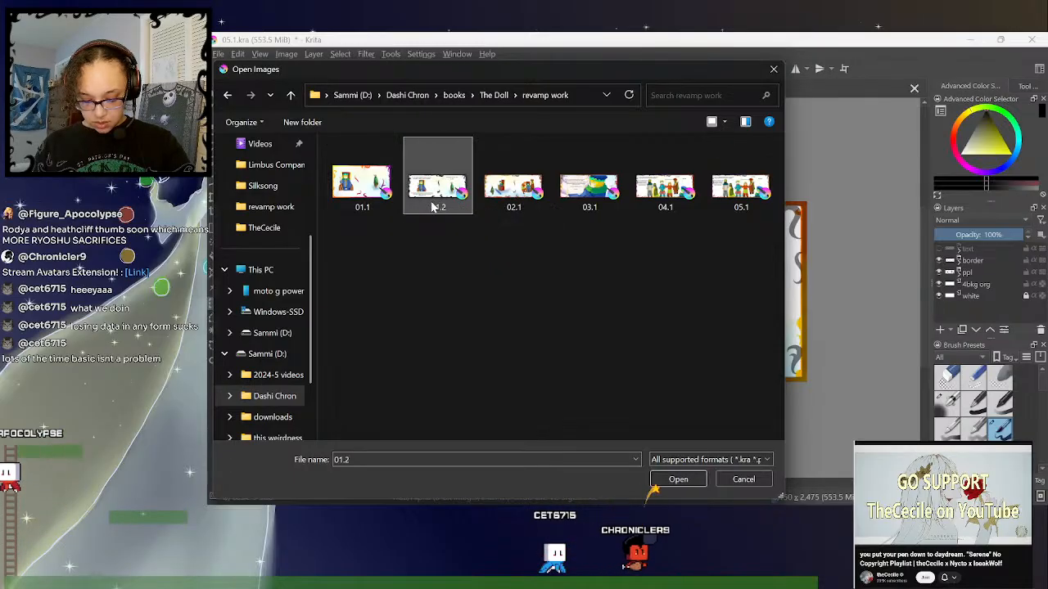
{"action": "left_click", "coordinate": [367, 200]}
{"action": "left_click", "coordinate": [425, 204], "text": "ctrl"}
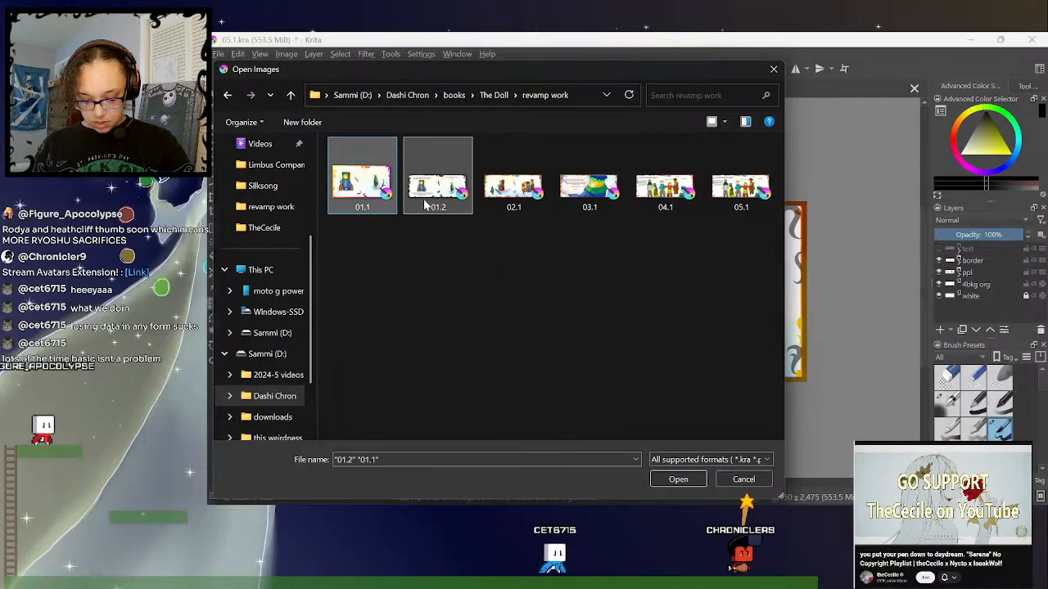
{"action": "key", "text": "Return"}
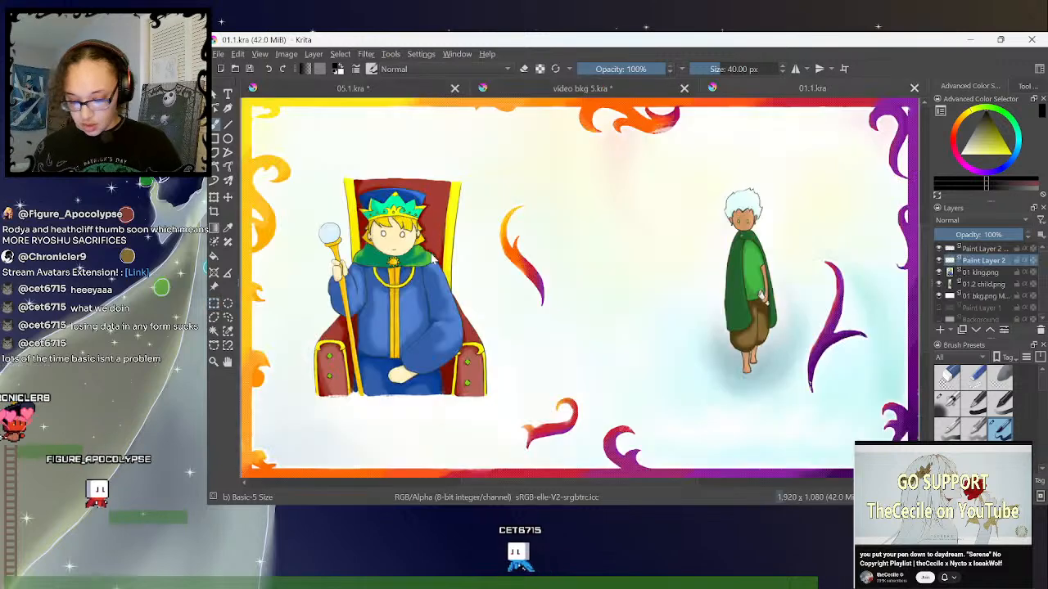
{"action": "key", "text": "ctrl+minus"}
{"action": "key", "text": "ctrl+minus"}
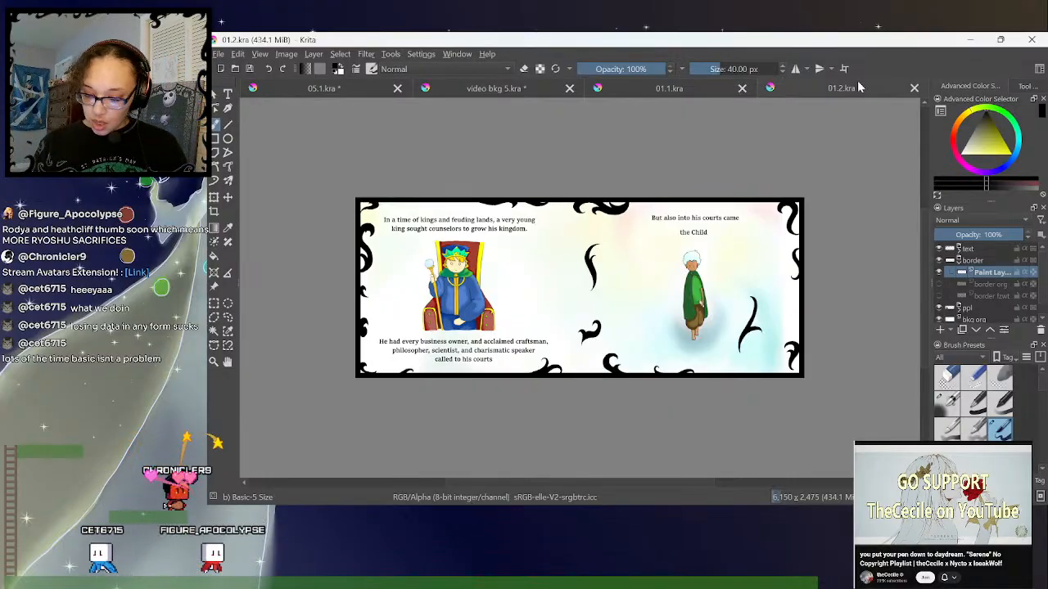
- Compare the 01.1.kra spread with 01.2.kra, marking the left half of 01.1.kra with a temporary rectangular selection
{"action": "left_click", "coordinate": [721, 93]}
{"action": "key", "text": "minus"}
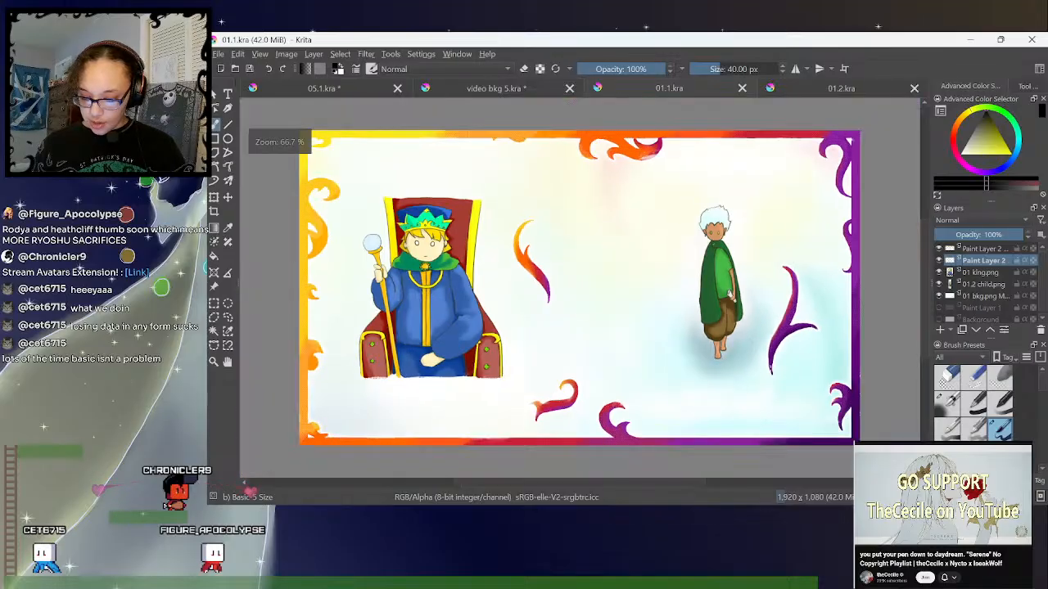
{"action": "key", "text": "minus"}
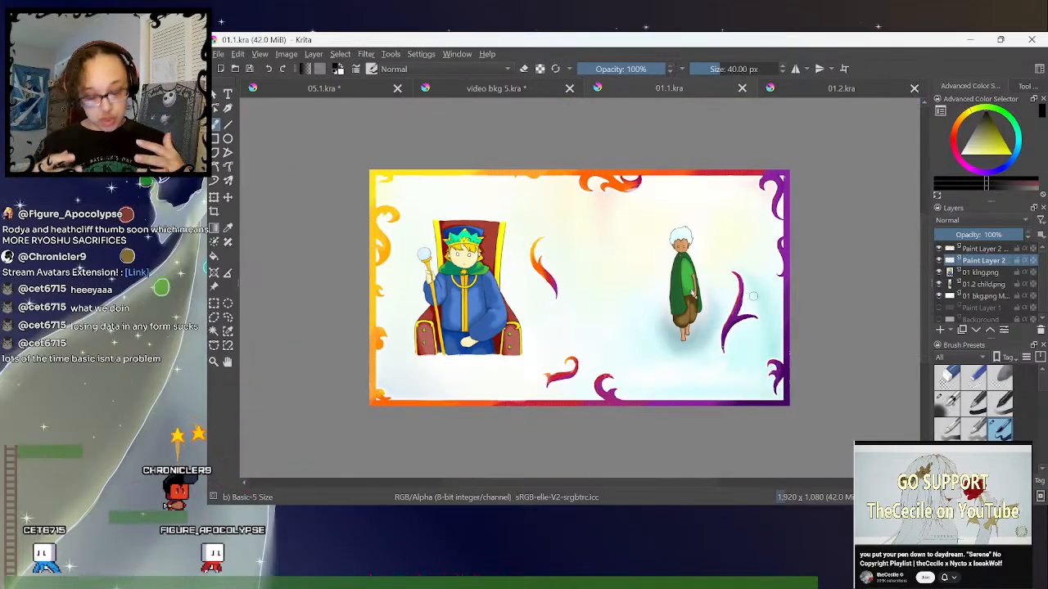
{"action": "left_click_drag", "start_coordinate": [370, 143], "coordinate": [580, 425]}
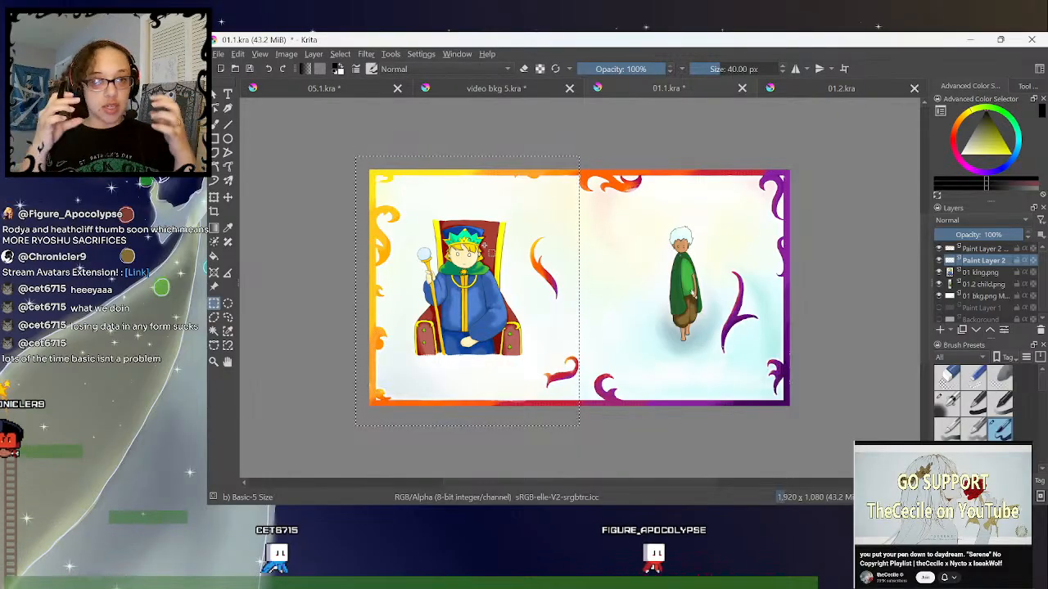
{"action": "left_click", "coordinate": [800, 92]}
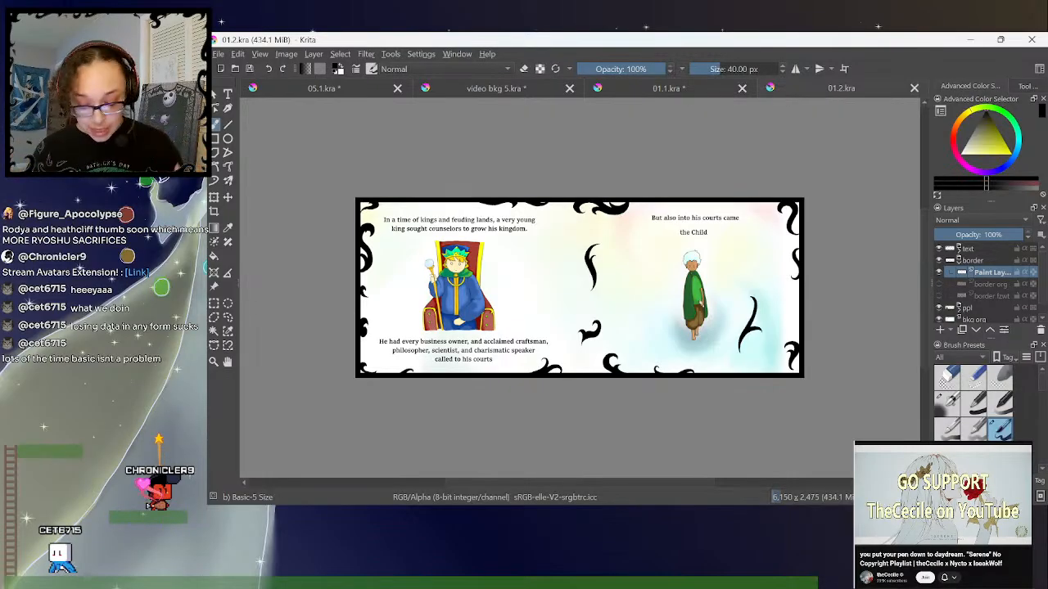
{"action": "left_click", "coordinate": [704, 94]}
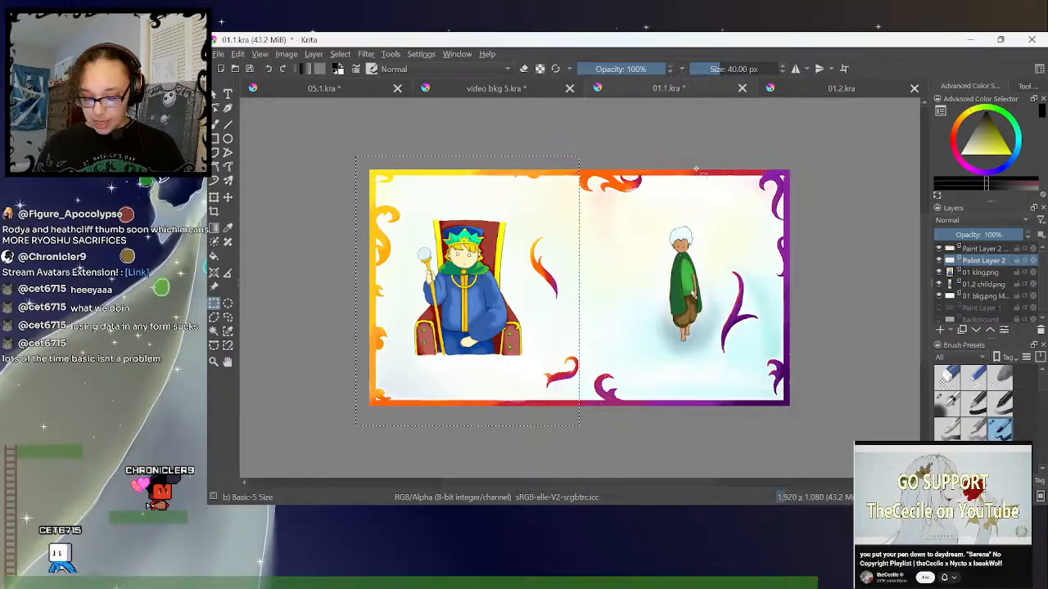
{"action": "left_click", "coordinate": [762, 149]}
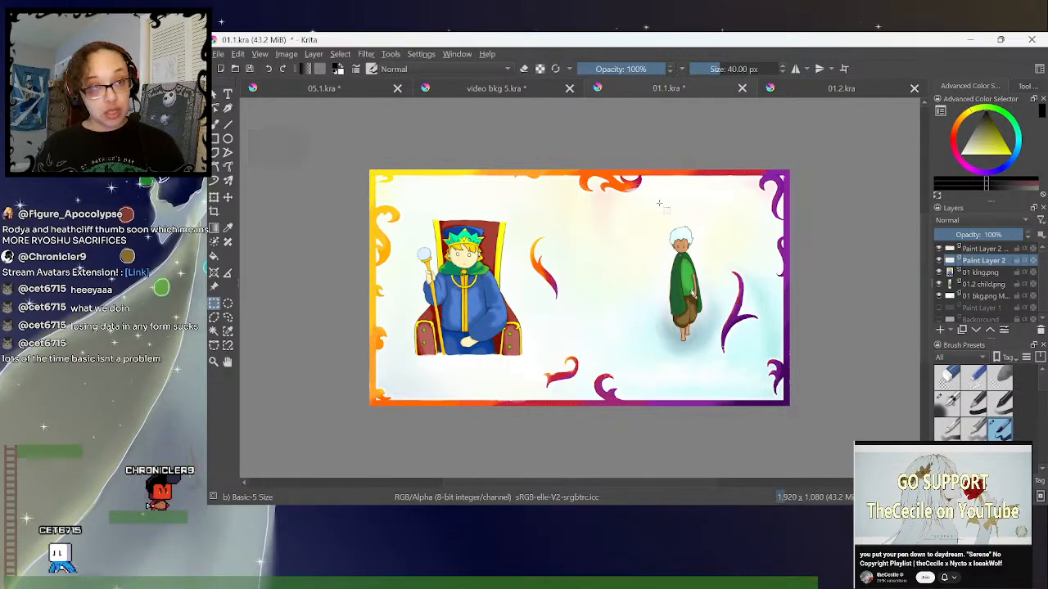
- Compare the black paint layer border with the coloured border org layer in 01.2.kra by toggling them, leaving only border org shown
{"action": "left_click", "coordinate": [790, 91]}
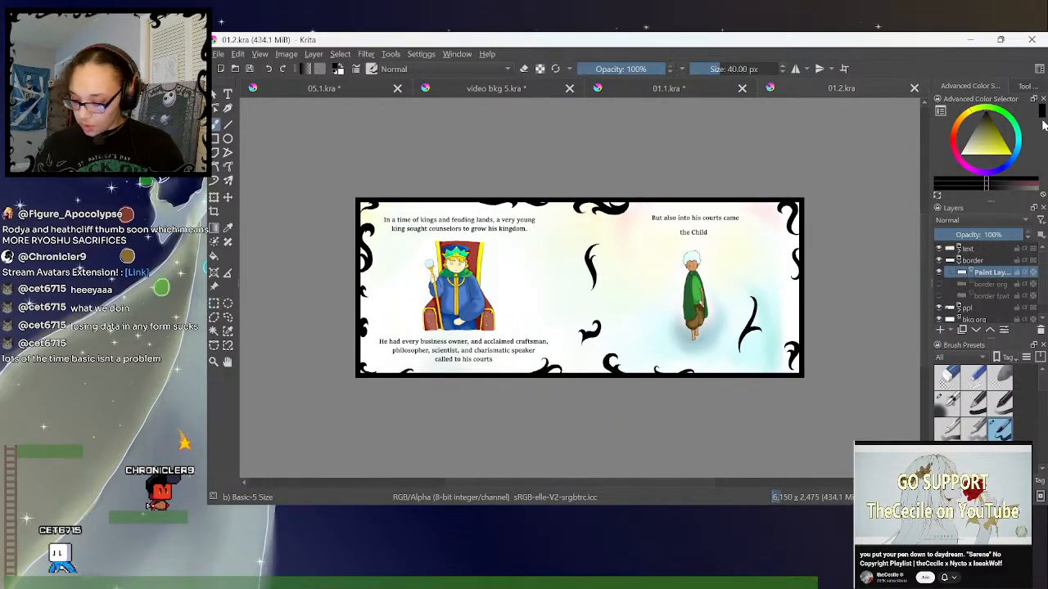
{"action": "left_click", "coordinate": [939, 272]}
{"action": "left_click", "coordinate": [940, 284]}
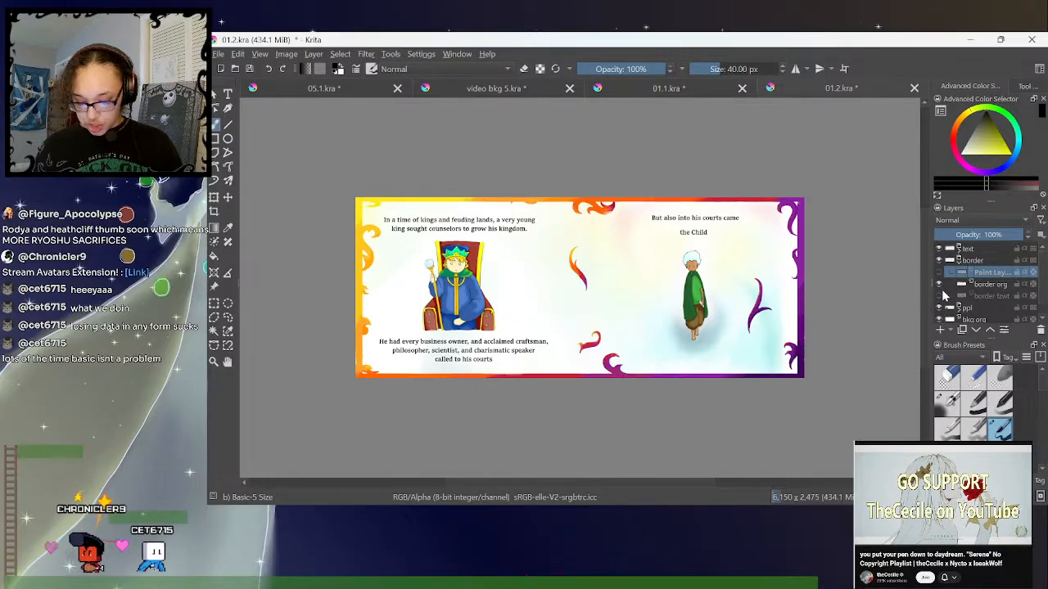
{"action": "left_click", "coordinate": [940, 272]}
{"action": "left_click", "coordinate": [940, 272]}
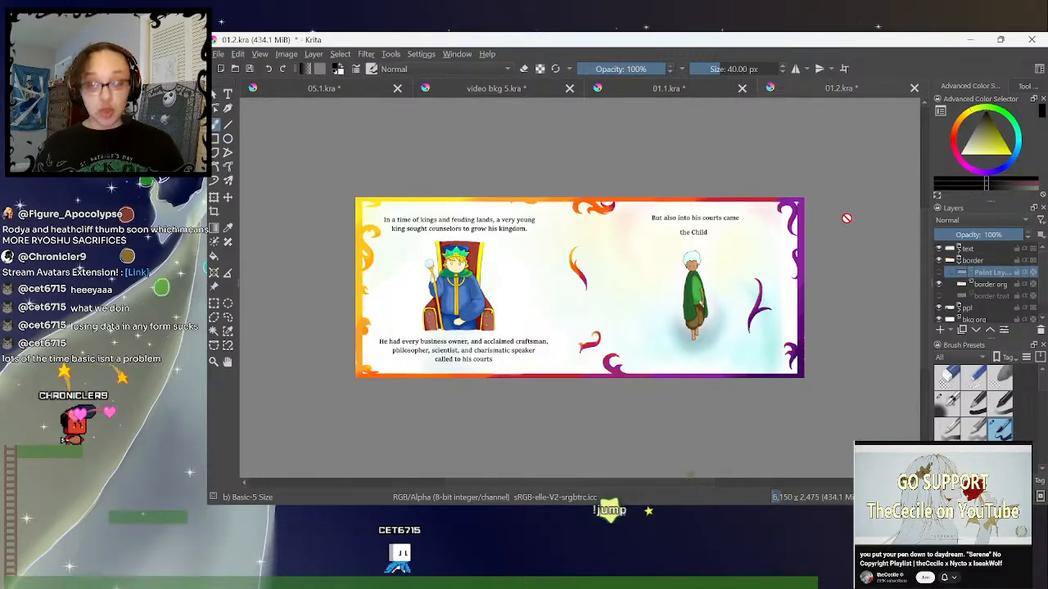
{"action": "left_click", "coordinate": [940, 274]}
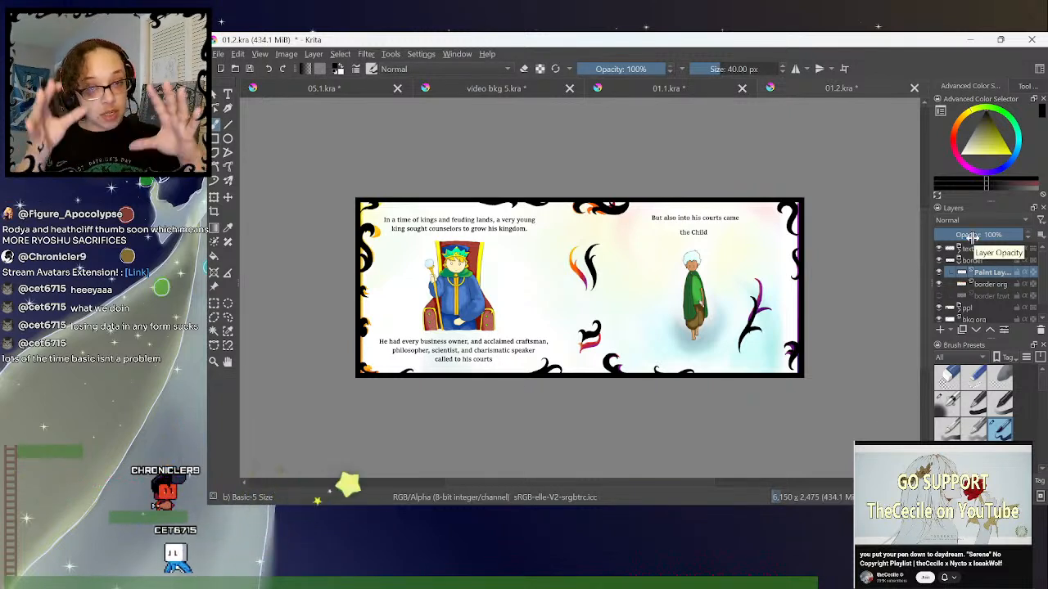
{"action": "left_click", "coordinate": [938, 284]}
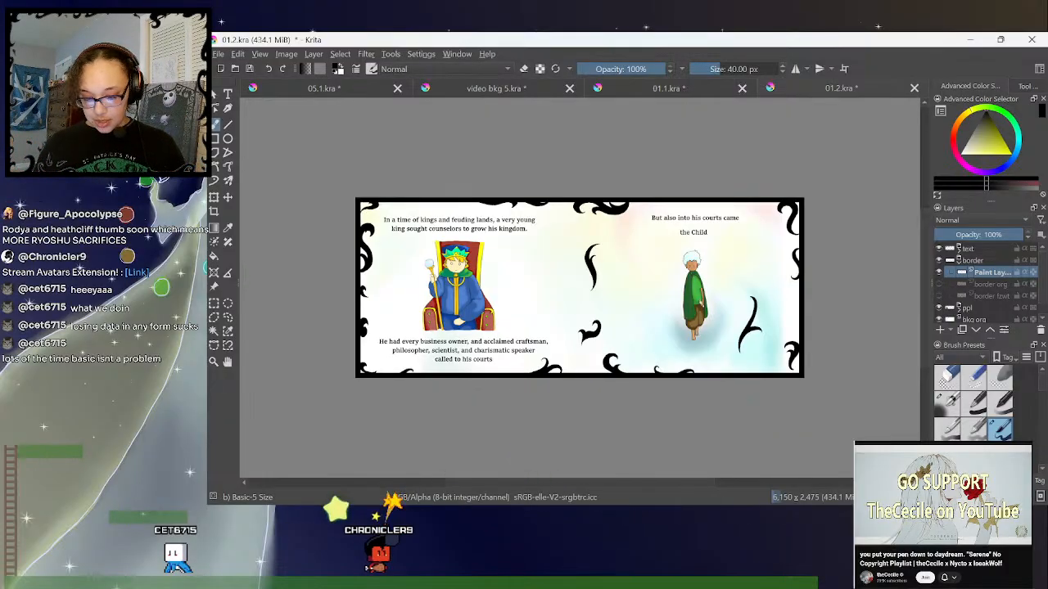
{"action": "left_click", "coordinate": [939, 272]}
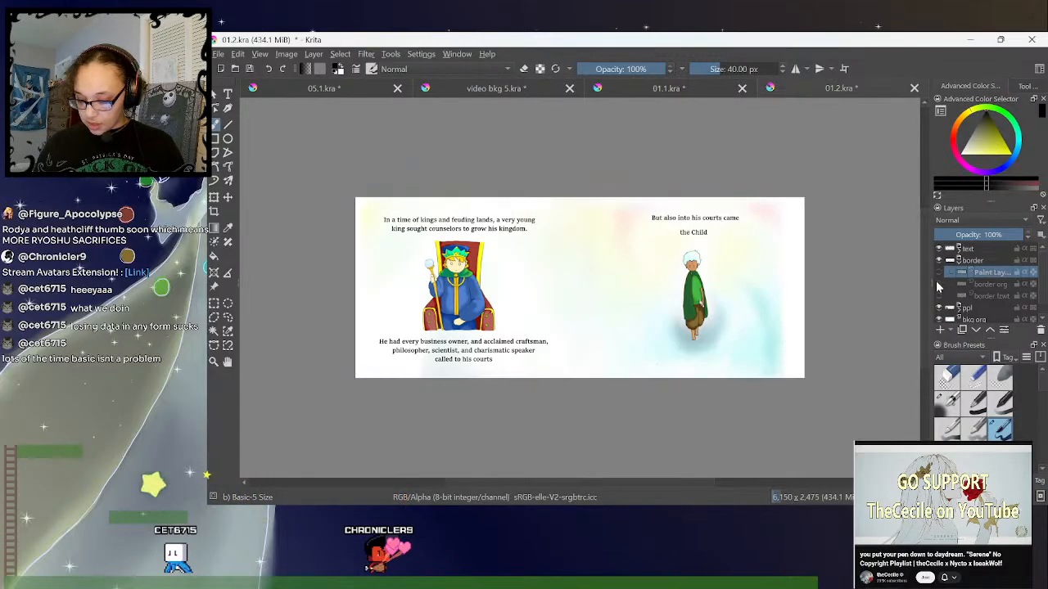
{"action": "left_click", "coordinate": [938, 284]}
- Circle the coloured border's upper and lower edges on the left page with temporary freehand selections, and clear them
{"action": "left_click", "coordinate": [228, 317]}
{"action": "mouse_move", "coordinate": [450, 172]}
{"action": "left_mouse_down"}
{"action": "mouse_move", "coordinate": [496, 216]}
{"action": "mouse_move", "coordinate": [402, 181]}
{"action": "mouse_move", "coordinate": [446, 174]}
{"action": "left_mouse_up"}
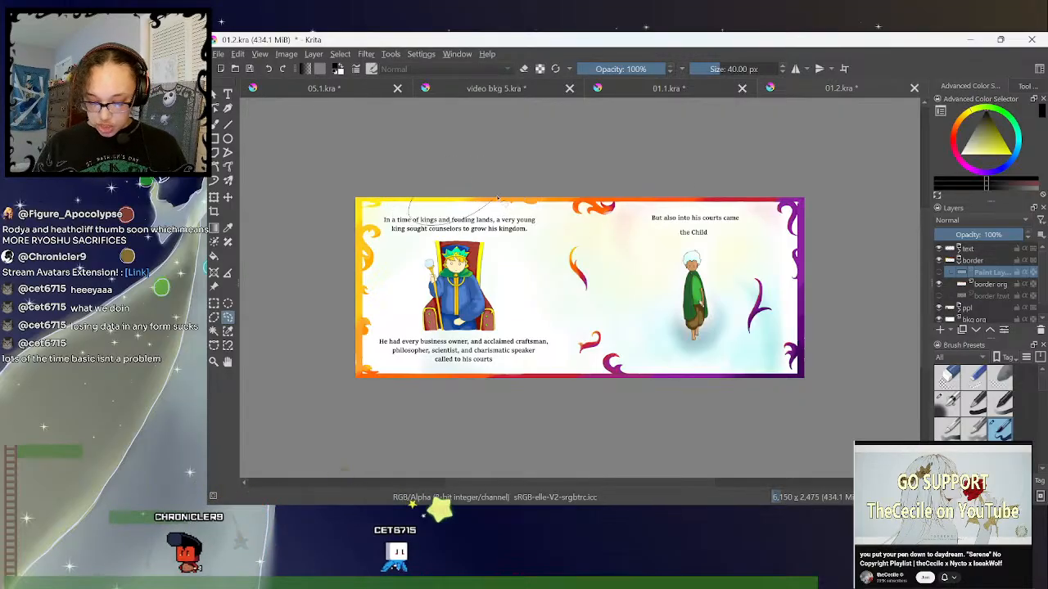
{"action": "left_click_drag", "start_coordinate": [462, 339], "coordinate": [538, 387]}
{"action": "left_click", "coordinate": [837, 281]}
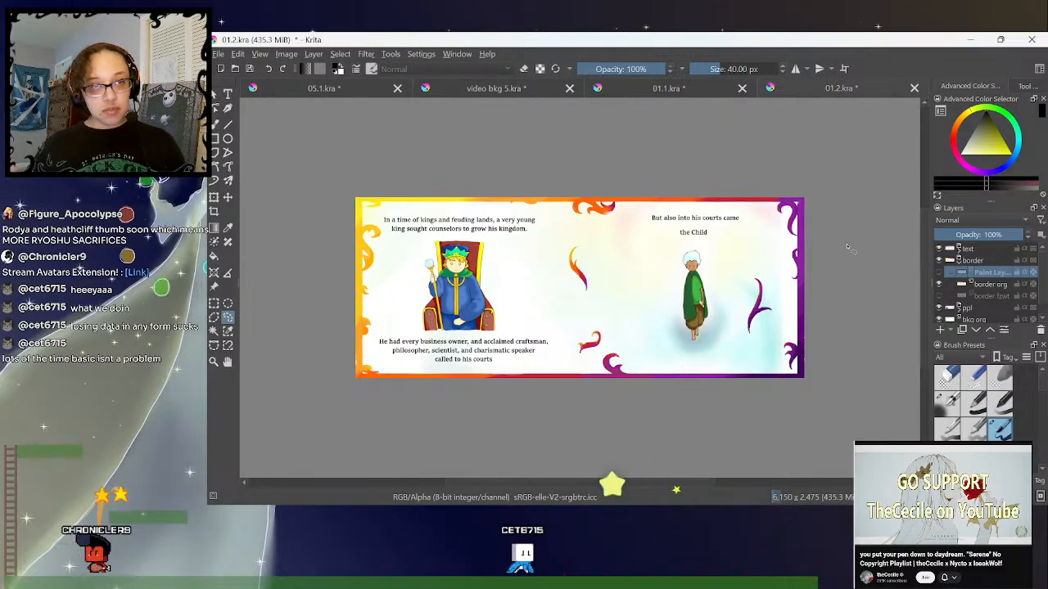
- Show the black paint layer border over border org and circle its left-page ornaments with temporary freehand selections, ending with nothing selected
{"action": "left_click", "coordinate": [940, 273]}
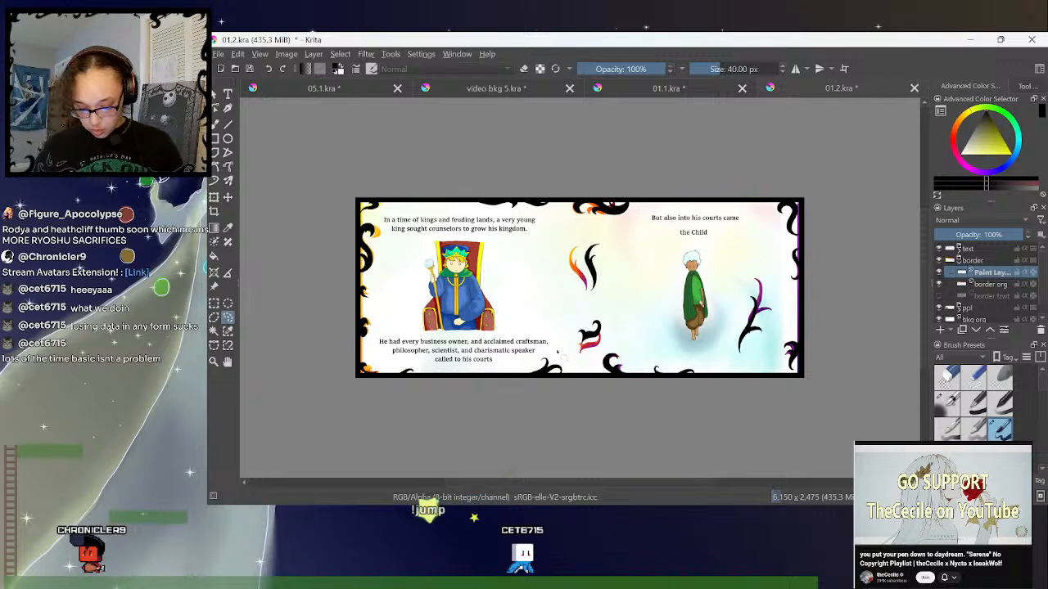
{"action": "left_click_drag", "start_coordinate": [547, 369], "coordinate": [409, 356]}
{"action": "left_click_drag", "start_coordinate": [542, 200], "coordinate": [543, 204]}
{"action": "left_click", "coordinate": [856, 193]}
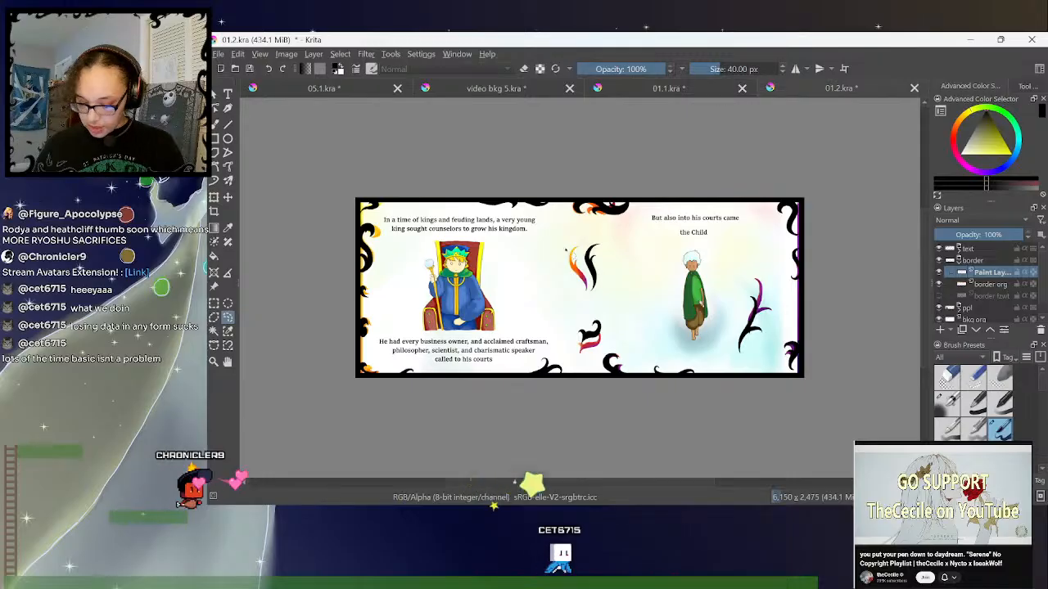
- Mark the left half and the right half of the spread with temporary rectangular selections, and clear the selection
{"action": "left_click", "coordinate": [213, 304]}
{"action": "left_click_drag", "start_coordinate": [322, 198], "coordinate": [583, 422]}
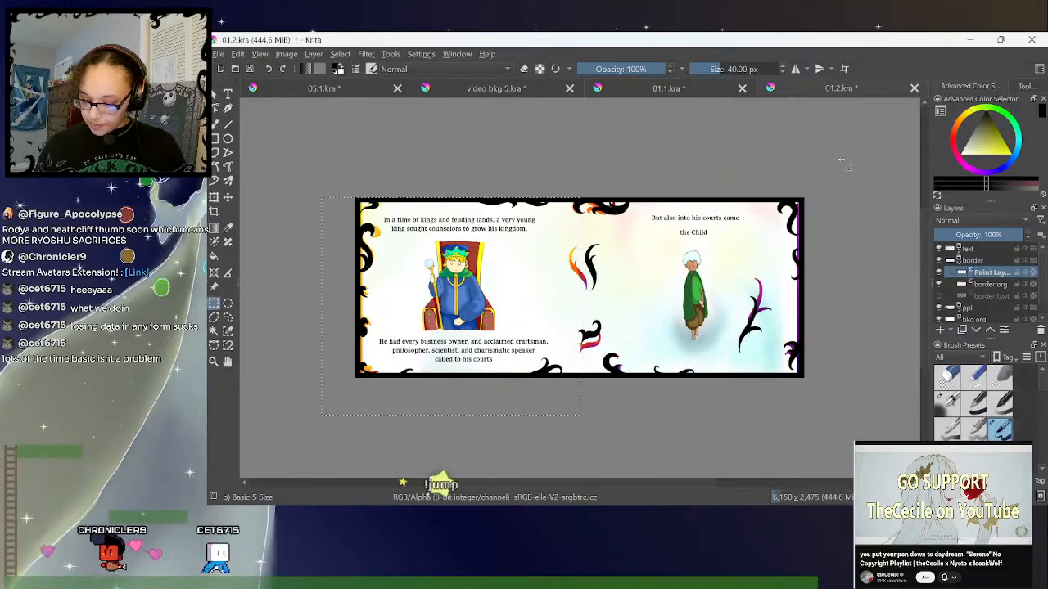
{"action": "left_click_drag", "start_coordinate": [582, 416], "coordinate": [580, 415]}
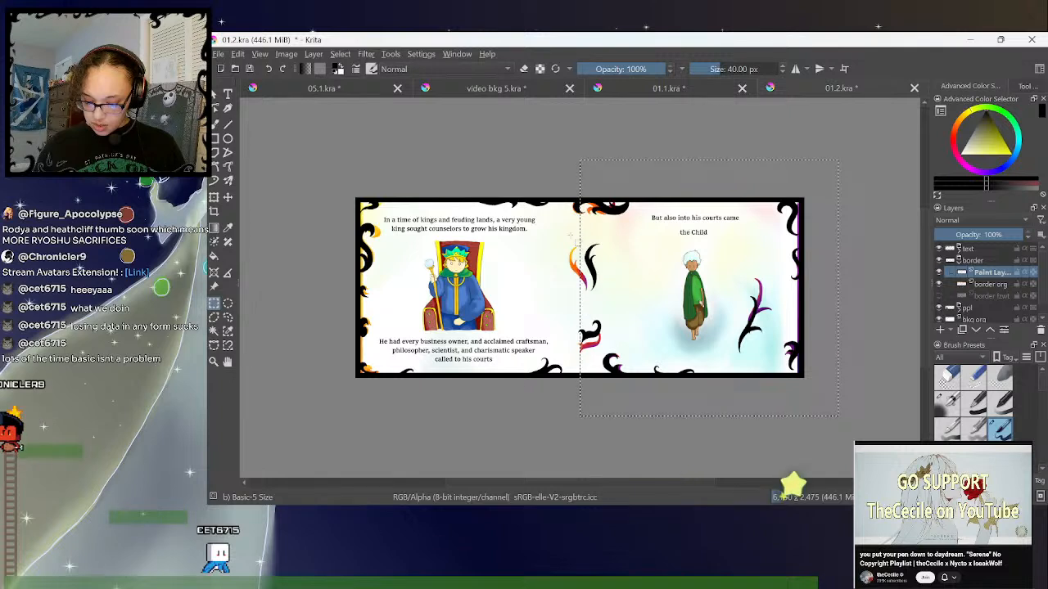
{"action": "left_click", "coordinate": [755, 140]}
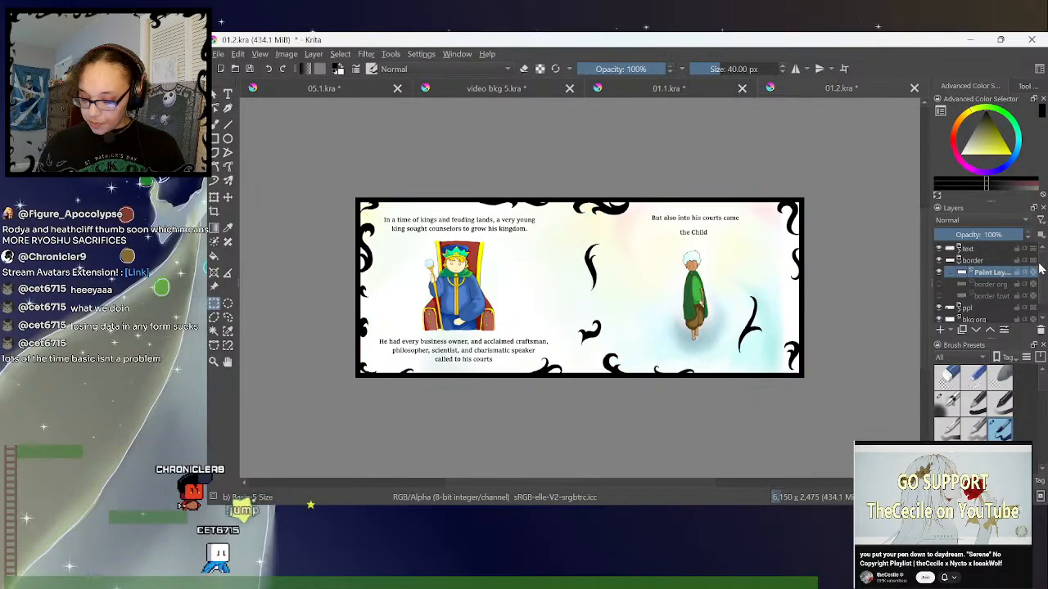
- Hide the border org layer and add a new paint layer directly above bkg org
{"action": "left_click", "coordinate": [939, 285]}
{"action": "scroll", "coordinate": [983, 285], "scroll_direction": "down", "scroll_amount": 1}
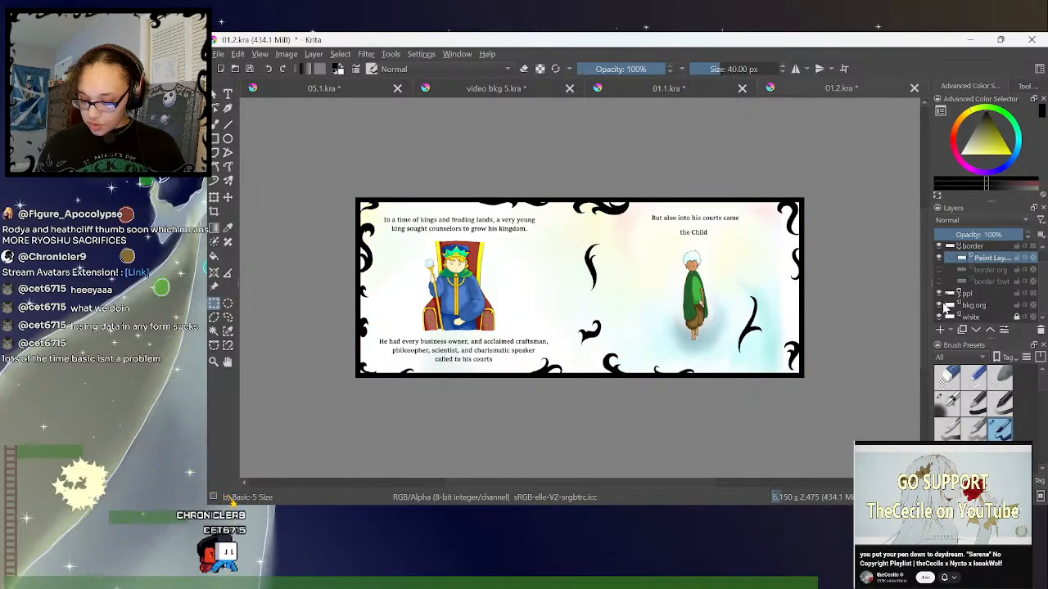
{"action": "left_click", "coordinate": [973, 306]}
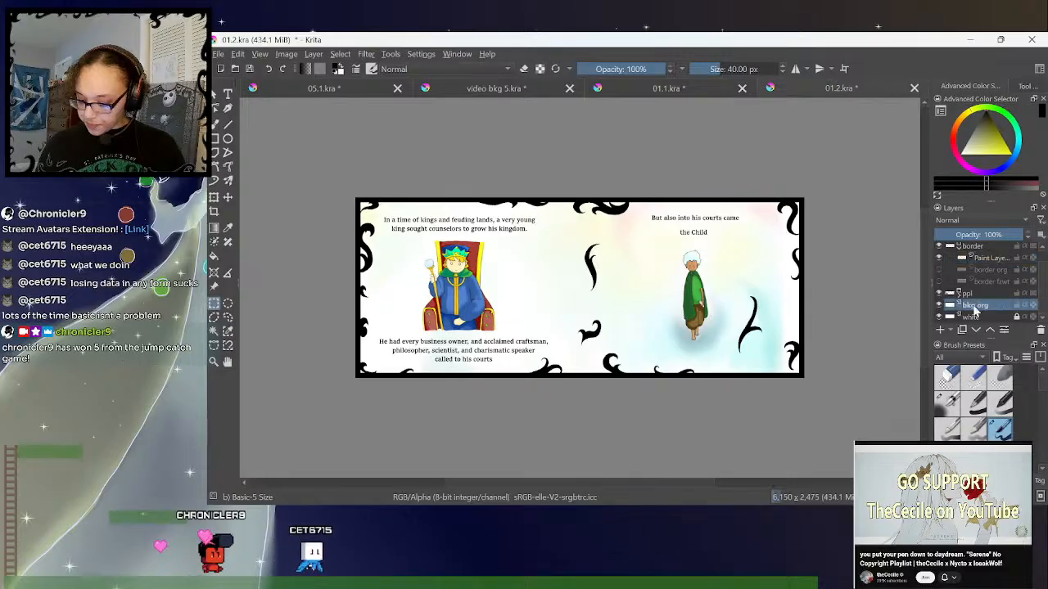
{"action": "left_click_drag", "start_coordinate": [923, 256], "coordinate": [957, 273]}
{"action": "mouse_move", "coordinate": [958, 272]}
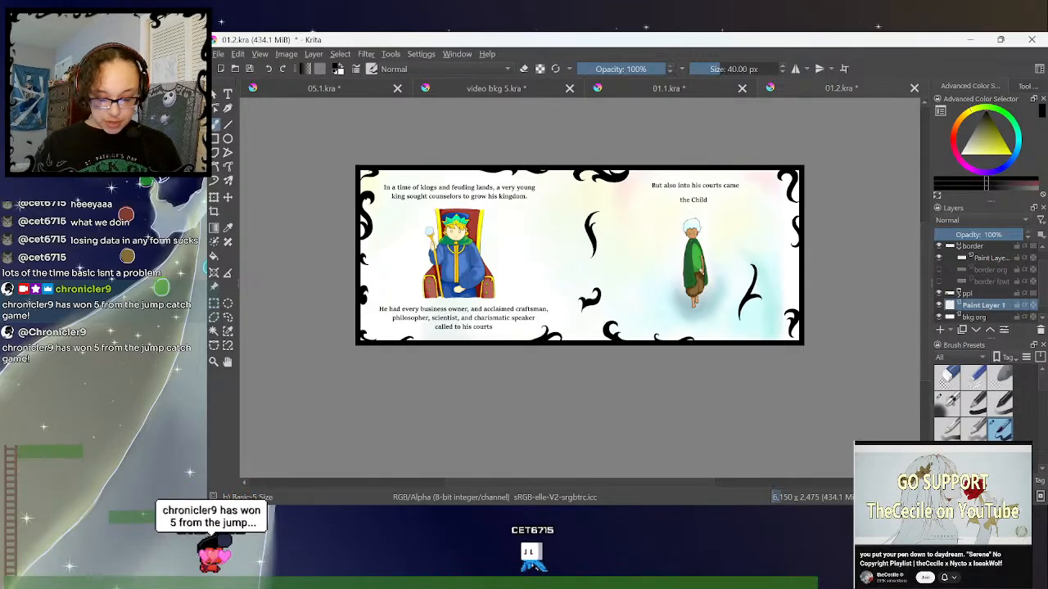
- Try sketching thin petal outlines around the king's throne on the new layer, and undo the strokes
{"action": "key", "text": "ctrl+plus"}
{"action": "left_click_drag", "start_coordinate": [586, 483], "coordinate": [546, 485]}
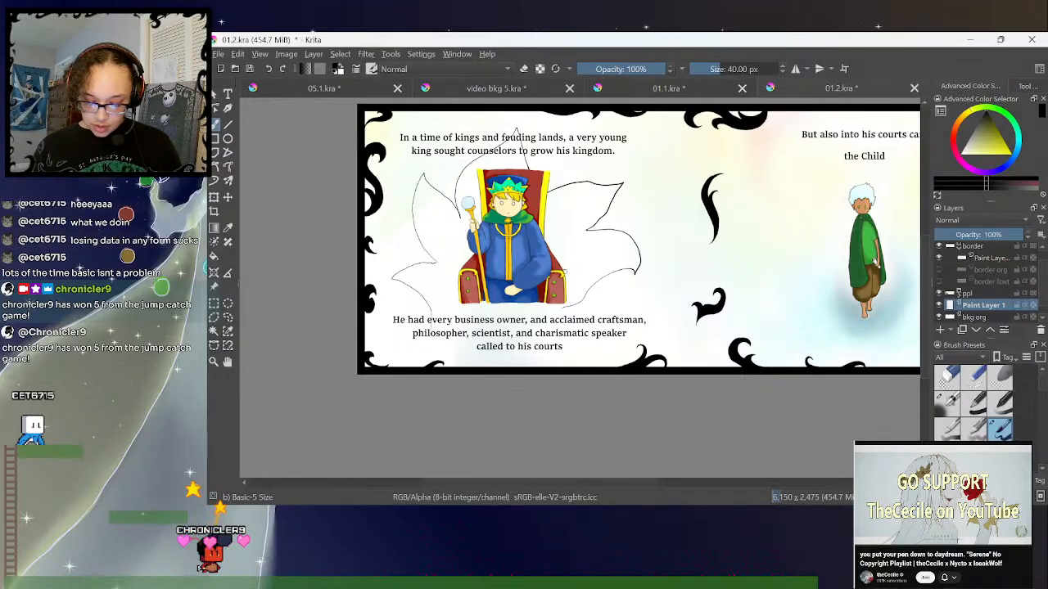
{"action": "key", "text": "ctrl+z"}
{"action": "key", "text": "ctrl+z"}
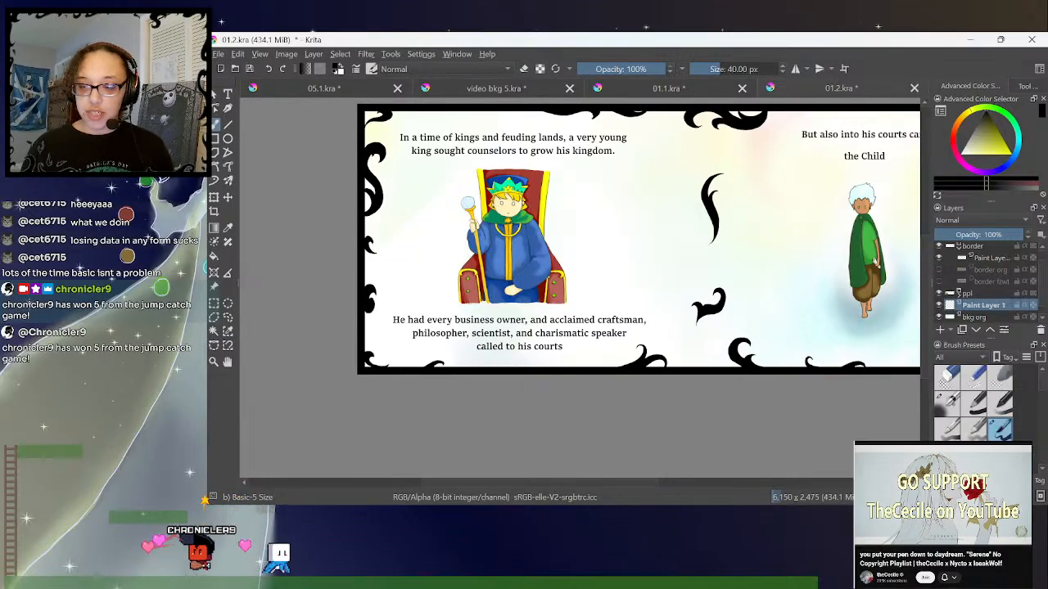
- Sketch thin curling swirl lines beside the Child on the right page with the brush at 40 px
{"action": "left_click_drag", "start_coordinate": [639, 484], "coordinate": [675, 489]}
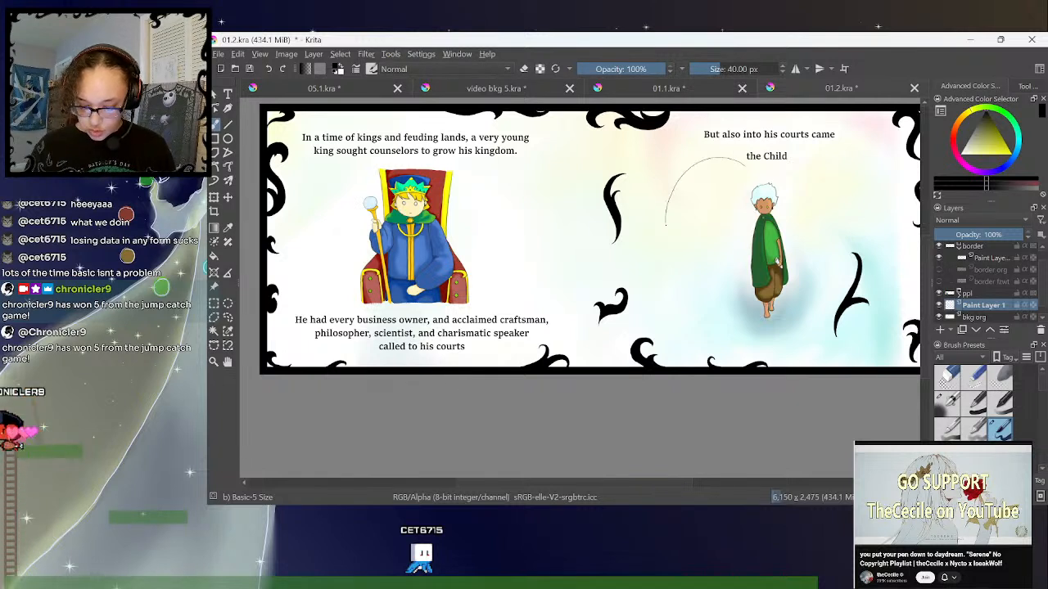
{"action": "mouse_move", "coordinate": [665, 219]}
{"action": "left_mouse_down"}
{"action": "mouse_move", "coordinate": [686, 257]}
{"action": "mouse_move", "coordinate": [717, 260]}
{"action": "left_mouse_up"}
{"action": "mouse_move", "coordinate": [709, 196]}
{"action": "left_mouse_down"}
{"action": "mouse_move", "coordinate": [744, 178]}
{"action": "mouse_move", "coordinate": [723, 152]}
{"action": "left_mouse_up"}
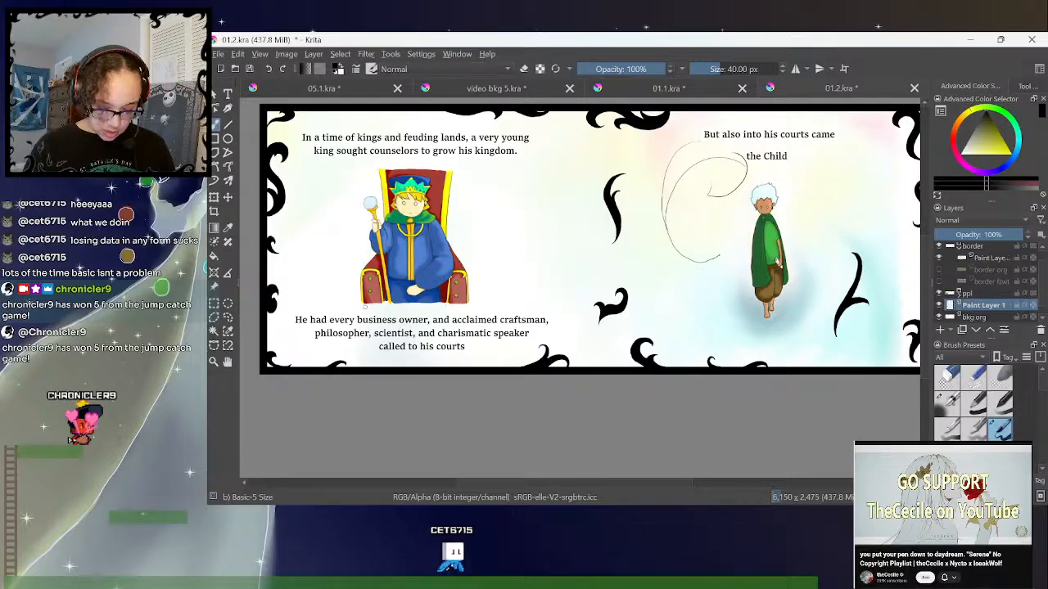
- Sketch pointed petal outlines around the king's throne on the left page, covering both sides and the area above it
{"action": "mouse_move", "coordinate": [350, 301]}
{"action": "left_mouse_down"}
{"action": "mouse_move", "coordinate": [330, 276]}
{"action": "mouse_move", "coordinate": [295, 267]}
{"action": "mouse_move", "coordinate": [335, 240]}
{"action": "mouse_move", "coordinate": [319, 216]}
{"action": "mouse_move", "coordinate": [328, 174]}
{"action": "mouse_move", "coordinate": [350, 193]}
{"action": "left_mouse_up"}
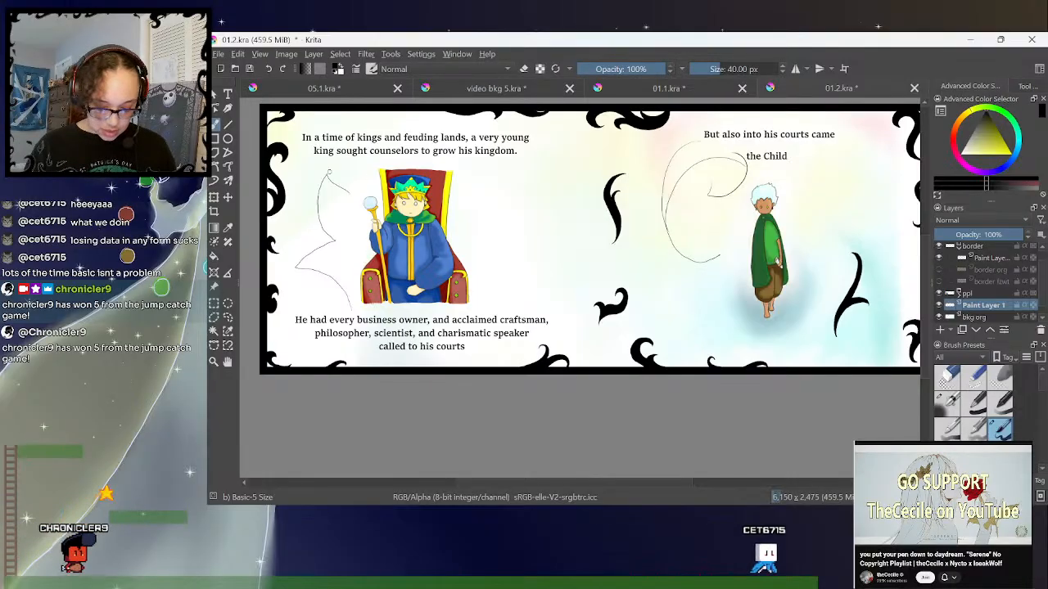
{"action": "mouse_move", "coordinate": [327, 174]}
{"action": "left_mouse_down"}
{"action": "mouse_move", "coordinate": [376, 195]}
{"action": "mouse_move", "coordinate": [444, 143]}
{"action": "left_mouse_up"}
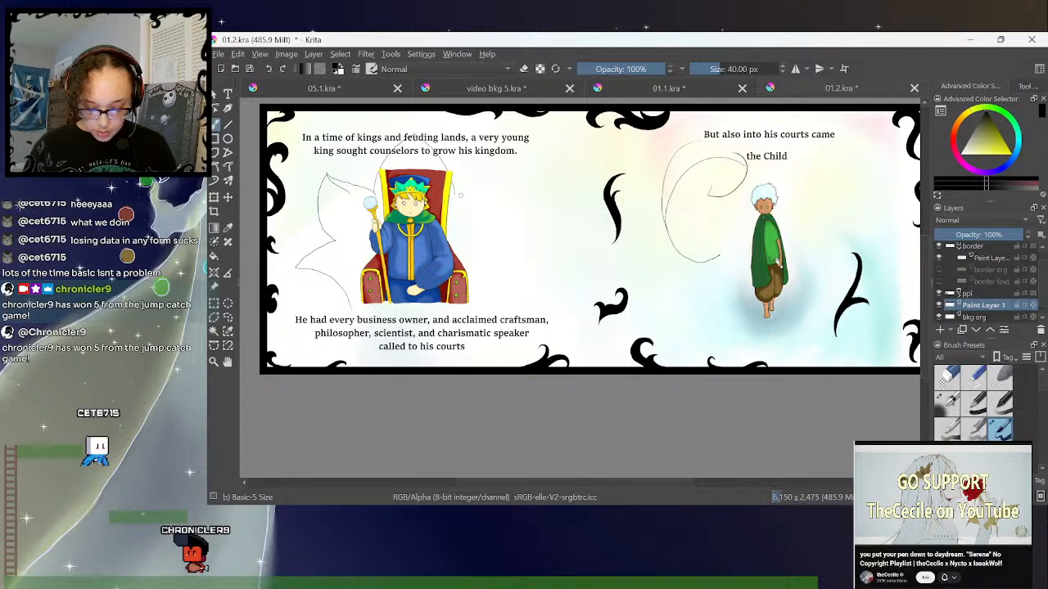
{"action": "left_click_drag", "start_coordinate": [457, 194], "coordinate": [513, 179]}
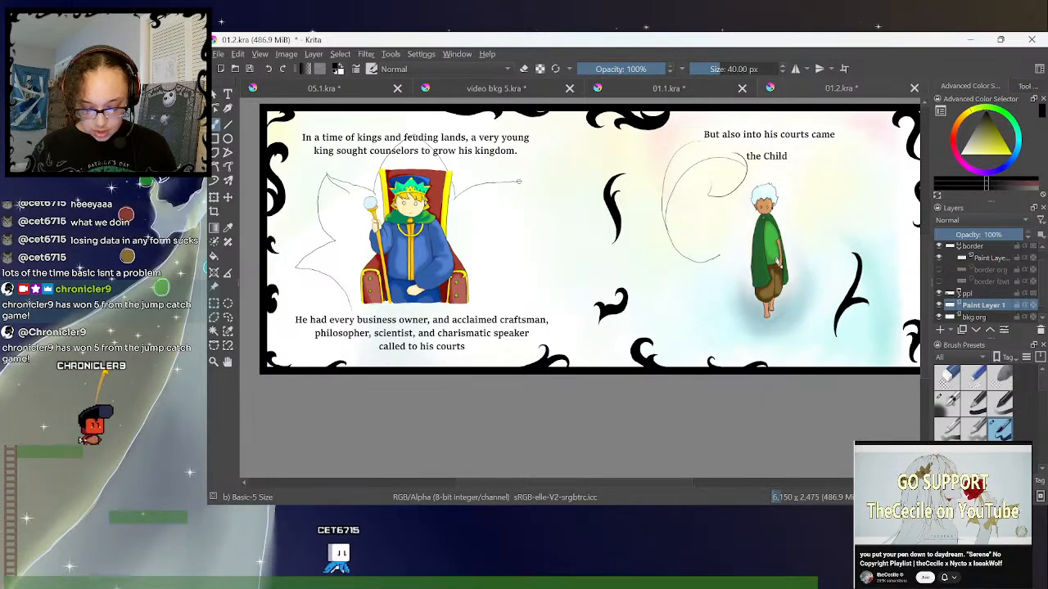
{"action": "left_click_drag", "start_coordinate": [516, 182], "coordinate": [511, 224]}
{"action": "mouse_move", "coordinate": [521, 186]}
{"action": "left_mouse_down"}
{"action": "mouse_move", "coordinate": [513, 231]}
{"action": "mouse_move", "coordinate": [550, 245]}
{"action": "left_mouse_up"}
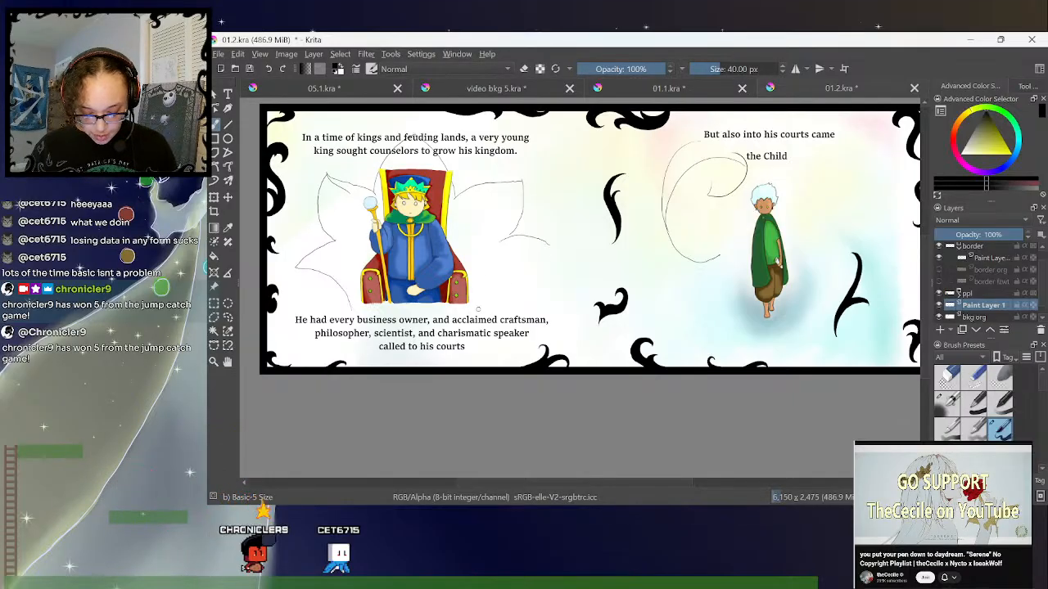
{"action": "left_click_drag", "start_coordinate": [526, 271], "coordinate": [550, 269]}
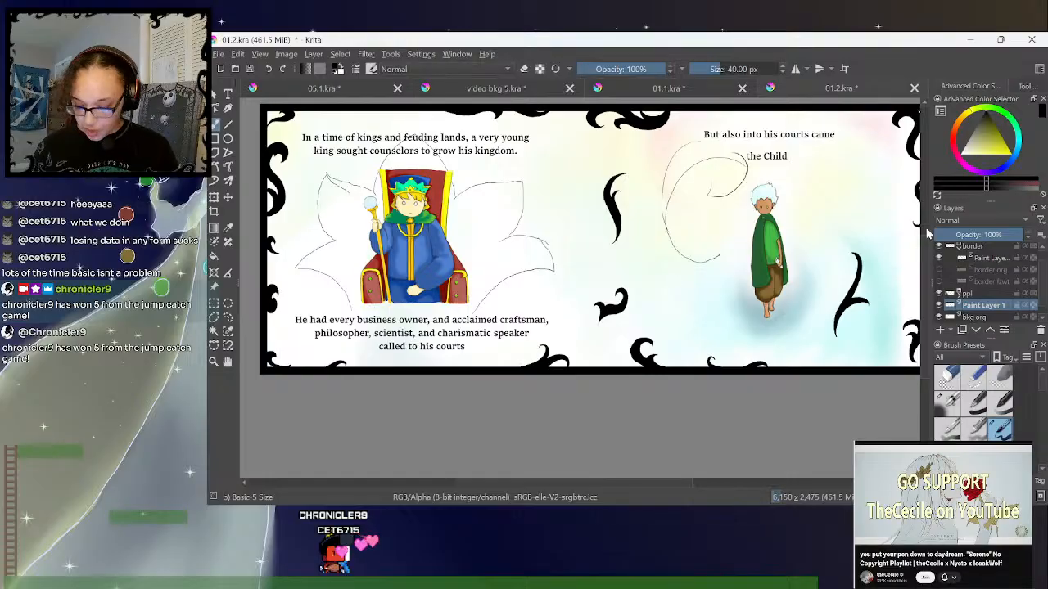
- Review the sketched 01.2.kra spread alongside video bkg 5.kra, 05.1.kra and 01.1.kra, returning to 01.2.kra
{"action": "key", "text": "minus"}
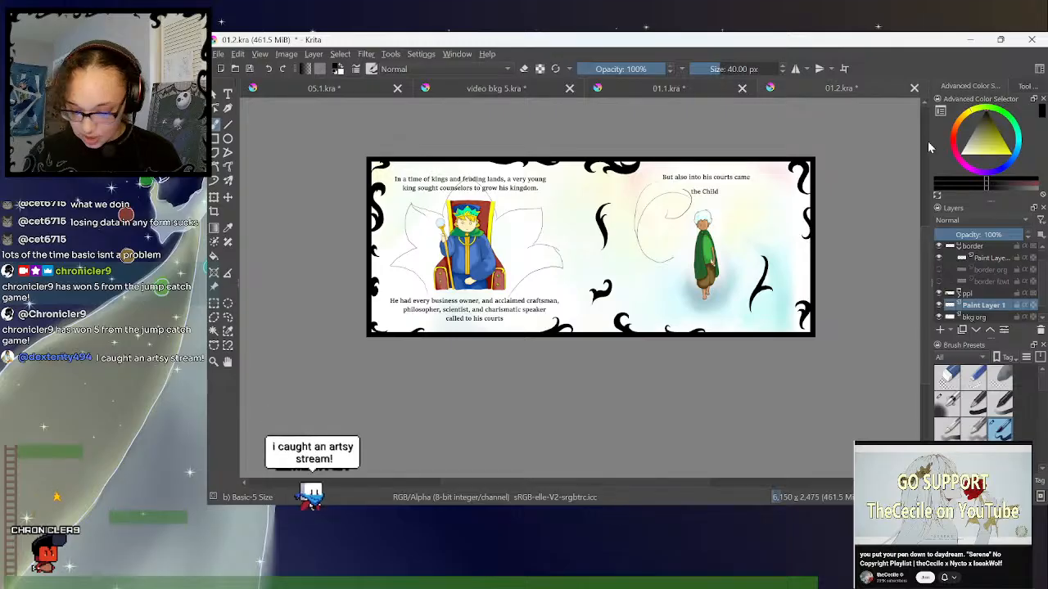
{"action": "left_click_drag", "start_coordinate": [926, 228], "coordinate": [926, 233]}
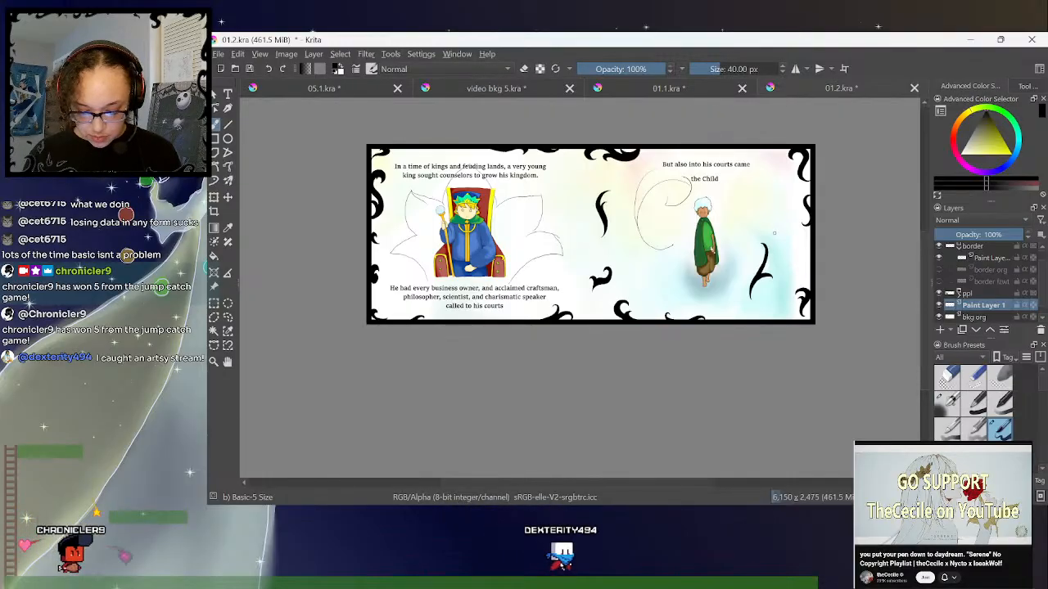
{"action": "left_click", "coordinate": [495, 89]}
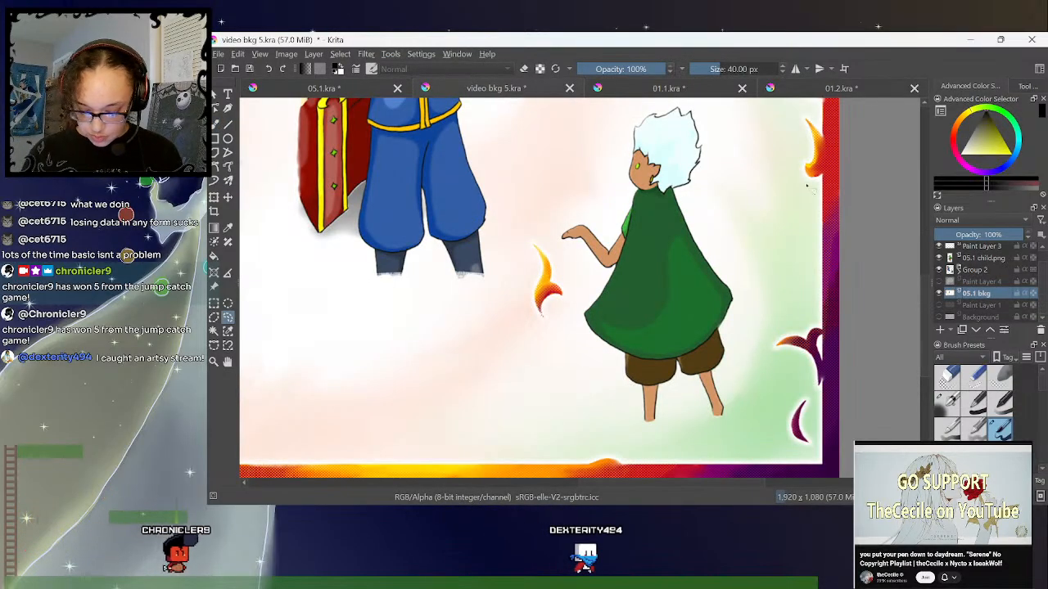
{"action": "left_click", "coordinate": [364, 86]}
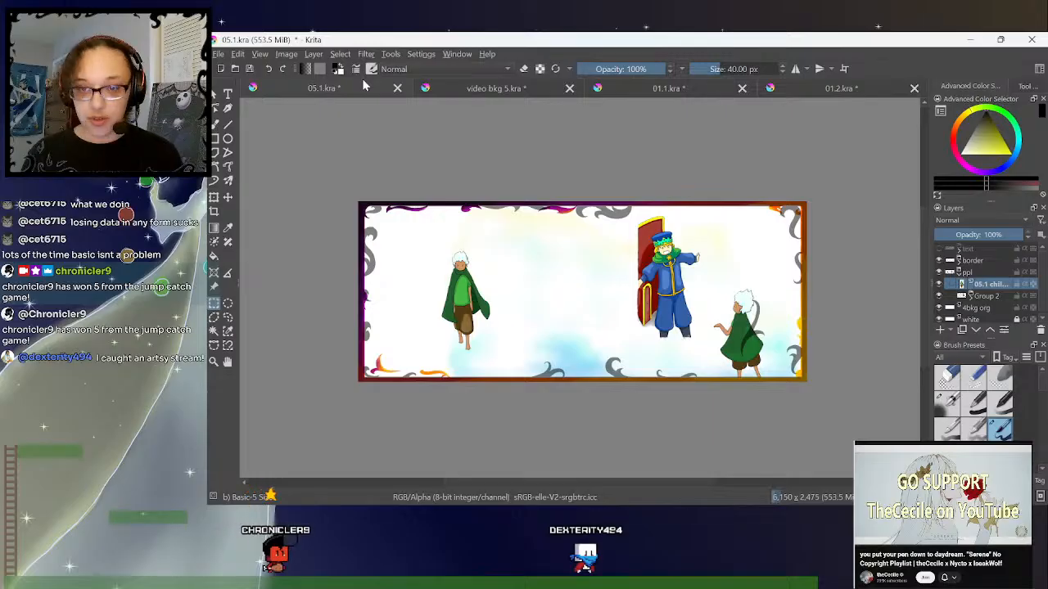
{"action": "left_click", "coordinate": [701, 92]}
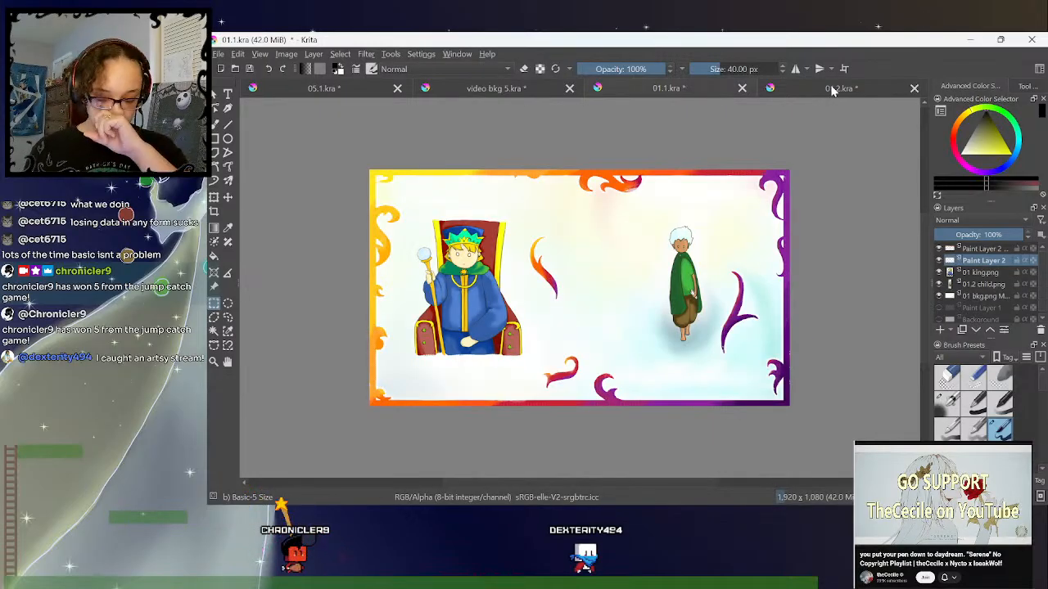
{"action": "left_click", "coordinate": [868, 95]}
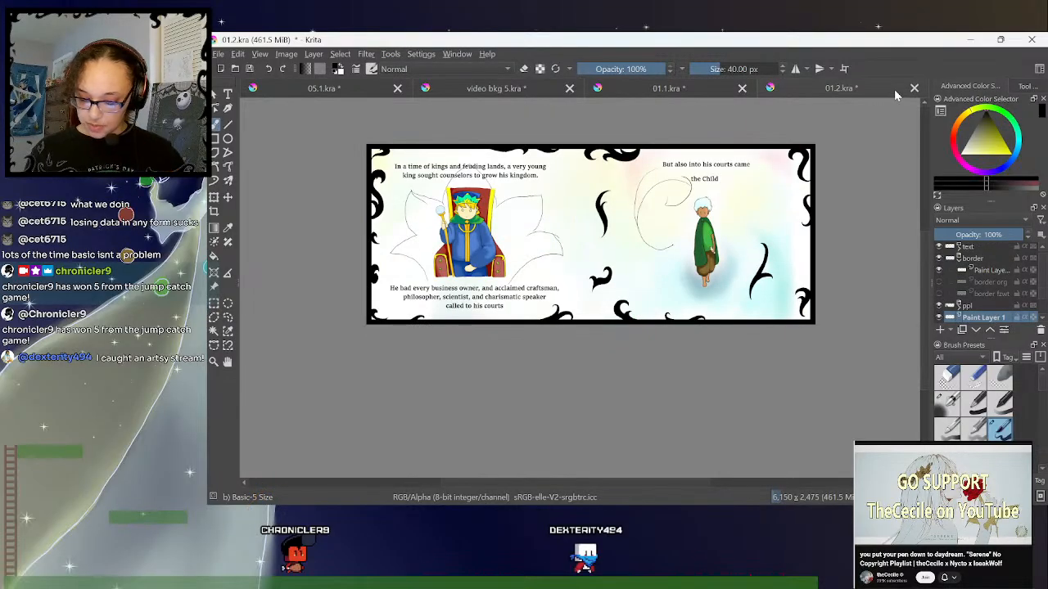
- Start a new custom document and check its width units and predefined sizes, keeping the units in pixels
{"action": "left_click", "coordinate": [222, 70]}
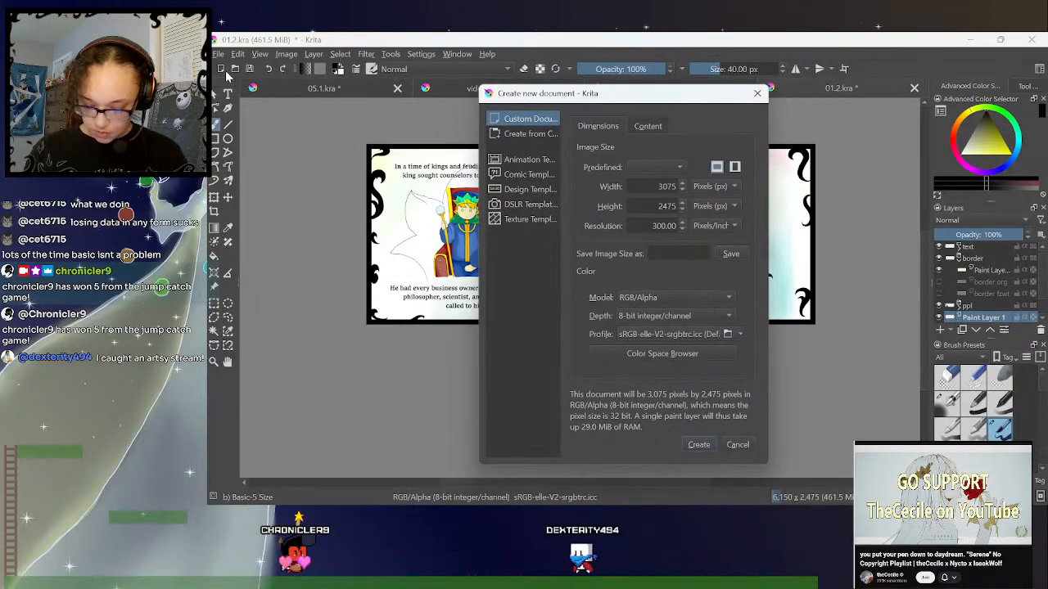
{"action": "left_click", "coordinate": [713, 187]}
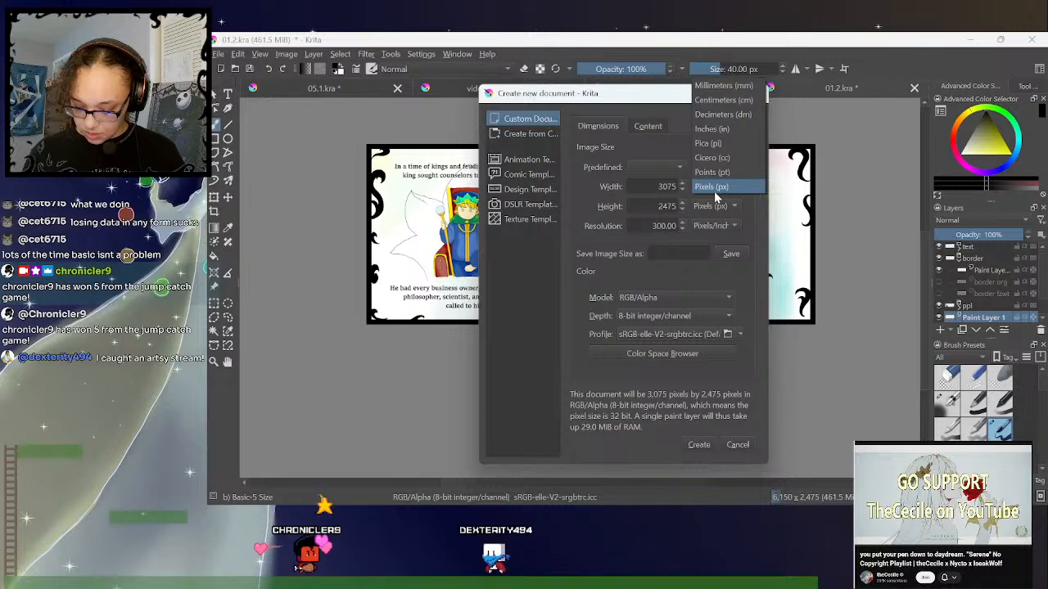
{"action": "left_click", "coordinate": [702, 278]}
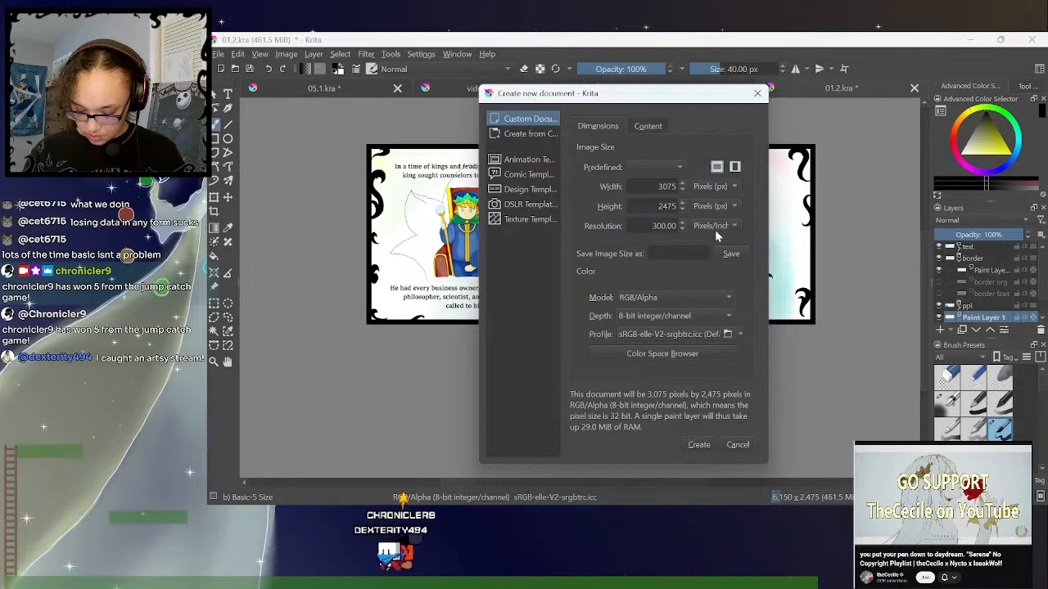
{"action": "left_click", "coordinate": [677, 168]}
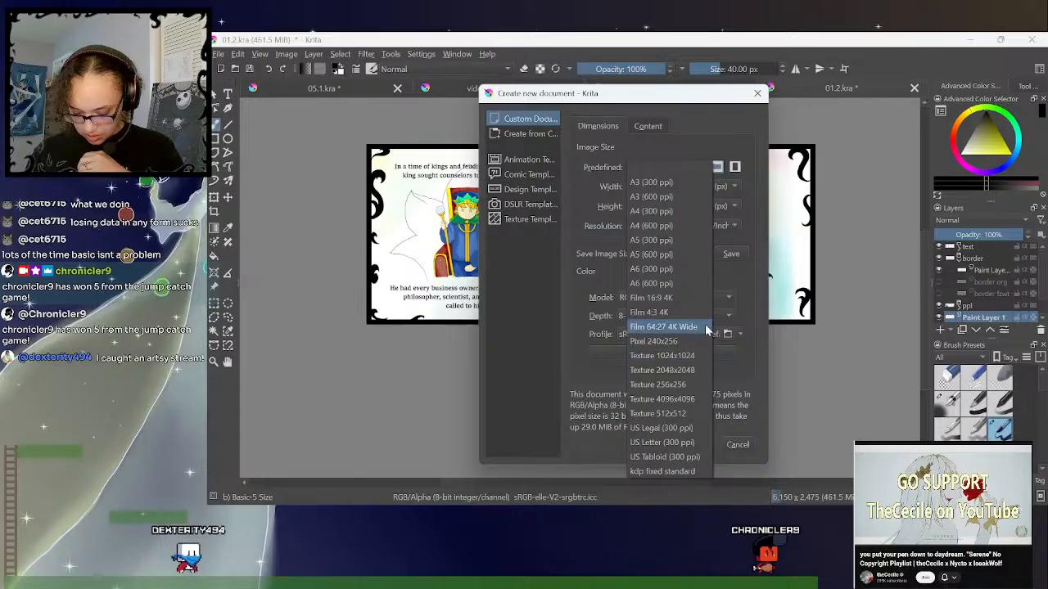
{"action": "left_click", "coordinate": [750, 208]}
{"action": "left_click", "coordinate": [709, 188]}
- Set the new document's width to 1000 px and height to 1500 px, and create it
{"action": "left_click", "coordinate": [663, 188]}
{"action": "left_click_drag", "start_coordinate": [657, 186], "coordinate": [678, 187]}
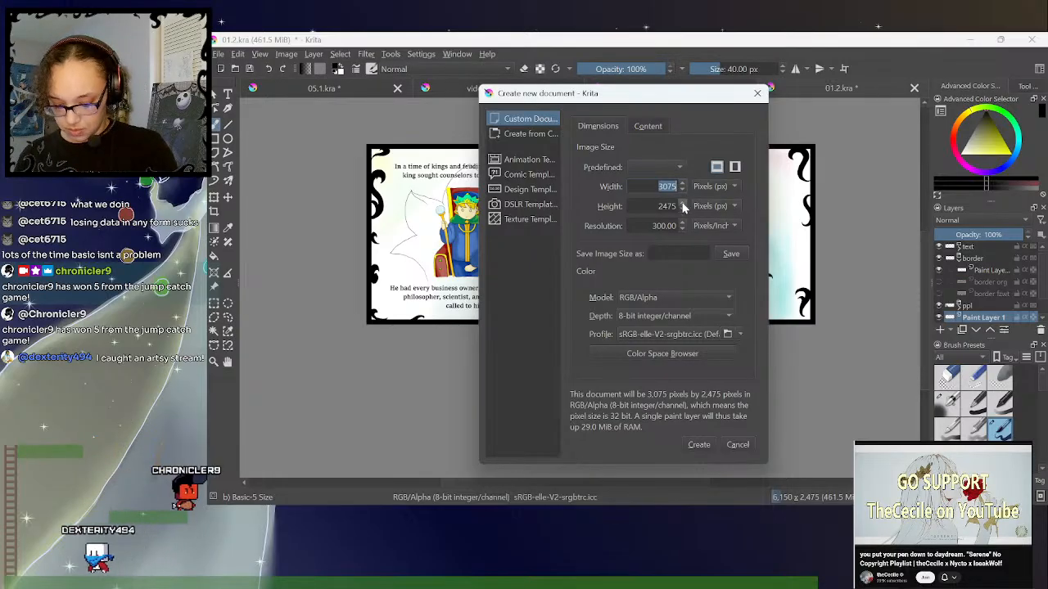
{"action": "type", "text": "1000"}
{"action": "double_click", "coordinate": [663, 207]}
{"action": "type", "text": "1000"}
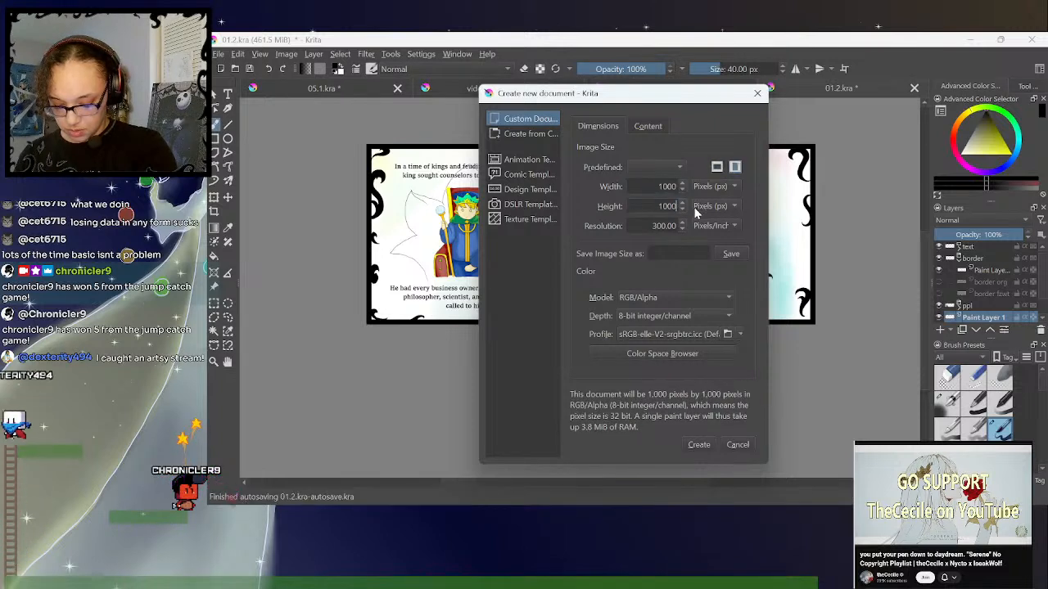
{"action": "double_click", "coordinate": [660, 206]}
{"action": "type", "text": "1500"}
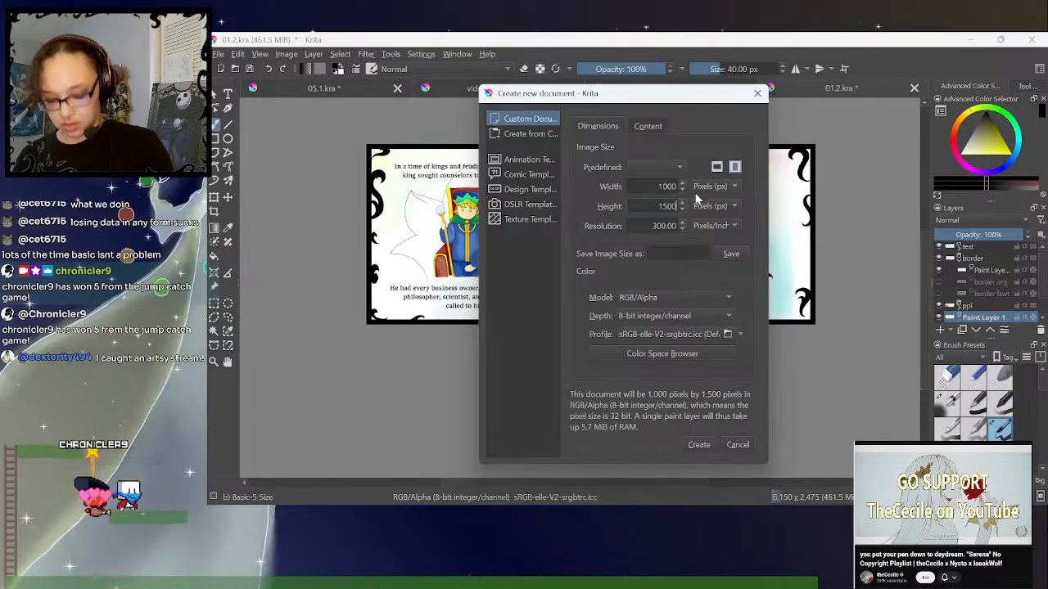
{"action": "left_click", "coordinate": [698, 444]}
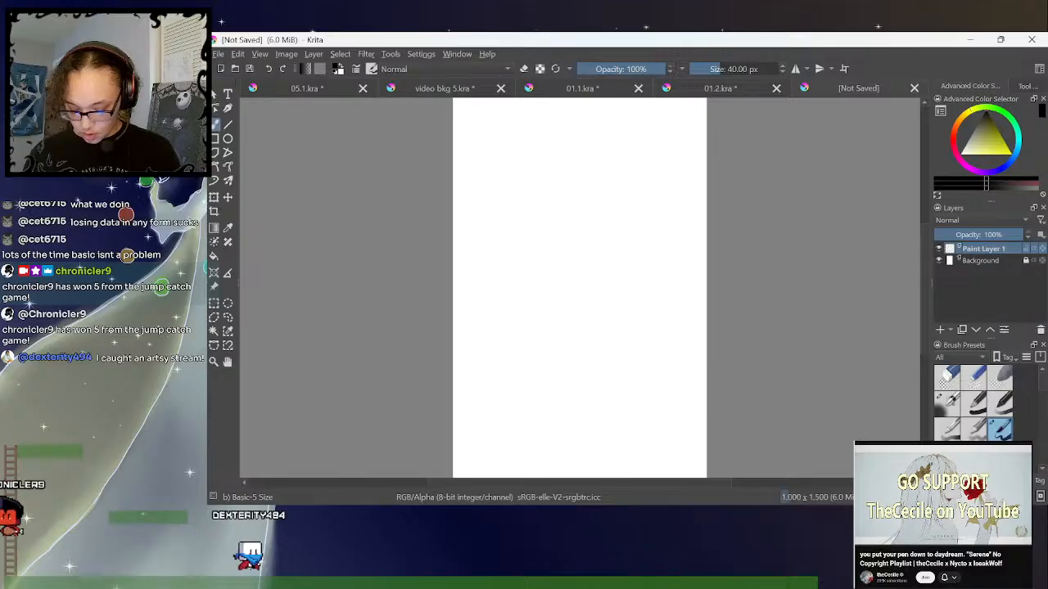
- Choose the Basic-1 brush for the new canvas and set its size to 5.77 px
{"action": "key", "text": "ctrl+minus"}
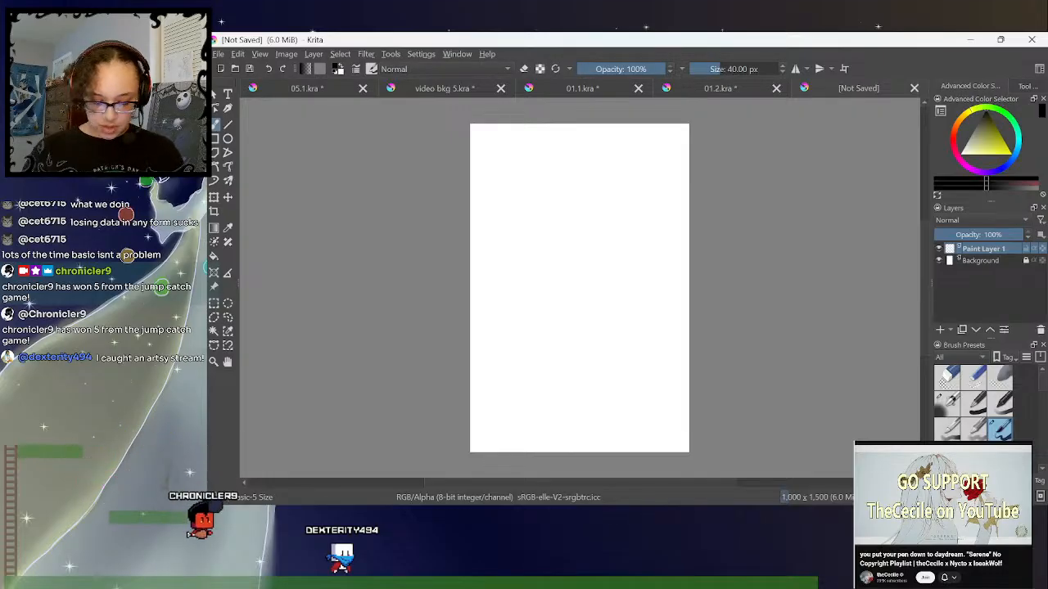
{"action": "left_click", "coordinate": [314, 55]}
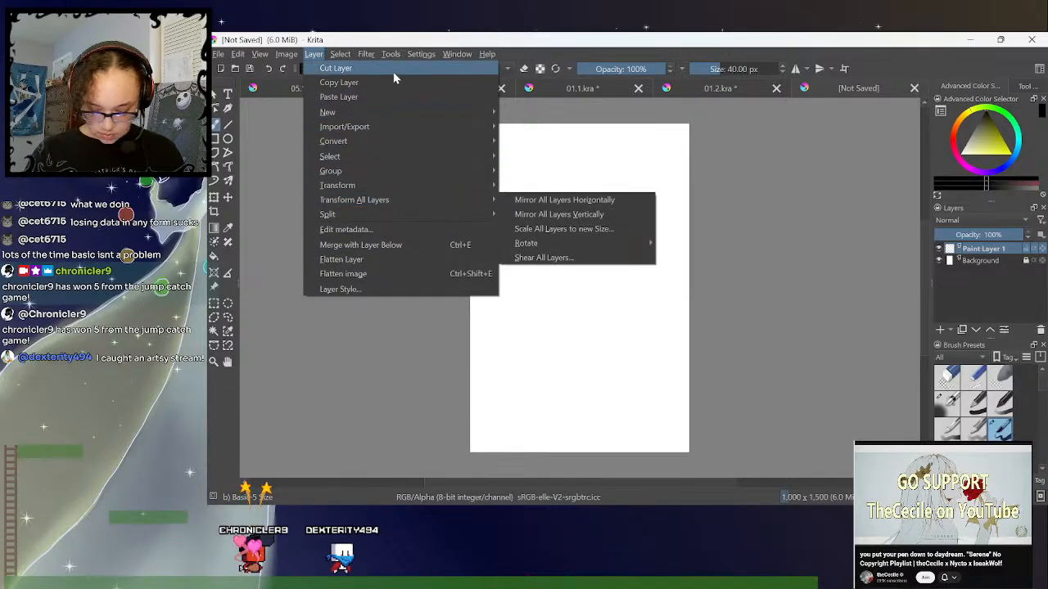
{"action": "left_click", "coordinate": [311, 56]}
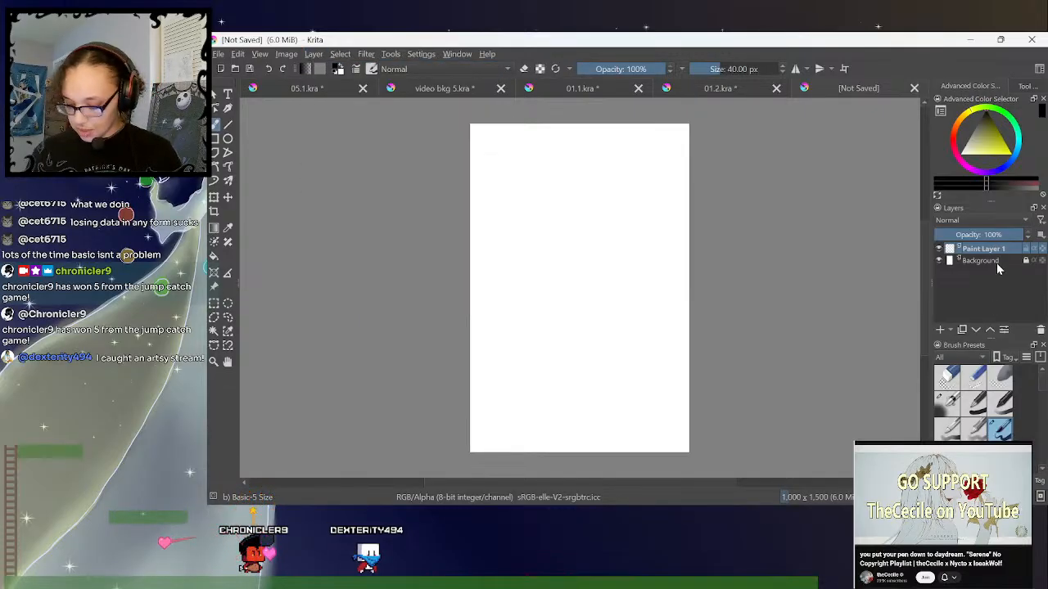
{"action": "left_click", "coordinate": [974, 404]}
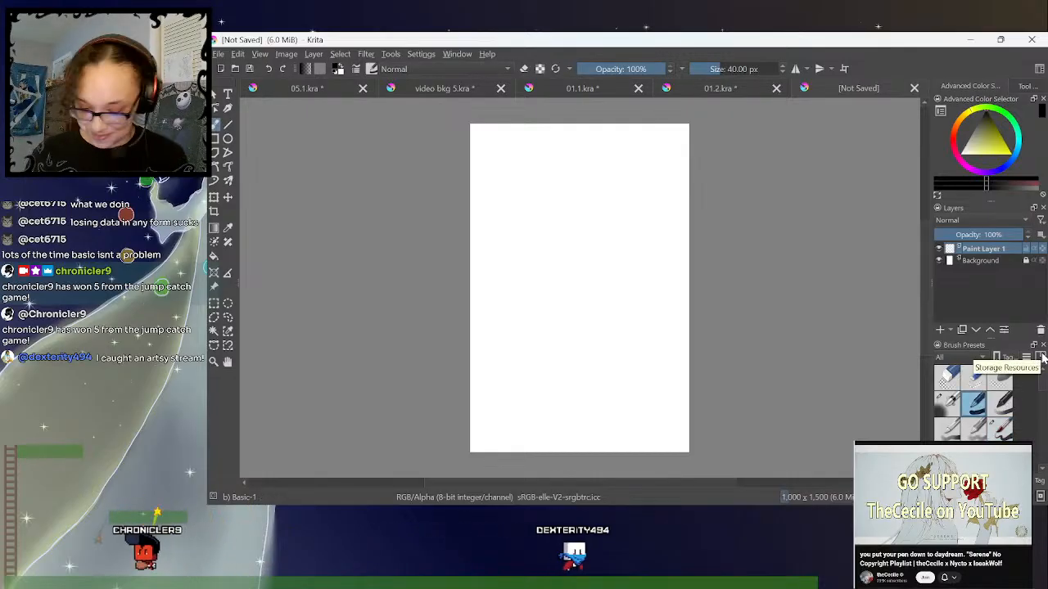
{"action": "left_click_drag", "start_coordinate": [717, 69], "coordinate": [706, 75]}
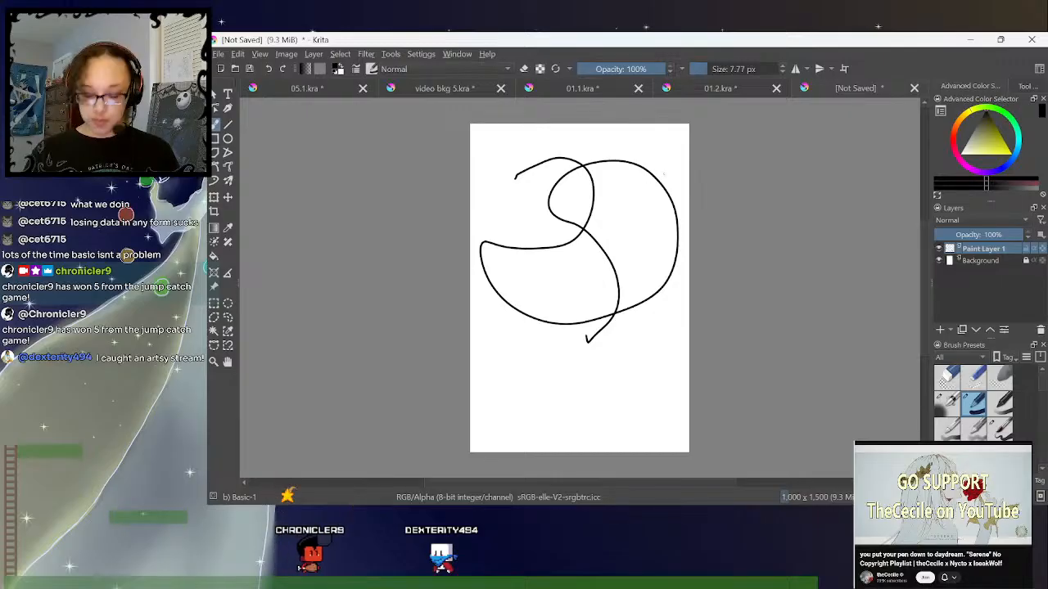
{"action": "key", "text": "ctrl+z"}
{"action": "left_click", "coordinate": [783, 72]}
{"action": "left_click", "coordinate": [783, 72]}
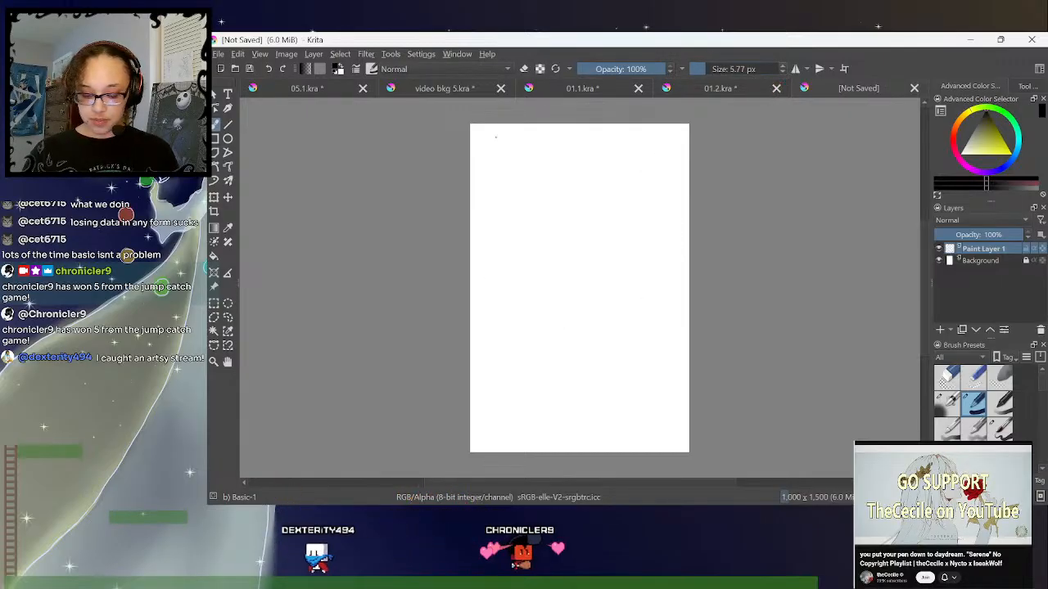
- Fill the canvas with long overlapping looping lines on Paint Layer 1, and lower that layer's opacity to 43%
{"action": "mouse_move", "coordinate": [502, 123]}
{"action": "left_mouse_down"}
{"action": "mouse_move", "coordinate": [471, 149]}
{"action": "mouse_move", "coordinate": [631, 156]}
{"action": "mouse_move", "coordinate": [508, 250]}
{"action": "mouse_move", "coordinate": [636, 171]}
{"action": "mouse_move", "coordinate": [618, 168]}
{"action": "mouse_move", "coordinate": [690, 423]}
{"action": "left_mouse_up"}
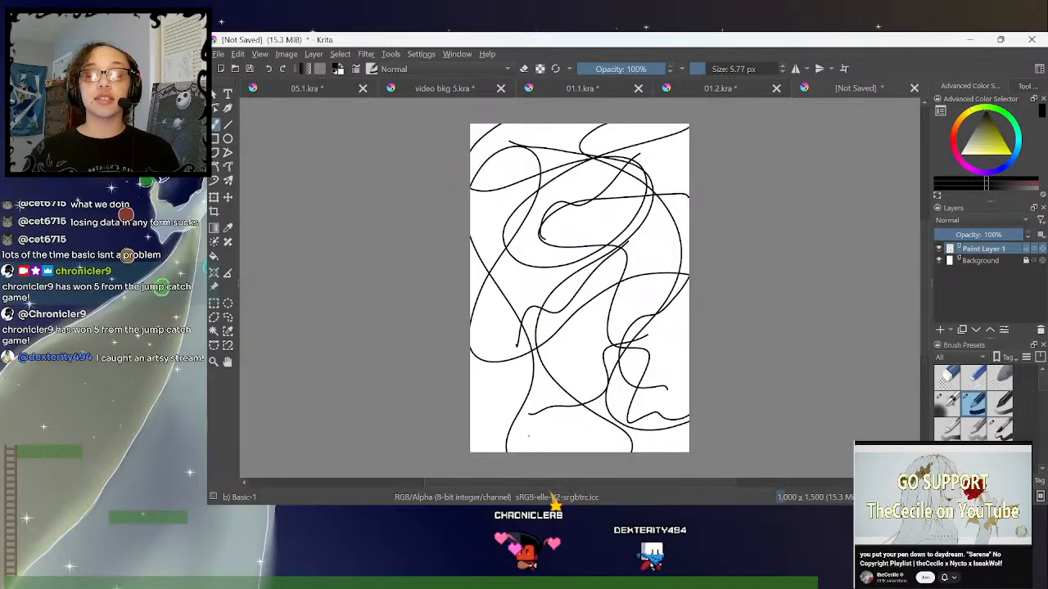
{"action": "left_click_drag", "start_coordinate": [528, 433], "coordinate": [684, 320]}
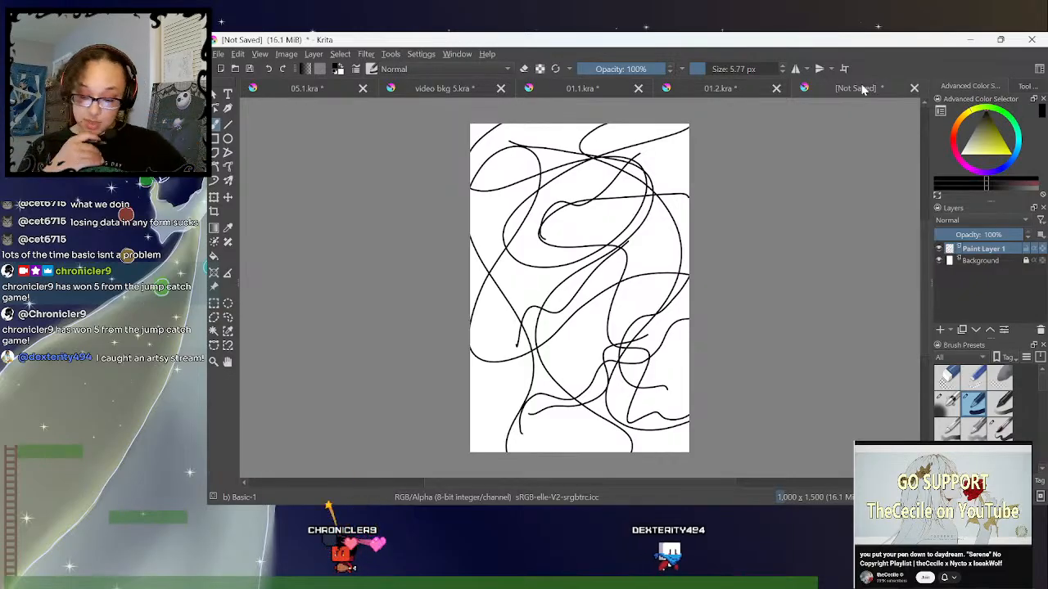
{"action": "left_click_drag", "start_coordinate": [991, 236], "coordinate": [974, 236]}
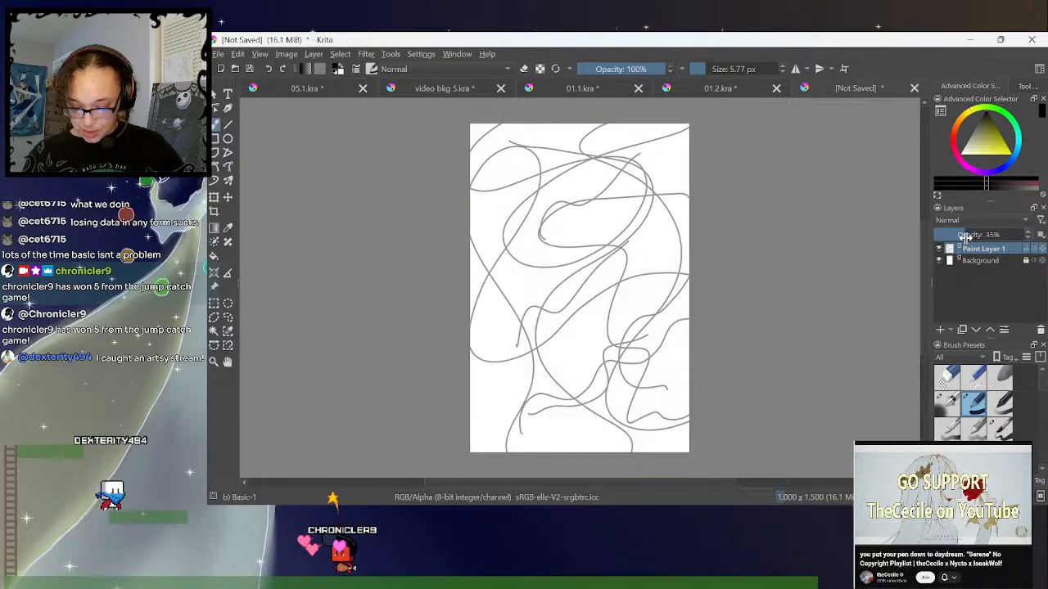
{"action": "left_click_drag", "start_coordinate": [968, 236], "coordinate": [972, 235]}
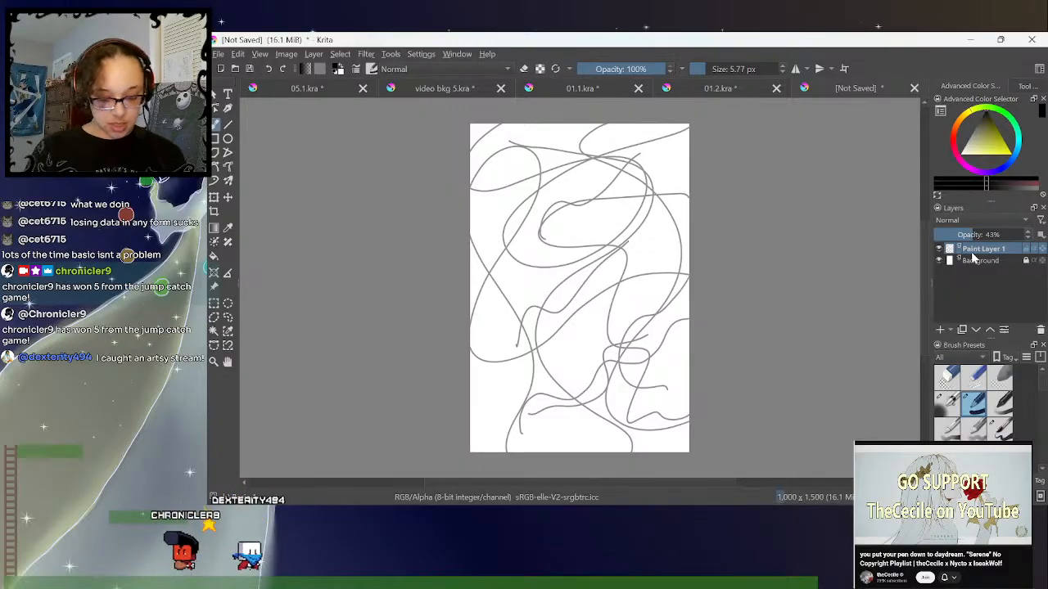
- Export the squiggle drawing as the PNG image squgl3 in the art folder, using the default PNG options
{"action": "left_click", "coordinate": [218, 54]}
{"action": "left_click", "coordinate": [260, 170]}
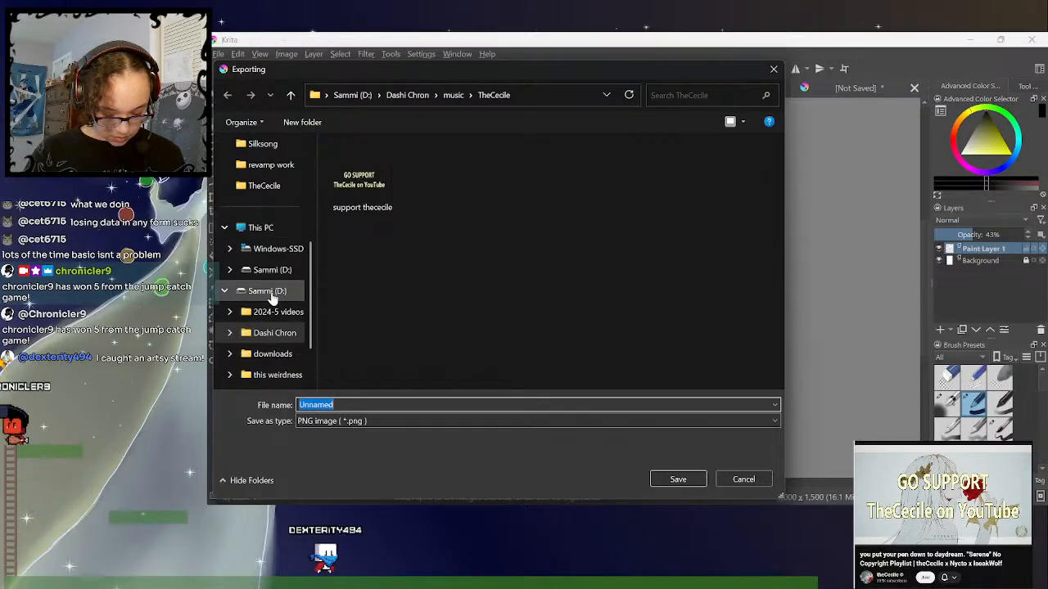
{"action": "left_click", "coordinate": [278, 333]}
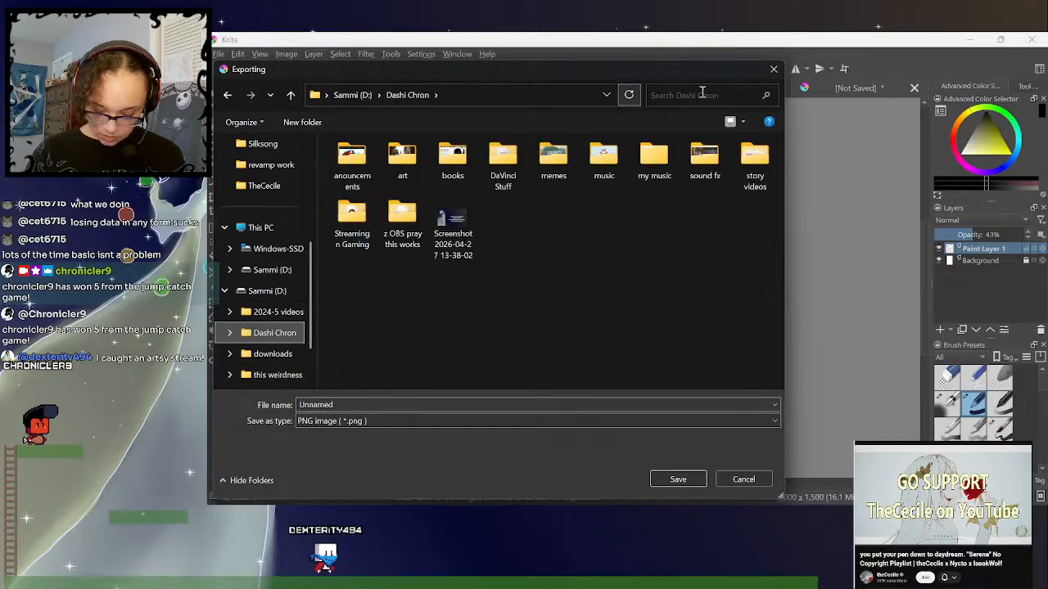
{"action": "double_click", "coordinate": [409, 169]}
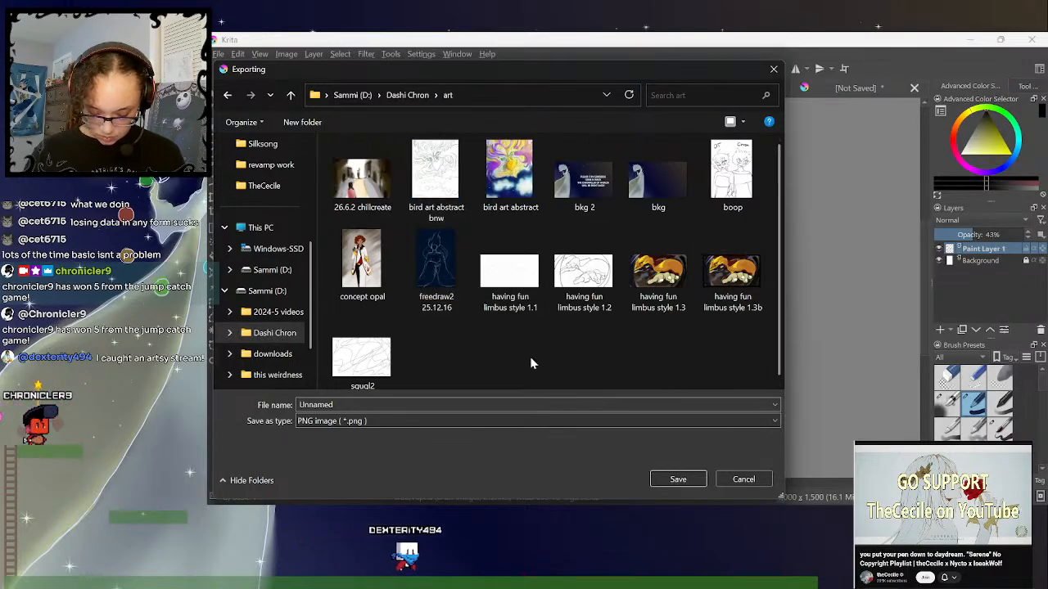
{"action": "left_click", "coordinate": [361, 360]}
{"action": "left_click", "coordinate": [422, 406]}
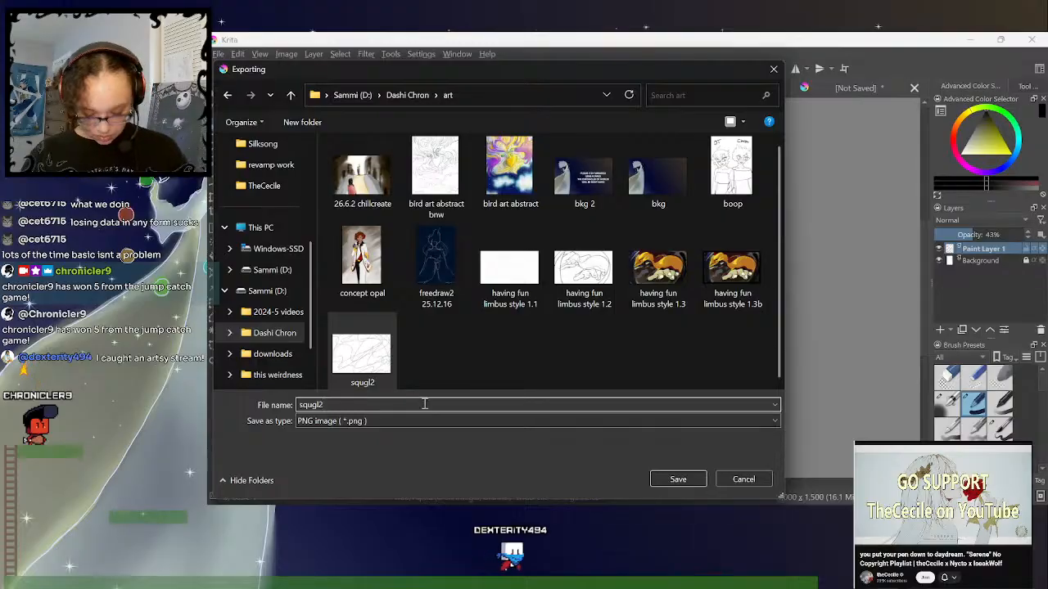
{"action": "key", "text": "BackSpace"}
{"action": "type", "text": "3"}
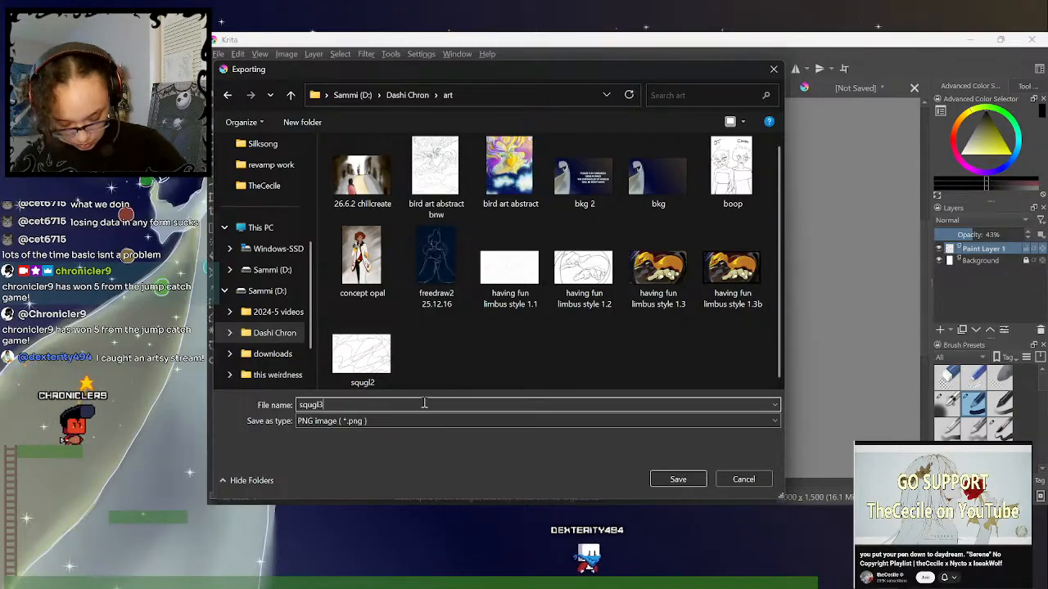
{"action": "left_click", "coordinate": [684, 481]}
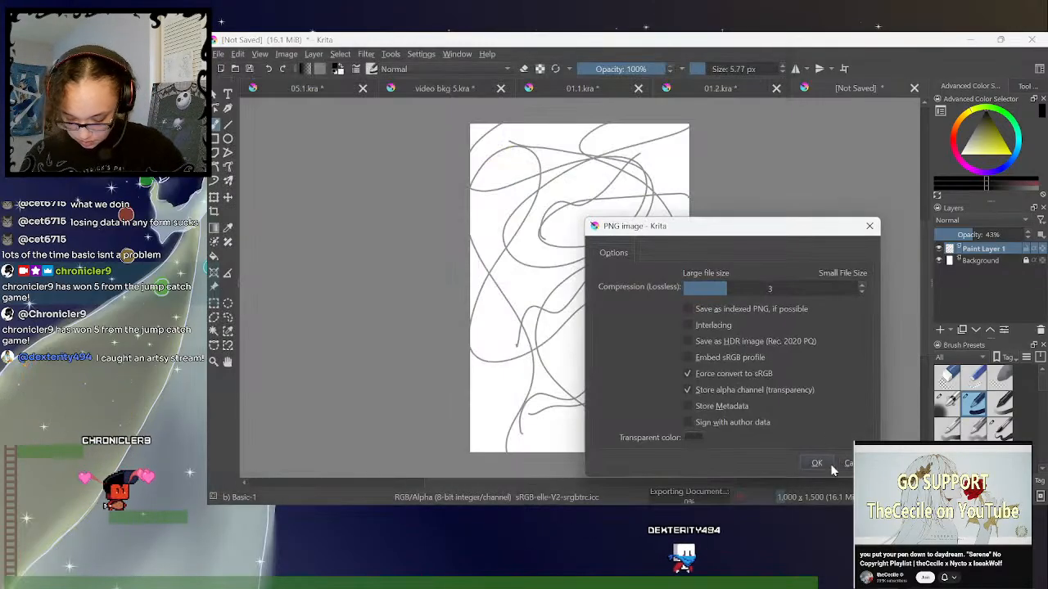
{"action": "left_click", "coordinate": [831, 461]}
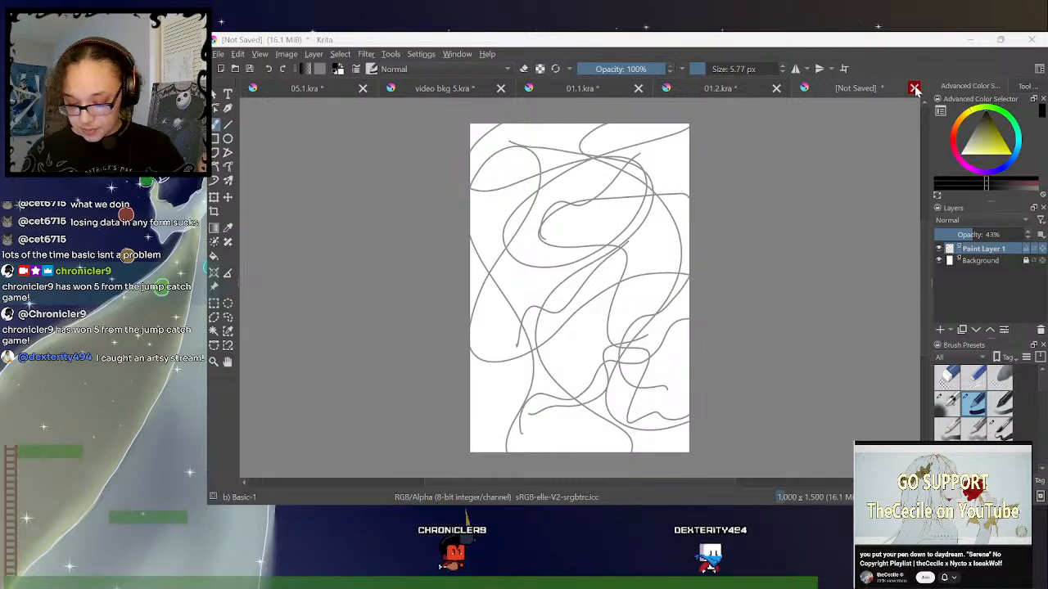
- Sketch curved outlines under the child's feet and a curling swirl beside the child on the right page of 01.2.kra
{"action": "left_click", "coordinate": [712, 88]}
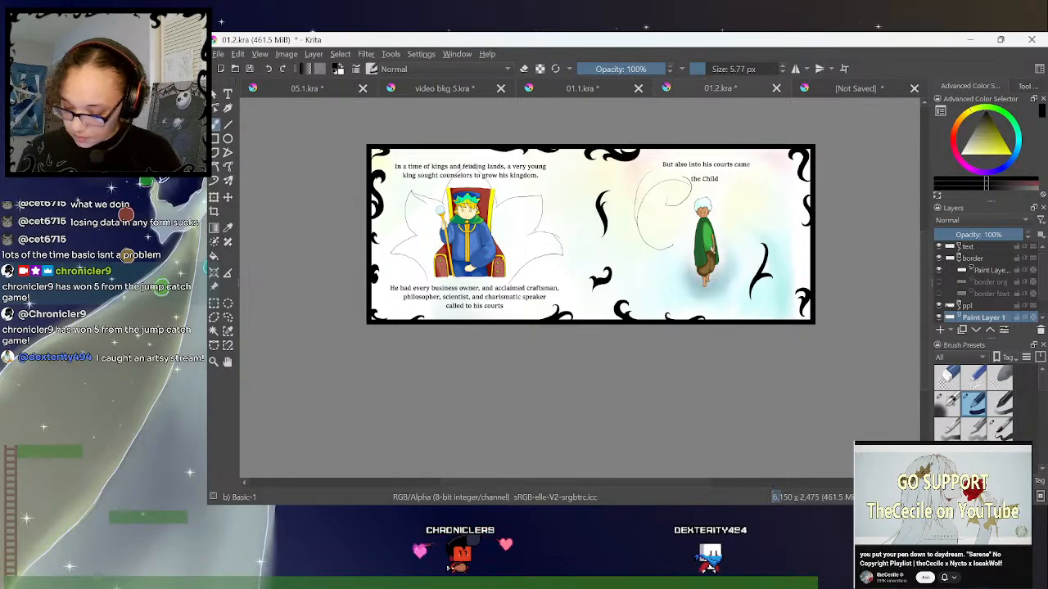
{"action": "left_click", "coordinate": [959, 260]}
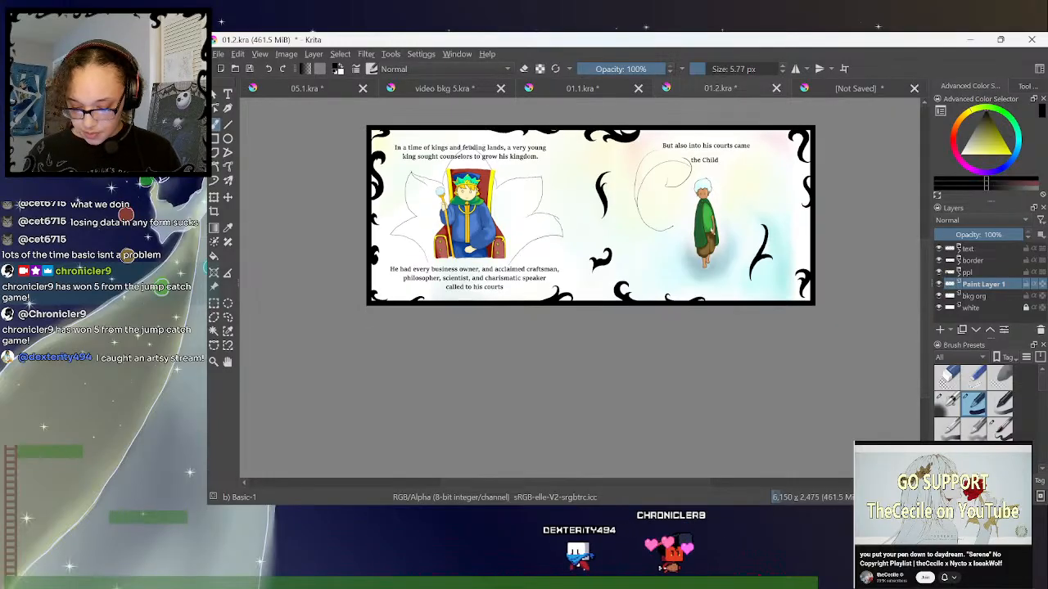
{"action": "key", "text": "ctrl+equal"}
{"action": "left_click_drag", "start_coordinate": [927, 276], "coordinate": [928, 252]}
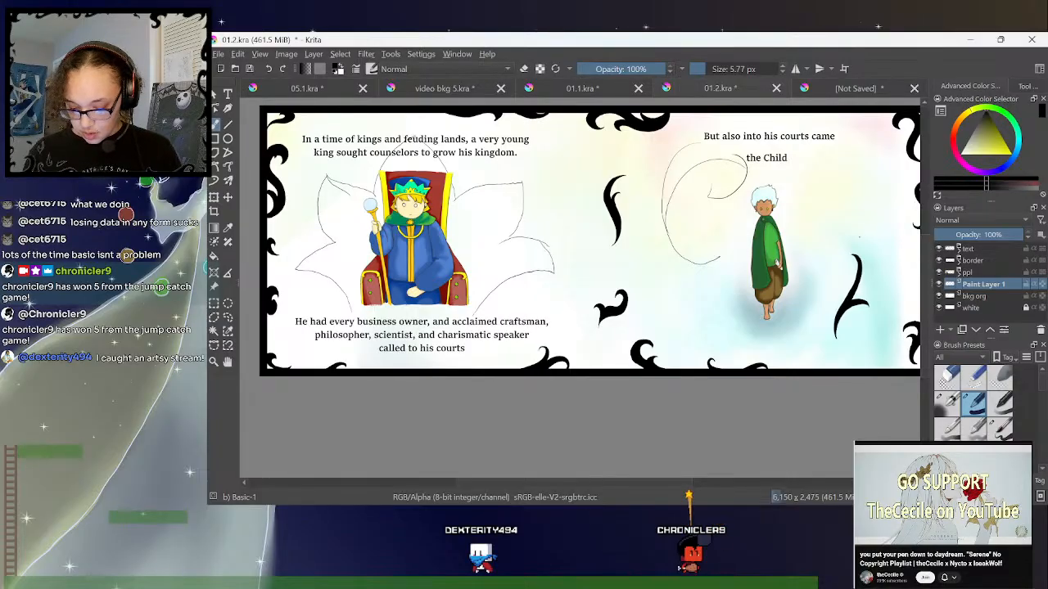
{"action": "left_click_drag", "start_coordinate": [659, 481], "coordinate": [679, 480]}
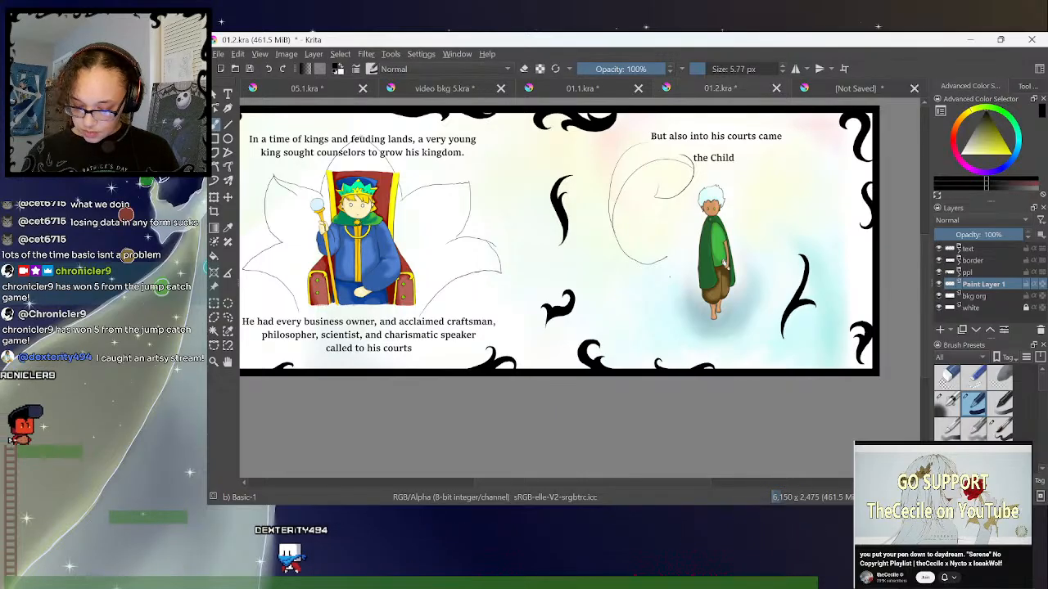
{"action": "mouse_move", "coordinate": [668, 285]}
{"action": "left_mouse_down"}
{"action": "mouse_move", "coordinate": [690, 325]}
{"action": "mouse_move", "coordinate": [722, 336]}
{"action": "mouse_move", "coordinate": [757, 298]}
{"action": "mouse_move", "coordinate": [764, 251]}
{"action": "mouse_move", "coordinate": [738, 289]}
{"action": "left_mouse_up"}
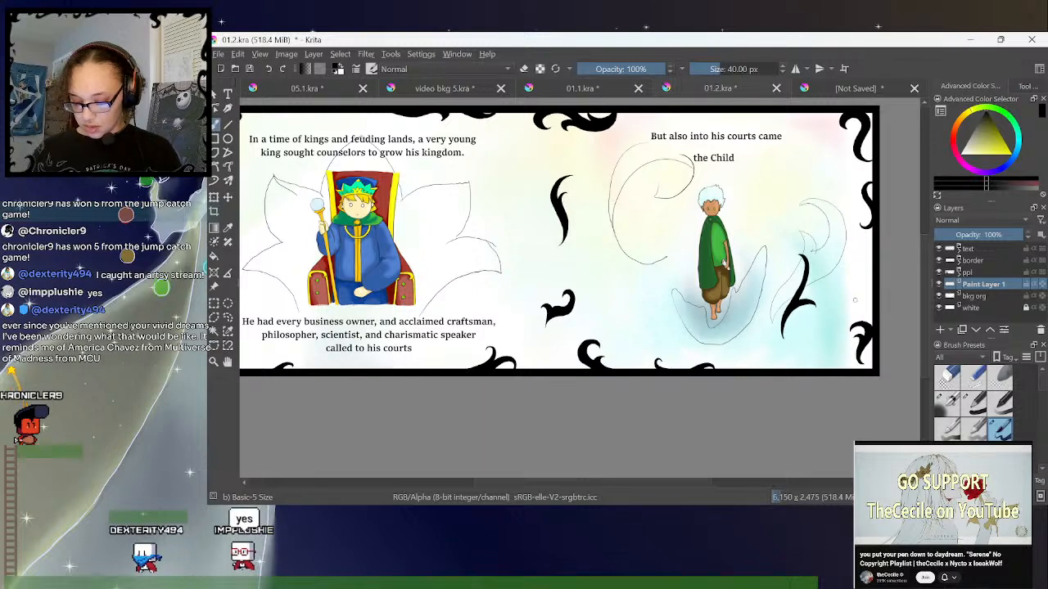
{"action": "left_click_drag", "start_coordinate": [925, 282], "coordinate": [925, 285]}
{"action": "left_click_drag", "start_coordinate": [680, 485], "coordinate": [663, 486]}
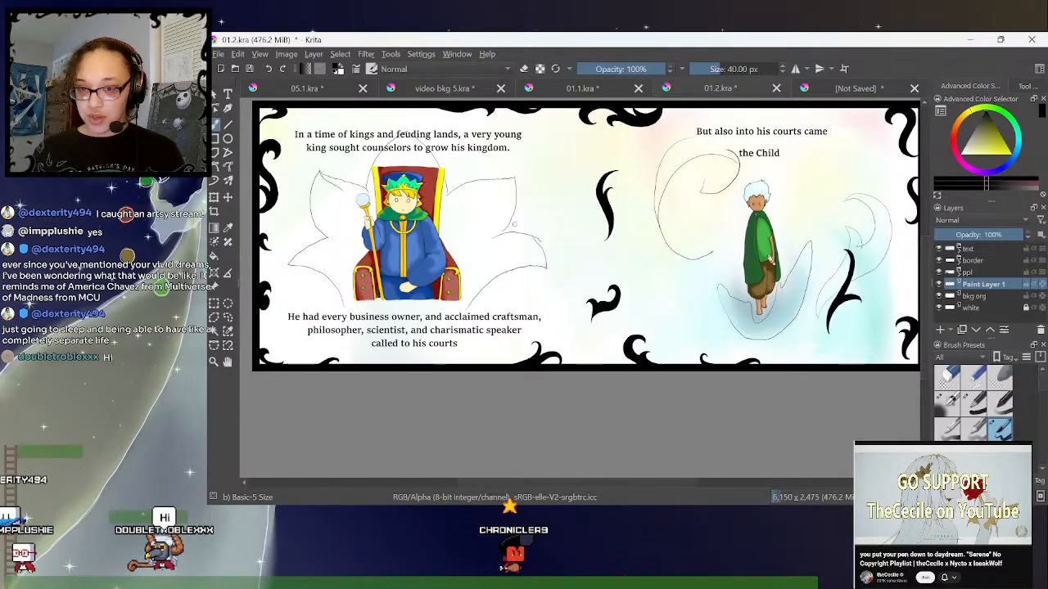
- Look over the unsaved squiggle drawing, video bkg 5.kra and 05.1.kra
{"action": "left_click", "coordinate": [850, 90]}
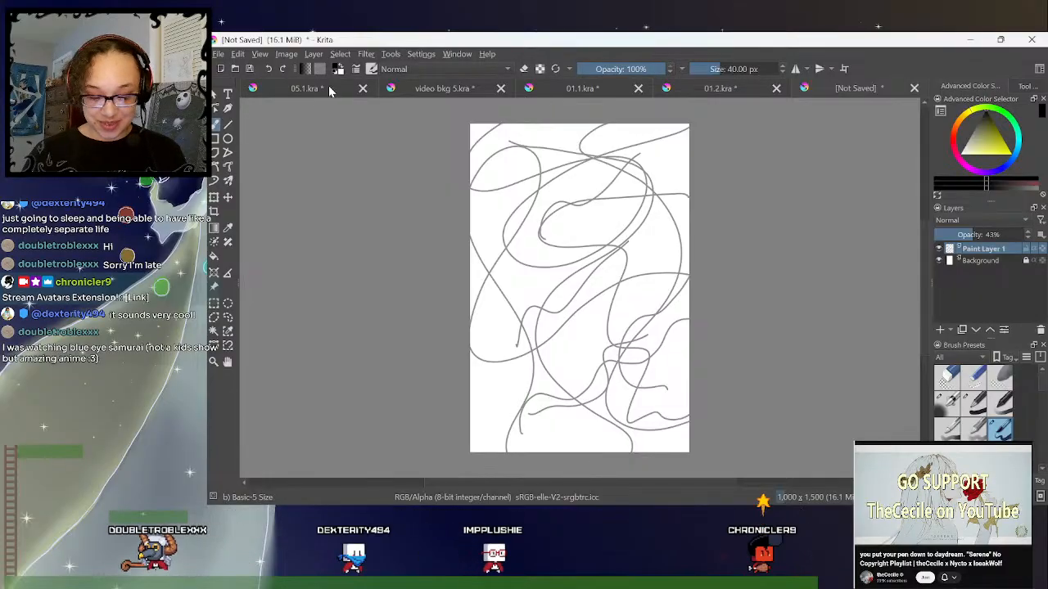
{"action": "left_click", "coordinate": [461, 89]}
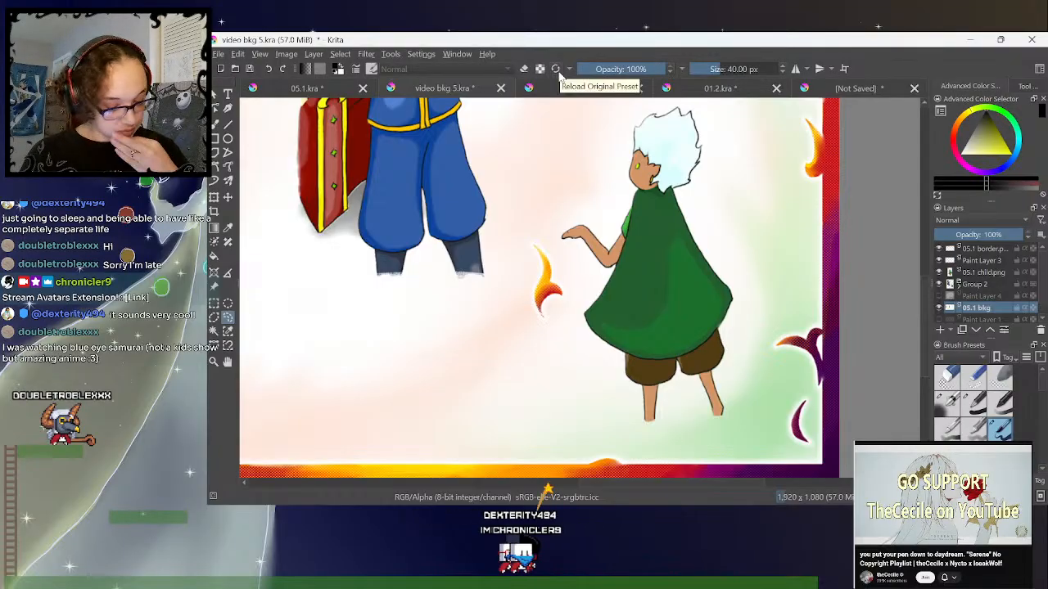
{"action": "left_click", "coordinate": [308, 88]}
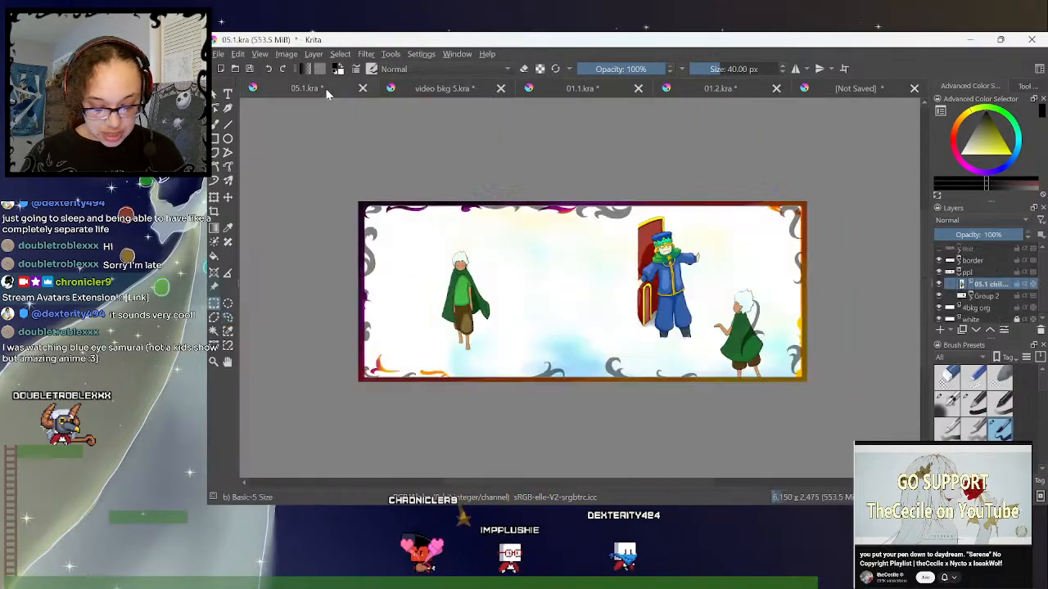
- Identify the 05.1 bkg layer in video bkg 5.kra by briefly hiding it, and copy that layer
{"action": "left_click", "coordinate": [448, 87]}
{"action": "left_click_drag", "start_coordinate": [654, 482], "coordinate": [604, 480]}
{"action": "key", "text": "ctrl+minus"}
{"action": "key", "text": "ctrl+minus"}
{"action": "key", "text": "ctrl+minus"}
{"action": "scroll", "coordinate": [990, 305], "scroll_direction": "down", "scroll_amount": 1}
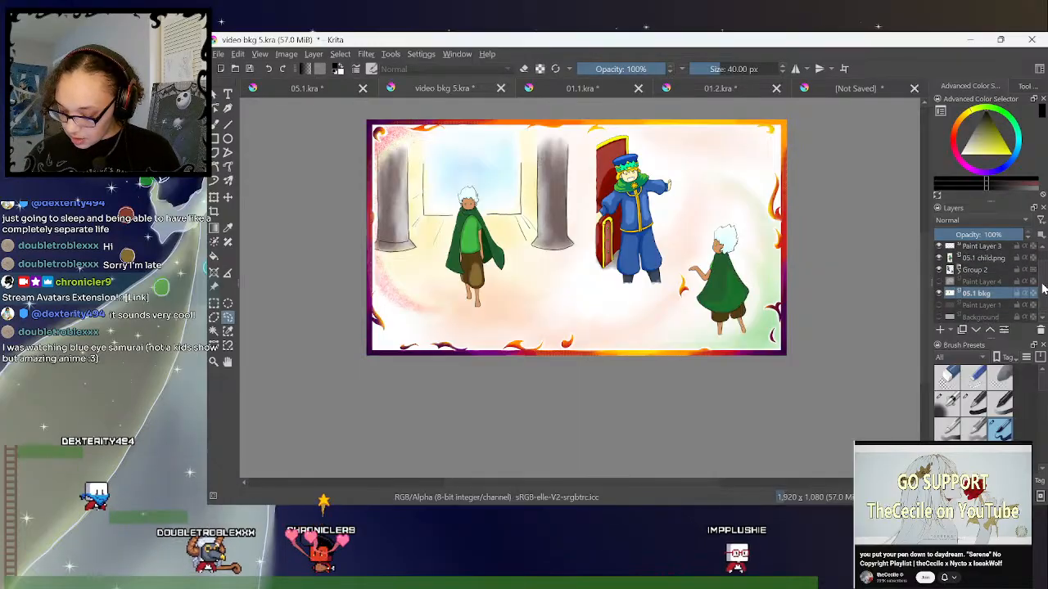
{"action": "left_click", "coordinate": [939, 293]}
{"action": "left_click", "coordinate": [939, 293]}
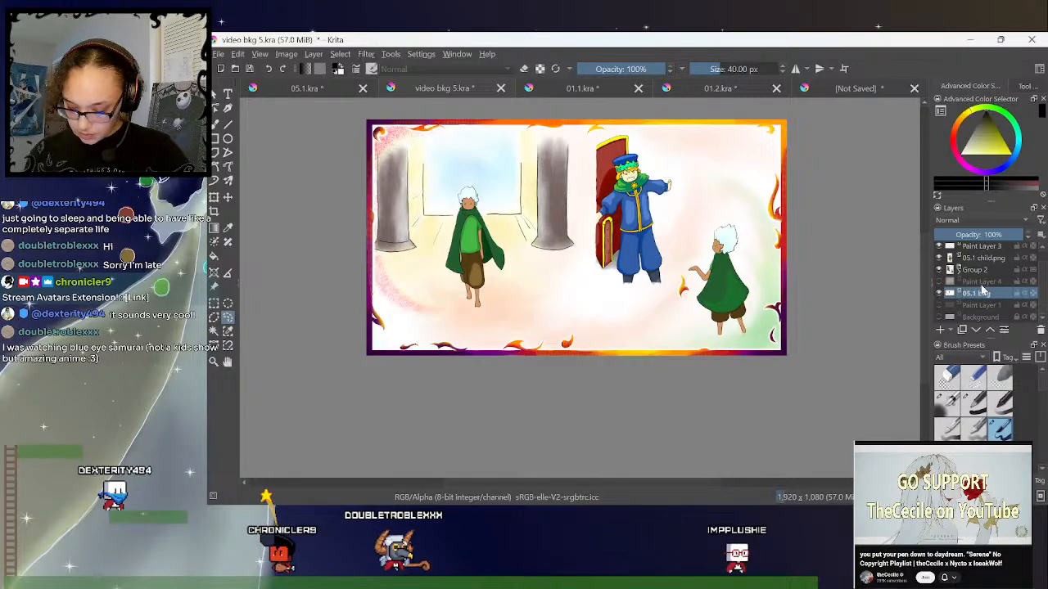
- Paste the 05.1 bkg layer above 4bkg org in 05.1.kra, and delete the 4bkg org layer
{"action": "left_click", "coordinate": [325, 92]}
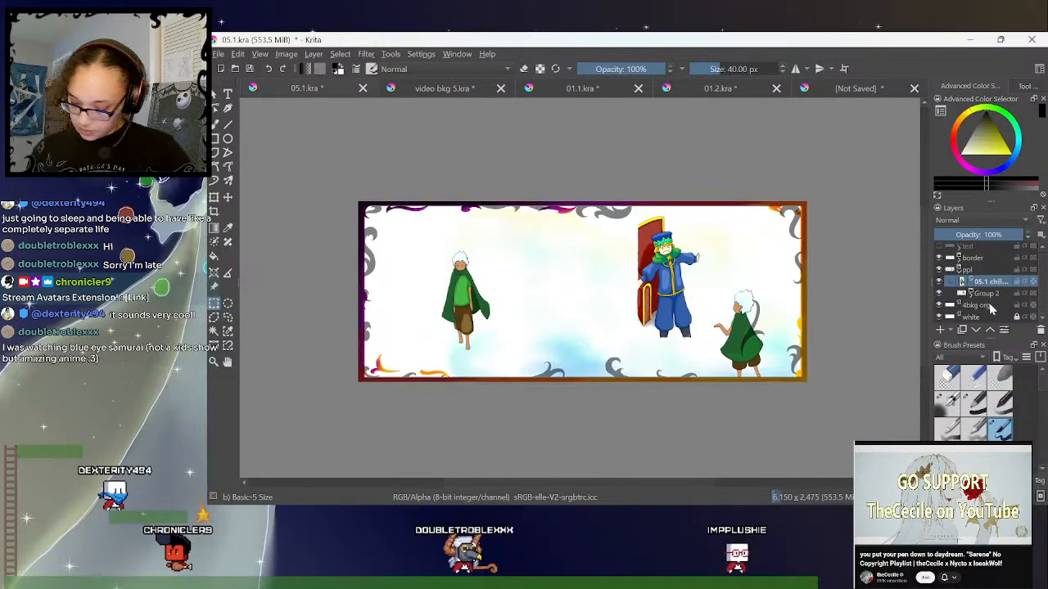
{"action": "left_click", "coordinate": [959, 271]}
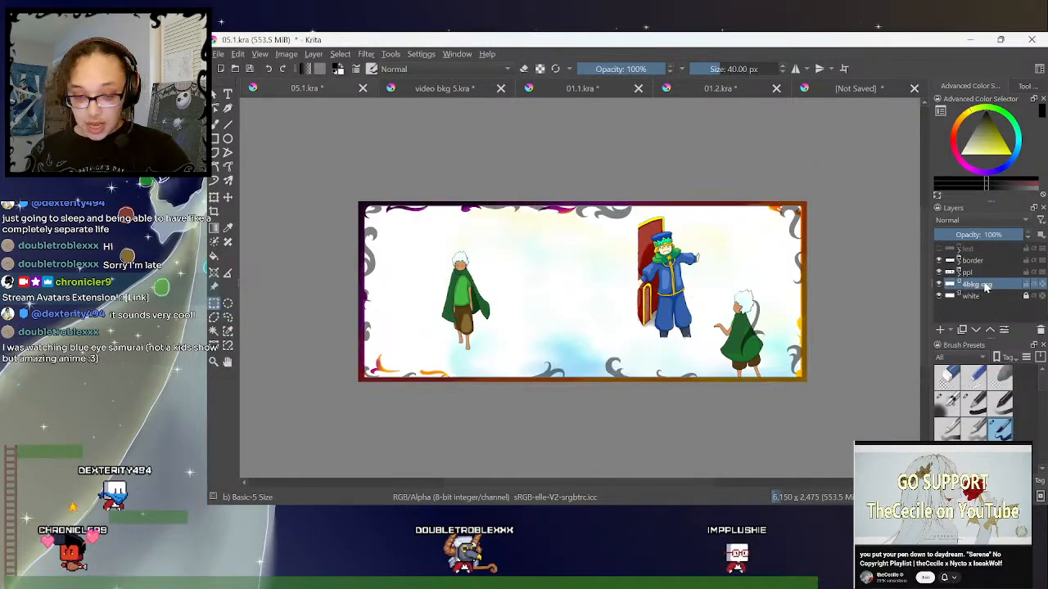
{"action": "key", "text": "ctrl+v"}
{"action": "left_click", "coordinate": [970, 296]}
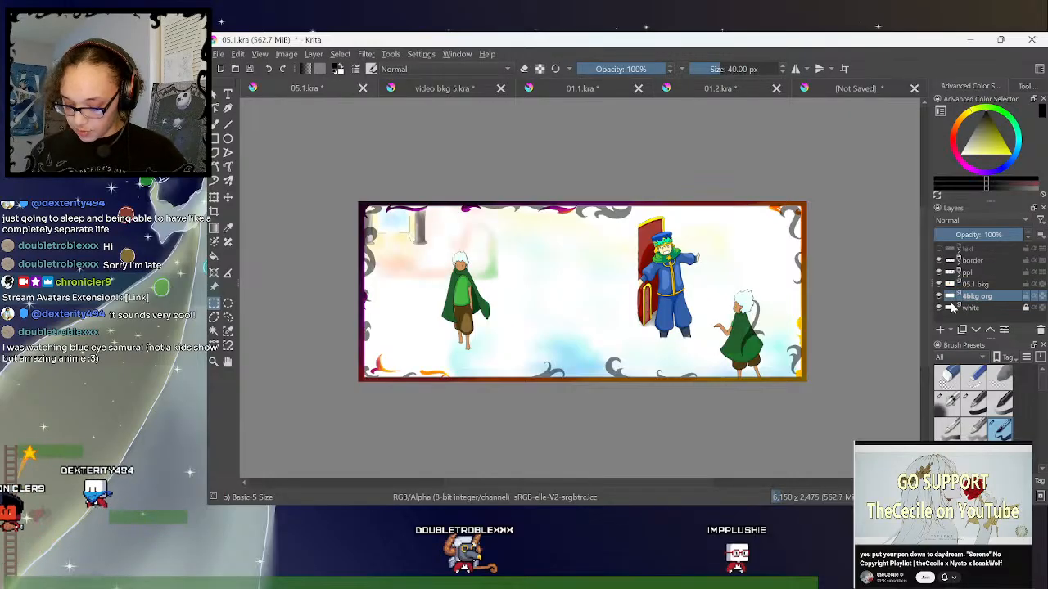
{"action": "key", "text": "shift+Delete"}
- Enlarge the 05.1 bkg painting from the upper-left corner to the spread's full height, and shift it so the columns flank the left child
{"action": "left_click", "coordinate": [978, 284]}
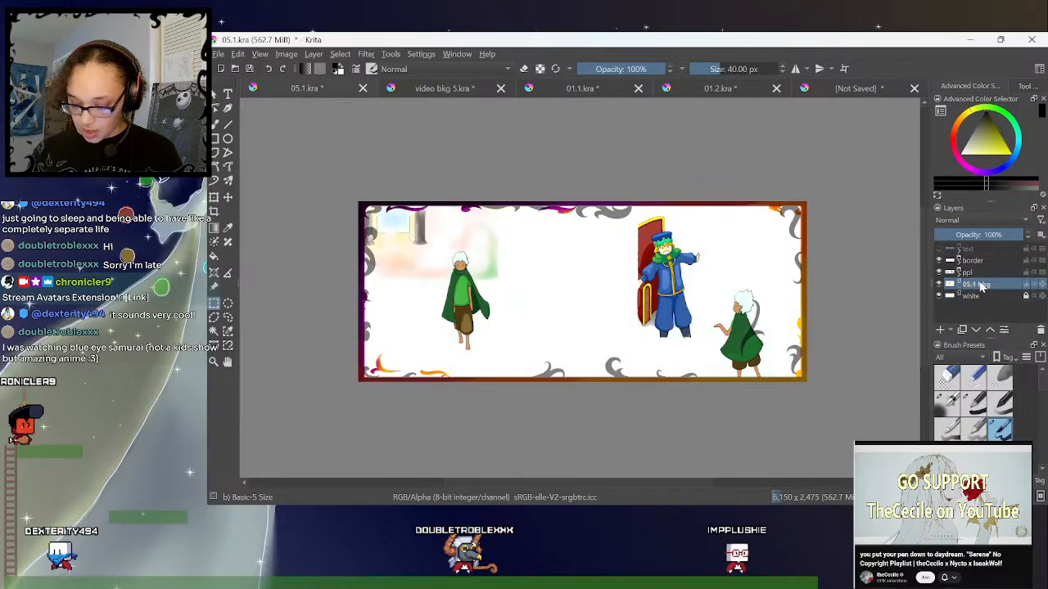
{"action": "key", "text": "ctrl+t"}
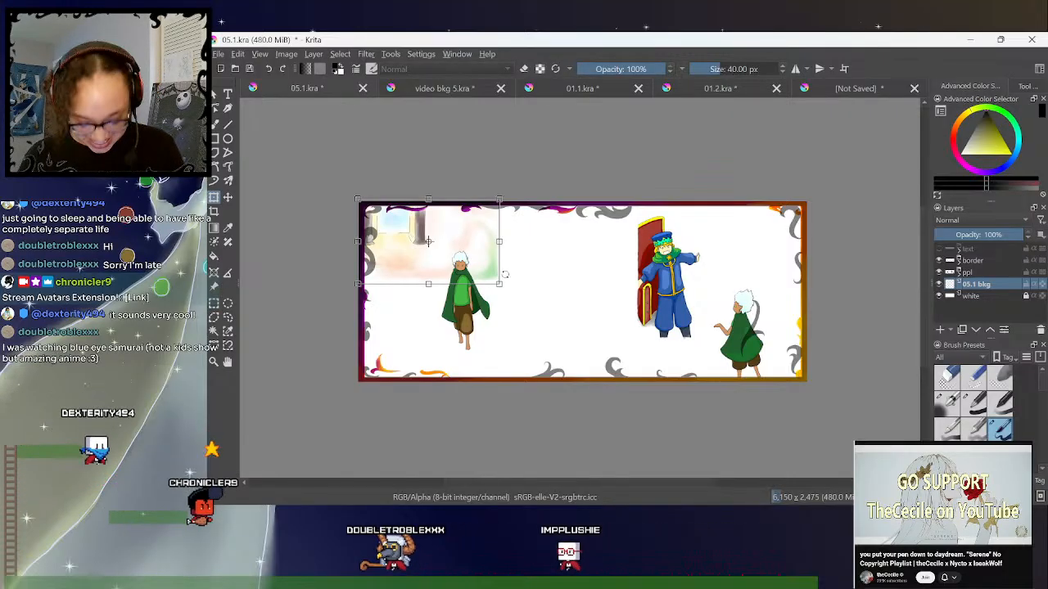
{"action": "key", "text": "Return"}
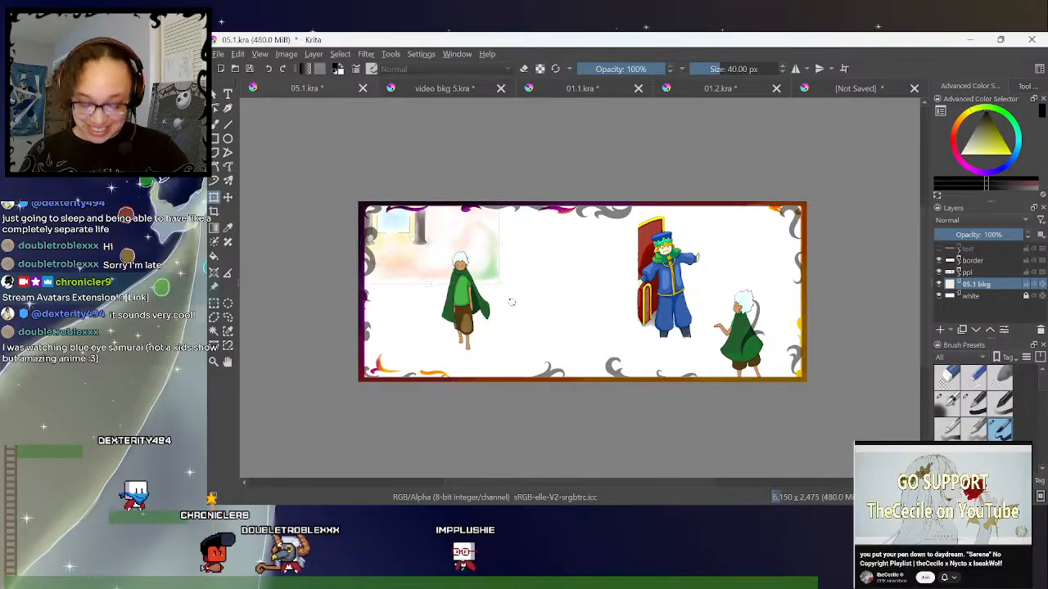
{"action": "key", "text": "ctrl+t"}
{"action": "left_click_drag", "start_coordinate": [498, 284], "coordinate": [641, 378]}
{"action": "left_click_drag", "start_coordinate": [695, 393], "coordinate": [668, 368]}
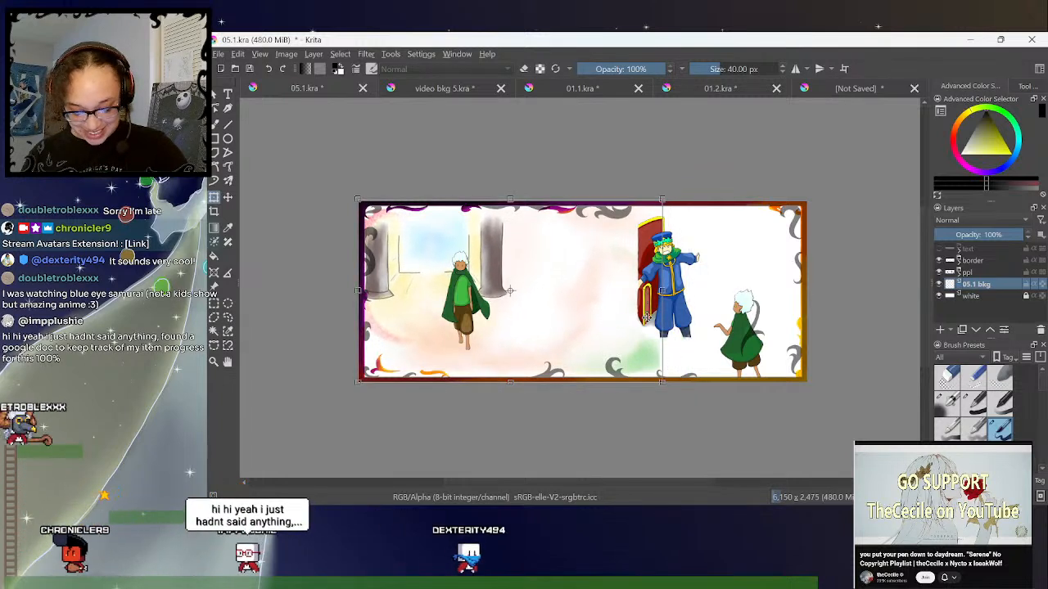
{"action": "key", "text": "Return"}
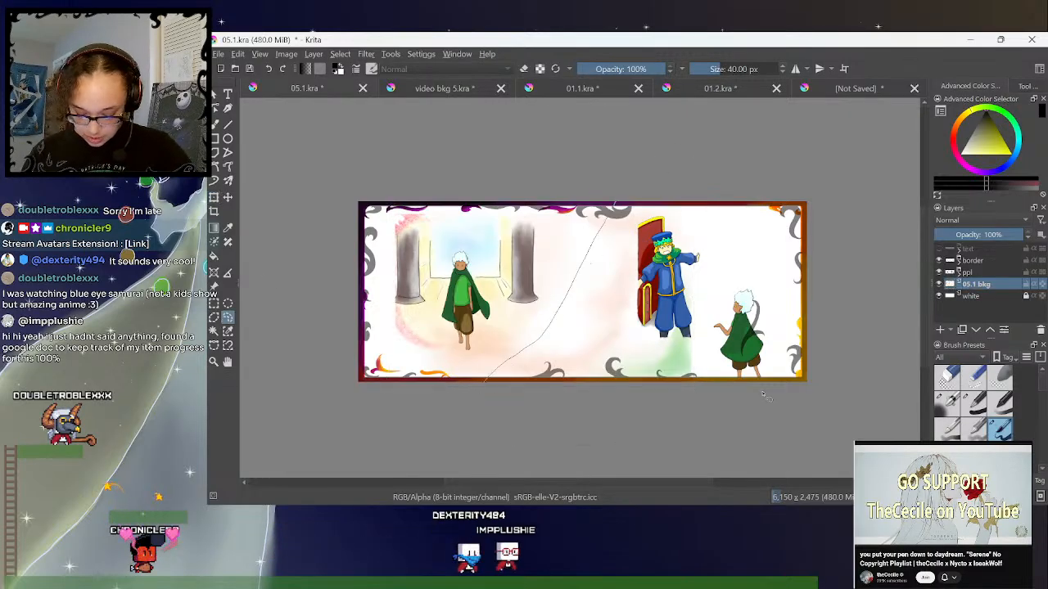
- Move the selected right-hand portion of the 05.1 bkg painting across so its green area sits behind the right page's child
{"action": "left_click", "coordinate": [215, 198]}
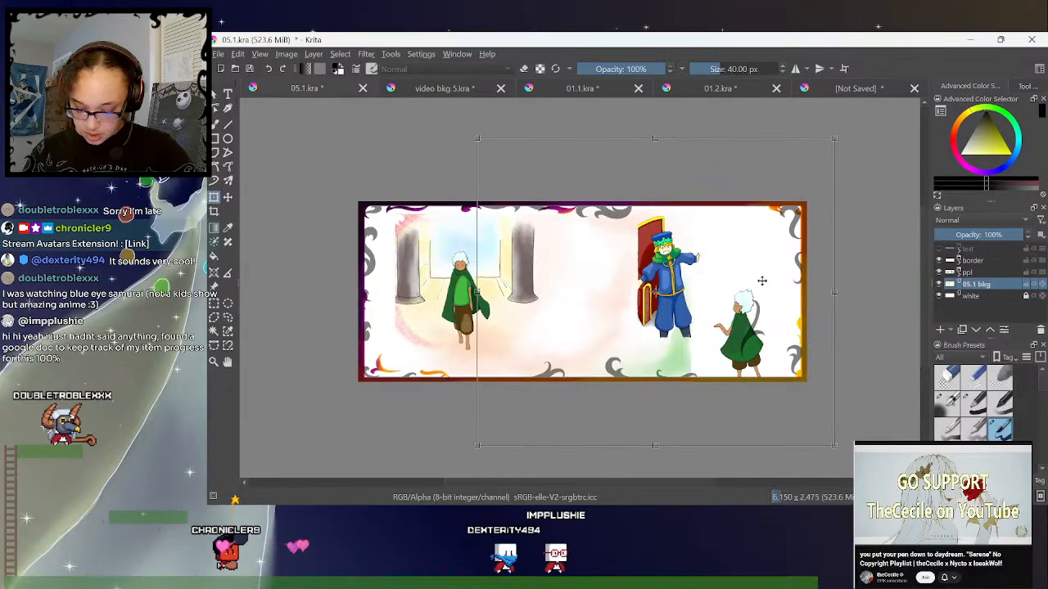
{"action": "left_click_drag", "start_coordinate": [671, 356], "coordinate": [799, 371]}
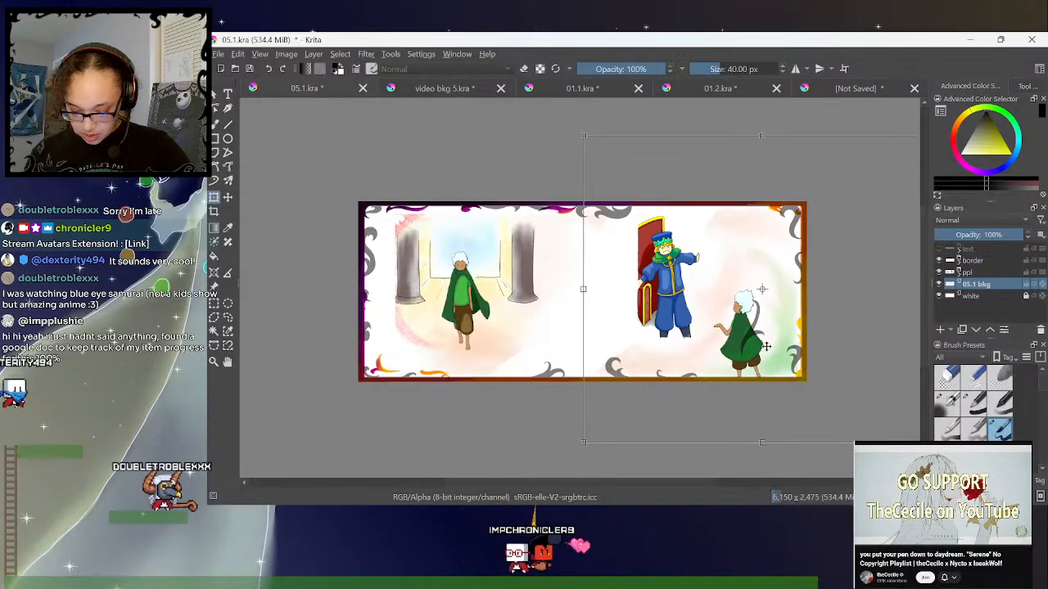
- Select the columned hall on the left page with a freehand outline, enlarge it slightly and reposition it behind the child
{"action": "left_click", "coordinate": [229, 318]}
{"action": "mouse_move", "coordinate": [446, 142]}
{"action": "left_mouse_down"}
{"action": "mouse_move", "coordinate": [338, 262]}
{"action": "mouse_move", "coordinate": [554, 344]}
{"action": "mouse_move", "coordinate": [451, 144]}
{"action": "left_mouse_up"}
{"action": "left_click", "coordinate": [214, 197]}
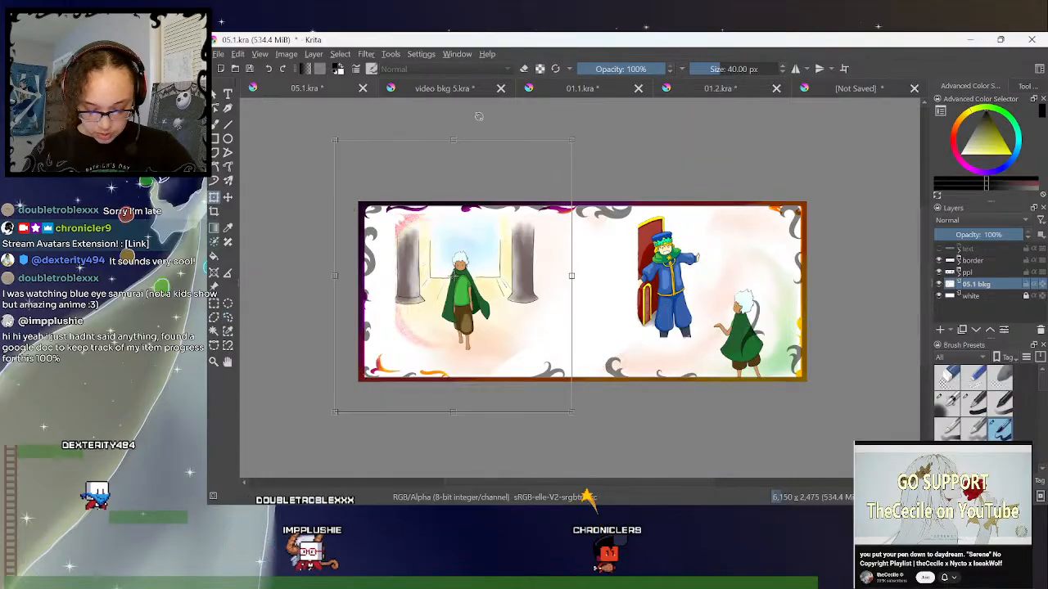
{"action": "left_click_drag", "start_coordinate": [531, 309], "coordinate": [529, 308]}
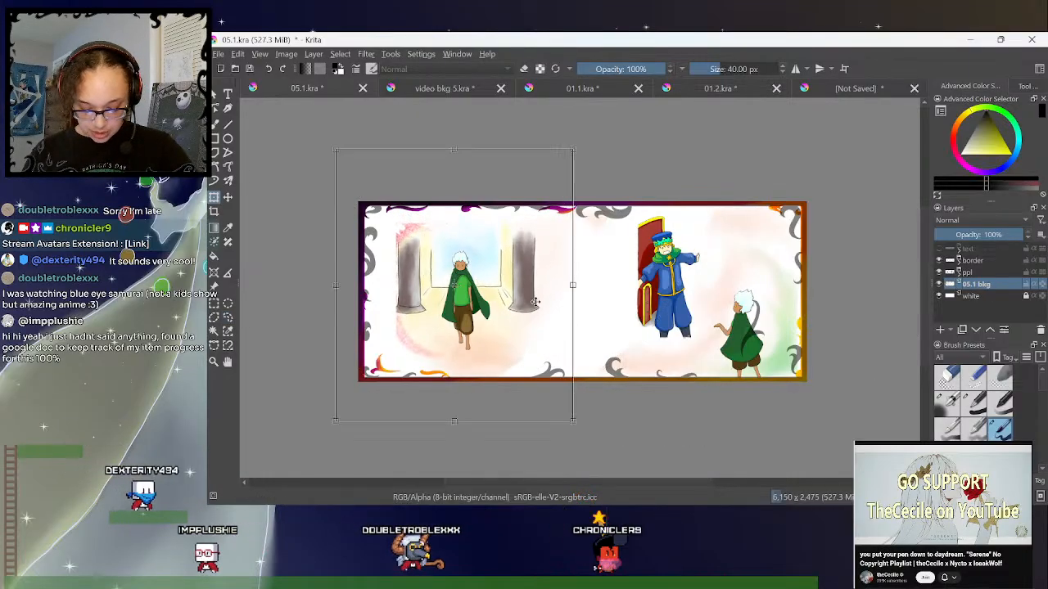
{"action": "left_click_drag", "start_coordinate": [573, 146], "coordinate": [582, 141]}
{"action": "left_click_drag", "start_coordinate": [541, 291], "coordinate": [533, 283]}
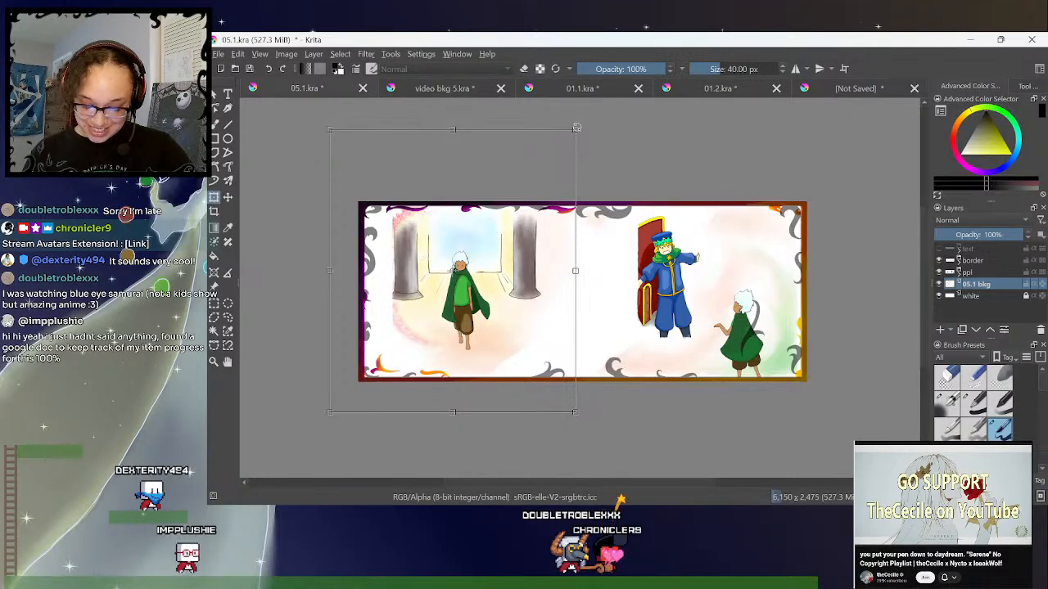
{"action": "left_click_drag", "start_coordinate": [577, 129], "coordinate": [578, 127]}
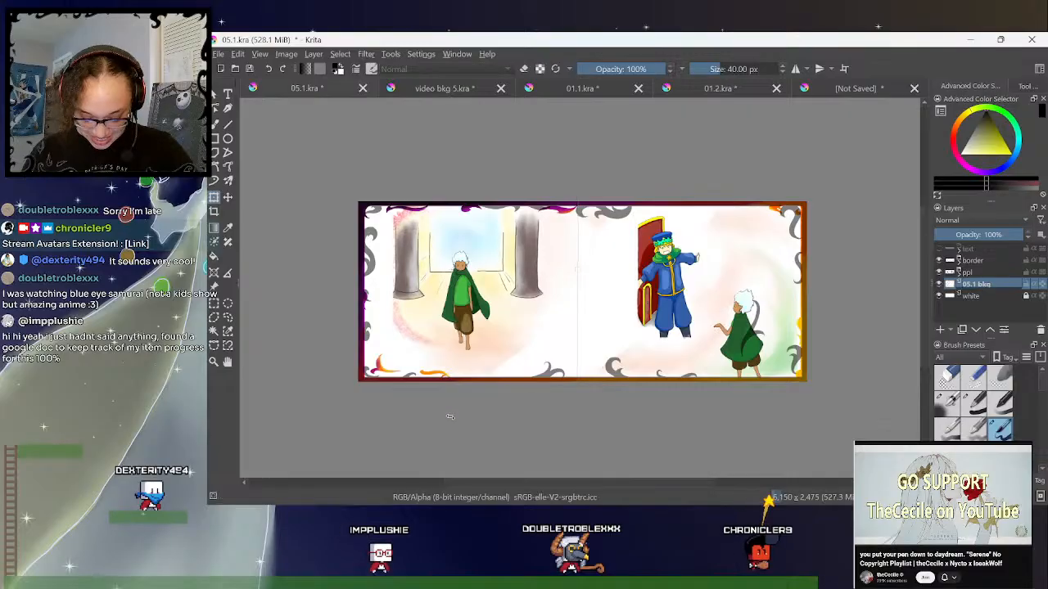
{"action": "left_click_drag", "start_coordinate": [452, 413], "coordinate": [452, 420]}
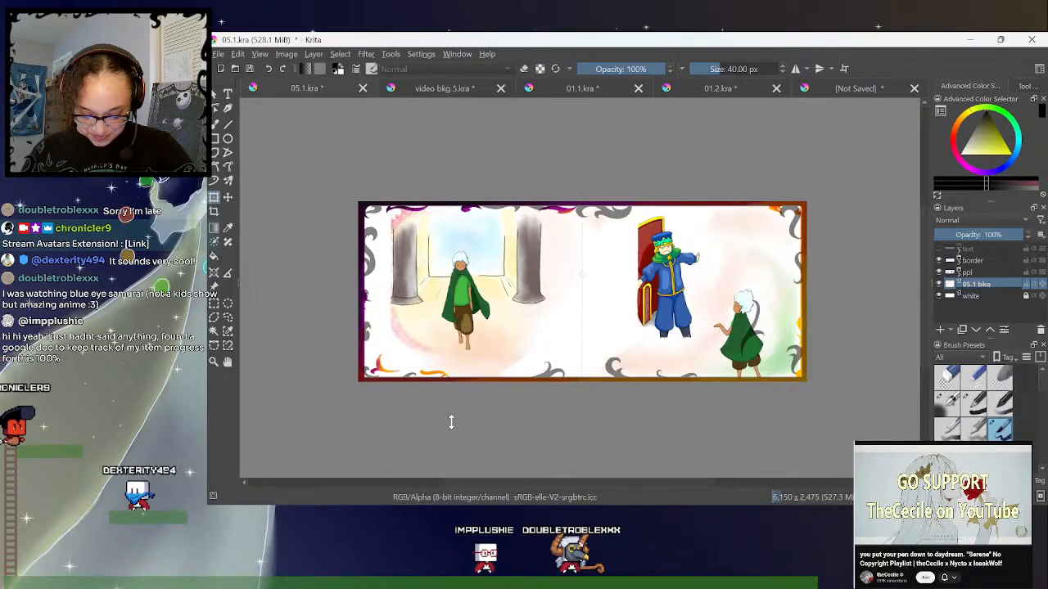
{"action": "key", "text": "Return"}
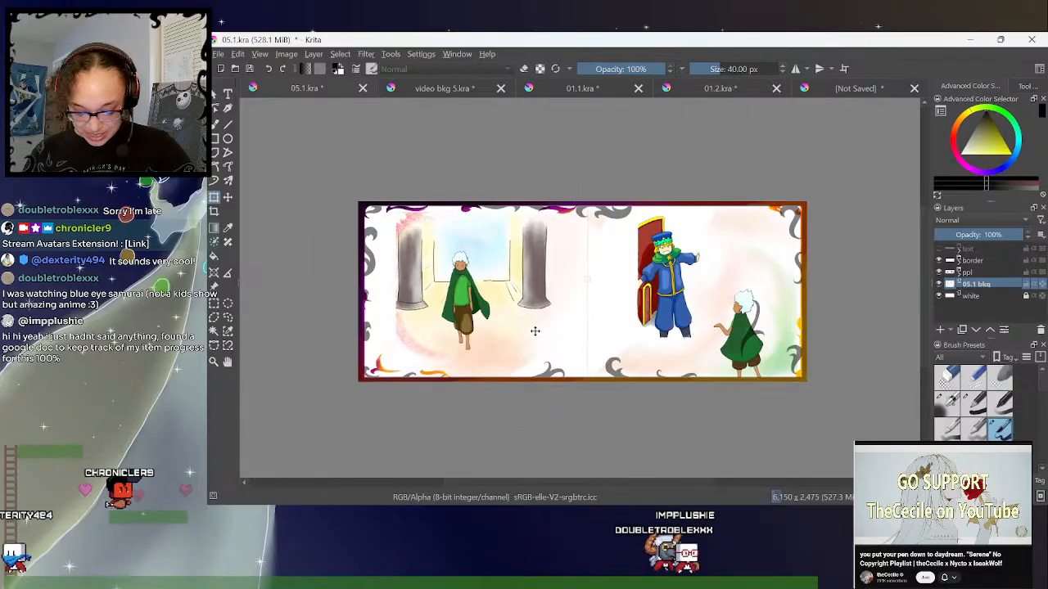
- Lower the columned hall a little and widen it toward the left page's outer edge
{"action": "key", "text": "ctrl+t"}
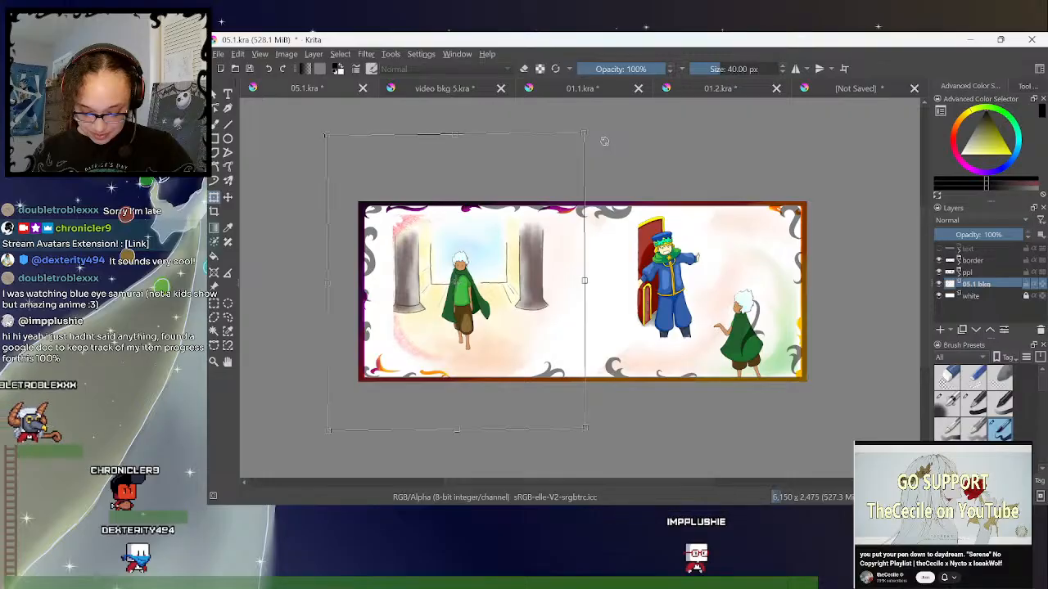
{"action": "left_click_drag", "start_coordinate": [609, 155], "coordinate": [621, 160]}
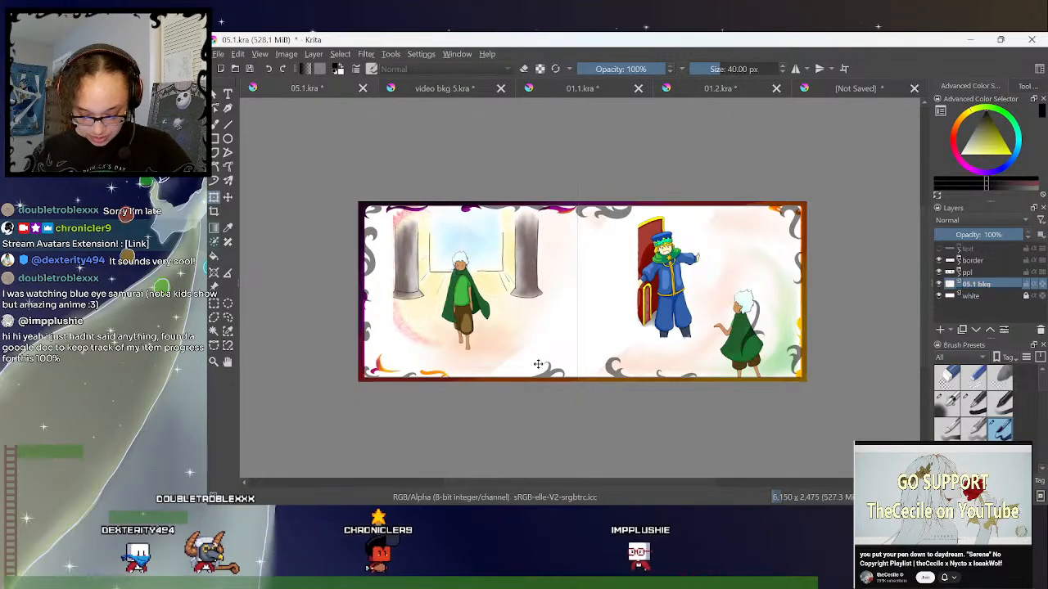
{"action": "left_click_drag", "start_coordinate": [538, 363], "coordinate": [538, 375]}
{"action": "key", "text": "Return"}
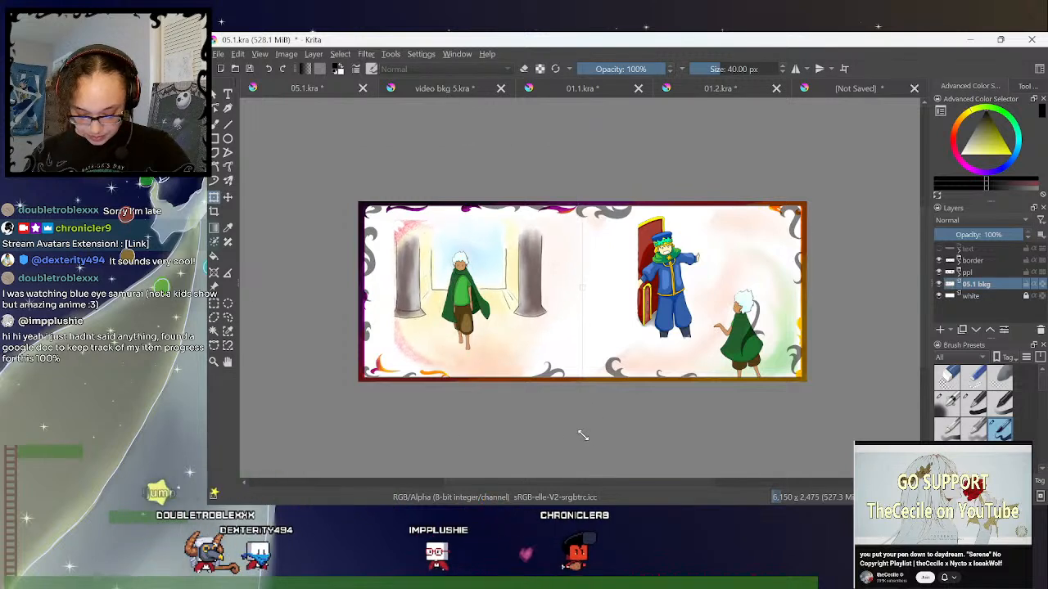
{"action": "left_click_drag", "start_coordinate": [328, 135], "coordinate": [322, 135]}
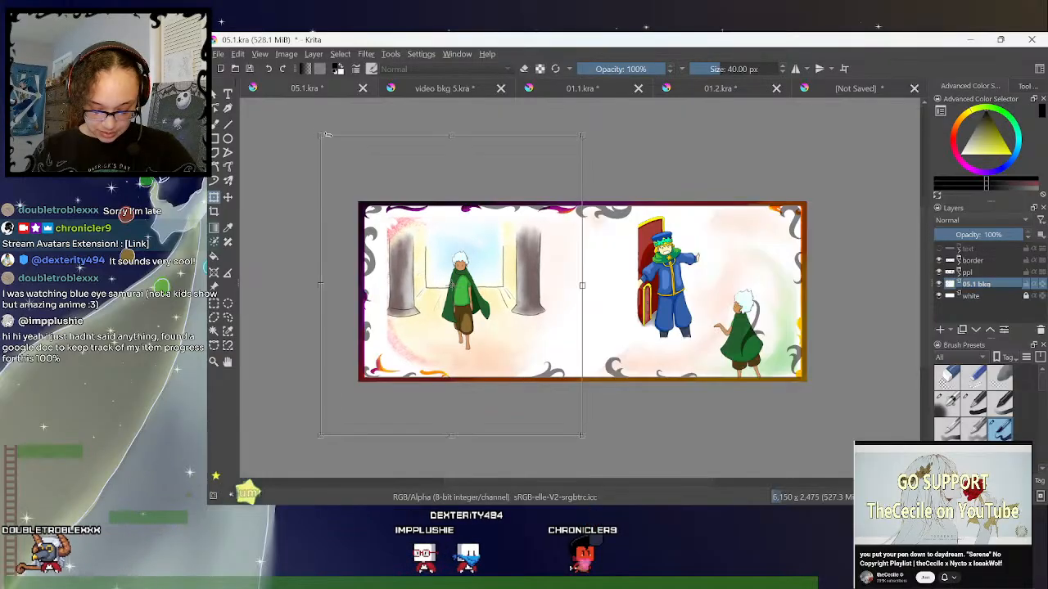
{"action": "key", "text": "Return"}
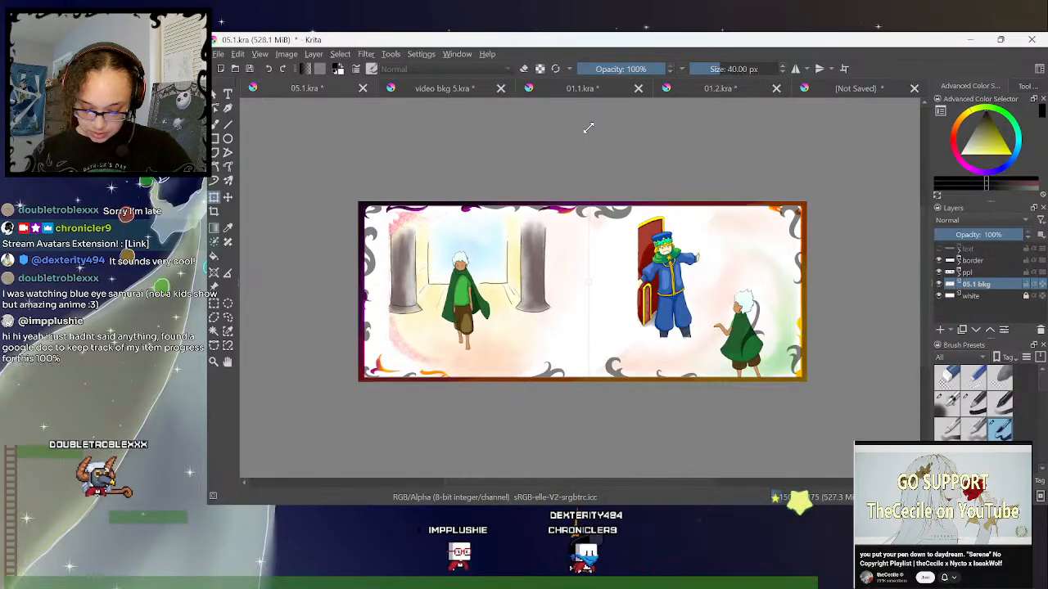
- Scale the columned hall back down and shift it lower, centring its window and columns around the left child
{"action": "left_click", "coordinate": [588, 129]}
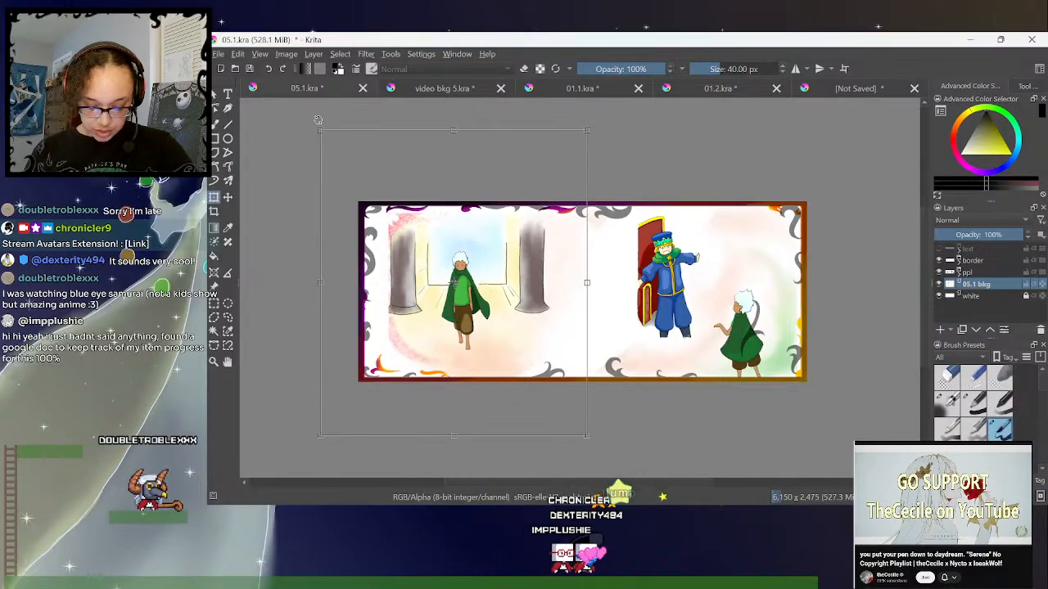
{"action": "left_click_drag", "start_coordinate": [320, 131], "coordinate": [325, 133]}
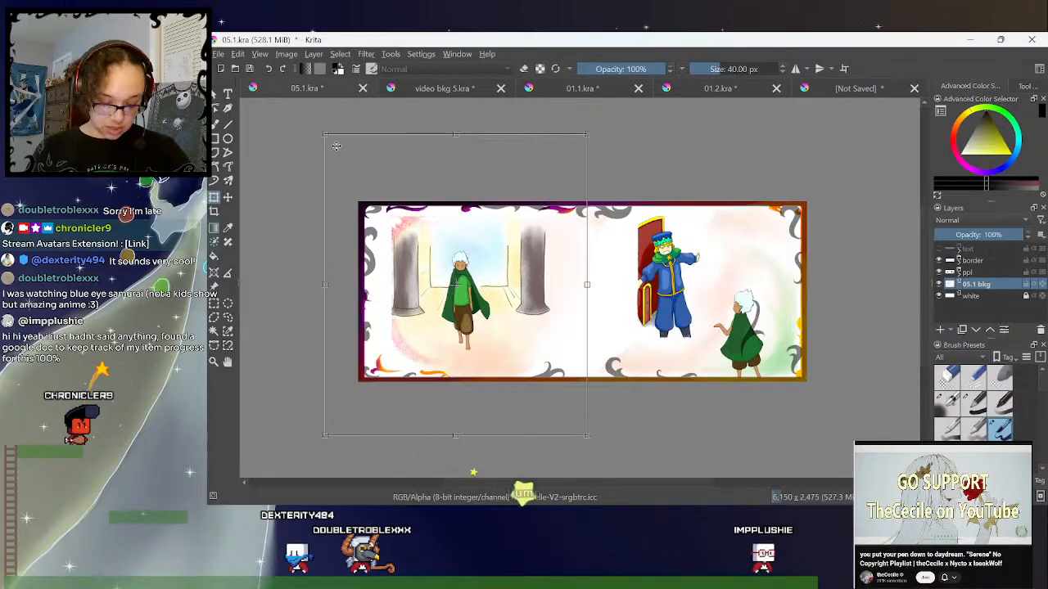
{"action": "left_click_drag", "start_coordinate": [321, 131], "coordinate": [341, 139]}
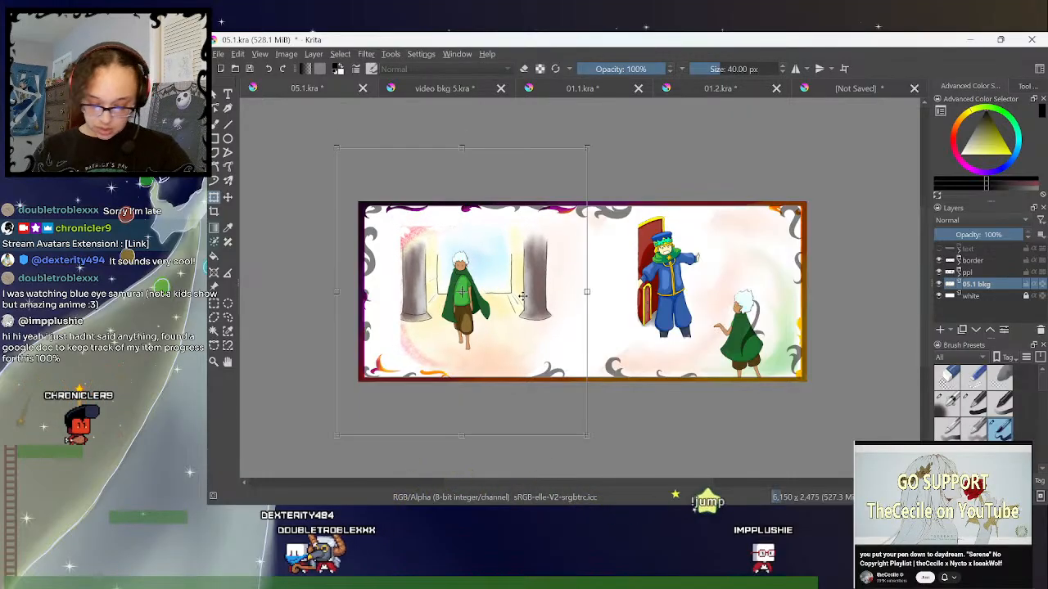
{"action": "left_click_drag", "start_coordinate": [522, 296], "coordinate": [530, 297]}
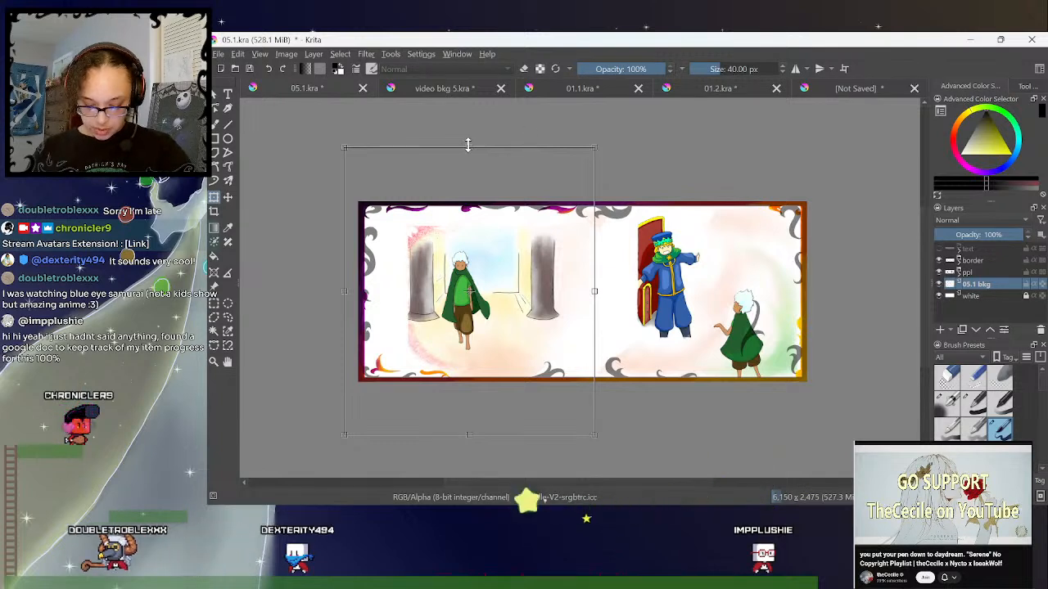
{"action": "key", "text": "Return"}
{"action": "left_click", "coordinate": [469, 150]}
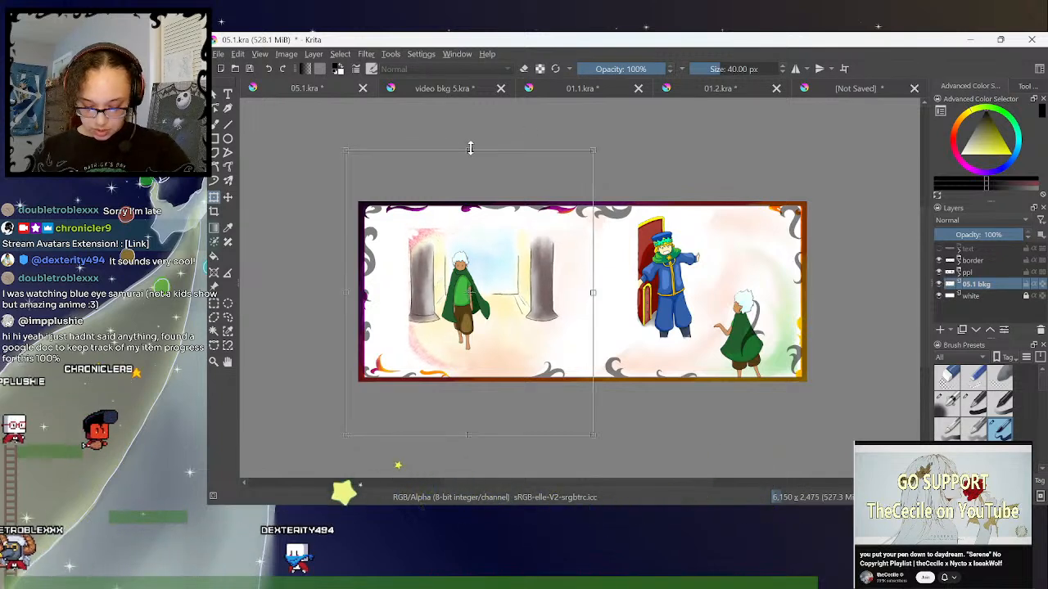
{"action": "key", "text": "Return"}
{"action": "left_click", "coordinate": [467, 150]}
{"action": "left_click_drag", "start_coordinate": [466, 176], "coordinate": [456, 179]}
{"action": "left_click_drag", "start_coordinate": [336, 300], "coordinate": [332, 300]}
{"action": "mouse_move", "coordinate": [514, 331]}
{"action": "left_mouse_down"}
{"action": "mouse_move", "coordinate": [489, 335]}
{"action": "mouse_move", "coordinate": [510, 327]}
{"action": "mouse_move", "coordinate": [529, 339]}
{"action": "left_mouse_up"}
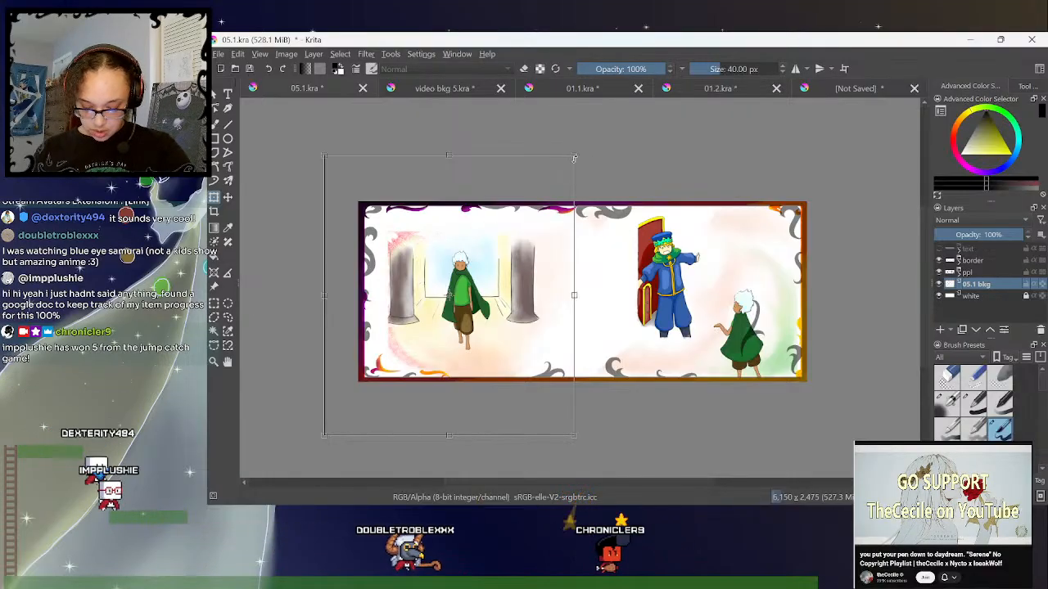
- Shrink the left page's child on its layer in the ppl group and move the figure slightly lower between the columns
{"action": "left_click", "coordinate": [959, 273]}
{"action": "left_click", "coordinate": [979, 285]}
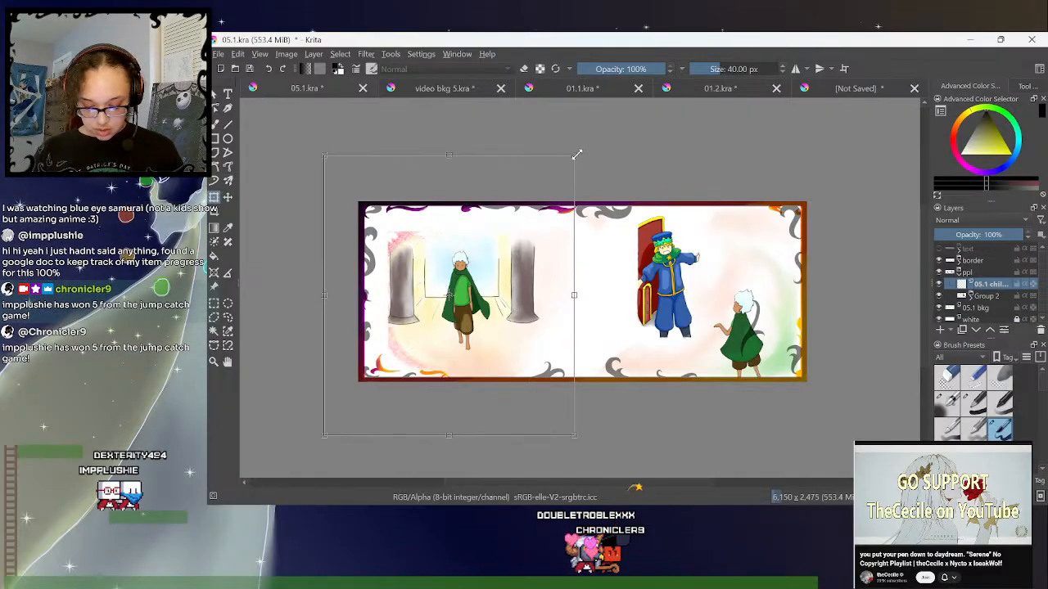
{"action": "key", "text": "Return"}
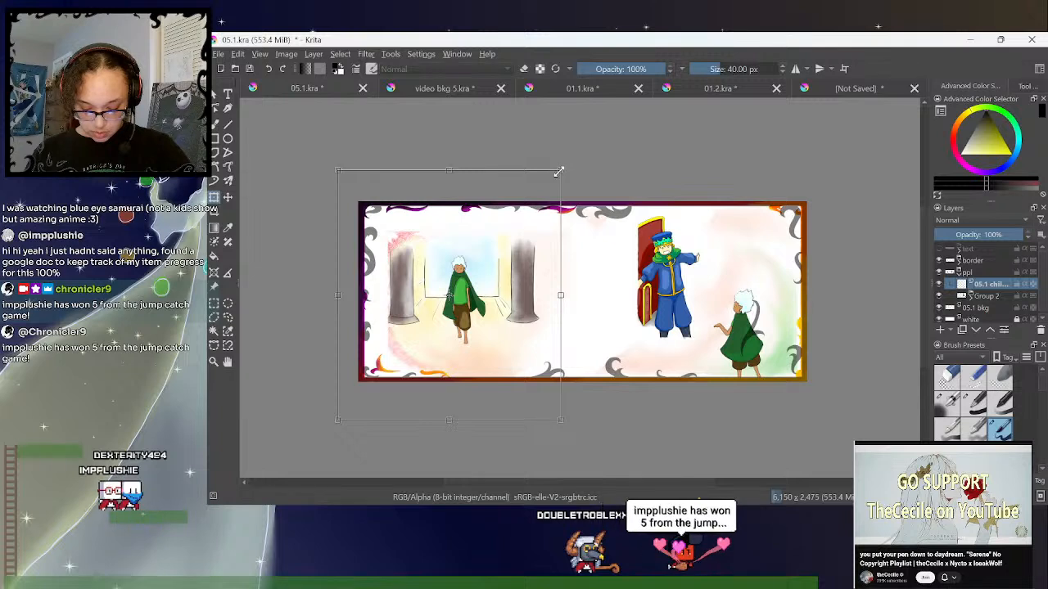
{"action": "key", "text": "Return"}
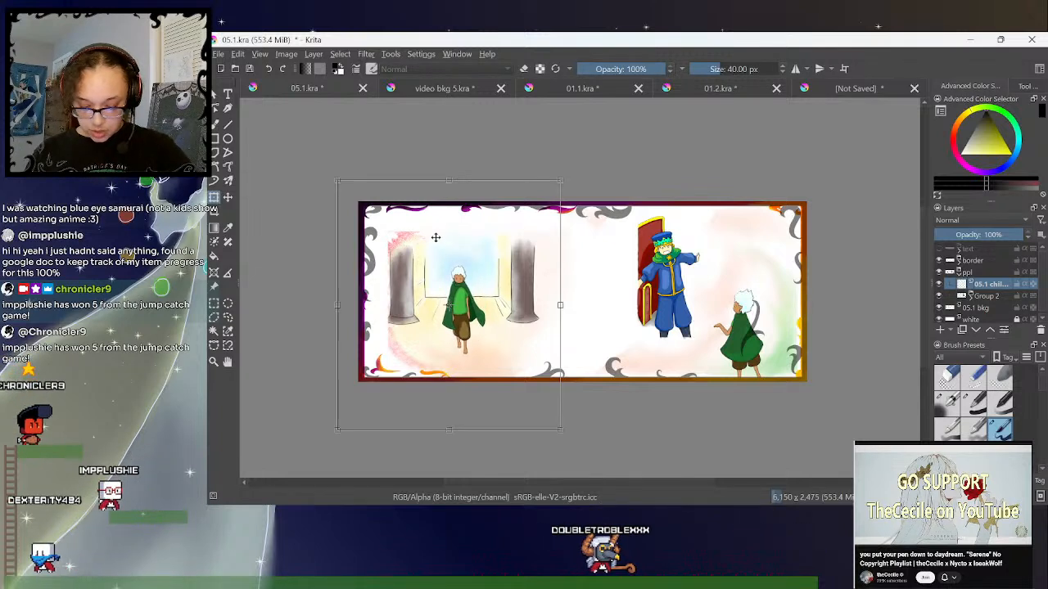
{"action": "left_click", "coordinate": [229, 318]}
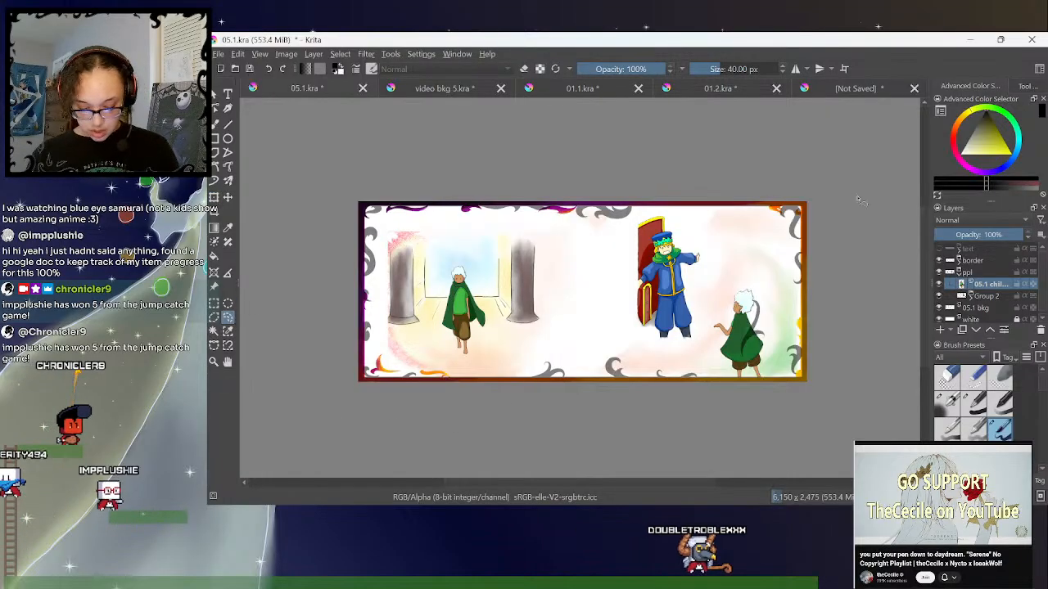
- Show and expand the text group, and move the txt1 opening sentence slightly right, centring it above the columned hall
{"action": "key", "text": "ctrl+plus"}
{"action": "left_click_drag", "start_coordinate": [639, 485], "coordinate": [633, 485]}
{"action": "left_click", "coordinate": [959, 249]}
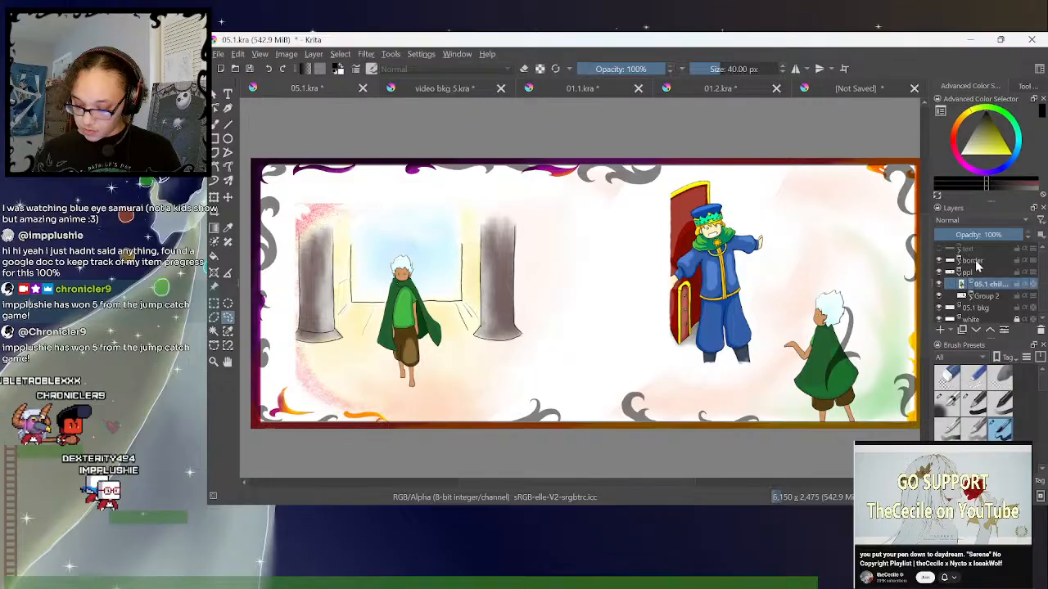
{"action": "scroll", "coordinate": [950, 256], "scroll_direction": "down", "scroll_amount": 1}
{"action": "scroll", "coordinate": [990, 260], "scroll_direction": "up", "scroll_amount": 1}
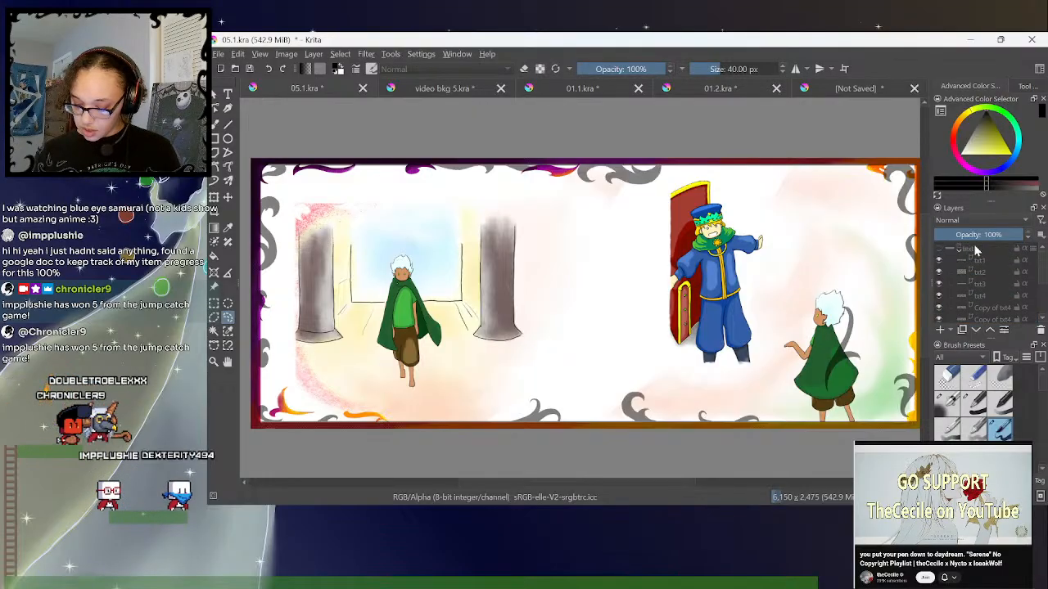
{"action": "left_click", "coordinate": [939, 248]}
{"action": "left_click", "coordinate": [982, 261]}
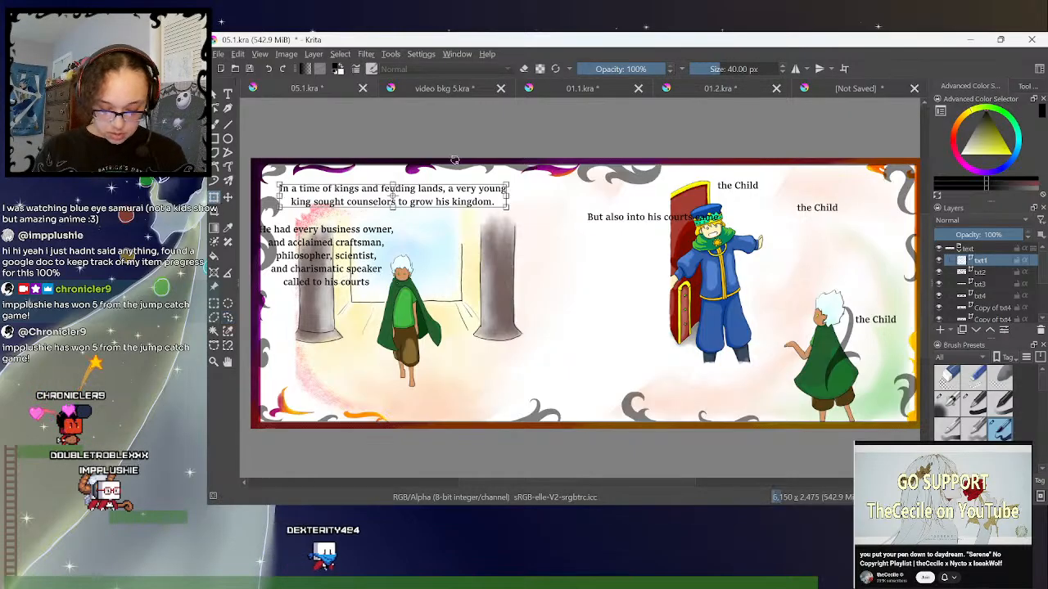
{"action": "left_click_drag", "start_coordinate": [451, 198], "coordinate": [467, 198]}
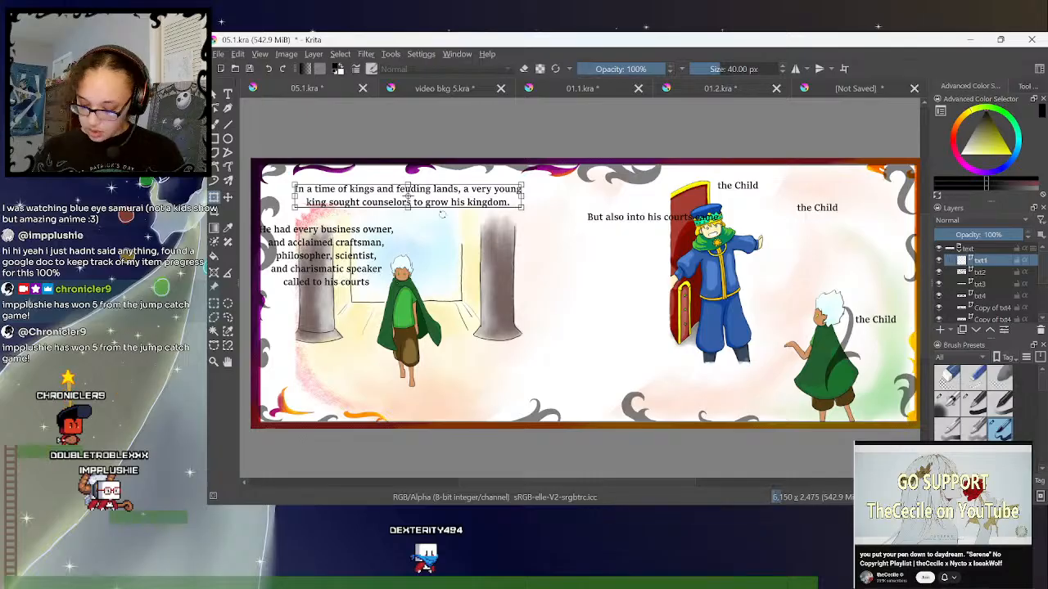
- Move the txt2 "He had every business owner" paragraph to the right page beside the king, and collapse and hide the text group
{"action": "left_click", "coordinate": [981, 273]}
{"action": "left_click_drag", "start_coordinate": [348, 263], "coordinate": [829, 228]}
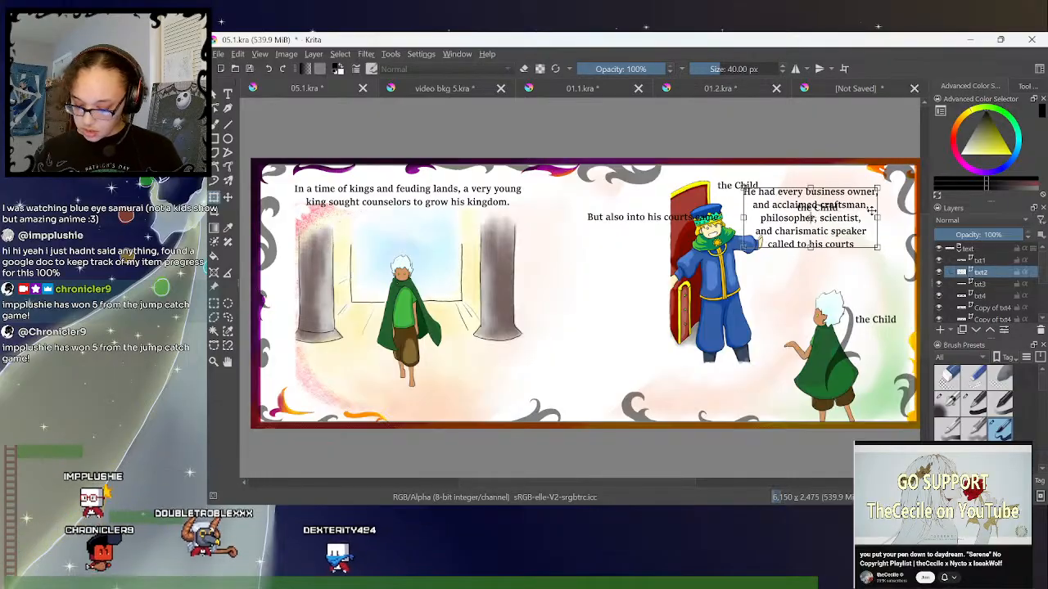
{"action": "left_click", "coordinate": [939, 249]}
{"action": "left_click", "coordinate": [940, 249]}
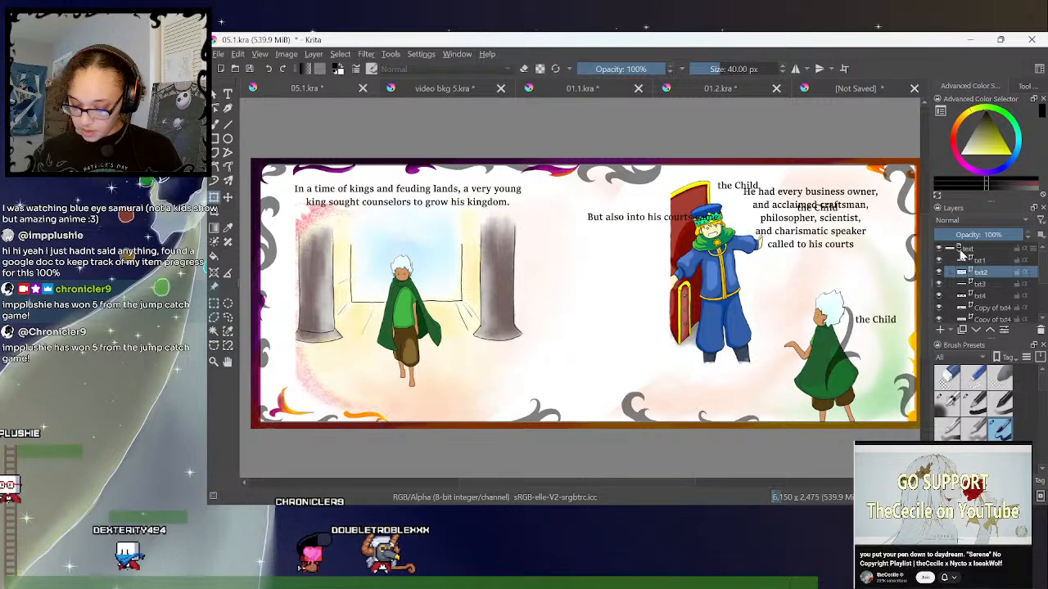
{"action": "left_click", "coordinate": [958, 249]}
{"action": "left_click", "coordinate": [940, 249]}
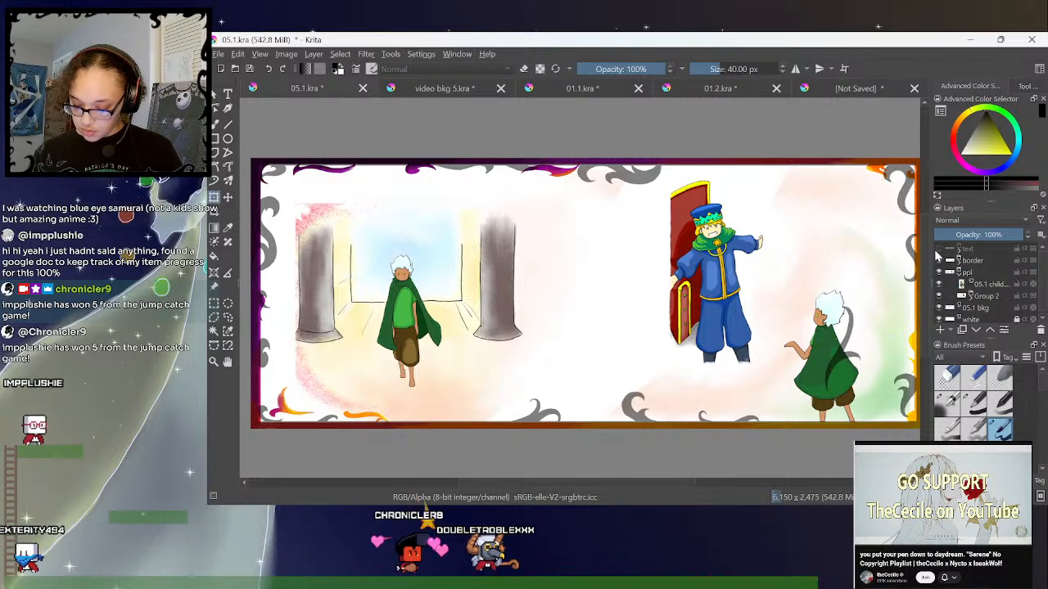
- Show the text group over the spread and collapse the ppl group
{"action": "left_click", "coordinate": [940, 249]}
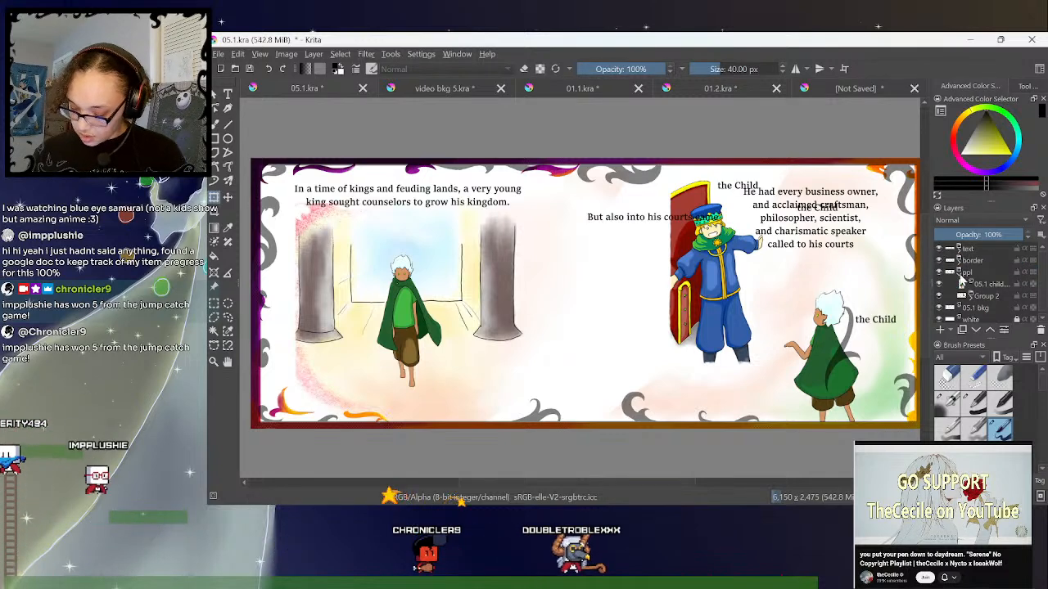
{"action": "left_click", "coordinate": [959, 272]}
{"action": "key", "text": "minus"}
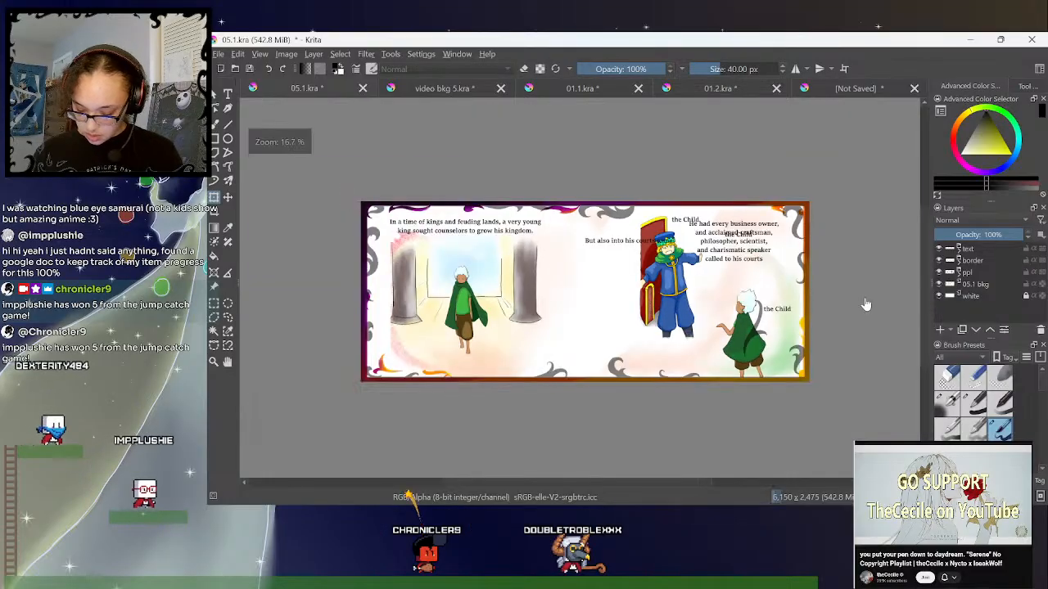
{"action": "left_click", "coordinate": [959, 249]}
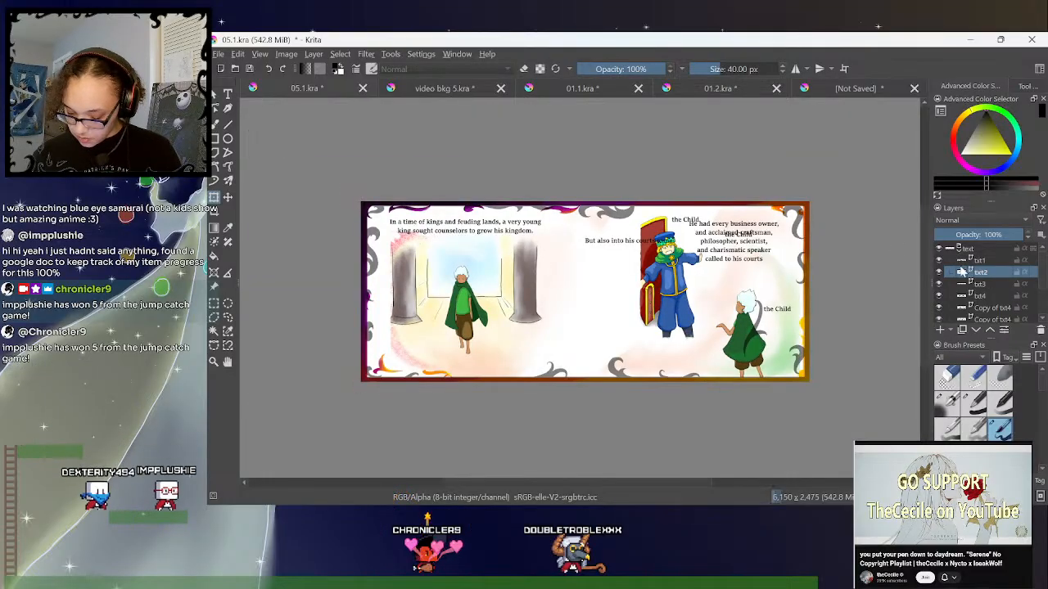
{"action": "left_click", "coordinate": [959, 249]}
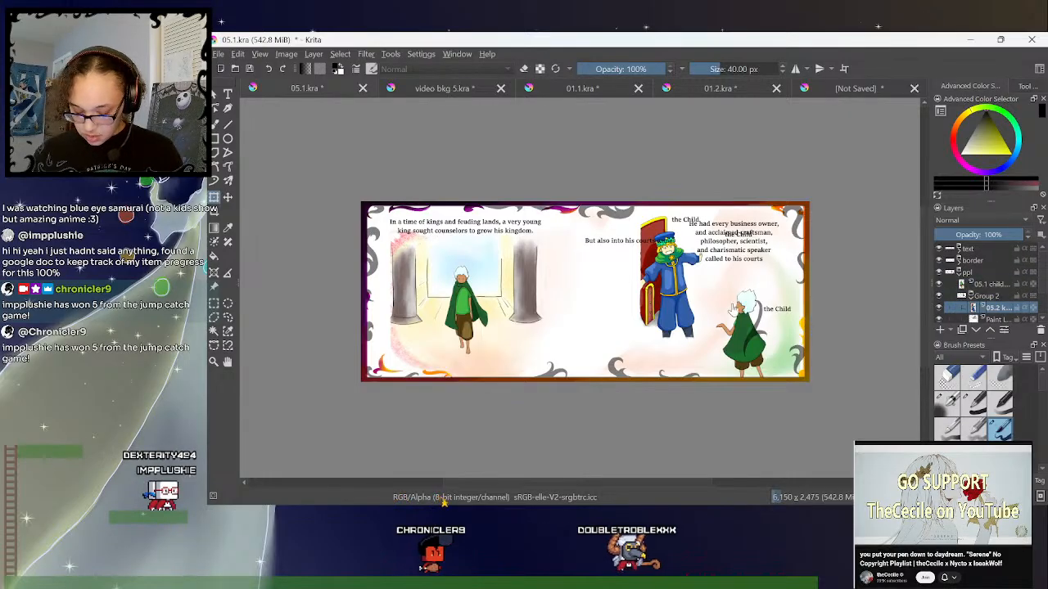
- Move the king and his throne on the 05.2 king layer left and slightly lower on the right page
{"action": "left_click", "coordinate": [213, 199]}
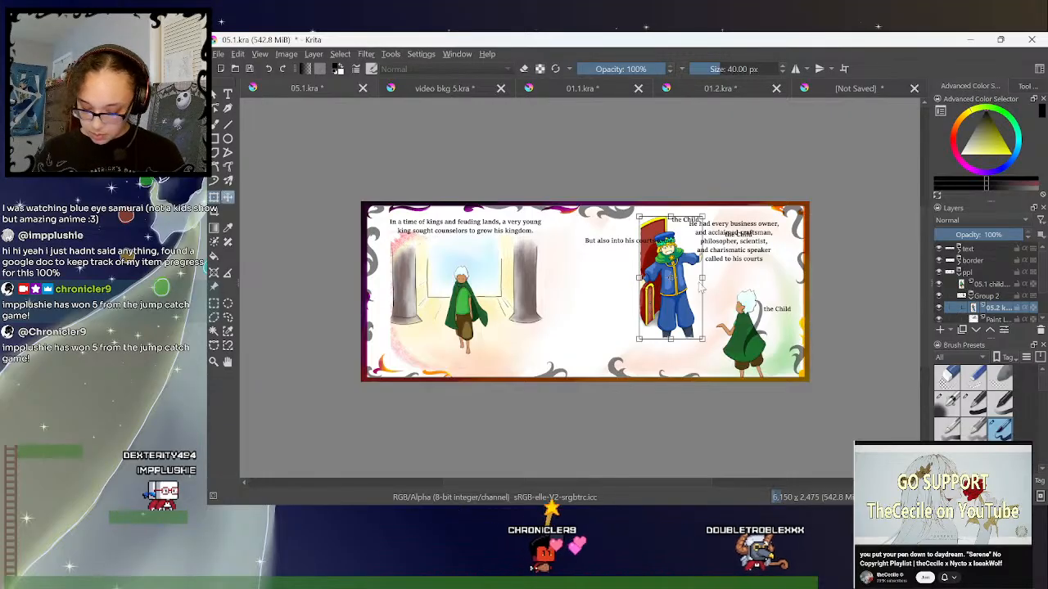
{"action": "left_click", "coordinate": [214, 306]}
{"action": "left_click", "coordinate": [845, 187]}
{"action": "left_click_drag", "start_coordinate": [846, 188], "coordinate": [809, 260]}
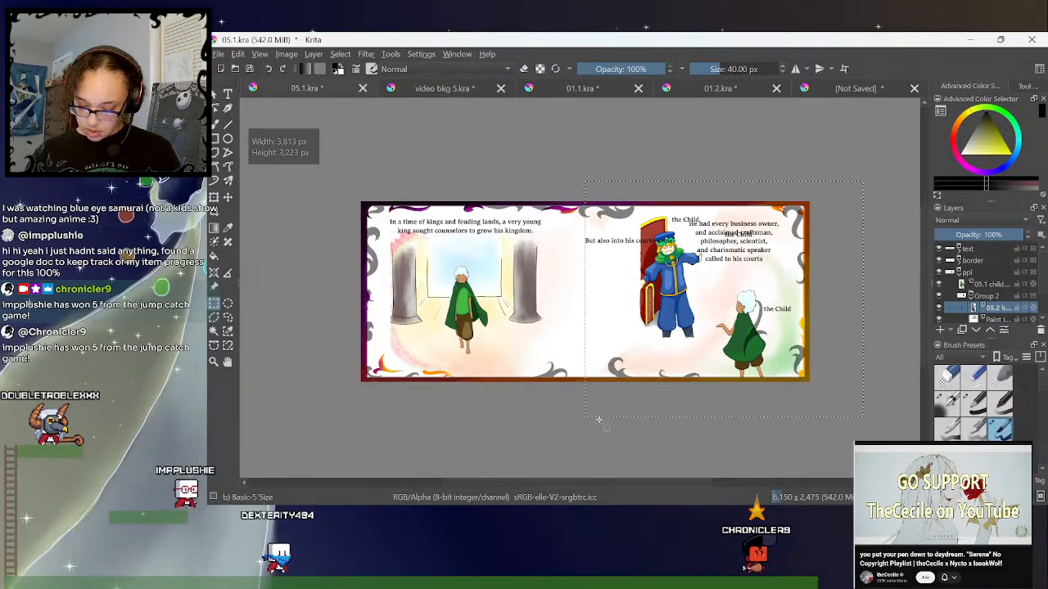
{"action": "left_click", "coordinate": [214, 198]}
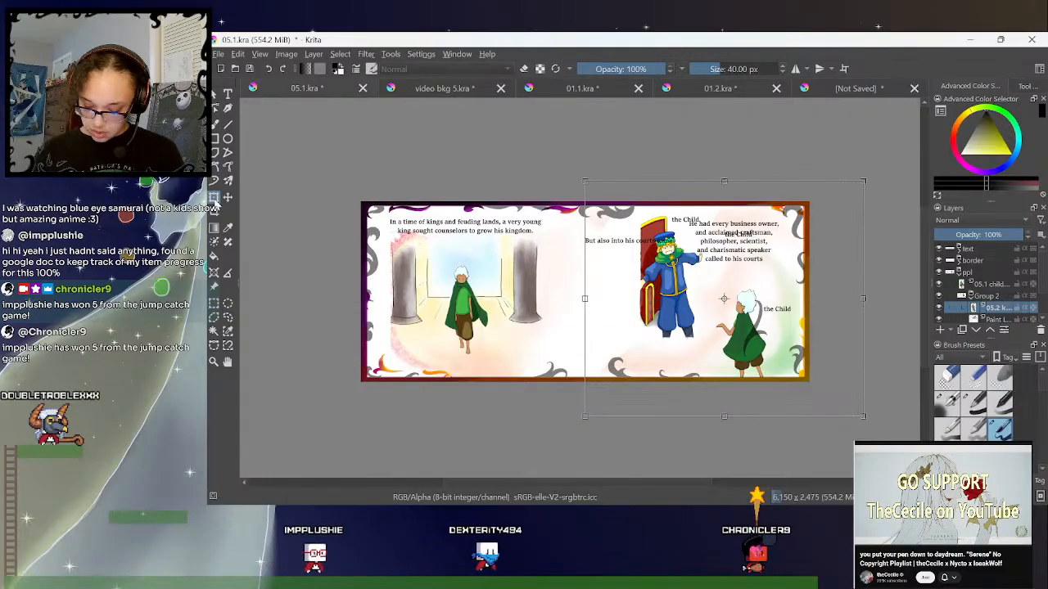
{"action": "left_click", "coordinate": [229, 319]}
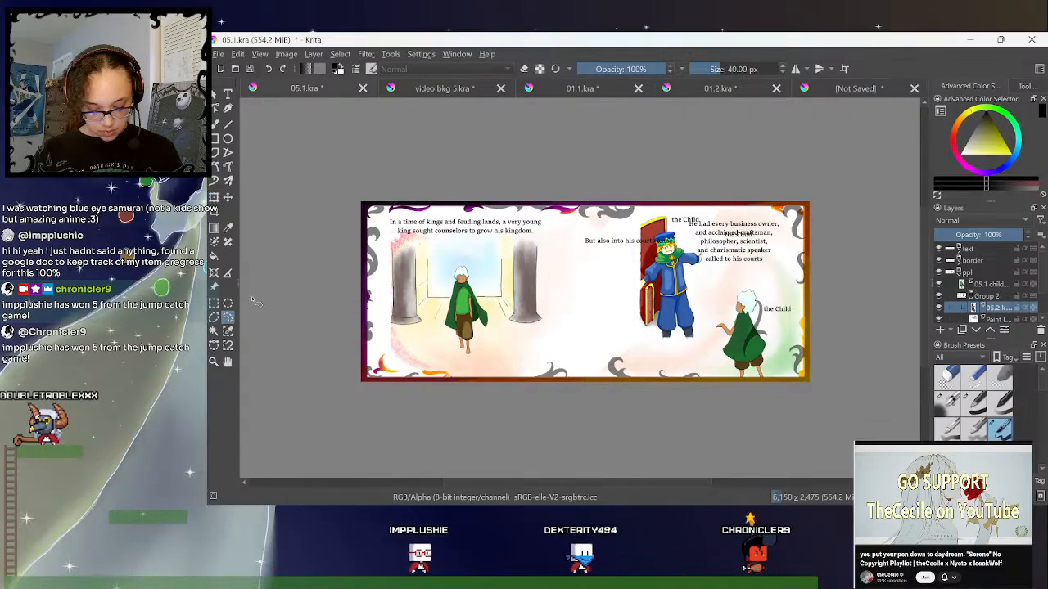
{"action": "left_click_drag", "start_coordinate": [680, 300], "coordinate": [655, 317]}
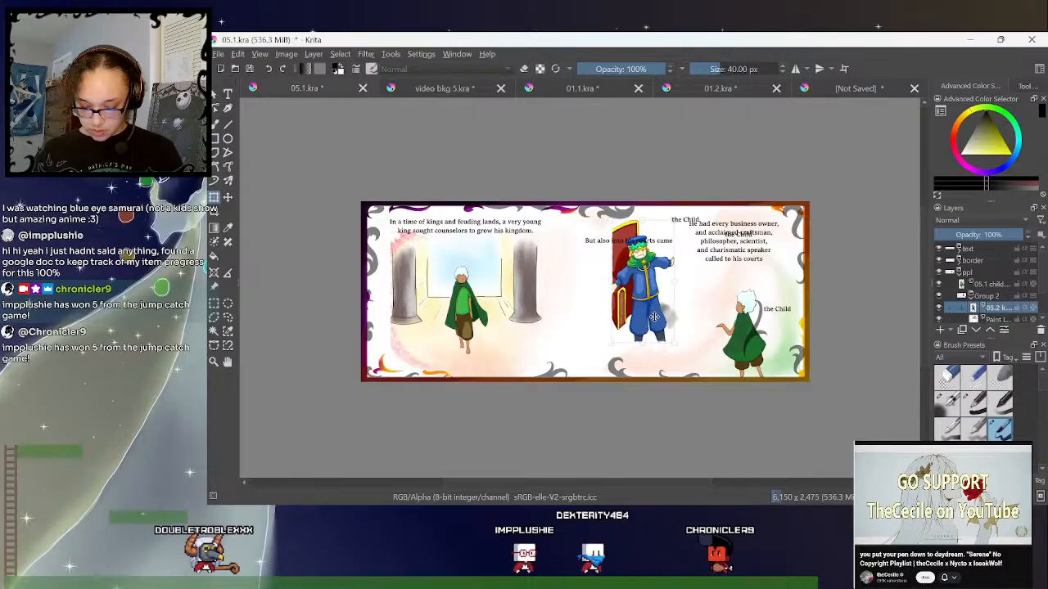
- Shrink the king and throne slightly from the upper right corner
{"action": "left_click", "coordinate": [213, 305]}
{"action": "left_click_drag", "start_coordinate": [590, 406], "coordinate": [585, 406]}
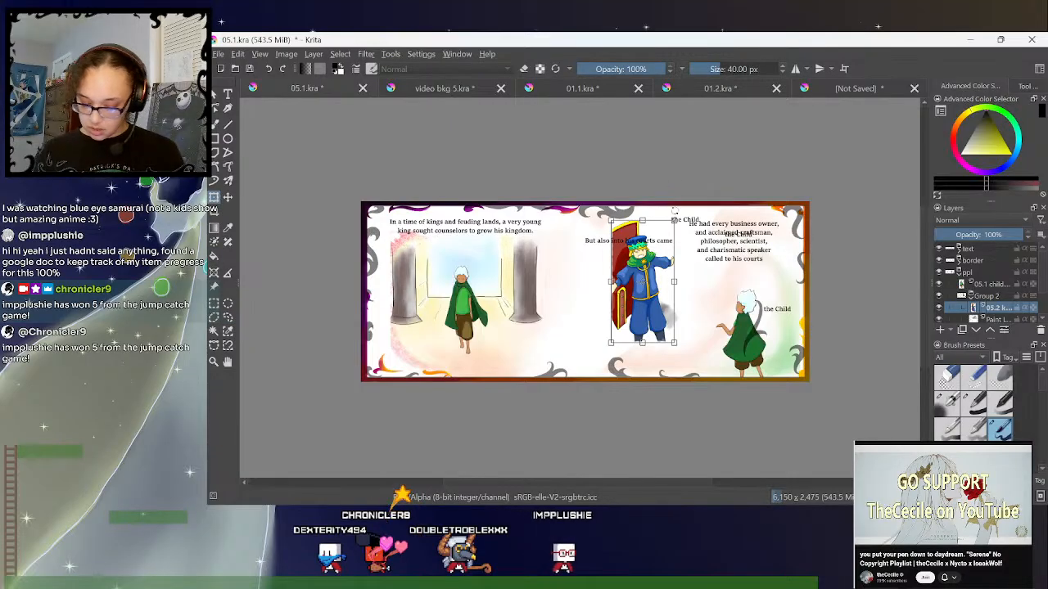
{"action": "left_click_drag", "start_coordinate": [677, 219], "coordinate": [672, 224]}
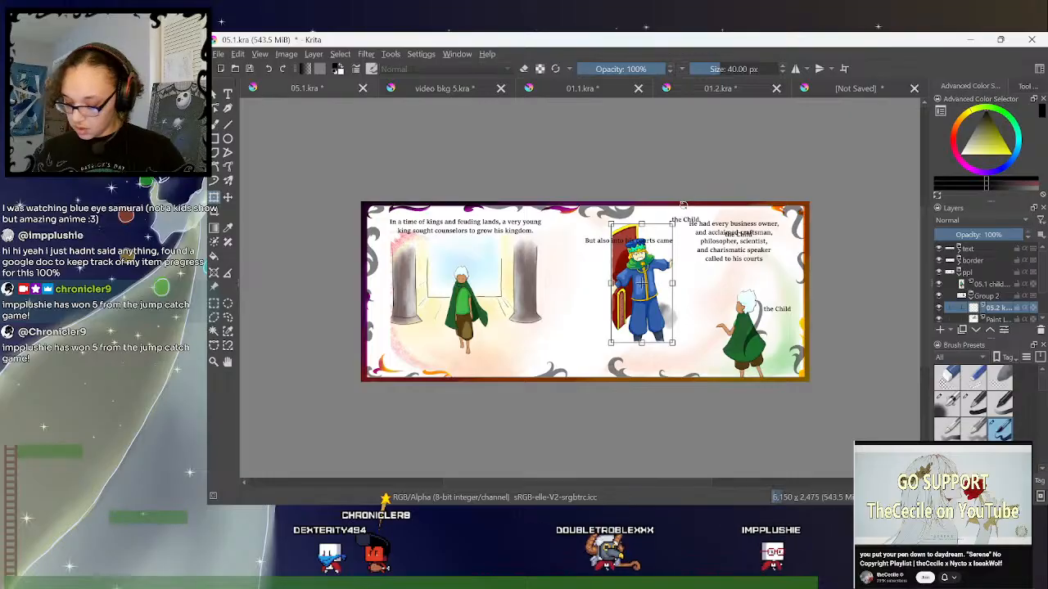
- Move the right page's child on its 05.2 layer in Group 2 left, closer to the king
{"action": "left_click", "coordinate": [970, 298]}
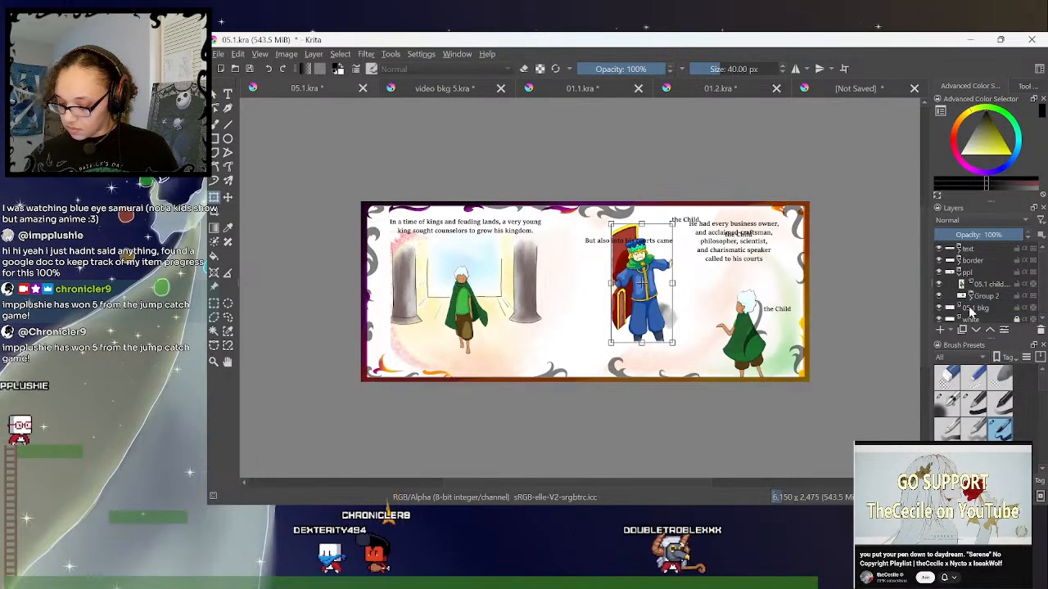
{"action": "left_click_drag", "start_coordinate": [1044, 271], "coordinate": [1043, 296]}
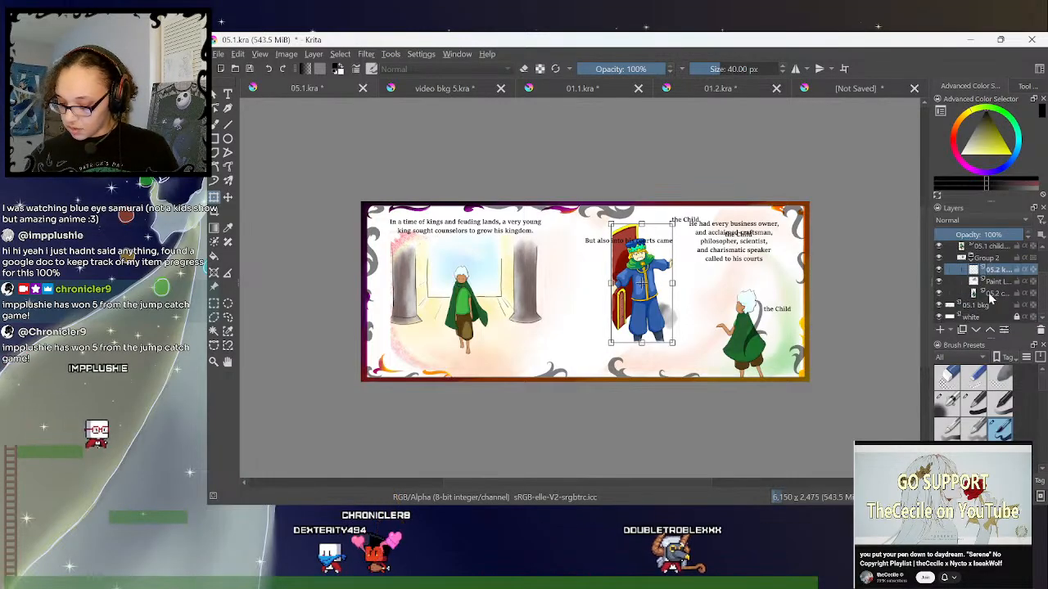
{"action": "left_click", "coordinate": [988, 296]}
{"action": "left_click", "coordinate": [750, 340]}
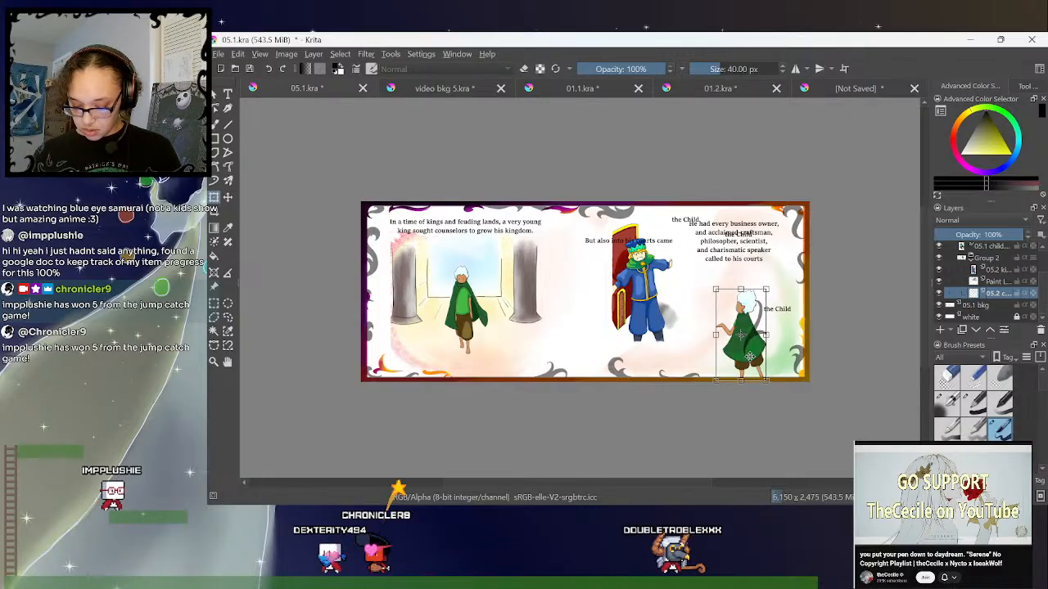
{"action": "left_click_drag", "start_coordinate": [749, 350], "coordinate": [718, 349]}
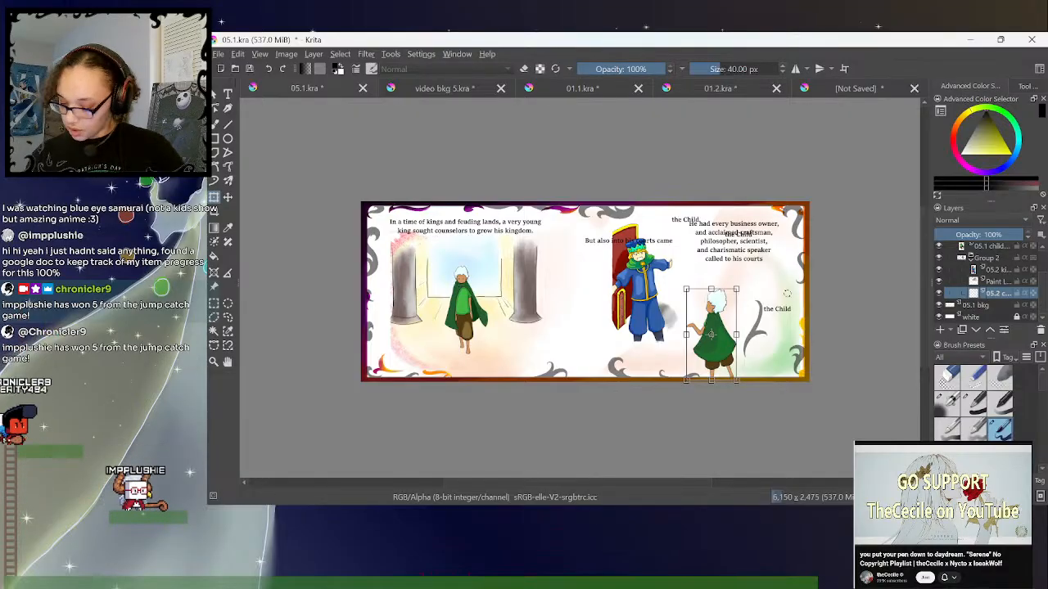
- Move the txt3 line "But also into his courts came" off the king to just below the "He had every business owner" paragraph
{"action": "scroll", "coordinate": [980, 277], "scroll_direction": "up", "scroll_amount": 5}
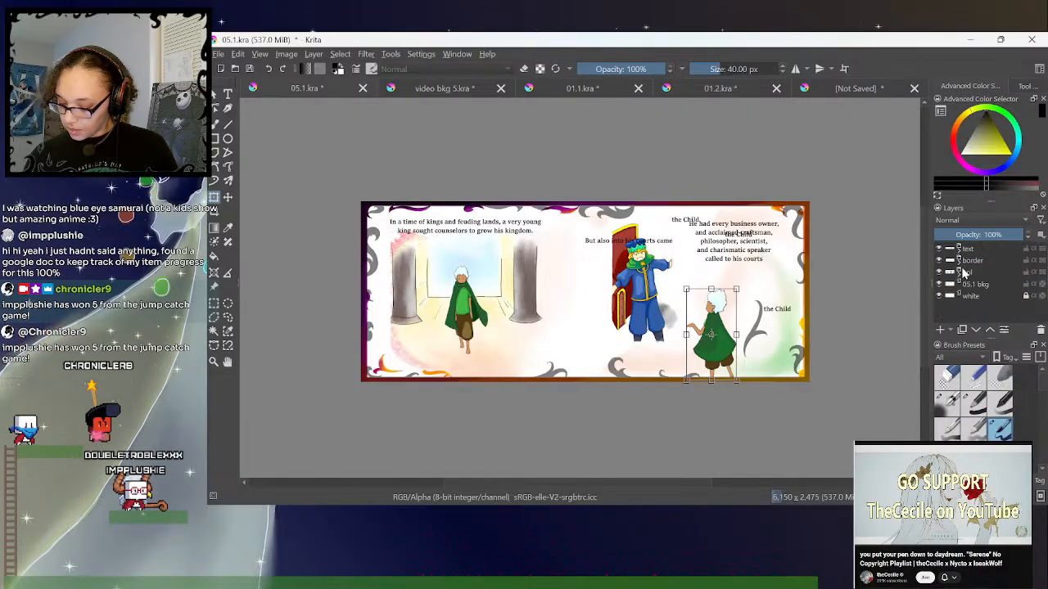
{"action": "left_click", "coordinate": [976, 284]}
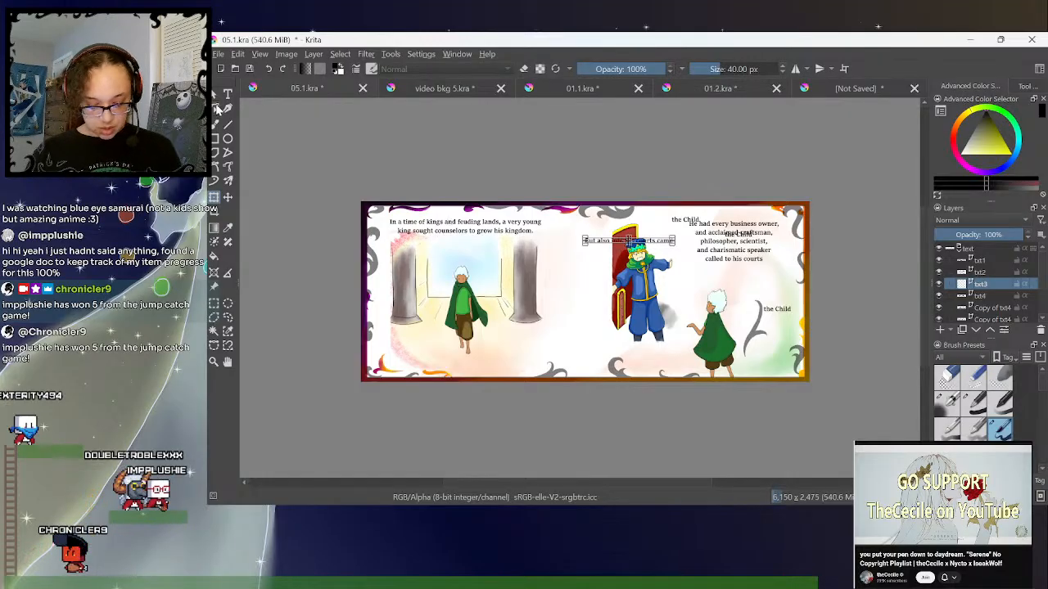
{"action": "left_click_drag", "start_coordinate": [656, 243], "coordinate": [754, 278]}
- Move the txt4 "the Child" line beneath the txt3 line and delete the Copy of txt4 layer overlapping the paragraph
{"action": "left_click", "coordinate": [978, 296]}
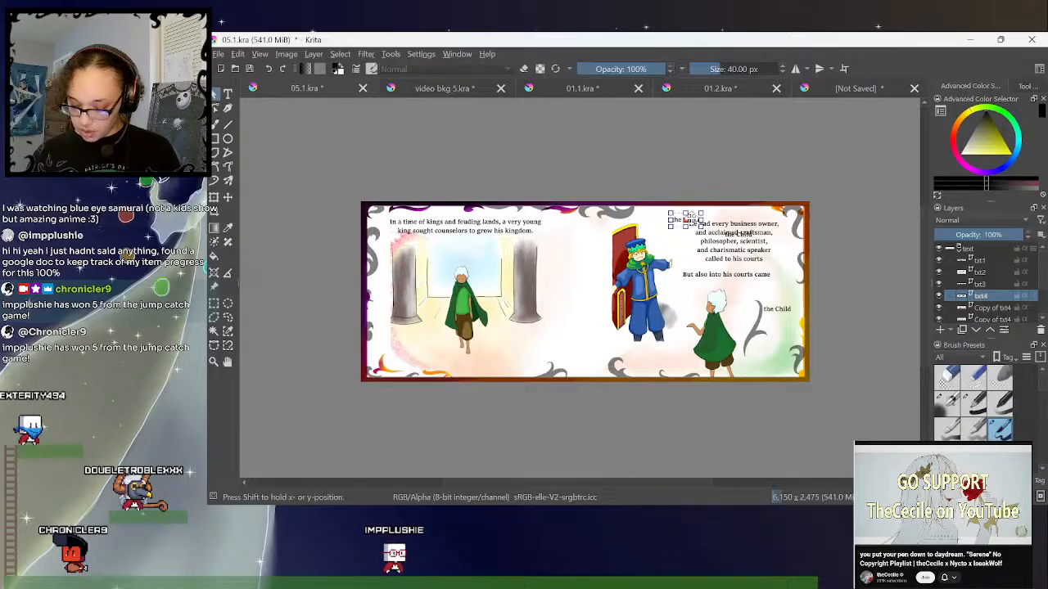
{"action": "left_click_drag", "start_coordinate": [776, 309], "coordinate": [760, 292]}
{"action": "left_click", "coordinate": [989, 310]}
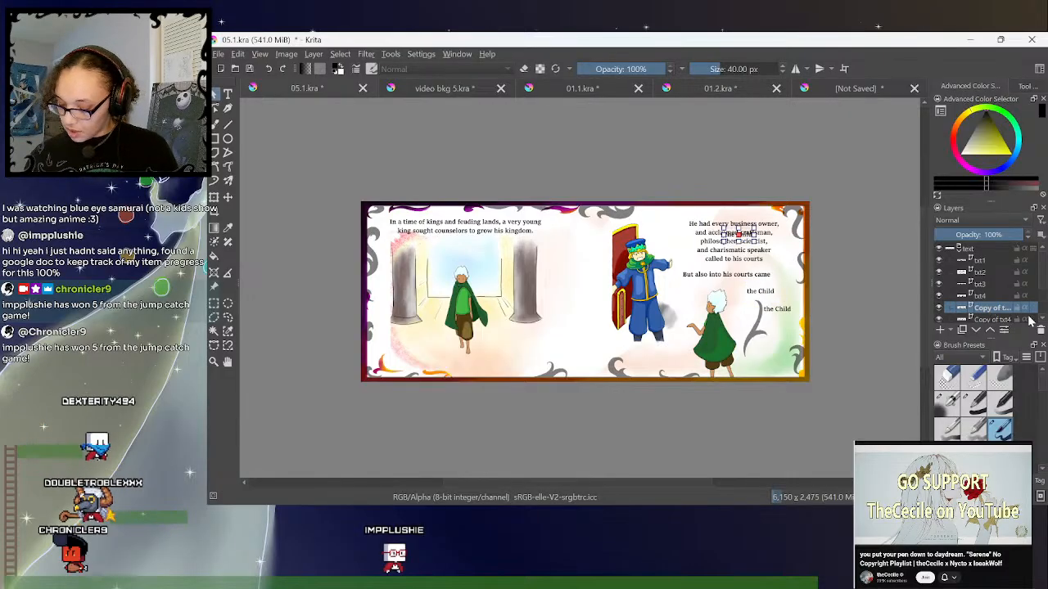
{"action": "left_click", "coordinate": [1040, 332]}
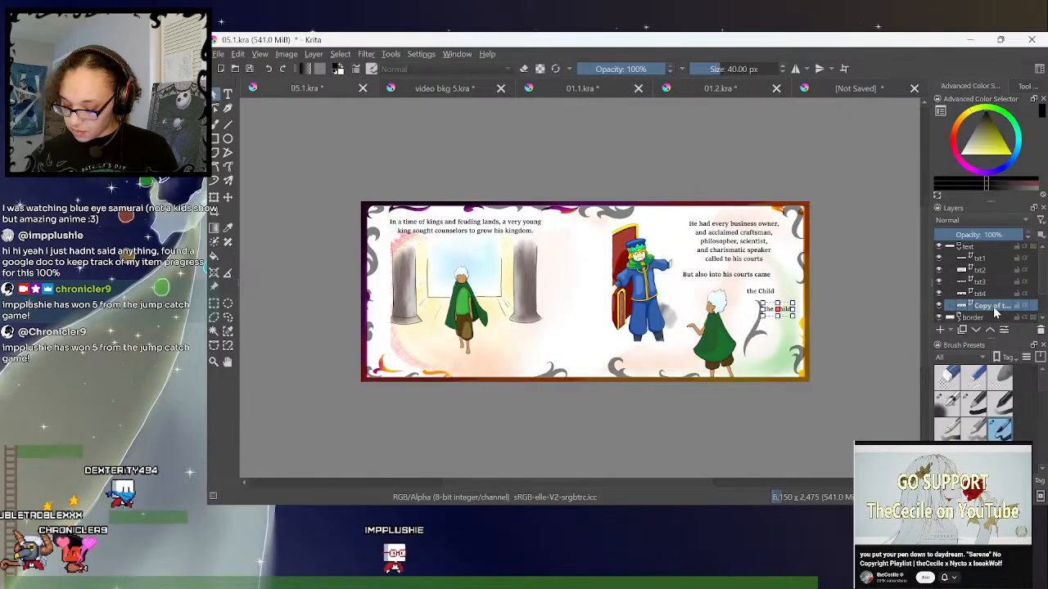
- Move the txt2 "He had every business owner" paragraph slightly left, closer to the king
{"action": "left_click", "coordinate": [966, 269]}
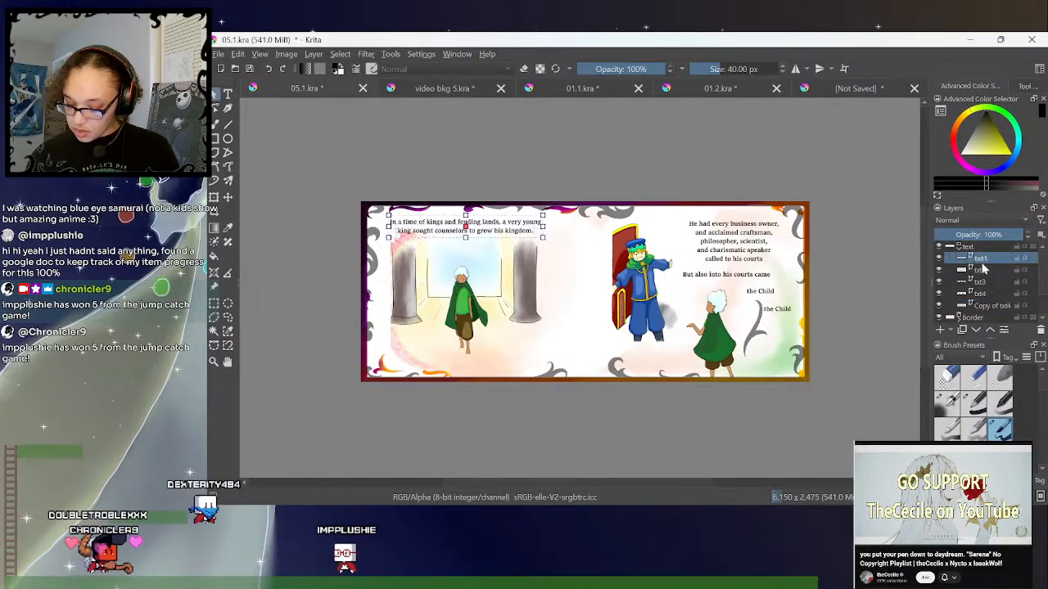
{"action": "left_click_drag", "start_coordinate": [760, 248], "coordinate": [736, 247]}
{"action": "left_click", "coordinate": [979, 282]}
{"action": "left_click", "coordinate": [980, 293]}
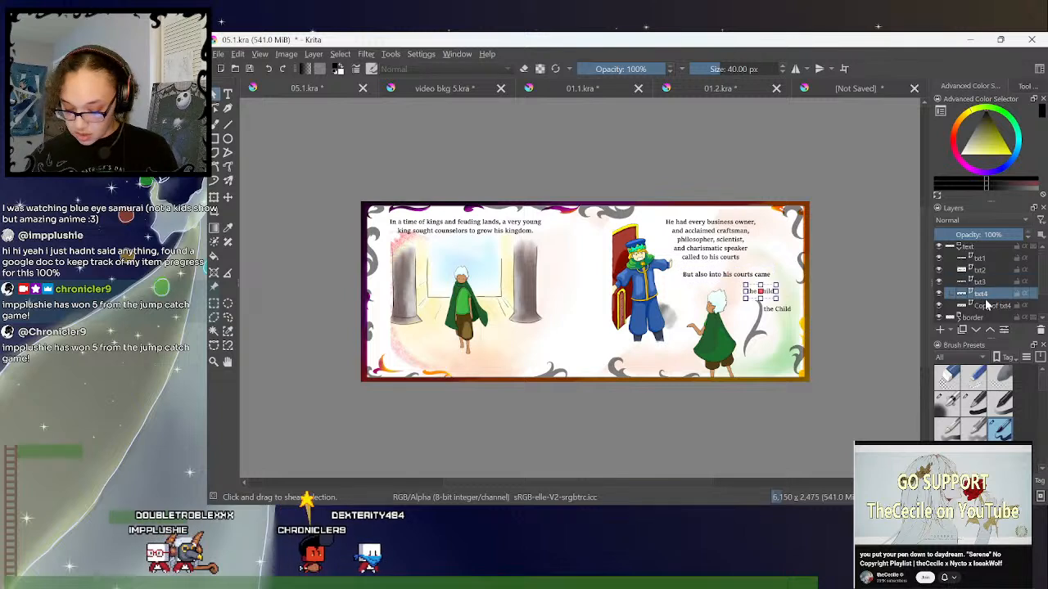
{"action": "left_click", "coordinate": [989, 306]}
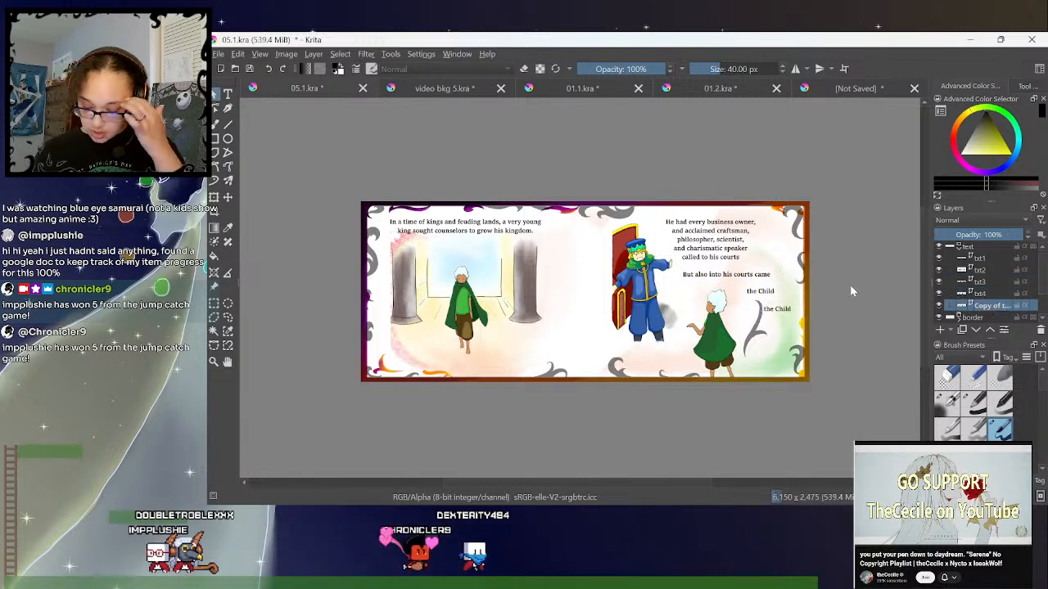
- Collapse the text group and save 05.1.kra
{"action": "left_click", "coordinate": [959, 248]}
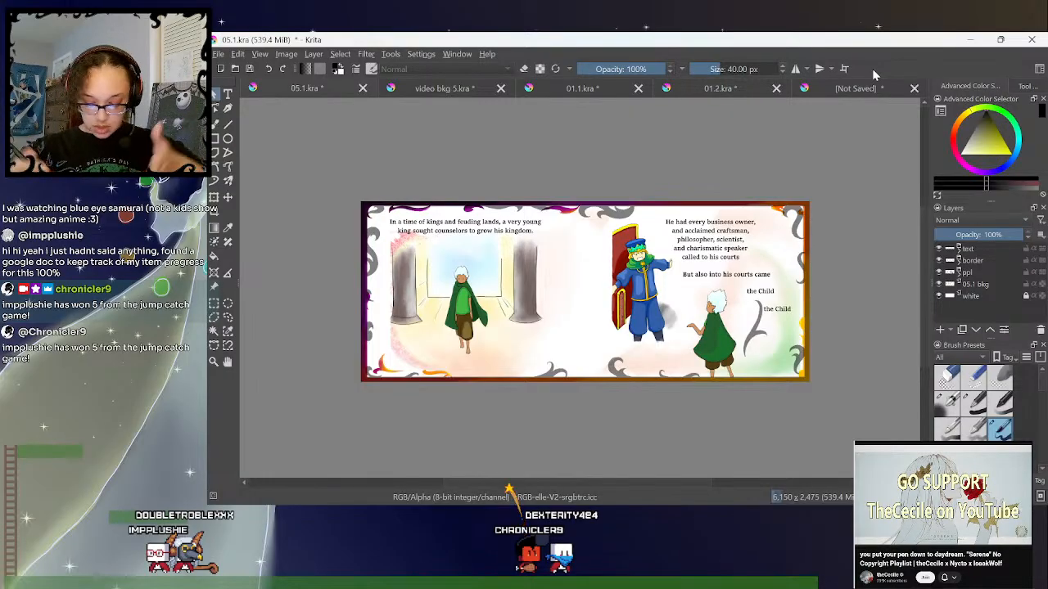
{"action": "left_click", "coordinate": [218, 53]}
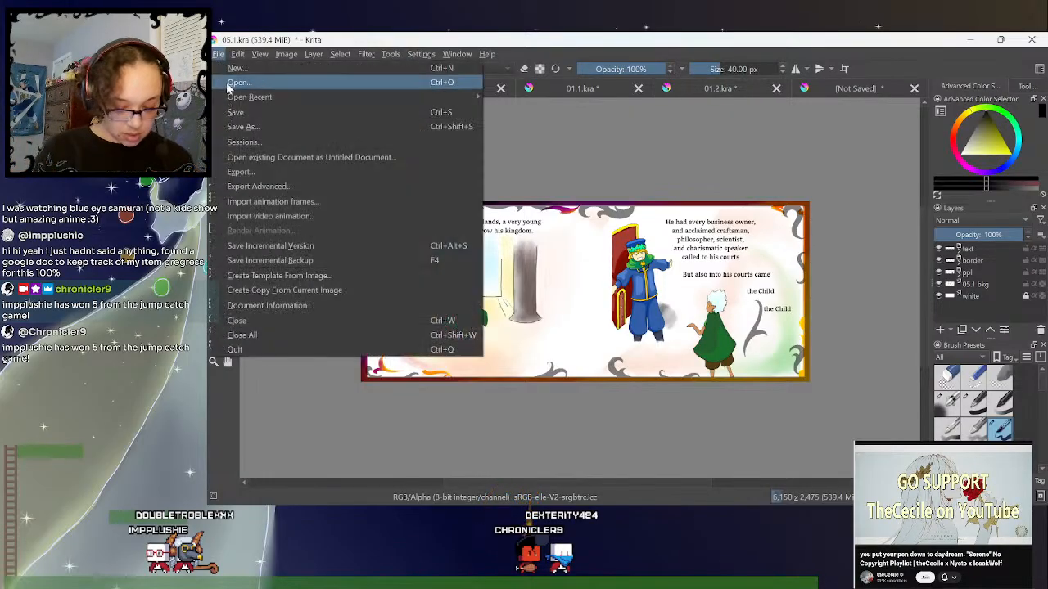
{"action": "left_click", "coordinate": [236, 112]}
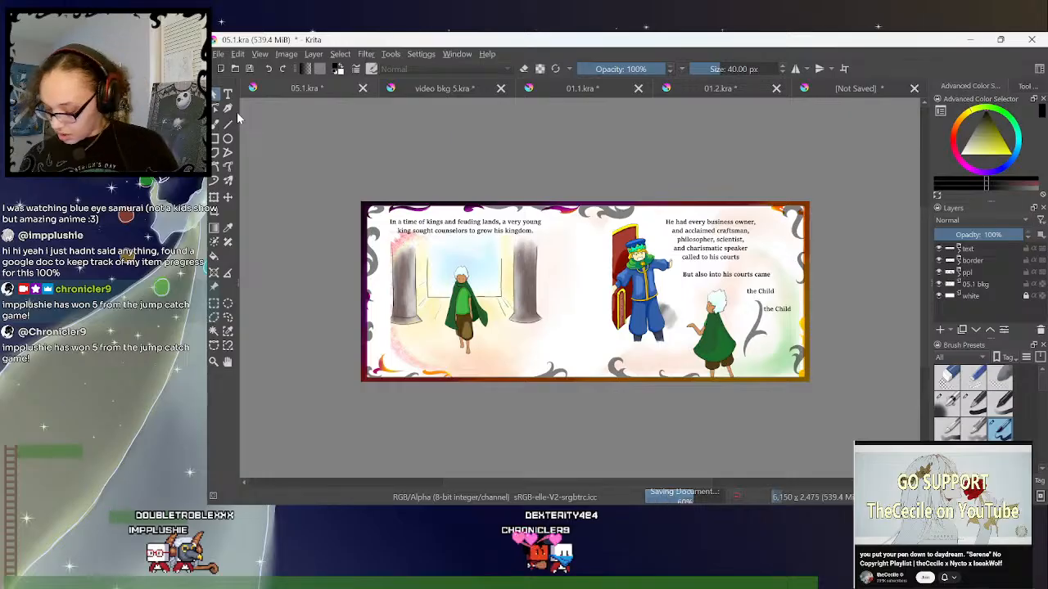
- Close video bkg 5.kra without saving its changes, and close 05.1.kra
{"action": "left_click", "coordinate": [483, 90]}
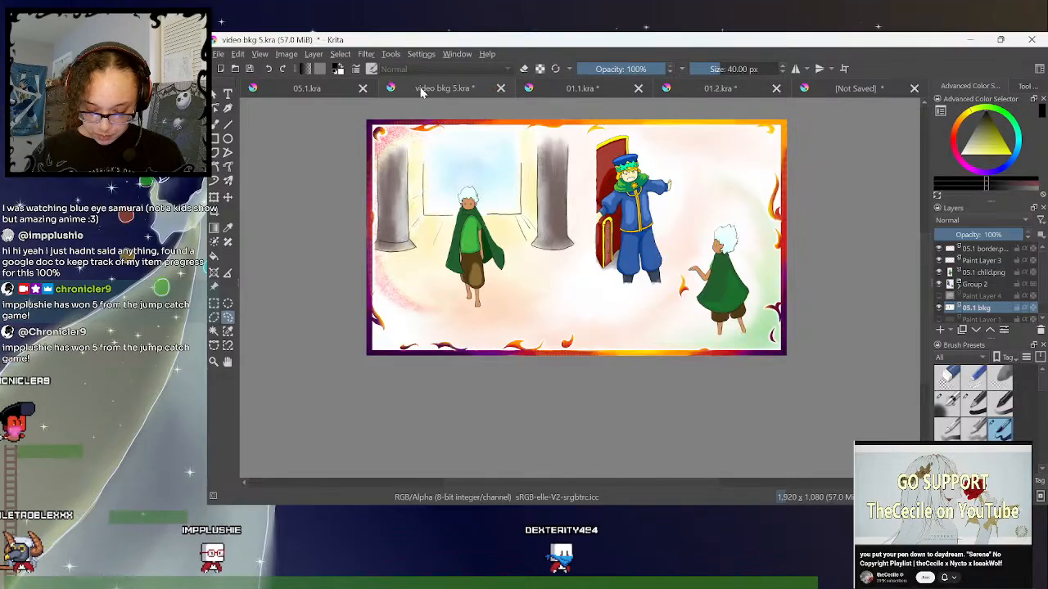
{"action": "left_click", "coordinate": [341, 90]}
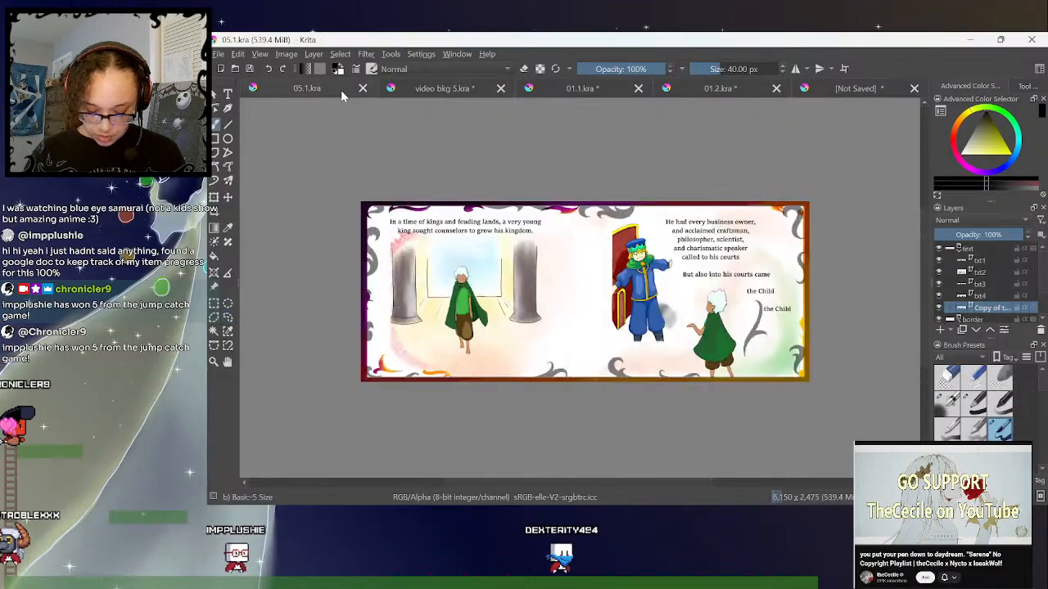
{"action": "left_click", "coordinate": [500, 89]}
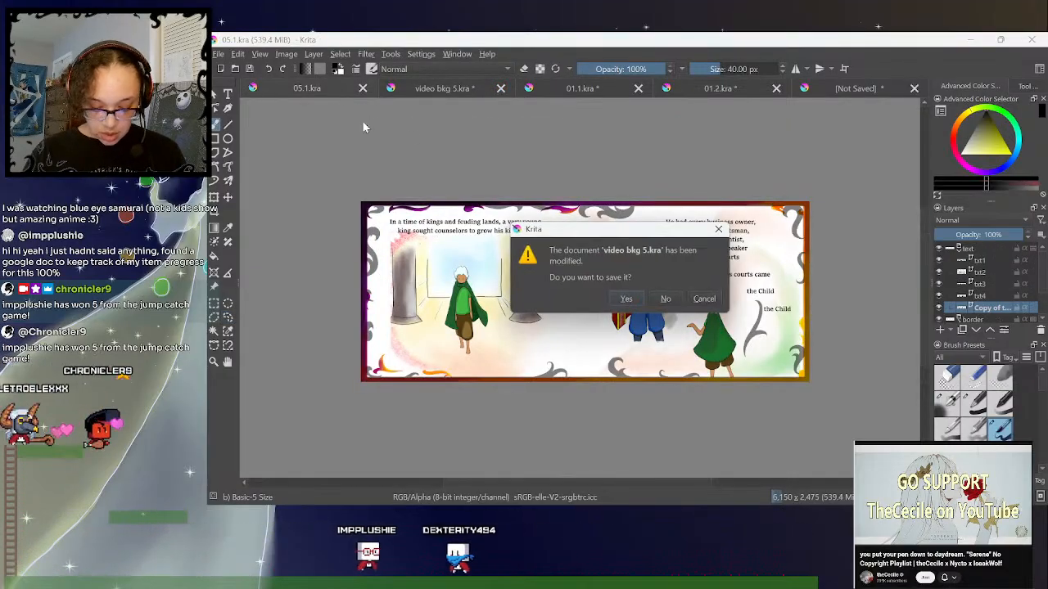
{"action": "left_click", "coordinate": [668, 298]}
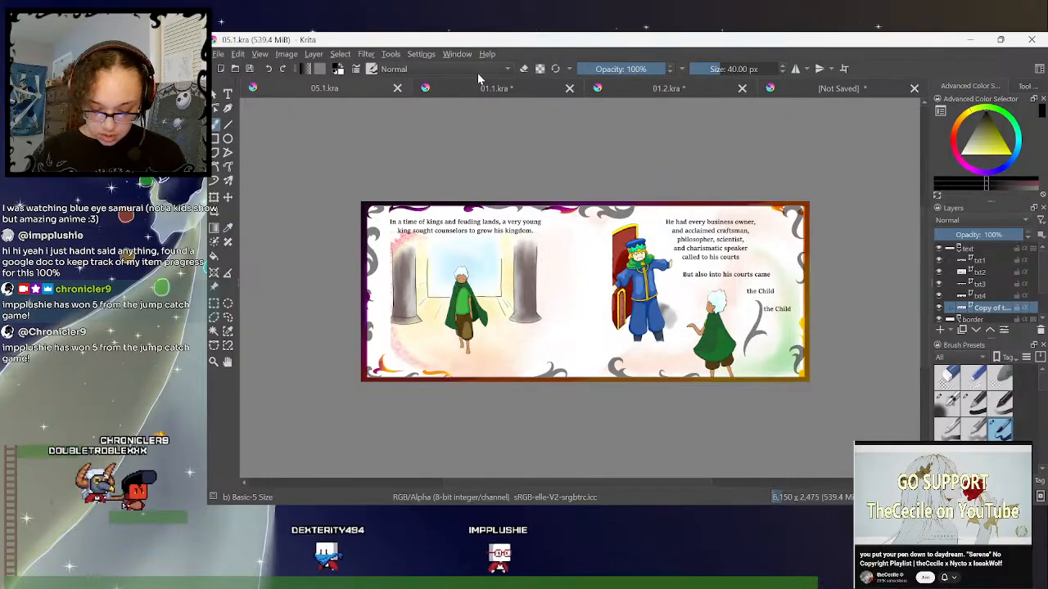
{"action": "left_click", "coordinate": [397, 87]}
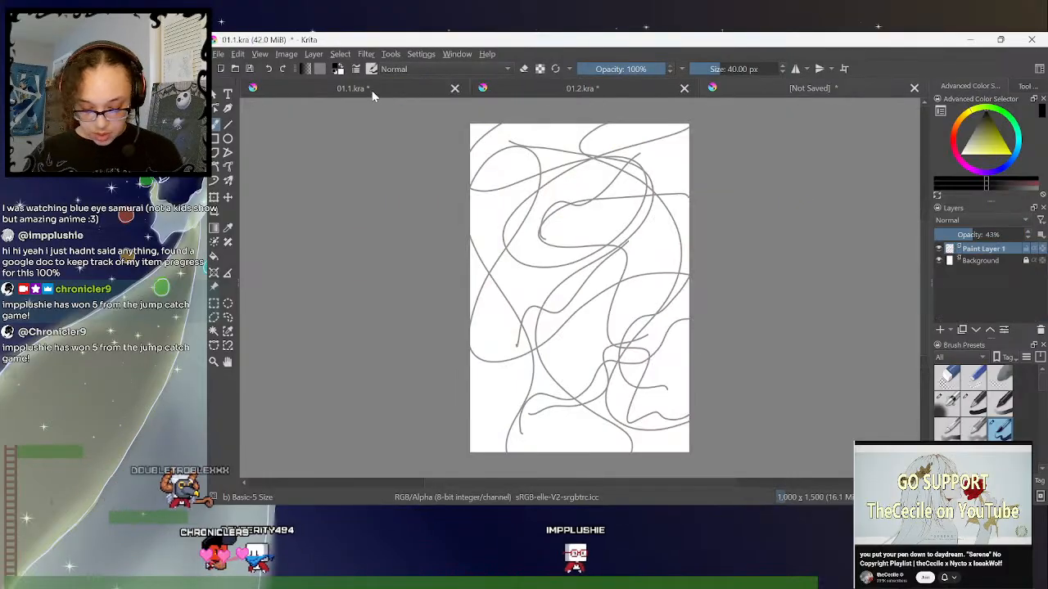
- Close 01.1.kra without saving its changes, keeping 01.2.kra open in view
{"action": "left_click", "coordinate": [381, 87]}
{"action": "left_click", "coordinate": [571, 91]}
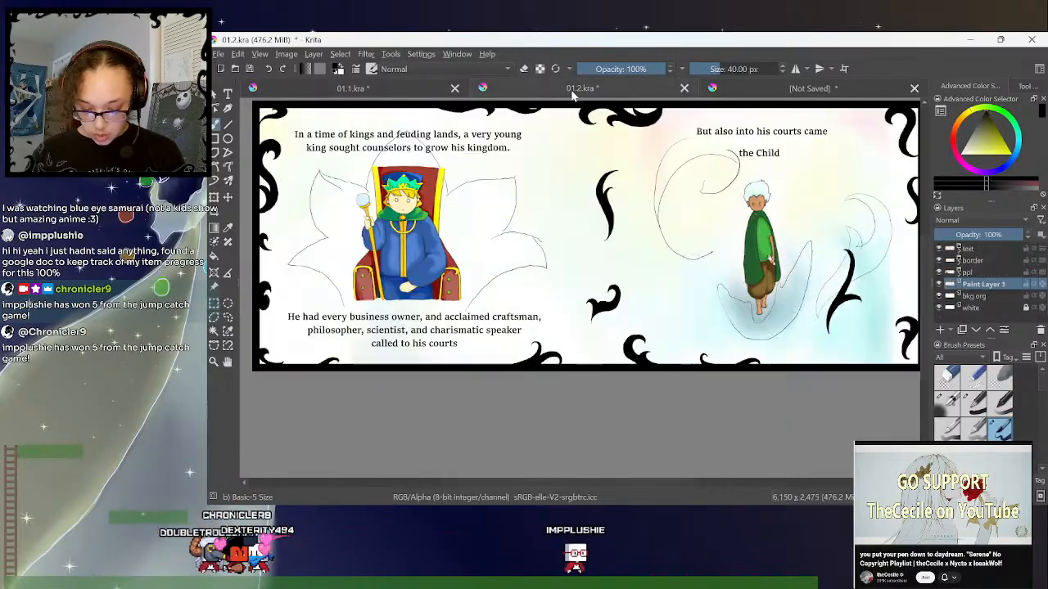
{"action": "left_click", "coordinate": [455, 89]}
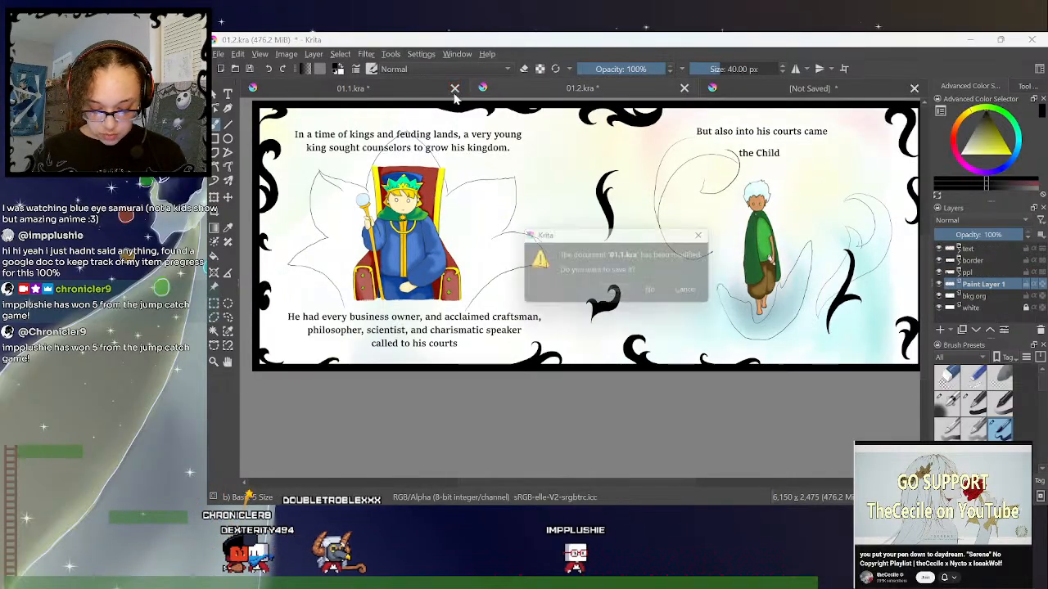
{"action": "left_click", "coordinate": [668, 295]}
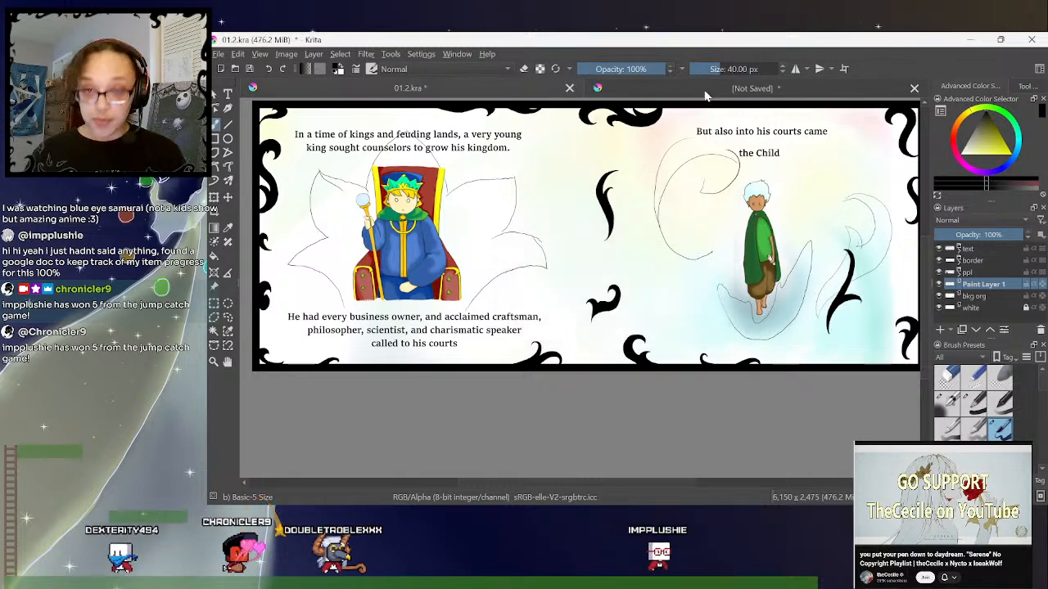
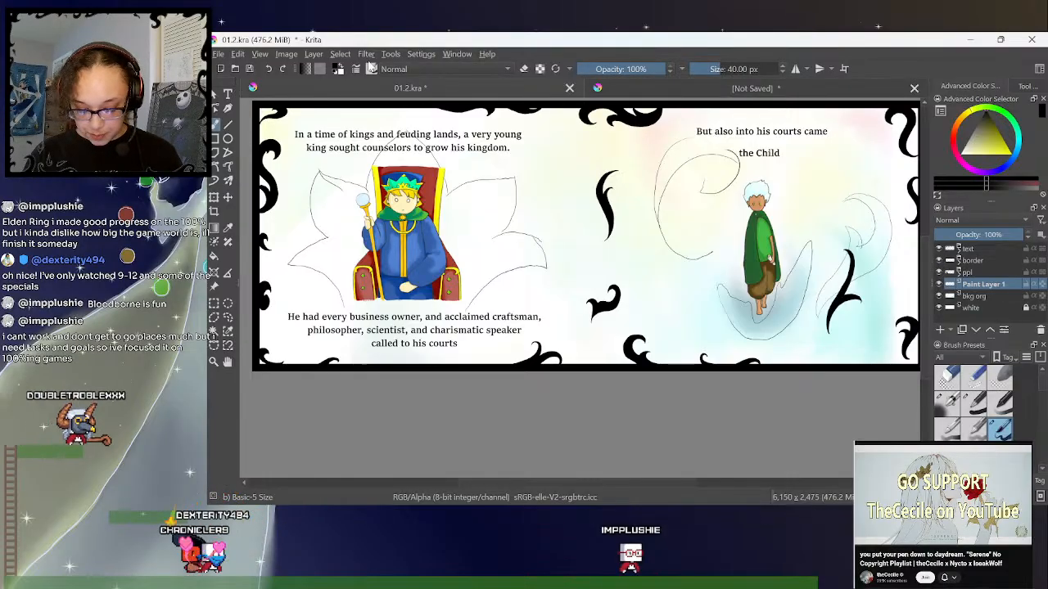
- Open the border group and add two empty paint layers above its black border layer
{"action": "left_click", "coordinate": [959, 261]}
{"action": "left_click", "coordinate": [977, 272]}
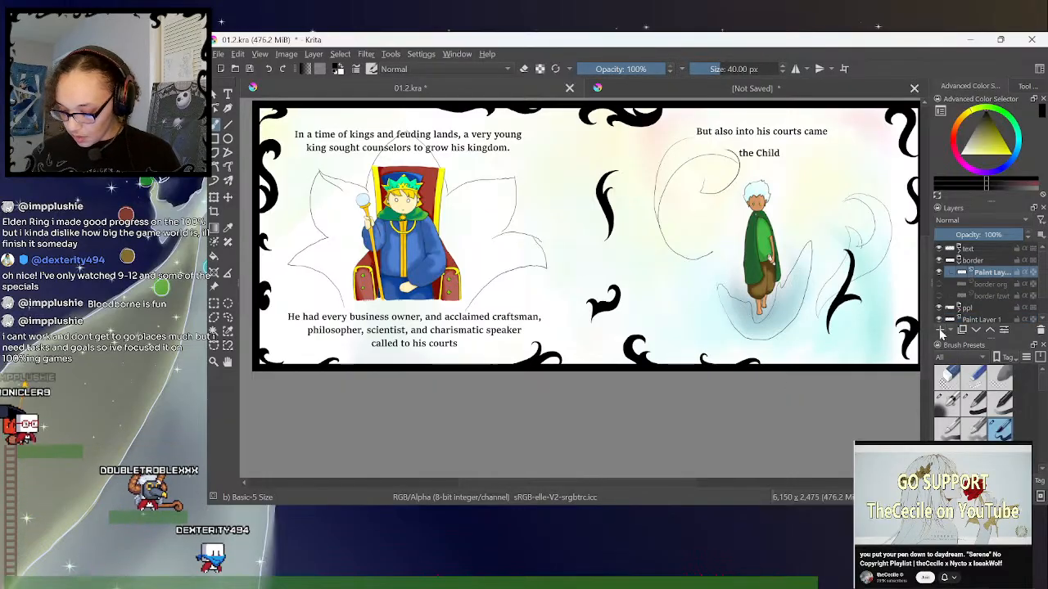
{"action": "left_click", "coordinate": [998, 284]}
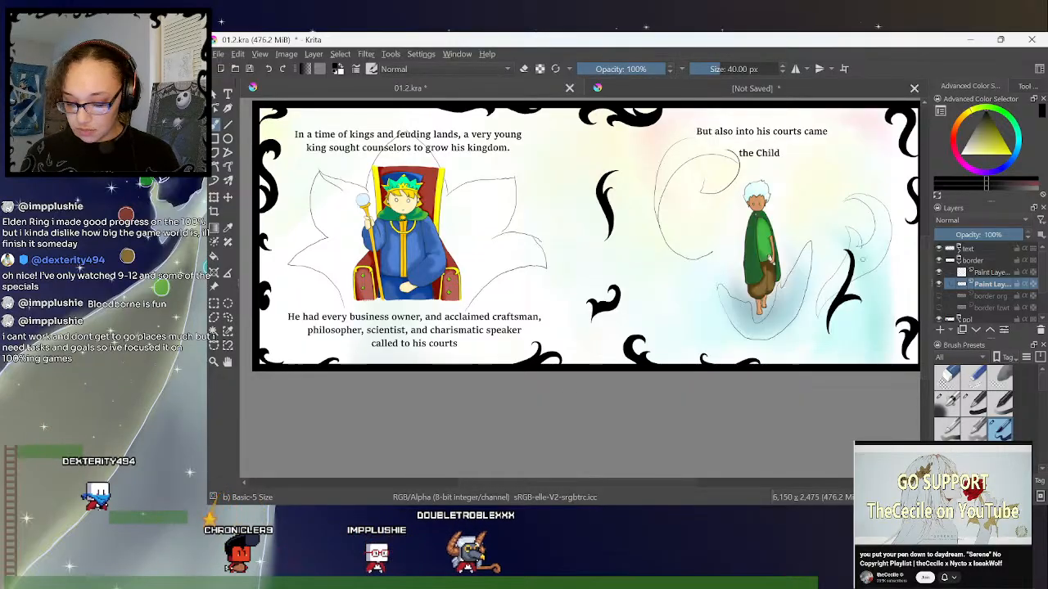
- With the black border layer active, select all of its black border and ornament areas by similar colour, and grow the selection
{"action": "key", "text": "minus"}
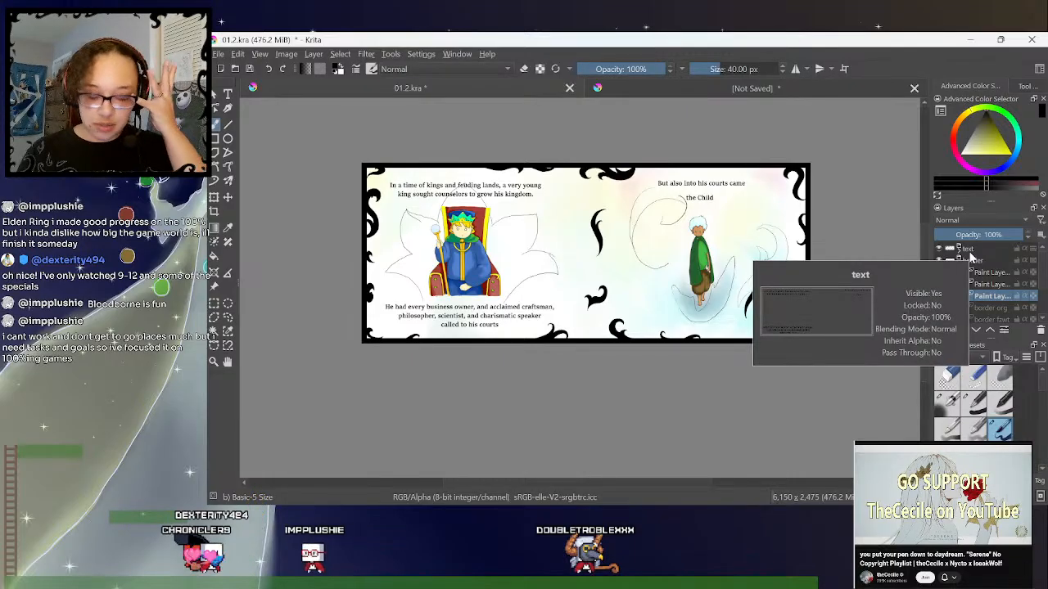
{"action": "left_click", "coordinate": [228, 331]}
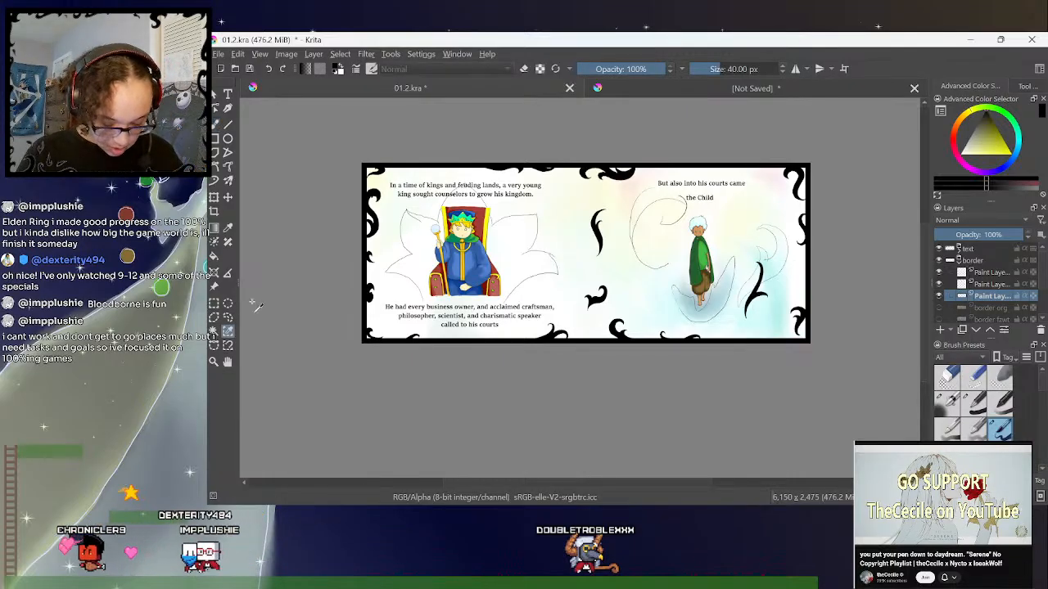
{"action": "left_click", "coordinate": [364, 204]}
{"action": "left_click", "coordinate": [340, 54]}
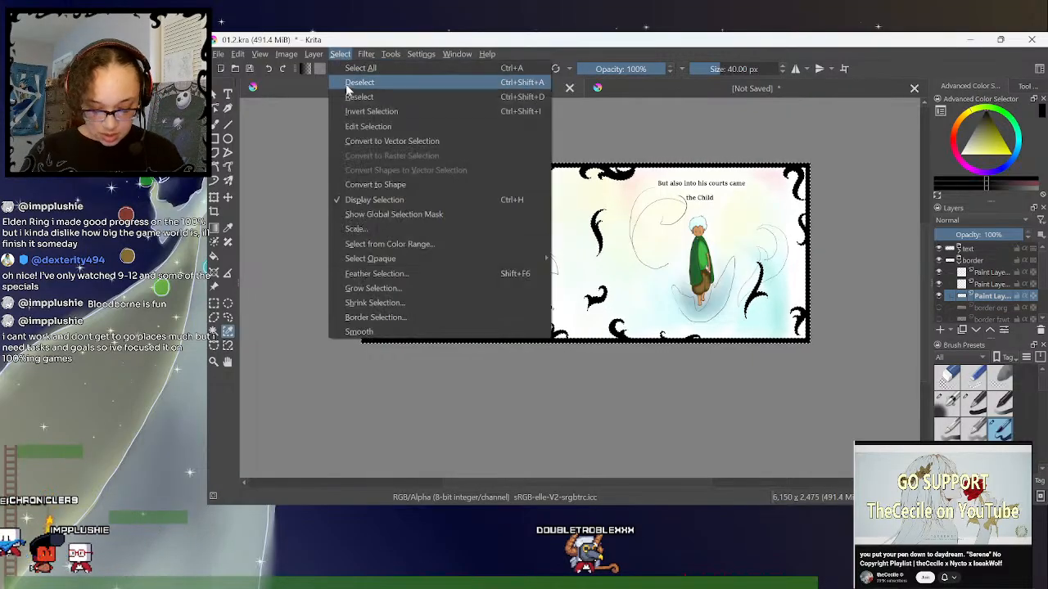
{"action": "left_click", "coordinate": [380, 288]}
{"action": "left_click", "coordinate": [655, 296]}
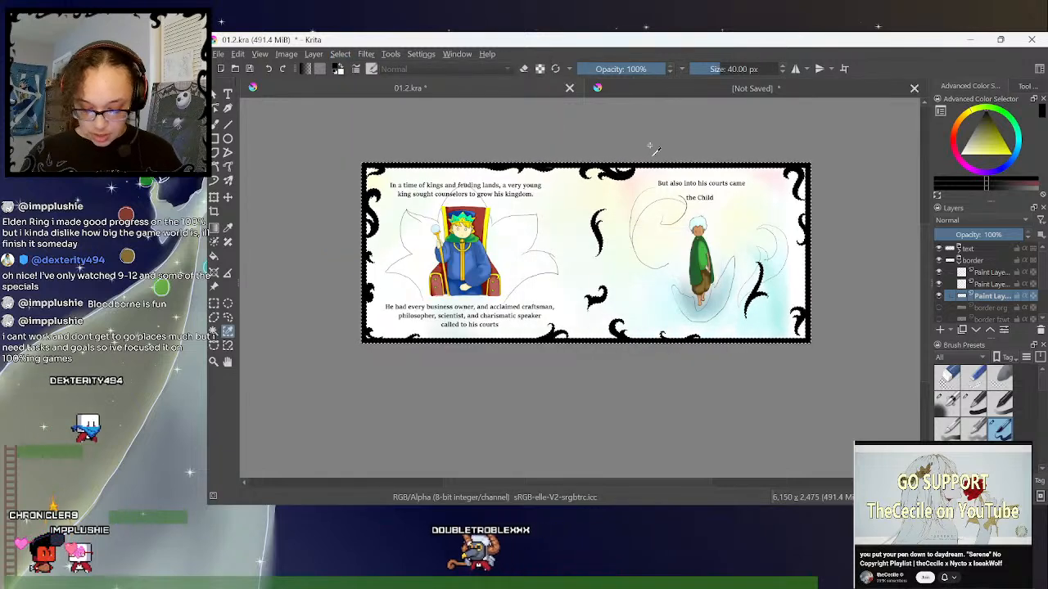
- Shrink the border selection by 1 px
{"action": "left_click", "coordinate": [339, 54]}
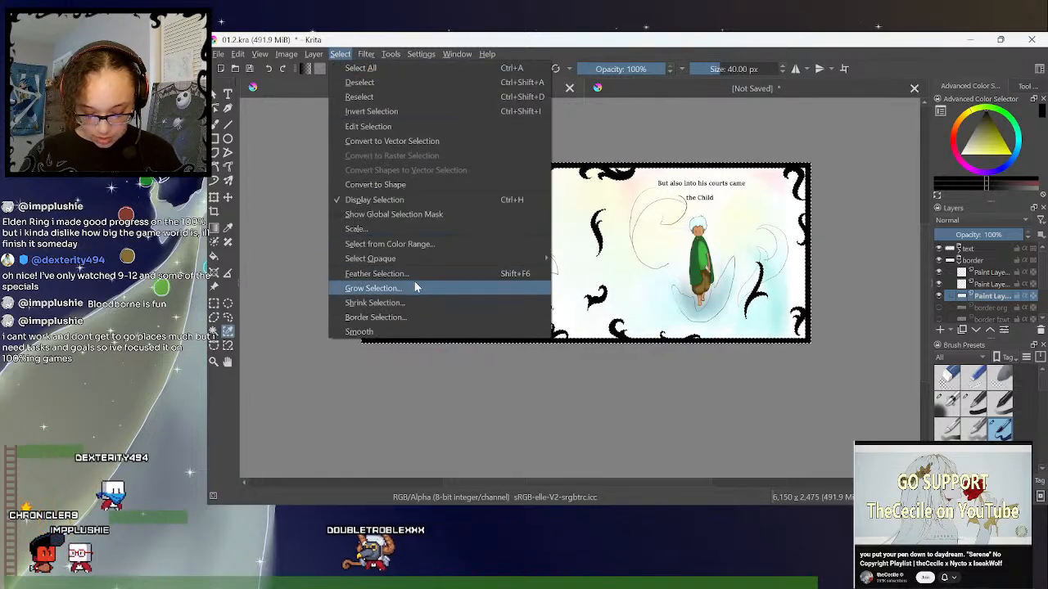
{"action": "left_click", "coordinate": [416, 303]}
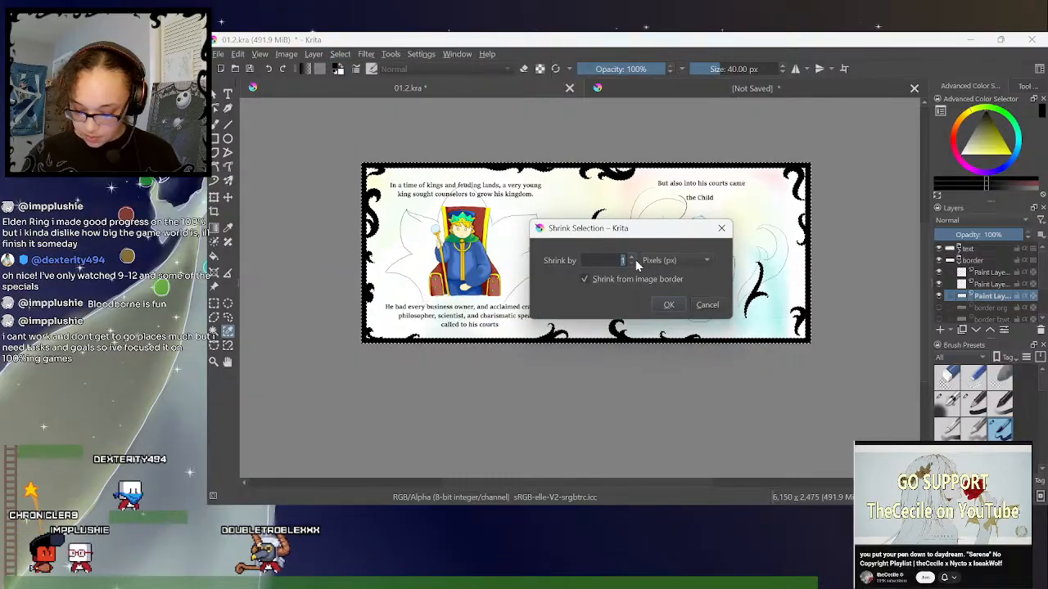
{"action": "left_click", "coordinate": [667, 306]}
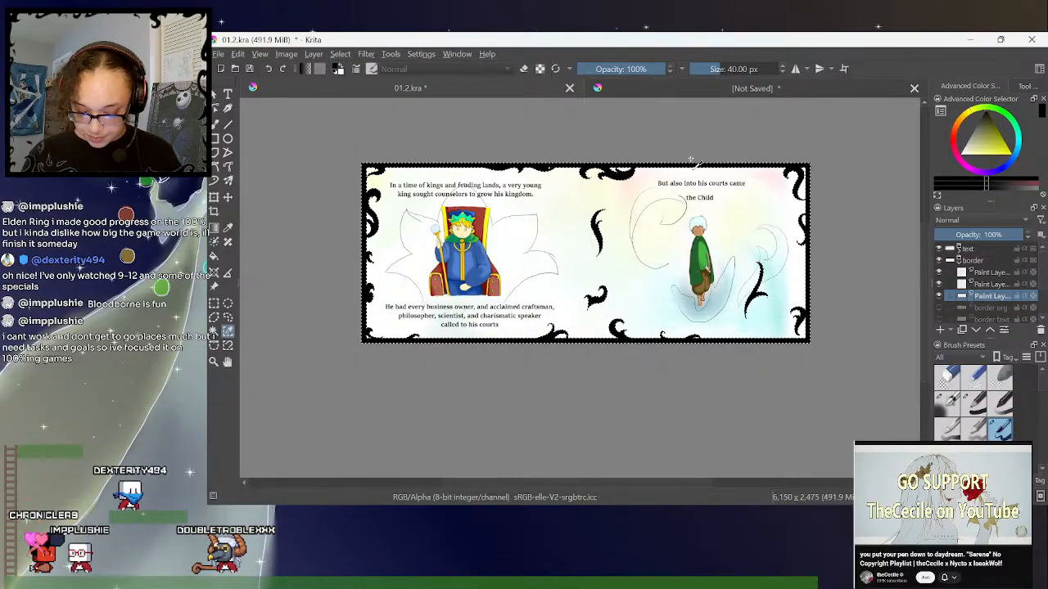
- Examine how closely the selection outline follows the border and ornaments along the bottom, top and left edges of the spread
{"action": "key", "text": "plus"}
{"action": "key", "text": "plus"}
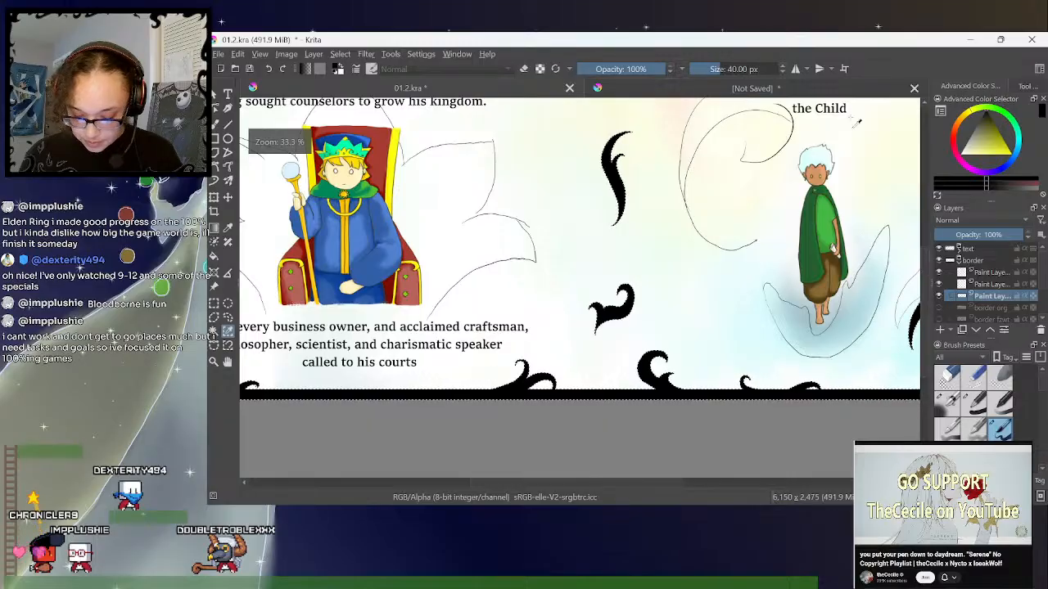
{"action": "left_click_drag", "start_coordinate": [925, 265], "coordinate": [925, 293]}
{"action": "key", "text": "plus"}
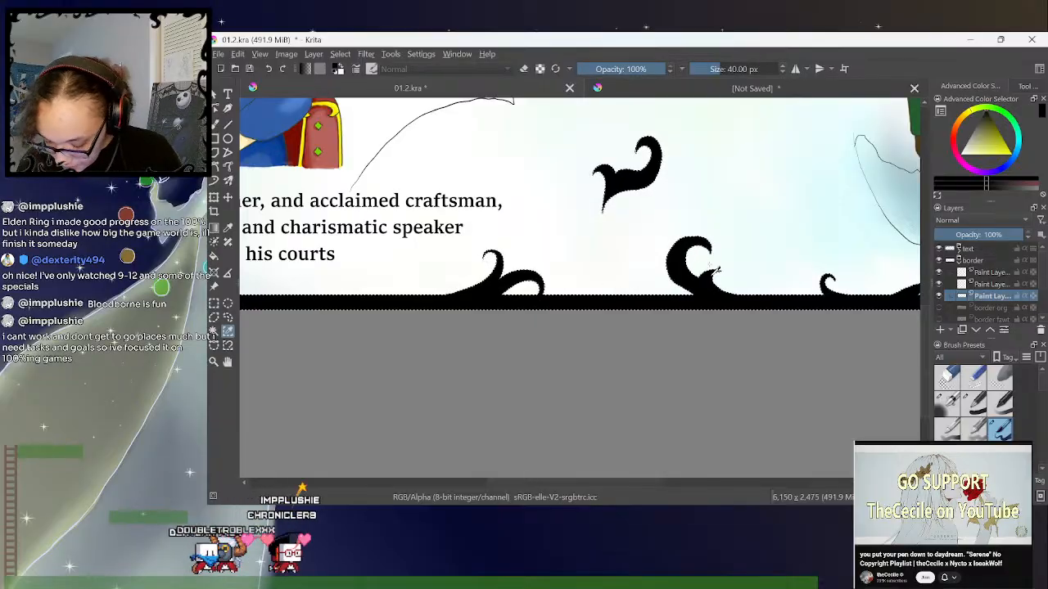
{"action": "key", "text": "minus"}
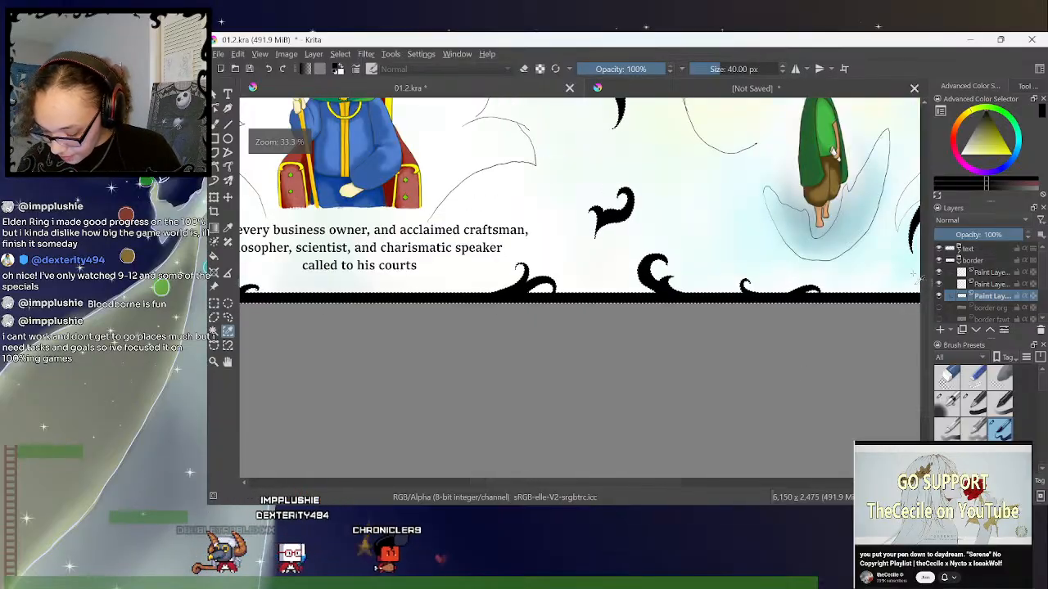
{"action": "left_click_drag", "start_coordinate": [925, 287], "coordinate": [935, 199]}
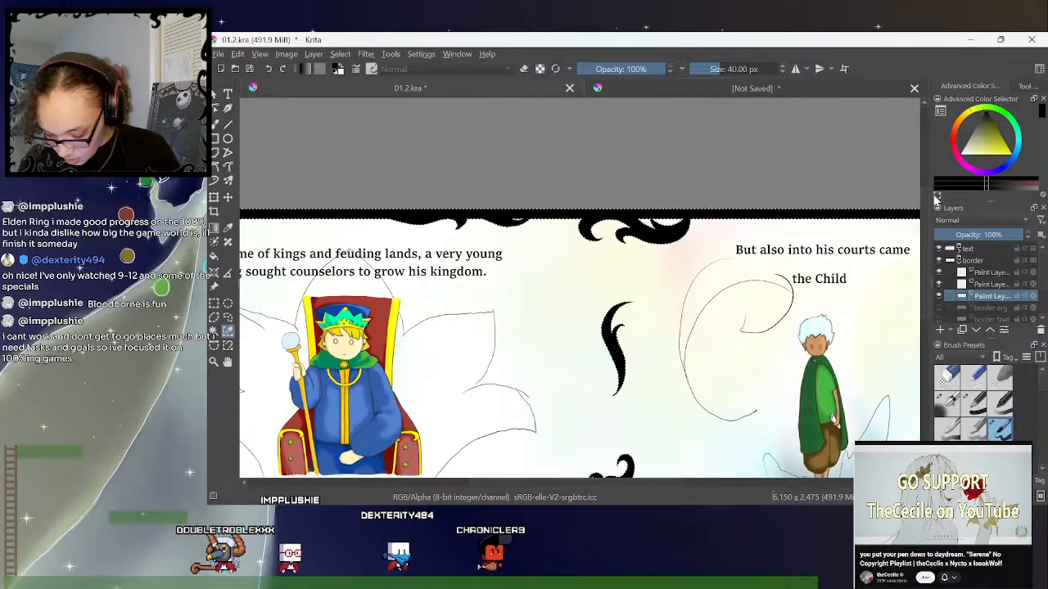
{"action": "left_click_drag", "start_coordinate": [572, 483], "coordinate": [518, 489]}
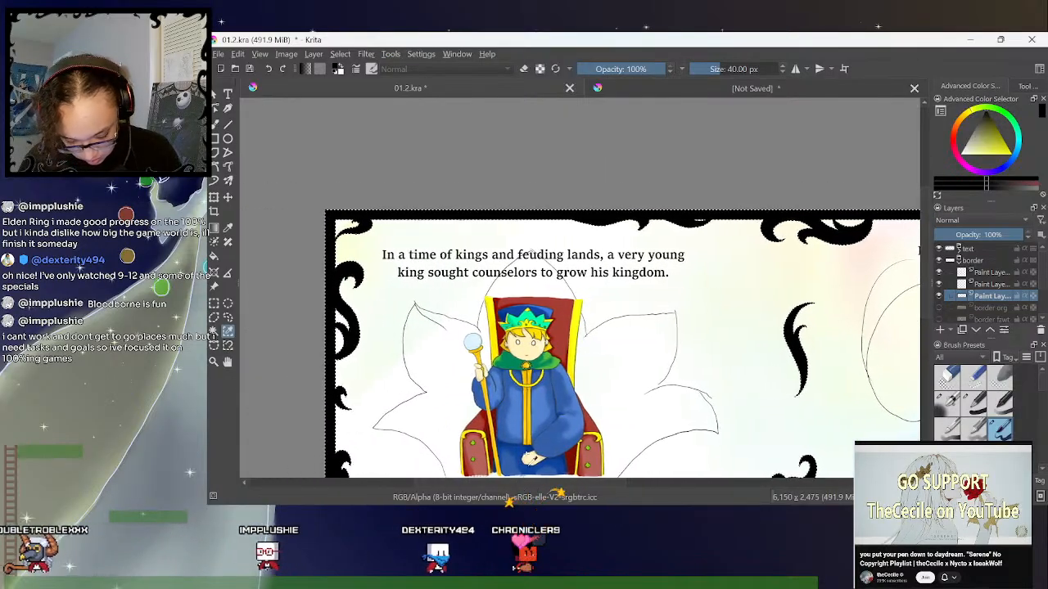
{"action": "key", "text": "minus"}
{"action": "key", "text": "plus"}
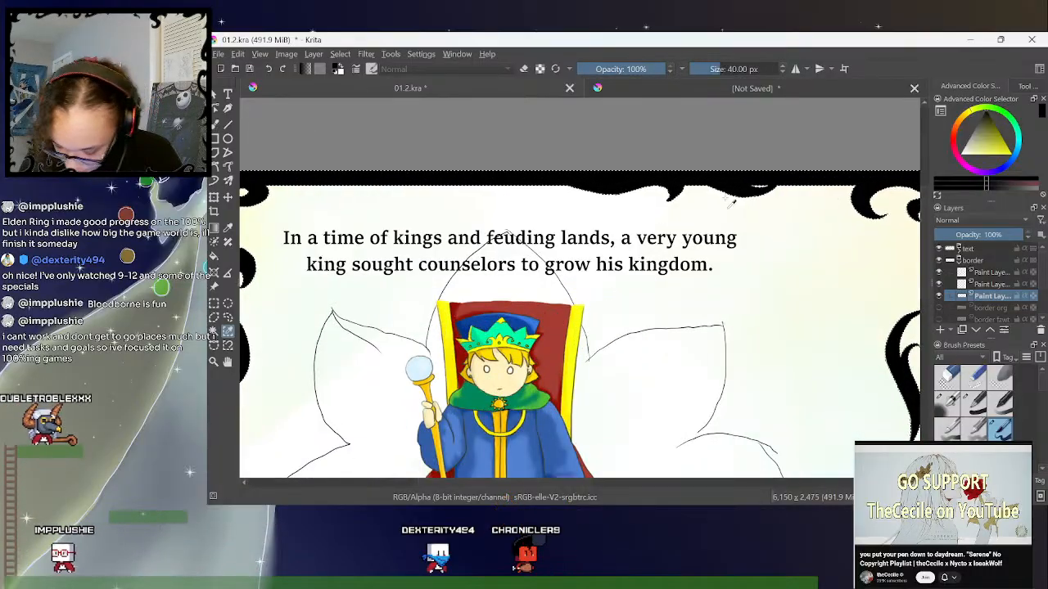
{"action": "key", "text": "minus"}
{"action": "key", "text": "minus"}
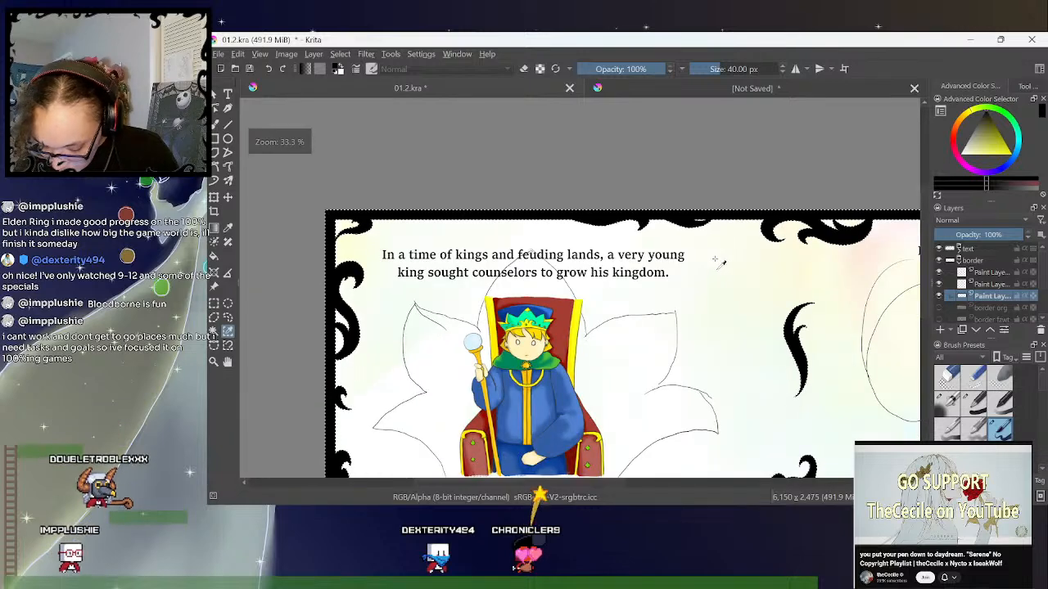
{"action": "key", "text": "minus"}
{"action": "key", "text": "minus"}
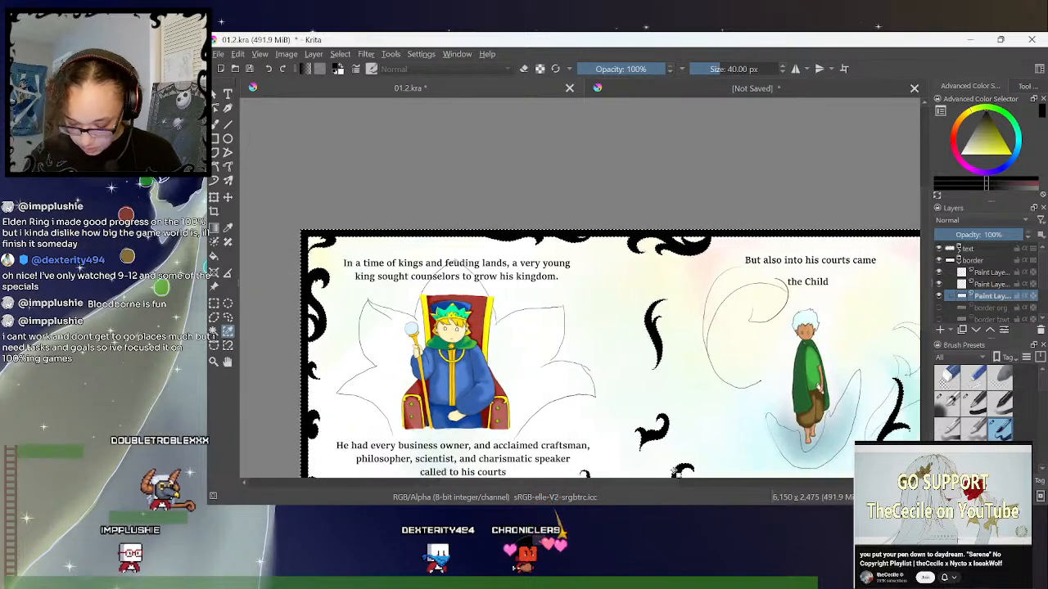
{"action": "left_click_drag", "start_coordinate": [924, 256], "coordinate": [927, 272]}
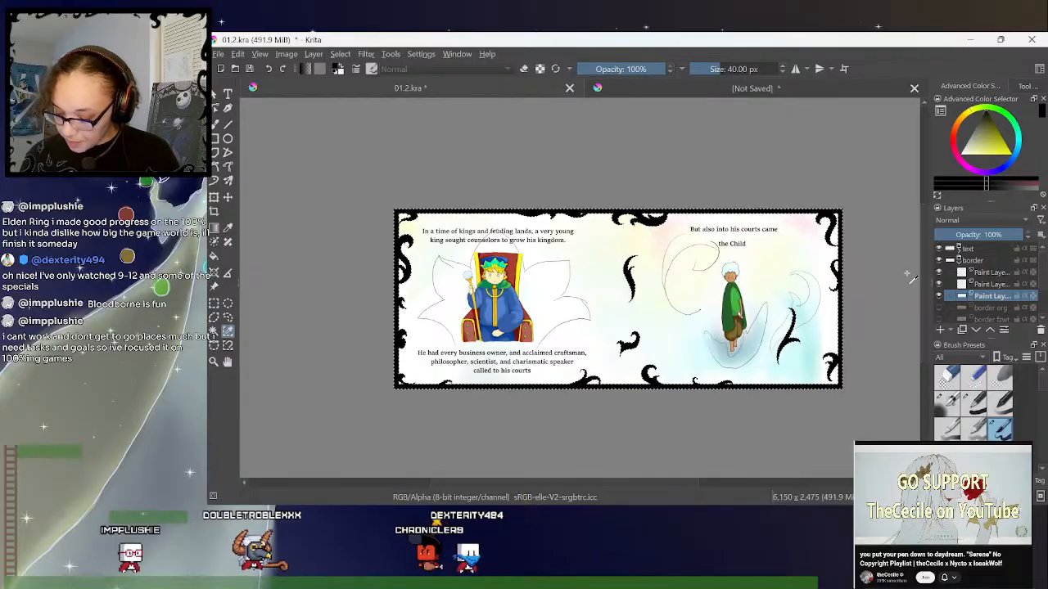
- On the empty layer directly above the black border, set up Airbrush Soft with golden yellow sampled from the border org layer, shown as reference
{"action": "left_click", "coordinate": [990, 284]}
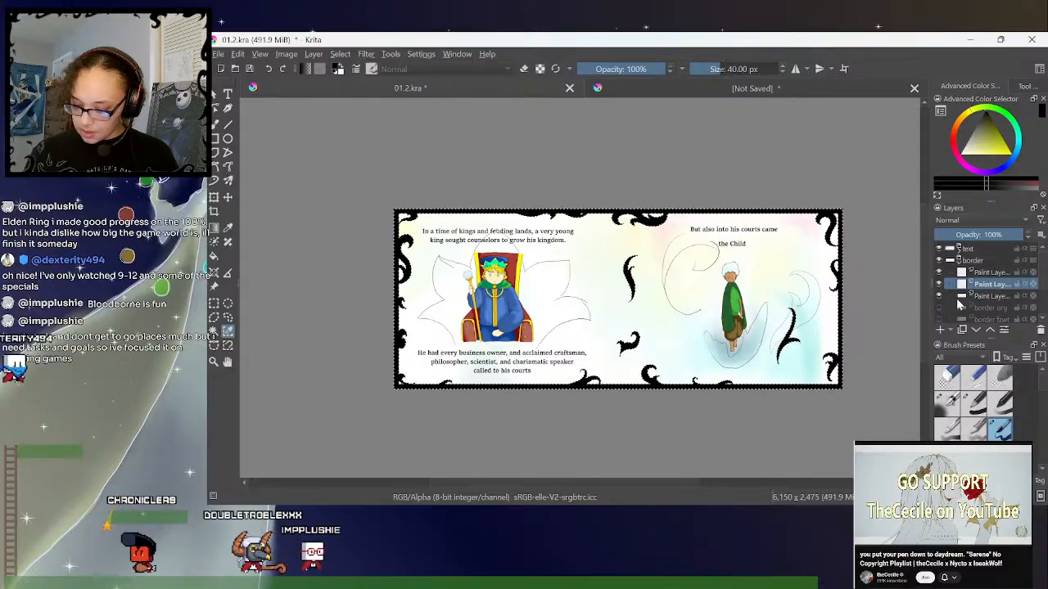
{"action": "left_click", "coordinate": [939, 307]}
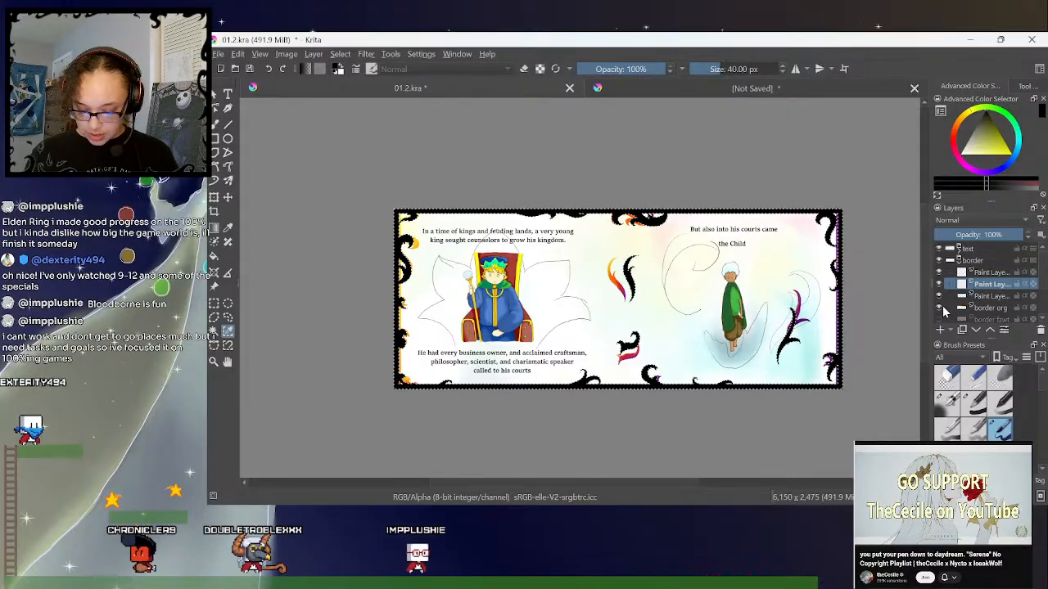
{"action": "left_click", "coordinate": [228, 226]}
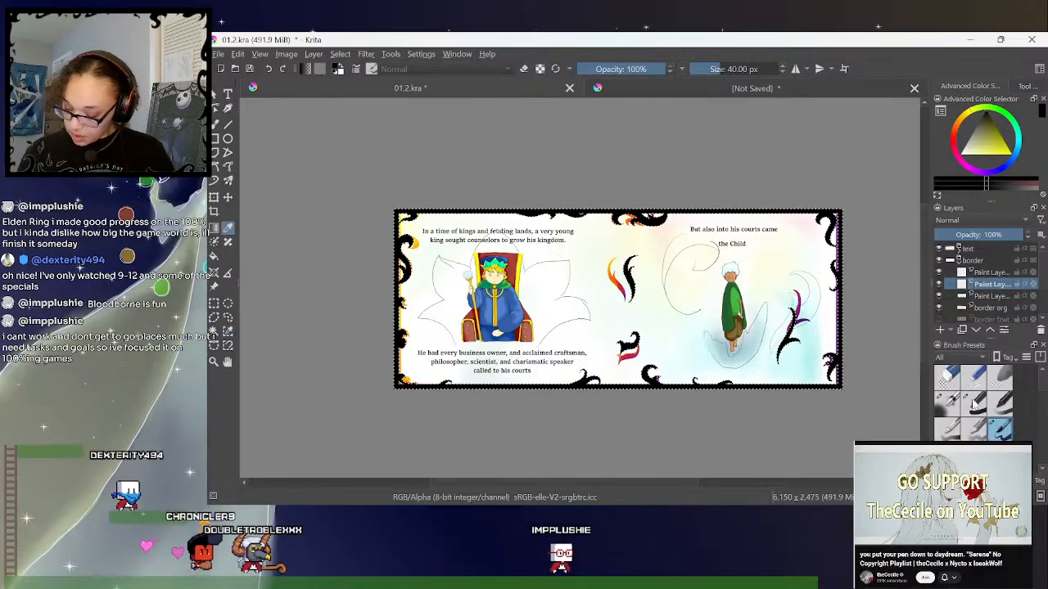
{"action": "left_click", "coordinate": [947, 401]}
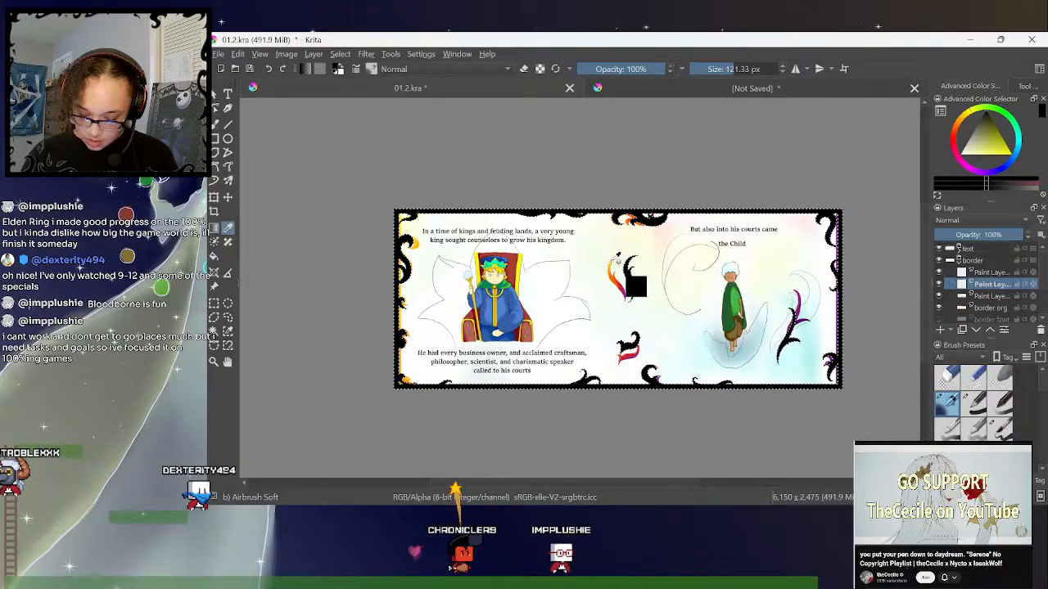
{"action": "left_click", "coordinate": [616, 263]}
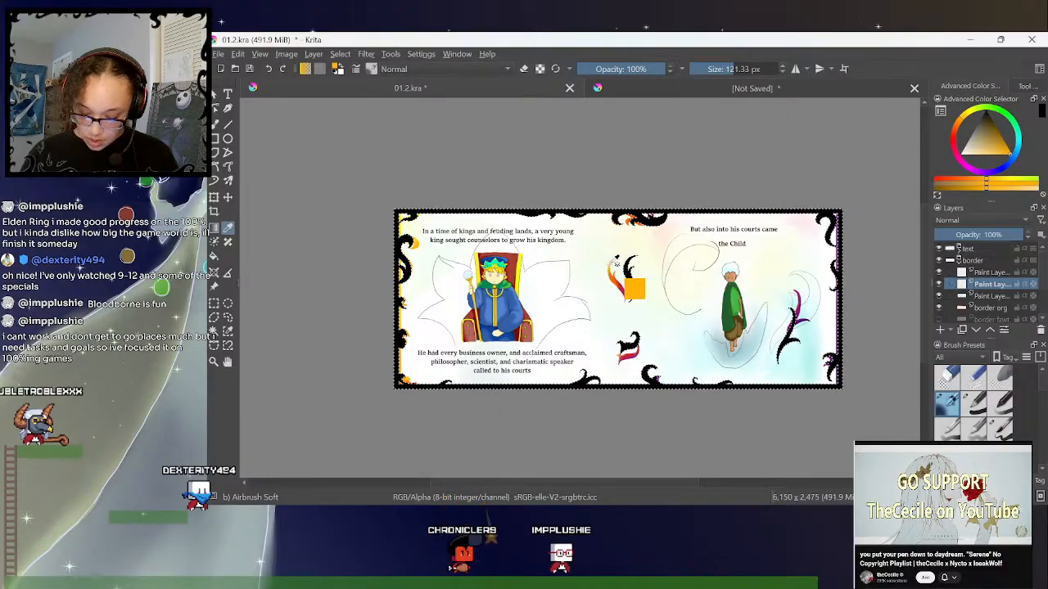
{"action": "left_click", "coordinate": [423, 234]}
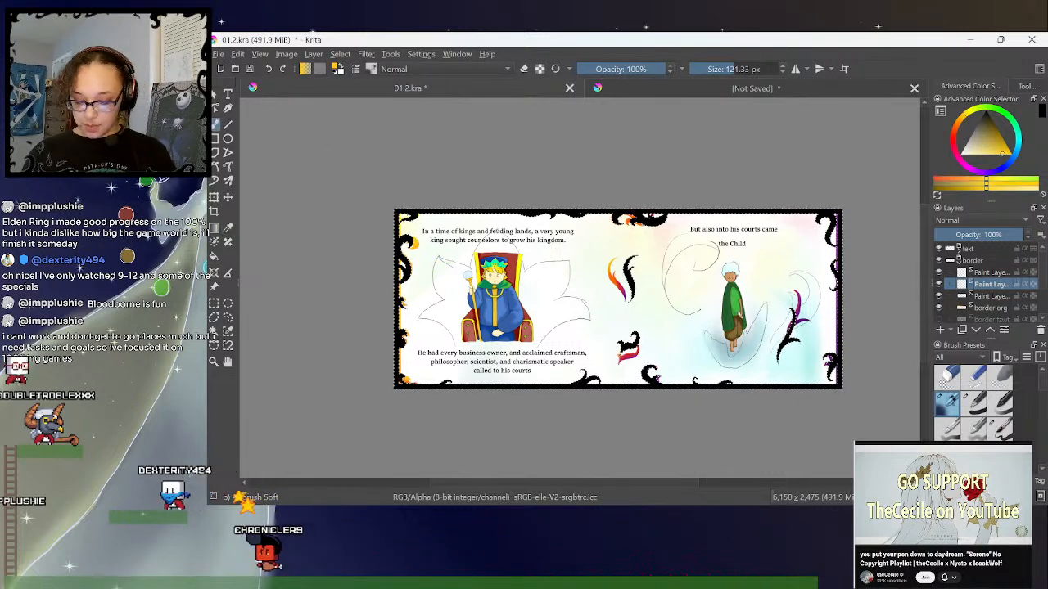
- Paint the selected border around the king's page golden yellow blending into orange, using a brush size of 266.56 px
{"action": "left_click_drag", "start_coordinate": [741, 68], "coordinate": [758, 65]}
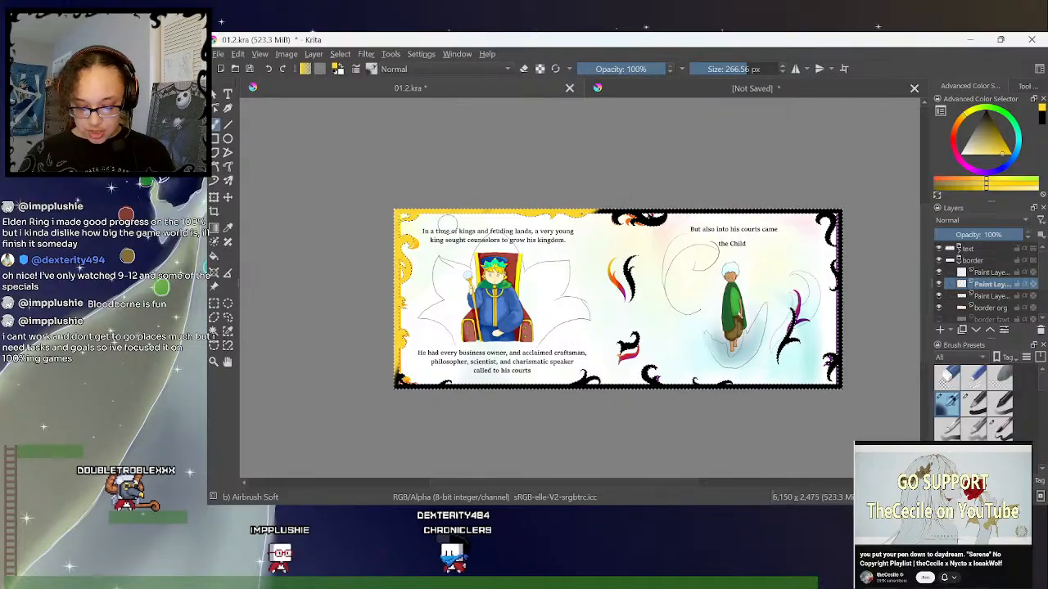
{"action": "left_click", "coordinate": [961, 125]}
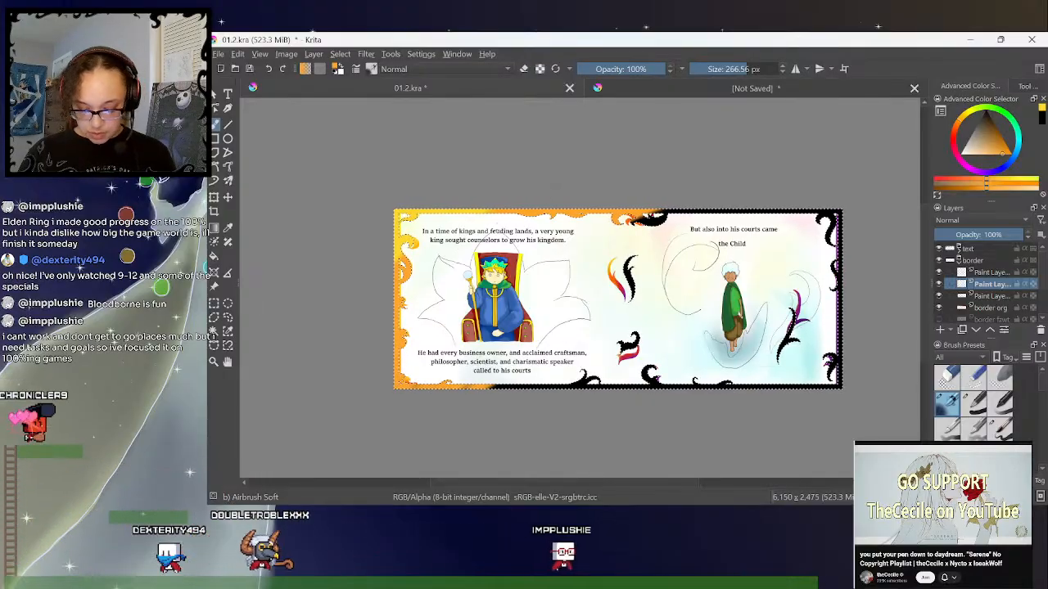
{"action": "left_click", "coordinate": [1038, 121]}
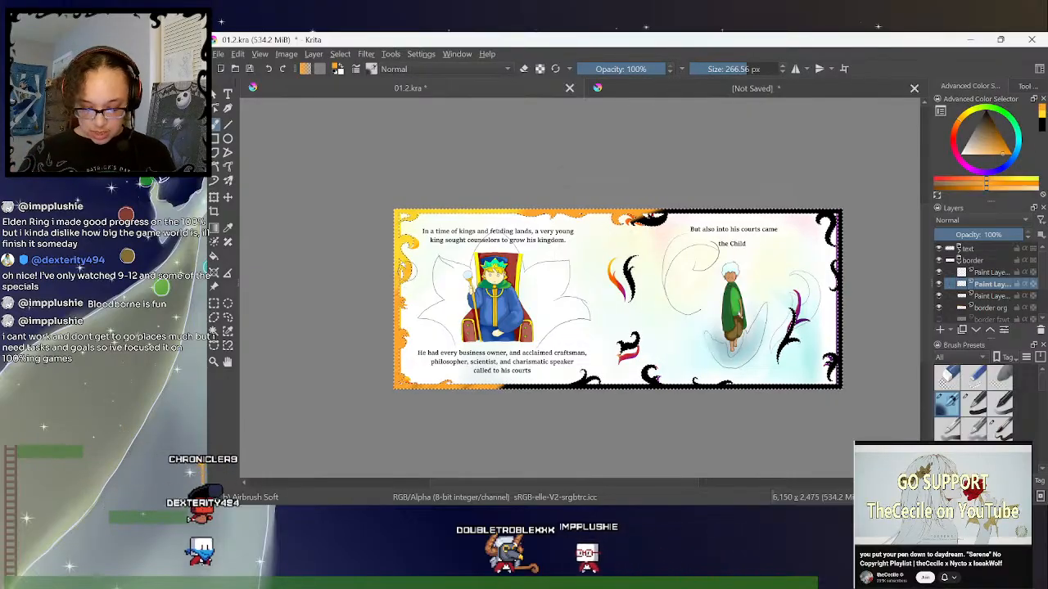
{"action": "left_click", "coordinate": [1038, 113]}
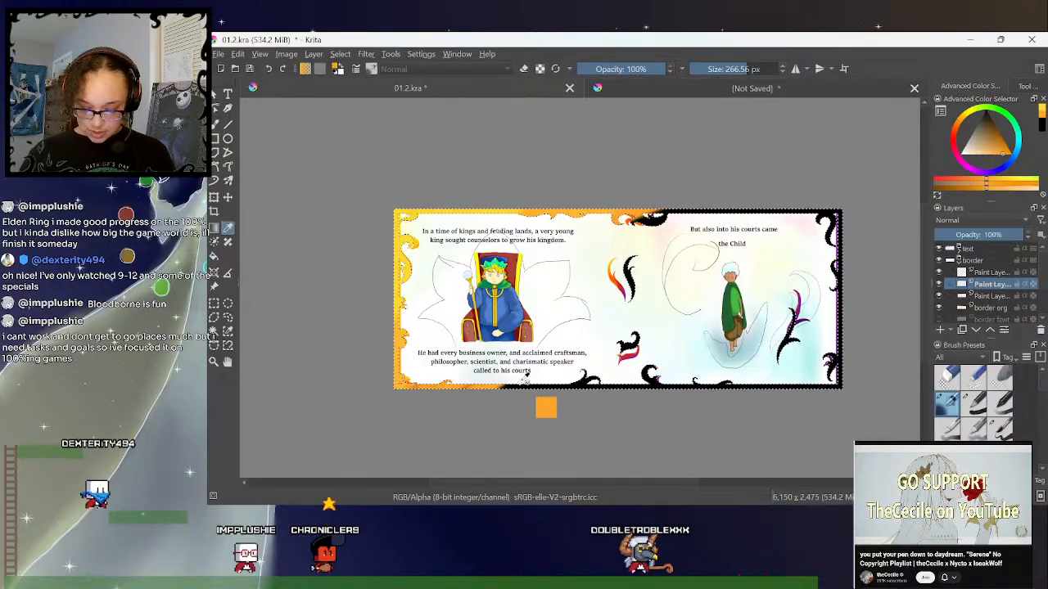
- Sample red-orange from the central flame ornament and paint it over the middle ornaments and the adjoining top and bottom border, blending with lighter orange
{"action": "left_click", "coordinate": [620, 279]}
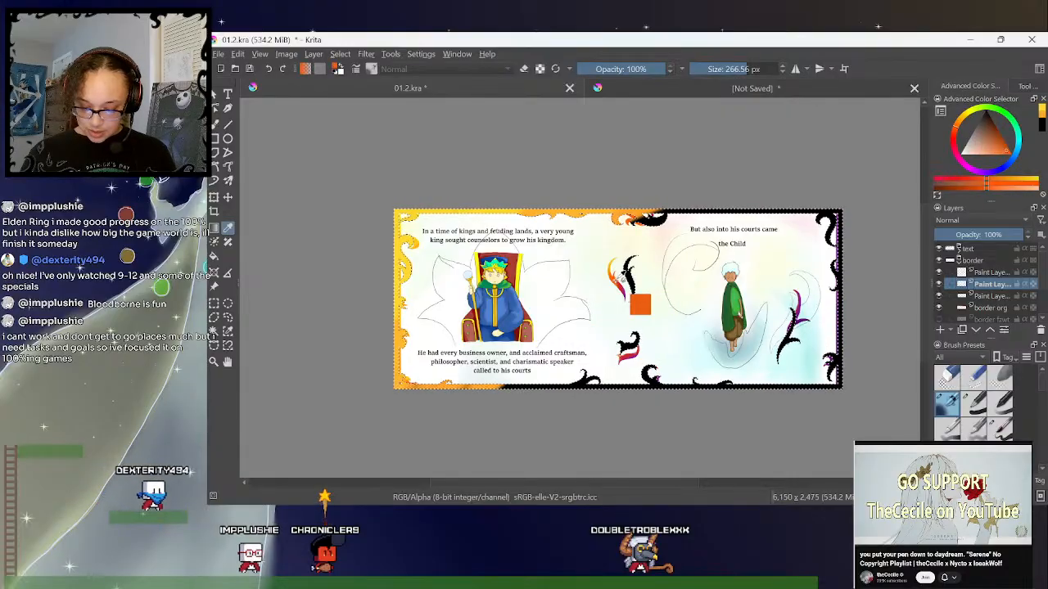
{"action": "left_click", "coordinate": [618, 280]}
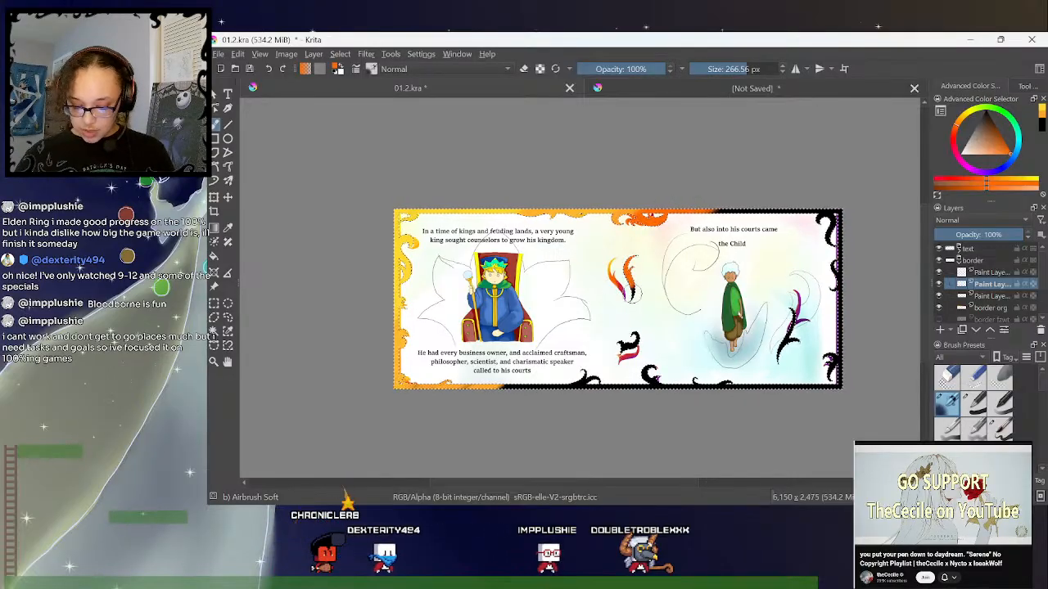
{"action": "mouse_move", "coordinate": [634, 334]}
{"action": "left_mouse_down"}
{"action": "mouse_move", "coordinate": [582, 380]}
{"action": "mouse_move", "coordinate": [522, 383]}
{"action": "left_mouse_up"}
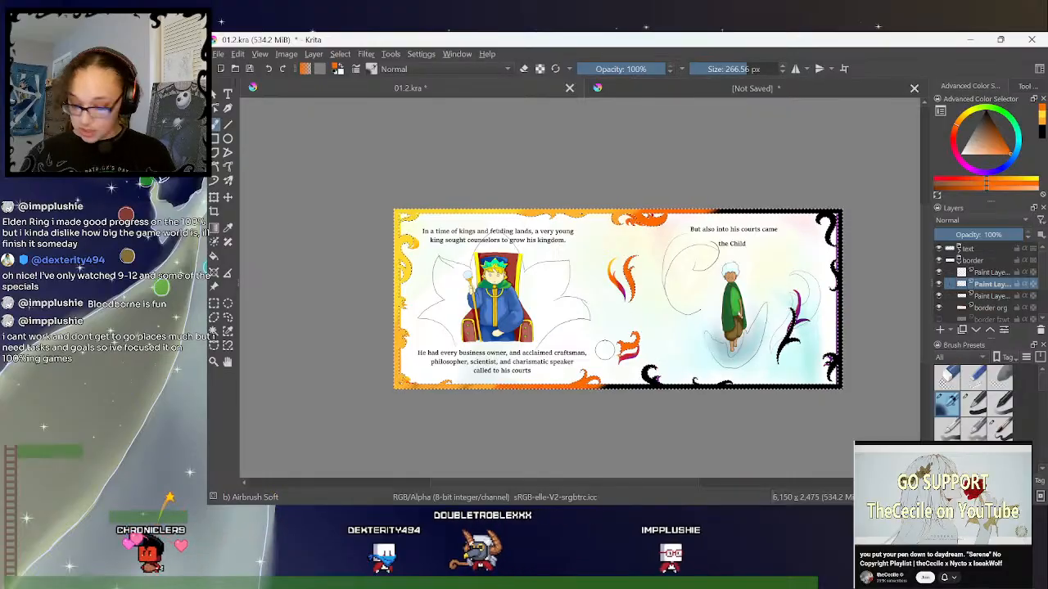
{"action": "left_click", "coordinate": [1042, 123]}
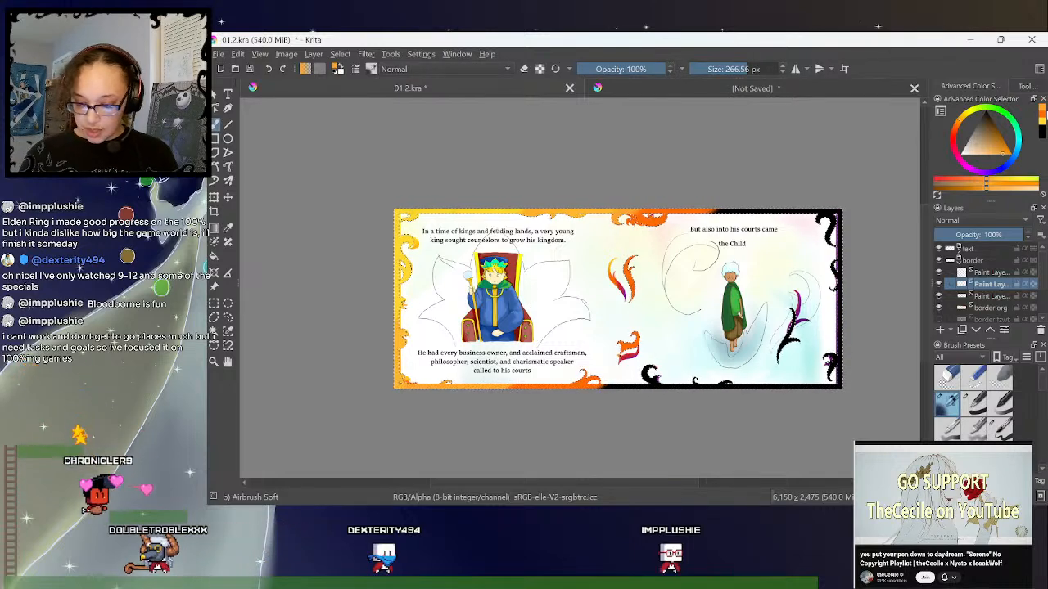
- Sample crimson from the central ornament and airbrush it along the top and bottom border at the start of the Child's page
{"action": "left_click", "coordinate": [231, 230]}
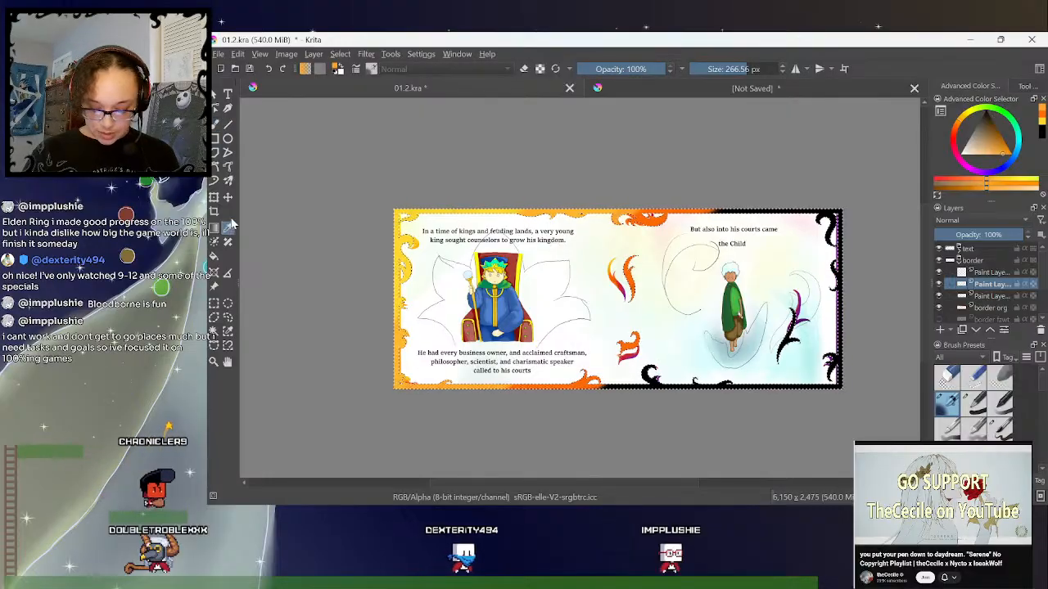
{"action": "left_click", "coordinate": [626, 282]}
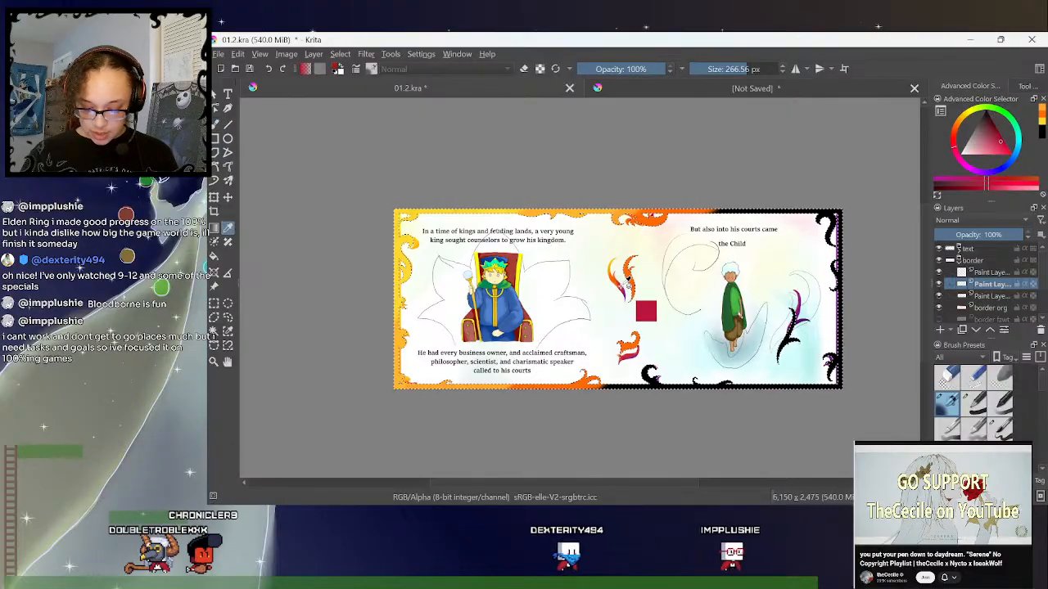
{"action": "left_click", "coordinate": [218, 123]}
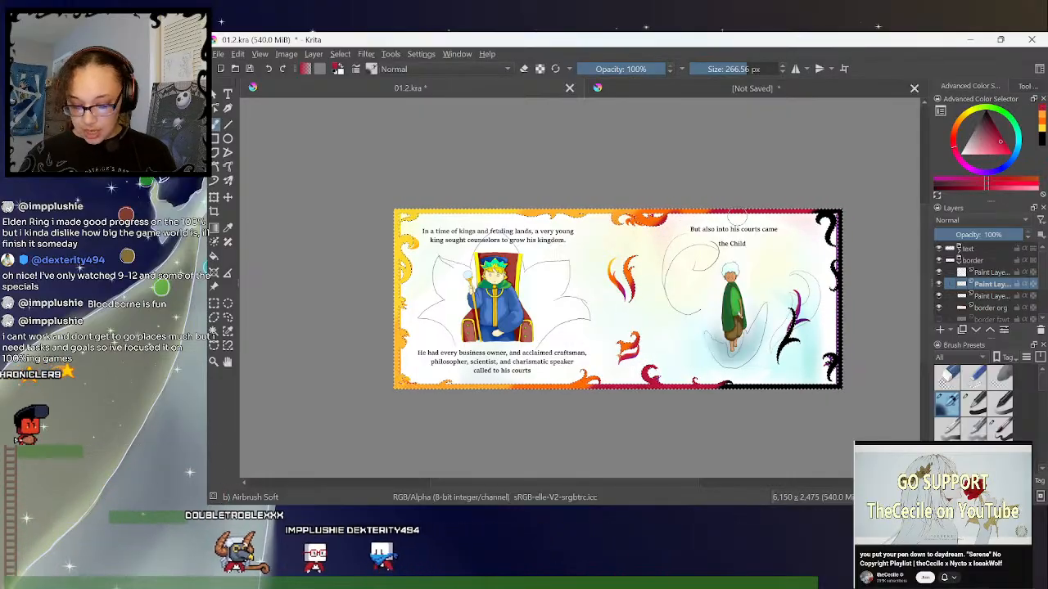
- Sample violet from the tip of the central flame ornament and airbrush it over the Child page's outer border, side ornament and lower edge
{"action": "left_click", "coordinate": [655, 220], "text": "ctrl"}
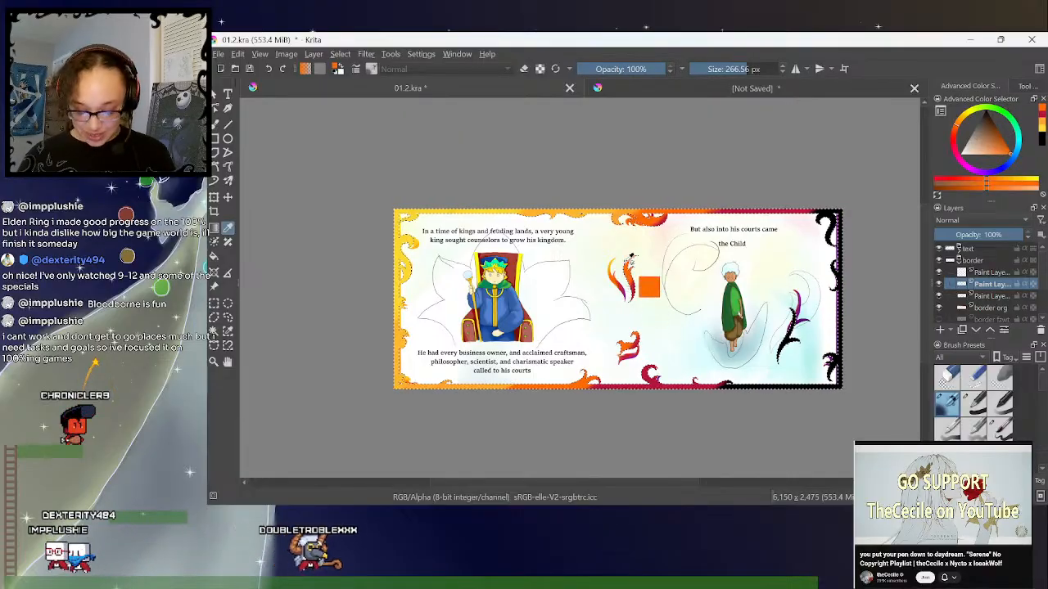
{"action": "left_click", "coordinate": [628, 295]}
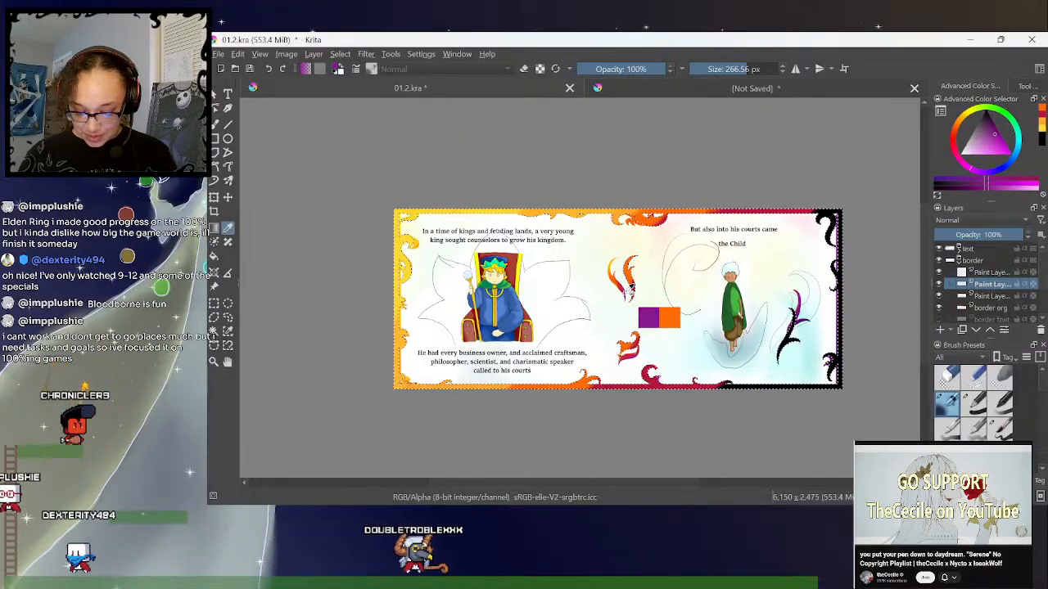
{"action": "left_click", "coordinate": [629, 291]}
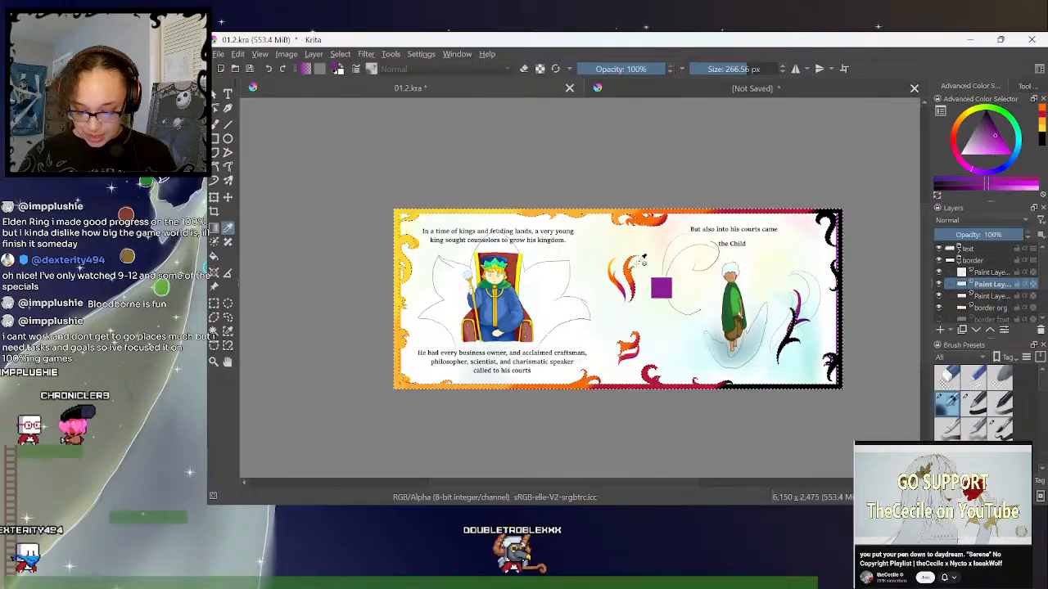
{"action": "key", "text": "b"}
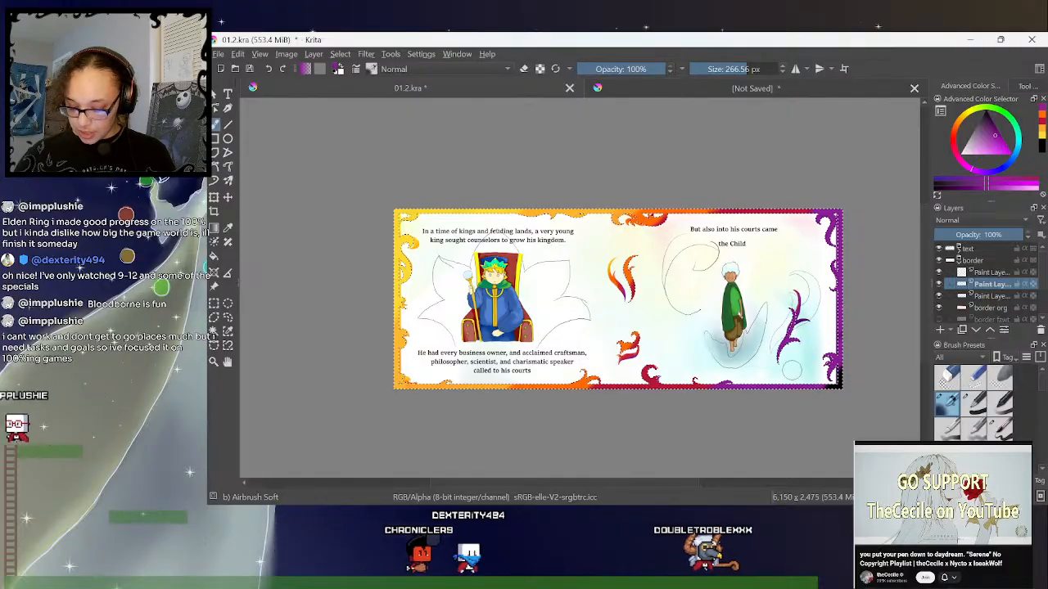
- Sample dark purple from the ornament beside the Child and airbrush it over the lower outer corner of the Child's page
{"action": "left_click", "coordinate": [228, 226]}
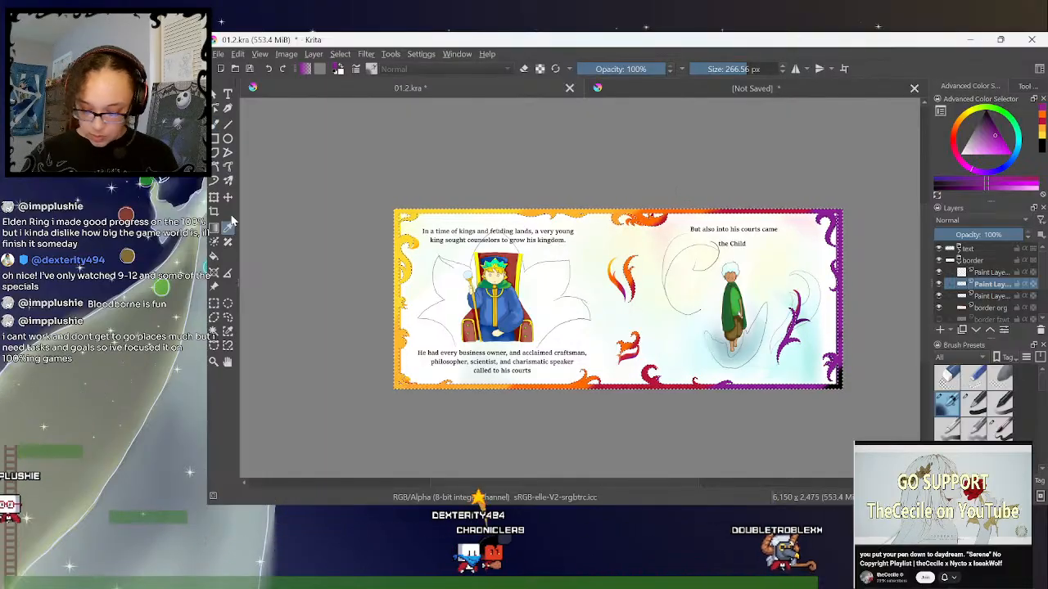
{"action": "left_click", "coordinate": [805, 320]}
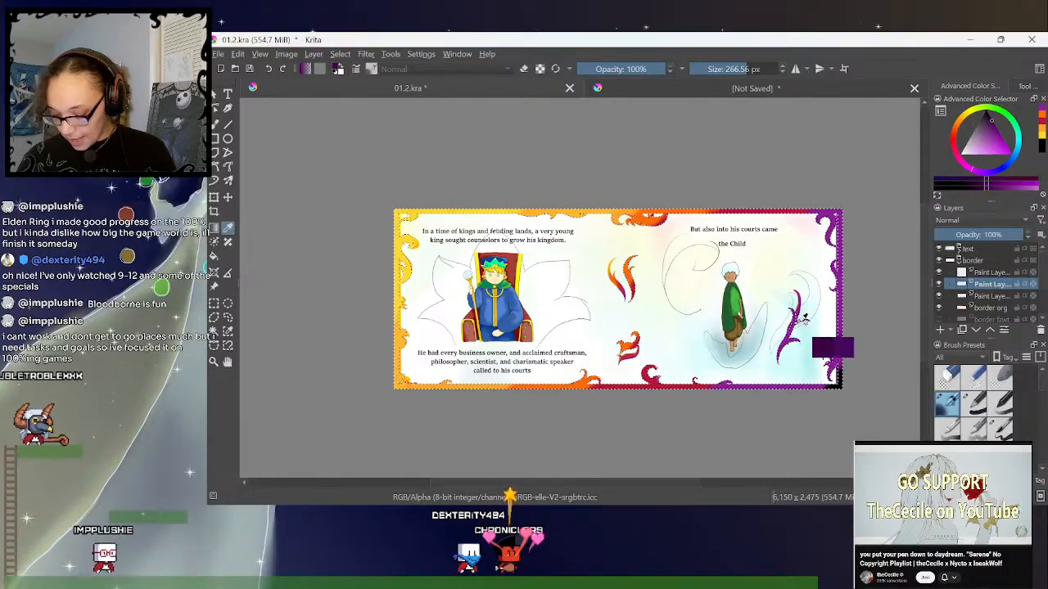
{"action": "left_click", "coordinate": [802, 320]}
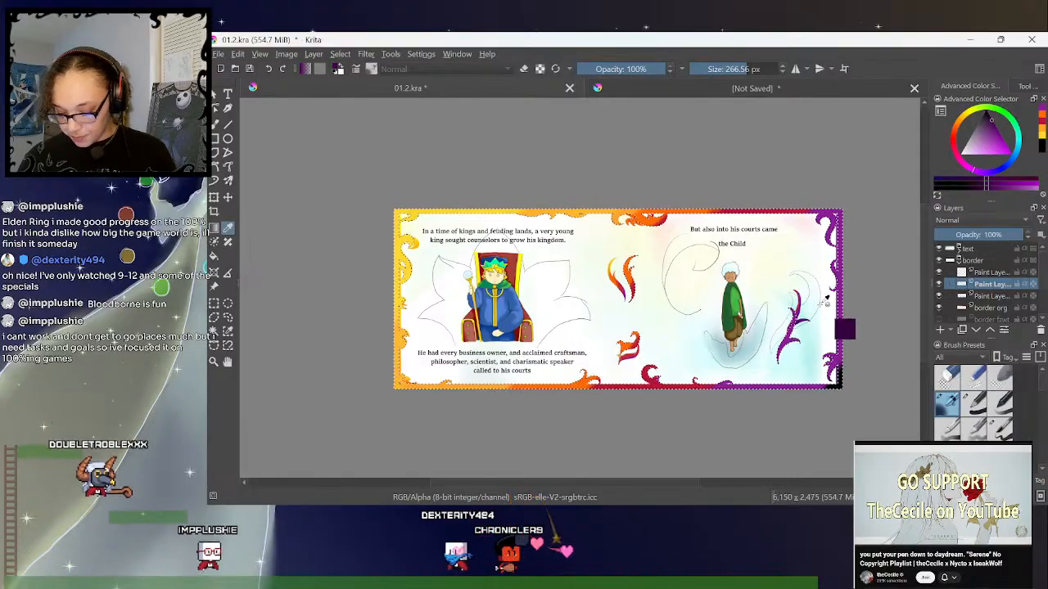
{"action": "key", "text": "ctrl+plus"}
{"action": "left_click_drag", "start_coordinate": [672, 483], "coordinate": [734, 485]}
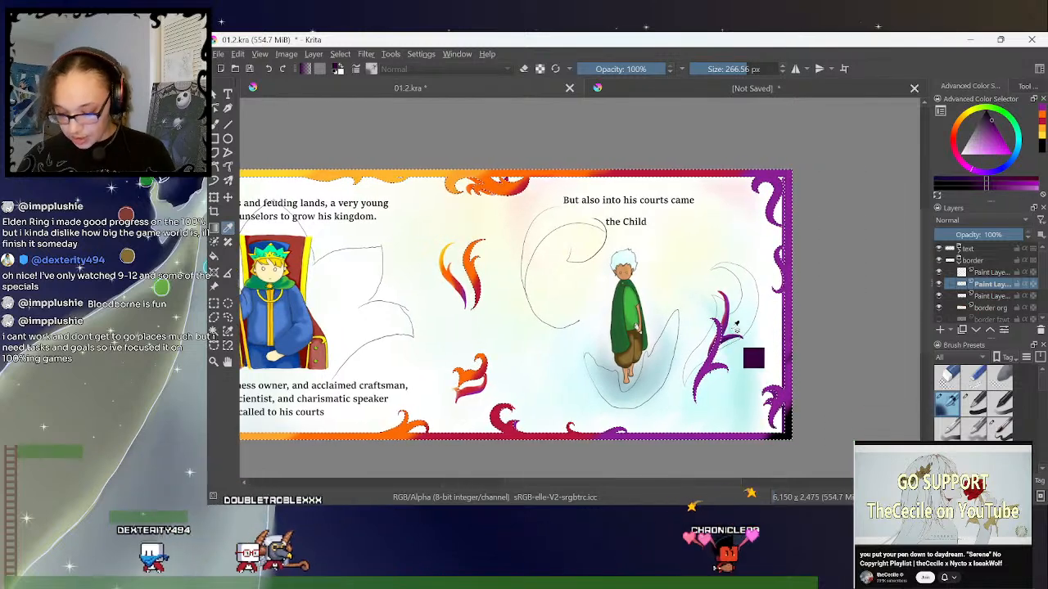
{"action": "left_click", "coordinate": [219, 122]}
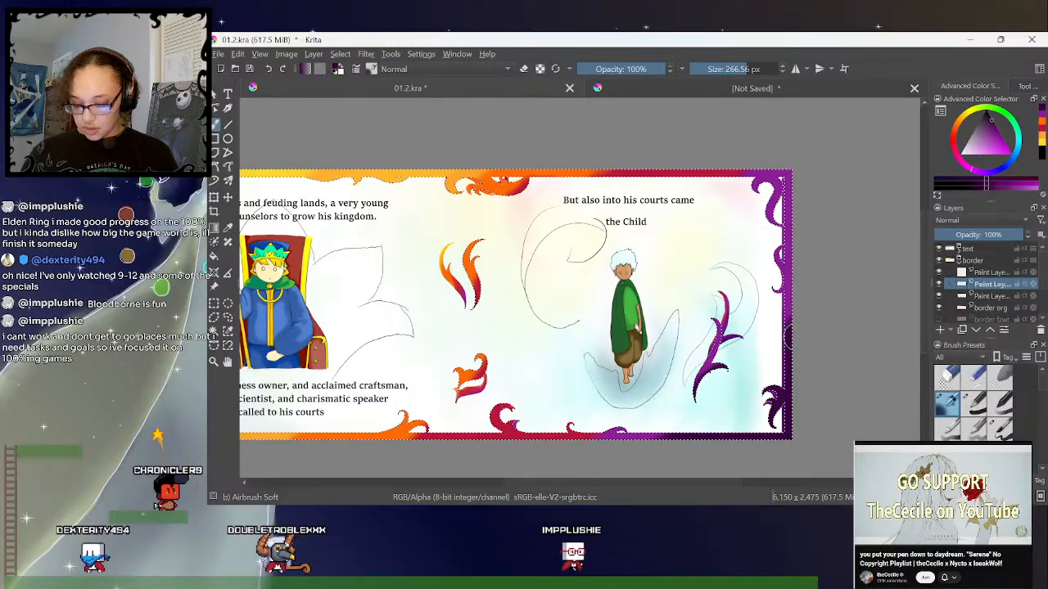
- Choose a lighter violet and blend it along the outer edge of the Child's page into the dark purple
{"action": "left_click_drag", "start_coordinate": [629, 484], "coordinate": [619, 484]}
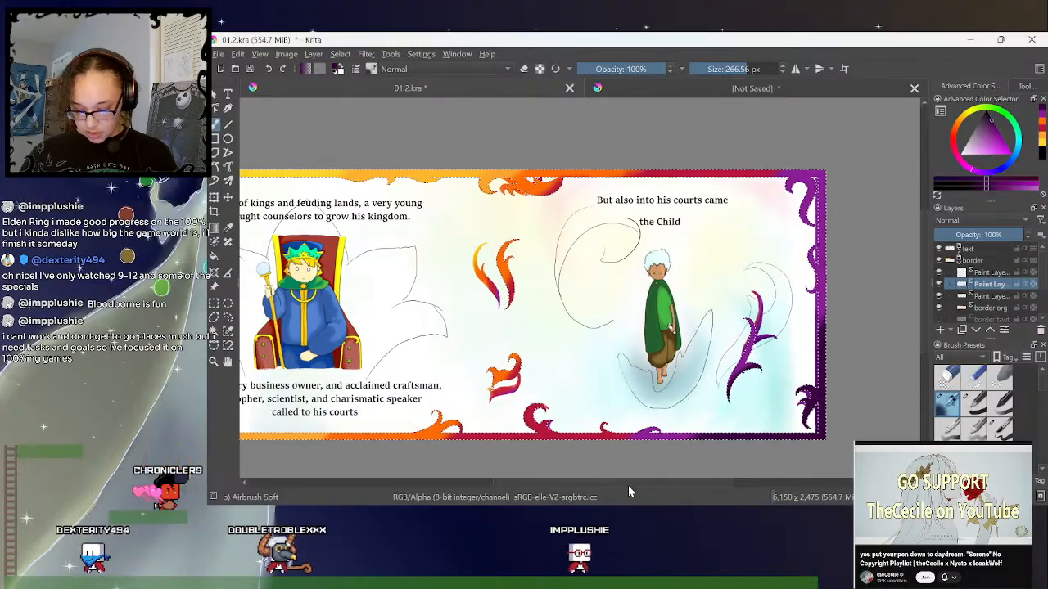
{"action": "left_click_drag", "start_coordinate": [925, 268], "coordinate": [926, 295]}
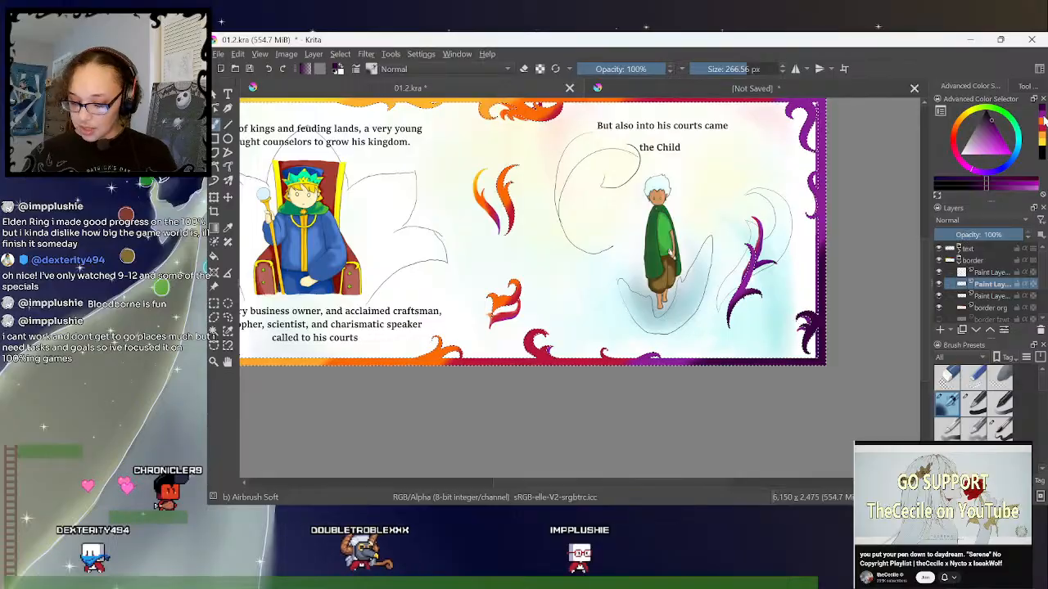
{"action": "left_click", "coordinate": [996, 136]}
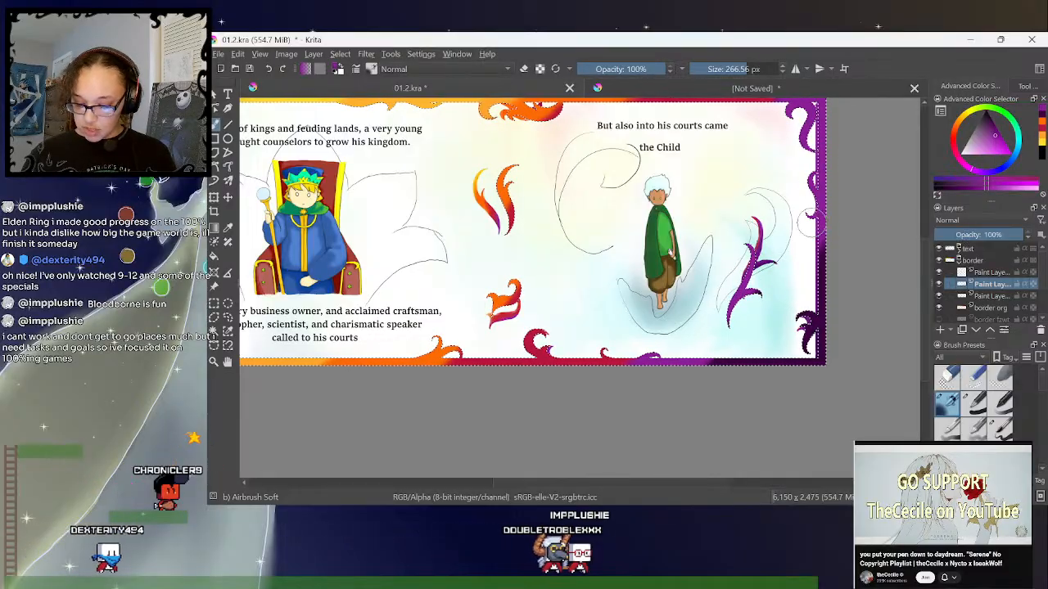
{"action": "left_click_drag", "start_coordinate": [823, 237], "coordinate": [824, 257]}
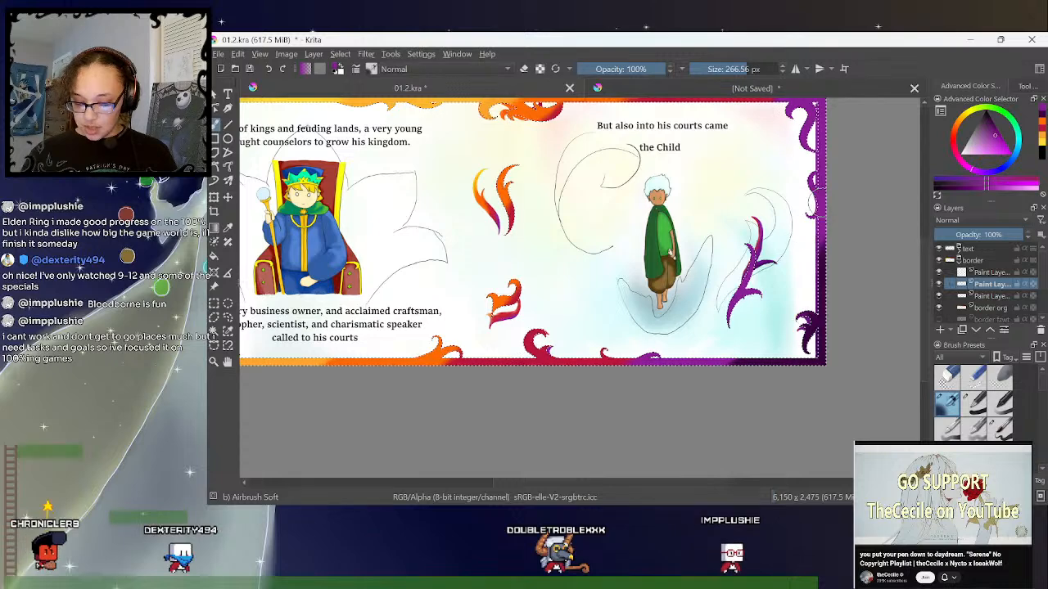
- Touch up the colour transitions along the spread's border with the recently used golden orange and crimson
{"action": "key", "text": "minus"}
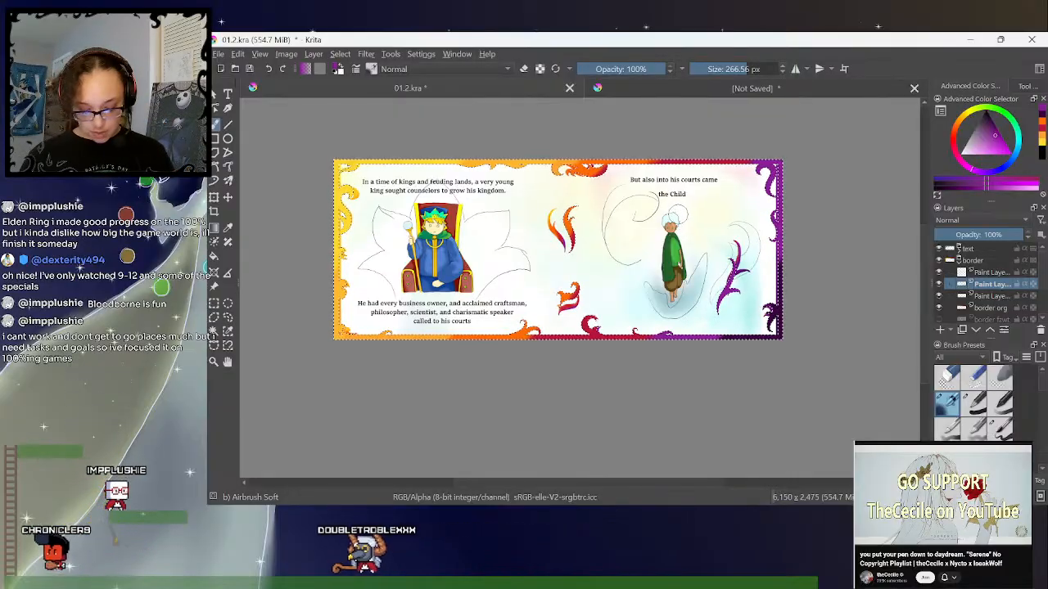
{"action": "left_click", "coordinate": [1042, 137]}
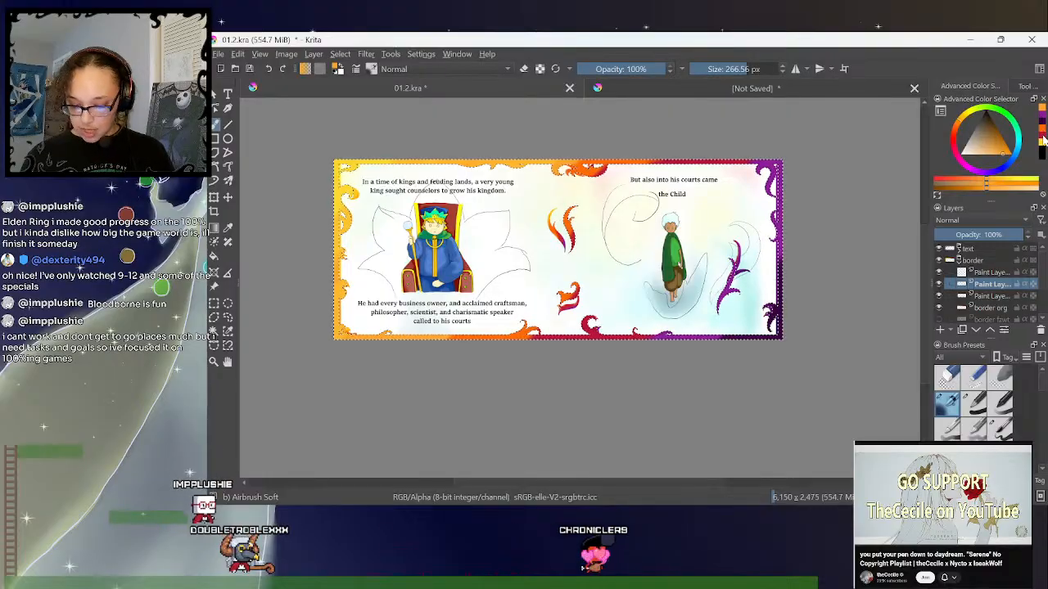
{"action": "left_click", "coordinate": [1040, 139]}
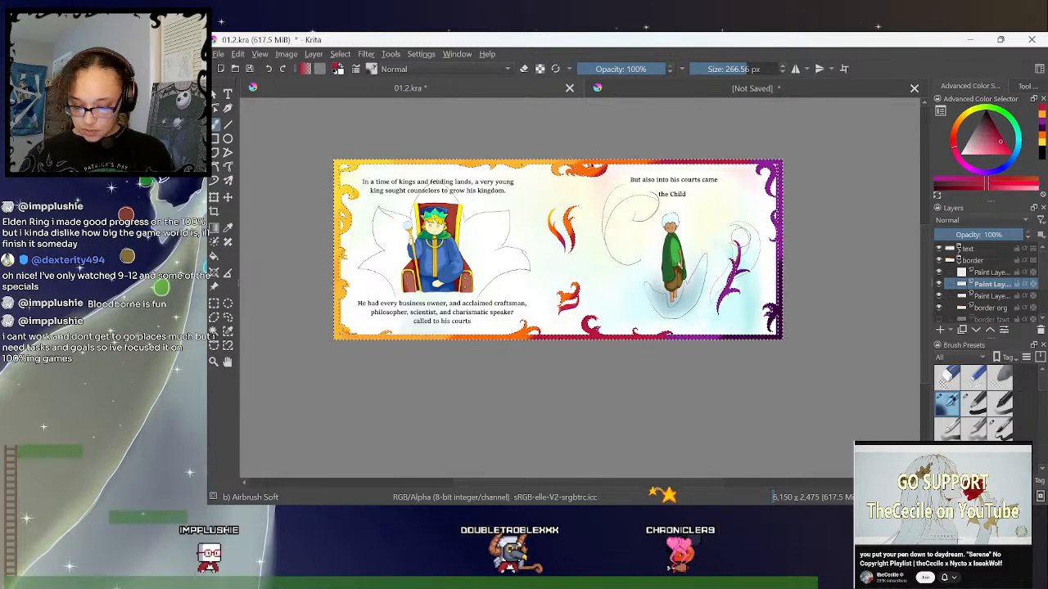
- Hide the border org layer and make the empty paint layer above the recoloured border active
{"action": "left_click", "coordinate": [1022, 136]}
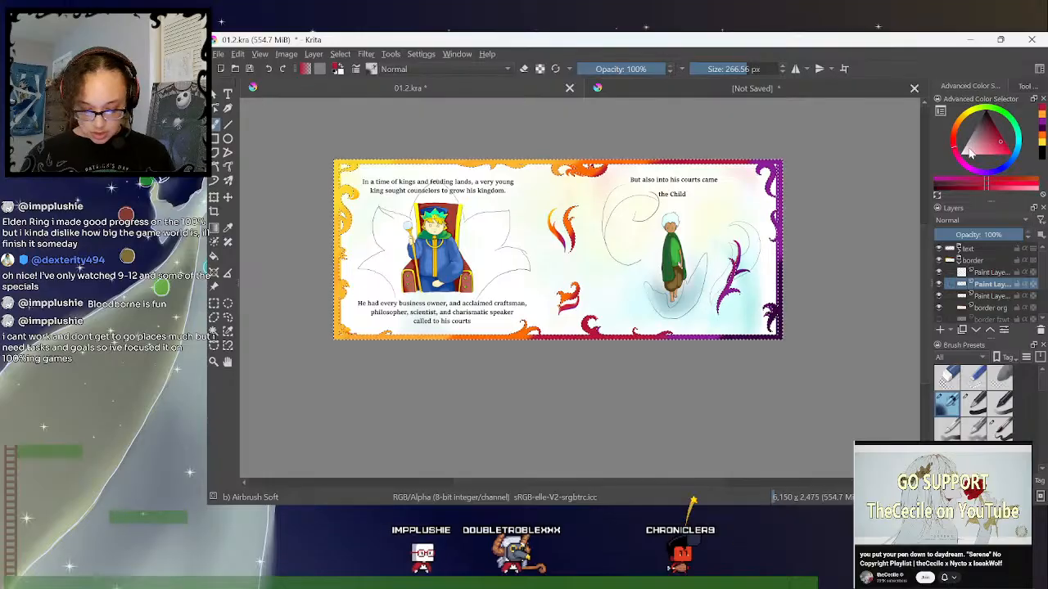
{"action": "left_click", "coordinate": [940, 308]}
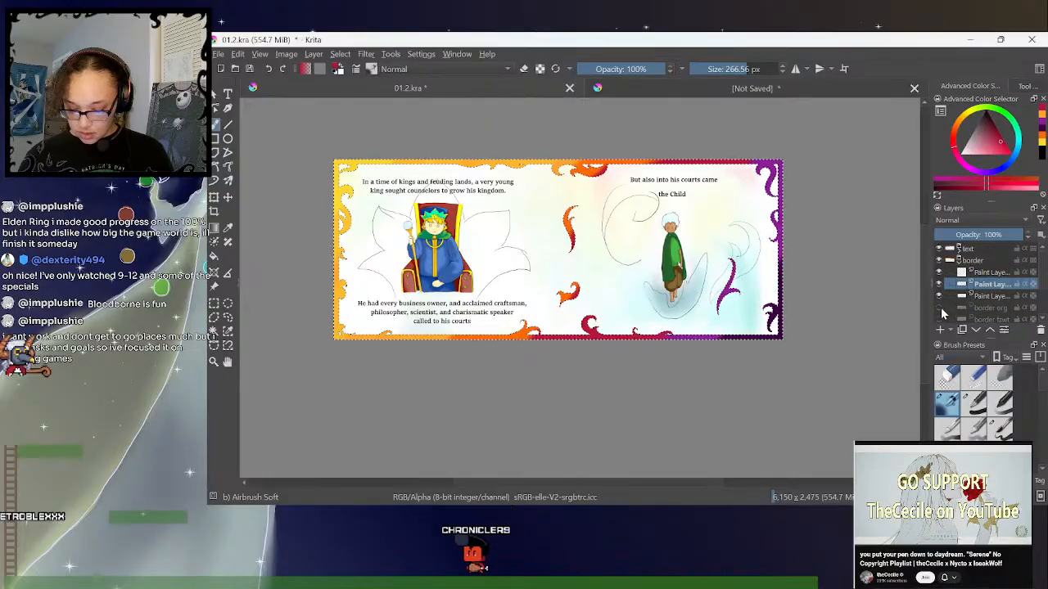
{"action": "left_click", "coordinate": [986, 275]}
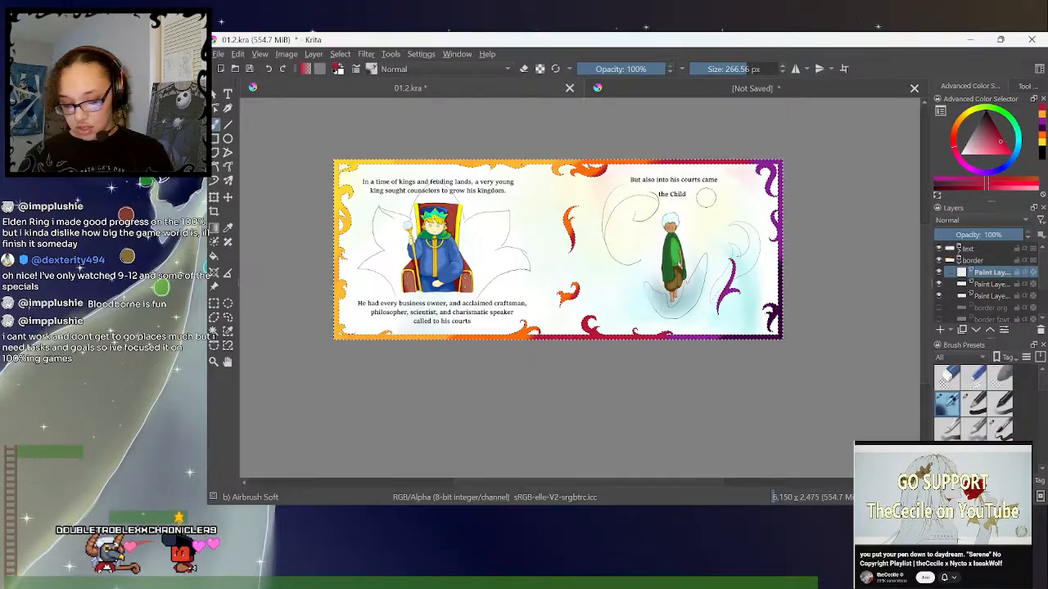
- Choose the Pixel Art Dithering brush preset and set its size to 47.21 px
{"action": "left_click_drag", "start_coordinate": [1045, 386], "coordinate": [1045, 429]}
{"action": "left_click", "coordinate": [973, 407]}
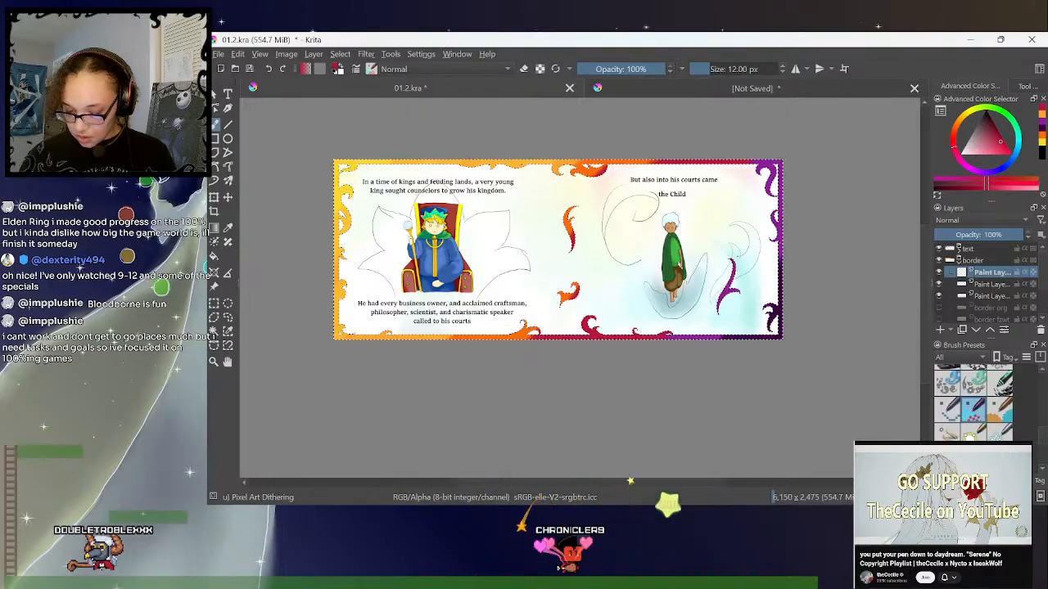
{"action": "left_click", "coordinate": [721, 69]}
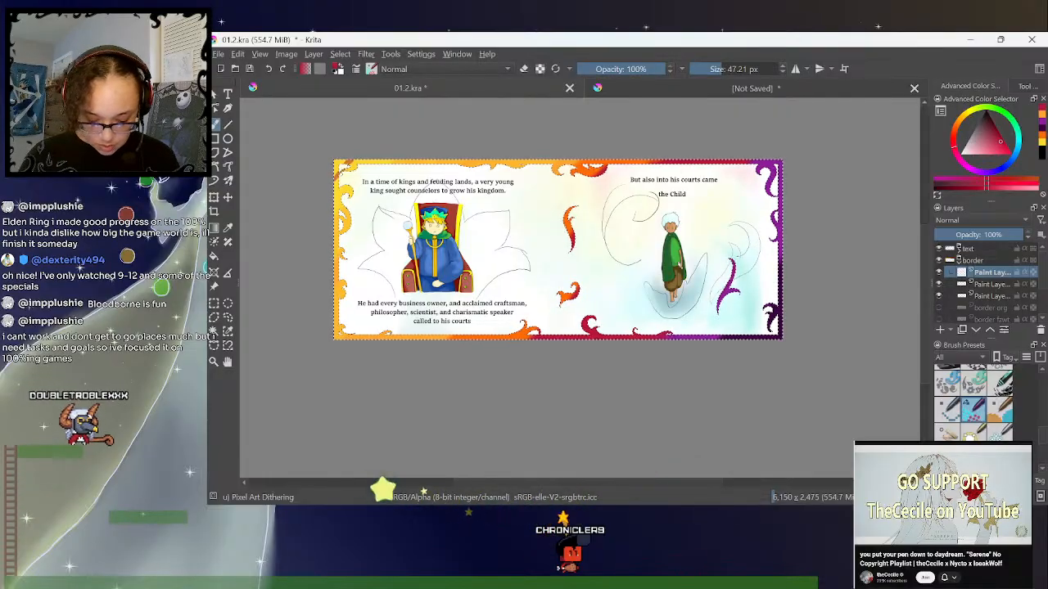
- Reselect the dithering brush for the king's page's upper outer corner and adjust its size to 77.18 px
{"action": "key", "text": "ctrl+plus"}
{"action": "key", "text": "ctrl+plus"}
{"action": "key", "text": "ctrl+plus"}
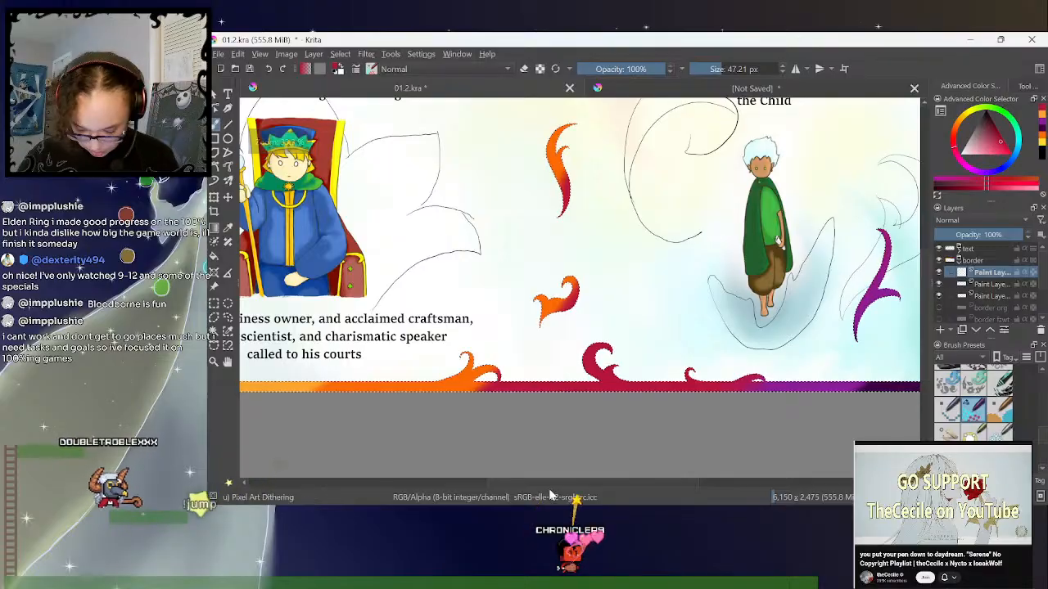
{"action": "left_click_drag", "start_coordinate": [524, 485], "coordinate": [476, 485]}
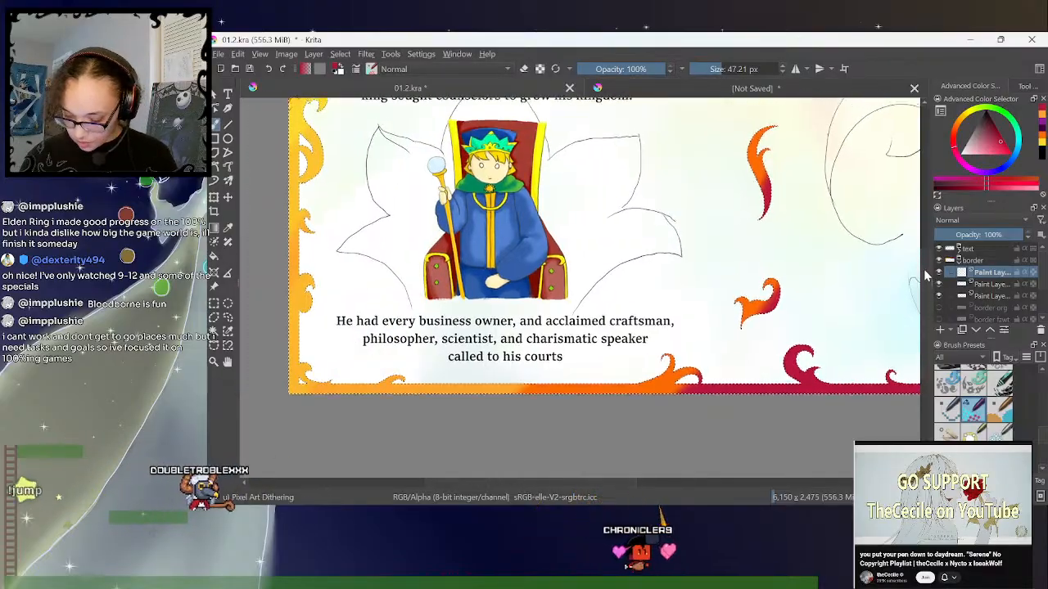
{"action": "left_click_drag", "start_coordinate": [926, 272], "coordinate": [926, 191]}
{"action": "left_click_drag", "start_coordinate": [480, 484], "coordinate": [436, 487]}
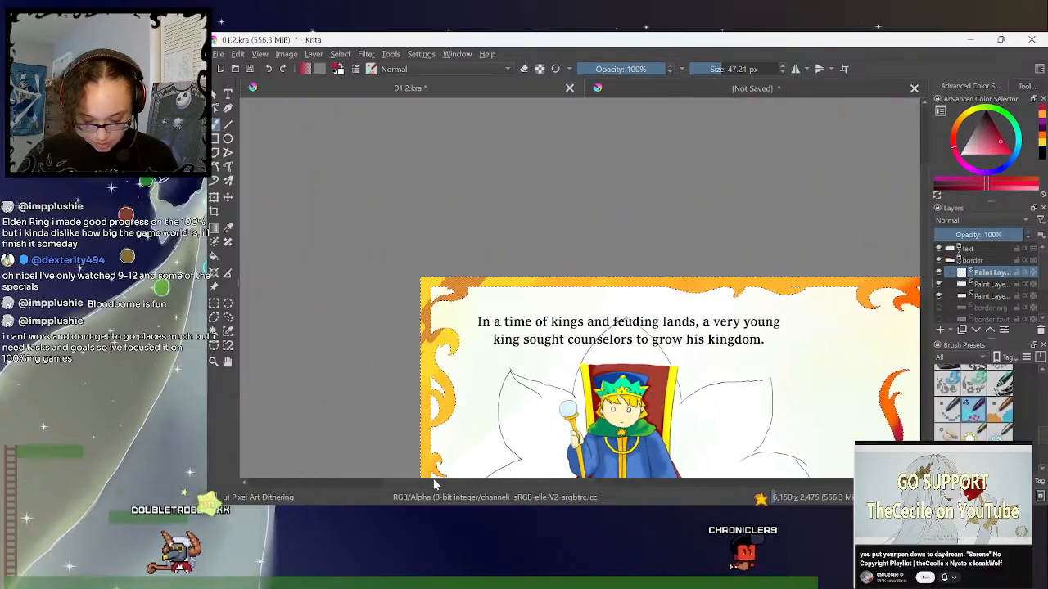
{"action": "key", "text": "ctrl+plus"}
{"action": "key", "text": "ctrl+plus"}
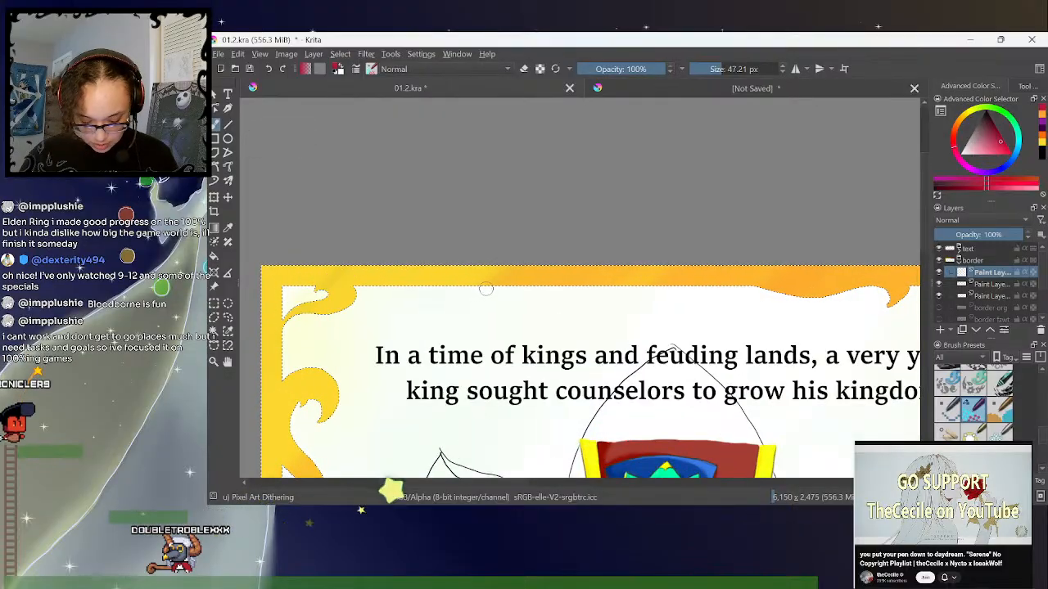
{"action": "left_click", "coordinate": [959, 413]}
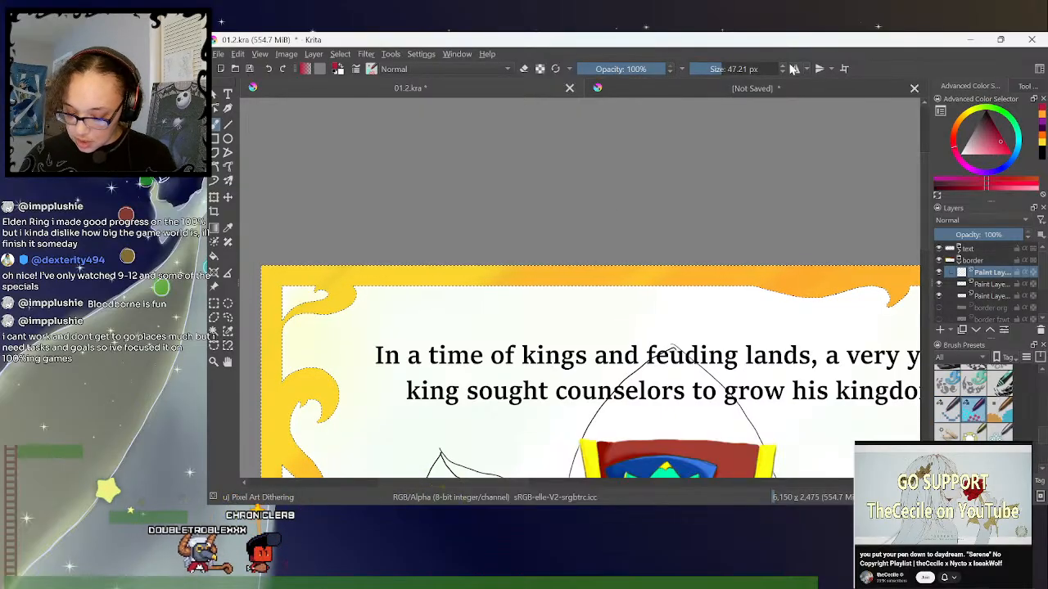
{"action": "left_click", "coordinate": [729, 74]}
{"action": "left_click_drag", "start_coordinate": [729, 78], "coordinate": [731, 80]}
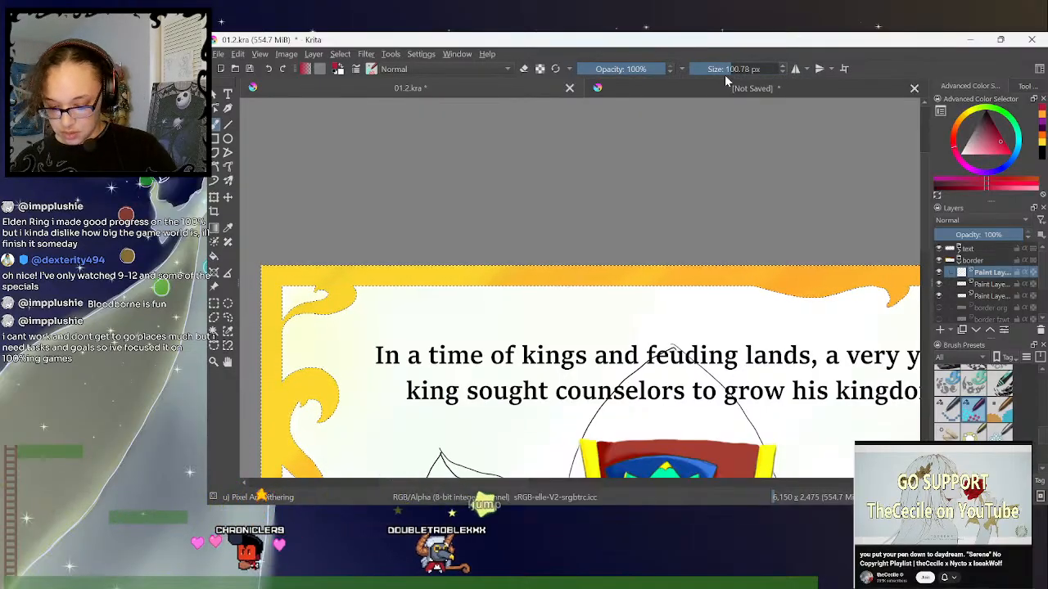
{"action": "left_click_drag", "start_coordinate": [728, 69], "coordinate": [726, 71]}
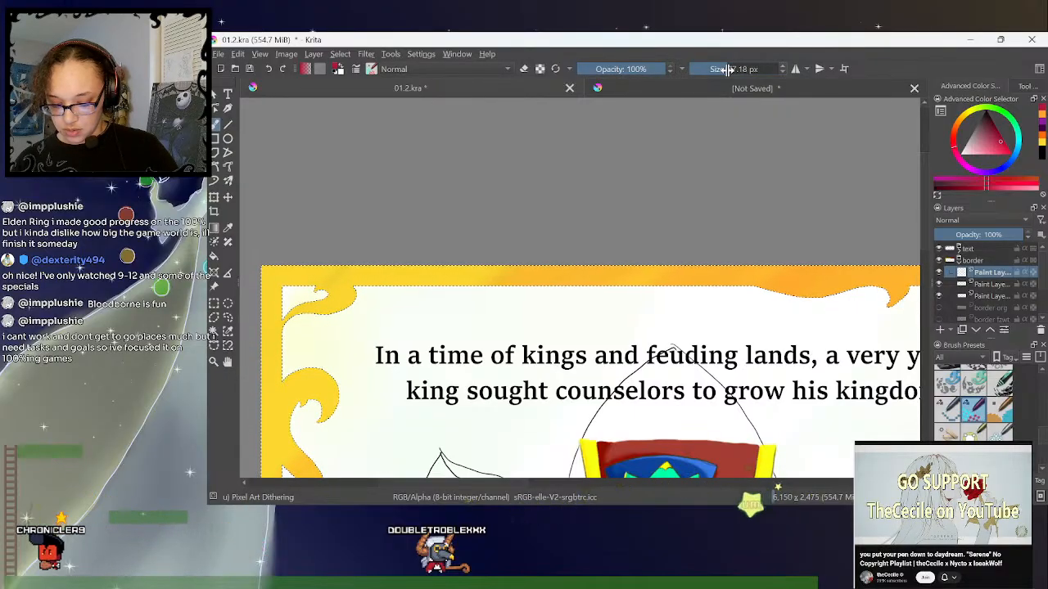
- Try dithering crimson along the king's page's top border with brush sizes of 50, 129 and 140 px
{"action": "right_click", "coordinate": [727, 71]}
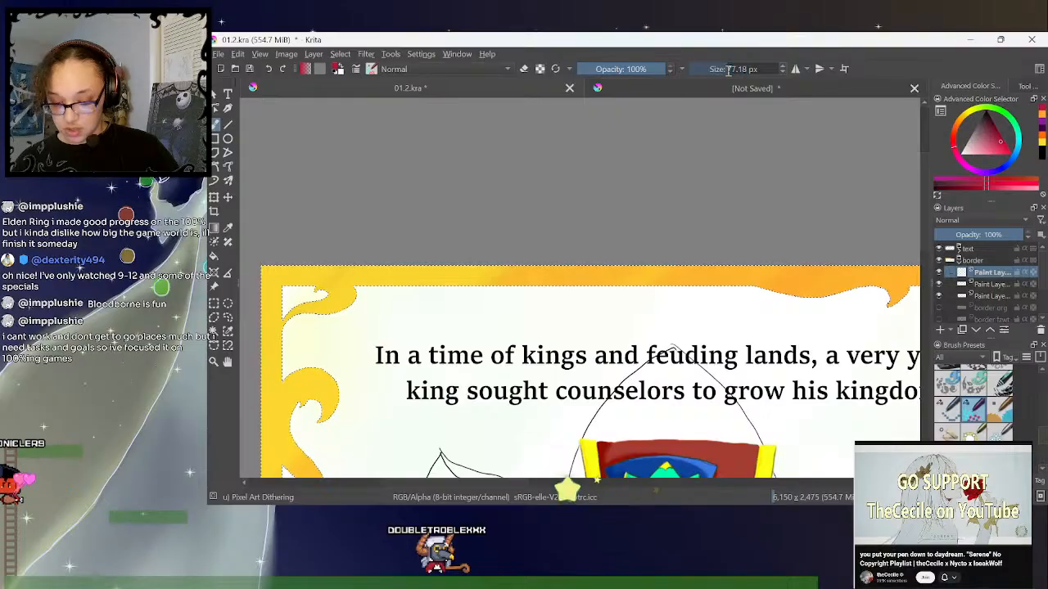
{"action": "key", "text": "BackSpace"}
{"action": "key", "text": "BackSpace"}
{"action": "key", "text": "BackSpace"}
{"action": "key", "text": "BackSpace"}
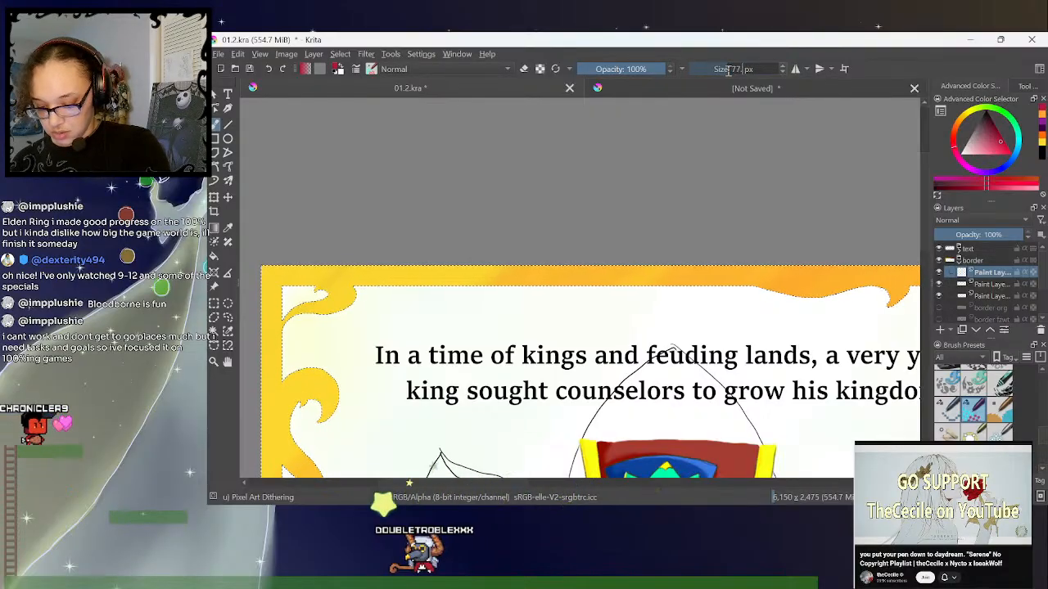
{"action": "type", "text": "50"}
{"action": "key", "text": "Return"}
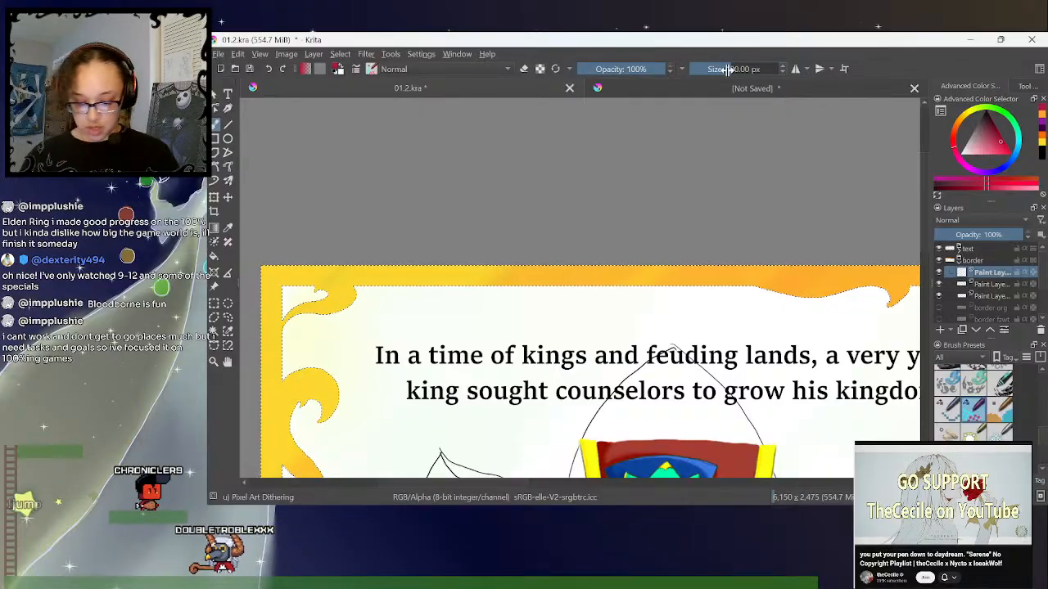
{"action": "mouse_move", "coordinate": [290, 264]}
{"action": "left_mouse_down"}
{"action": "mouse_move", "coordinate": [254, 314]}
{"action": "mouse_move", "coordinate": [327, 274]}
{"action": "mouse_move", "coordinate": [274, 332]}
{"action": "mouse_move", "coordinate": [376, 274]}
{"action": "left_mouse_up"}
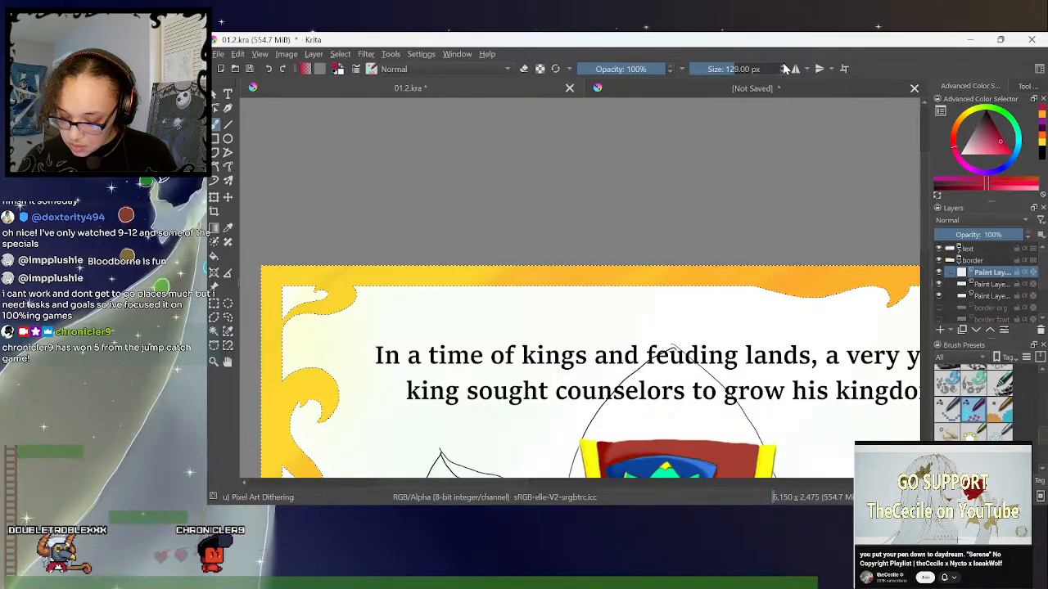
{"action": "left_click", "coordinate": [784, 65]}
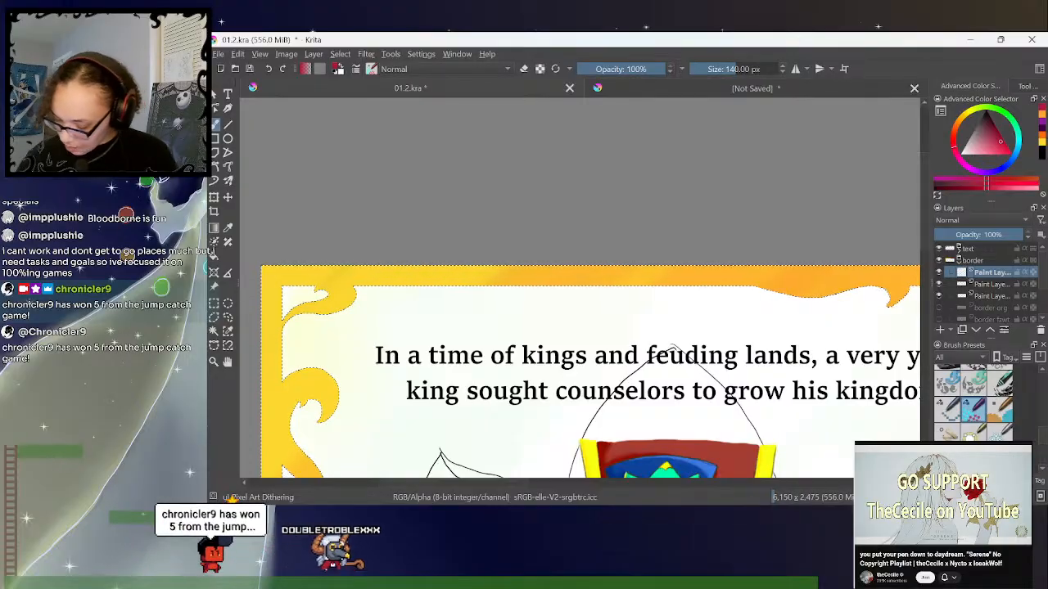
- Paint a crimson screentone over the upper outer corner of the king's page using Screentone Pressure at 55 px
{"action": "scroll", "coordinate": [1011, 432], "scroll_direction": "down", "scroll_amount": 8}
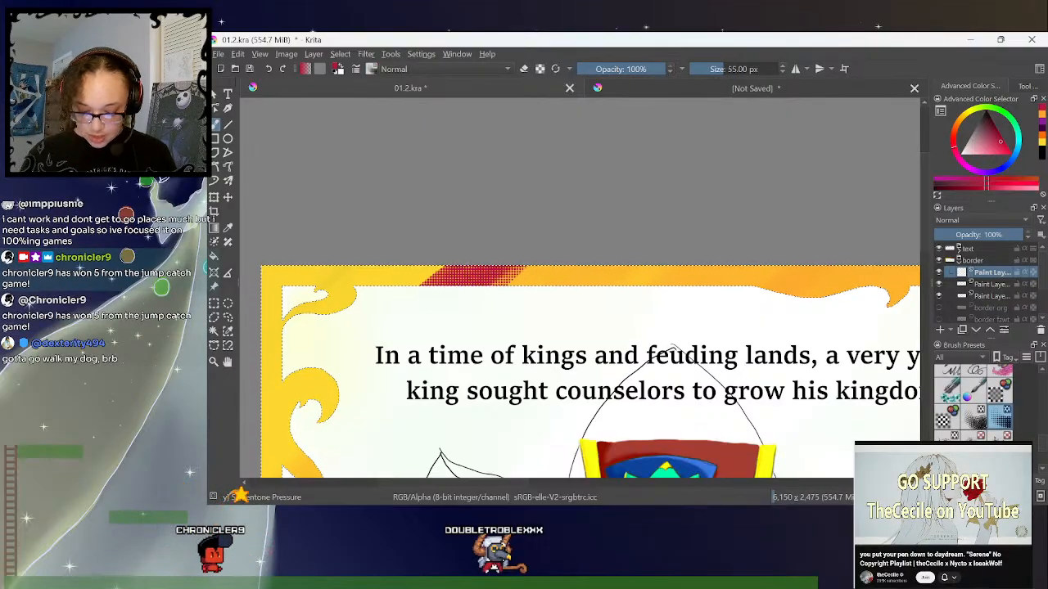
{"action": "key", "text": "minus"}
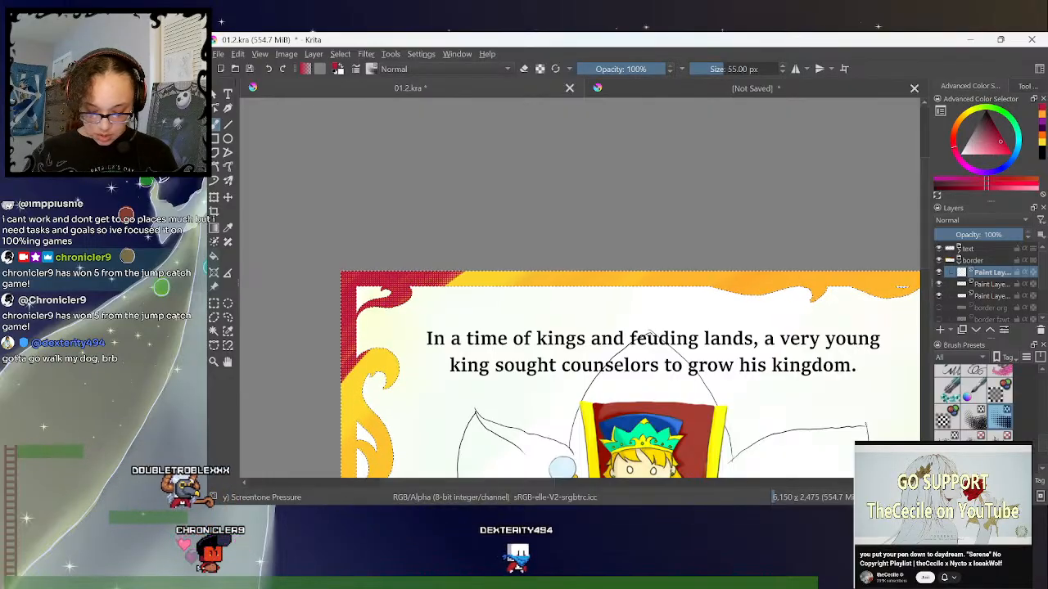
- Undo the crimson screentone and retry it on the king's page's upper outer corner, ending with a 144.51 px brush
{"action": "key", "text": "ctrl+z"}
{"action": "left_click_drag", "start_coordinate": [342, 283], "coordinate": [352, 273]}
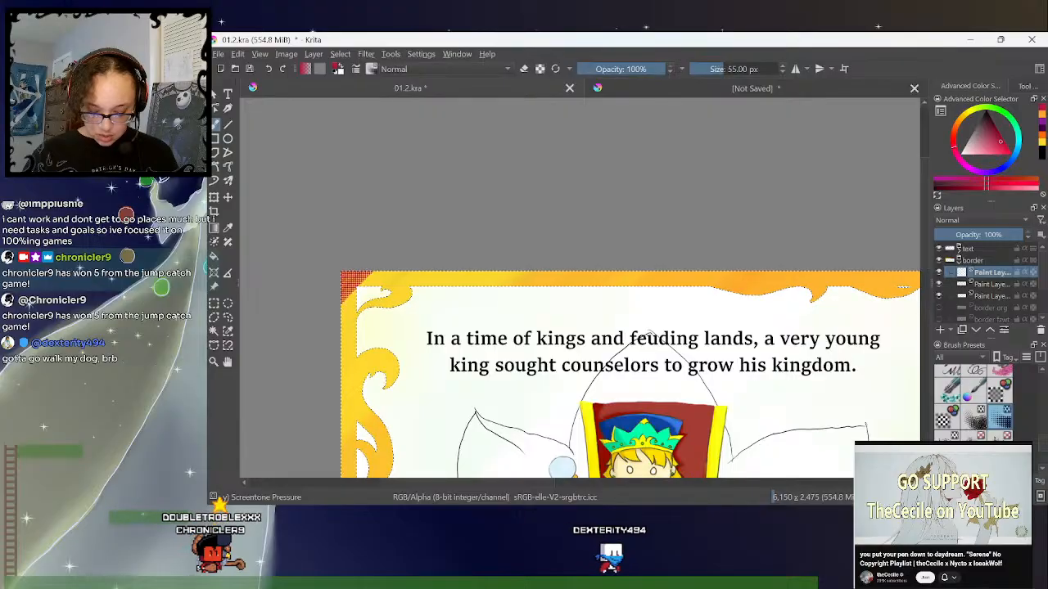
{"action": "left_click_drag", "start_coordinate": [343, 308], "coordinate": [379, 275]}
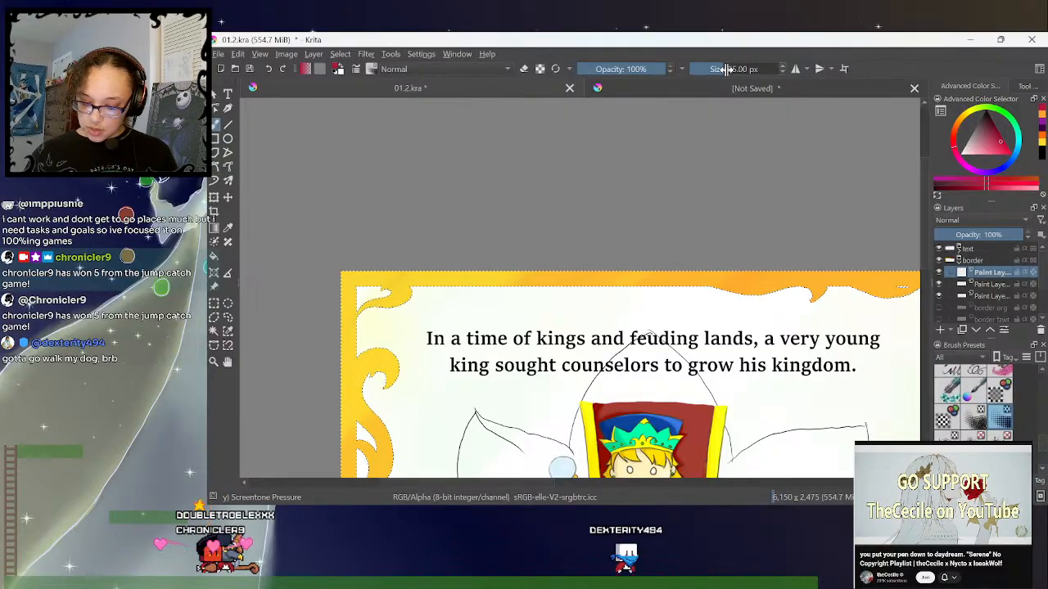
{"action": "mouse_move", "coordinate": [344, 286]}
{"action": "left_mouse_down"}
{"action": "mouse_move", "coordinate": [359, 277]}
{"action": "mouse_move", "coordinate": [347, 315]}
{"action": "mouse_move", "coordinate": [388, 280]}
{"action": "mouse_move", "coordinate": [366, 330]}
{"action": "mouse_move", "coordinate": [434, 280]}
{"action": "mouse_move", "coordinate": [357, 378]}
{"action": "mouse_move", "coordinate": [484, 282]}
{"action": "mouse_move", "coordinate": [361, 427]}
{"action": "left_mouse_up"}
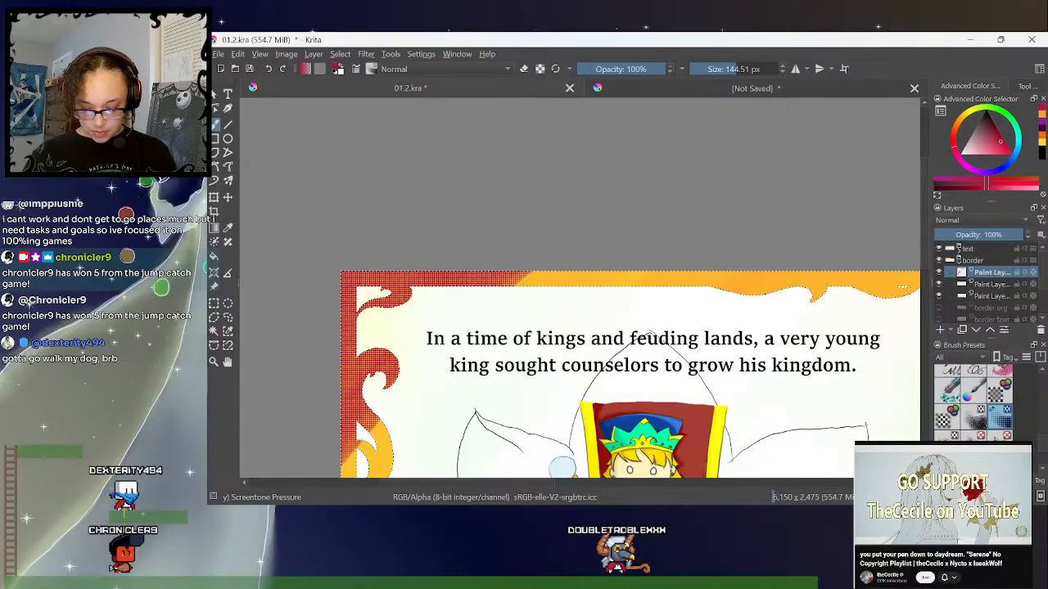
- Paint orange screentone over the king's page's top and bottom borders with the 144.51 px brush
{"action": "key", "text": "minus"}
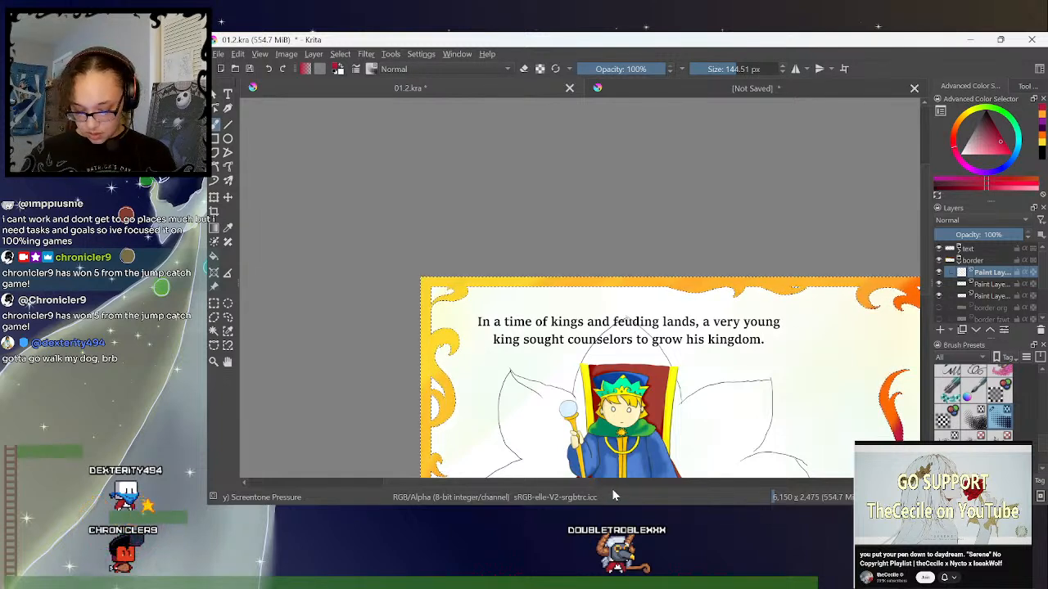
{"action": "left_click_drag", "start_coordinate": [590, 485], "coordinate": [641, 487]}
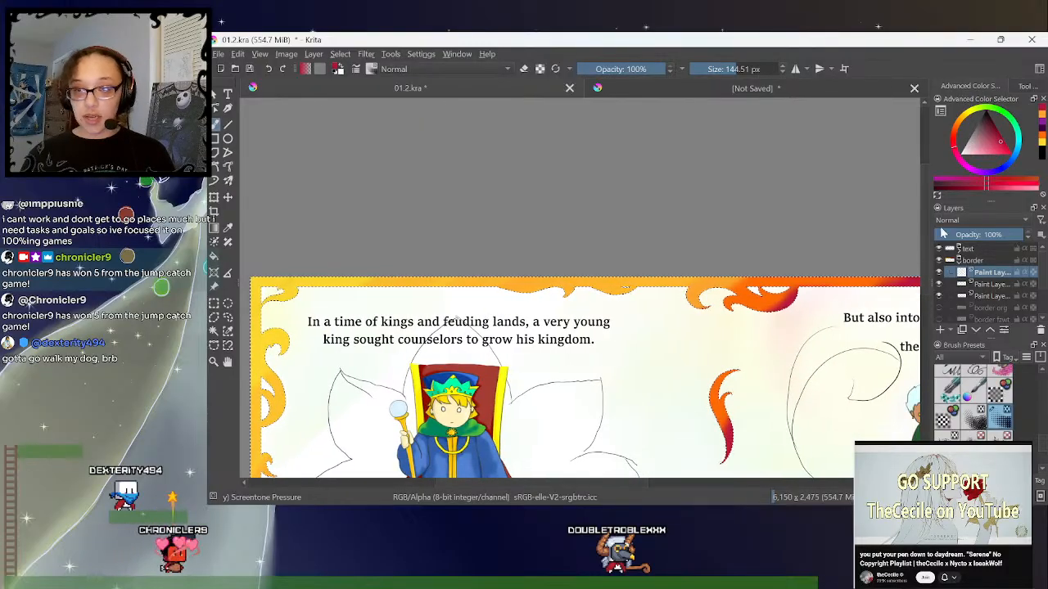
{"action": "scroll", "coordinate": [929, 282], "scroll_direction": "down", "scroll_amount": 1}
{"action": "left_click_drag", "start_coordinate": [929, 282], "coordinate": [929, 292]}
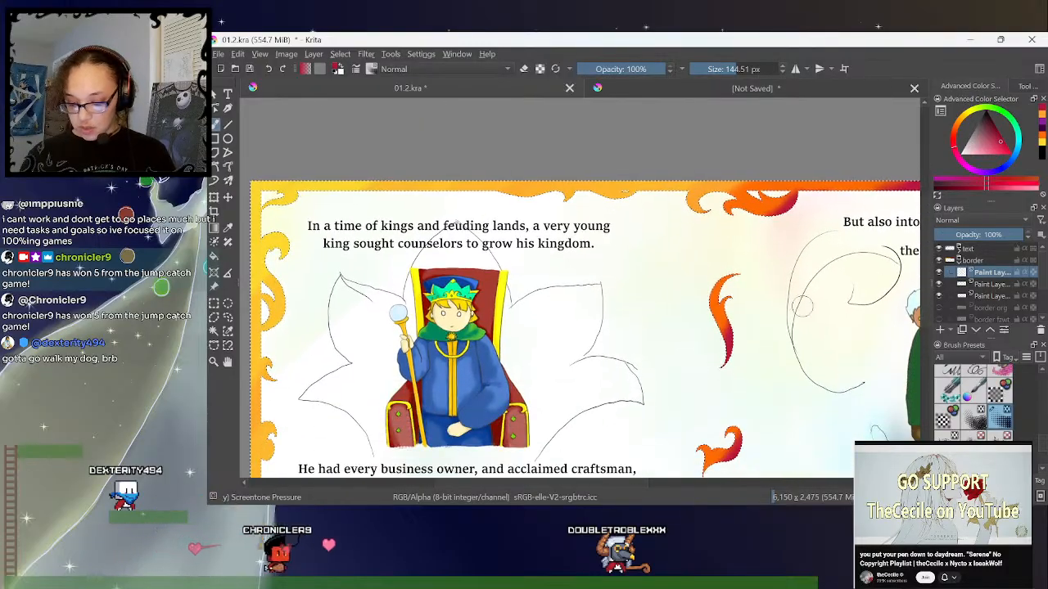
{"action": "key", "text": "ctrl+minus"}
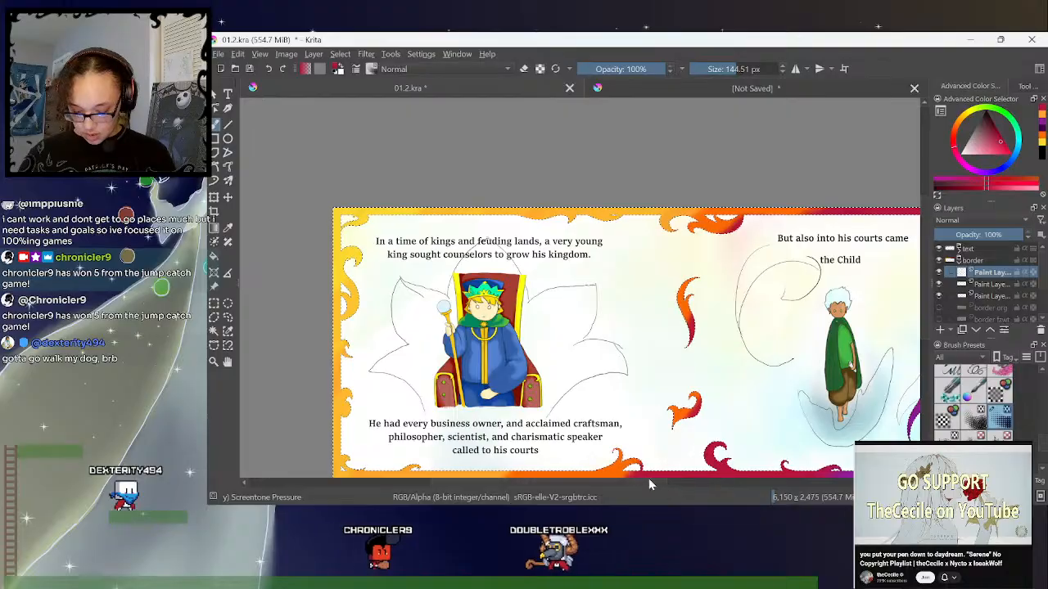
{"action": "left_click_drag", "start_coordinate": [648, 480], "coordinate": [665, 483]}
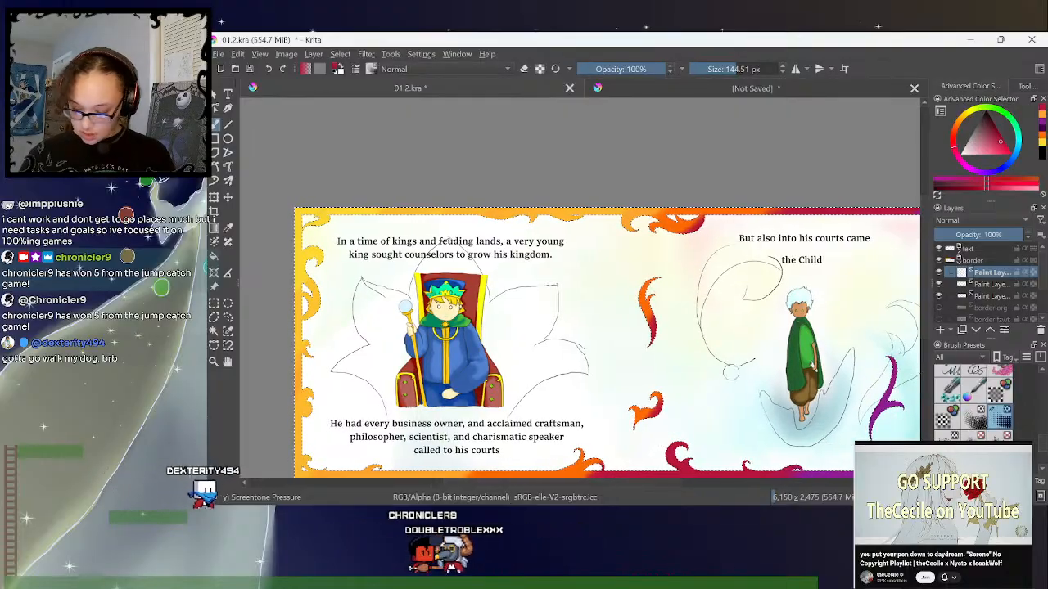
{"action": "left_click", "coordinate": [1039, 134]}
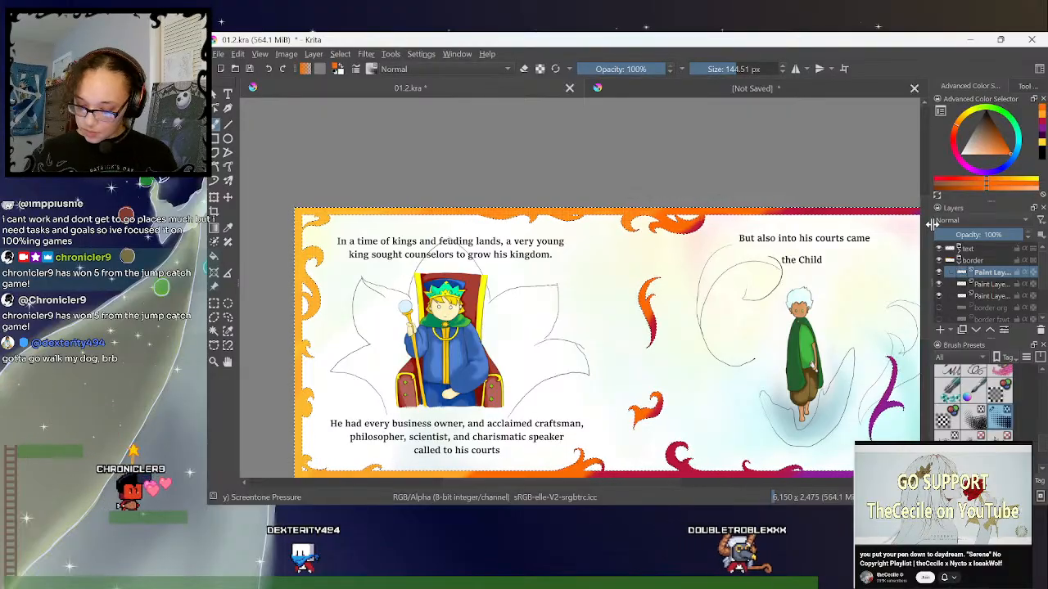
{"action": "left_click_drag", "start_coordinate": [926, 222], "coordinate": [928, 237]}
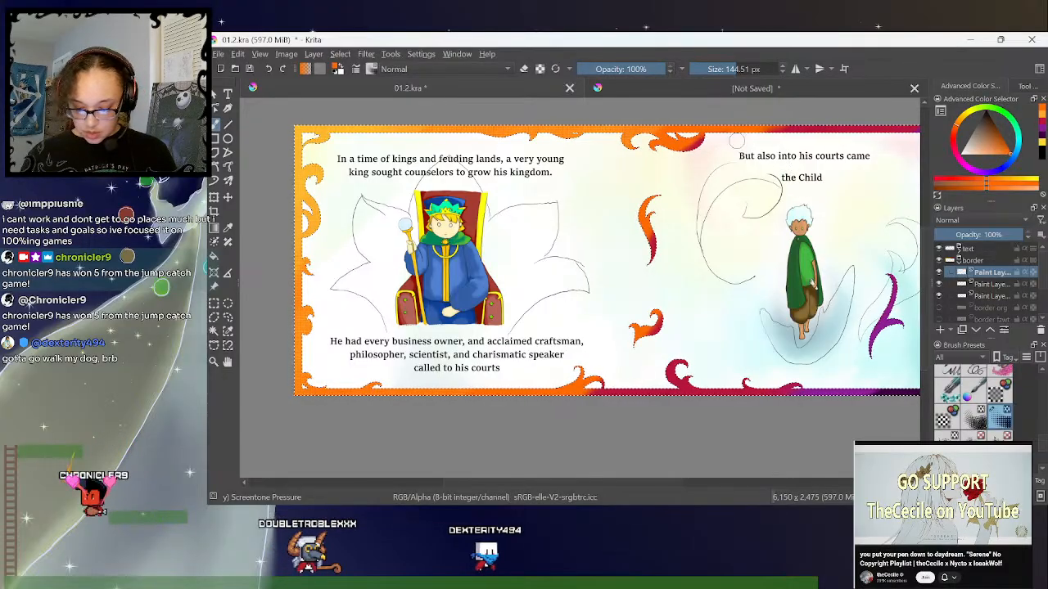
- Continue the border screentone from the orange areas toward the Child's page in crimson, purple and dark purple at 144.51 px
{"action": "left_click", "coordinate": [1043, 120]}
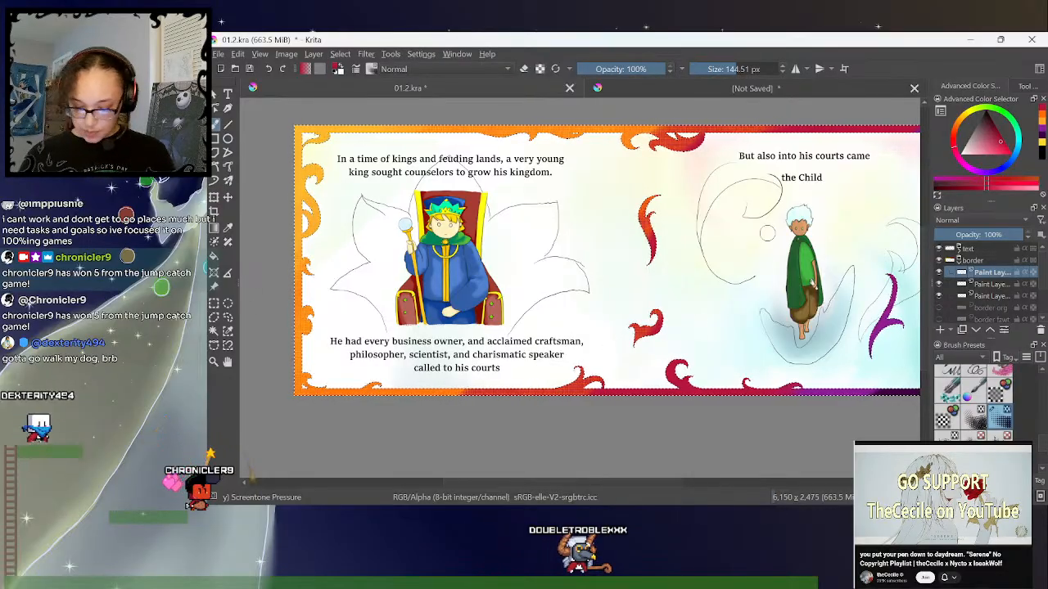
{"action": "left_click_drag", "start_coordinate": [613, 484], "coordinate": [650, 484]}
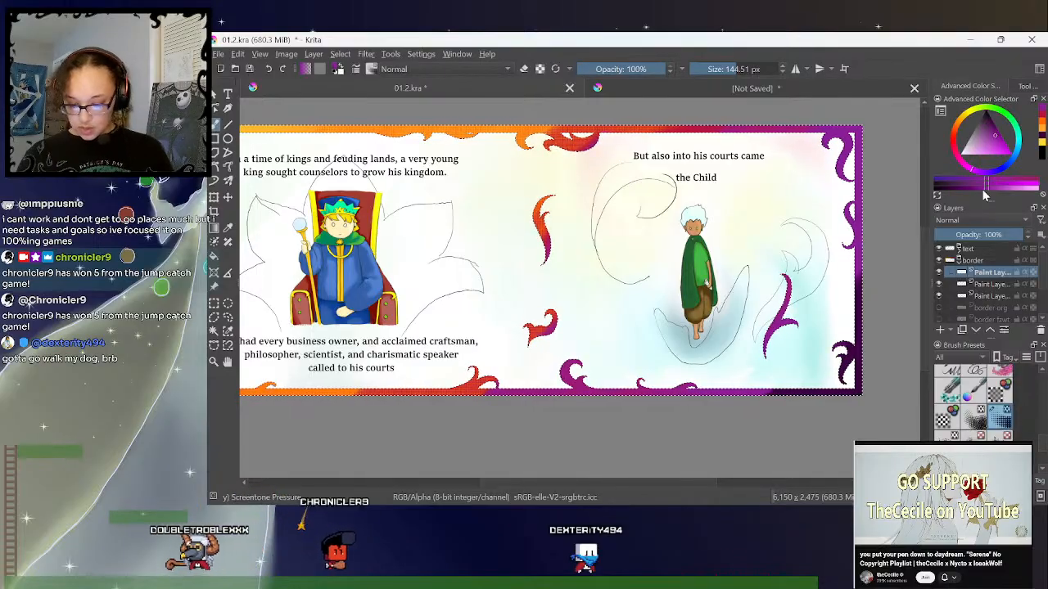
{"action": "left_click", "coordinate": [1043, 139]}
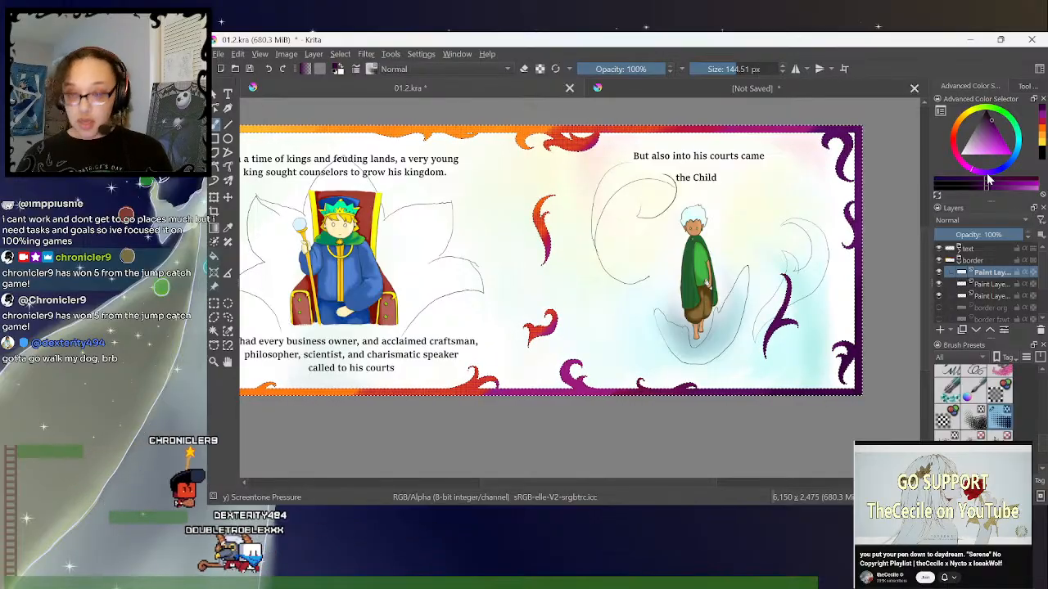
- Deepen the Child's page's outer border and corner curls with a darker purple screentone, reducing the brush to 62.13 and 36.50 px
{"action": "left_click", "coordinate": [993, 123]}
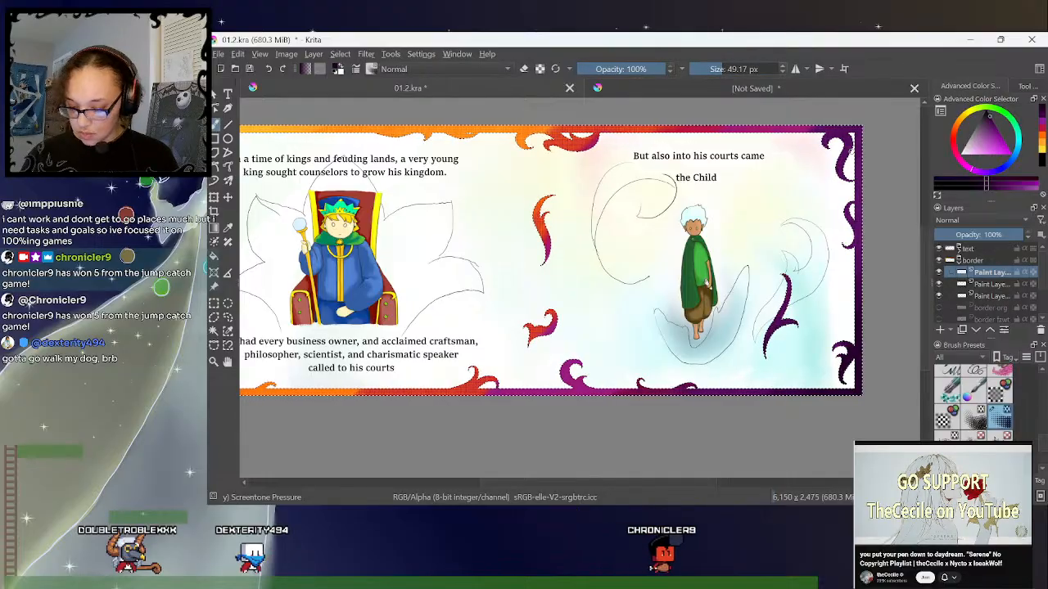
{"action": "key", "text": "plus"}
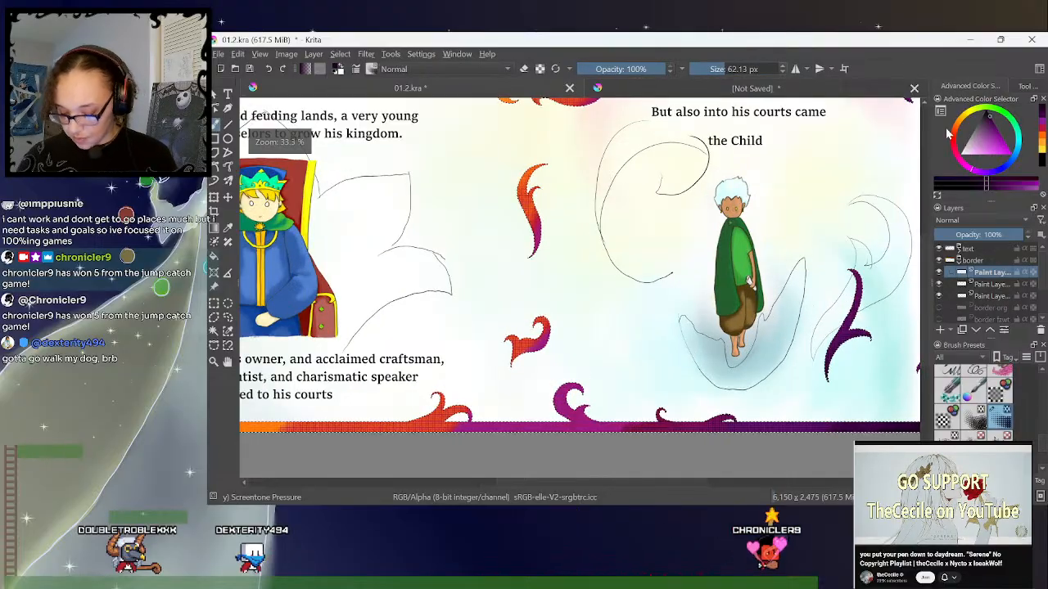
{"action": "left_click_drag", "start_coordinate": [673, 489], "coordinate": [745, 485]}
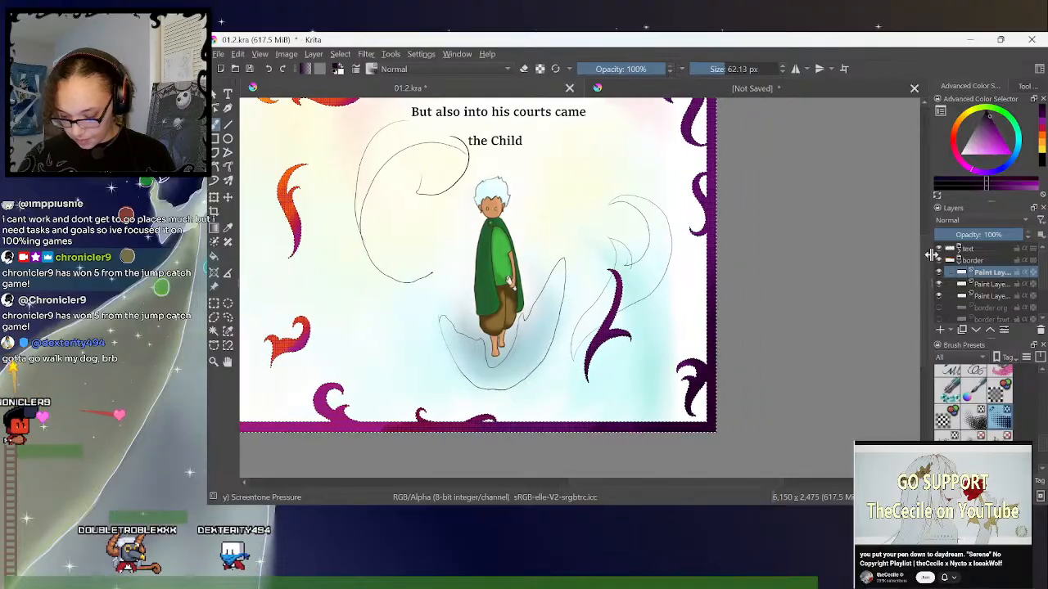
{"action": "left_click_drag", "start_coordinate": [926, 259], "coordinate": [925, 240]}
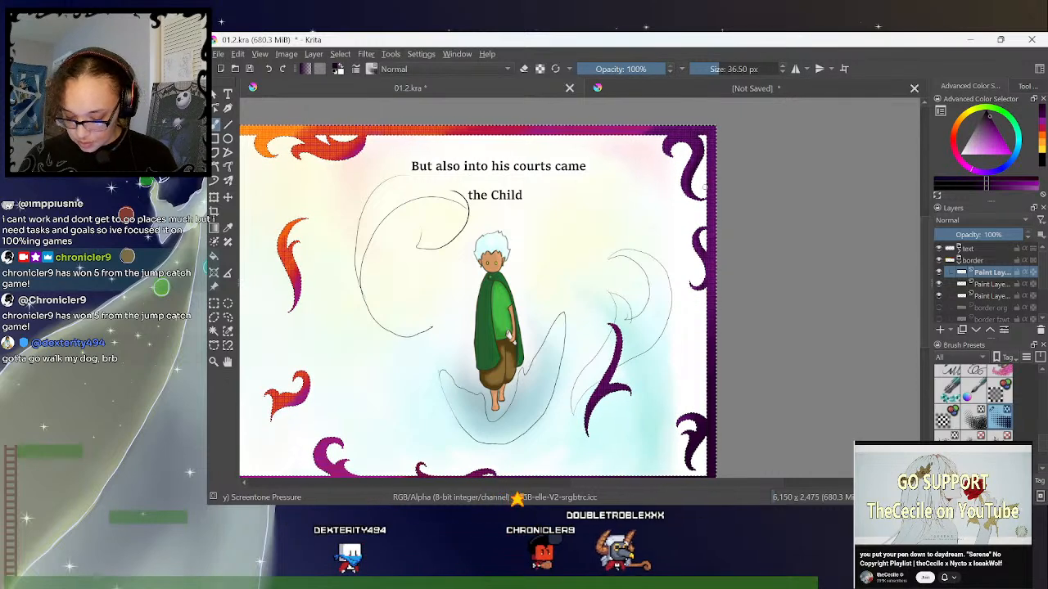
- Extend the dark purple screentone along the Child's page's bottom border with the 36.50 px brush
{"action": "left_click_drag", "start_coordinate": [925, 273], "coordinate": [925, 296]}
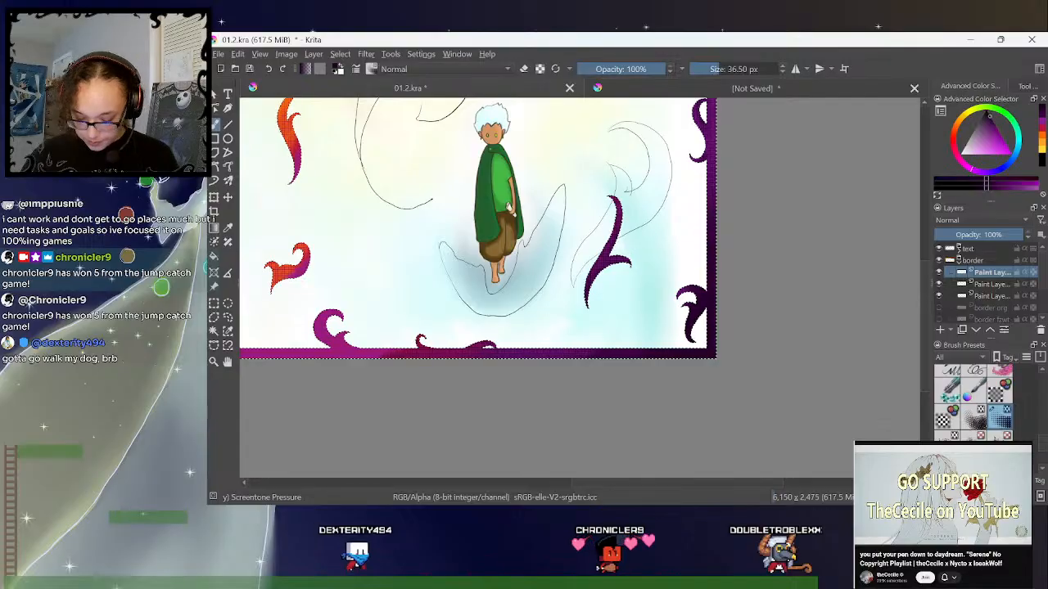
{"action": "left_click_drag", "start_coordinate": [597, 485], "coordinate": [578, 484]}
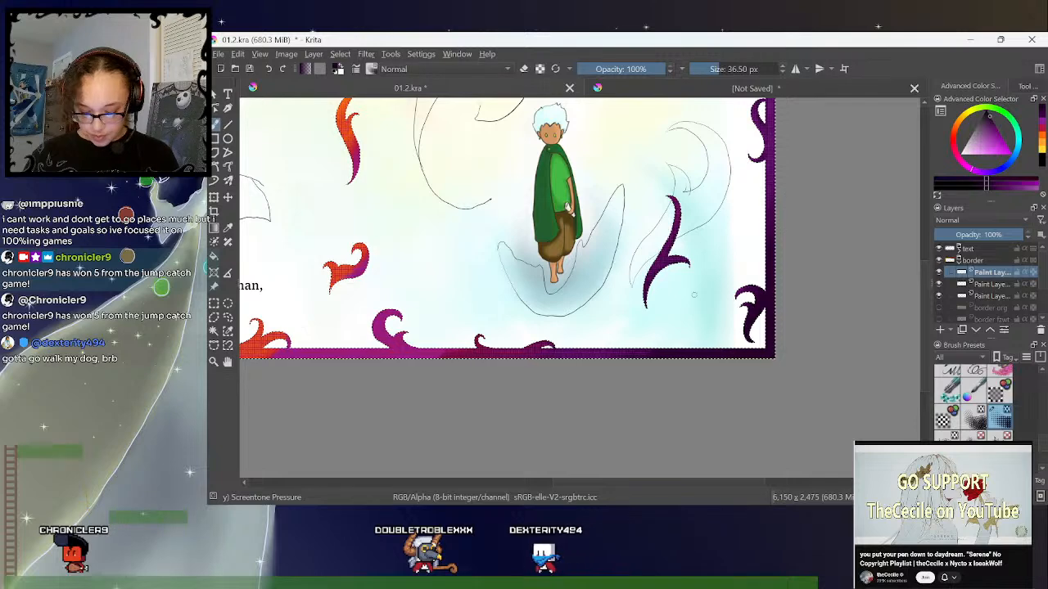
{"action": "left_click_drag", "start_coordinate": [590, 483], "coordinate": [547, 486]}
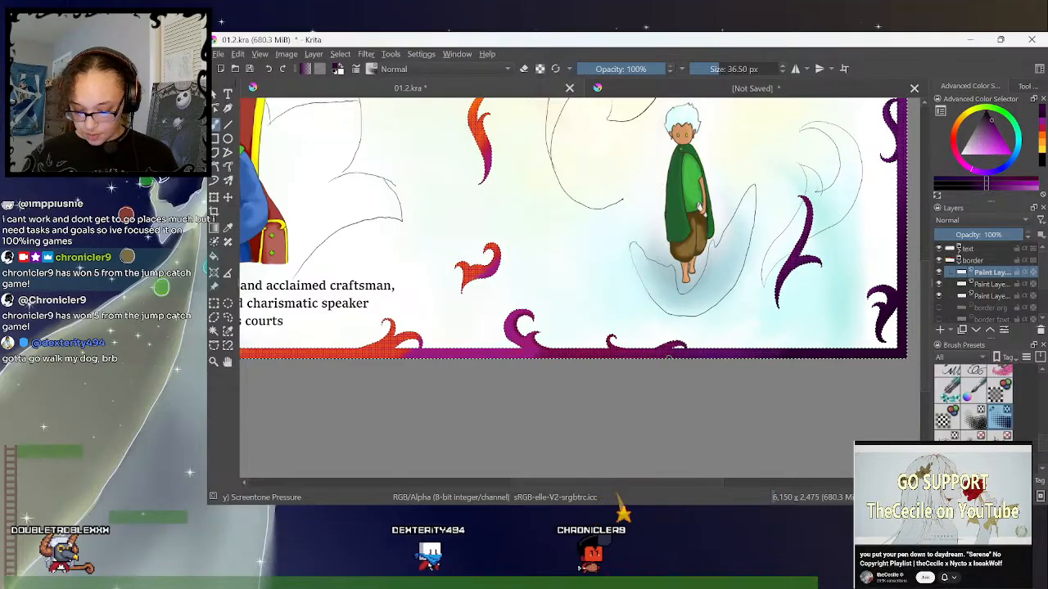
- Blend the large curl on the Child's page's bottom border with purple screentone at 36.50 px
{"action": "key", "text": "ctrl+minus"}
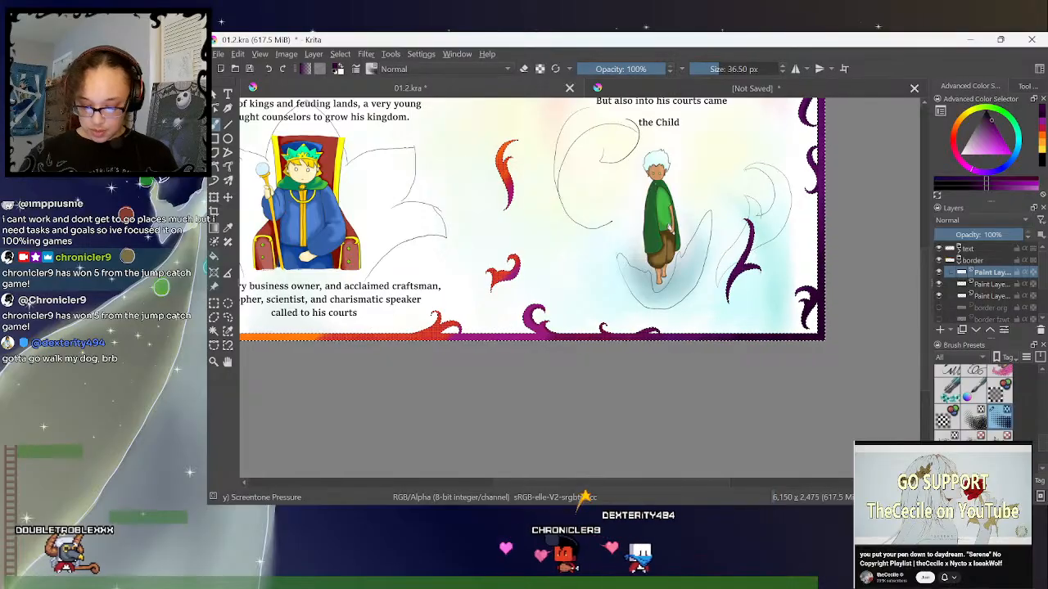
{"action": "left_click", "coordinate": [1043, 129]}
{"action": "key", "text": "ctrl+plus"}
{"action": "key", "text": "ctrl+plus"}
{"action": "key", "text": "ctrl+plus"}
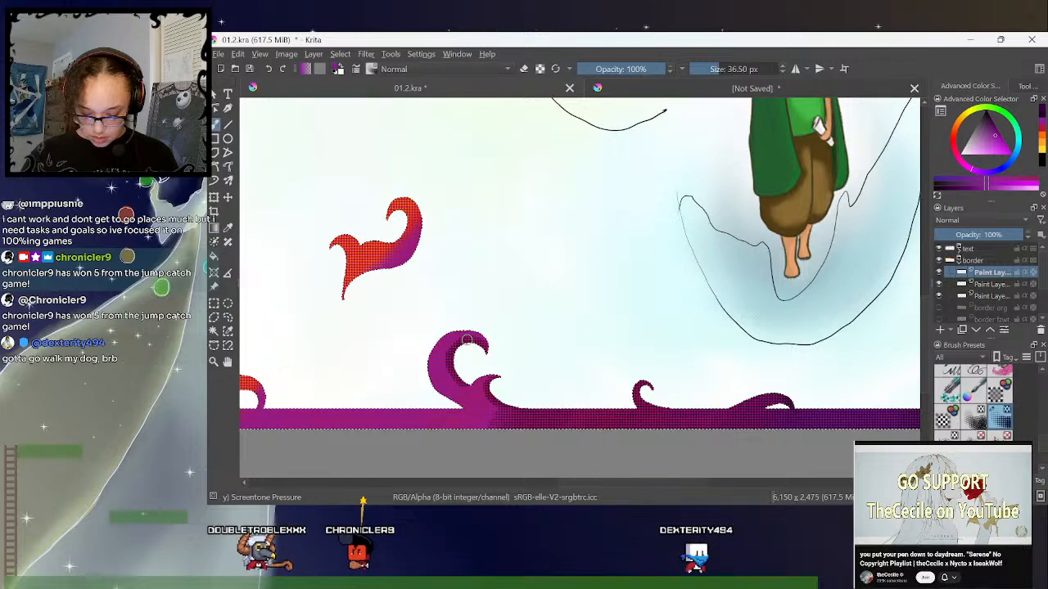
{"action": "left_click", "coordinate": [1041, 137]}
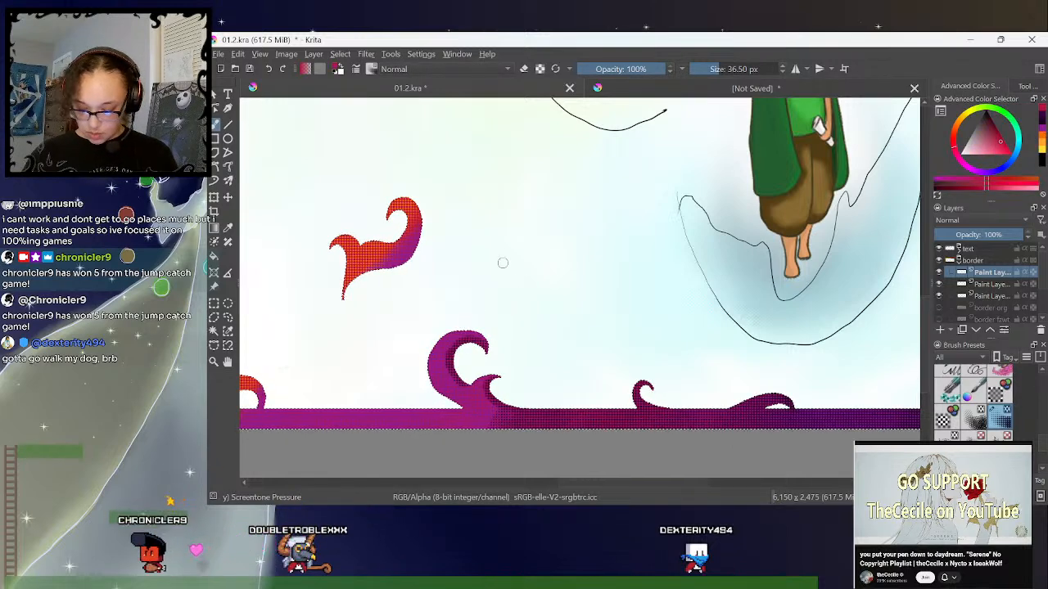
{"action": "left_click", "coordinate": [1040, 131]}
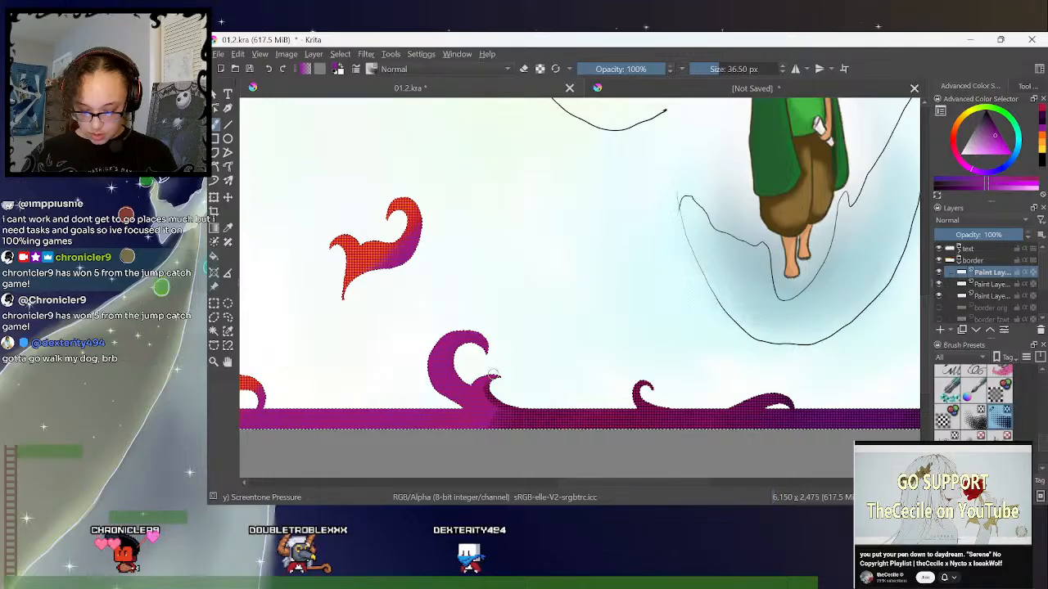
- Shade the base of the large bottom curl with dark purple screentone and refine it in purple at 16.10 px
{"action": "left_click", "coordinate": [1043, 128]}
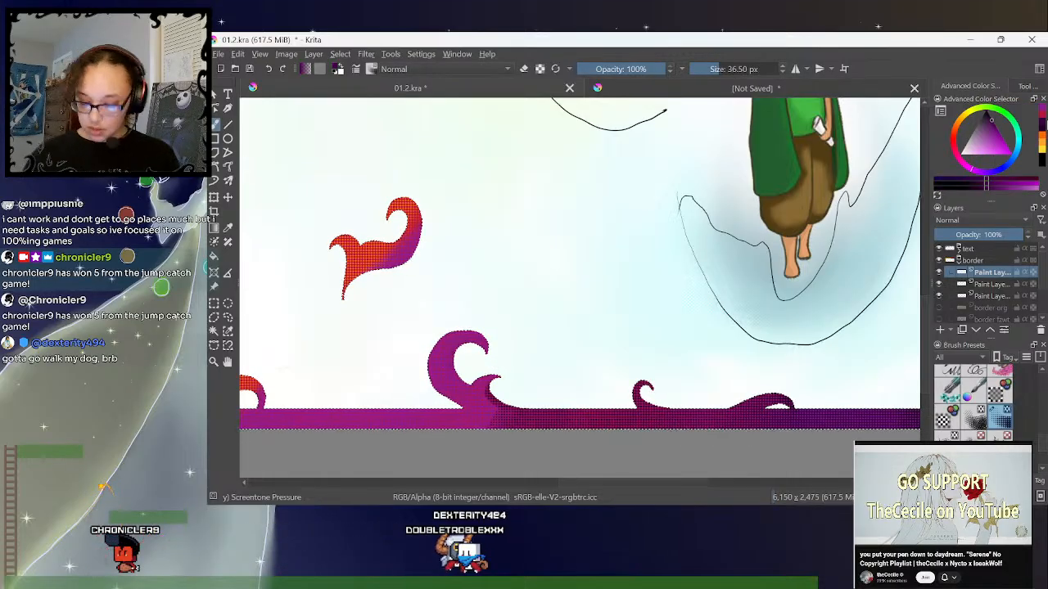
{"action": "left_click_drag", "start_coordinate": [586, 485], "coordinate": [565, 486]}
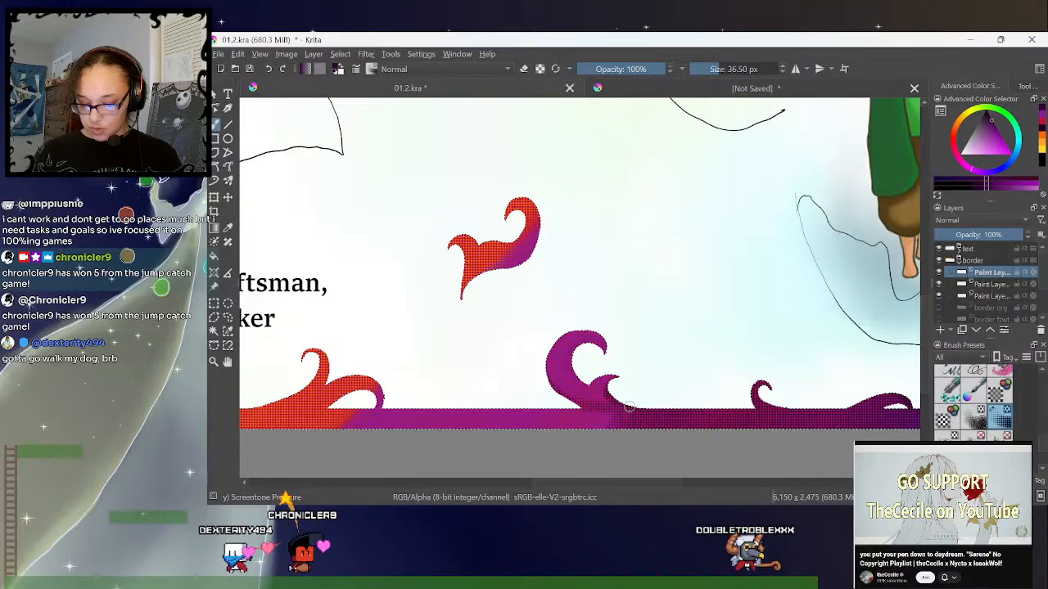
{"action": "left_click", "coordinate": [1042, 117]}
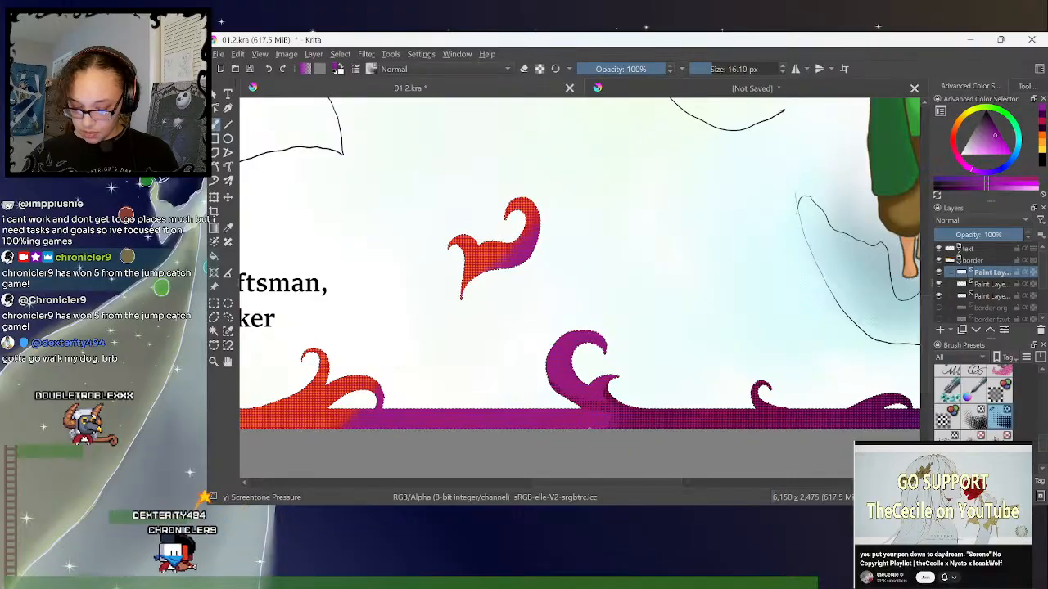
- Shade the lower floating flame's underside with dark purple screentone and highlight its tips in yellow at 16.10 px
{"action": "left_click", "coordinate": [1044, 116]}
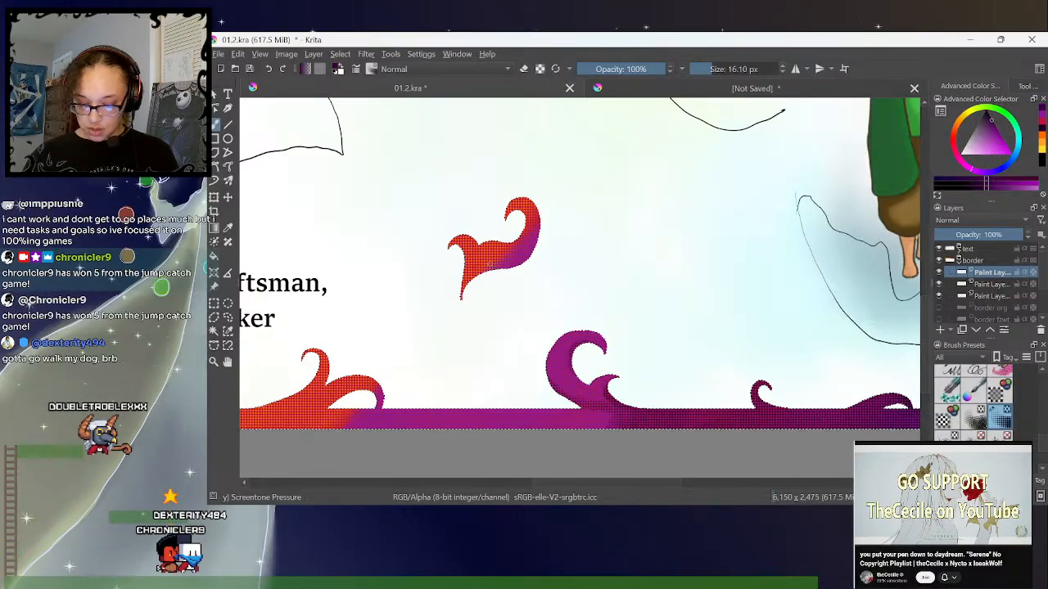
{"action": "left_click_drag", "start_coordinate": [492, 278], "coordinate": [481, 275]}
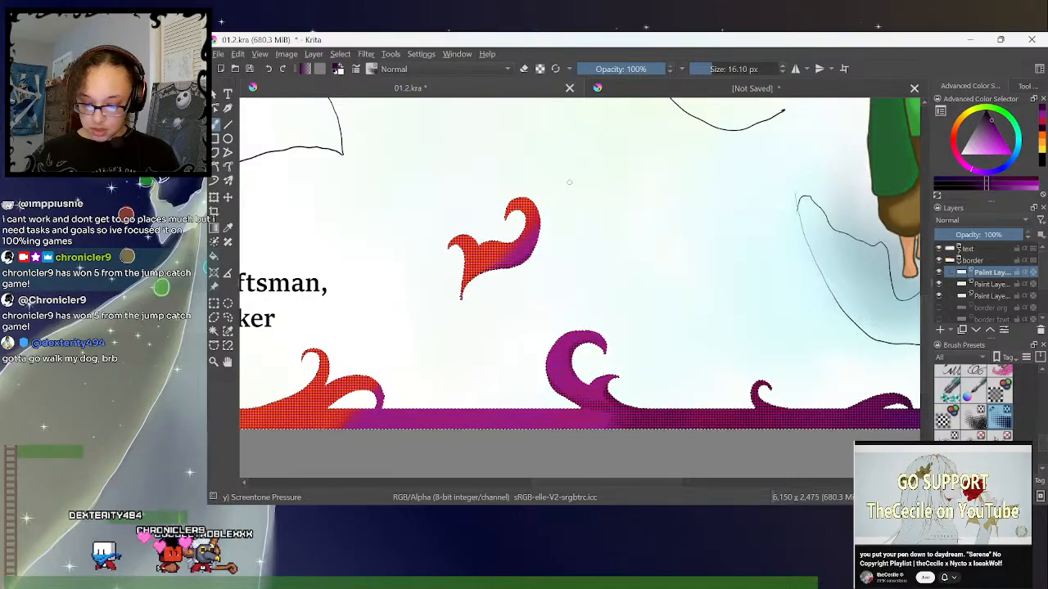
{"action": "left_click", "coordinate": [1021, 155]}
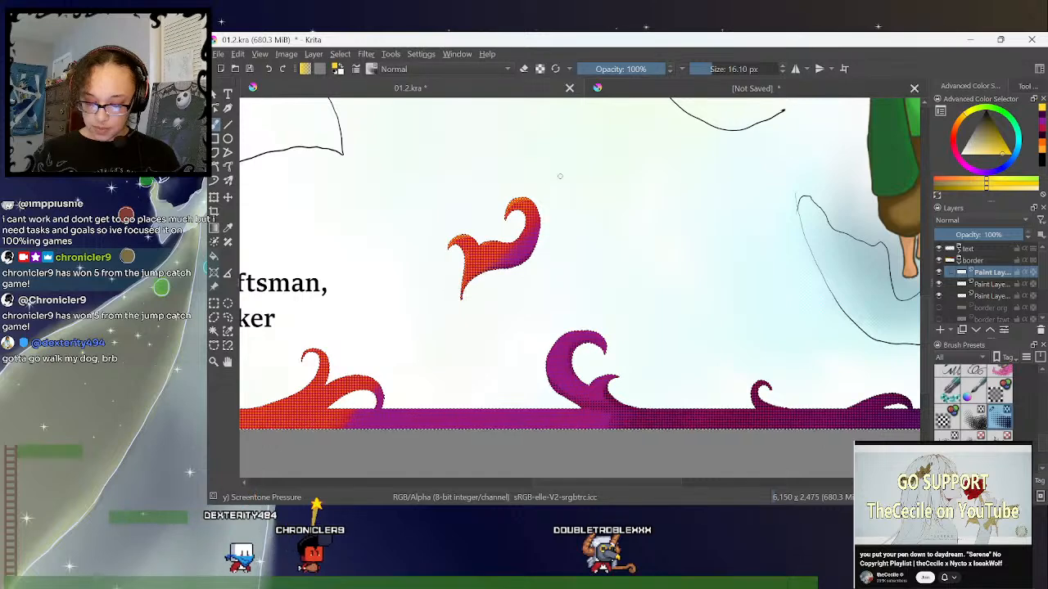
{"action": "key", "text": "minus"}
{"action": "key", "text": "minus"}
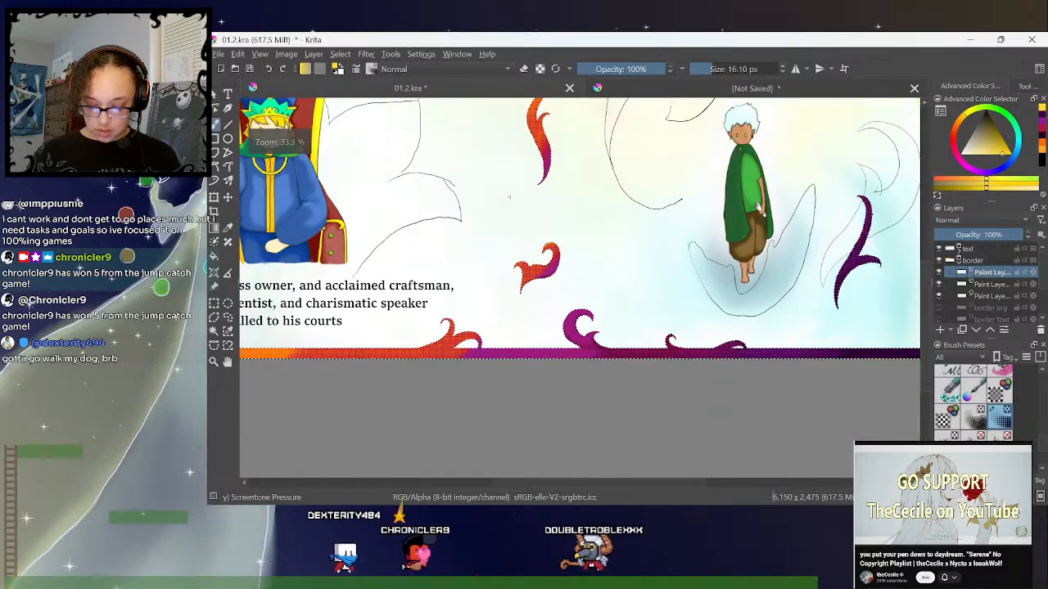
{"action": "key", "text": "plus"}
{"action": "key", "text": "plus"}
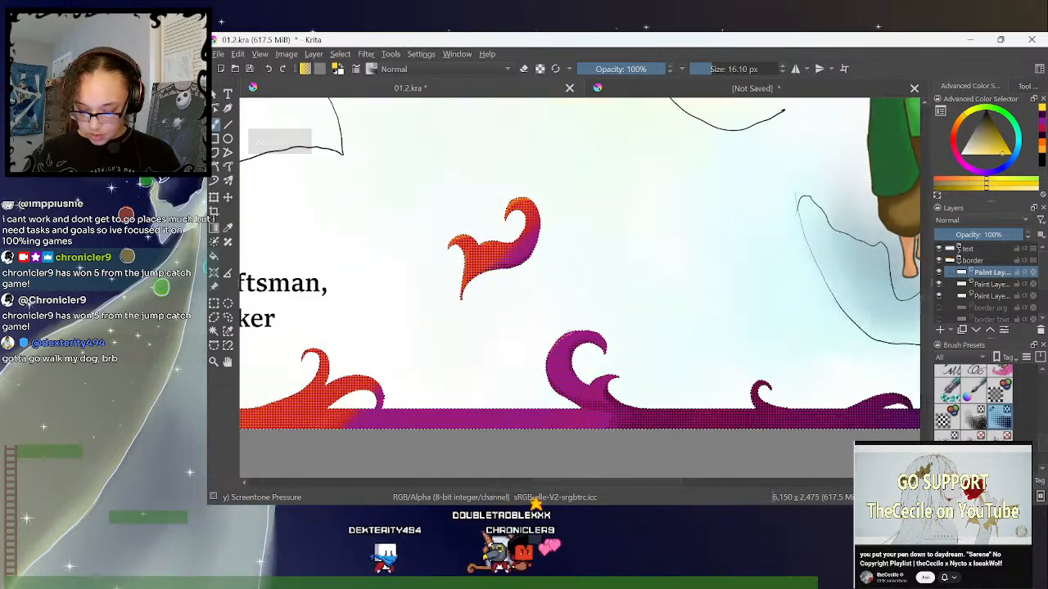
- Refine the large curl on the Child's page's bottom border with purple screentone at 16.10 px
{"action": "left_click", "coordinate": [1041, 118]}
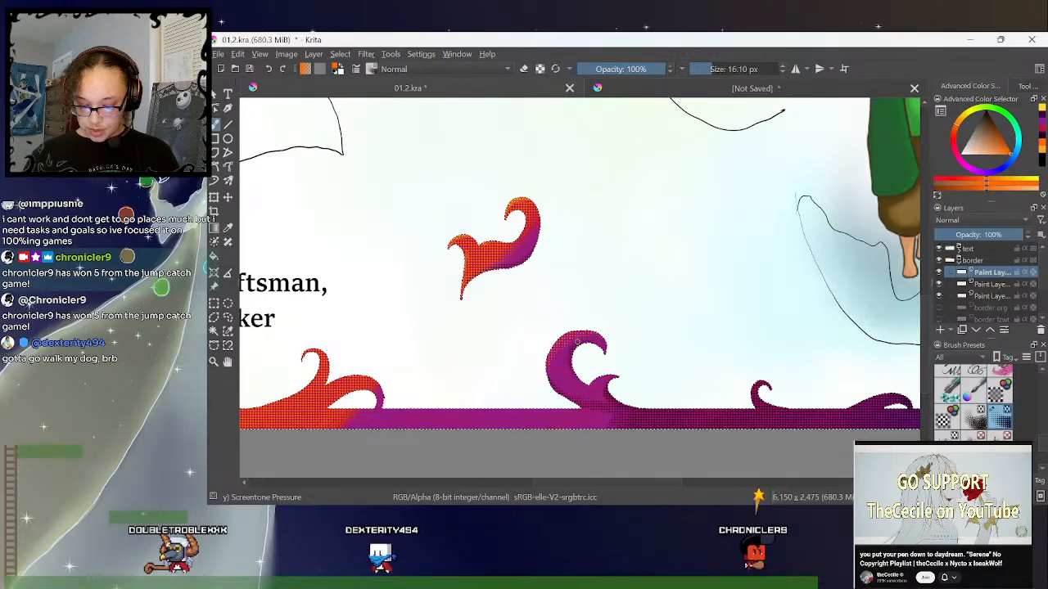
{"action": "left_click", "coordinate": [560, 356], "text": "ctrl"}
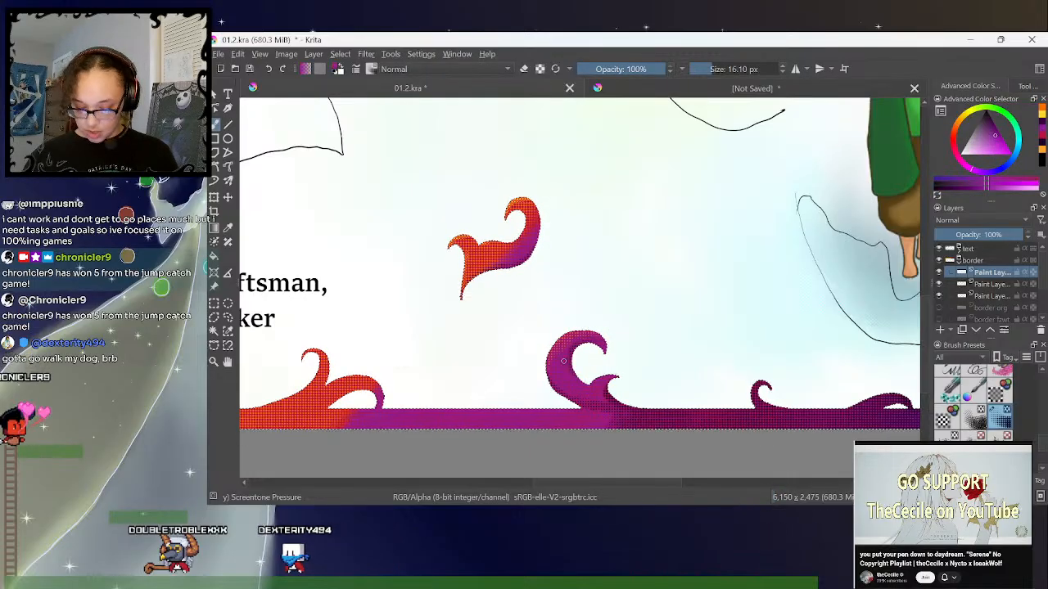
{"action": "left_click_drag", "start_coordinate": [555, 368], "coordinate": [566, 349]}
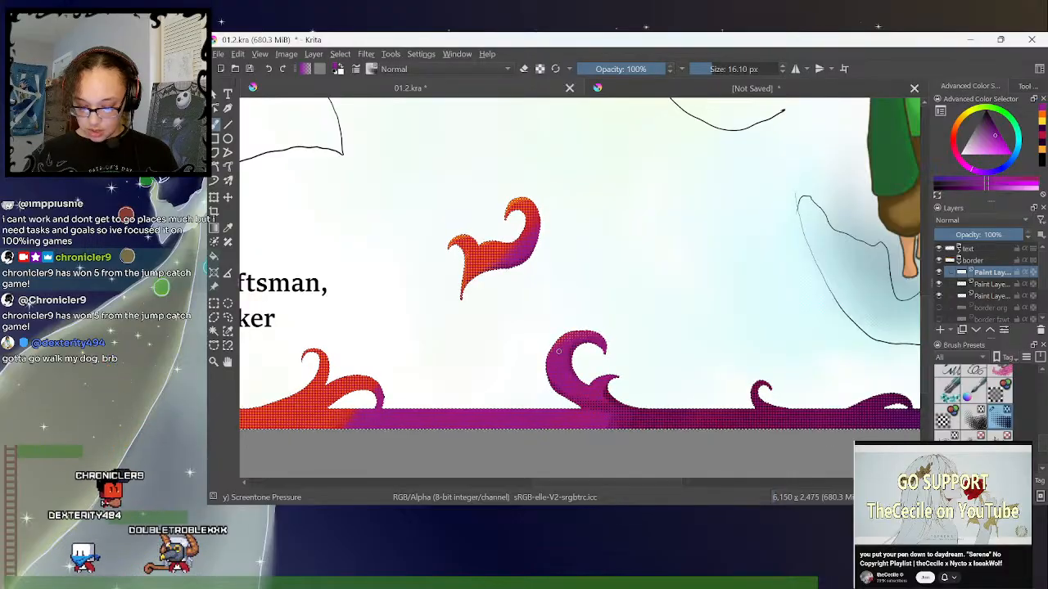
- Highlight the red flame curl beside the King's page's lower text with yellow screentone, using a 24.93 px brush
{"action": "key", "text": "minus"}
{"action": "left_click", "coordinate": [1044, 122]}
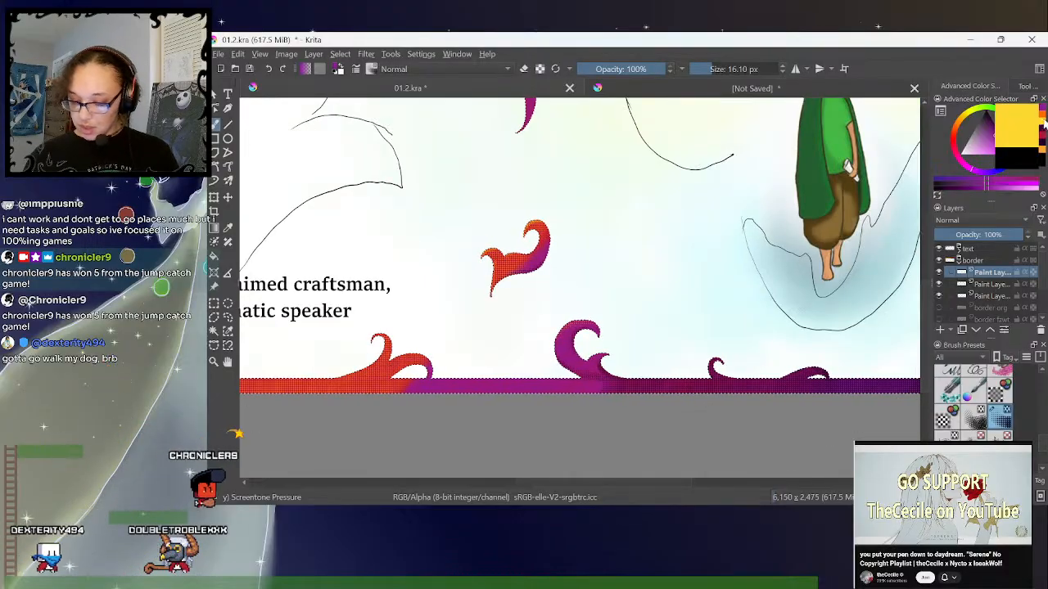
{"action": "key", "text": "minus"}
{"action": "left_click_drag", "start_coordinate": [621, 483], "coordinate": [559, 494]}
{"action": "key", "text": "plus"}
{"action": "key", "text": "plus"}
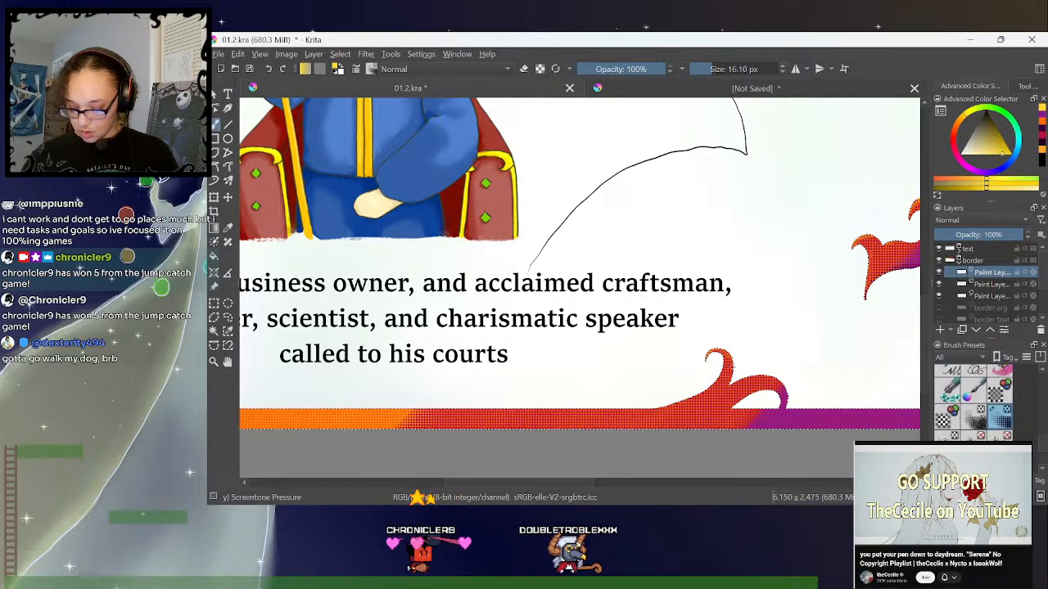
{"action": "scroll", "coordinate": [925, 304], "scroll_direction": "down", "scroll_amount": 1}
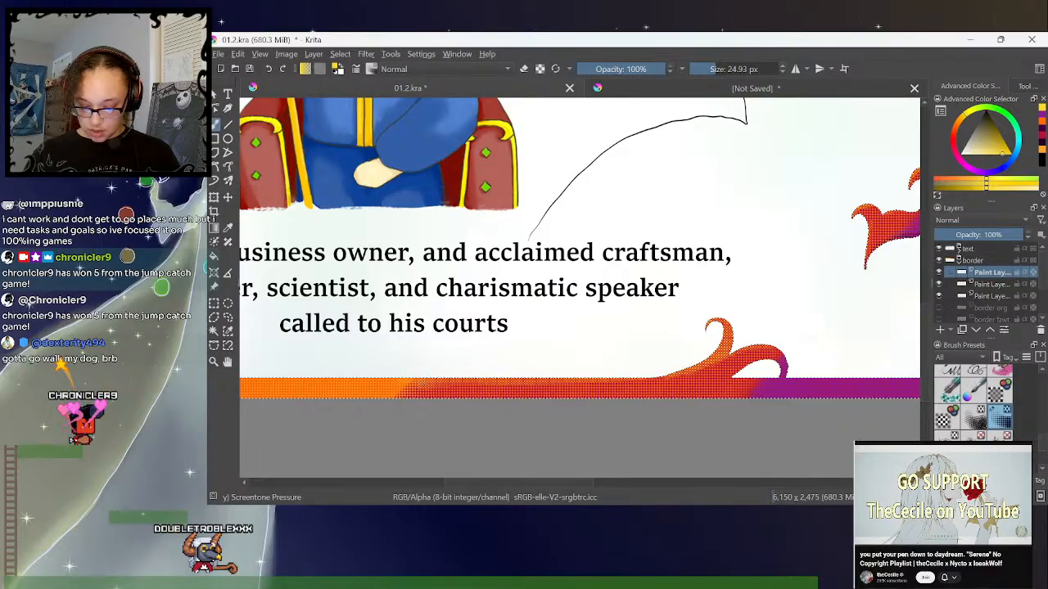
- Blend the orange-to-red transition along the King's page's bottom border with orange and crimson screentone at 24.93 px
{"action": "left_click", "coordinate": [1042, 123]}
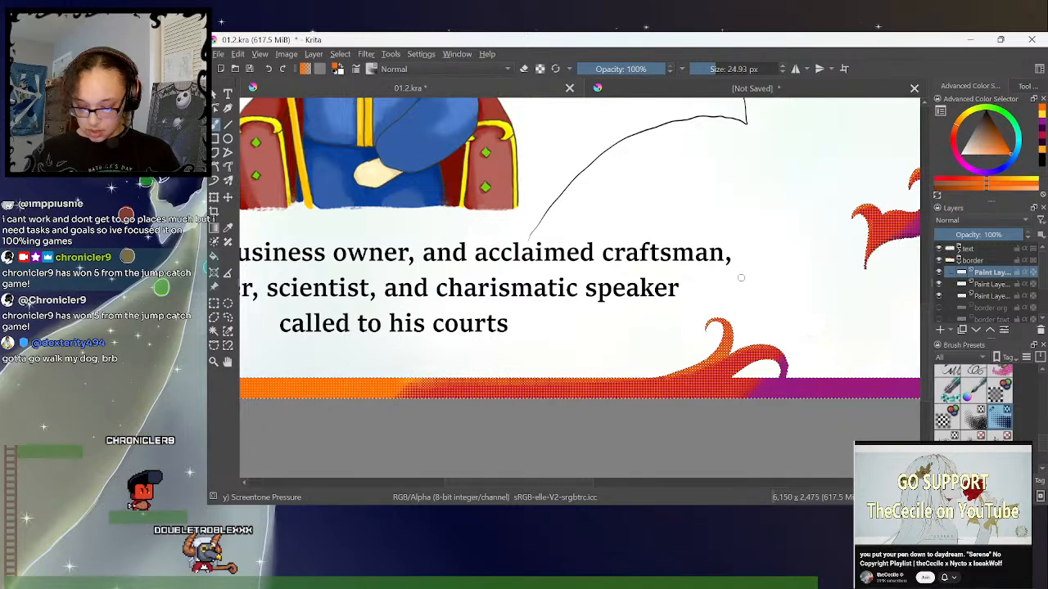
{"action": "left_click", "coordinate": [1042, 138]}
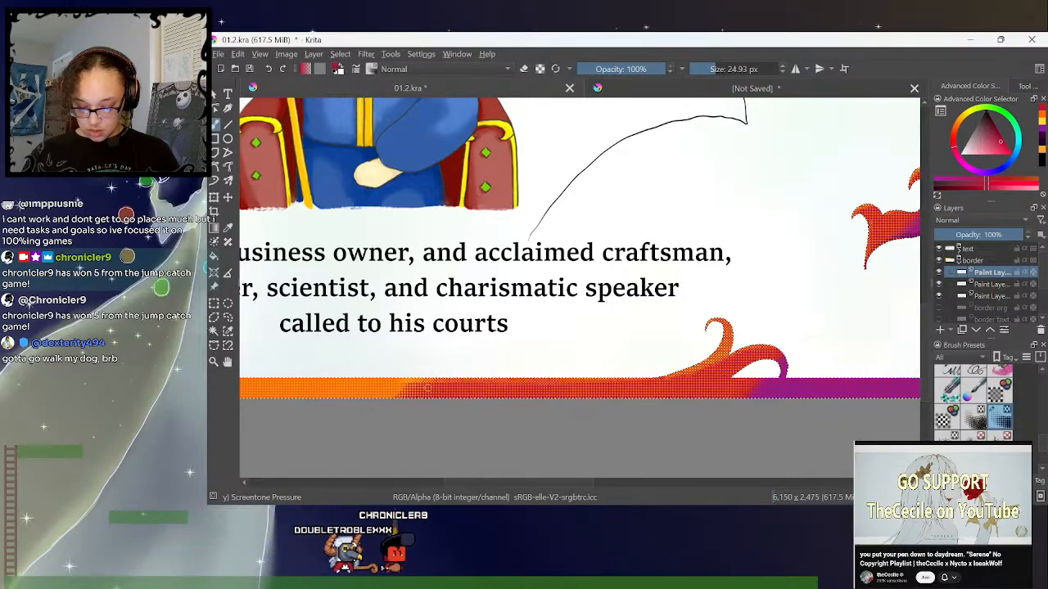
{"action": "key", "text": "minus"}
{"action": "key", "text": "minus"}
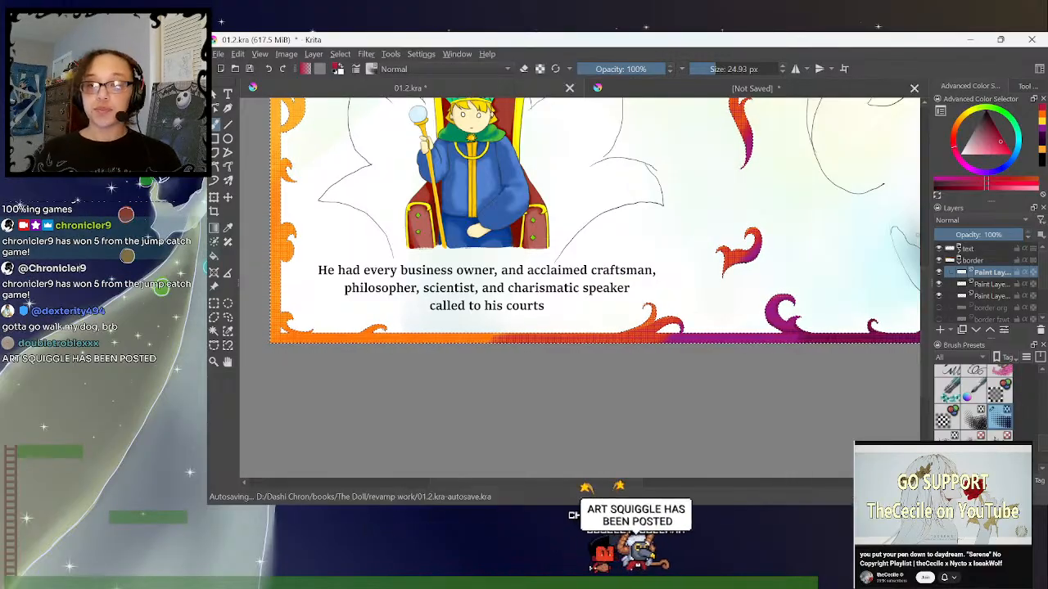
{"action": "left_click_drag", "start_coordinate": [630, 484], "coordinate": [609, 485]}
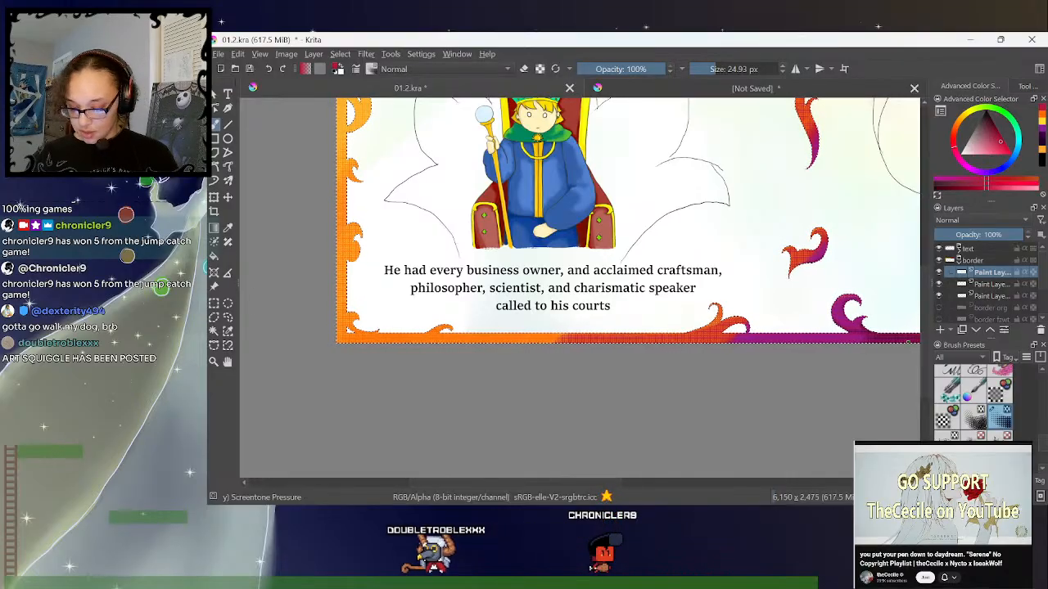
{"action": "mouse_move", "coordinate": [610, 486]}
{"action": "left_mouse_down"}
{"action": "mouse_move", "coordinate": [655, 485]}
{"action": "mouse_move", "coordinate": [602, 487]}
{"action": "left_mouse_up"}
- Work yellow and orange screentone into the border and flame curls of the King's page at 24.93 px
{"action": "left_click", "coordinate": [1043, 123]}
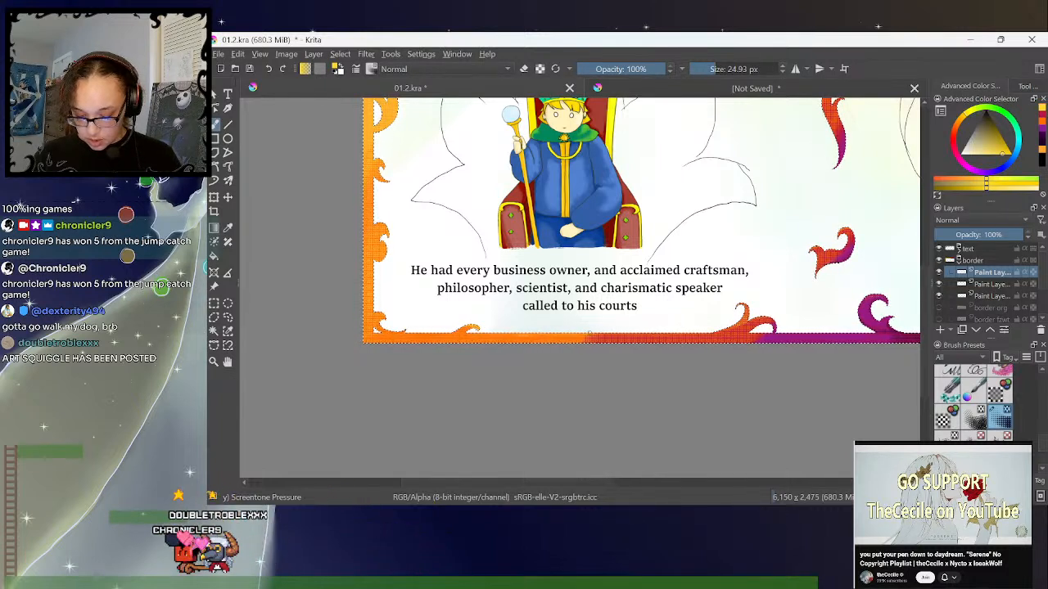
{"action": "left_click", "coordinate": [1042, 122]}
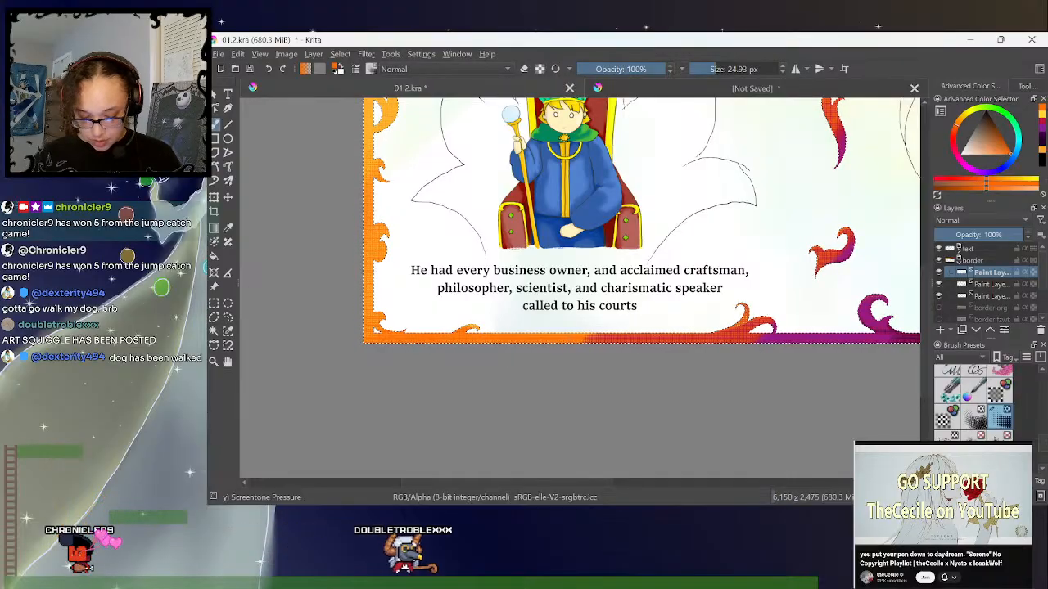
{"action": "left_click", "coordinate": [1041, 115]}
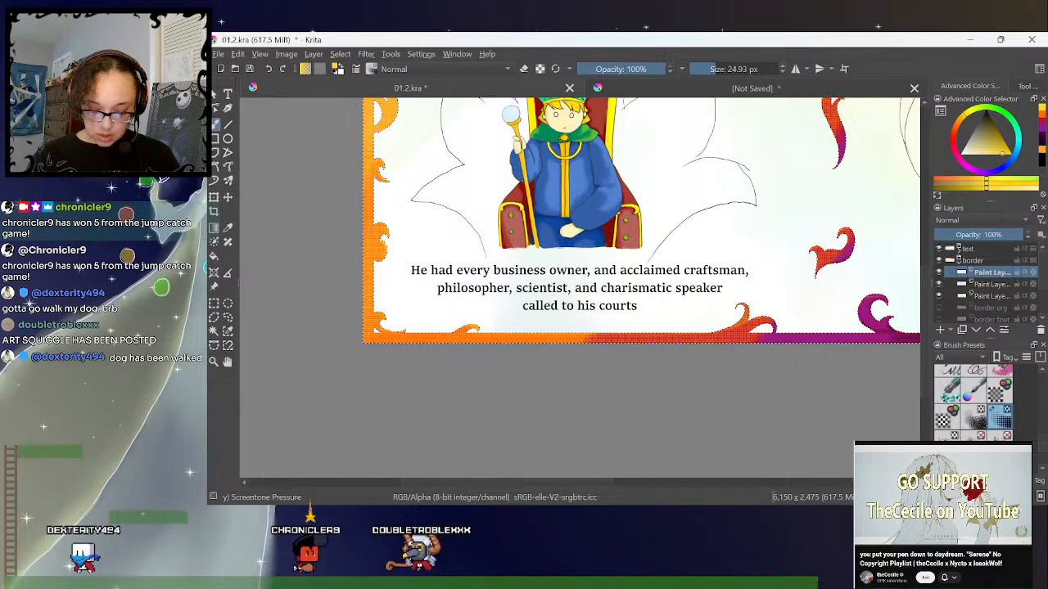
{"action": "scroll", "coordinate": [909, 287], "scroll_direction": "up", "scroll_amount": 3}
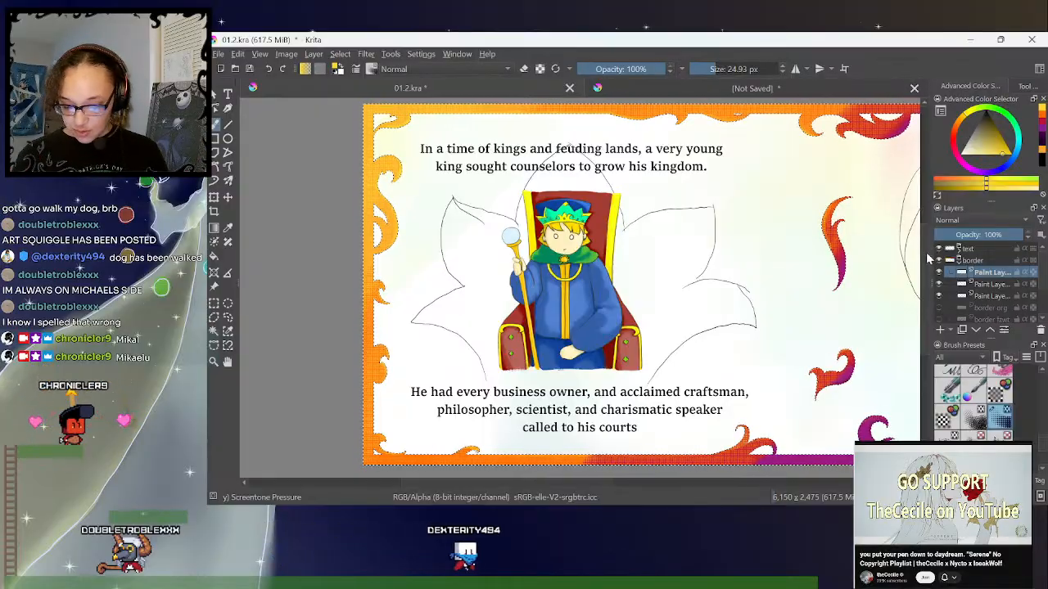
{"action": "left_click_drag", "start_coordinate": [927, 253], "coordinate": [927, 256]}
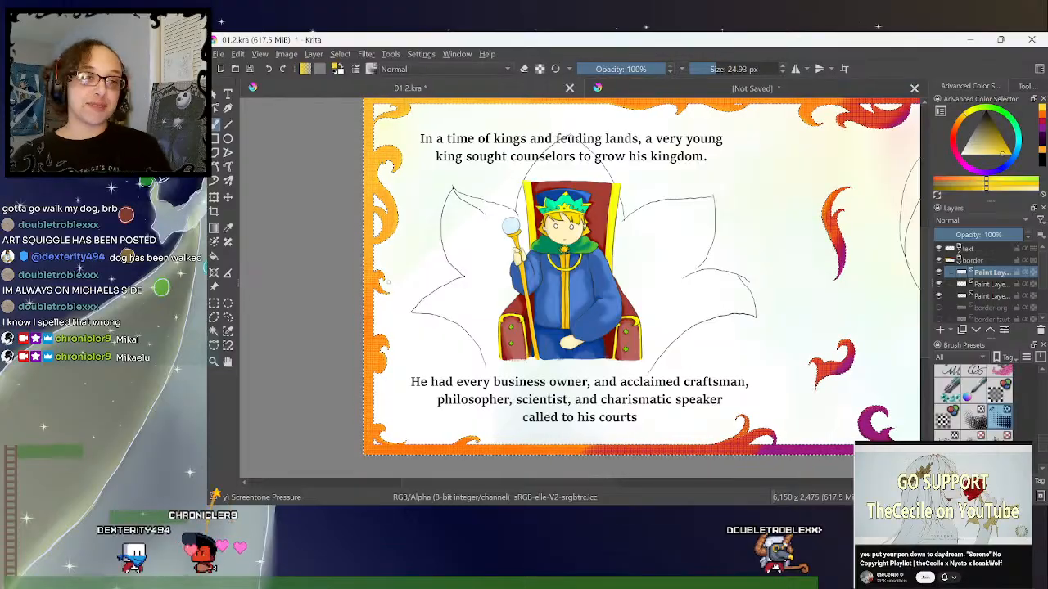
{"action": "scroll", "coordinate": [929, 245], "scroll_direction": "down", "scroll_amount": 1}
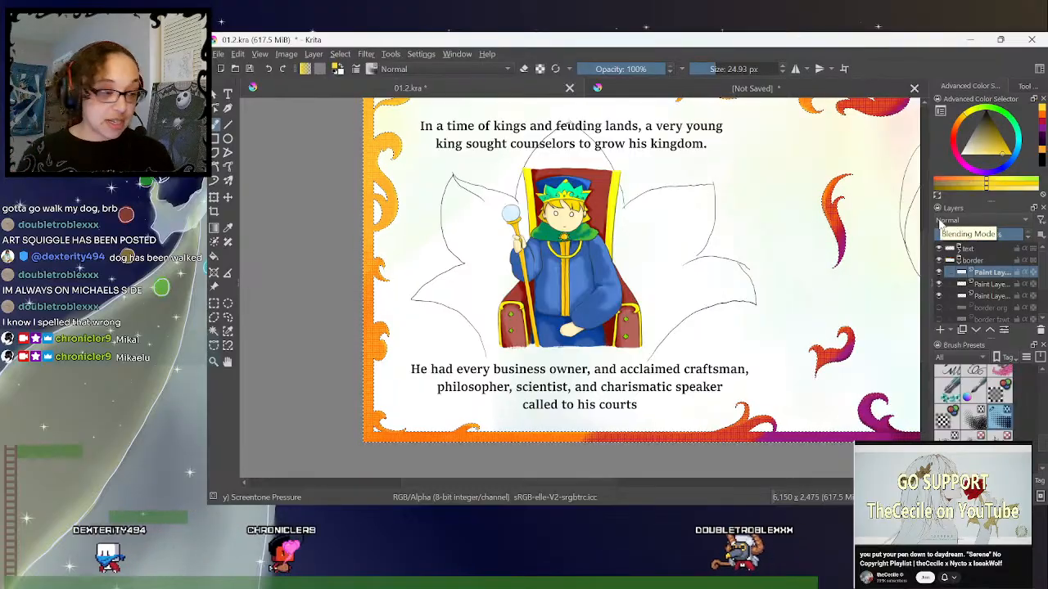
{"action": "scroll", "coordinate": [929, 265], "scroll_direction": "down", "scroll_amount": 1}
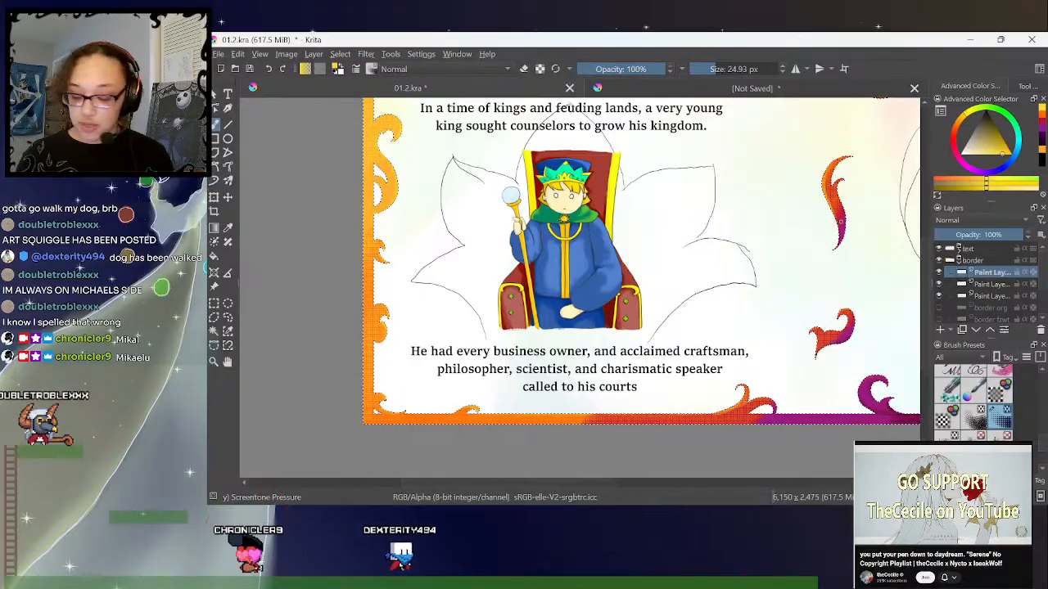
- Review the screentone border across the whole spread and along the Child's page's bottom edge and floating flames
{"action": "key", "text": "minus"}
{"action": "key", "text": "minus"}
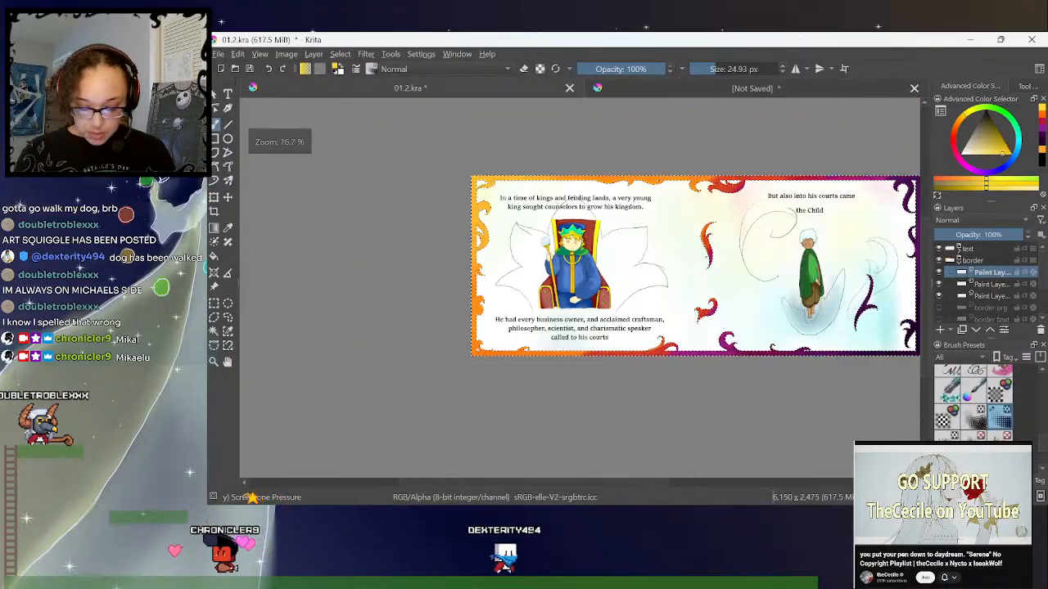
{"action": "left_click_drag", "start_coordinate": [641, 484], "coordinate": [664, 487]}
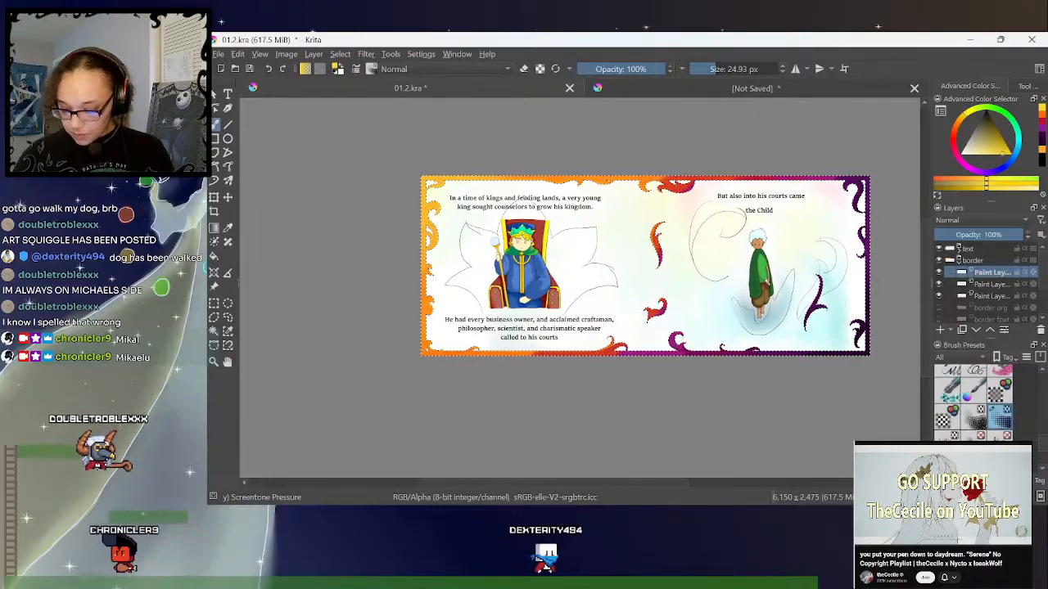
{"action": "left_click_drag", "start_coordinate": [688, 482], "coordinate": [710, 484]}
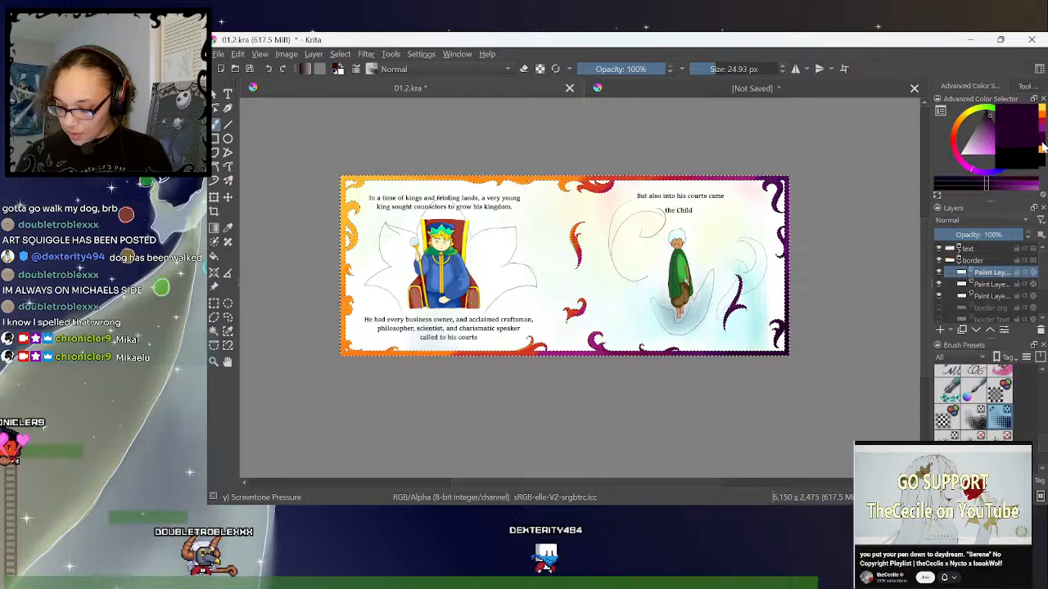
{"action": "key", "text": "plus"}
{"action": "key", "text": "plus"}
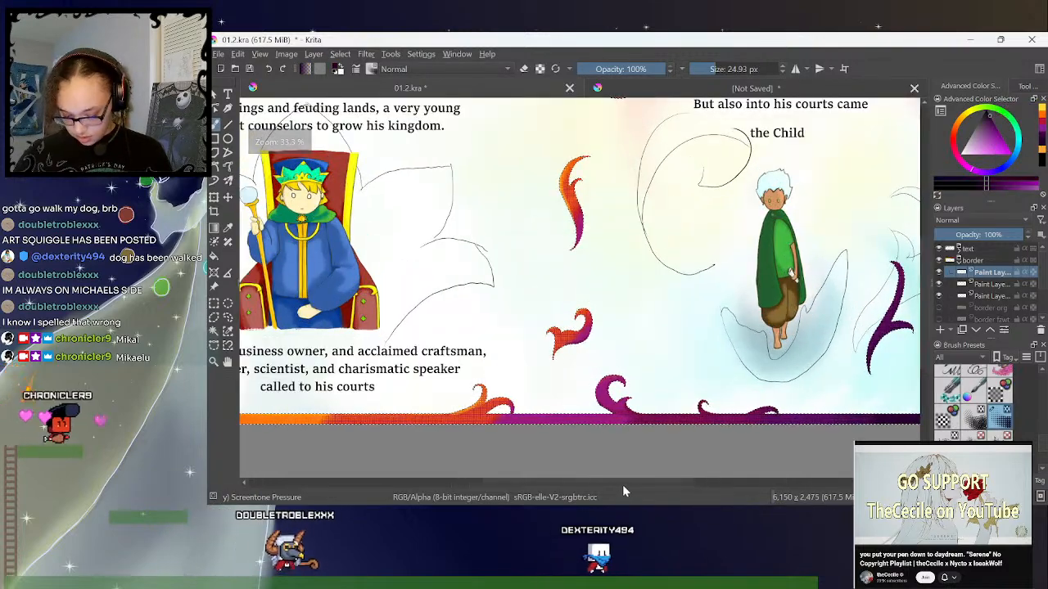
{"action": "left_click_drag", "start_coordinate": [624, 484], "coordinate": [668, 491]}
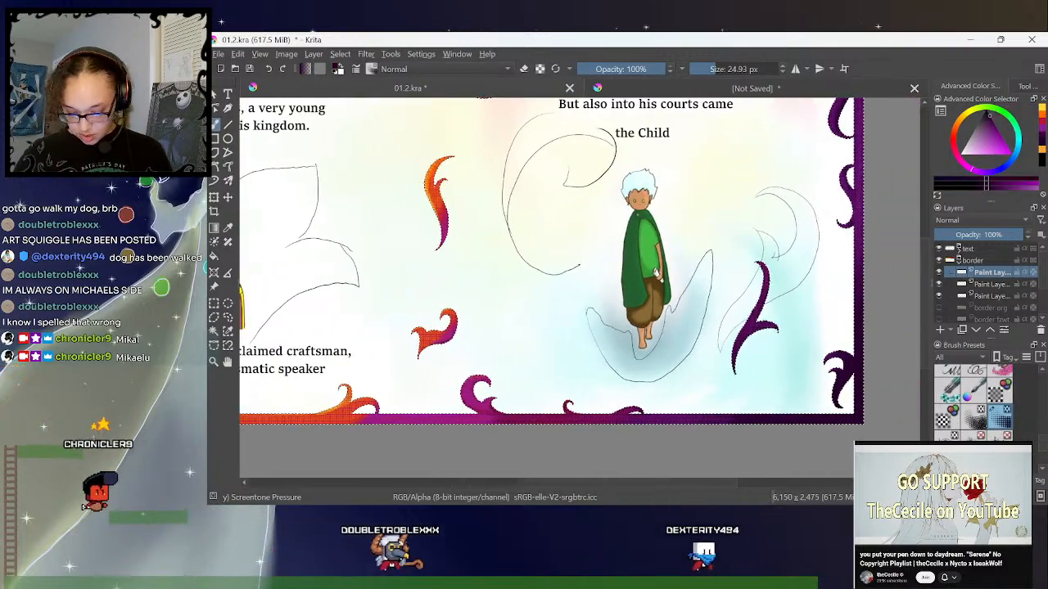
{"action": "left_click_drag", "start_coordinate": [926, 246], "coordinate": [929, 268]}
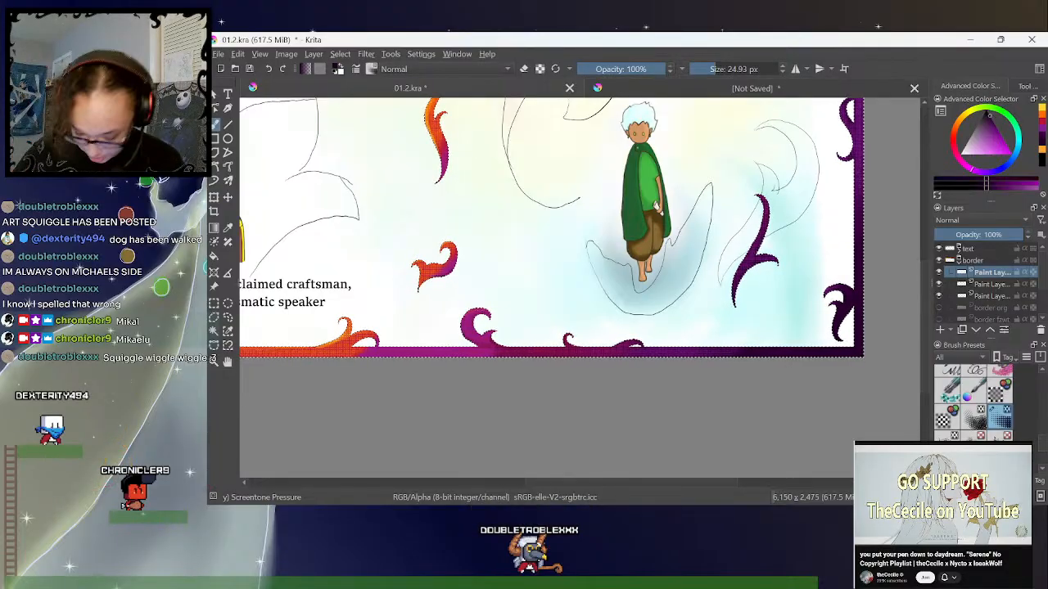
{"action": "left_click_drag", "start_coordinate": [648, 484], "coordinate": [620, 484]}
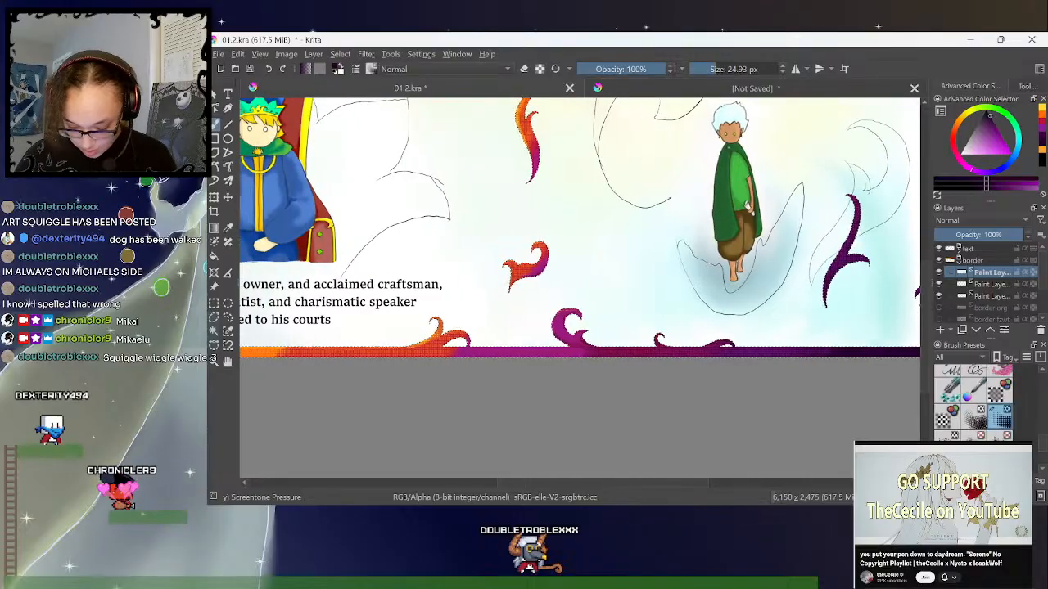
- Compare the plain black border with the coloured version by hiding and reshowing the border group's upper paint layers
{"action": "left_click", "coordinate": [227, 319]}
{"action": "key", "text": "ctrl+minus"}
{"action": "key", "text": "ctrl+minus"}
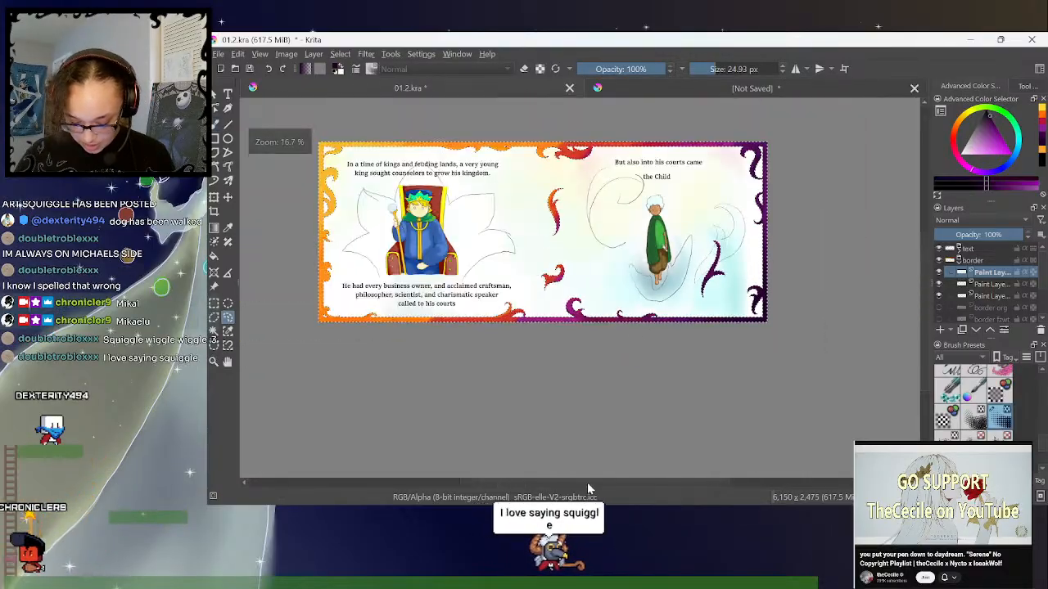
{"action": "left_click_drag", "start_coordinate": [589, 484], "coordinate": [580, 484]}
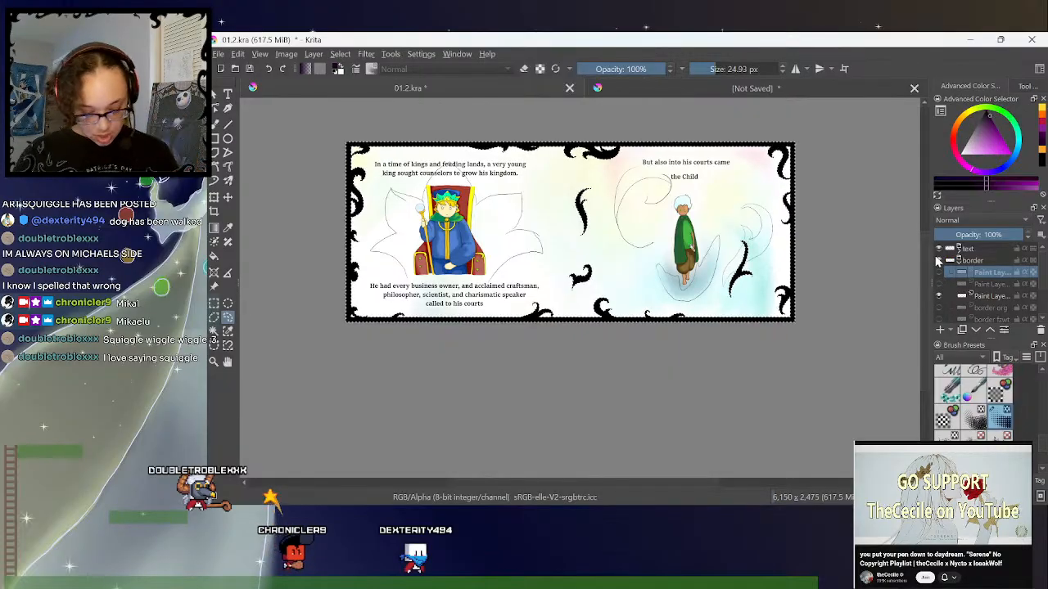
{"action": "left_click", "coordinate": [227, 332]}
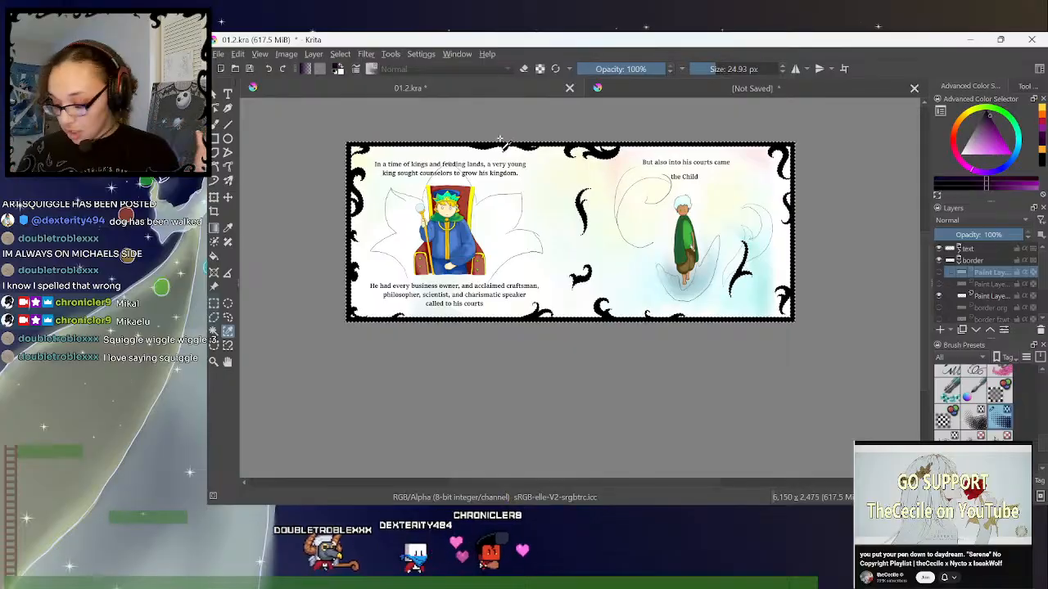
{"action": "left_click", "coordinate": [939, 272]}
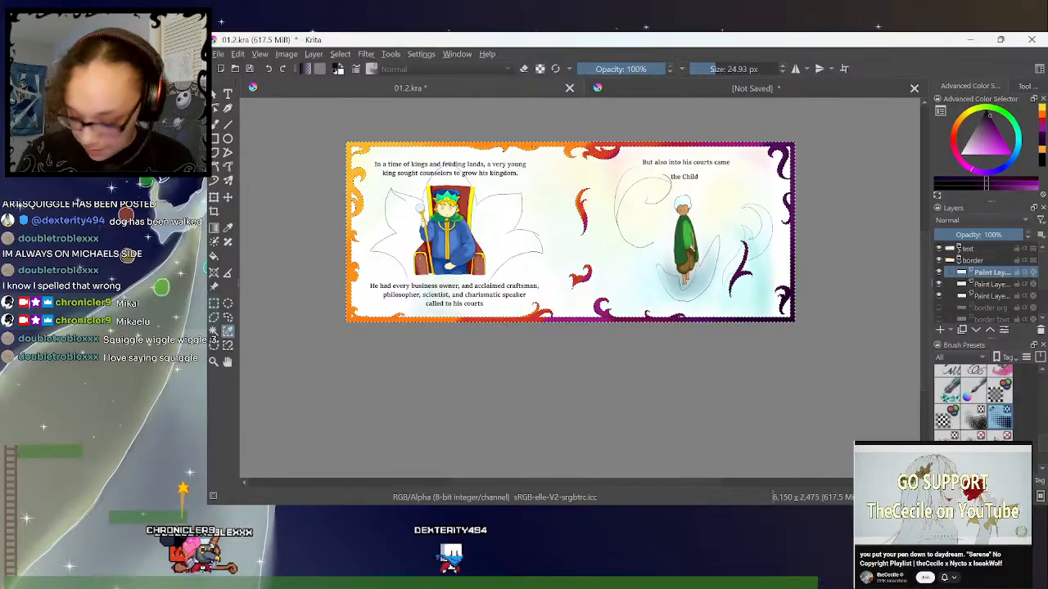
- Switch to the unsaved squiggle document and paste the copied Horse Lady drawing, interpreting its colours as web (sRGB)
{"action": "left_click", "coordinate": [827, 81]}
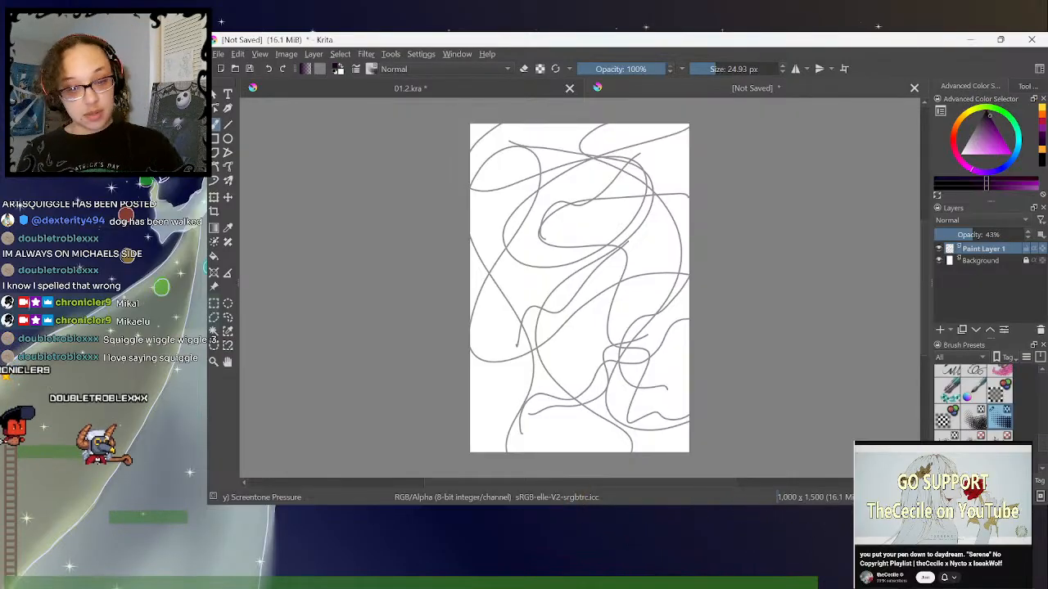
{"action": "key", "text": "ctrl+v"}
{"action": "left_click", "coordinate": [553, 352]}
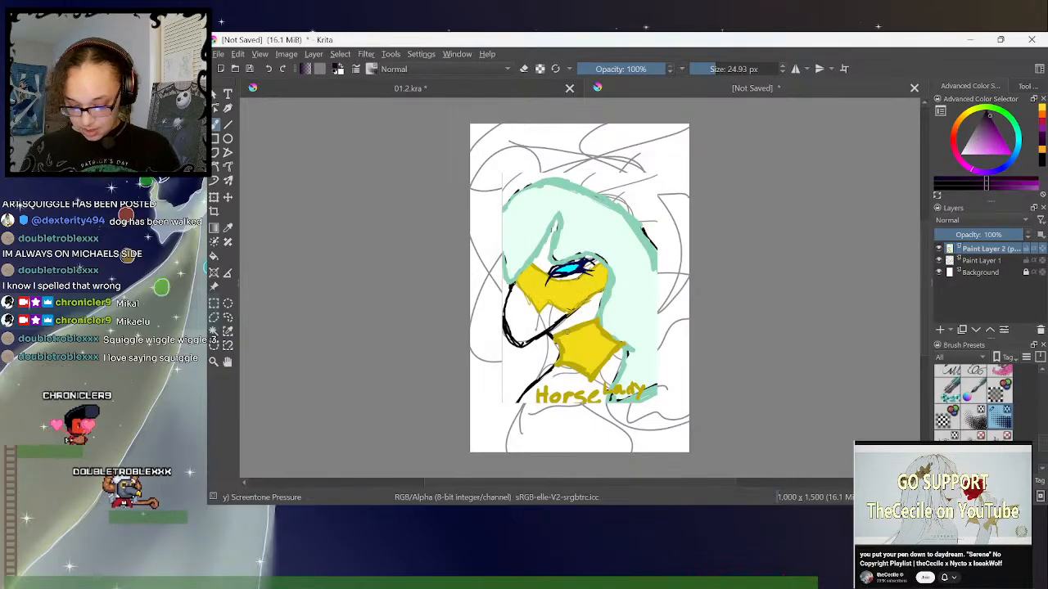
- Scale the pasted Horse Lady drawing to fill the canvas and toggle its layer to compare it with the squiggle
{"action": "left_click", "coordinate": [218, 198]}
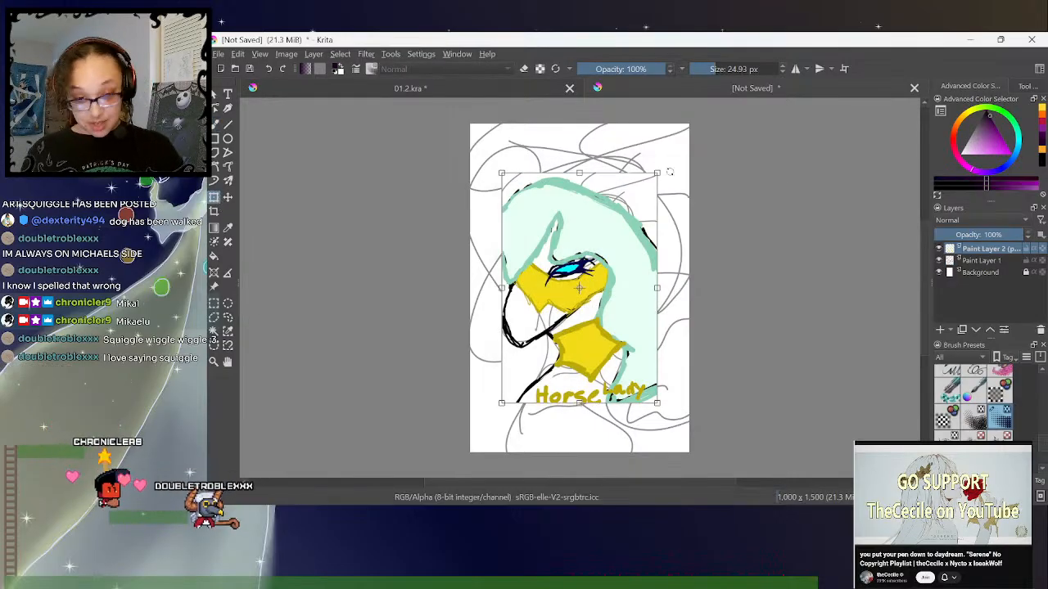
{"action": "left_click_drag", "start_coordinate": [657, 172], "coordinate": [693, 125]}
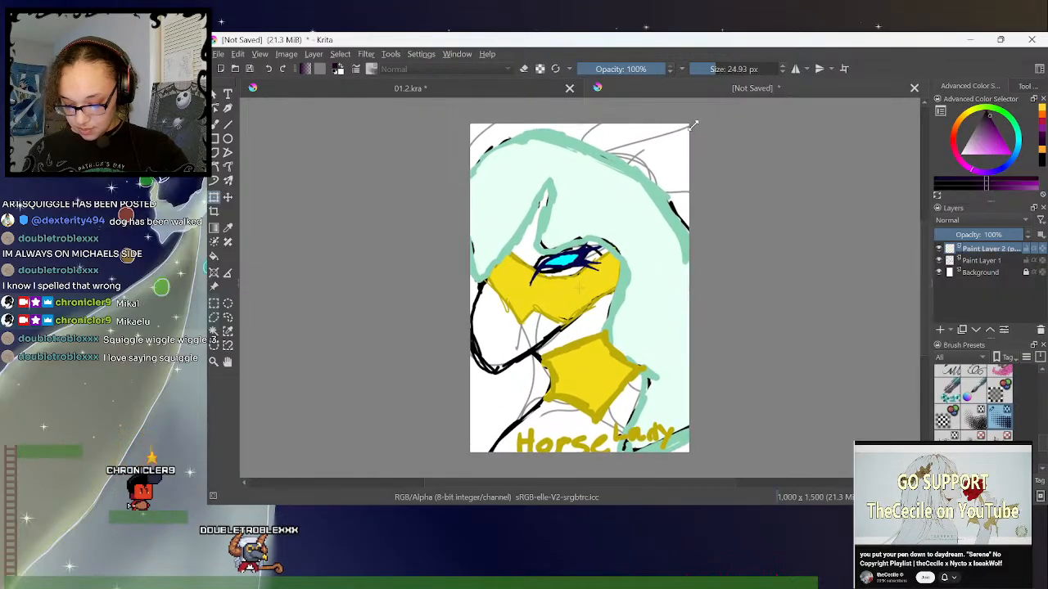
{"action": "left_click", "coordinate": [940, 249]}
{"action": "left_click", "coordinate": [939, 249]}
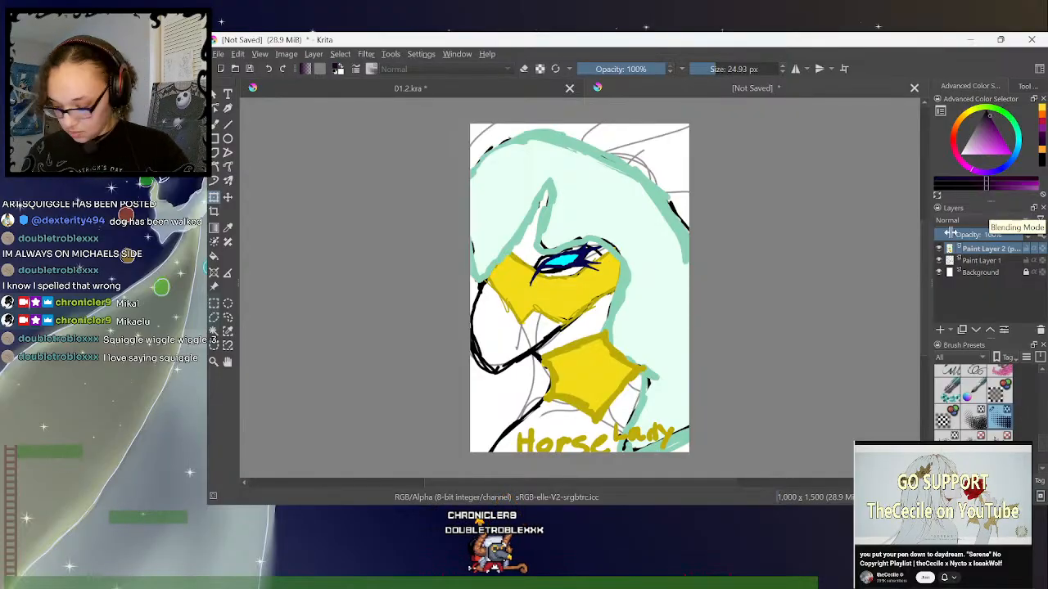
- Paste another copied image directly above Paint Layer 1, interpreting its colours as web (sRGB)
{"action": "left_click", "coordinate": [974, 261]}
{"action": "key", "text": "ctrl+v"}
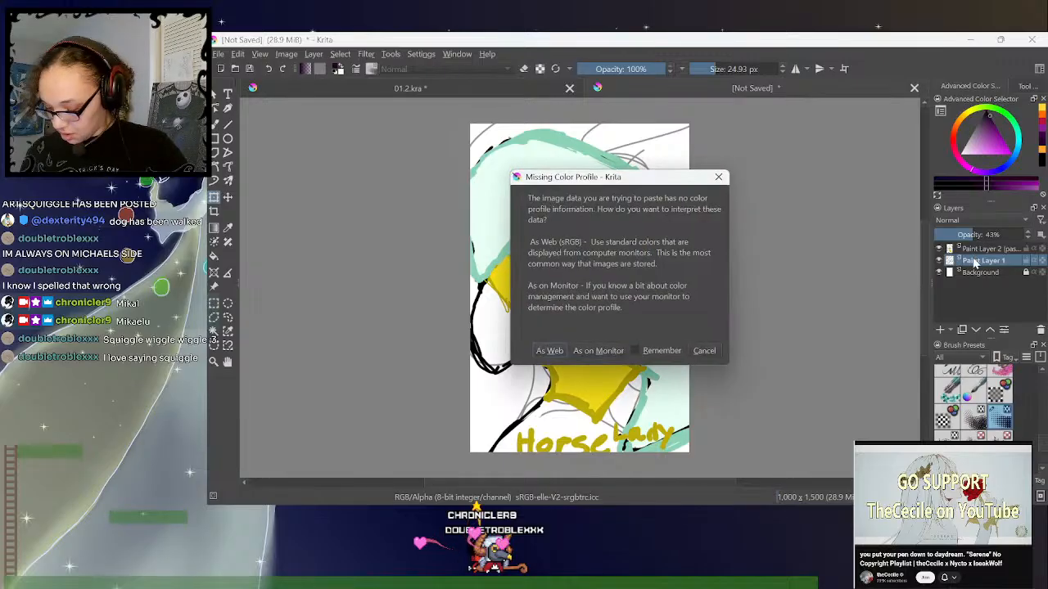
{"action": "left_click", "coordinate": [549, 350]}
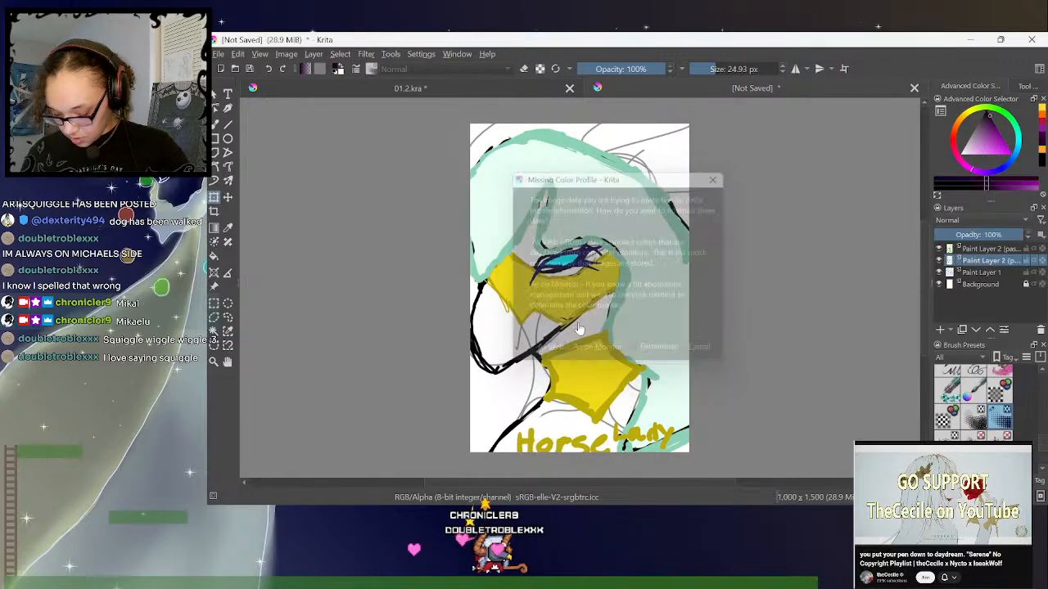
- Compare the squiggle, the black line drawing and the coloured Horse Lady drawing by hiding and reshowing the two pasted layers
{"action": "left_click", "coordinate": [940, 250]}
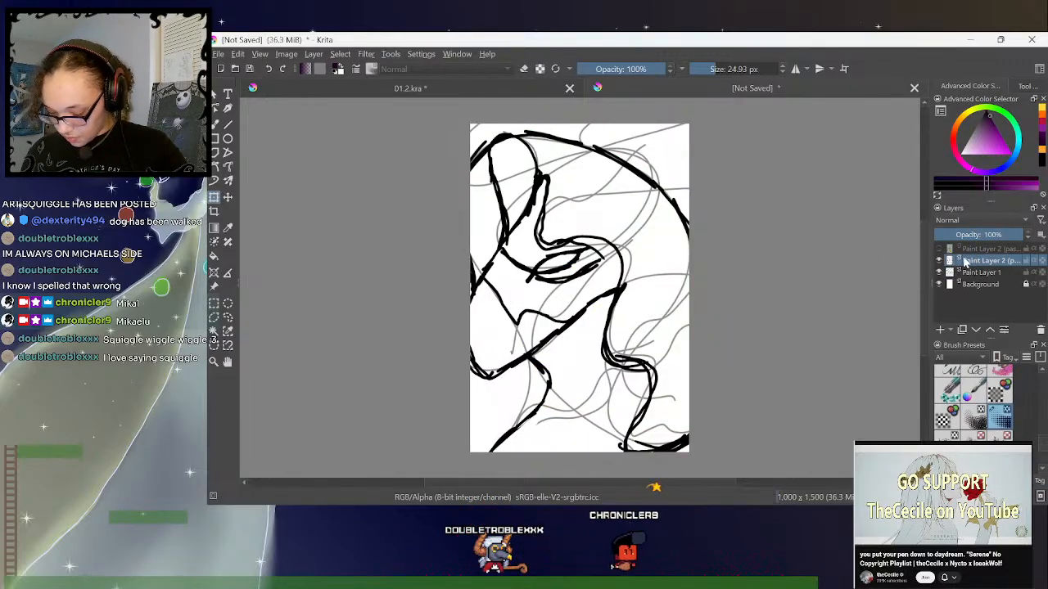
{"action": "left_click", "coordinate": [939, 250]}
{"action": "left_click", "coordinate": [939, 249]}
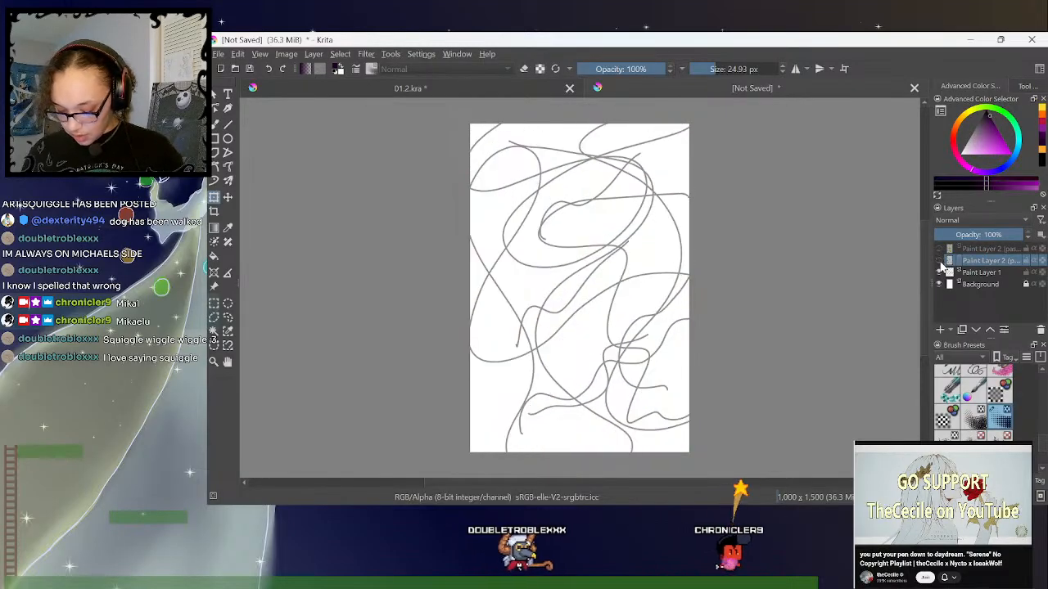
{"action": "left_click", "coordinate": [939, 260]}
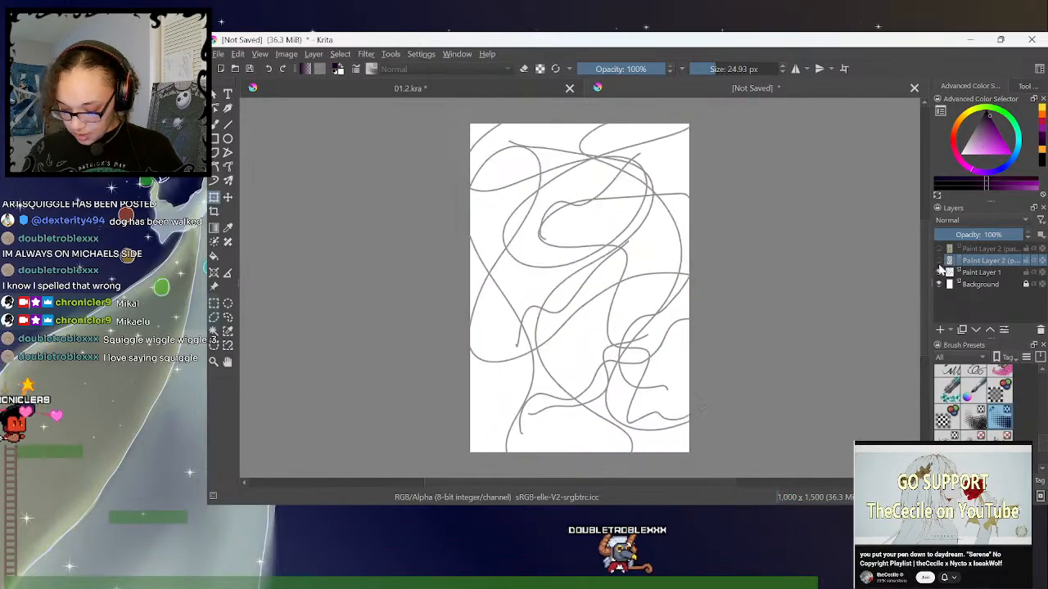
{"action": "left_click", "coordinate": [940, 260]}
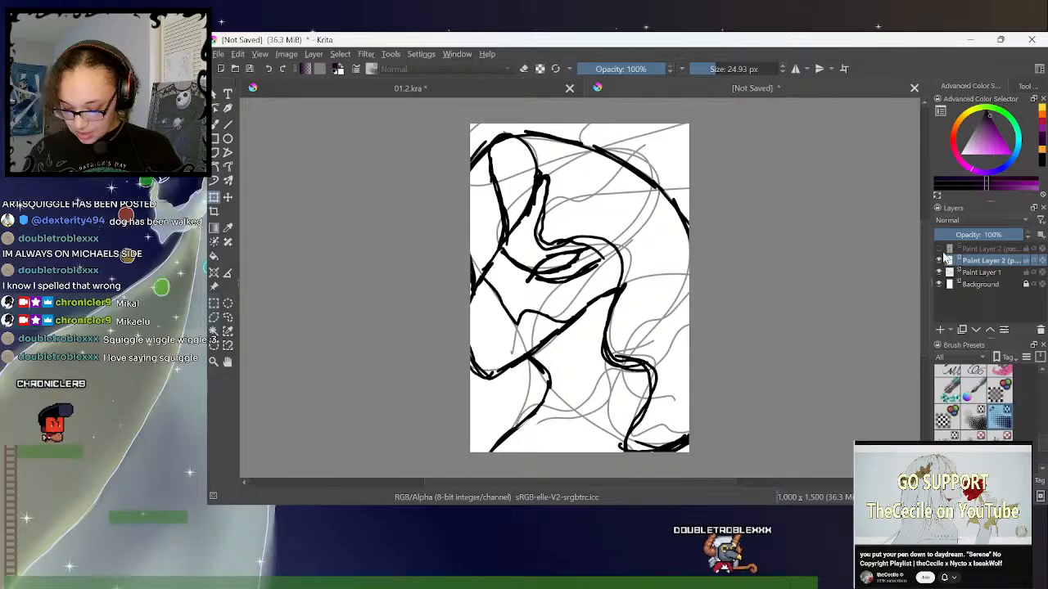
{"action": "left_click", "coordinate": [939, 249]}
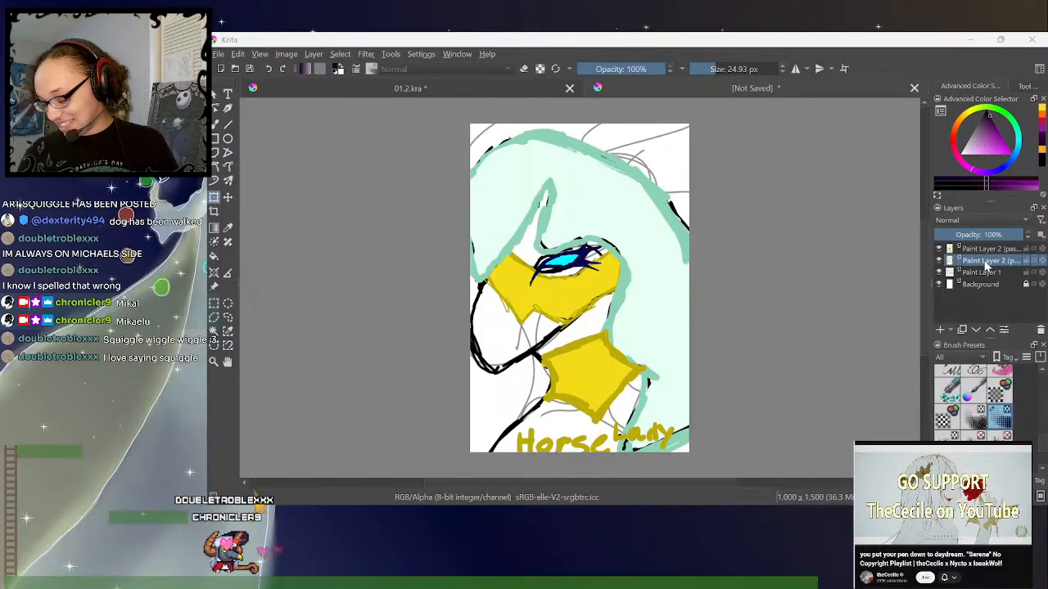
- Try pasting the copied Kirby image above the Horse Lady layer with colours interpreted as web (sRGB), and delete the pasted layer
{"action": "left_click_drag", "start_coordinate": [987, 263], "coordinate": [982, 245]}
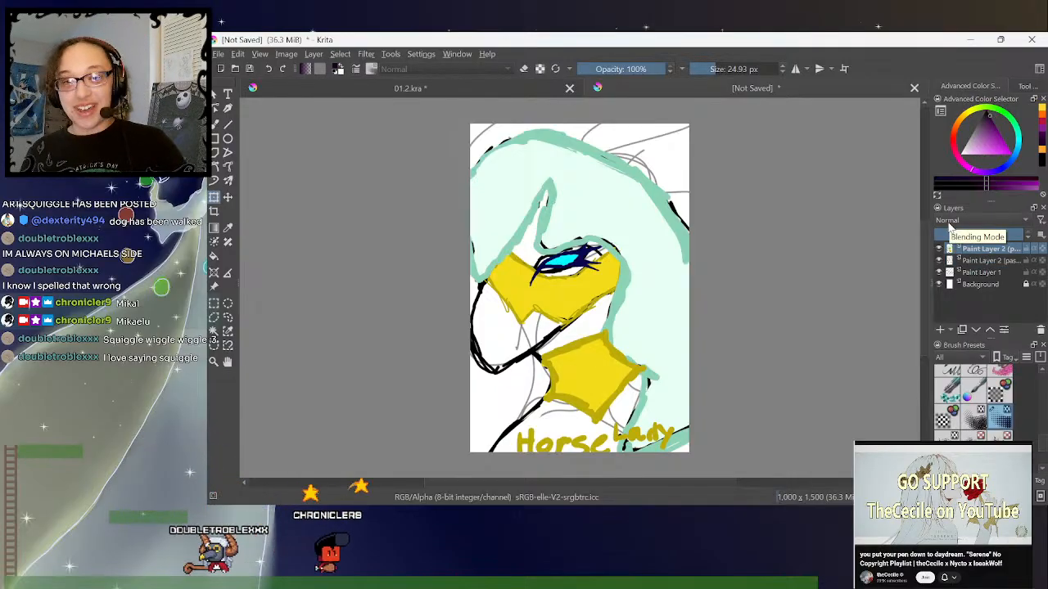
{"action": "key", "text": "ctrl+v"}
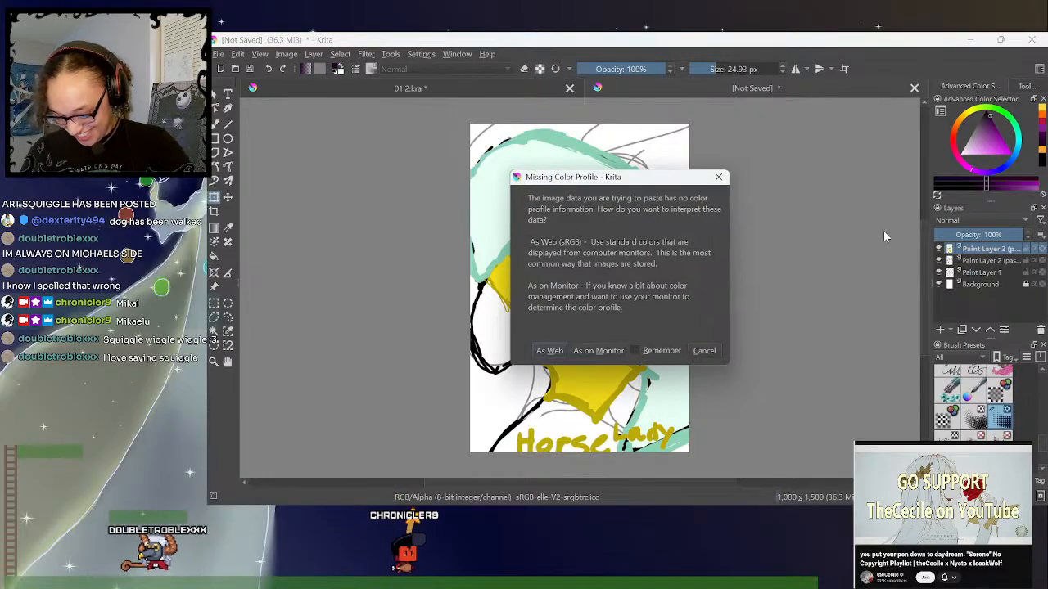
{"action": "left_click", "coordinate": [550, 351]}
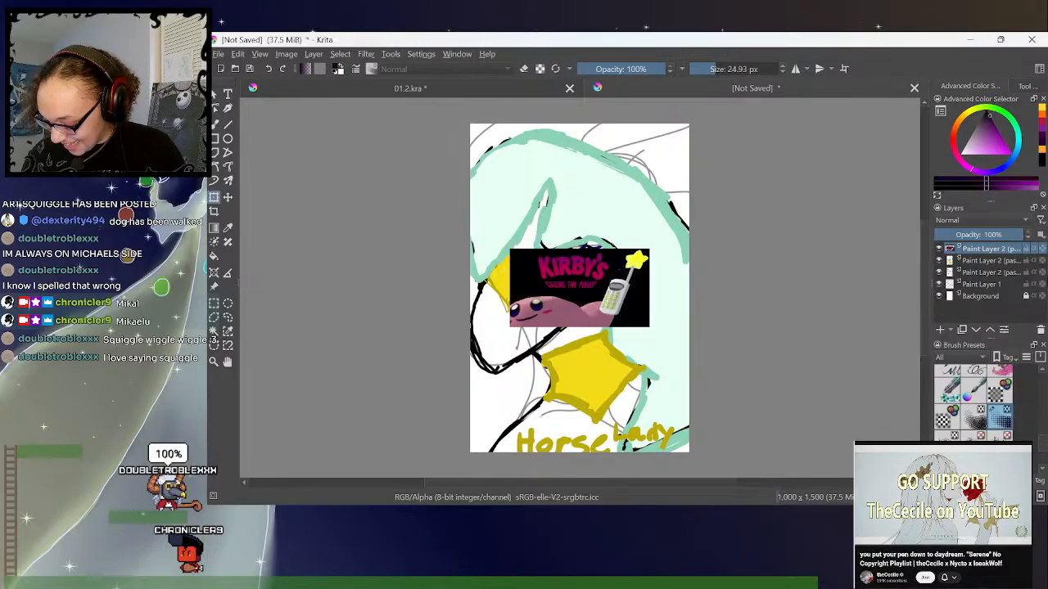
{"action": "left_click", "coordinate": [1041, 329]}
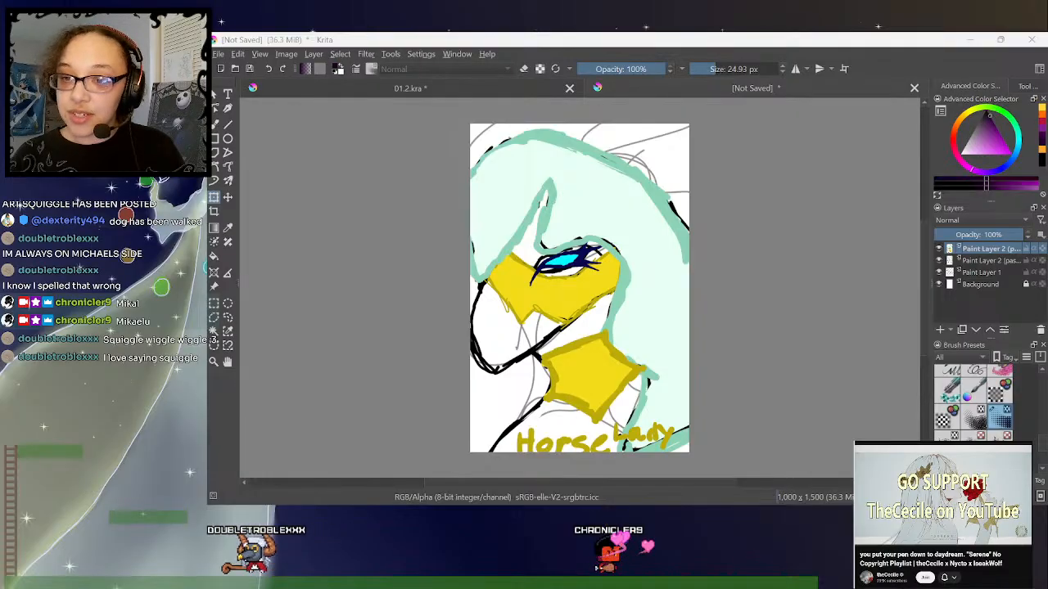
- Hide the coloured Horse Lady layer and select the black line drawing layer beneath it
{"action": "left_click", "coordinate": [939, 250]}
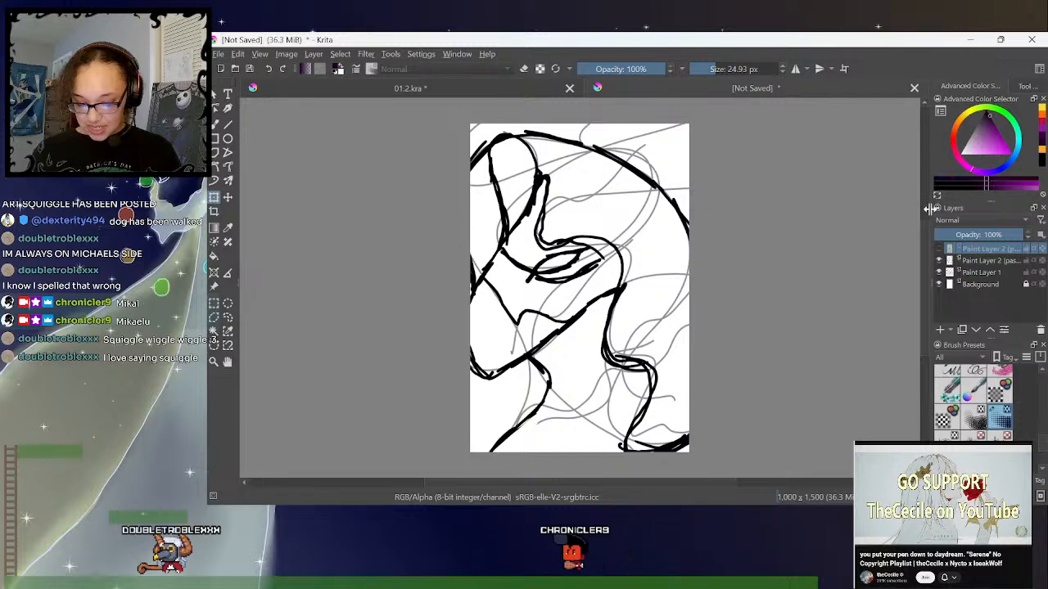
{"action": "left_click", "coordinate": [988, 260]}
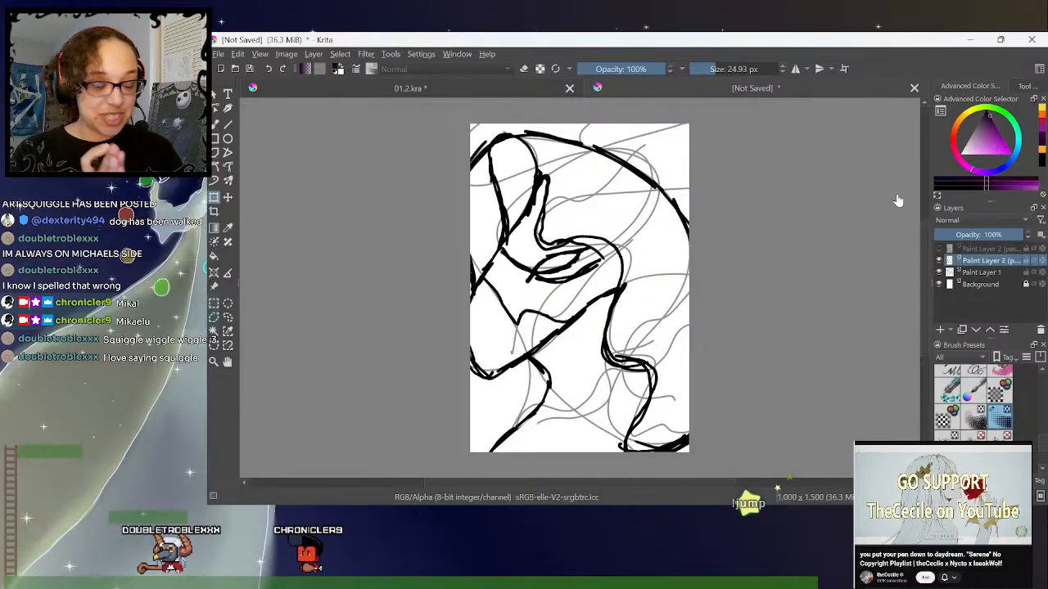
- Switch to the 01.2.kra document, clear the border selection and collapse the border group
{"action": "left_click", "coordinate": [515, 90]}
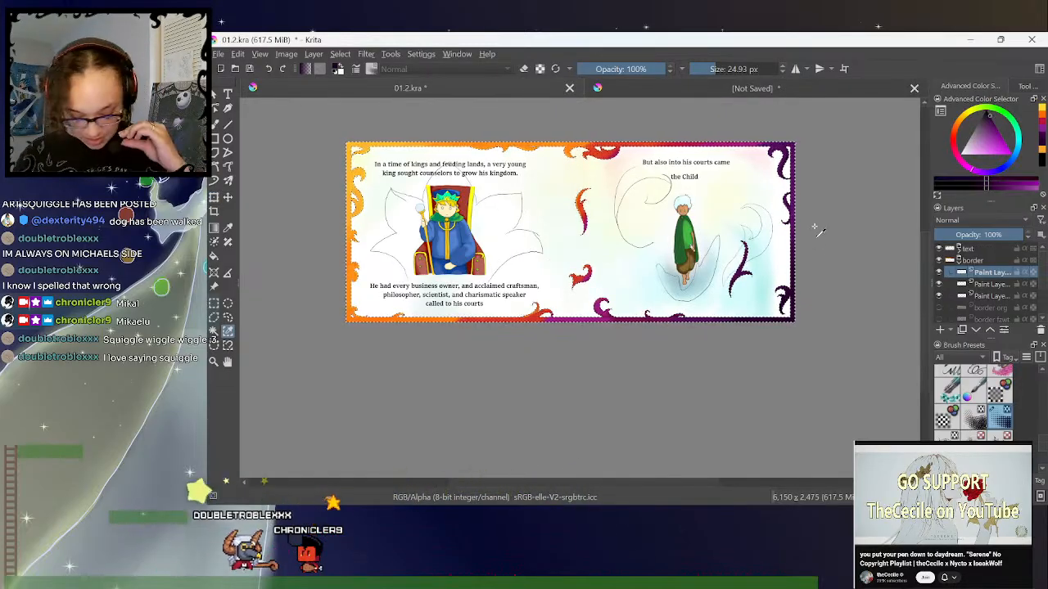
{"action": "left_click", "coordinate": [228, 318]}
{"action": "left_click", "coordinate": [877, 222]}
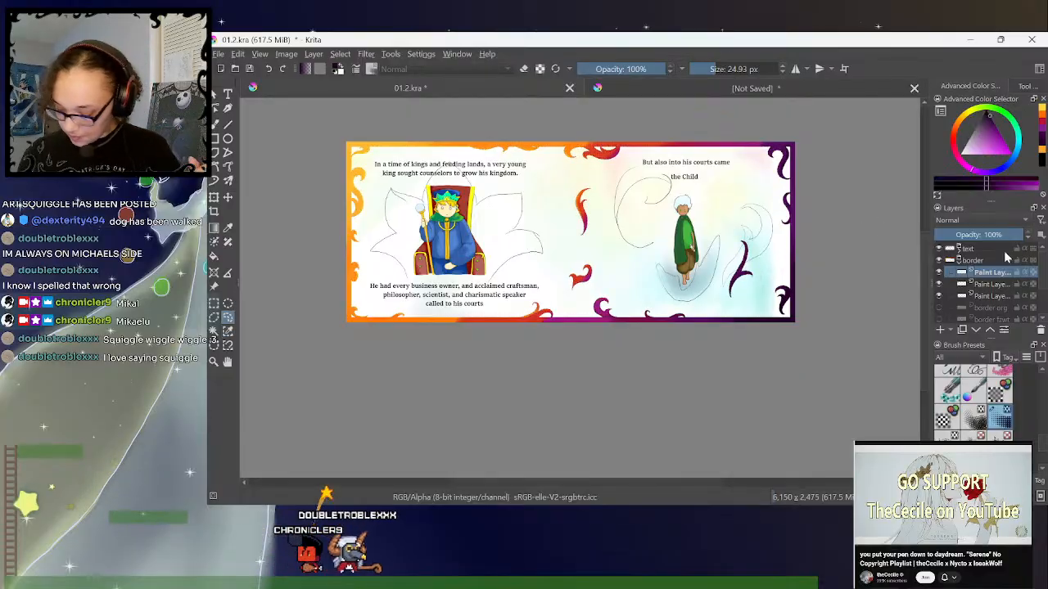
{"action": "left_click", "coordinate": [960, 261]}
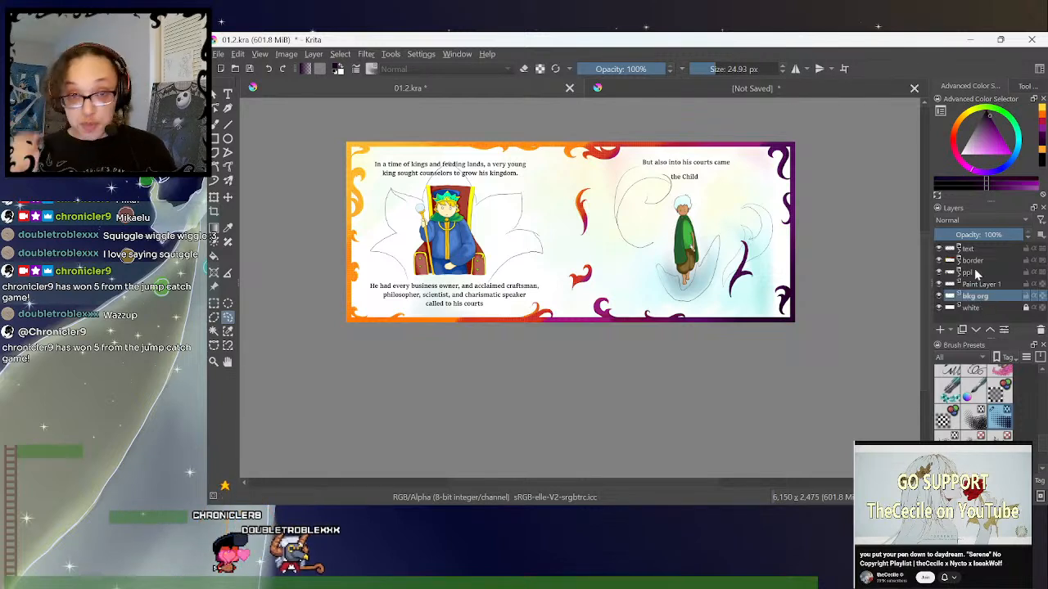
- Set the opacity of Paint Layer 1, which holds the background sketch lines, to 50%
{"action": "mouse_move", "coordinate": [976, 275]}
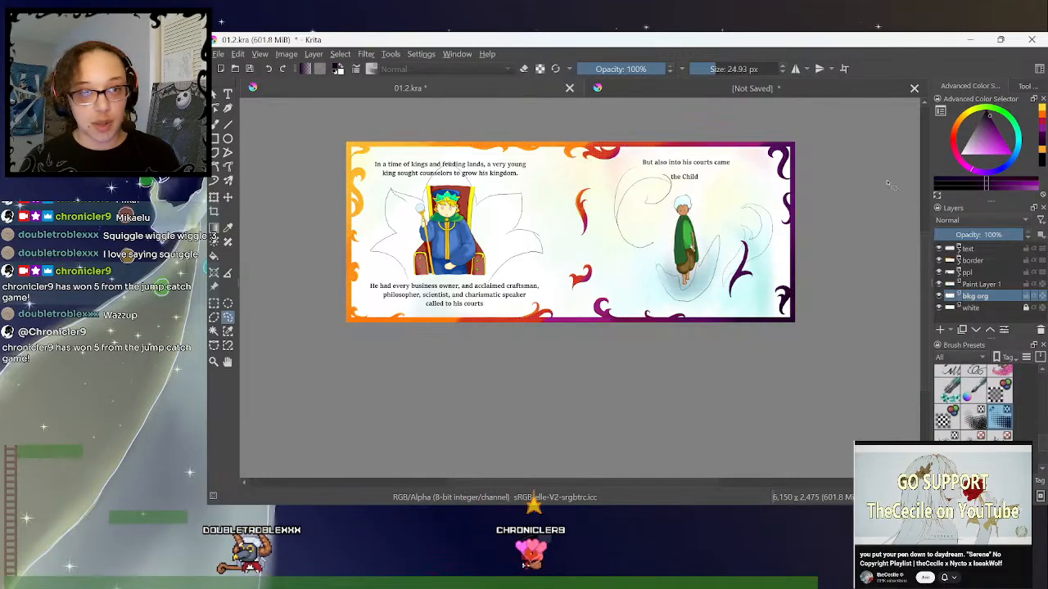
{"action": "left_click_drag", "start_coordinate": [924, 247], "coordinate": [926, 251]}
{"action": "key", "text": "ctrl+plus"}
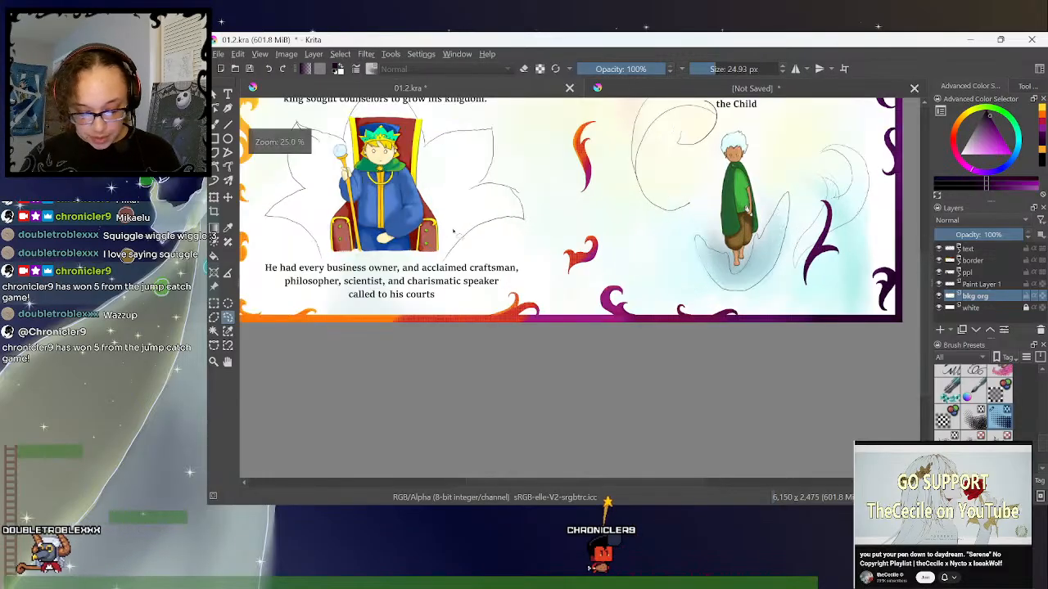
{"action": "left_click_drag", "start_coordinate": [547, 483], "coordinate": [516, 480]}
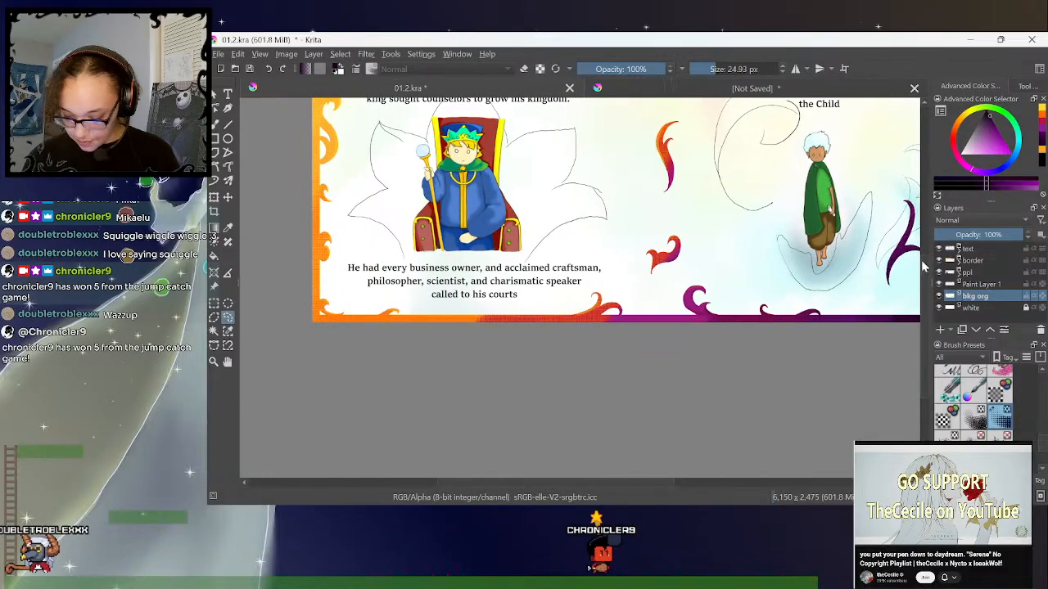
{"action": "left_click_drag", "start_coordinate": [928, 271], "coordinate": [894, 232]}
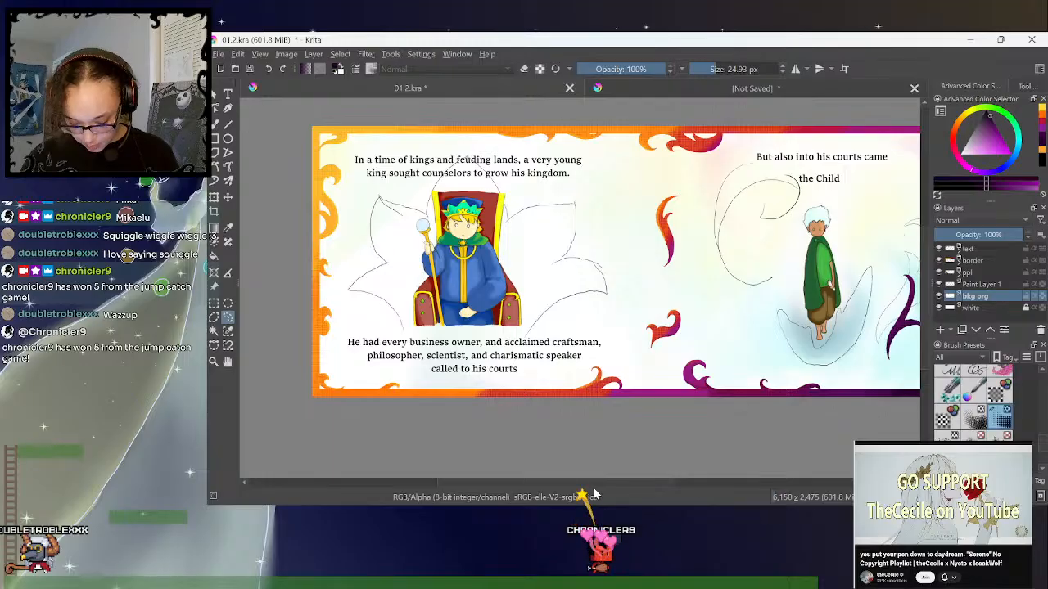
{"action": "left_click_drag", "start_coordinate": [597, 483], "coordinate": [591, 481]}
{"action": "left_click_drag", "start_coordinate": [929, 281], "coordinate": [953, 266]}
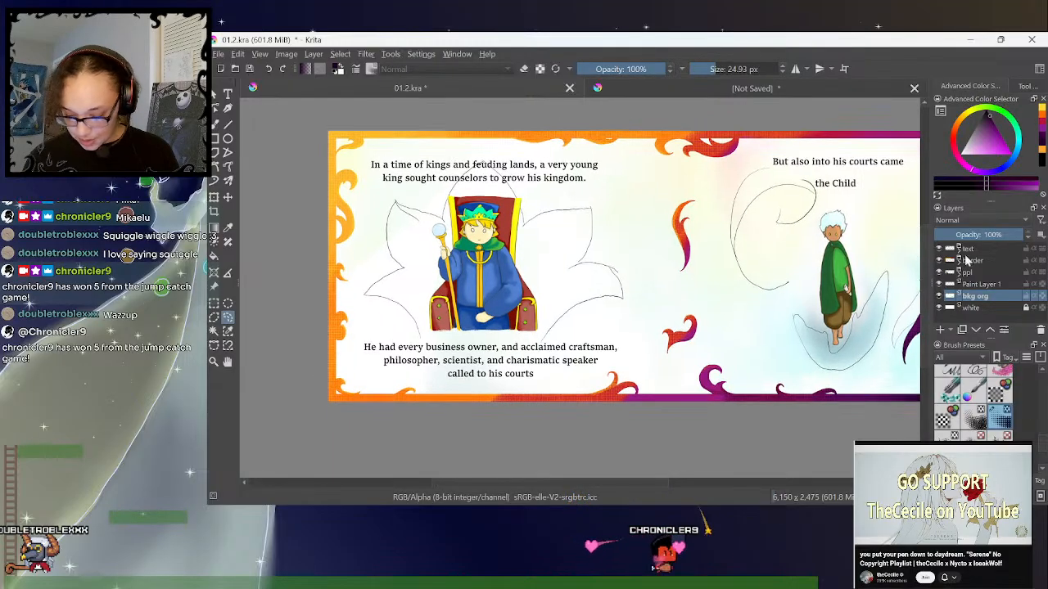
{"action": "left_click", "coordinate": [985, 286]}
{"action": "left_click", "coordinate": [975, 235]}
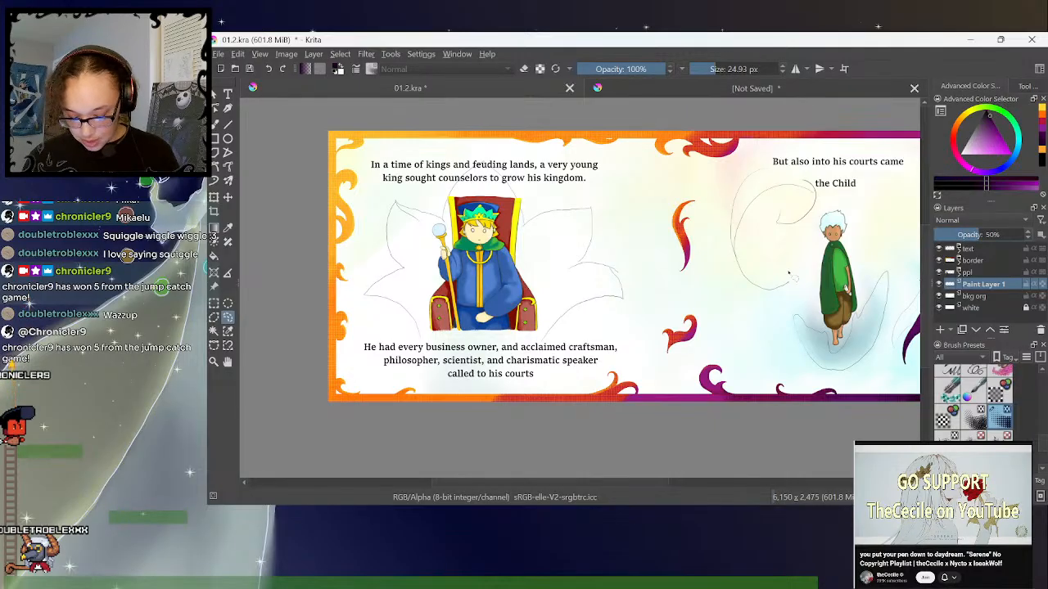
- Choose a teal-green foreground colour and add a new paint layer directly above Paint Layer 1
{"action": "left_click_drag", "start_coordinate": [638, 480], "coordinate": [639, 482]}
{"action": "key", "text": "ctrl+plus"}
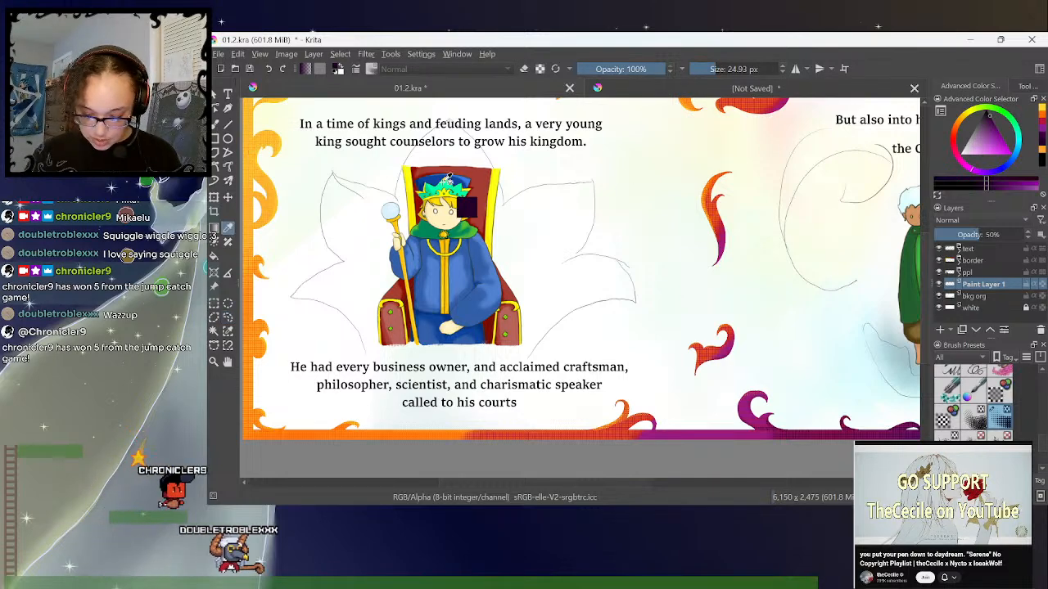
{"action": "left_click", "coordinate": [1010, 138]}
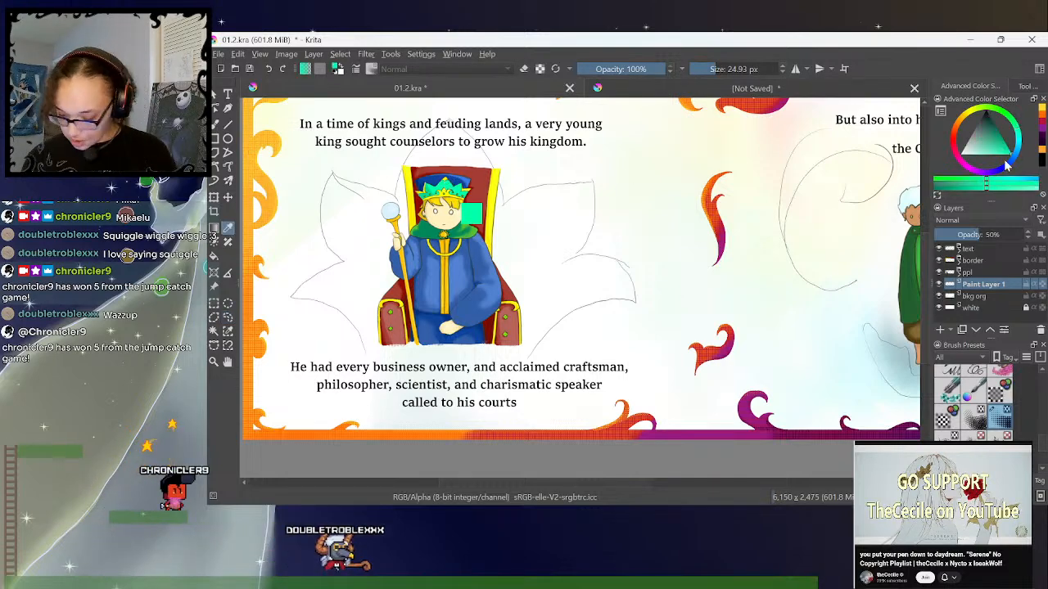
{"action": "key", "text": "Insert"}
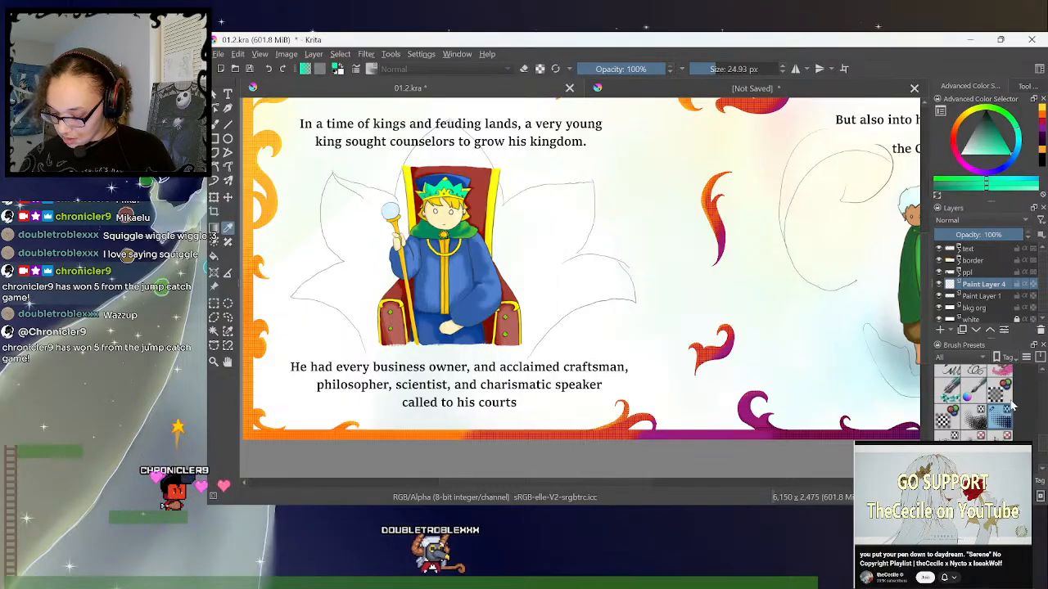
- Try stamping teal-green sparkles on both sides of the king's throne with the Stamp Sparkles brush at 200 px
{"action": "scroll", "coordinate": [1039, 437], "scroll_direction": "down", "scroll_amount": 3}
{"action": "scroll", "coordinate": [1041, 436], "scroll_direction": "down", "scroll_amount": 5}
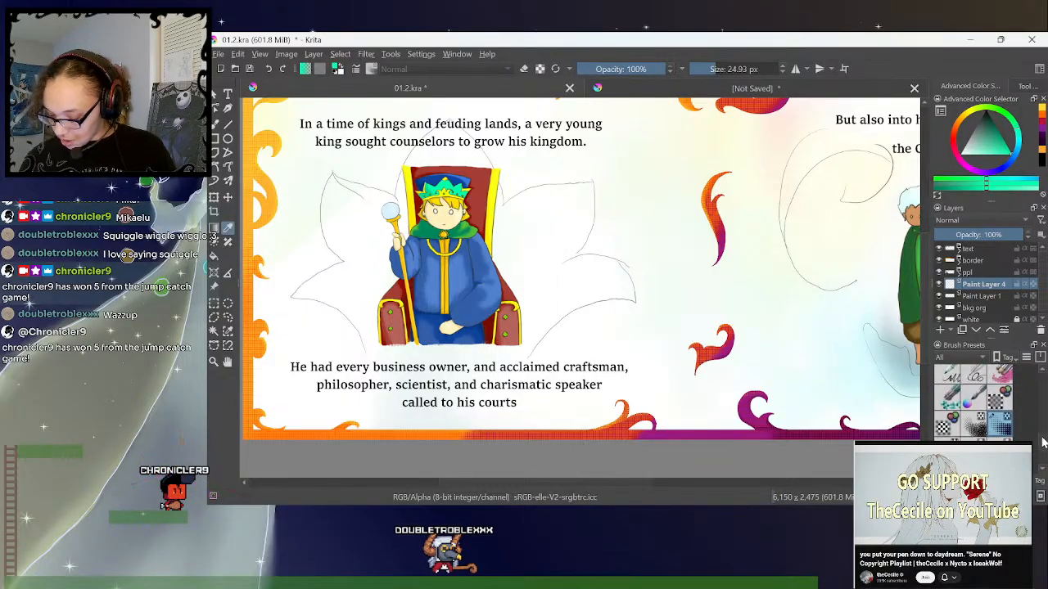
{"action": "scroll", "coordinate": [1042, 446], "scroll_direction": "down", "scroll_amount": 5}
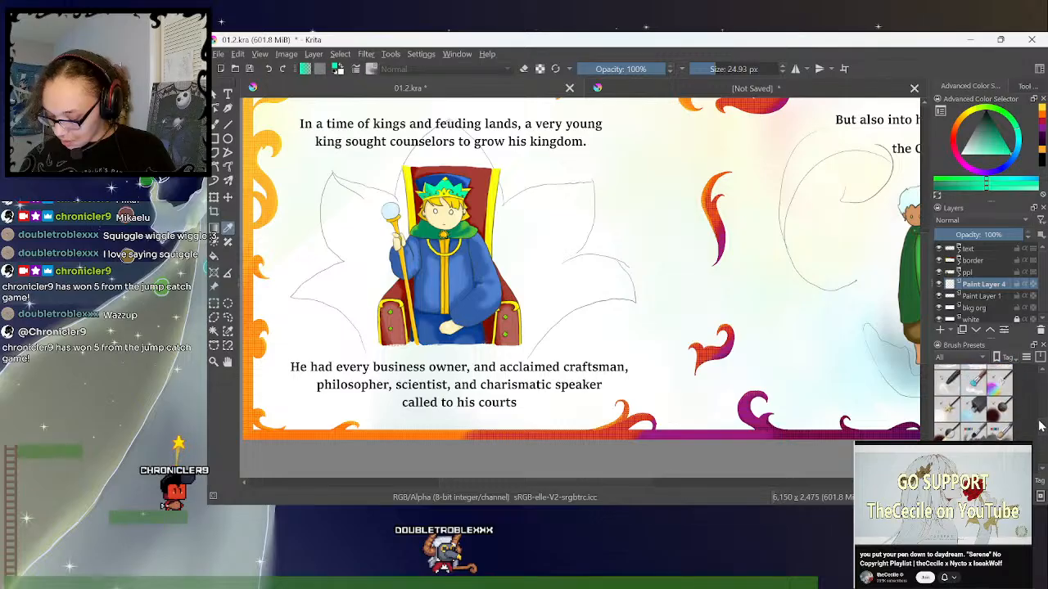
{"action": "scroll", "coordinate": [1042, 450], "scroll_direction": "down", "scroll_amount": 3}
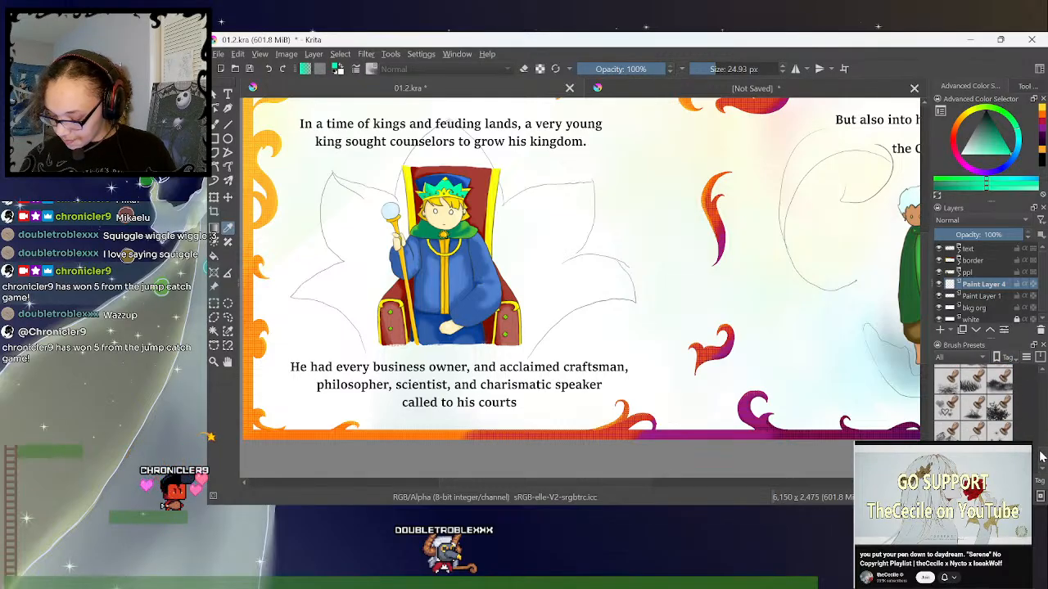
{"action": "left_click", "coordinate": [1000, 432]}
{"action": "left_click_drag", "start_coordinate": [533, 236], "coordinate": [597, 271]}
{"action": "left_click_drag", "start_coordinate": [989, 122], "coordinate": [1001, 145]}
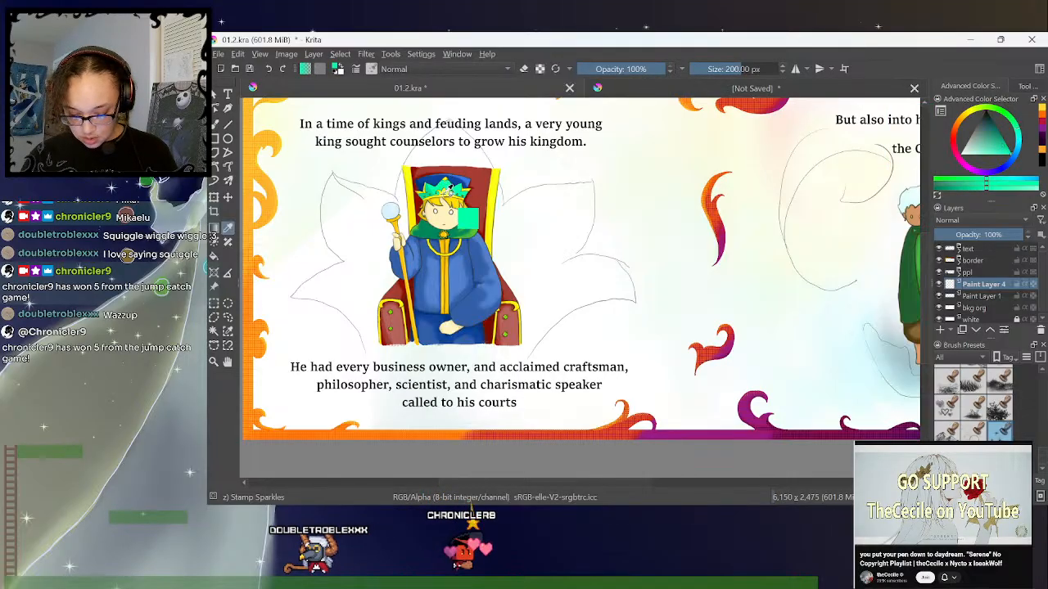
{"action": "left_click", "coordinate": [215, 128]}
{"action": "left_click_drag", "start_coordinate": [495, 228], "coordinate": [579, 183]}
{"action": "mouse_move", "coordinate": [597, 269]}
{"action": "left_mouse_down"}
{"action": "mouse_move", "coordinate": [676, 306]}
{"action": "mouse_move", "coordinate": [713, 282]}
{"action": "left_mouse_up"}
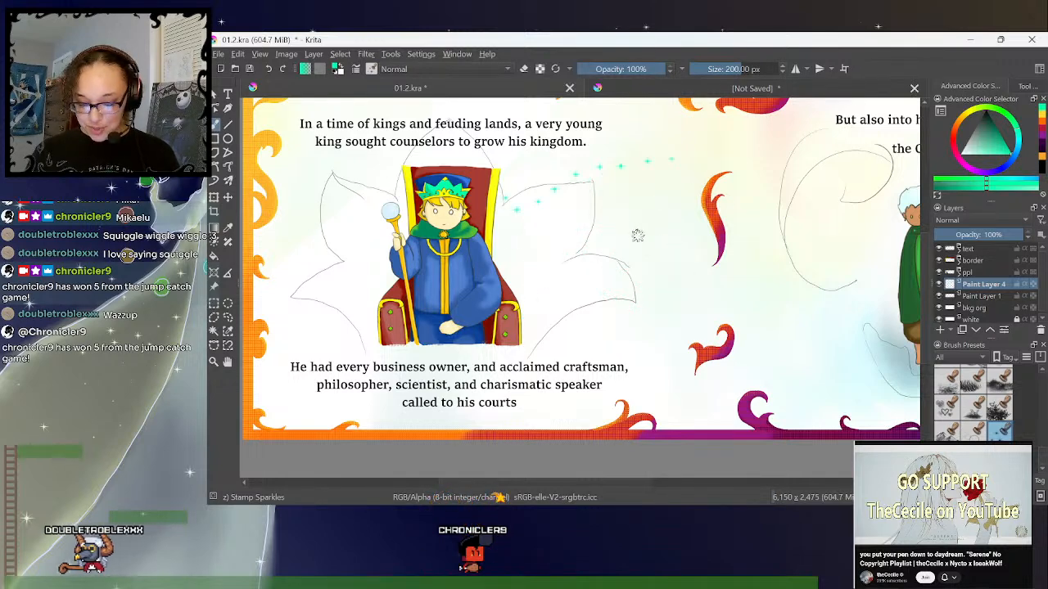
{"action": "left_click_drag", "start_coordinate": [378, 226], "coordinate": [311, 174]}
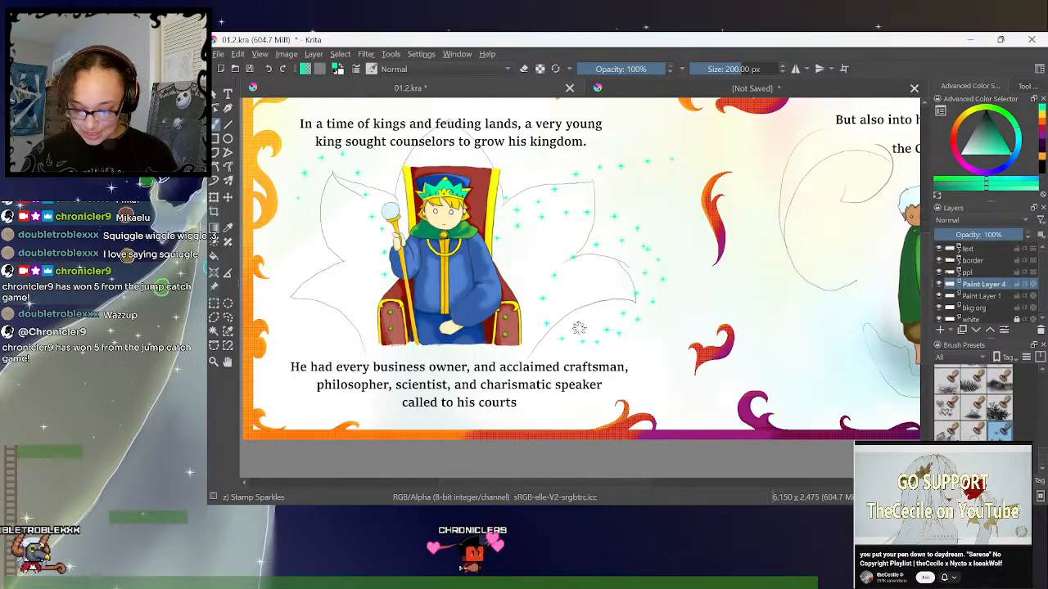
- Undo the sparkle strokes around the throne
{"action": "key", "text": "ctrl+z"}
{"action": "key", "text": "ctrl+z"}
{"action": "key", "text": "ctrl+z"}
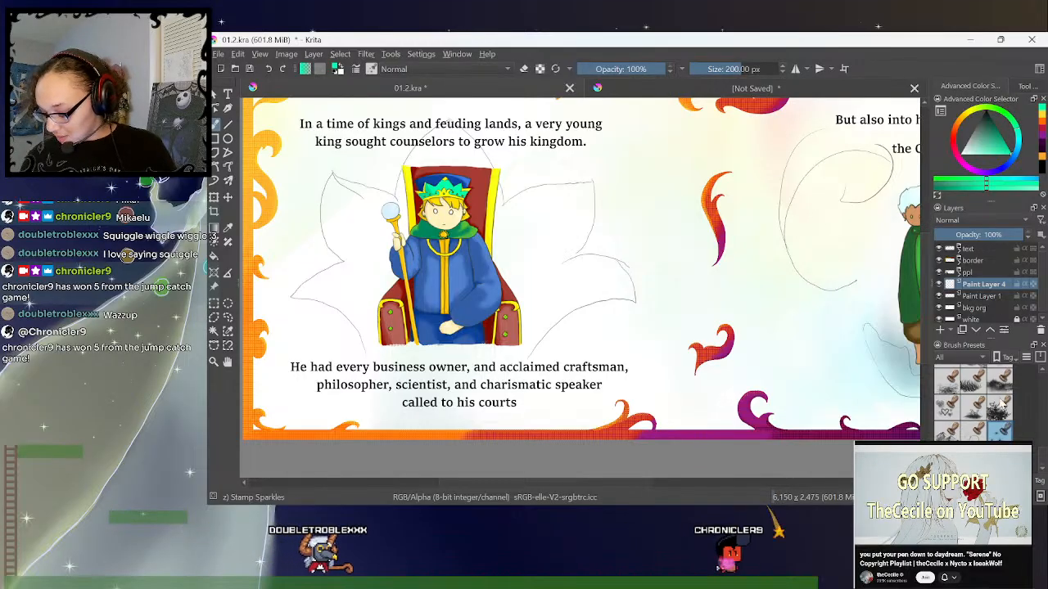
- Try the Stamp Grass Patch brush at 320 px beside the throne, and undo its strokes together with the new paint layer
{"action": "left_click", "coordinate": [1000, 383]}
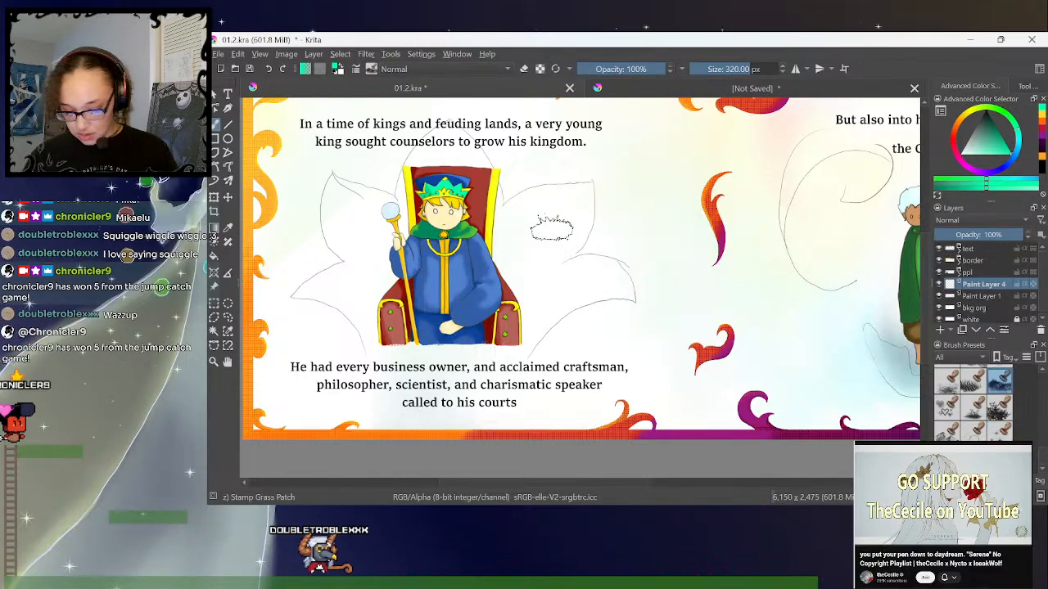
{"action": "left_click_drag", "start_coordinate": [521, 217], "coordinate": [536, 268]}
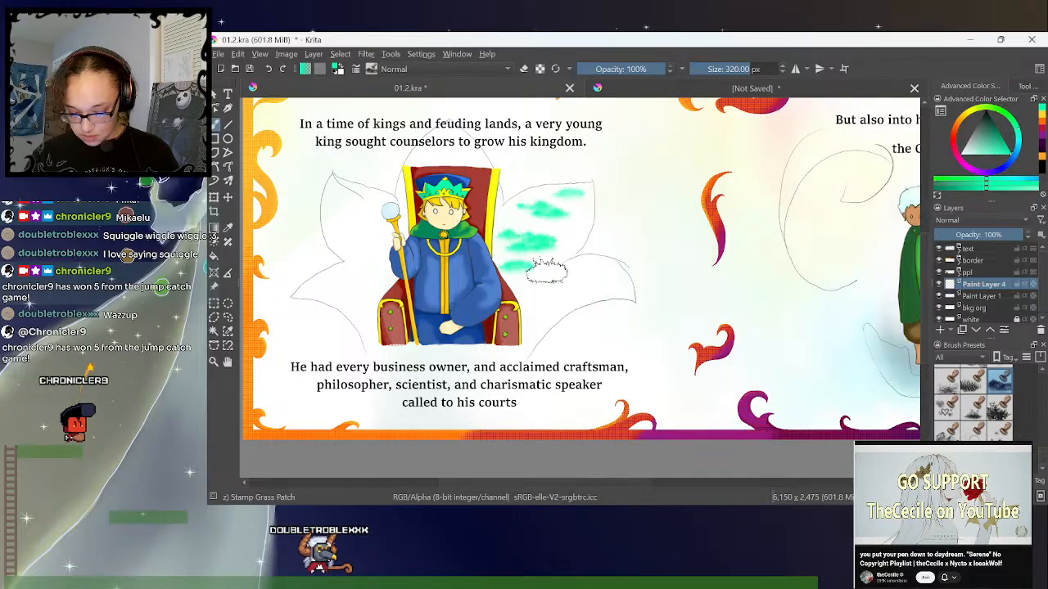
{"action": "mouse_move", "coordinate": [610, 282]}
{"action": "left_mouse_down"}
{"action": "mouse_move", "coordinate": [644, 292]}
{"action": "mouse_move", "coordinate": [612, 322]}
{"action": "mouse_move", "coordinate": [618, 346]}
{"action": "mouse_move", "coordinate": [700, 350]}
{"action": "left_mouse_up"}
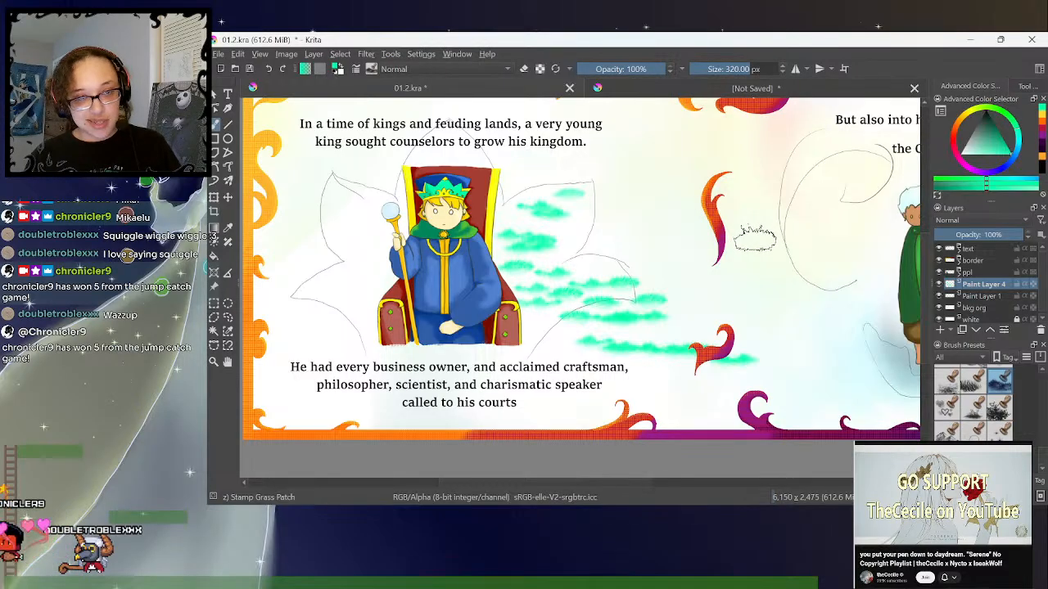
{"action": "key", "text": "ctrl+z"}
{"action": "key", "text": "ctrl+z"}
{"action": "key", "text": "ctrl+z"}
{"action": "key", "text": "ctrl+z"}
{"action": "key", "text": "ctrl+z"}
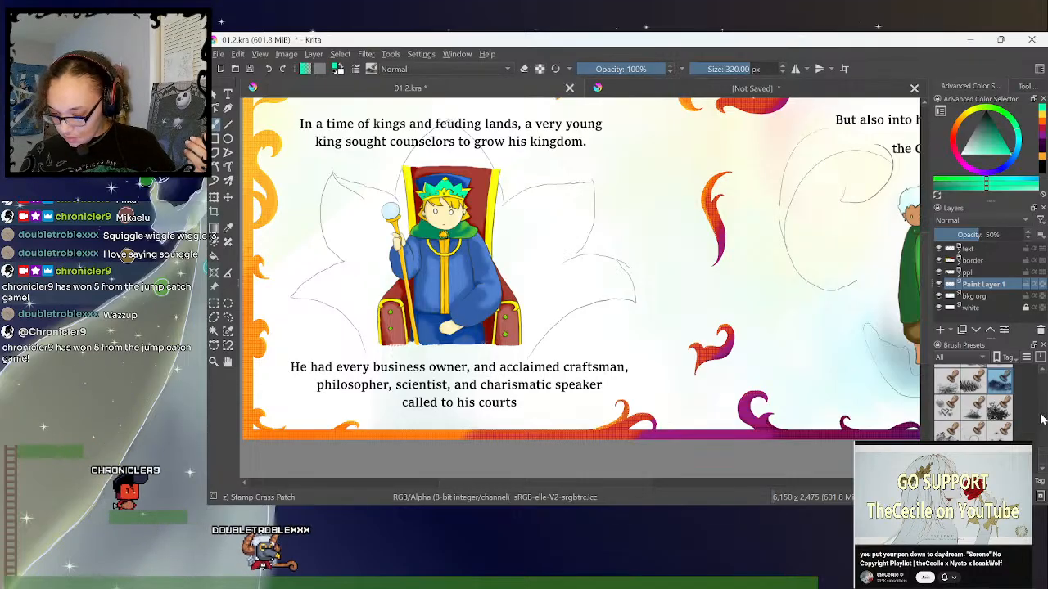
- Try the Stamp Leaves brush at 165 px and the Stamp Grass brush at 125 px beside the king's throne, undoing the strokes
{"action": "left_click", "coordinate": [998, 407]}
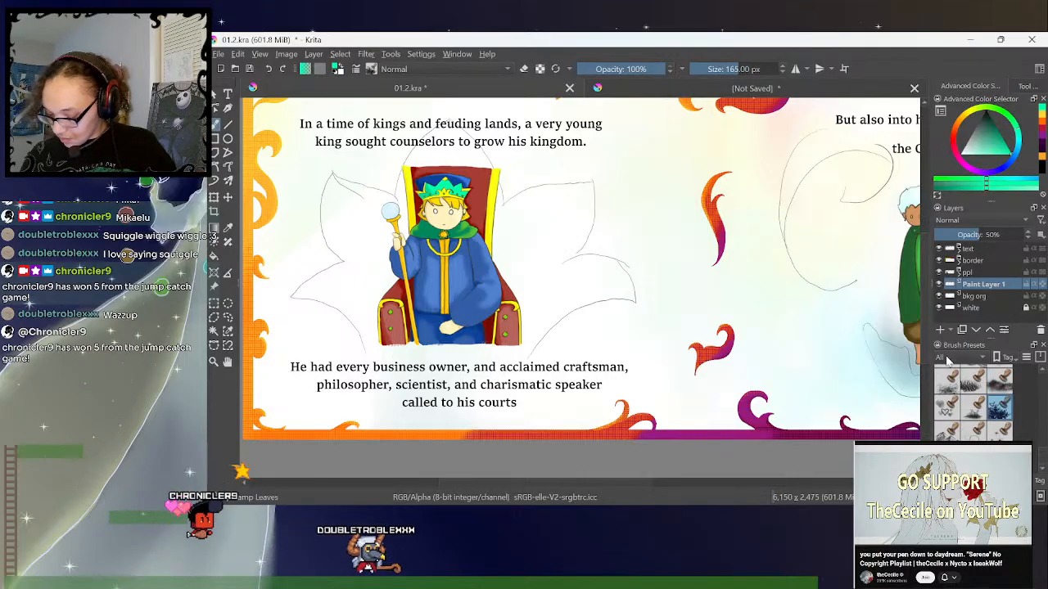
{"action": "mouse_move", "coordinate": [500, 231]}
{"action": "left_mouse_down"}
{"action": "mouse_move", "coordinate": [527, 199]}
{"action": "mouse_move", "coordinate": [529, 248]}
{"action": "mouse_move", "coordinate": [575, 238]}
{"action": "mouse_move", "coordinate": [526, 244]}
{"action": "mouse_move", "coordinate": [567, 274]}
{"action": "mouse_move", "coordinate": [619, 262]}
{"action": "mouse_move", "coordinate": [641, 200]}
{"action": "left_mouse_up"}
{"action": "key", "text": "ctrl+z"}
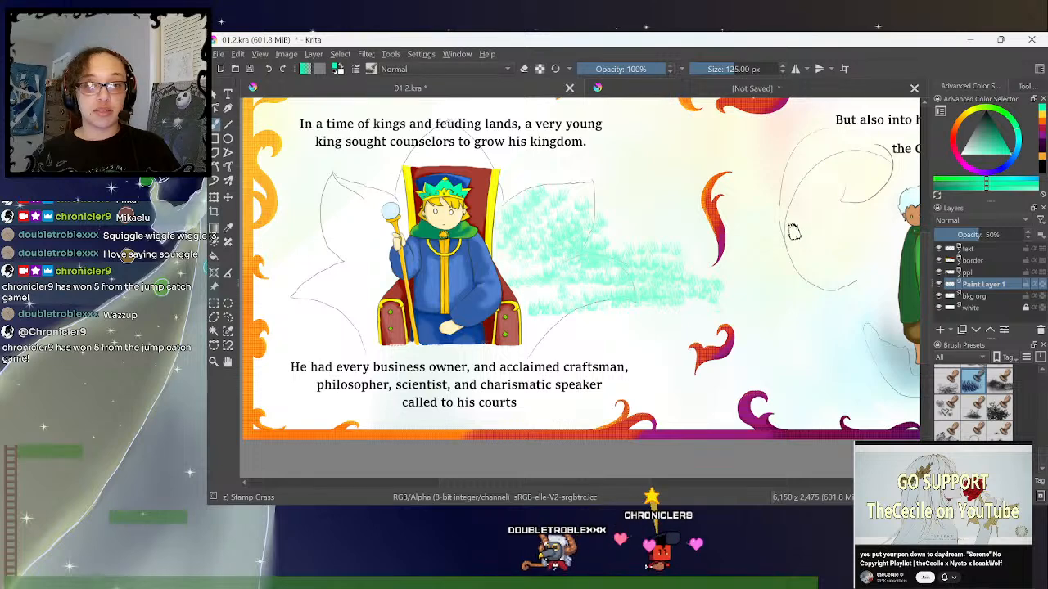
{"action": "key", "text": "ctrl+z"}
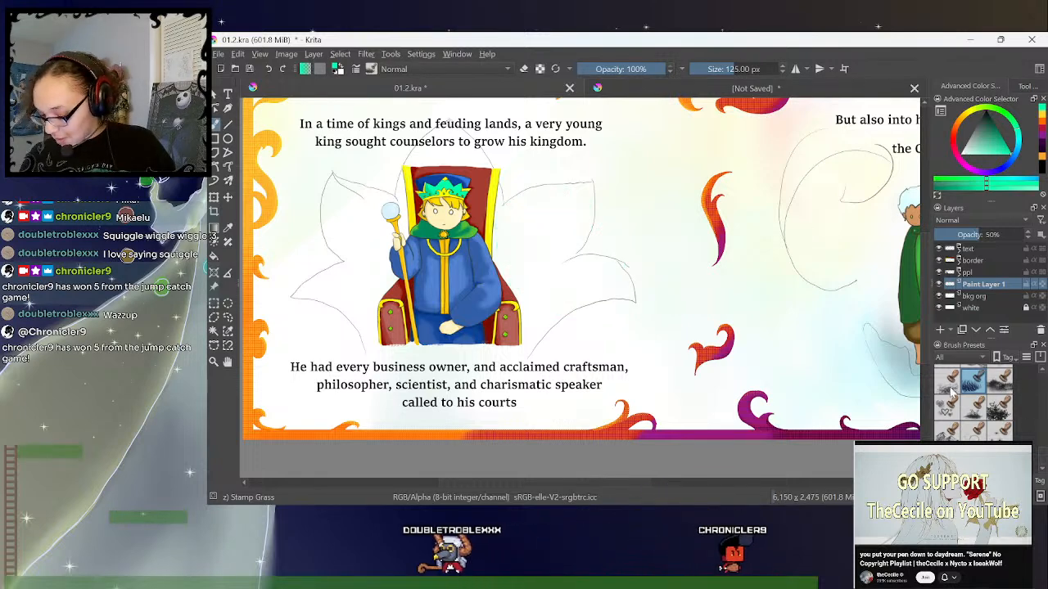
- Try filling the petals beside the throne with the Stamp Floor brush at 300 px, and undo the strokes
{"action": "key", "text": "slash"}
{"action": "mouse_move", "coordinate": [532, 205]}
{"action": "left_mouse_down"}
{"action": "mouse_move", "coordinate": [564, 208]}
{"action": "mouse_move", "coordinate": [548, 237]}
{"action": "mouse_move", "coordinate": [506, 253]}
{"action": "mouse_move", "coordinate": [511, 262]}
{"action": "mouse_move", "coordinate": [560, 194]}
{"action": "mouse_move", "coordinate": [547, 286]}
{"action": "mouse_move", "coordinate": [529, 301]}
{"action": "mouse_move", "coordinate": [612, 270]}
{"action": "mouse_move", "coordinate": [546, 293]}
{"action": "left_mouse_up"}
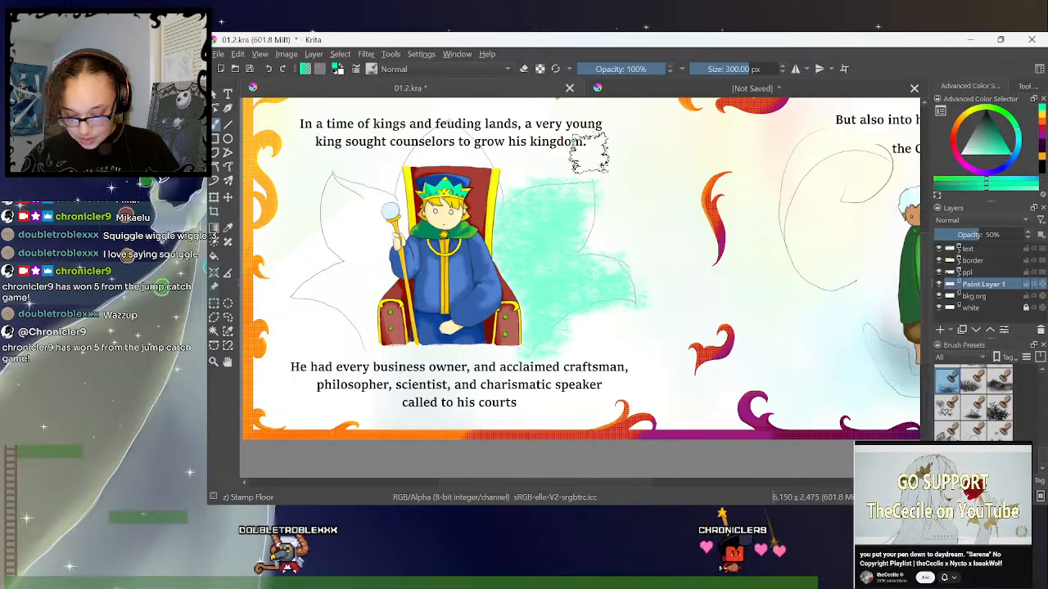
{"action": "key", "text": "ctrl+z"}
- Try a teal-green wash in the upper petal with the WaterC Spread-Pattern brush at 632.40 px, and undo it
{"action": "left_click_drag", "start_coordinate": [1042, 451], "coordinate": [1040, 420]}
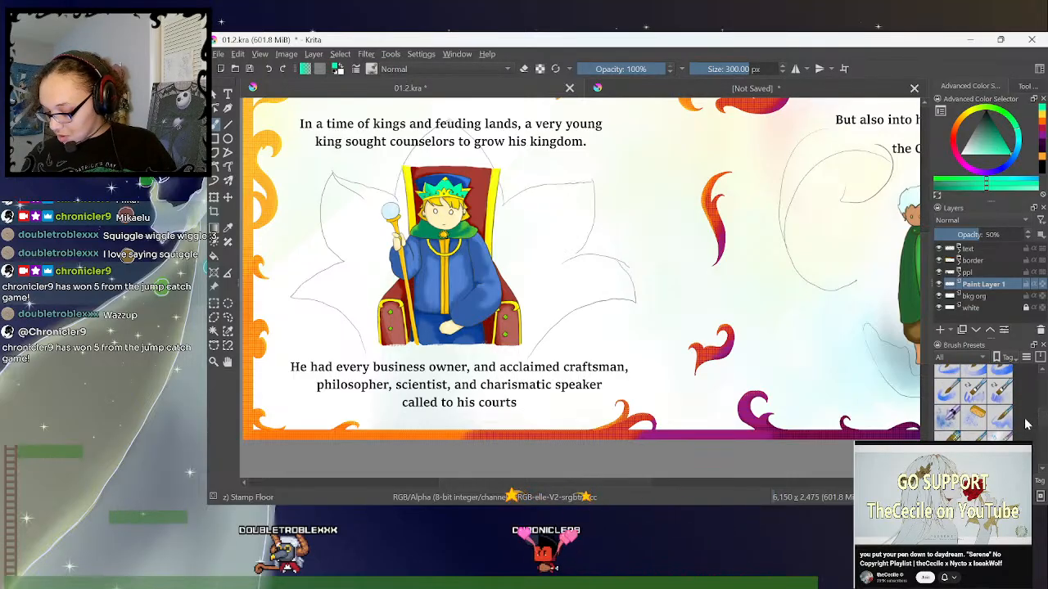
{"action": "left_click", "coordinate": [983, 369]}
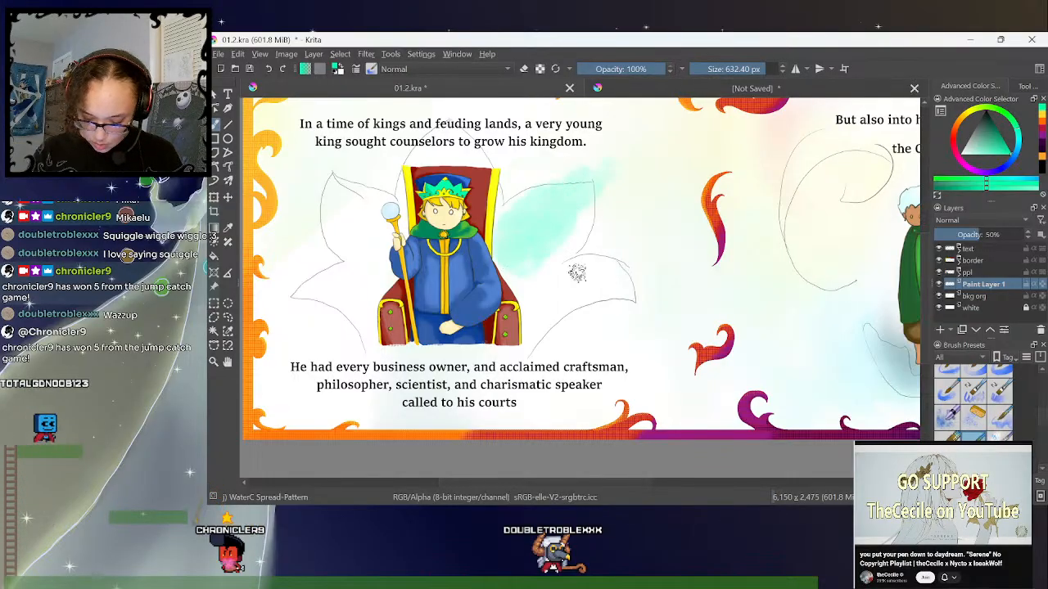
{"action": "key", "text": "ctrl+z"}
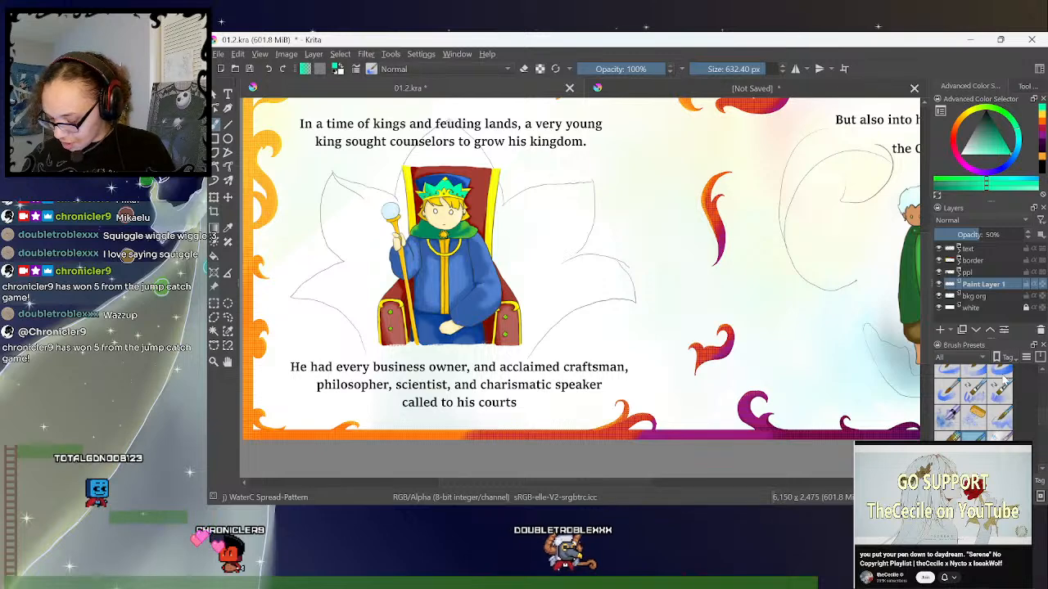
- Try the WaterC Basic Round-Grain brush at 96 px in the upper petal beside the throne, and undo the stroke
{"action": "scroll", "coordinate": [1007, 409], "scroll_direction": "up", "scroll_amount": 3}
{"action": "left_click", "coordinate": [999, 406]}
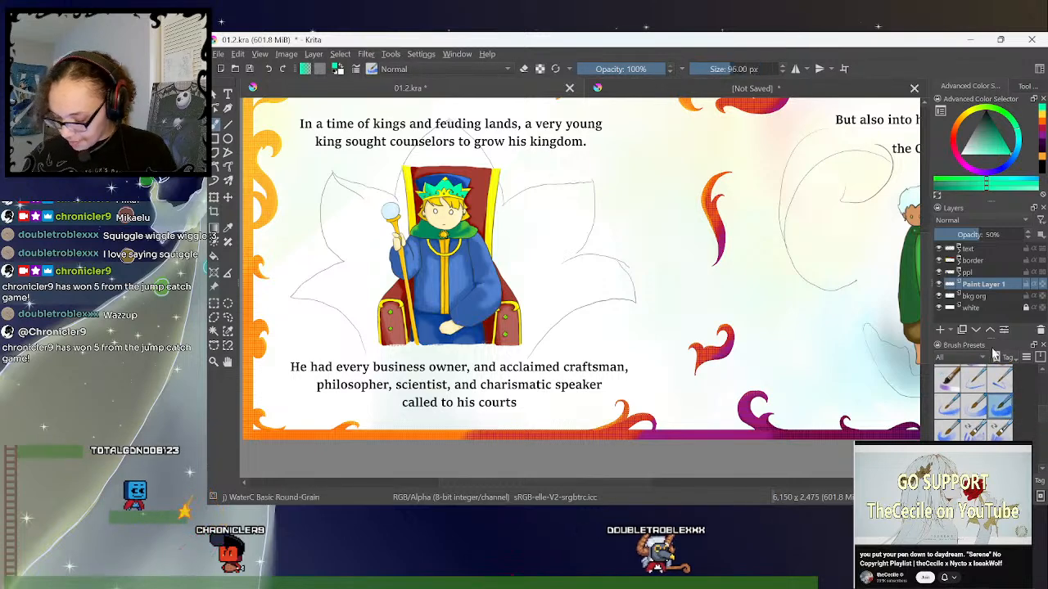
{"action": "mouse_move", "coordinate": [523, 243]}
{"action": "left_mouse_down"}
{"action": "mouse_move", "coordinate": [543, 213]}
{"action": "mouse_move", "coordinate": [538, 238]}
{"action": "left_mouse_up"}
{"action": "key", "text": "ctrl+z"}
- Return to the WaterC Spread-Pattern brush at 632.40 px, test it inside the upper petal's outline, and undo the test strokes
{"action": "left_click_drag", "start_coordinate": [1045, 413], "coordinate": [1044, 417]}
{"action": "left_click", "coordinate": [974, 409]}
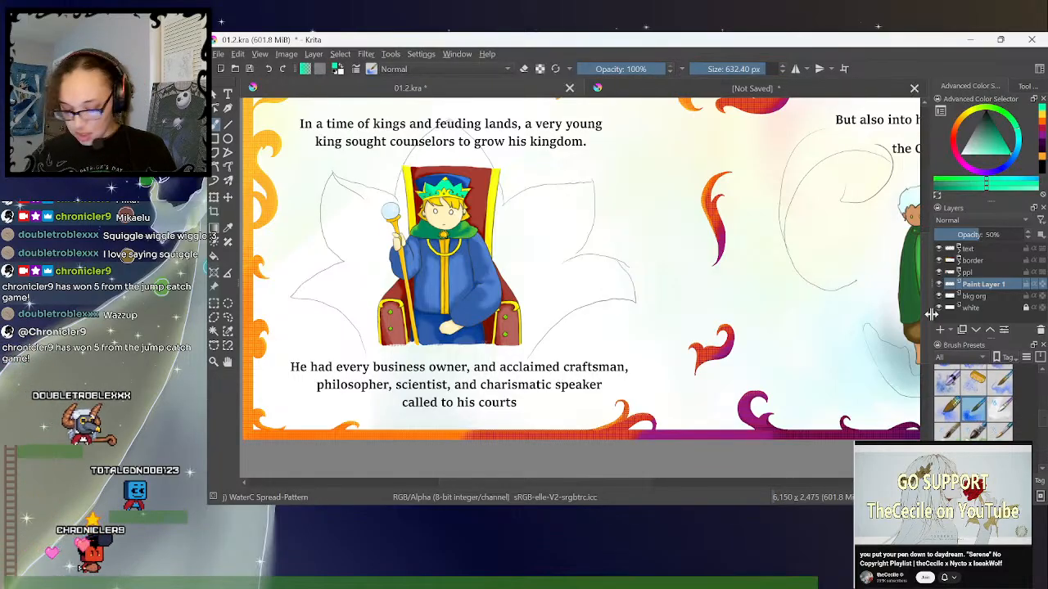
{"action": "mouse_move", "coordinate": [519, 216]}
{"action": "left_mouse_down"}
{"action": "mouse_move", "coordinate": [547, 197]}
{"action": "mouse_move", "coordinate": [518, 241]}
{"action": "mouse_move", "coordinate": [557, 244]}
{"action": "mouse_move", "coordinate": [584, 203]}
{"action": "left_mouse_up"}
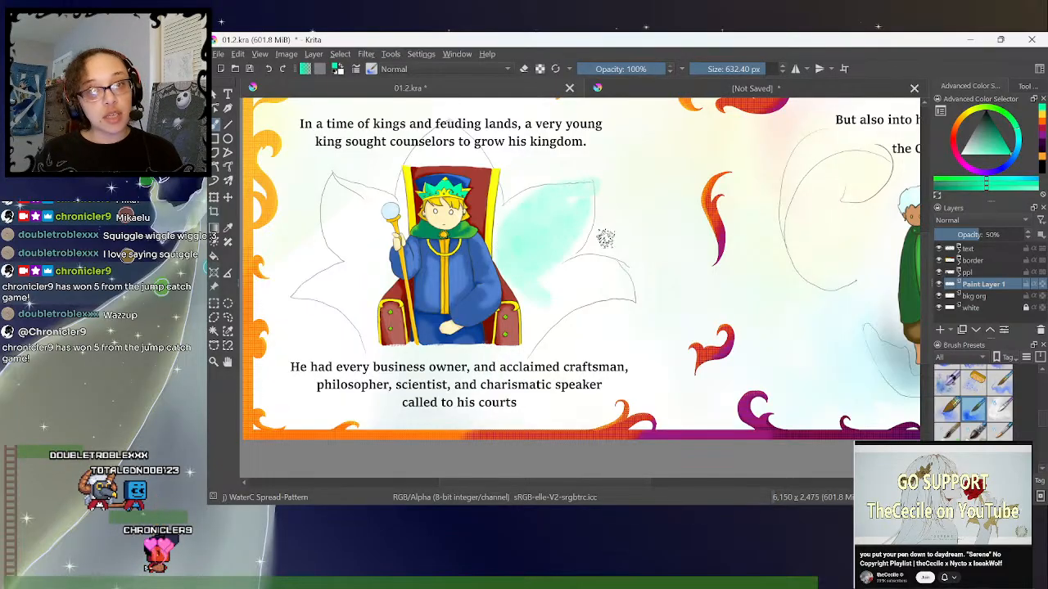
{"action": "key", "text": "ctrl+z"}
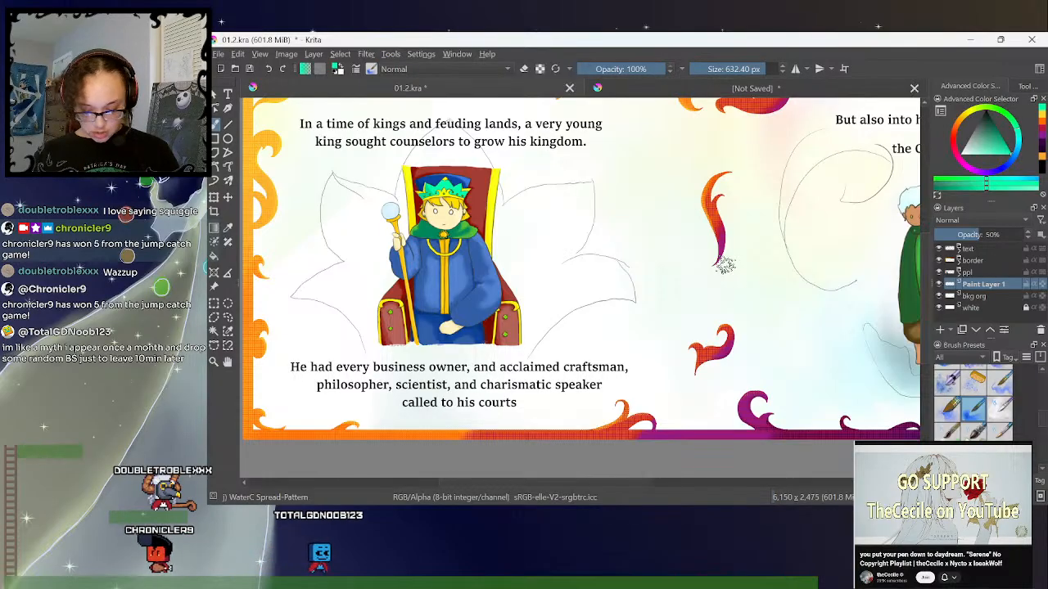
- Reduce the WaterC Spread-Pattern brush size to 576 px
{"action": "key", "text": "bracketleft"}
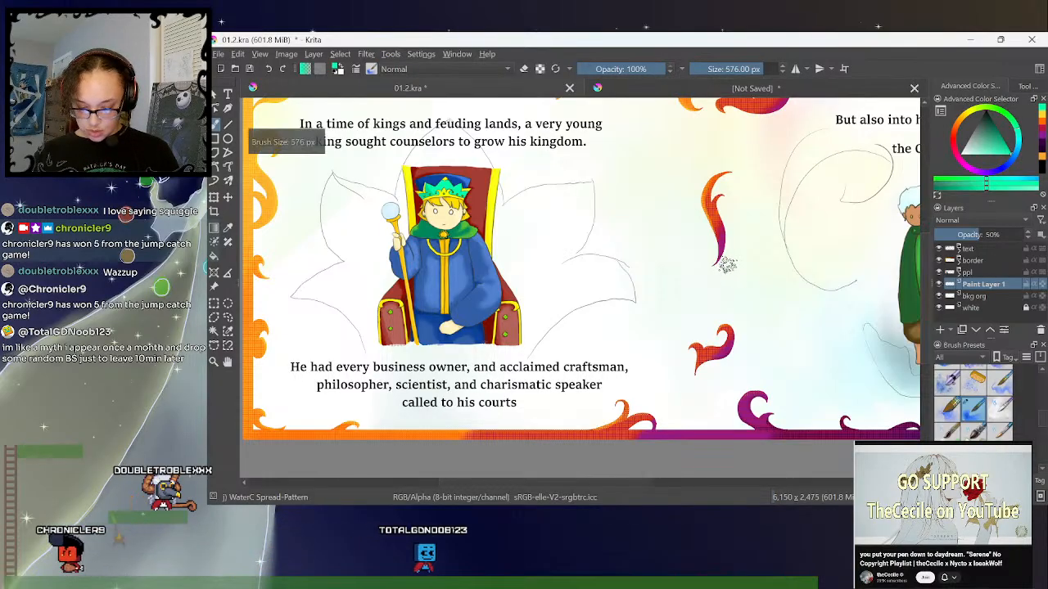
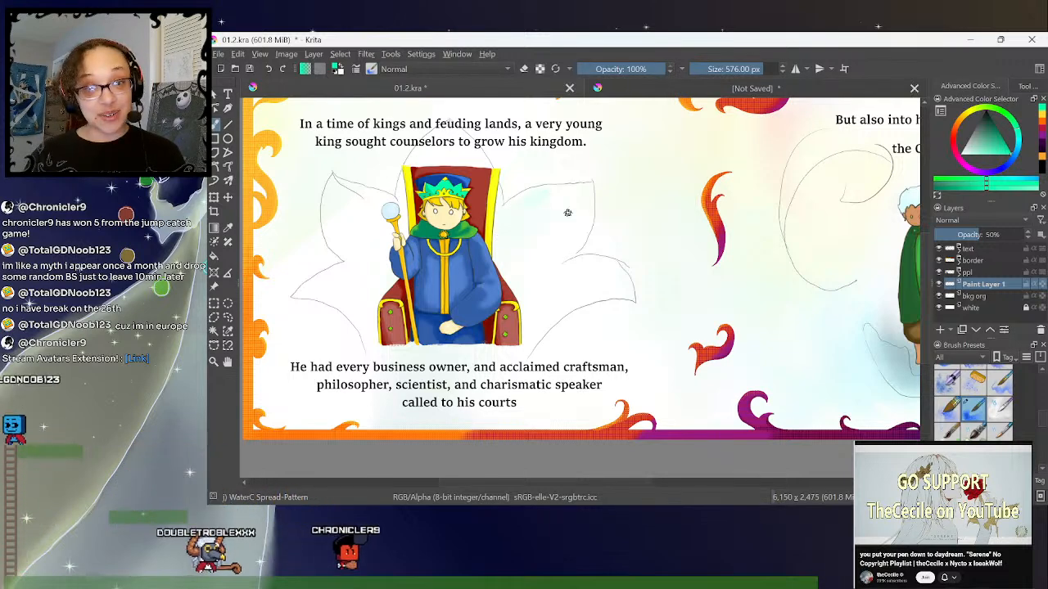
- Try a teal-green wash in the upper petal with the 576 px brush, refine its lower edge with a freehand selection, and undo the wash
{"action": "mouse_move", "coordinate": [565, 211]}
{"action": "left_mouse_down"}
{"action": "mouse_move", "coordinate": [511, 234]}
{"action": "mouse_move", "coordinate": [561, 200]}
{"action": "left_mouse_up"}
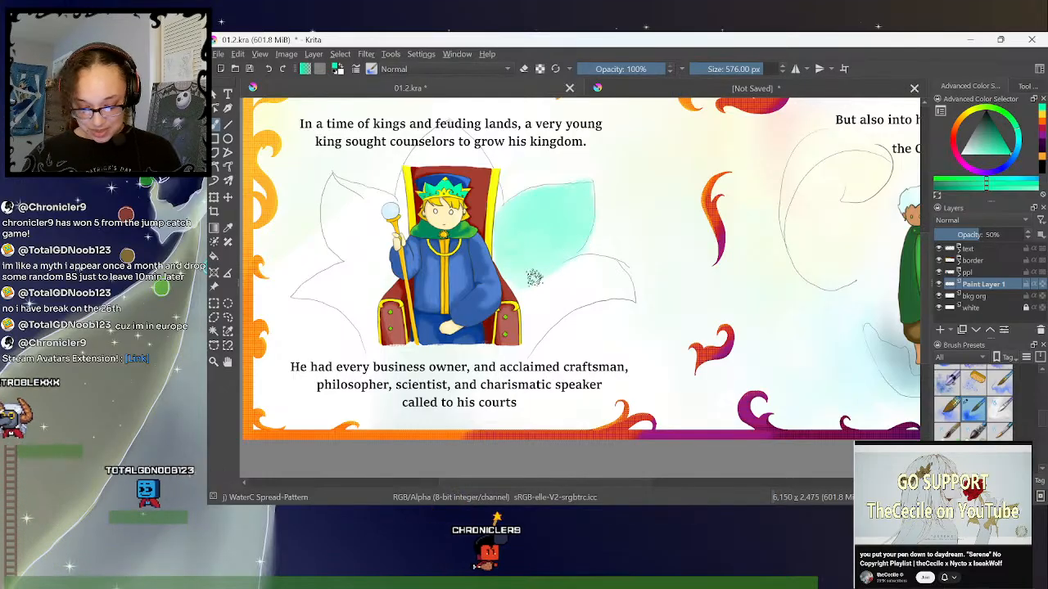
{"action": "left_click", "coordinate": [228, 316]}
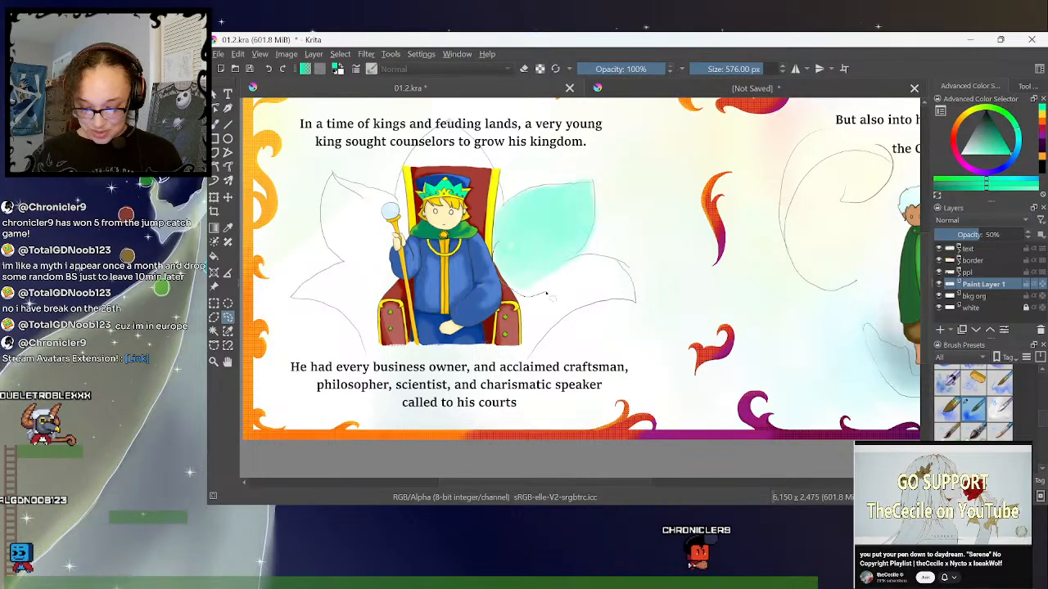
{"action": "left_click_drag", "start_coordinate": [568, 254], "coordinate": [502, 248]}
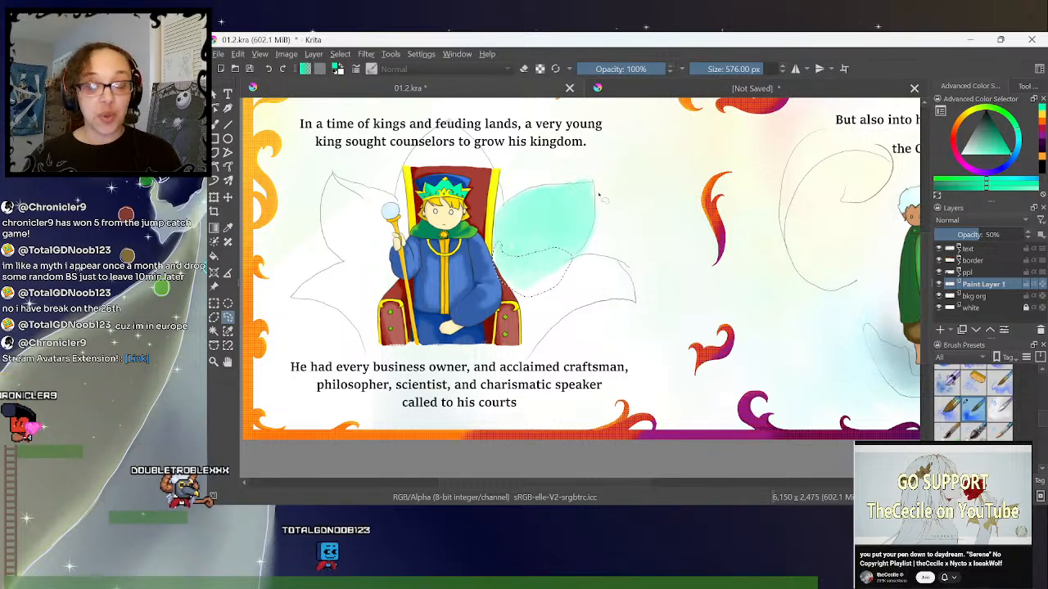
{"action": "left_click", "coordinate": [594, 291]}
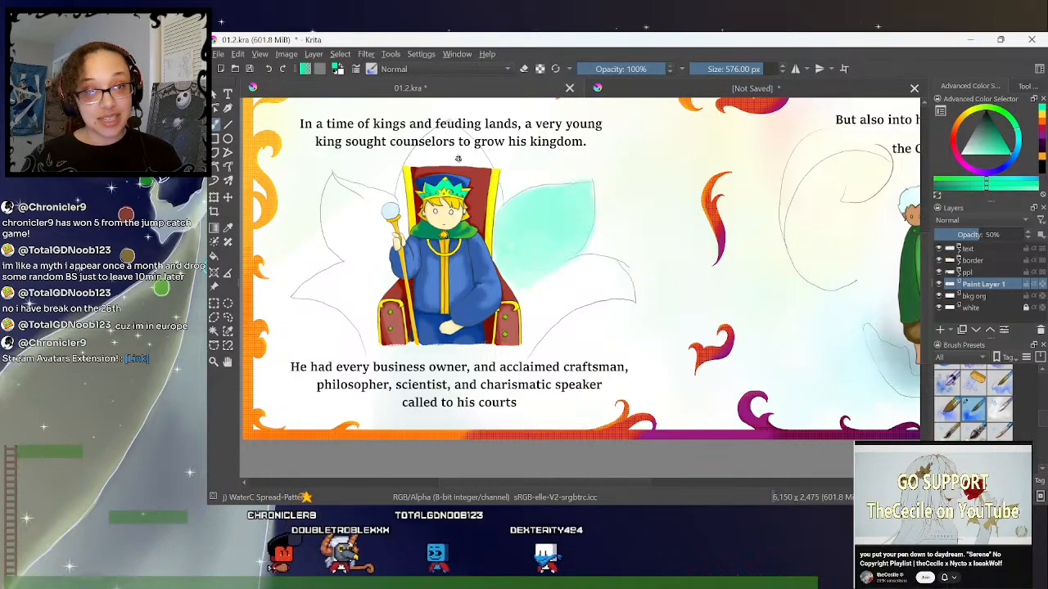
{"action": "left_click_drag", "start_coordinate": [536, 206], "coordinate": [535, 205]}
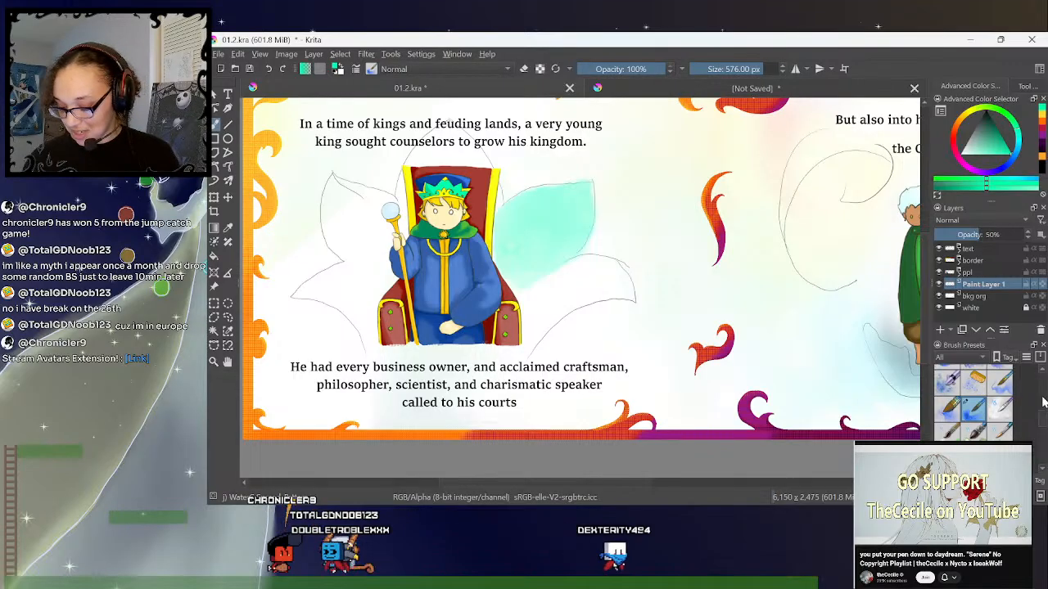
{"action": "left_click_drag", "start_coordinate": [1040, 413], "coordinate": [1032, 407]}
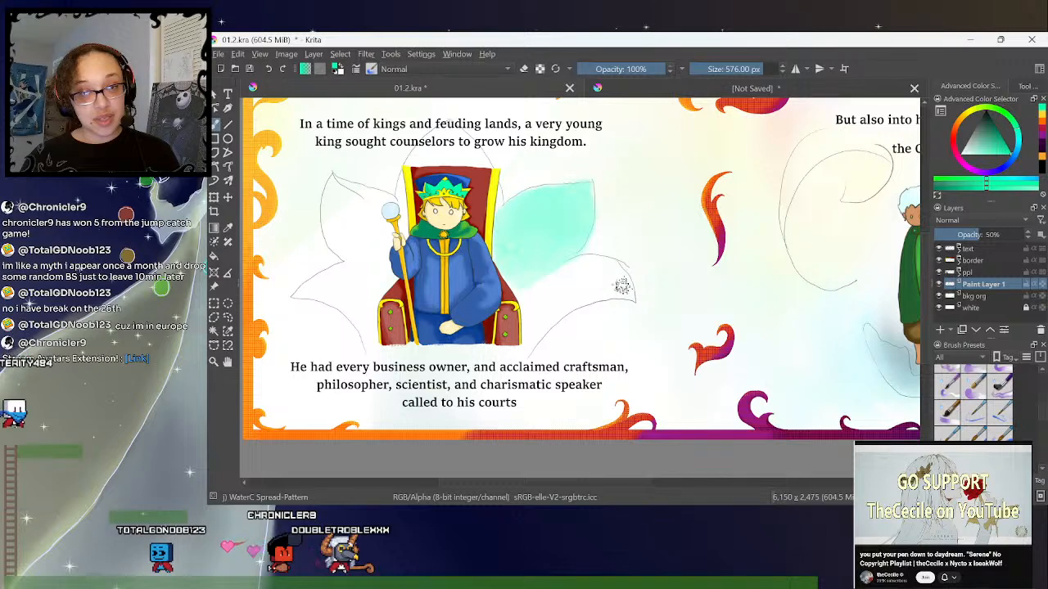
{"action": "key", "text": "ctrl+z"}
- Switch to the Basic-5 Size brush at 40 px, test a stroke along the upper petal beside the throne, and undo it
{"action": "left_click_drag", "start_coordinate": [1040, 424], "coordinate": [1045, 390]}
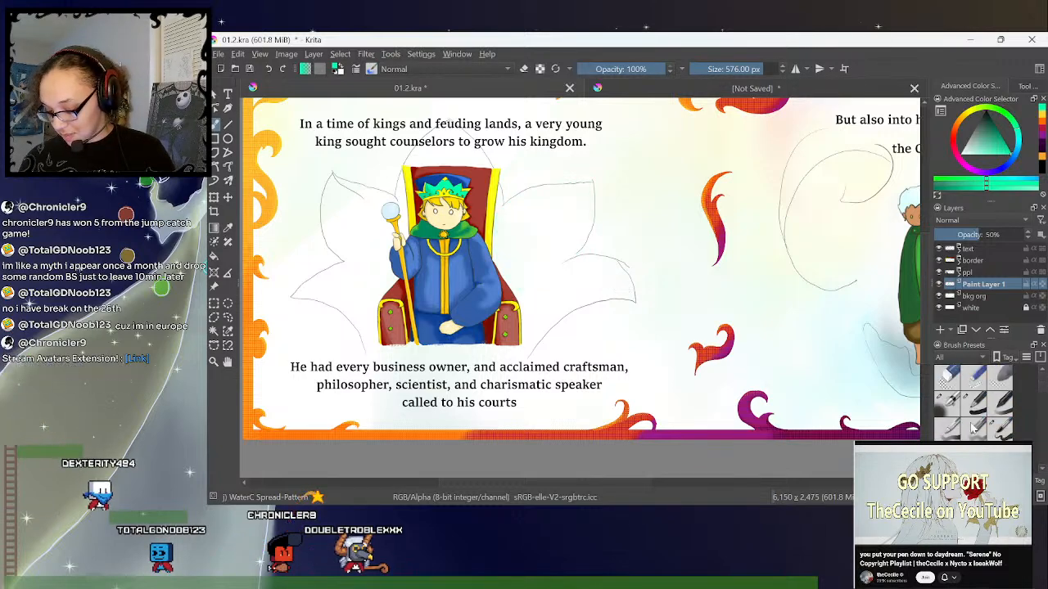
{"action": "left_click", "coordinate": [1000, 427]}
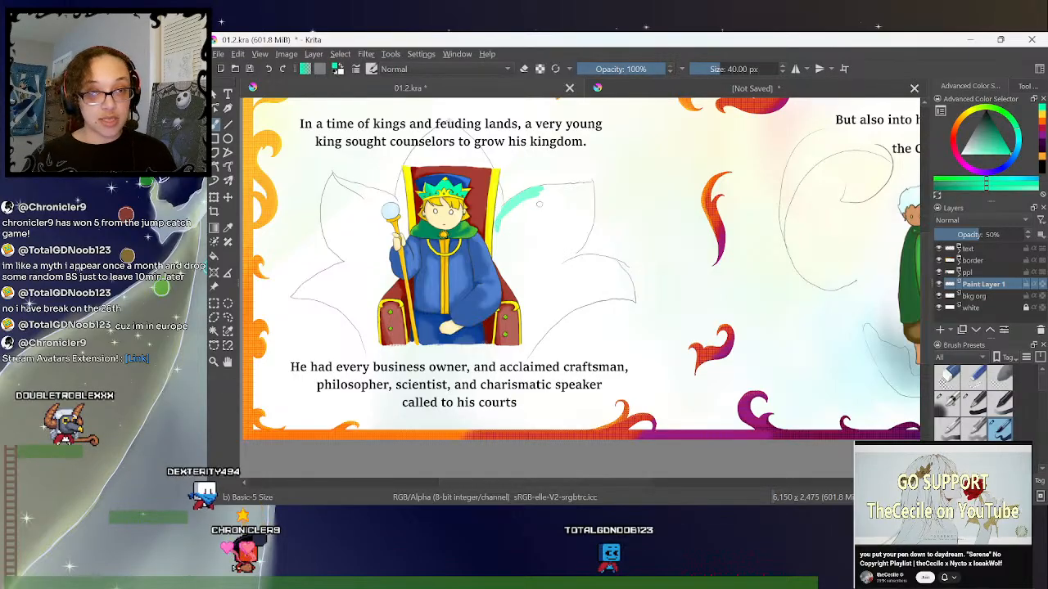
{"action": "key", "text": "ctrl+z"}
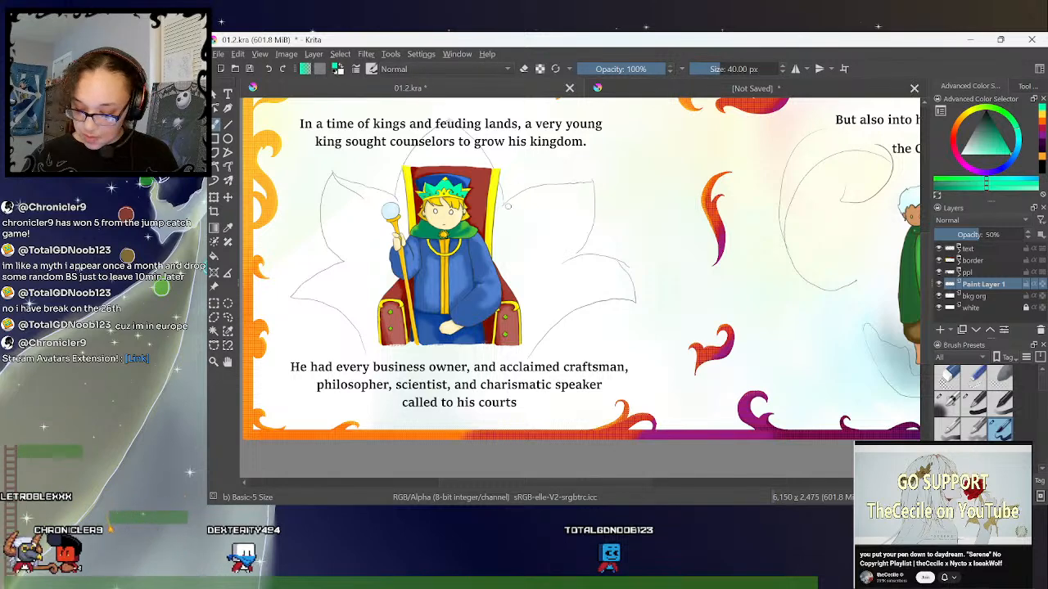
- Trace the whole petal outline around the throne in teal-green with the 40 px Basic-5 Size brush on Paint Layer 1
{"action": "left_click_drag", "start_coordinate": [503, 202], "coordinate": [554, 184]}
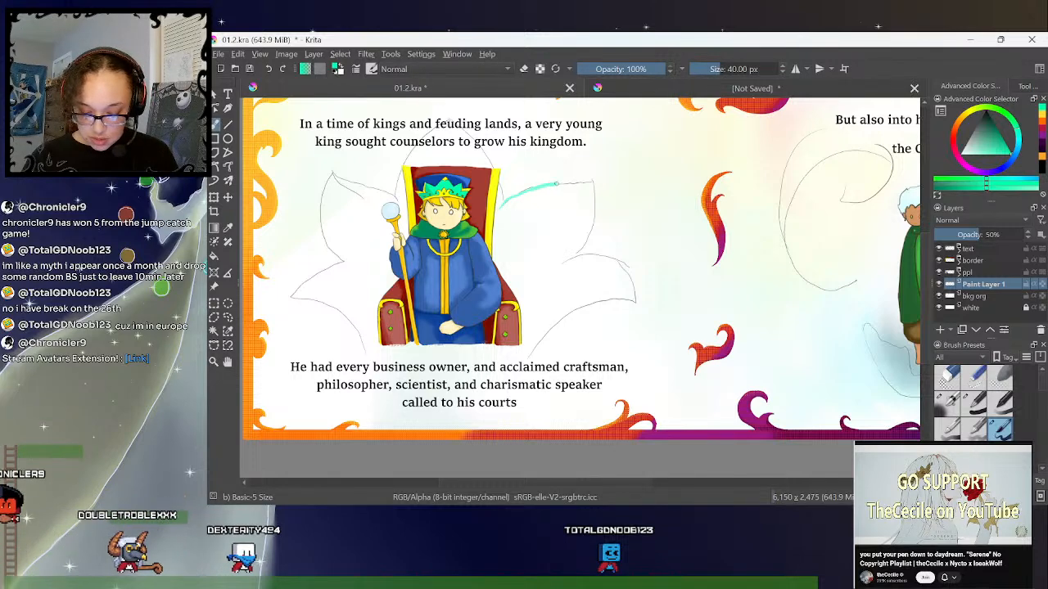
{"action": "mouse_move", "coordinate": [551, 185]}
{"action": "left_mouse_down"}
{"action": "mouse_move", "coordinate": [593, 181]}
{"action": "mouse_move", "coordinate": [595, 207]}
{"action": "mouse_move", "coordinate": [567, 260]}
{"action": "left_mouse_up"}
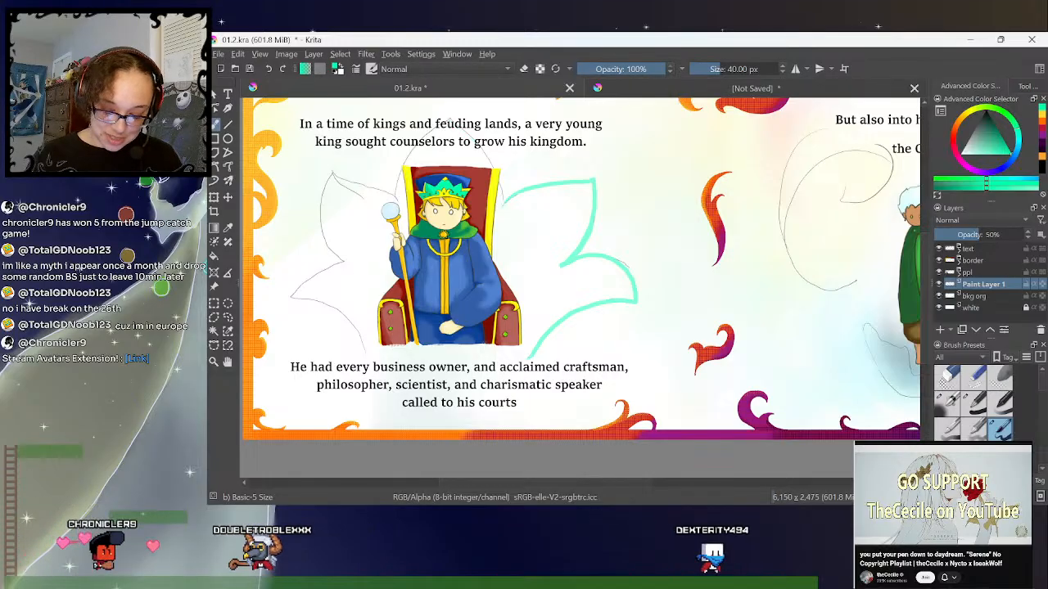
{"action": "mouse_move", "coordinate": [449, 120]}
{"action": "left_mouse_down"}
{"action": "mouse_move", "coordinate": [477, 138]}
{"action": "mouse_move", "coordinate": [501, 189]}
{"action": "left_mouse_up"}
{"action": "key", "text": "ctrl+z"}
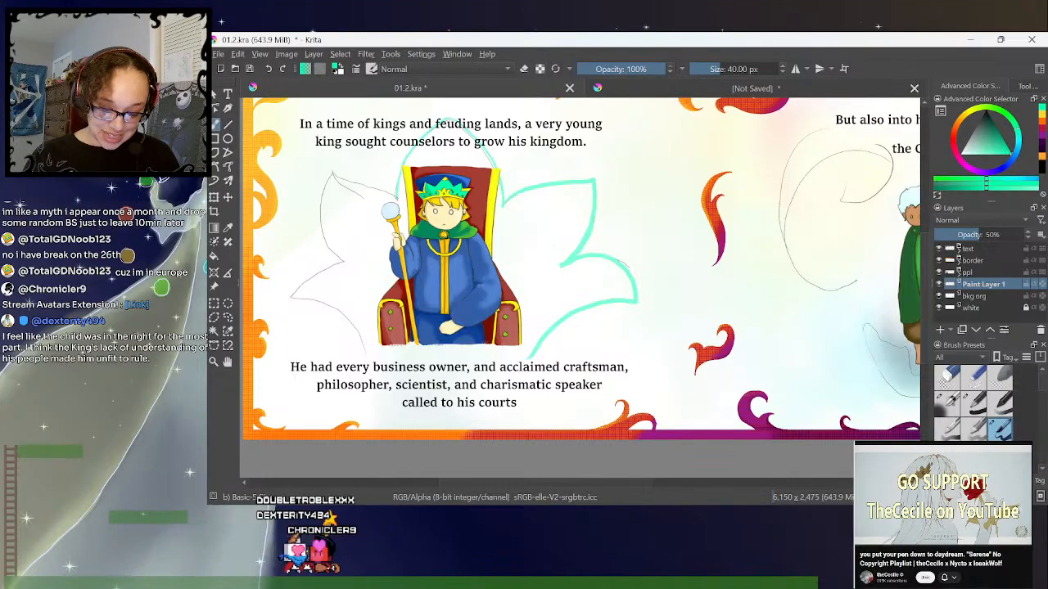
{"action": "left_click_drag", "start_coordinate": [332, 173], "coordinate": [375, 186]}
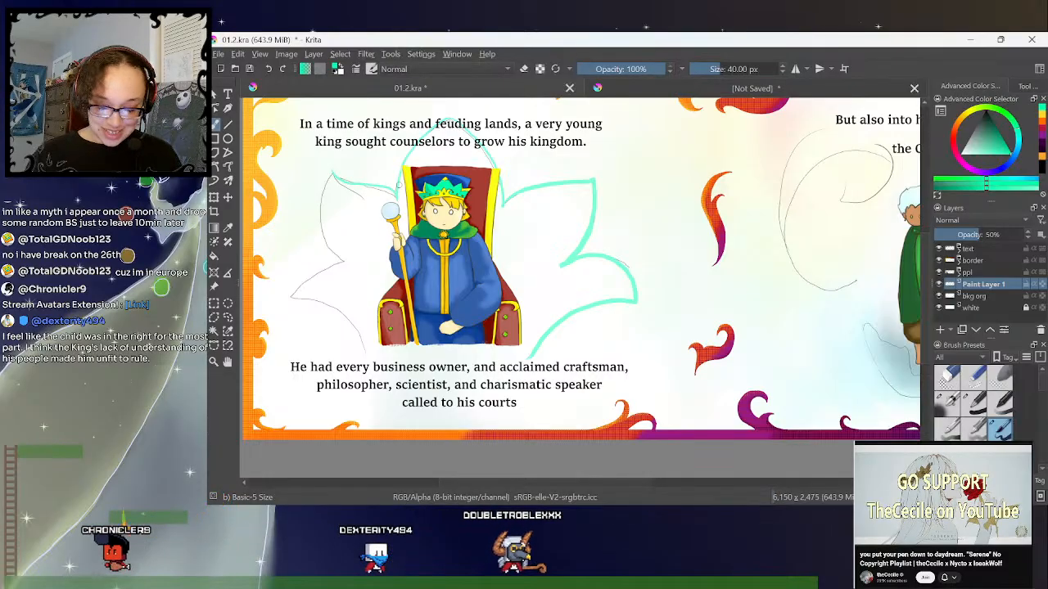
{"action": "key", "text": "ctrl+z"}
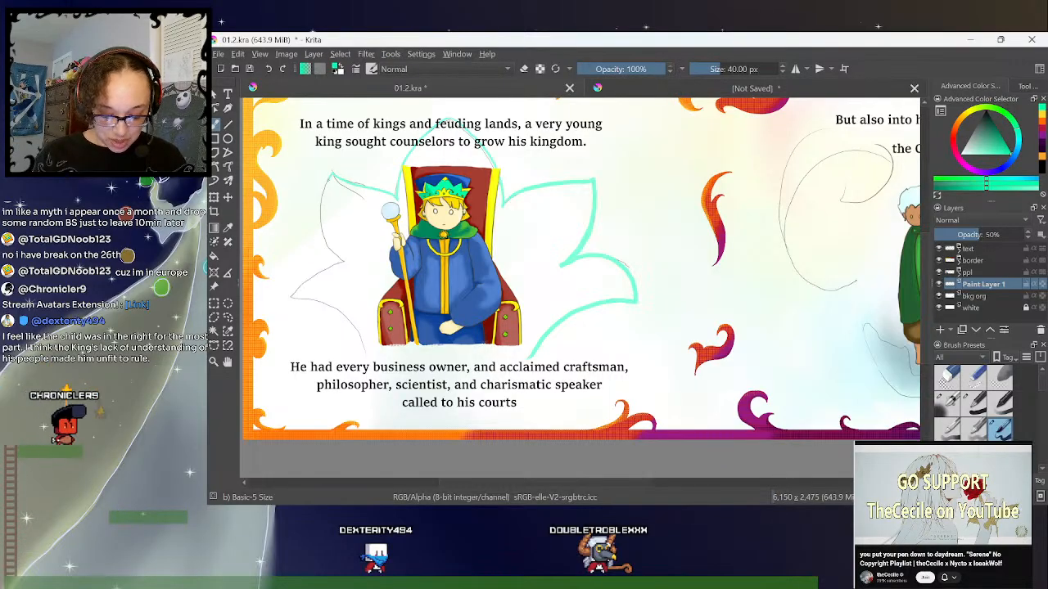
{"action": "mouse_move", "coordinate": [320, 201]}
{"action": "left_mouse_down"}
{"action": "mouse_move", "coordinate": [329, 248]}
{"action": "mouse_move", "coordinate": [346, 262]}
{"action": "mouse_move", "coordinate": [292, 296]}
{"action": "left_mouse_up"}
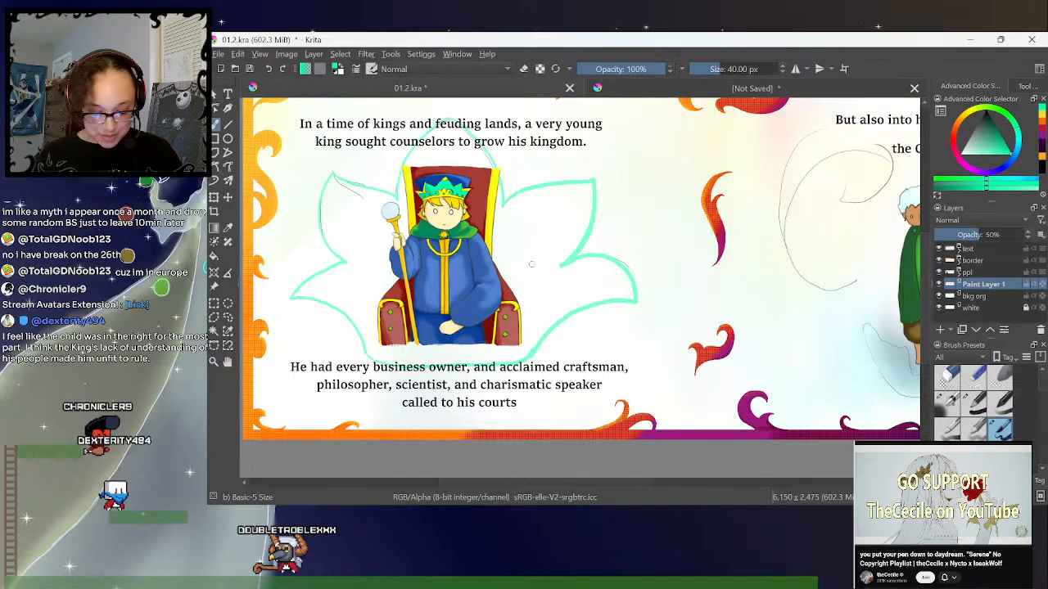
- Select the area enclosed by the teal petal outline with the Contiguous Selection tool and grow the selection
{"action": "left_click", "coordinate": [214, 331]}
{"action": "left_click", "coordinate": [557, 300]}
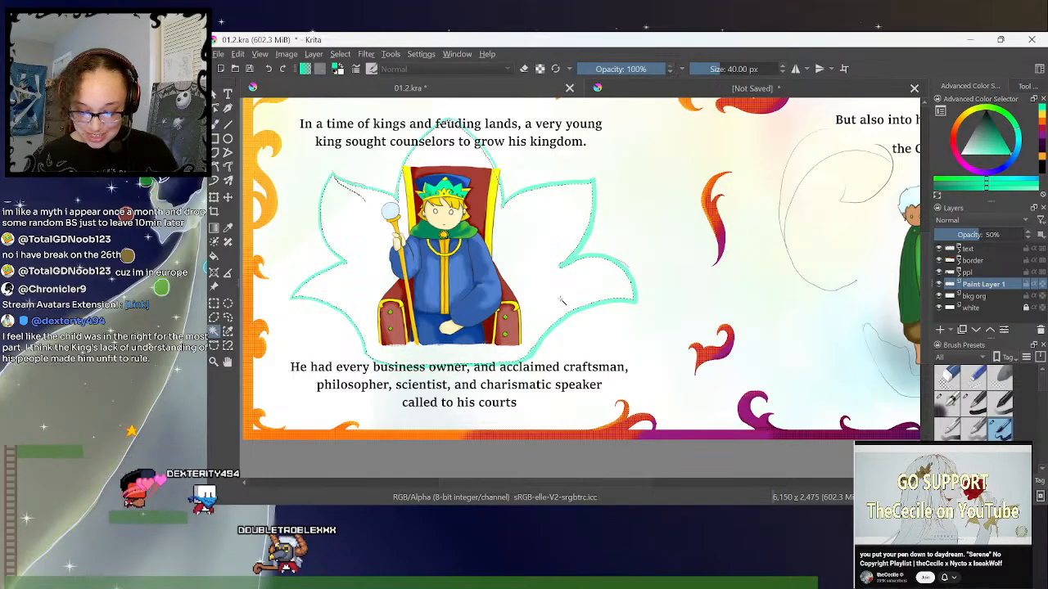
{"action": "left_click", "coordinate": [342, 55]}
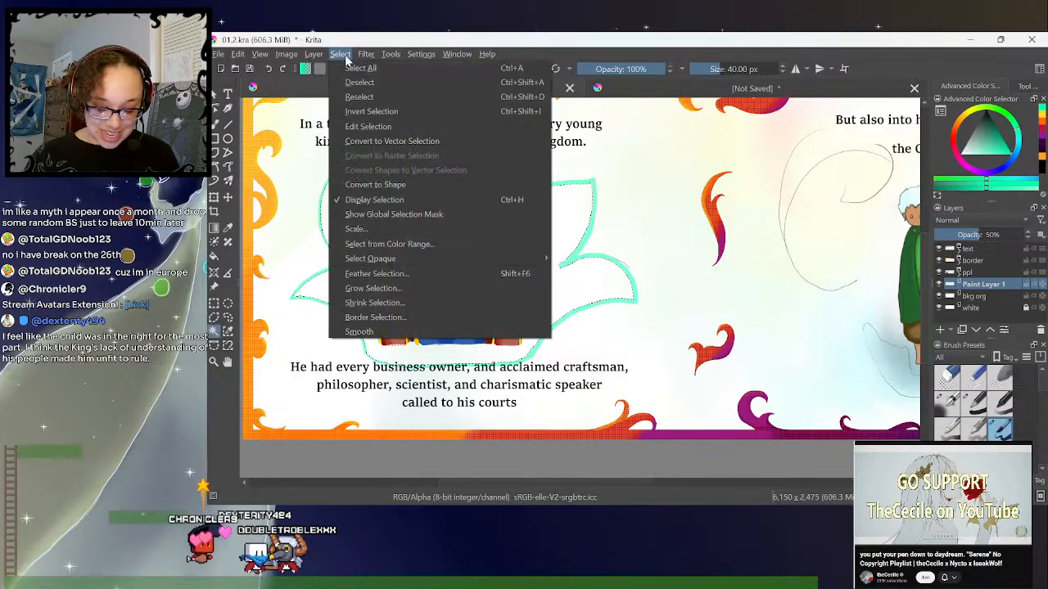
{"action": "mouse_move", "coordinate": [366, 54]}
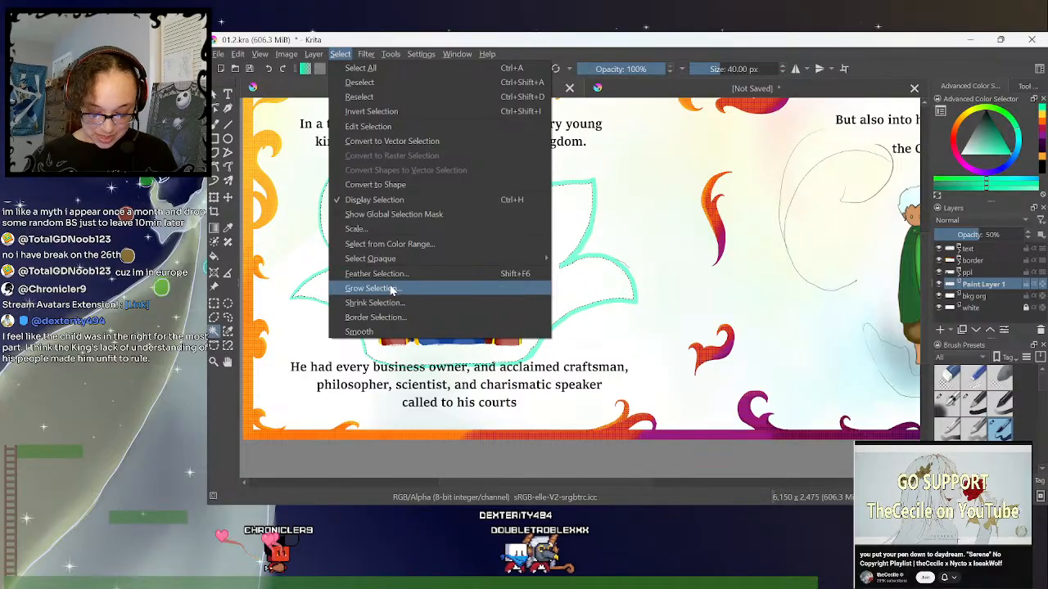
{"action": "left_click", "coordinate": [395, 288]}
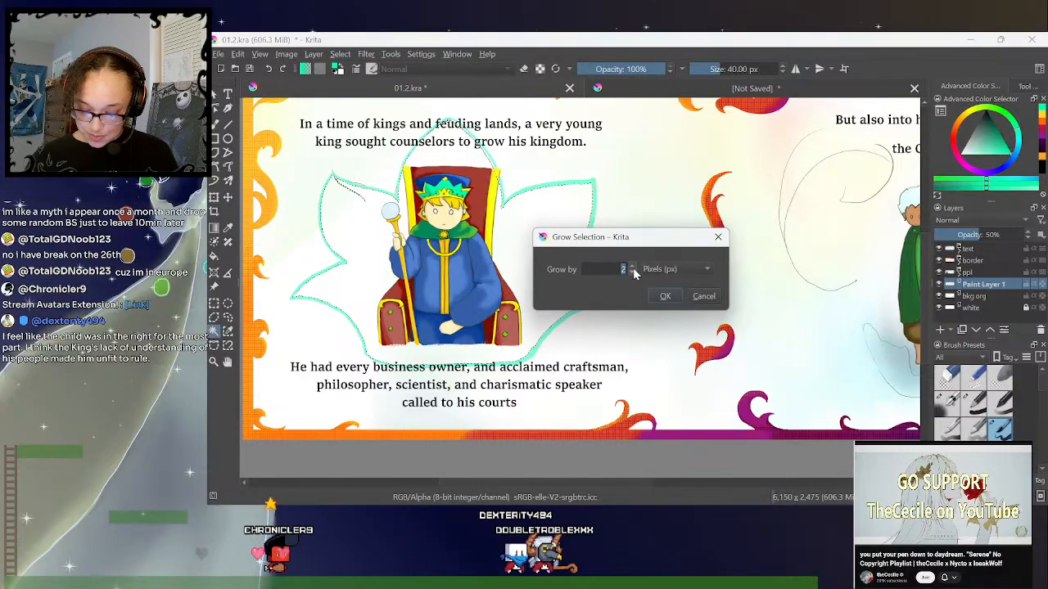
{"action": "left_click", "coordinate": [665, 298]}
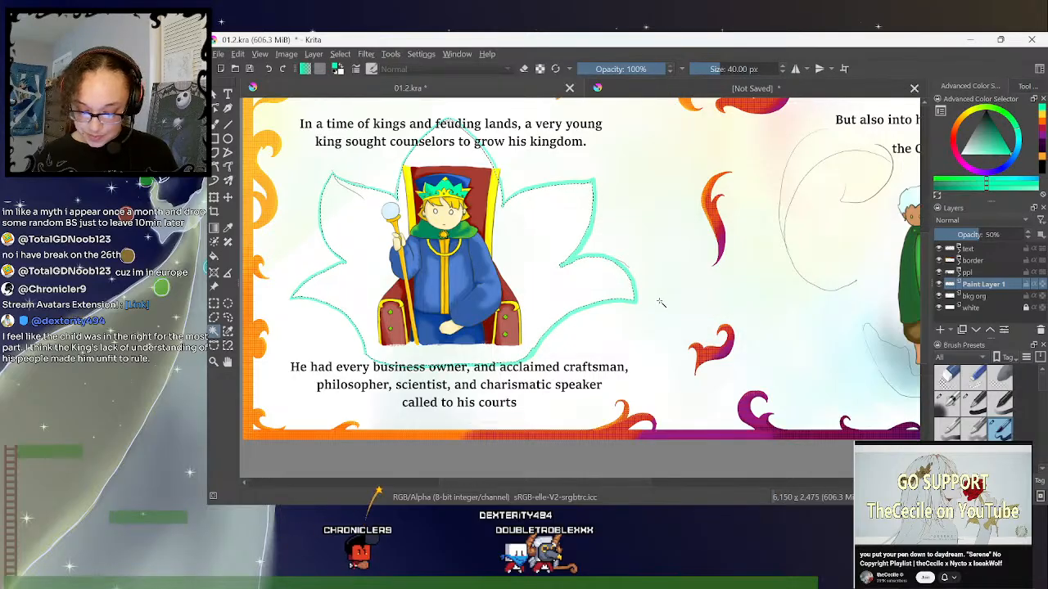
- Add a new paint layer above bkg org, fill the petal selection on it with teal-green, and deselect
{"action": "left_click", "coordinate": [974, 298]}
{"action": "left_click", "coordinate": [940, 330]}
{"action": "left_click", "coordinate": [214, 255]}
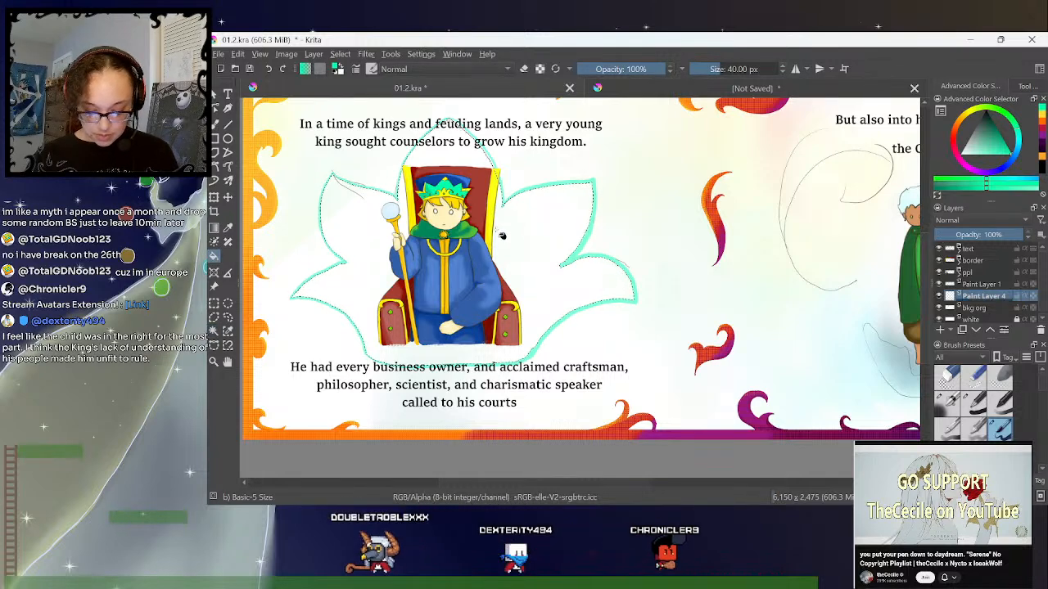
{"action": "left_click", "coordinate": [360, 228]}
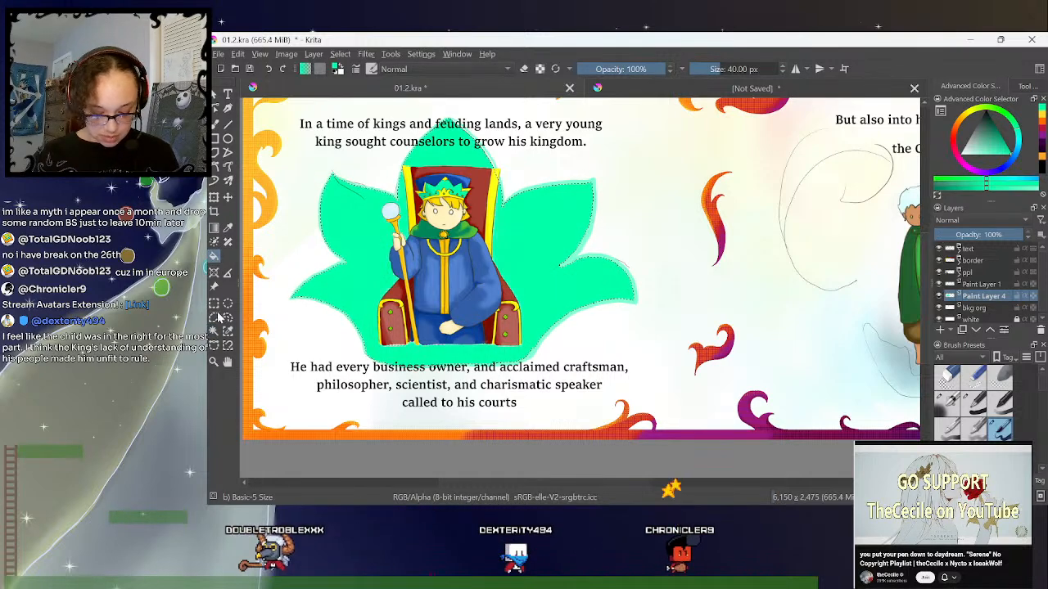
{"action": "left_click", "coordinate": [302, 222]}
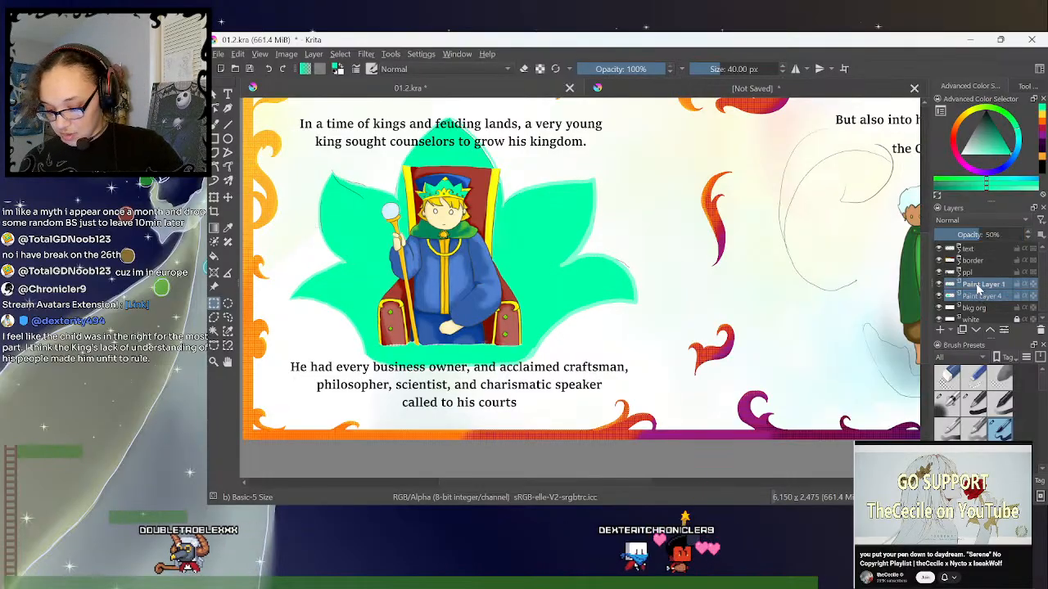
- Merge Paint Layer 1 with Paint Layer 4, and undo both the merge and the teal-green fill
{"action": "key", "text": "ctrl+e"}
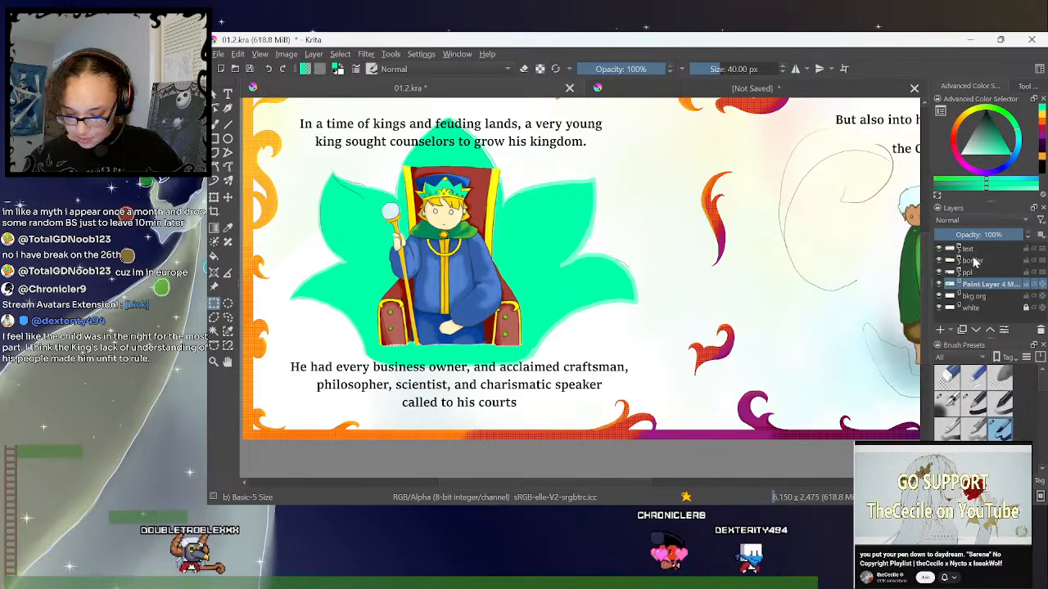
{"action": "key", "text": "ctrl+z"}
{"action": "key", "text": "ctrl+z"}
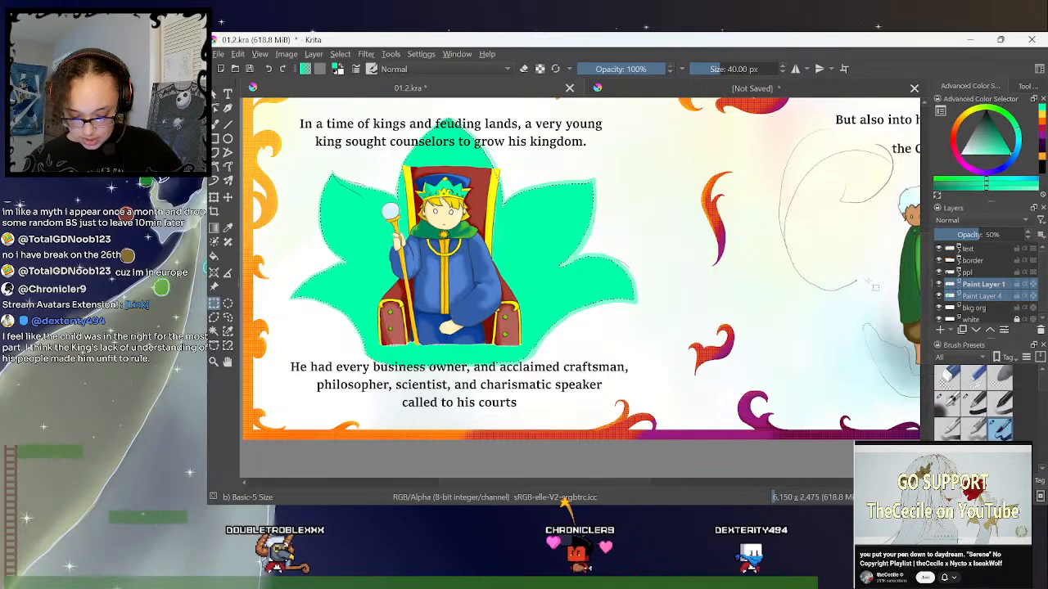
{"action": "key", "text": "ctrl+z"}
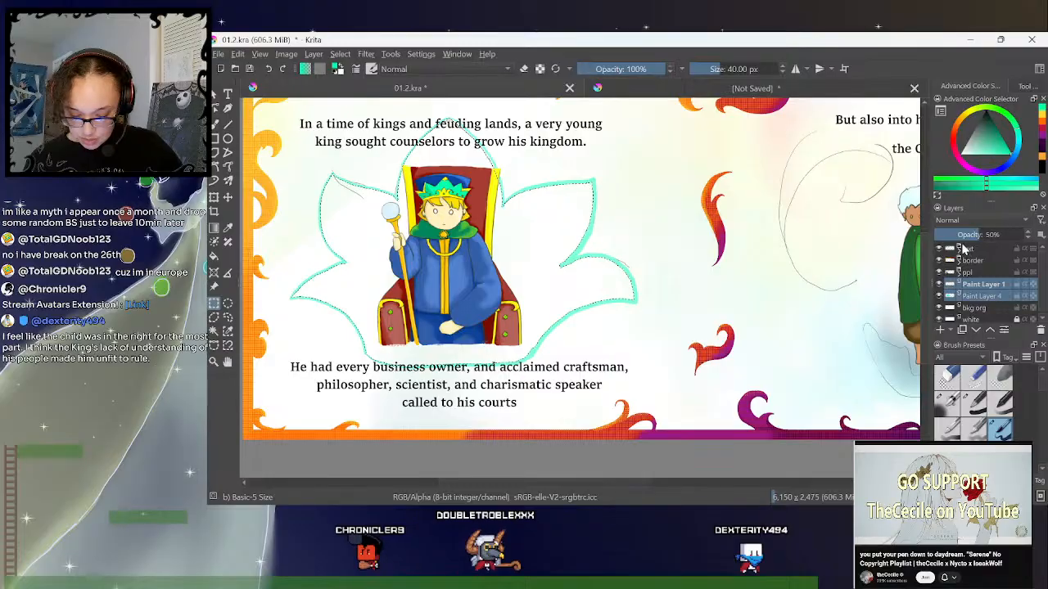
- Sample the light teal of the traced petal outline as the painting colour and select Paint Layer 4
{"action": "left_click", "coordinate": [229, 228]}
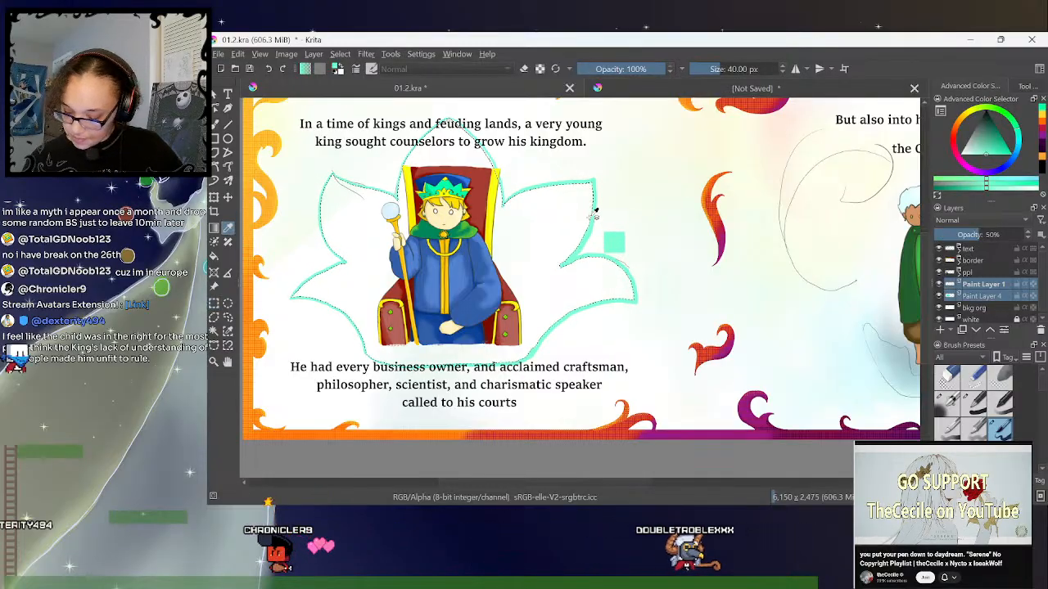
{"action": "left_click", "coordinate": [972, 296]}
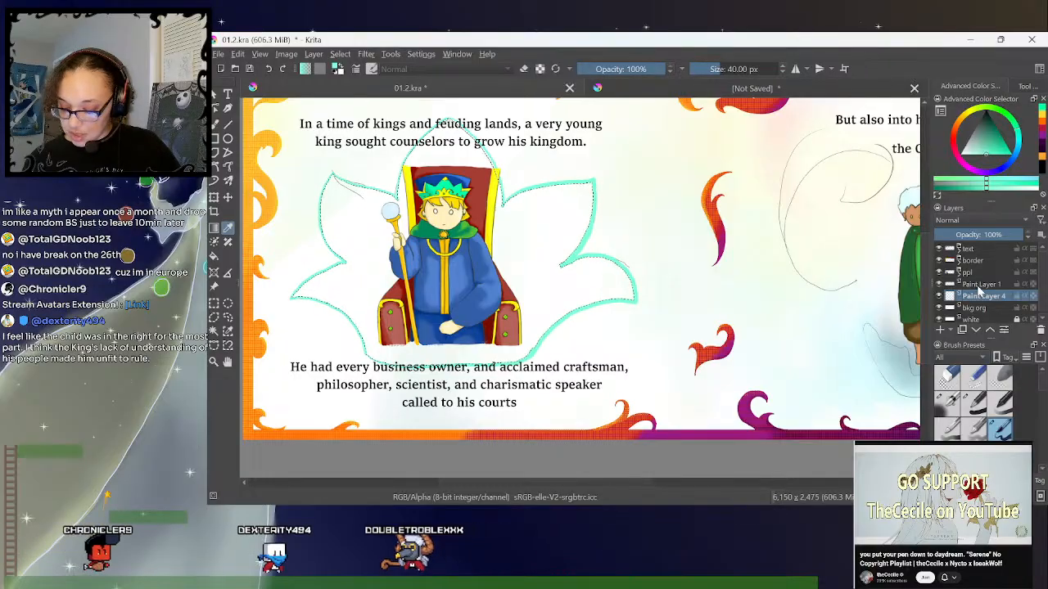
{"action": "mouse_move", "coordinate": [979, 286]}
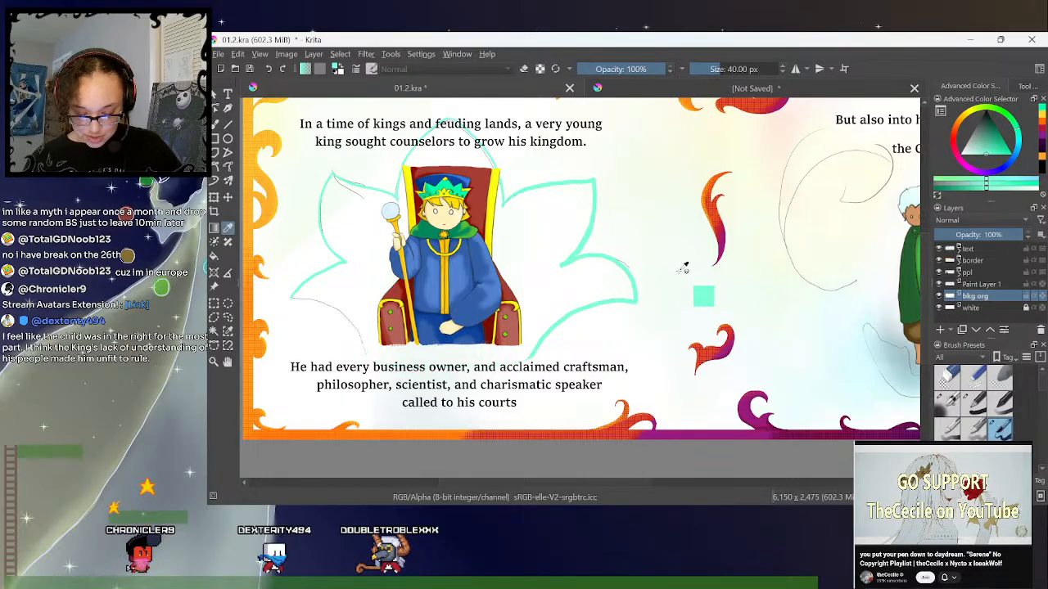
- Undo the added paint layer, the petal selection and all the teal outline strokes around the throne
{"action": "key", "text": "ctrl+z"}
{"action": "key", "text": "ctrl+z"}
{"action": "key", "text": "ctrl+z"}
{"action": "key", "text": "ctrl+z"}
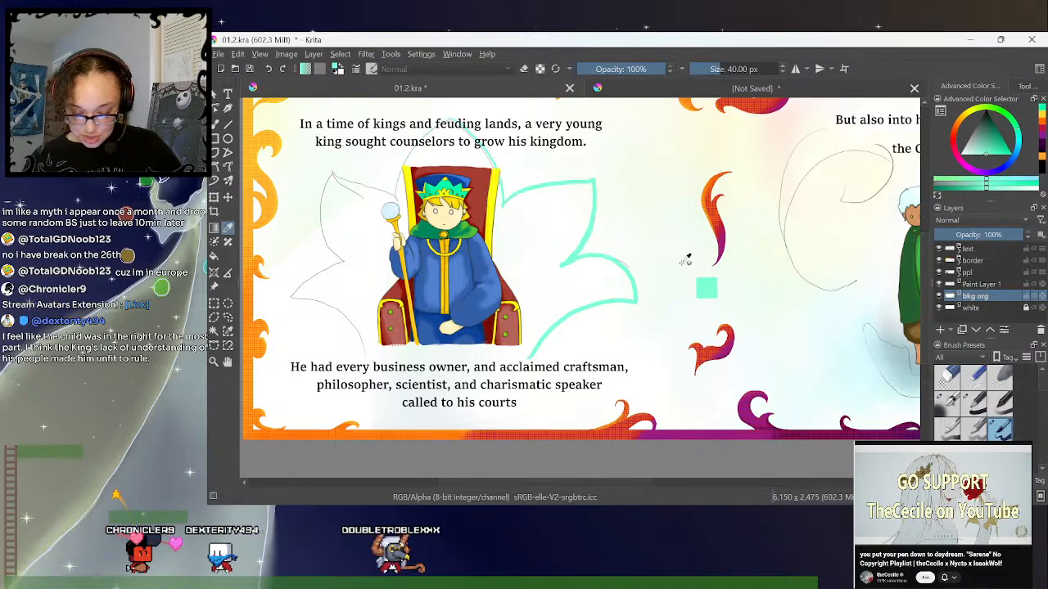
{"action": "key", "text": "ctrl+z"}
{"action": "key", "text": "ctrl+z"}
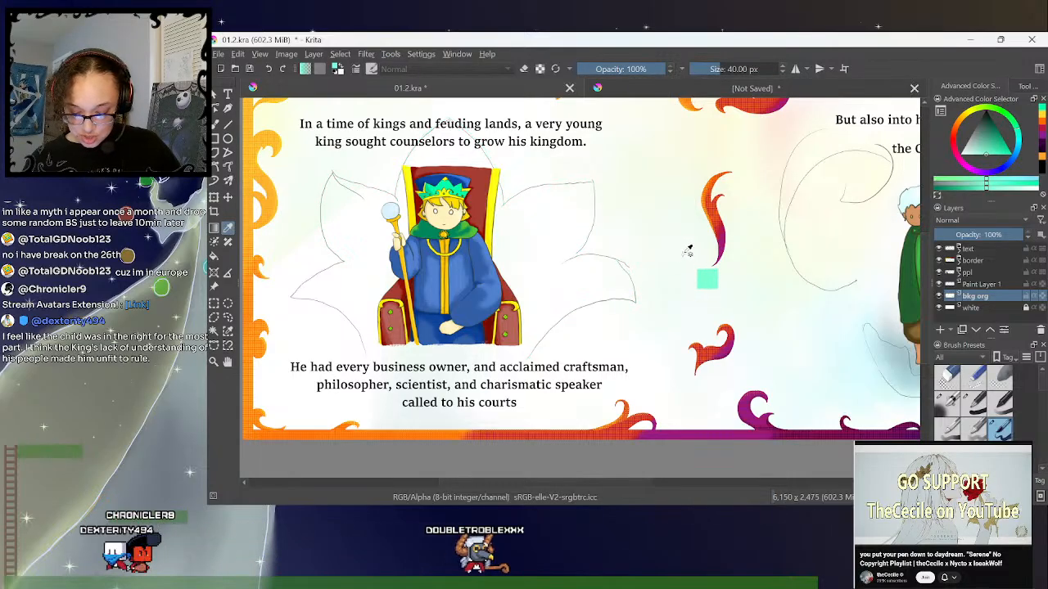
- Add a new paint layer above Paint Layer 1 and trace the petal-shaped sketch around the king's throne in light teal as a closed outline
{"action": "left_click", "coordinate": [981, 284]}
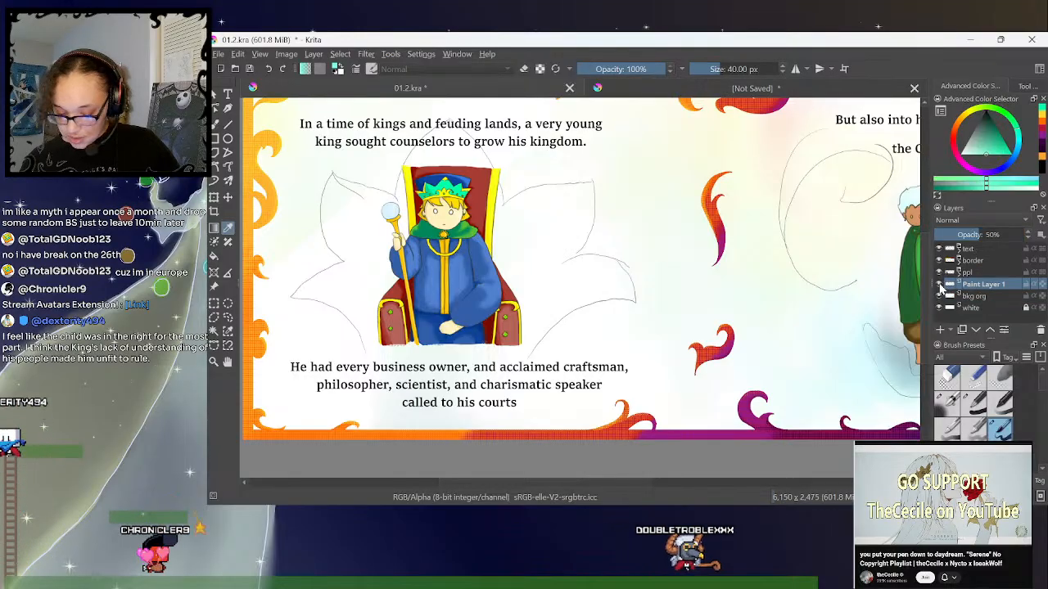
{"action": "key", "text": "Insert"}
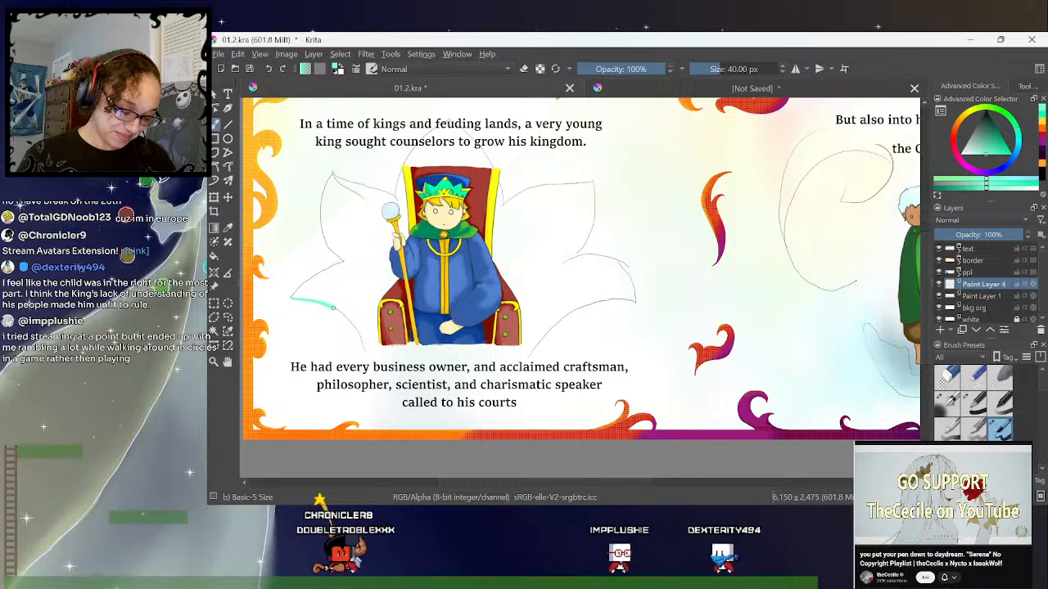
{"action": "left_click_drag", "start_coordinate": [351, 323], "coordinate": [366, 352]}
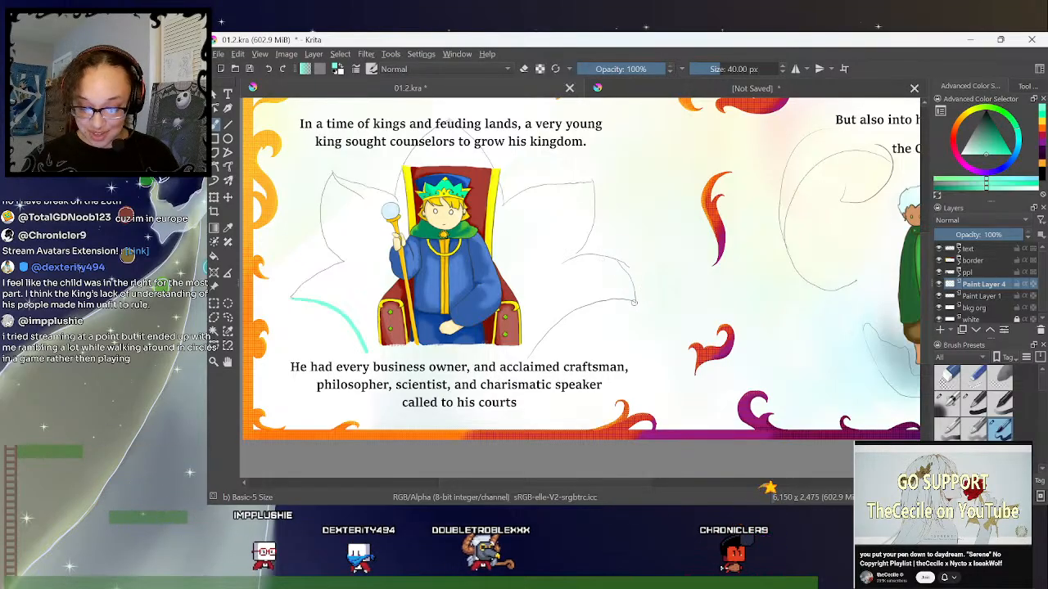
{"action": "mouse_move", "coordinate": [619, 300]}
{"action": "left_mouse_down"}
{"action": "mouse_move", "coordinate": [568, 314]}
{"action": "mouse_move", "coordinate": [524, 359]}
{"action": "left_mouse_up"}
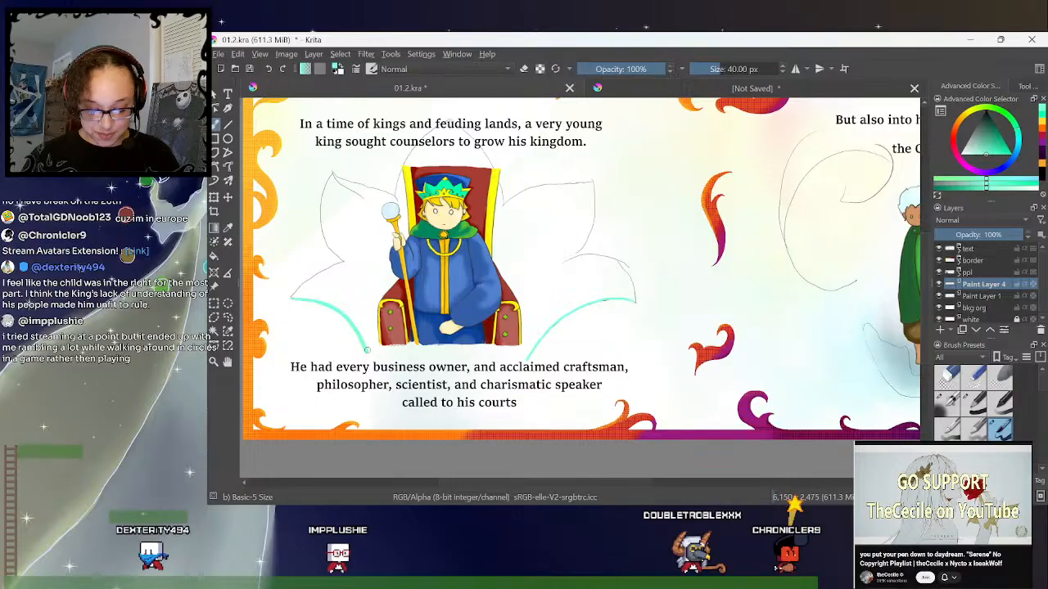
{"action": "left_click_drag", "start_coordinate": [367, 350], "coordinate": [448, 360]}
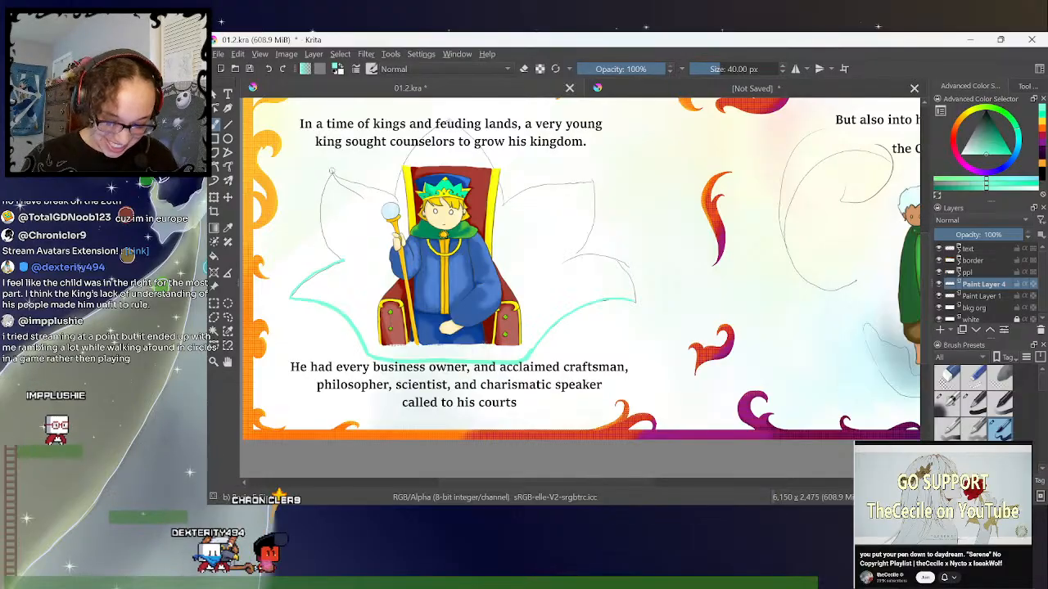
{"action": "left_click_drag", "start_coordinate": [331, 173], "coordinate": [325, 236]}
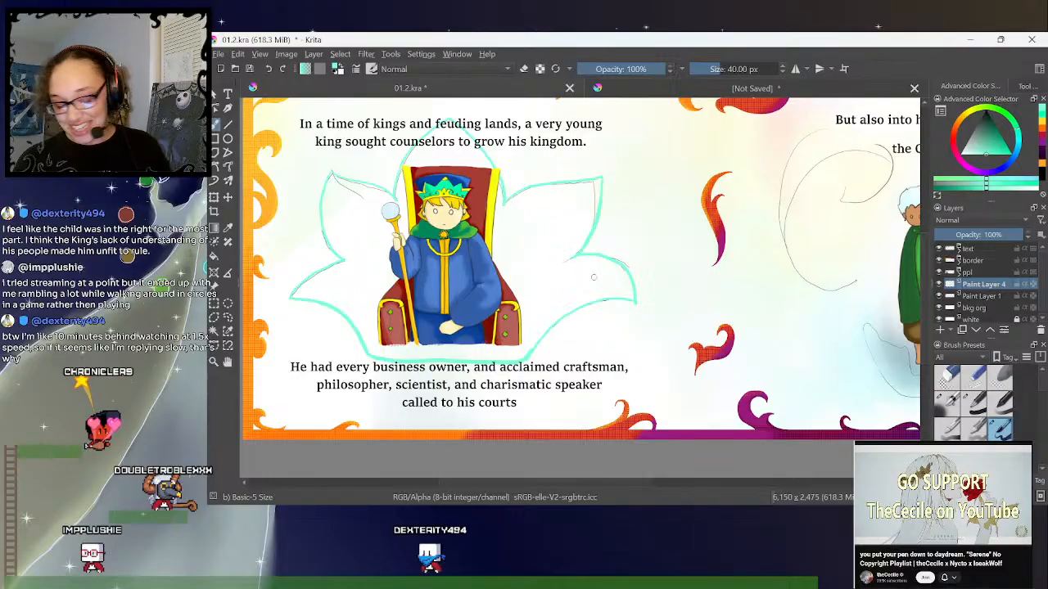
- Select the area inside the teal petal outline and grow the selection by 2 px
{"action": "left_click", "coordinate": [214, 330]}
{"action": "left_click", "coordinate": [531, 201]}
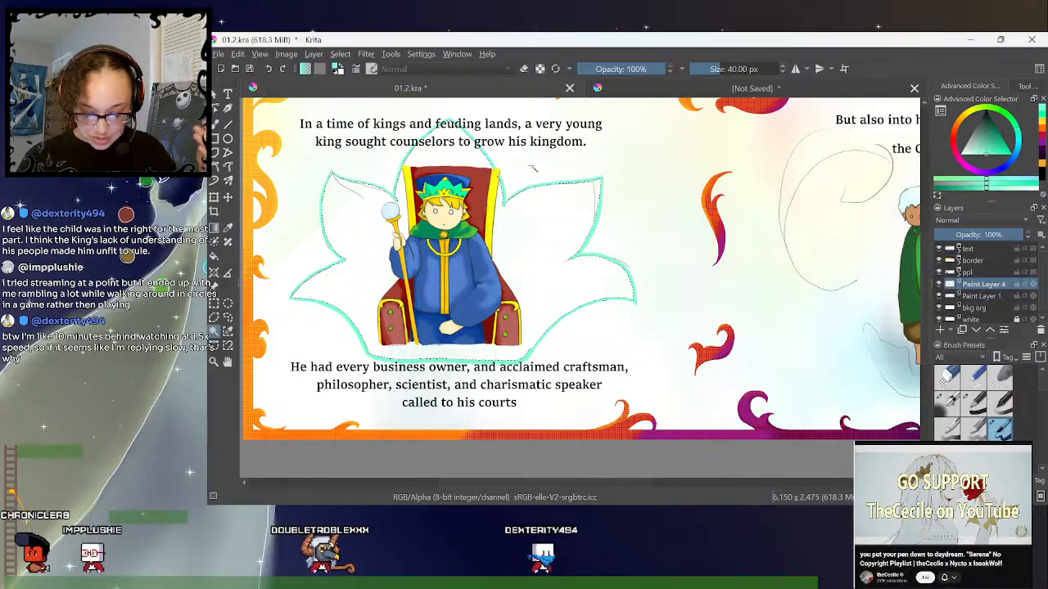
{"action": "left_click", "coordinate": [342, 54]}
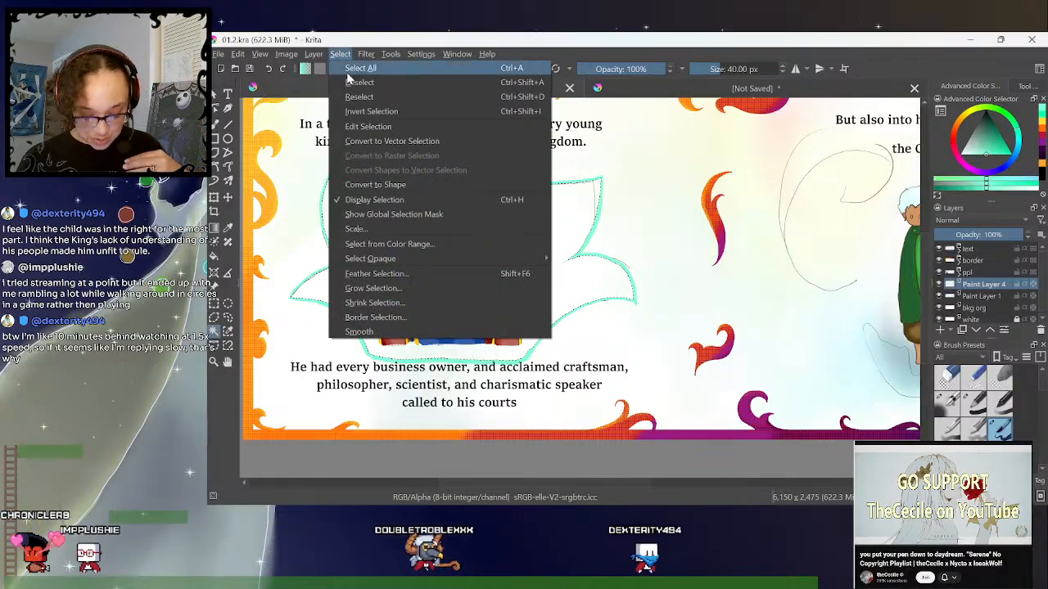
{"action": "left_click", "coordinate": [373, 288]}
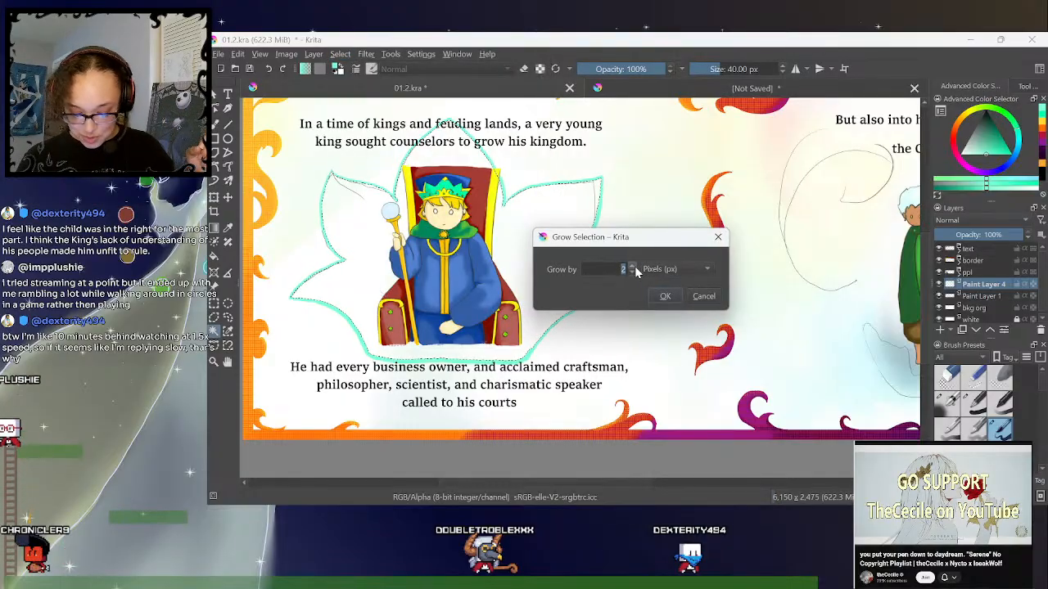
{"action": "left_click", "coordinate": [664, 298]}
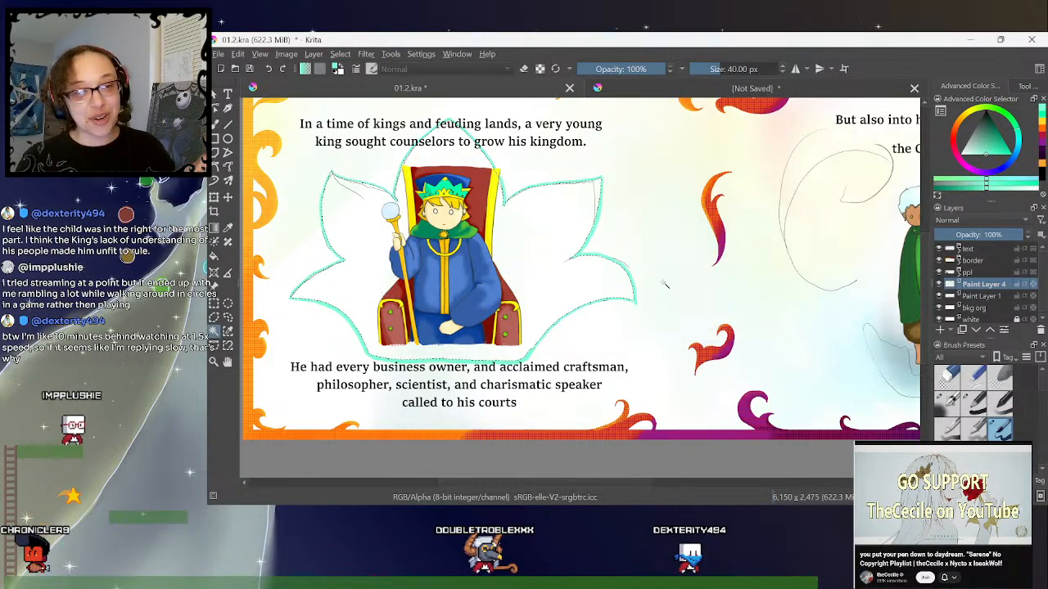
- Add another paint layer above Paint Layer 1, fill the petal selection on it with light teal, and deselect
{"action": "left_click", "coordinate": [976, 299]}
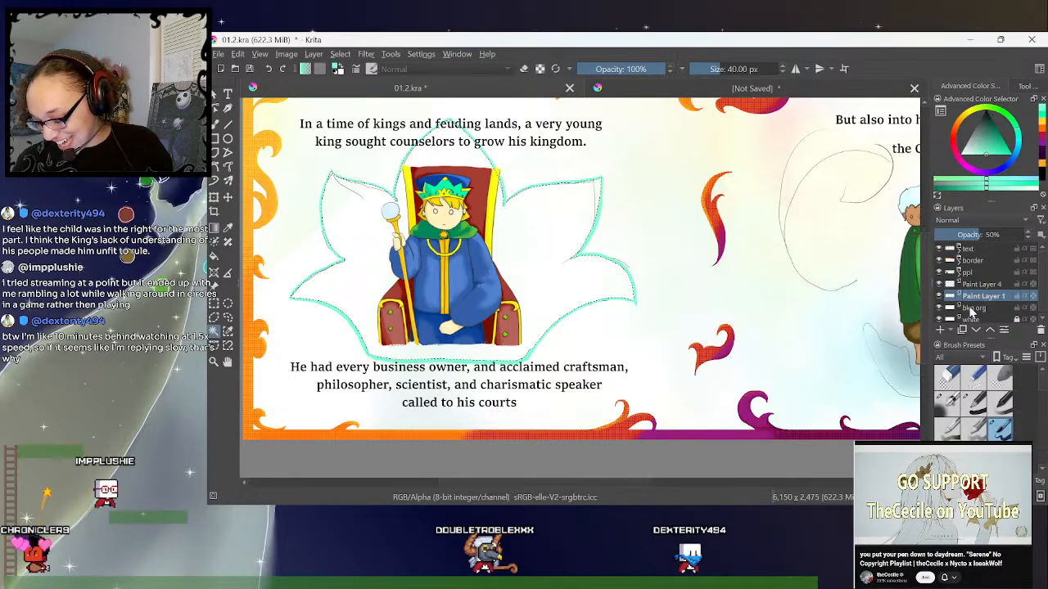
{"action": "left_click", "coordinate": [940, 330]}
{"action": "mouse_move", "coordinate": [969, 303]}
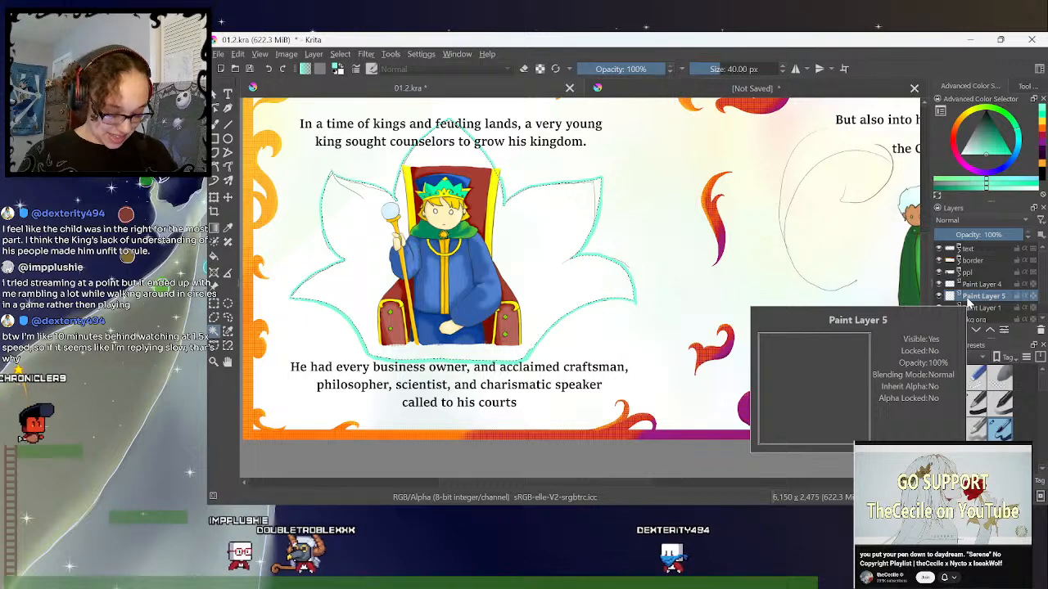
{"action": "left_click", "coordinate": [214, 258]}
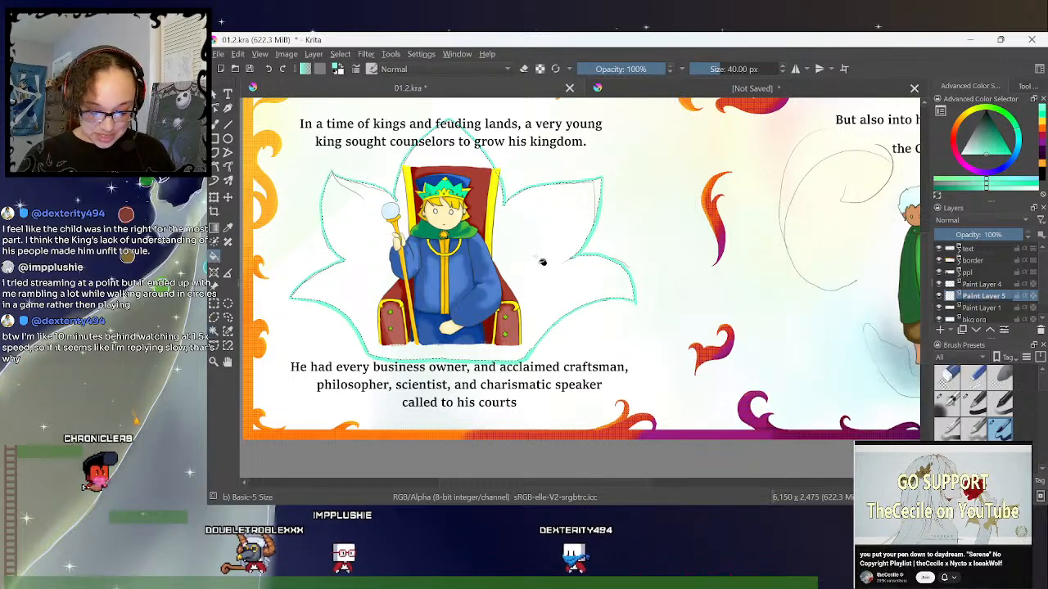
{"action": "left_click", "coordinate": [542, 262]}
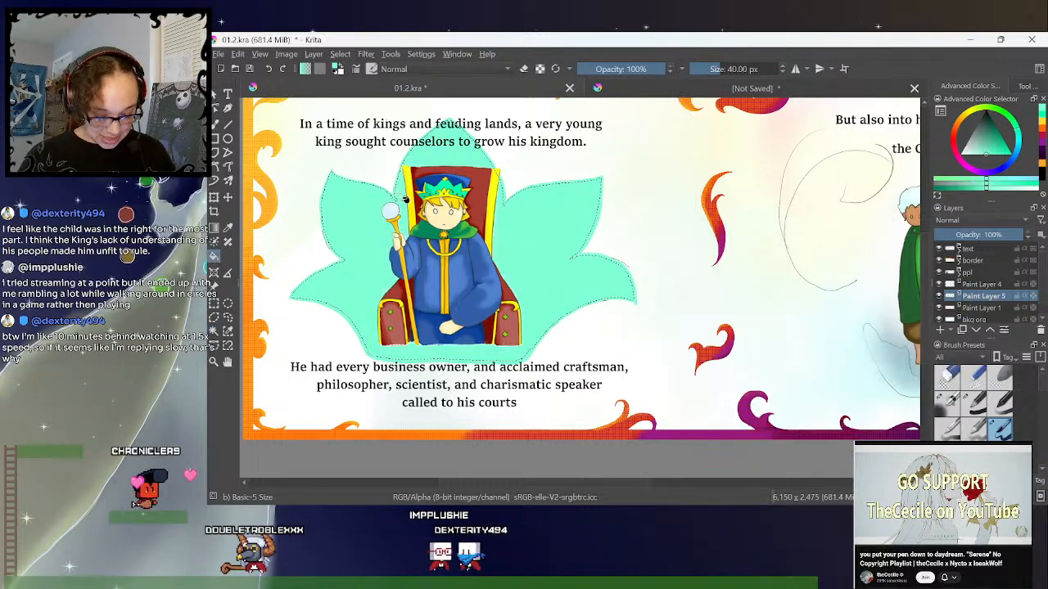
{"action": "left_click", "coordinate": [228, 316]}
{"action": "left_click", "coordinate": [670, 190]}
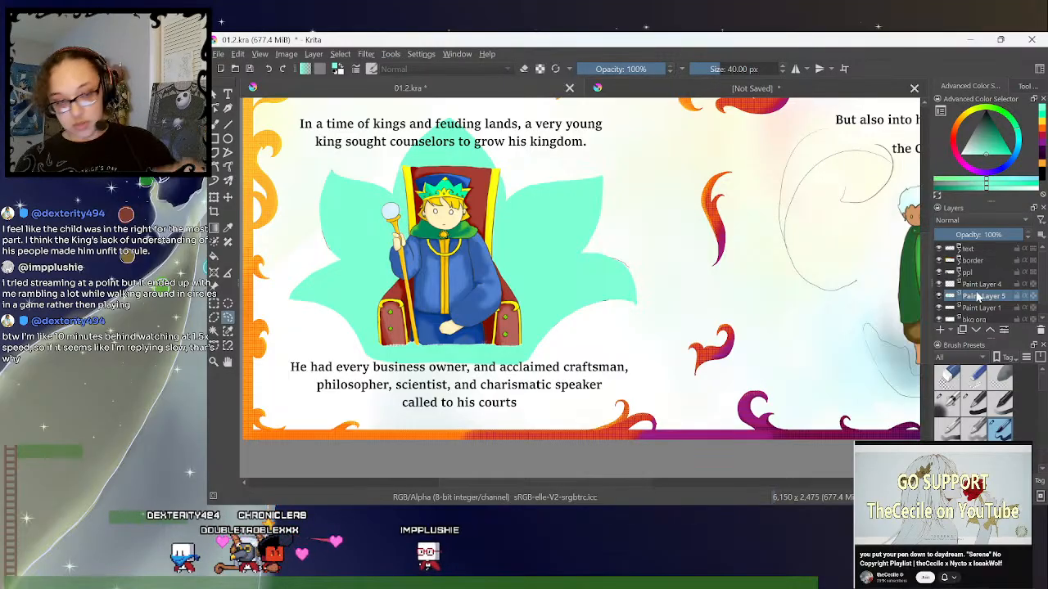
- Merge Paint Layer 4 with Paint Layer 5, and hide and show the merged petal fill to compare it with the sketch
{"action": "left_click", "coordinate": [977, 285], "text": "ctrl"}
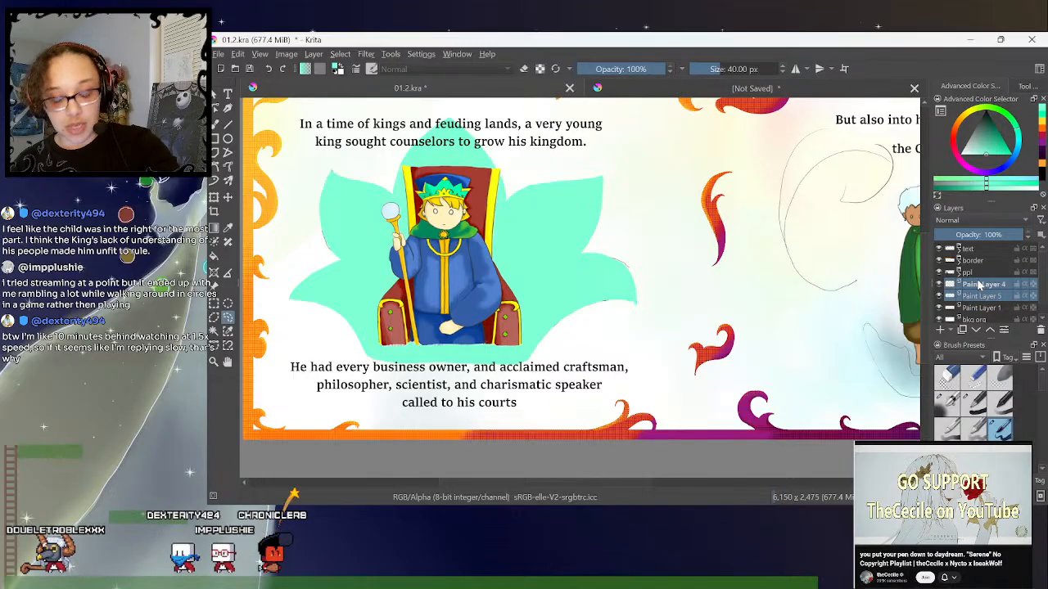
{"action": "key", "text": "ctrl+e"}
{"action": "left_click", "coordinate": [984, 298]}
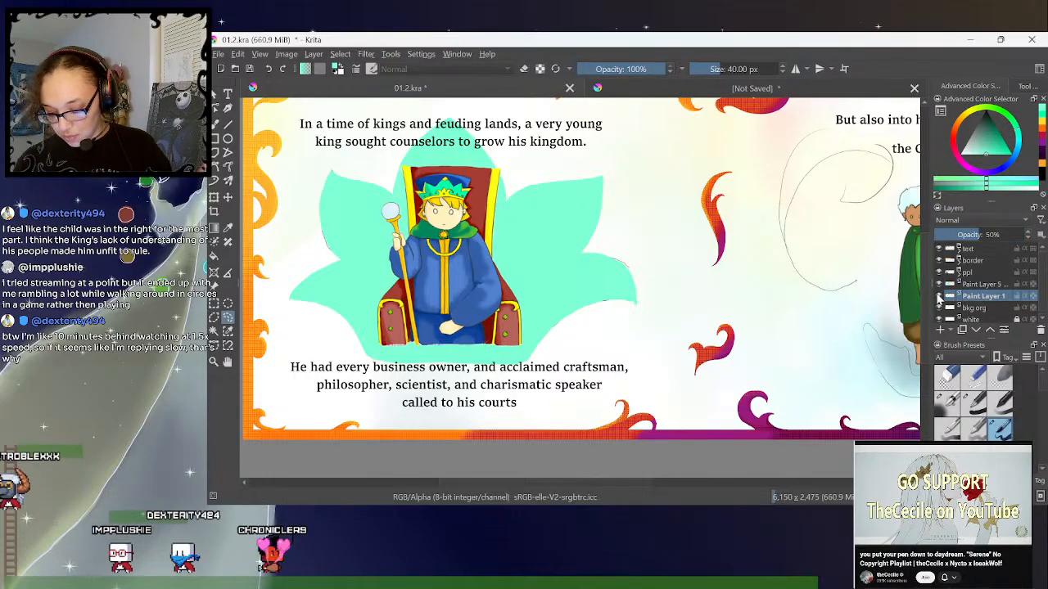
{"action": "left_click", "coordinate": [939, 285]}
{"action": "left_click", "coordinate": [940, 284]}
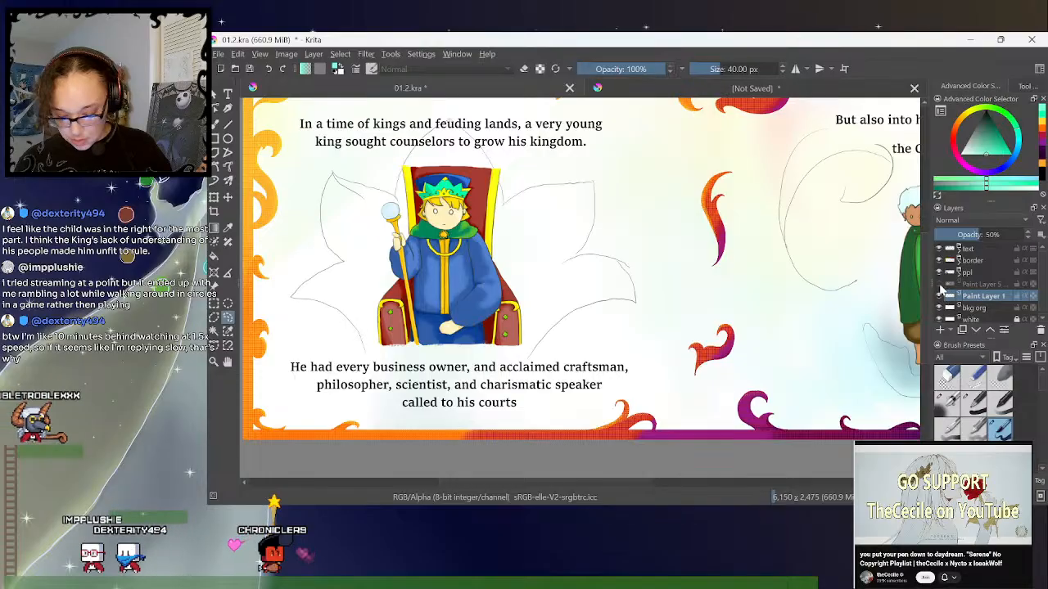
{"action": "left_click", "coordinate": [939, 284]}
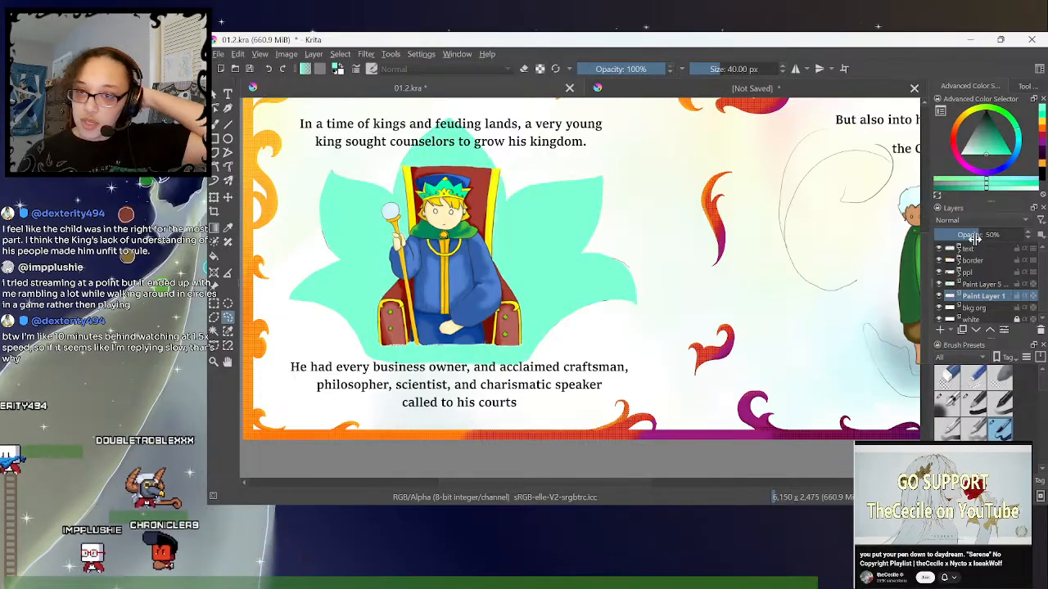
- Make the merged petal layer active and choose a light cyan painting colour for the shapes on the Child's page
{"action": "left_click", "coordinate": [987, 284]}
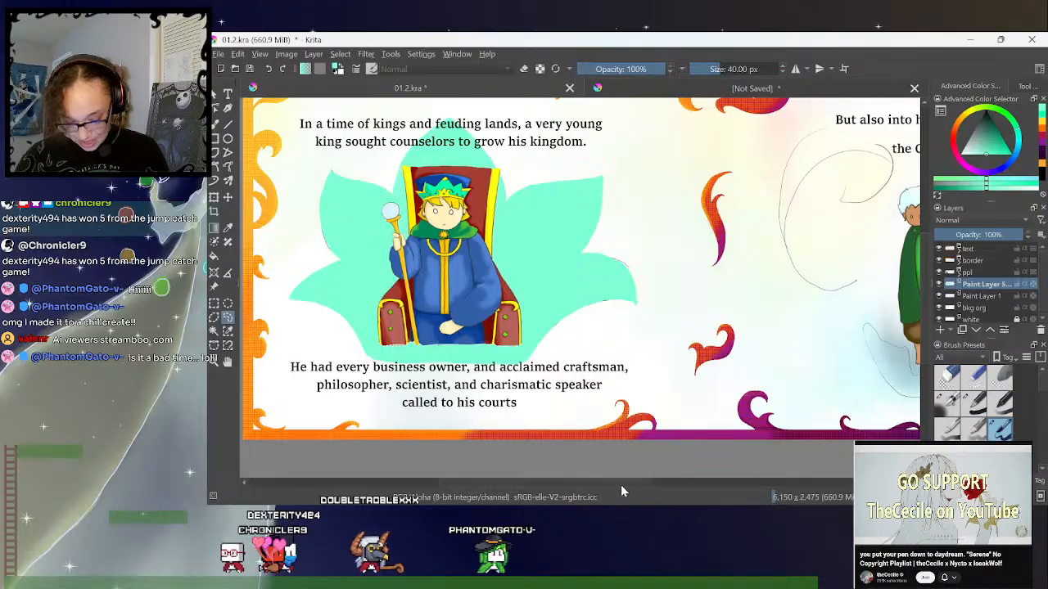
{"action": "scroll", "coordinate": [620, 485], "scroll_direction": "right", "scroll_amount": 2}
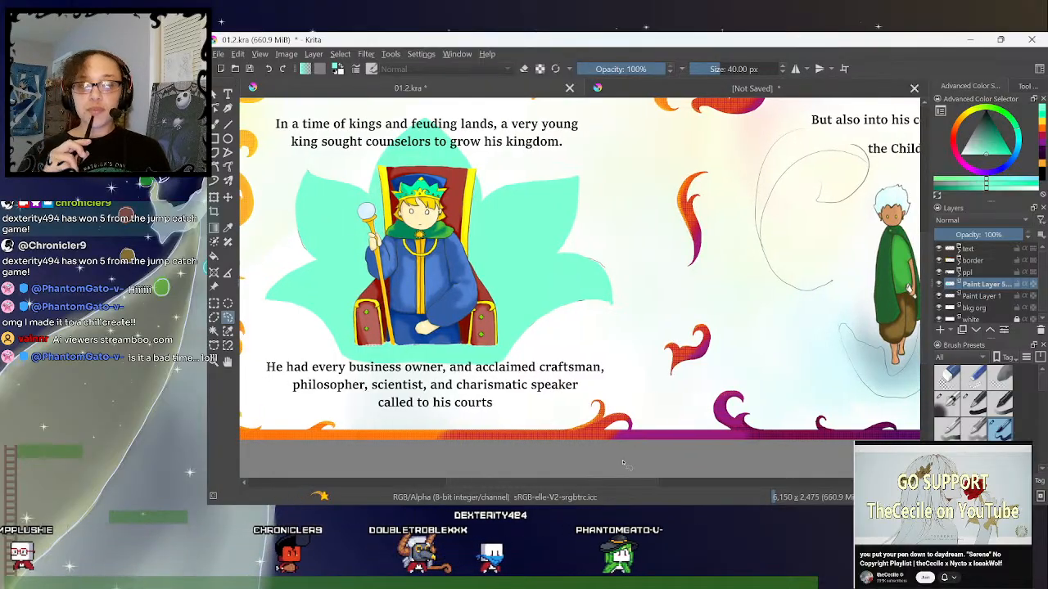
{"action": "left_click", "coordinate": [958, 297]}
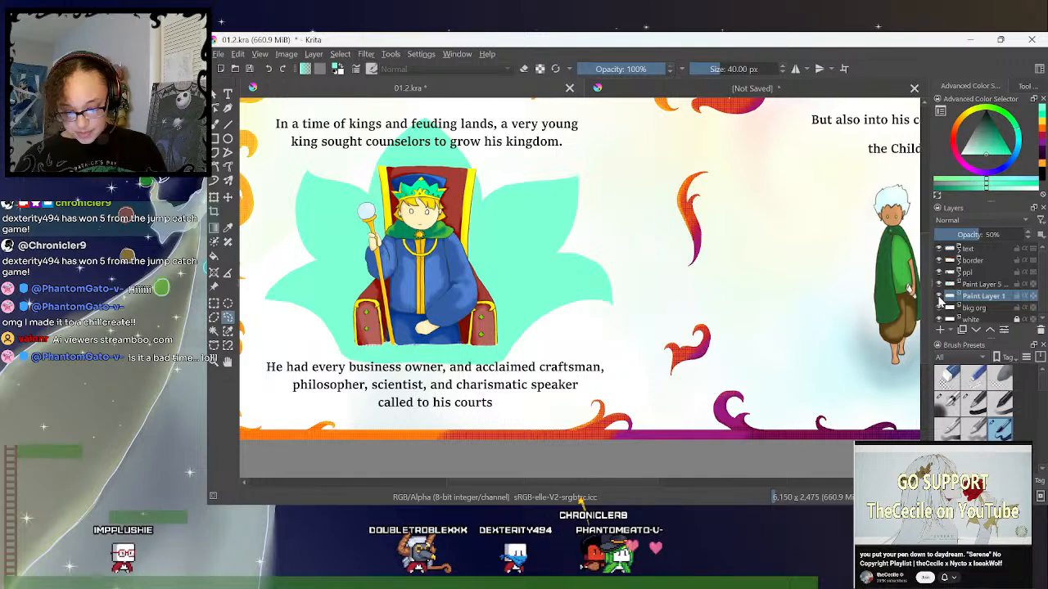
{"action": "left_click_drag", "start_coordinate": [642, 482], "coordinate": [688, 478]}
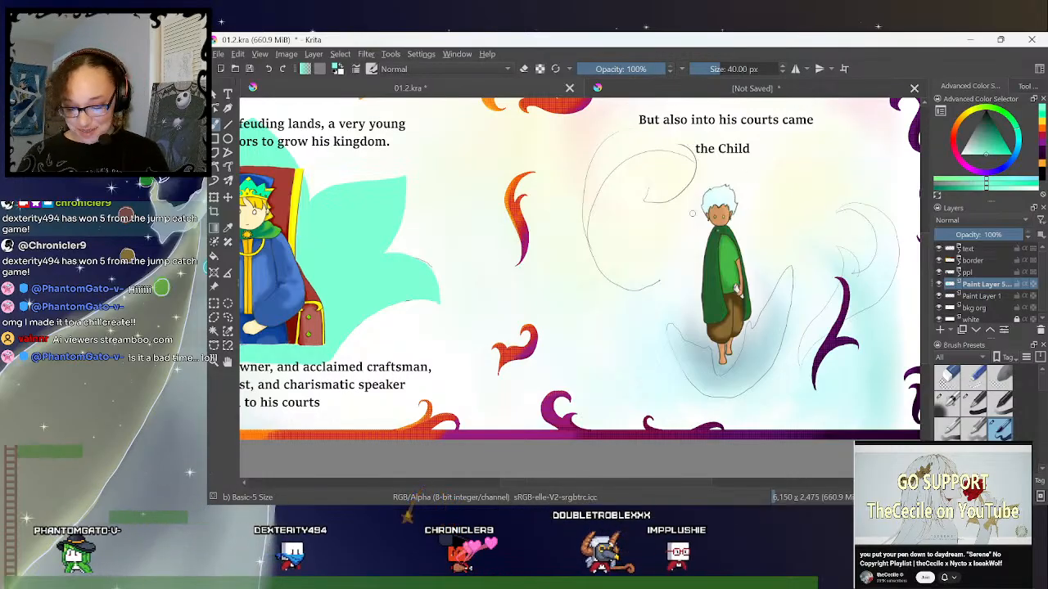
{"action": "left_click_drag", "start_coordinate": [924, 215], "coordinate": [923, 212]}
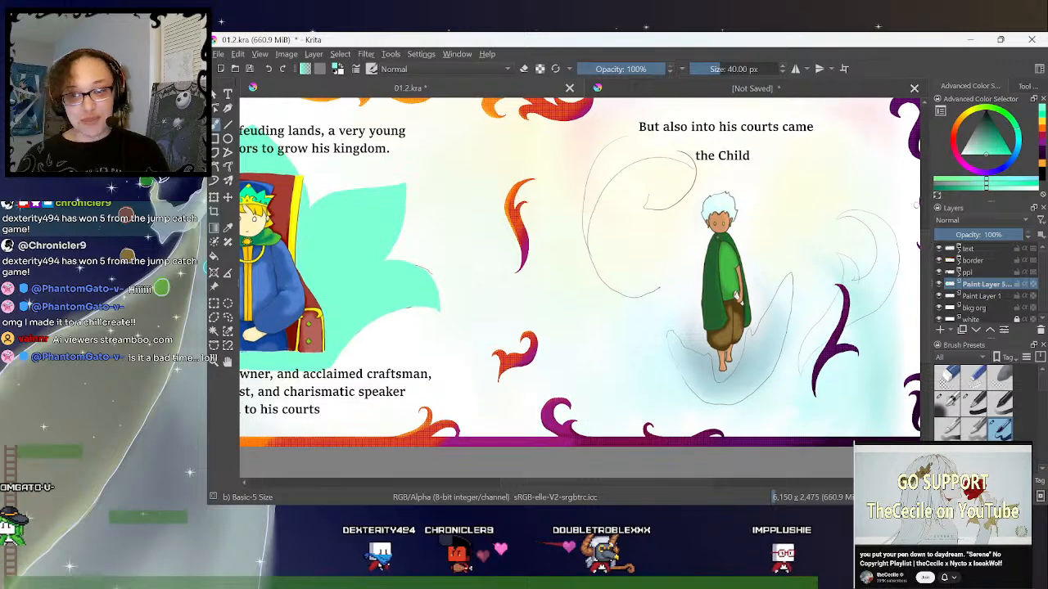
{"action": "left_click_drag", "start_coordinate": [619, 482], "coordinate": [647, 482]}
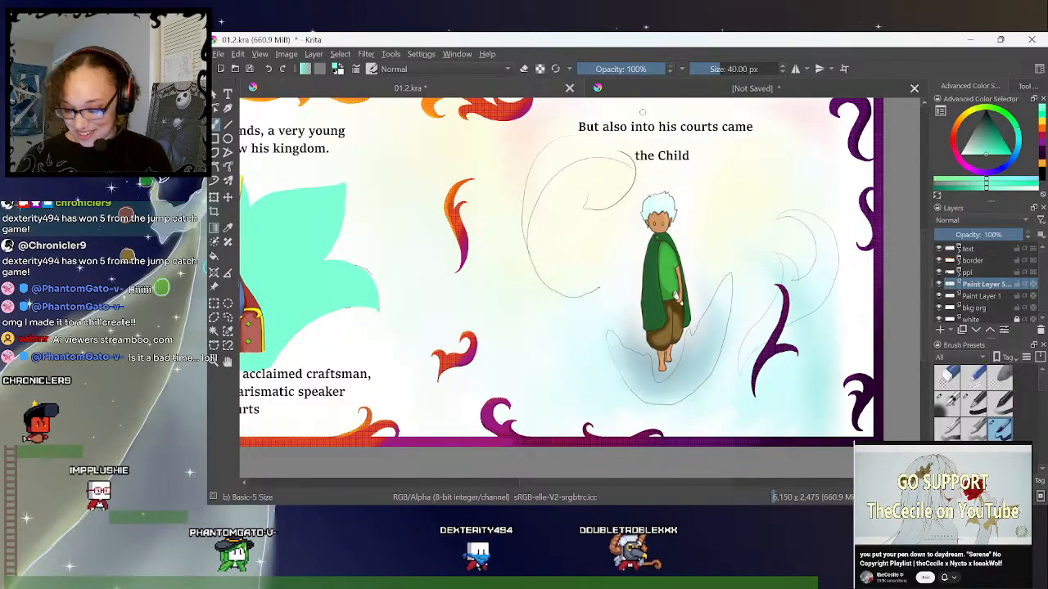
{"action": "left_click", "coordinate": [1000, 141]}
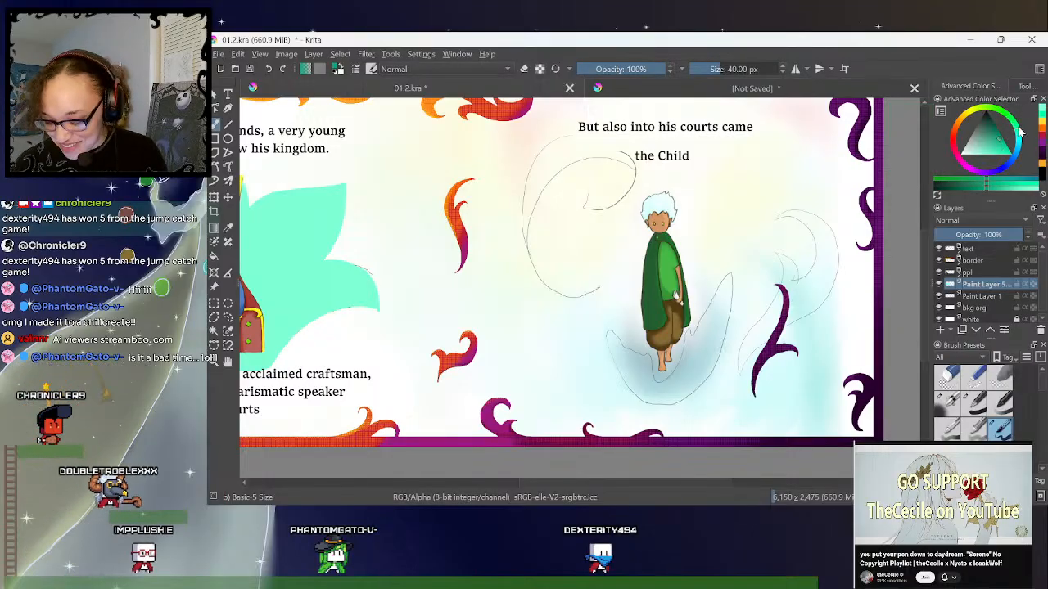
{"action": "left_click", "coordinate": [999, 160]}
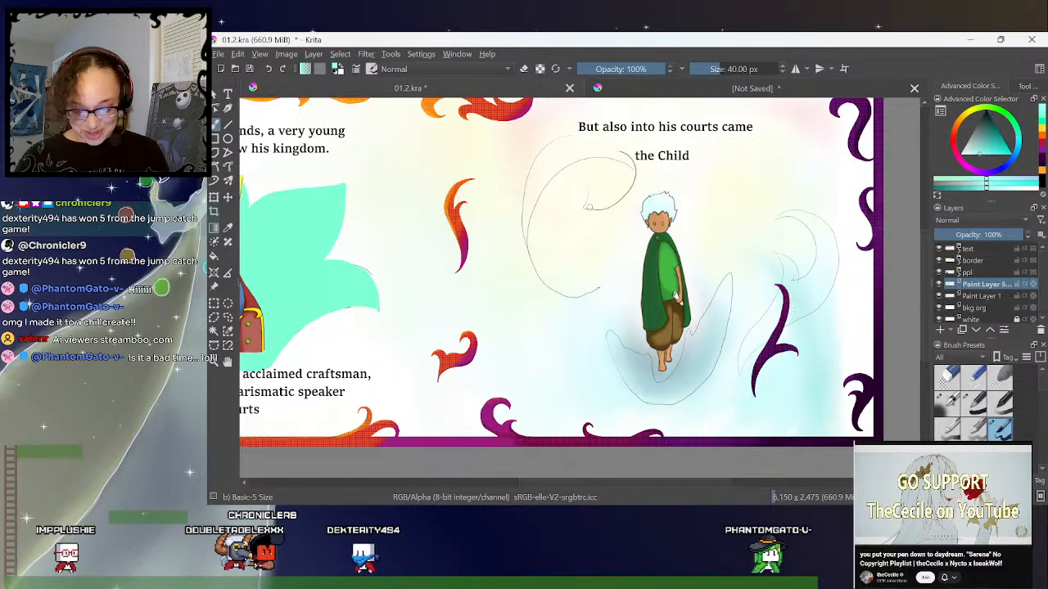
- Trace the sketched swirls beside the Child and the curved shape under his feet in light cyan, undoing the misplaced stroke
{"action": "mouse_move", "coordinate": [589, 208]}
{"action": "left_mouse_down"}
{"action": "mouse_move", "coordinate": [615, 198]}
{"action": "mouse_move", "coordinate": [630, 163]}
{"action": "left_mouse_up"}
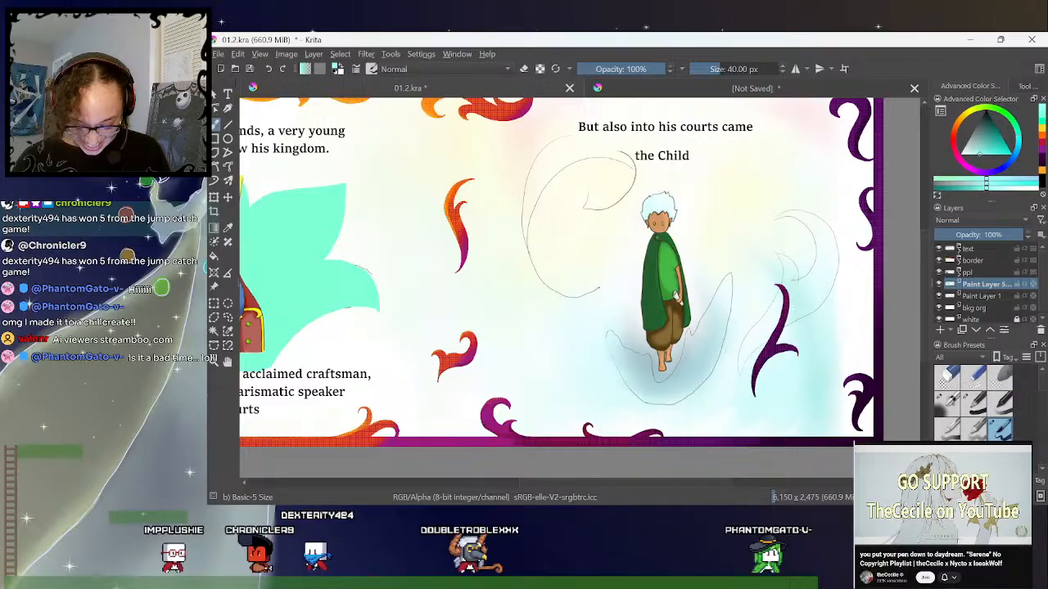
{"action": "mouse_move", "coordinate": [548, 287]}
{"action": "left_mouse_down"}
{"action": "mouse_move", "coordinate": [526, 249]}
{"action": "mouse_move", "coordinate": [521, 206]}
{"action": "mouse_move", "coordinate": [540, 158]}
{"action": "mouse_move", "coordinate": [601, 128]}
{"action": "left_mouse_up"}
{"action": "key", "text": "ctrl+z"}
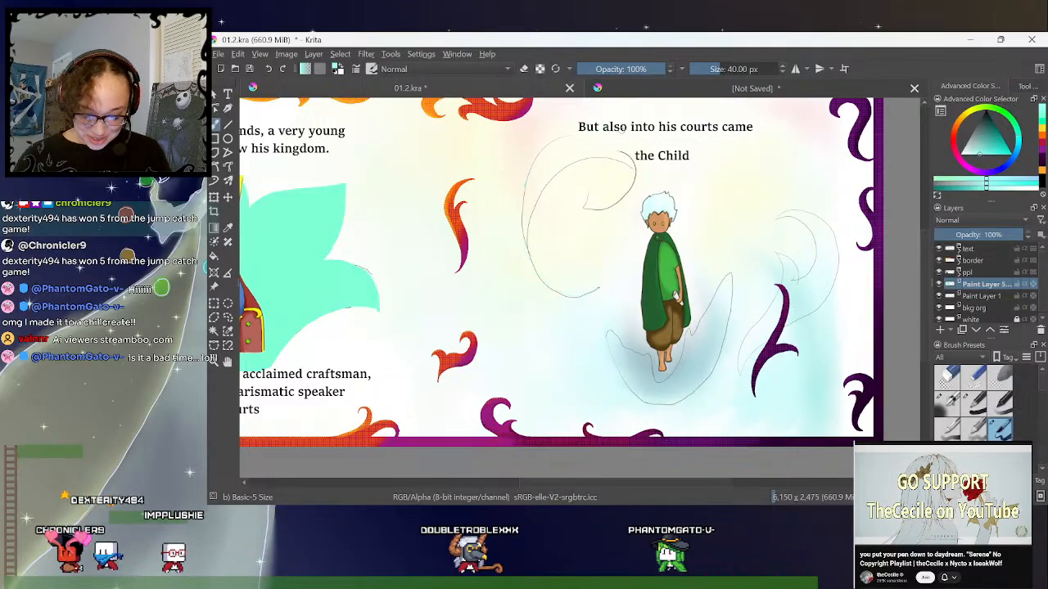
{"action": "mouse_move", "coordinate": [600, 210]}
{"action": "left_mouse_down"}
{"action": "mouse_move", "coordinate": [624, 198]}
{"action": "mouse_move", "coordinate": [632, 155]}
{"action": "mouse_move", "coordinate": [591, 130]}
{"action": "mouse_move", "coordinate": [554, 147]}
{"action": "left_mouse_up"}
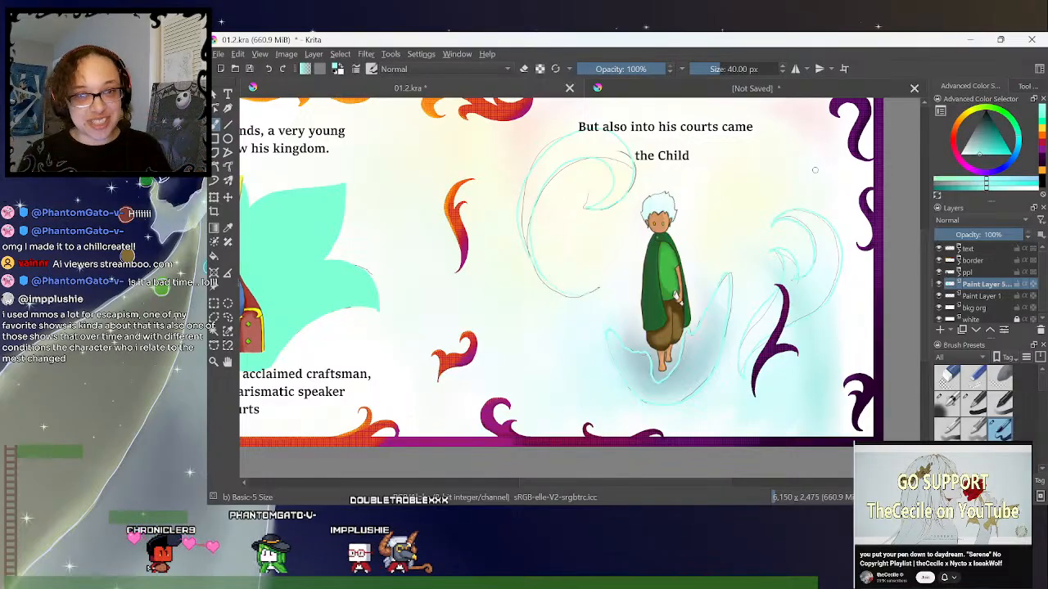
- Add a new paint layer directly above Paint Layer 1 for the Child's background fills
{"action": "left_click_drag", "start_coordinate": [636, 484], "coordinate": [636, 477]}
{"action": "left_click", "coordinate": [974, 297]}
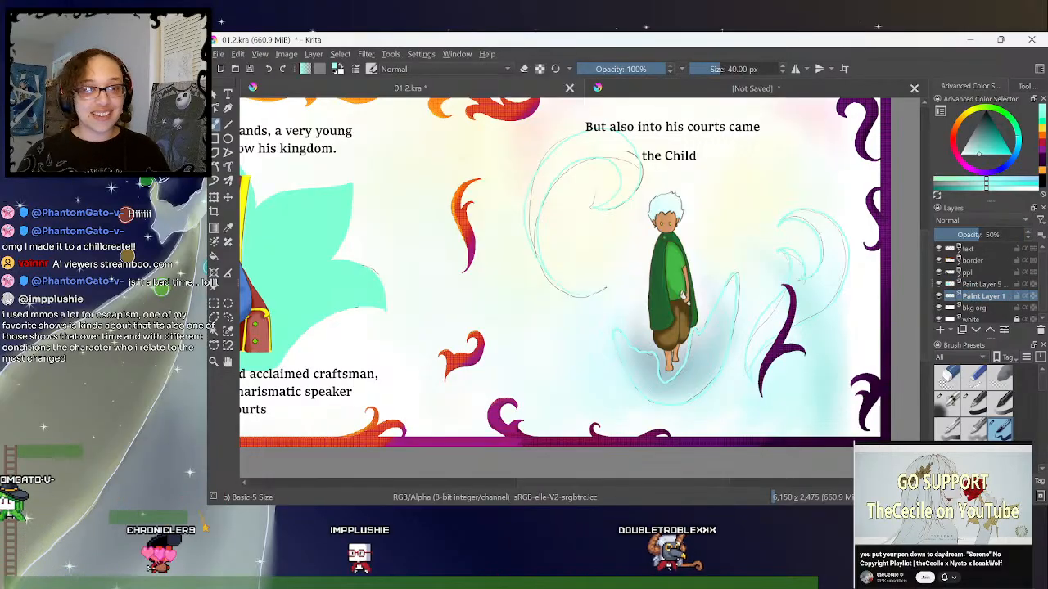
{"action": "left_click", "coordinate": [939, 330]}
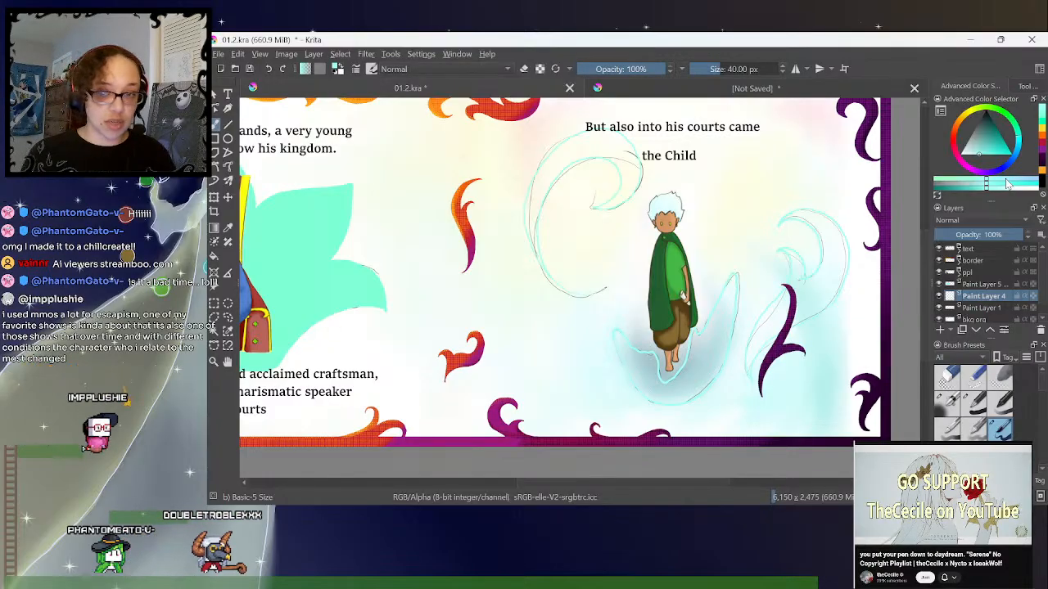
- Select the interiors of the traced swirls and foot shape on the outline layer, and grow the selection by 2 px
{"action": "left_click", "coordinate": [986, 284]}
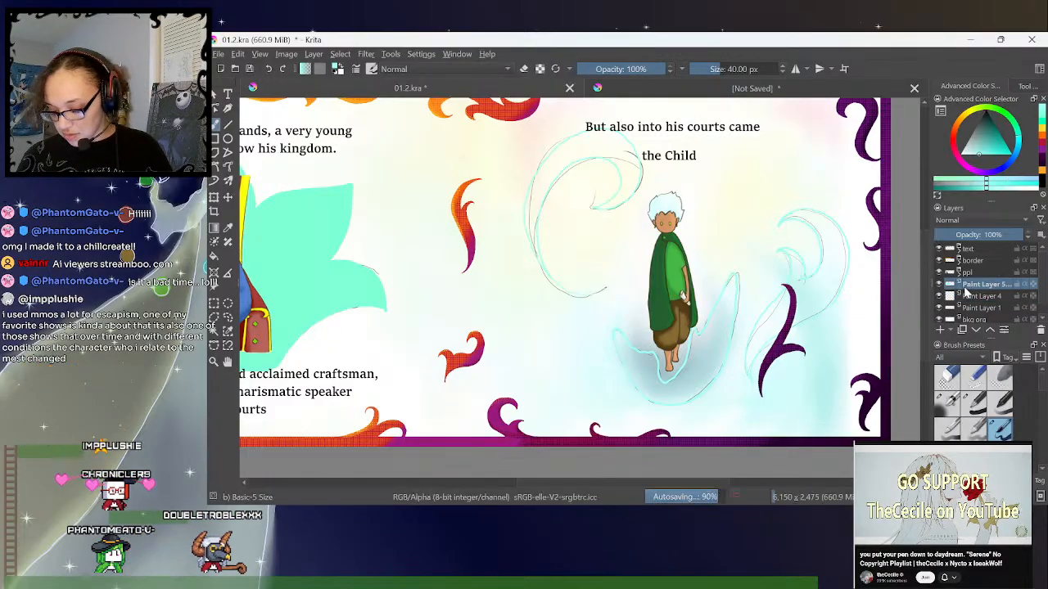
{"action": "left_click", "coordinate": [939, 286]}
{"action": "left_click", "coordinate": [940, 287]}
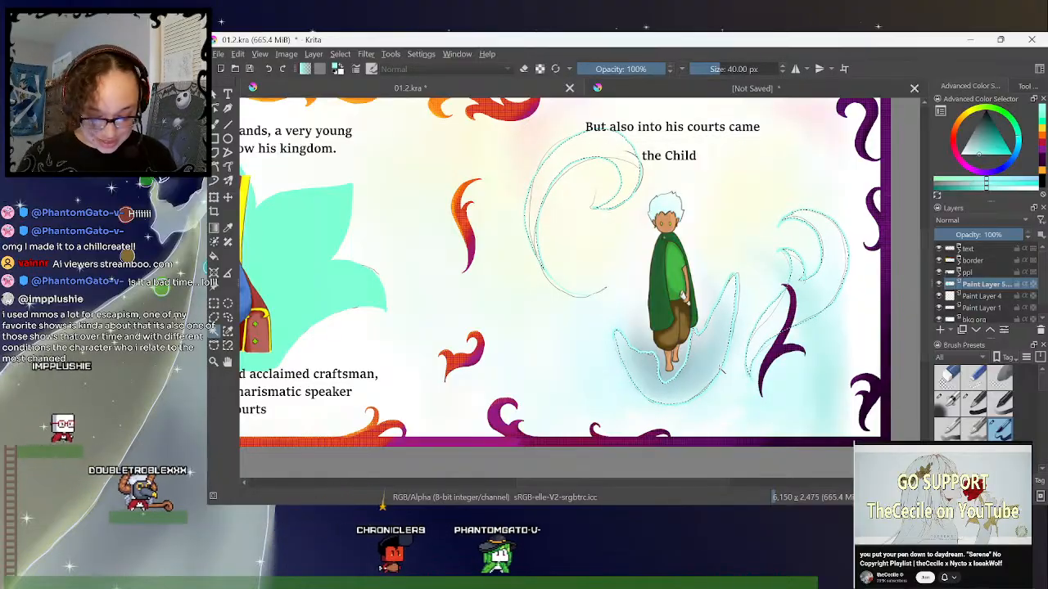
{"action": "left_click", "coordinate": [340, 54]}
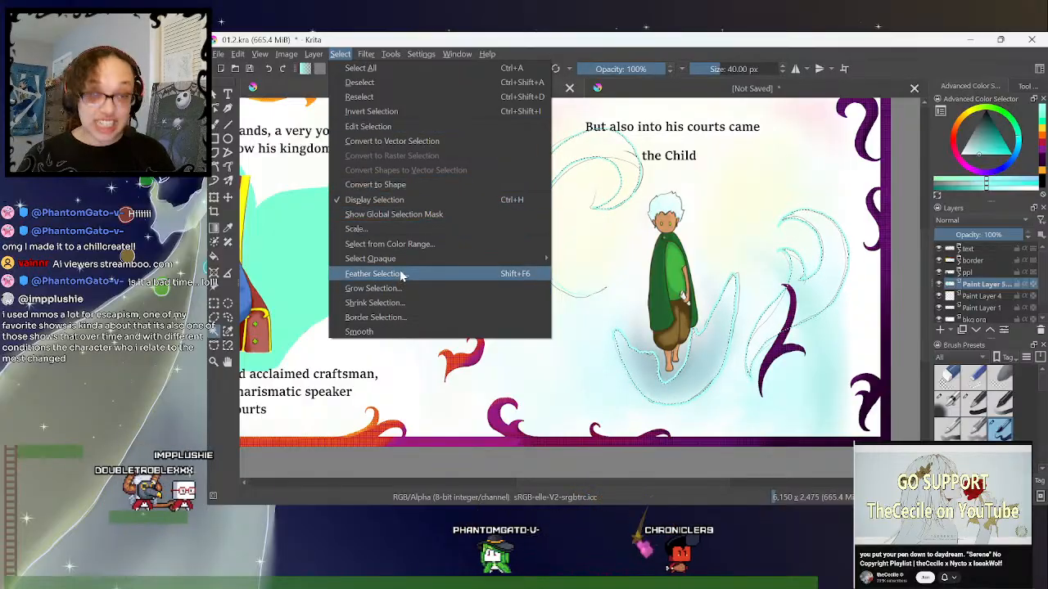
{"action": "left_click", "coordinate": [372, 289]}
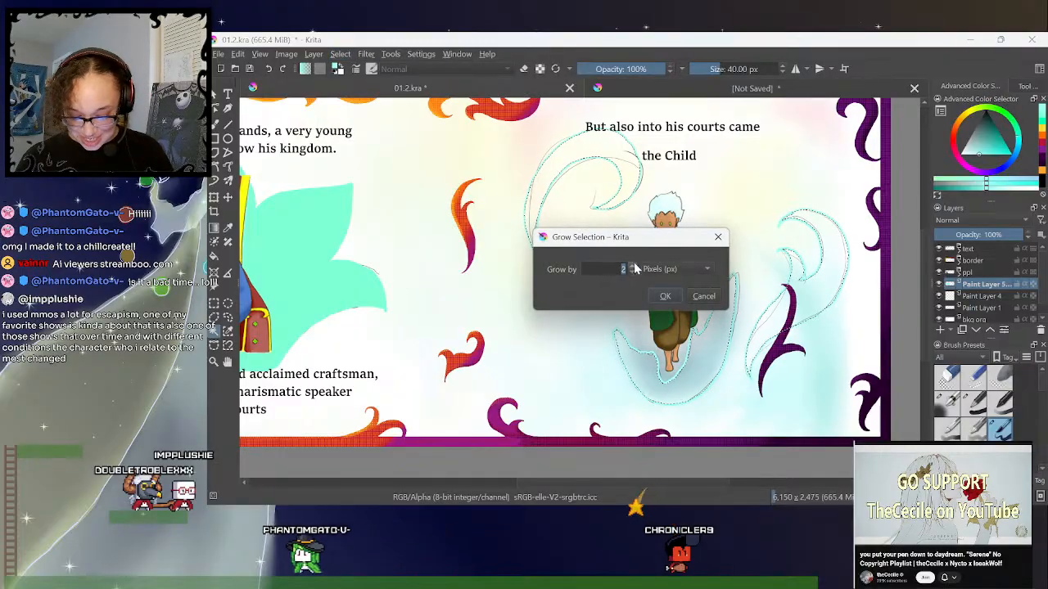
{"action": "left_click", "coordinate": [661, 296]}
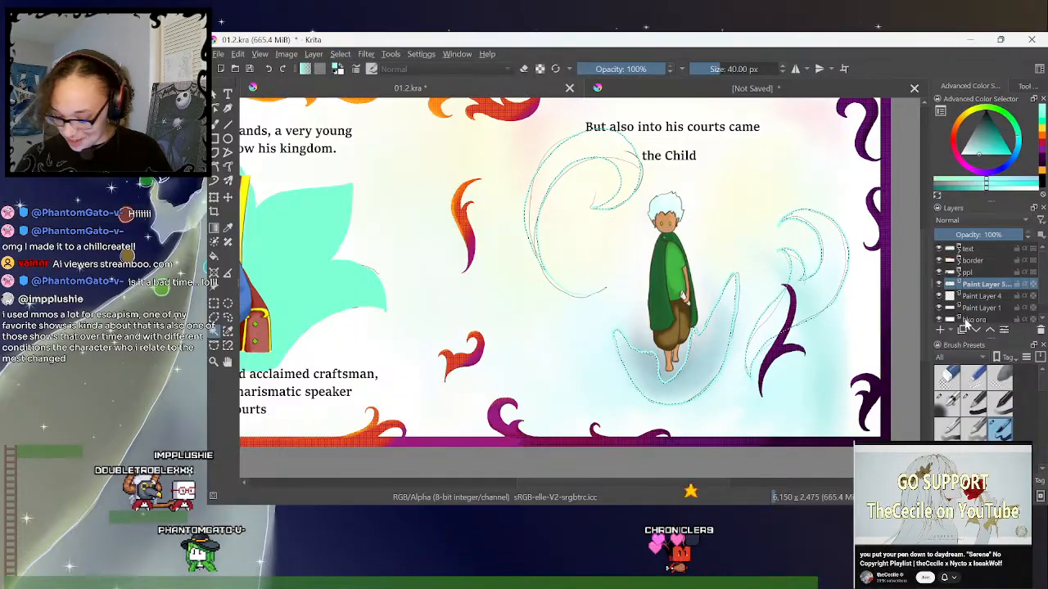
- Fill the selected shapes with light cyan on Paint Layer 4, deselect, and merge that layer with the outline layer above it
{"action": "left_click", "coordinate": [976, 298]}
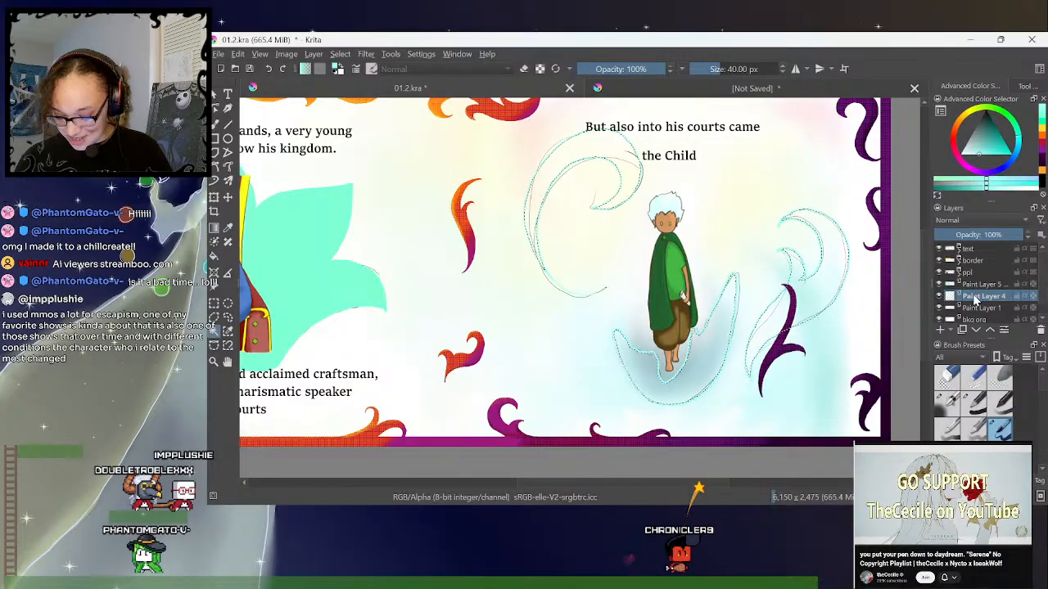
{"action": "mouse_move", "coordinate": [983, 272]}
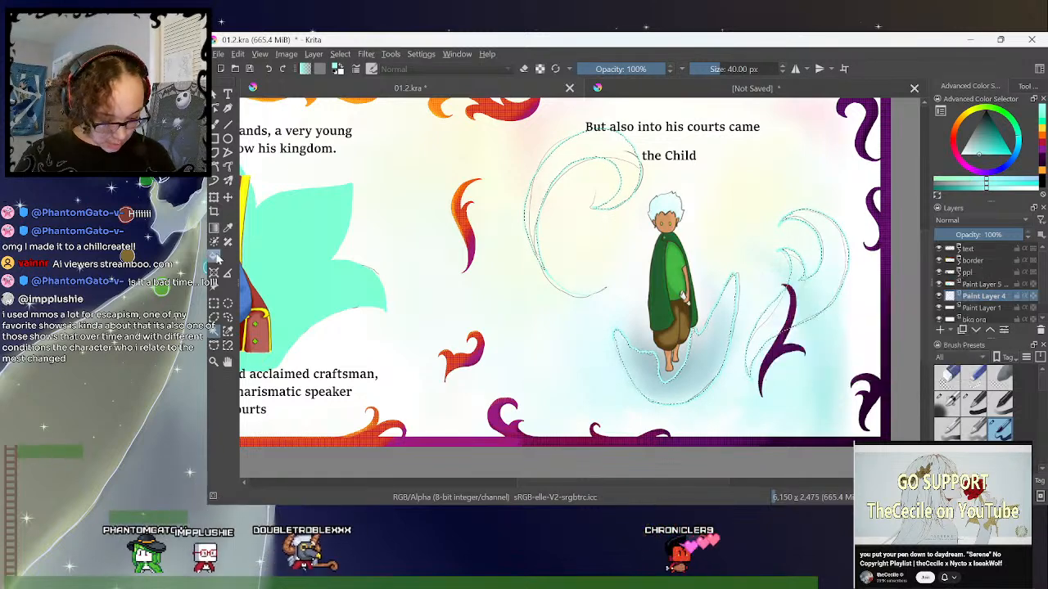
{"action": "left_click", "coordinate": [637, 176]}
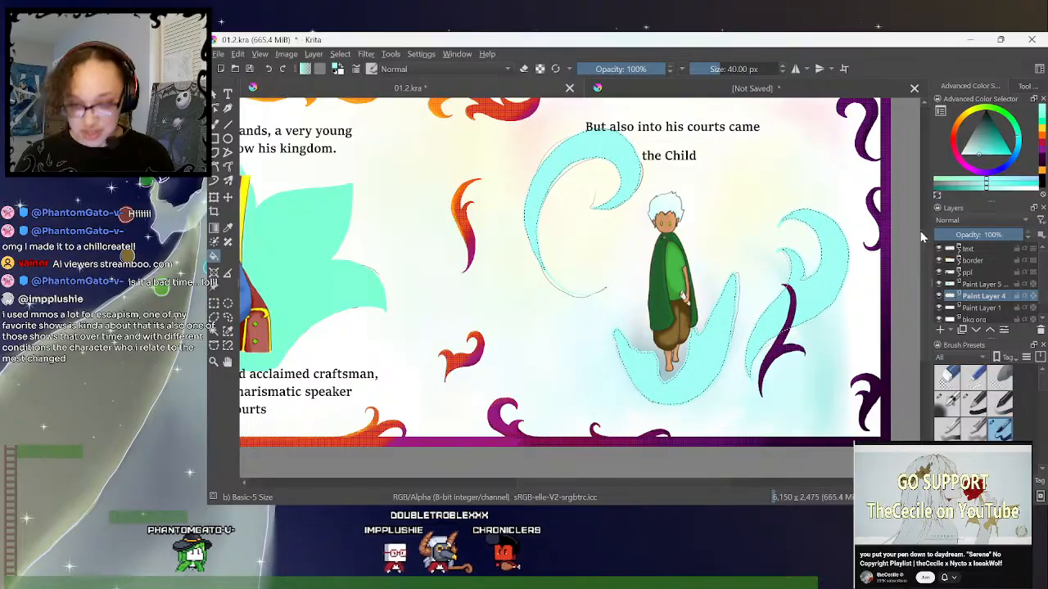
{"action": "left_click", "coordinate": [227, 318]}
{"action": "left_click", "coordinate": [734, 179]}
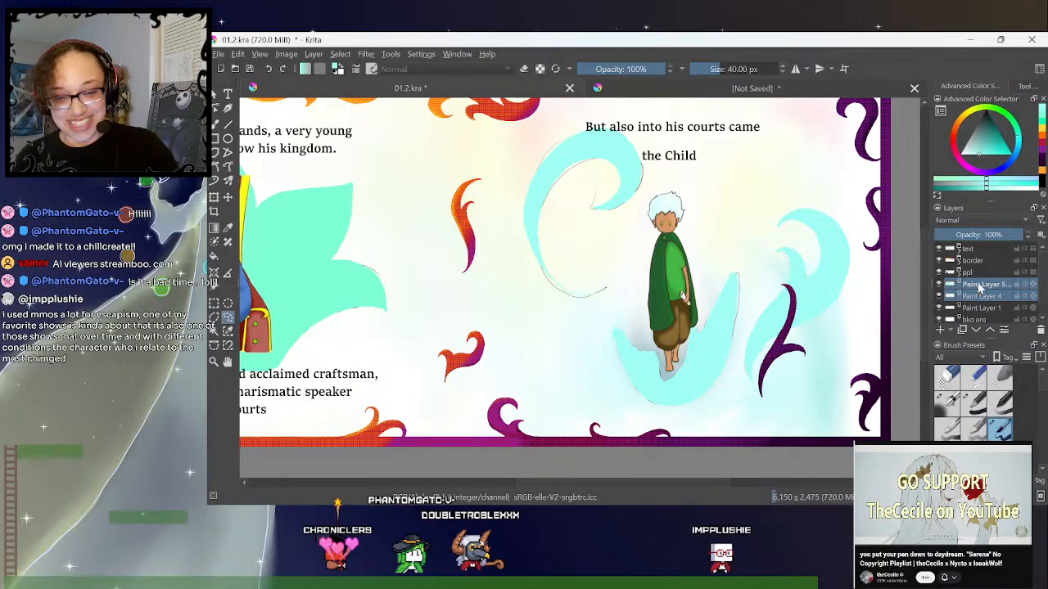
{"action": "key", "text": "ctrl+e"}
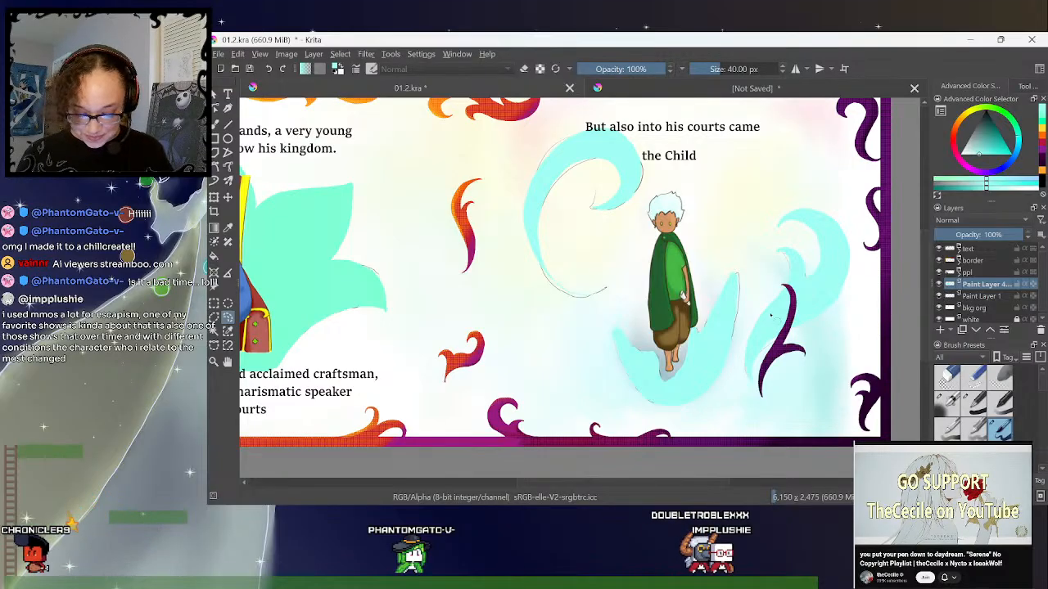
- Review the filled shapes across the king's and the Child's pages of the whole spread, and glance at the unsaved document
{"action": "left_click_drag", "start_coordinate": [596, 485], "coordinate": [558, 484]}
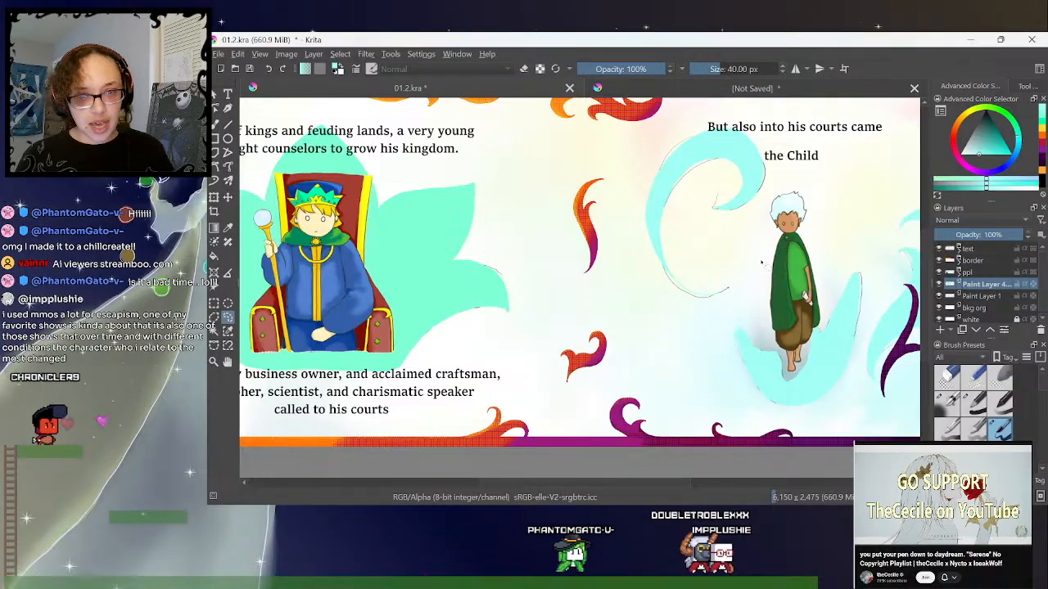
{"action": "left_click_drag", "start_coordinate": [646, 495], "coordinate": [622, 465]}
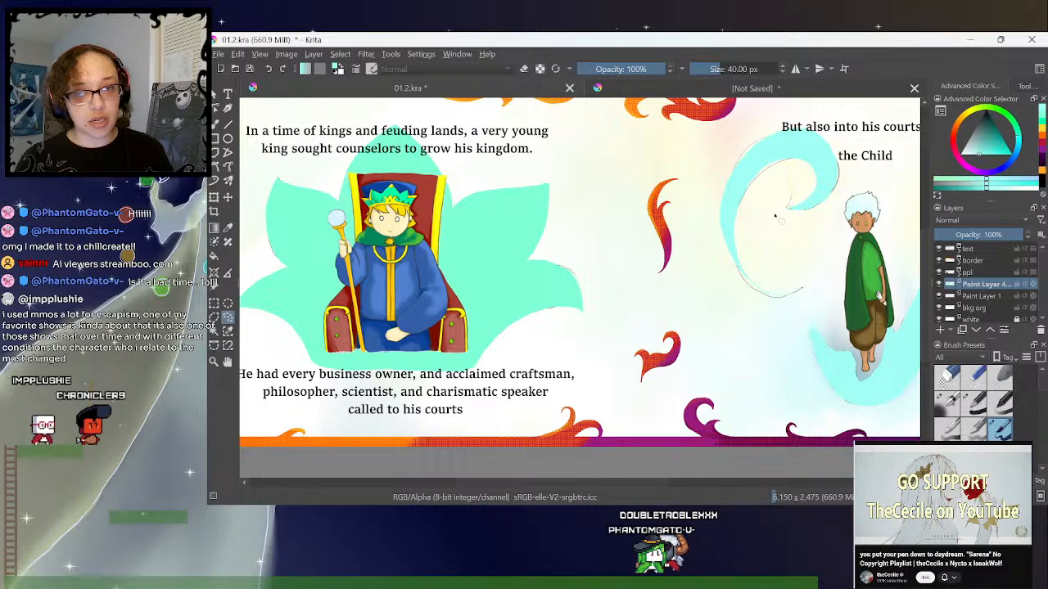
{"action": "left_click_drag", "start_coordinate": [640, 485], "coordinate": [624, 483]}
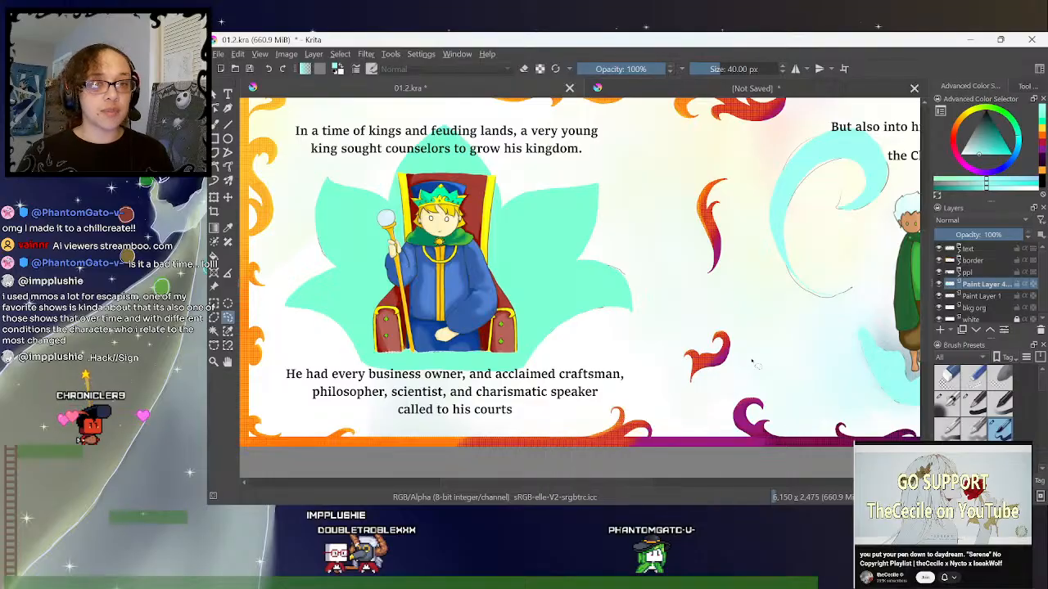
{"action": "left_click_drag", "start_coordinate": [619, 485], "coordinate": [636, 483]}
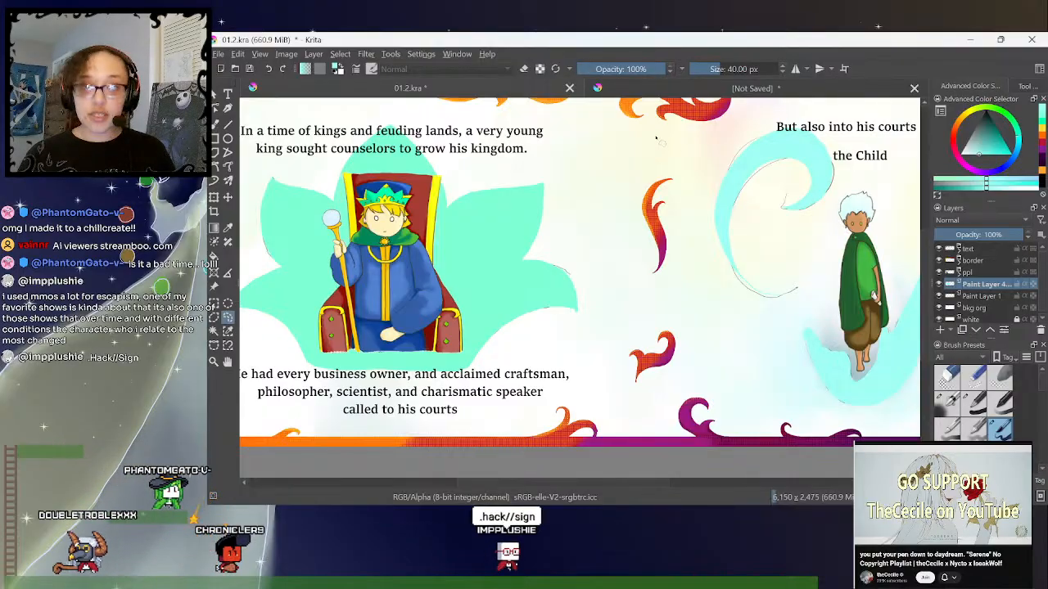
{"action": "mouse_move", "coordinate": [635, 146]}
{"action": "left_mouse_down"}
{"action": "mouse_move", "coordinate": [691, 163]}
{"action": "mouse_move", "coordinate": [695, 185]}
{"action": "mouse_move", "coordinate": [702, 160]}
{"action": "left_mouse_up"}
{"action": "left_click", "coordinate": [734, 131]}
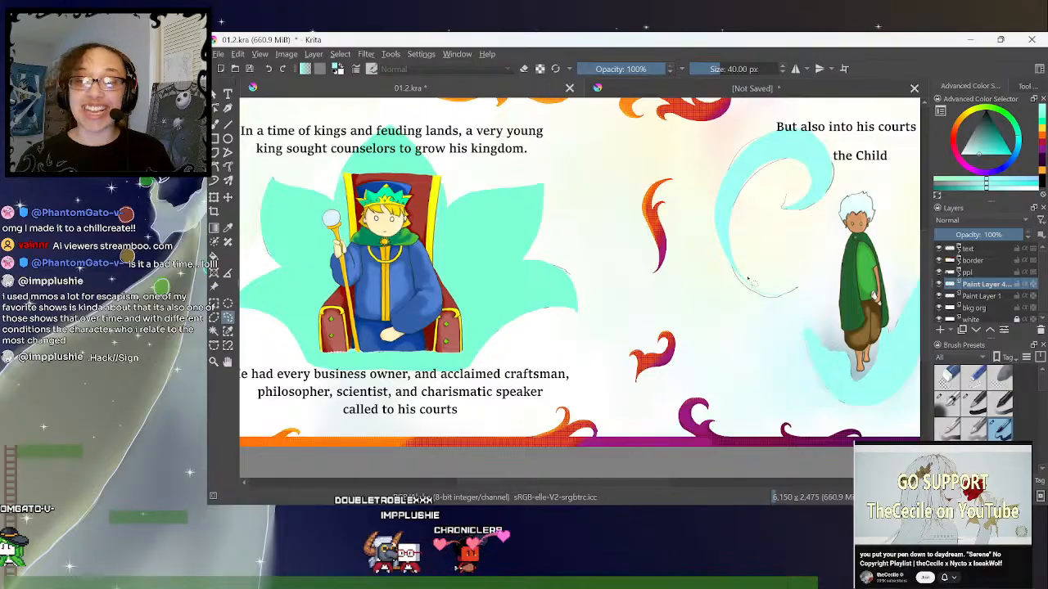
{"action": "key", "text": "minus"}
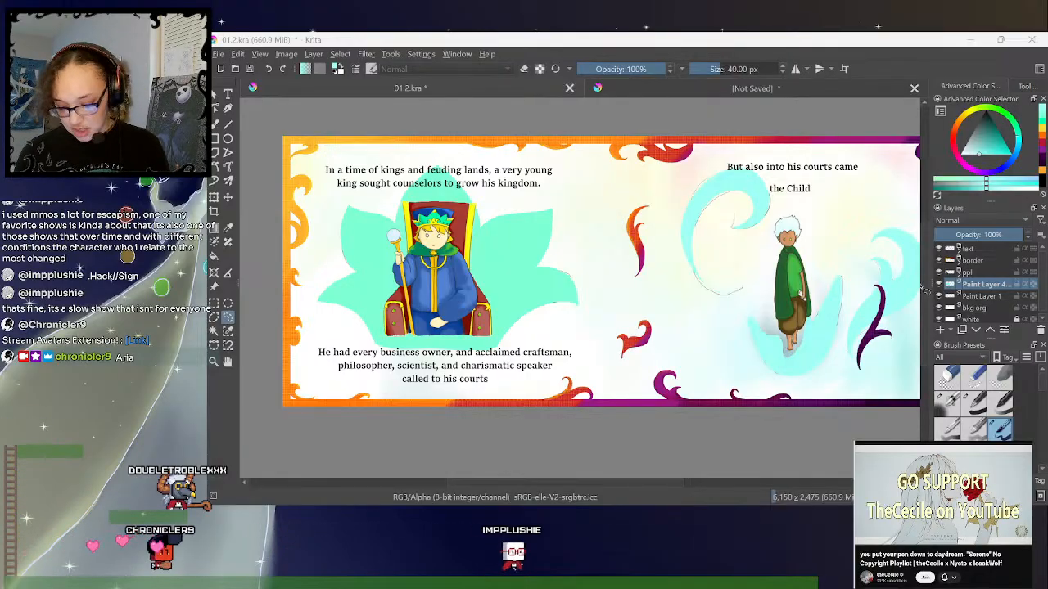
{"action": "left_click_drag", "start_coordinate": [673, 482], "coordinate": [686, 483]}
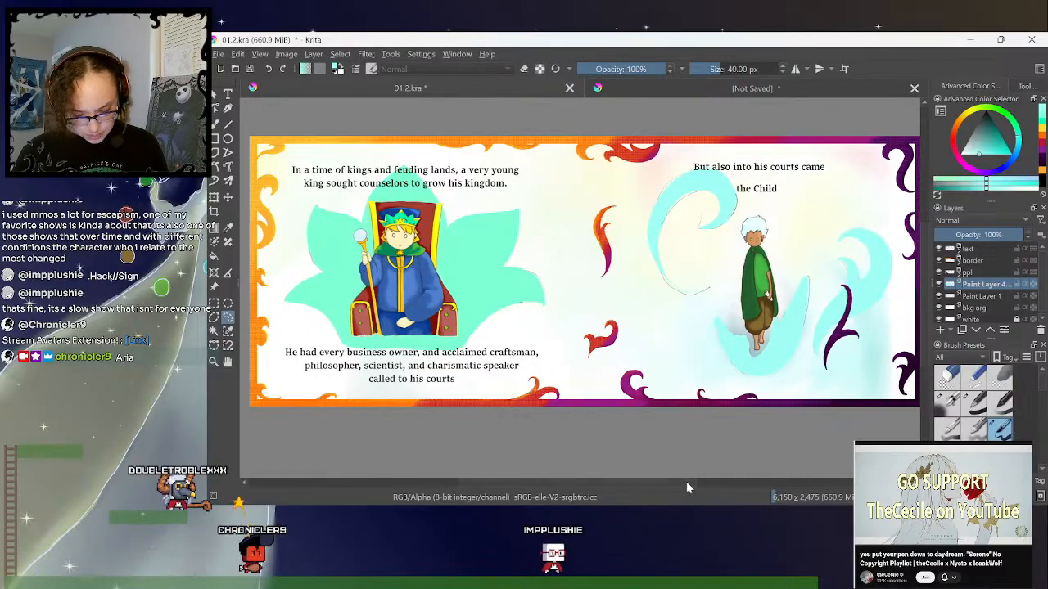
{"action": "key", "text": "minus"}
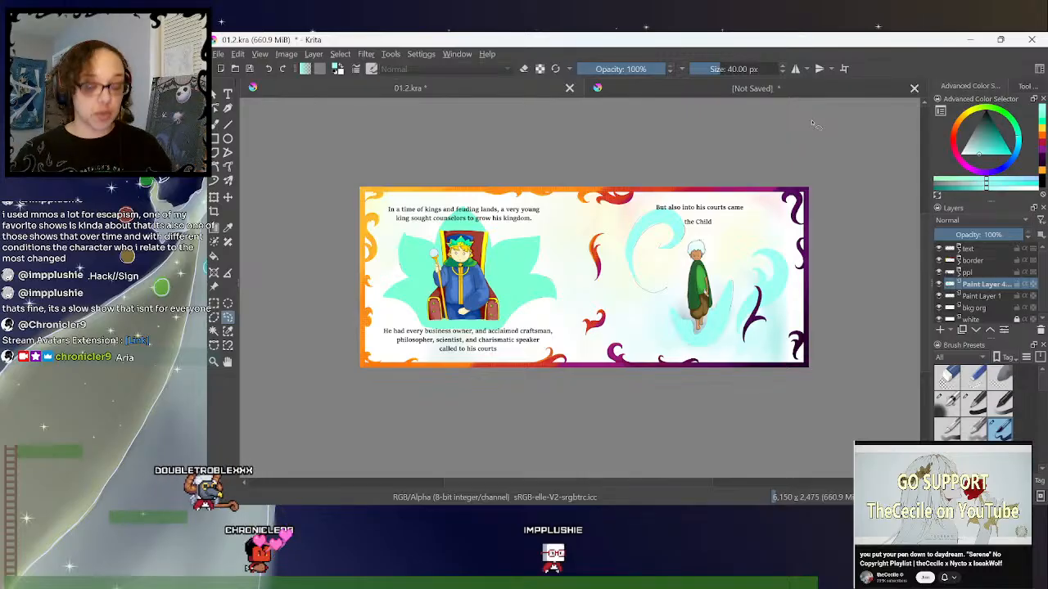
{"action": "left_click", "coordinate": [830, 88]}
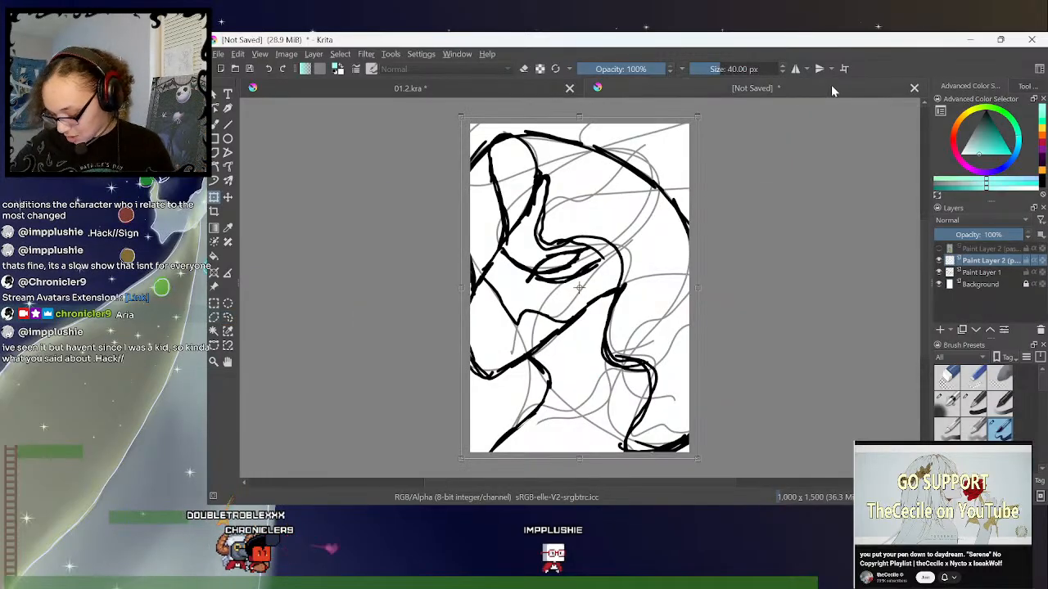
{"action": "left_click", "coordinate": [488, 89]}
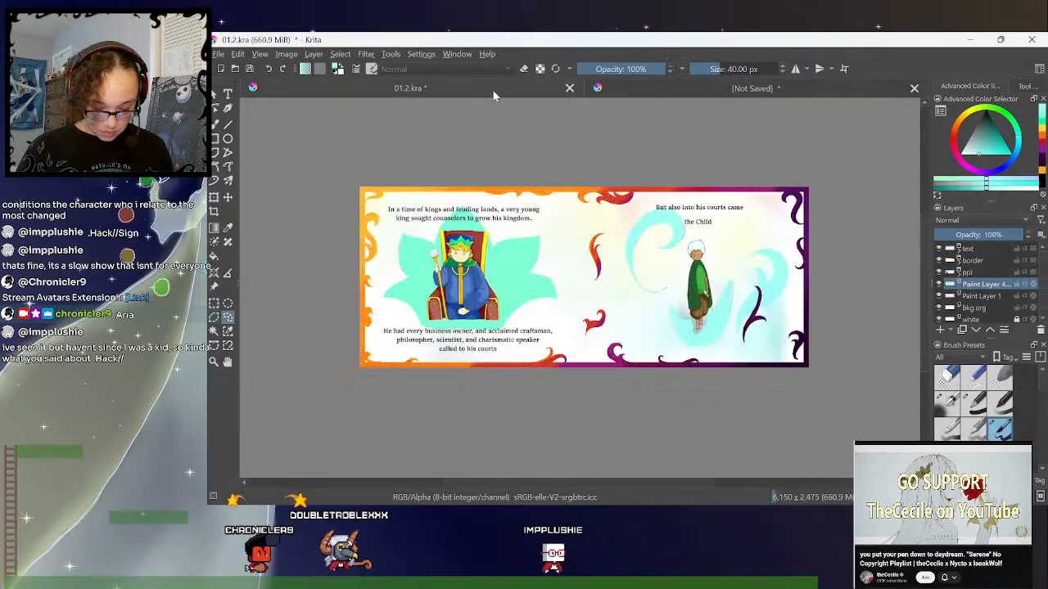
- Save 01.2.kra and open 02.1 from the revamp work folder
{"action": "left_click", "coordinate": [218, 54]}
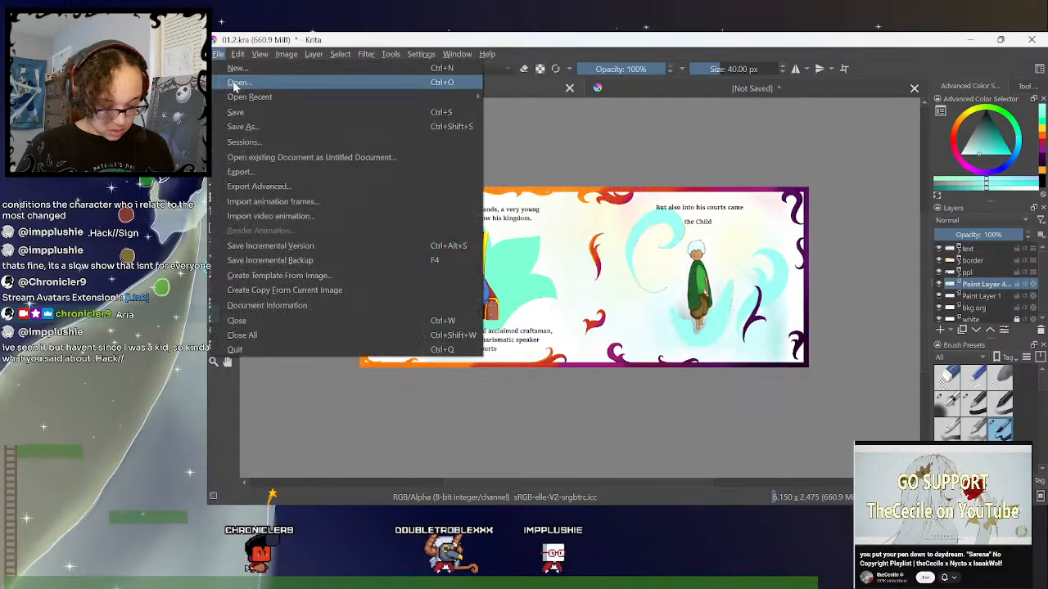
{"action": "left_click", "coordinate": [266, 113]}
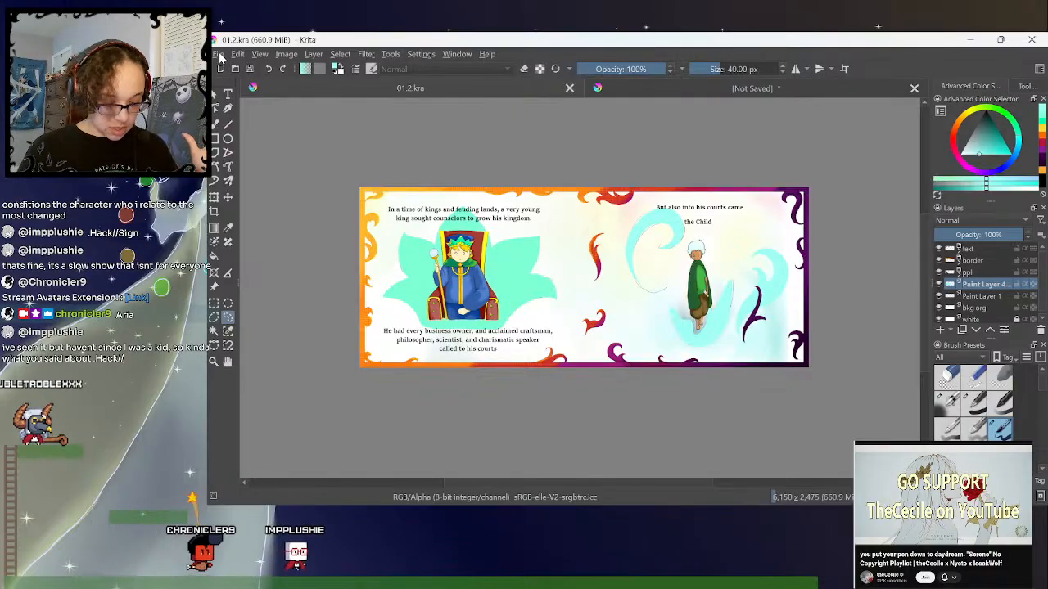
{"action": "key", "text": "ctrl+o"}
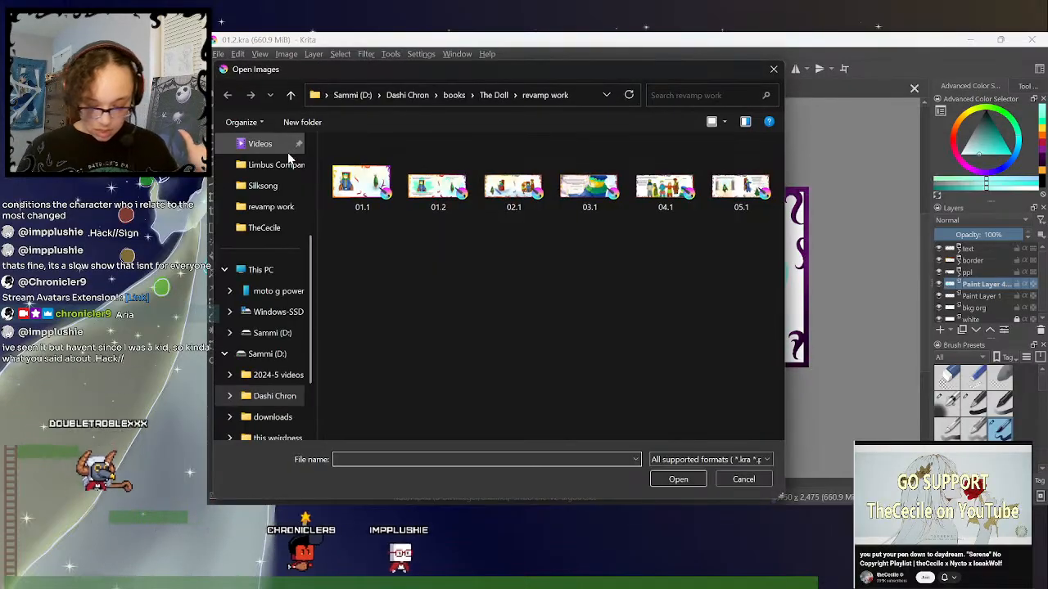
{"action": "left_click", "coordinate": [517, 191]}
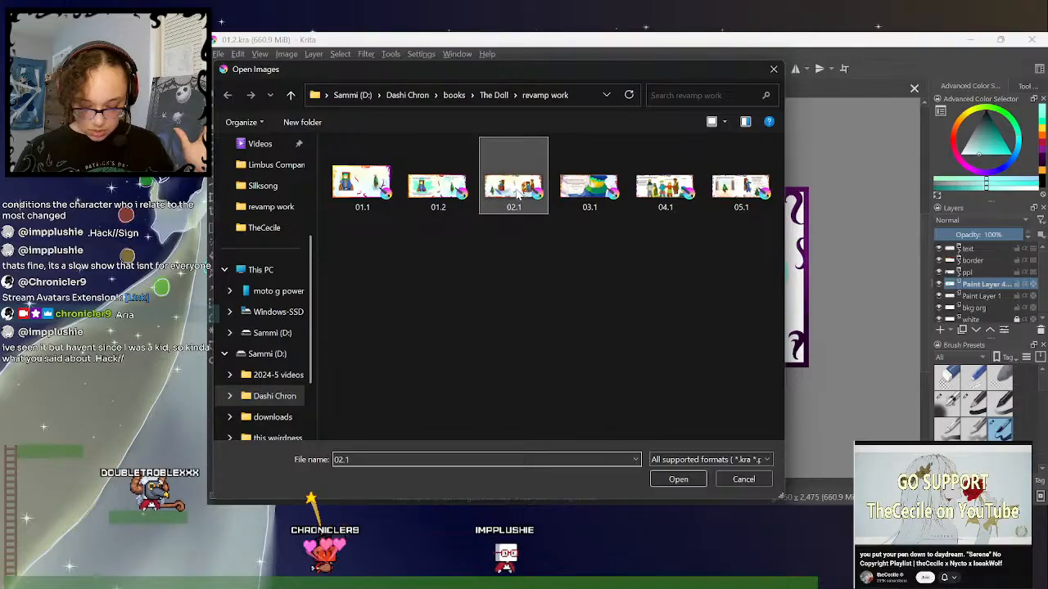
{"action": "left_click", "coordinate": [678, 480]}
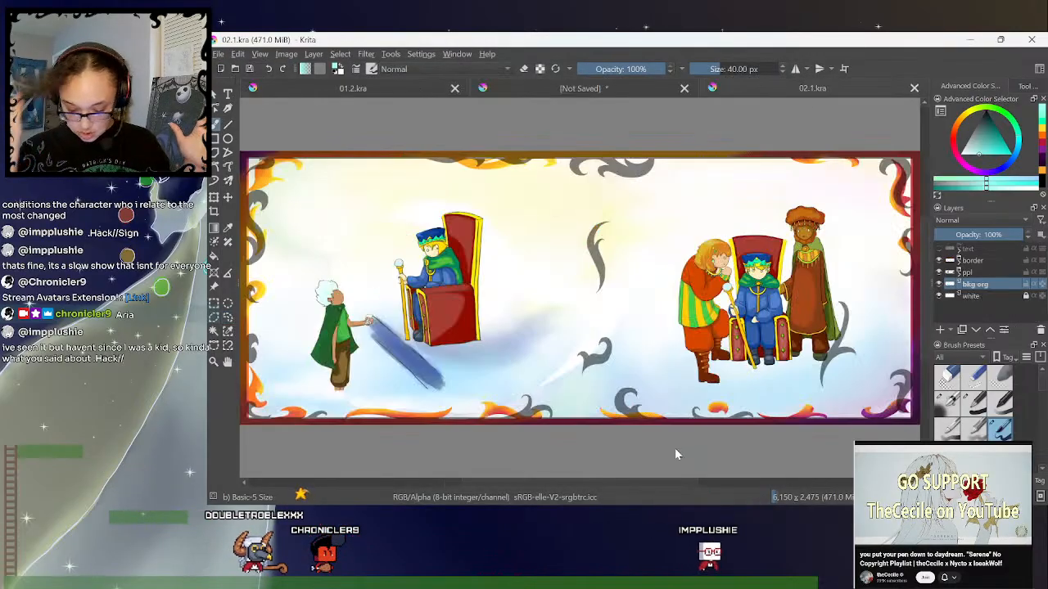
- In the border group's paint layer, lasso the two loose ornaments in the middle of the spread, delete them, and deselect
{"action": "left_click", "coordinate": [960, 262]}
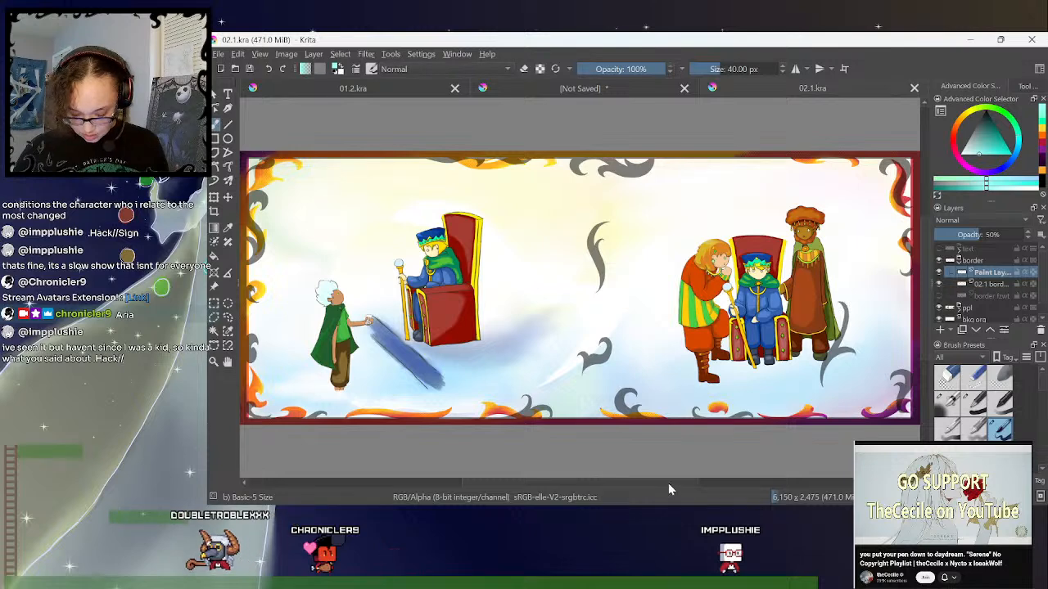
{"action": "left_click_drag", "start_coordinate": [668, 486], "coordinate": [646, 485]}
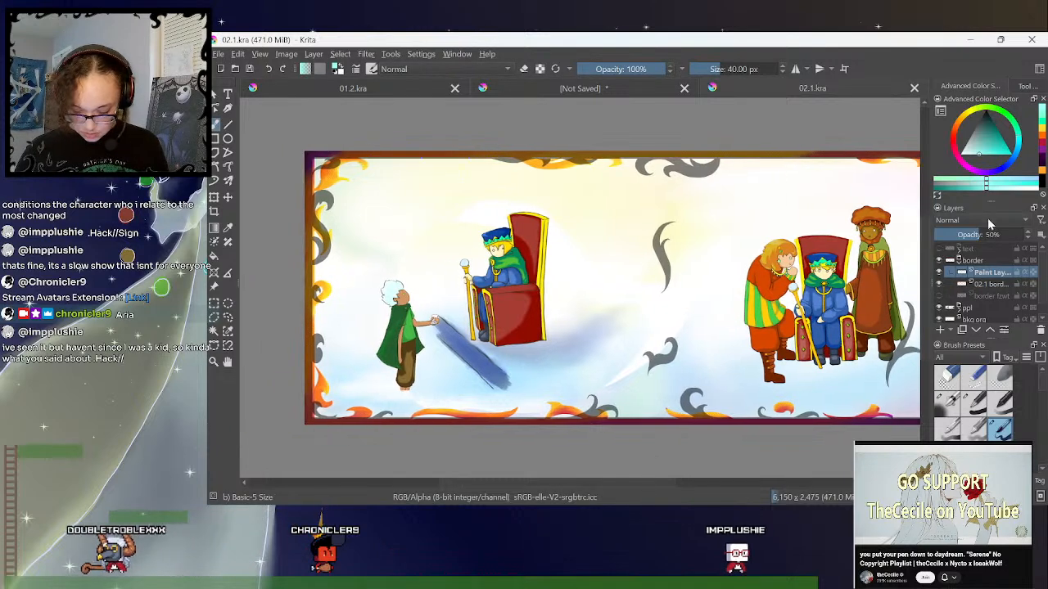
{"action": "left_click", "coordinate": [228, 318]}
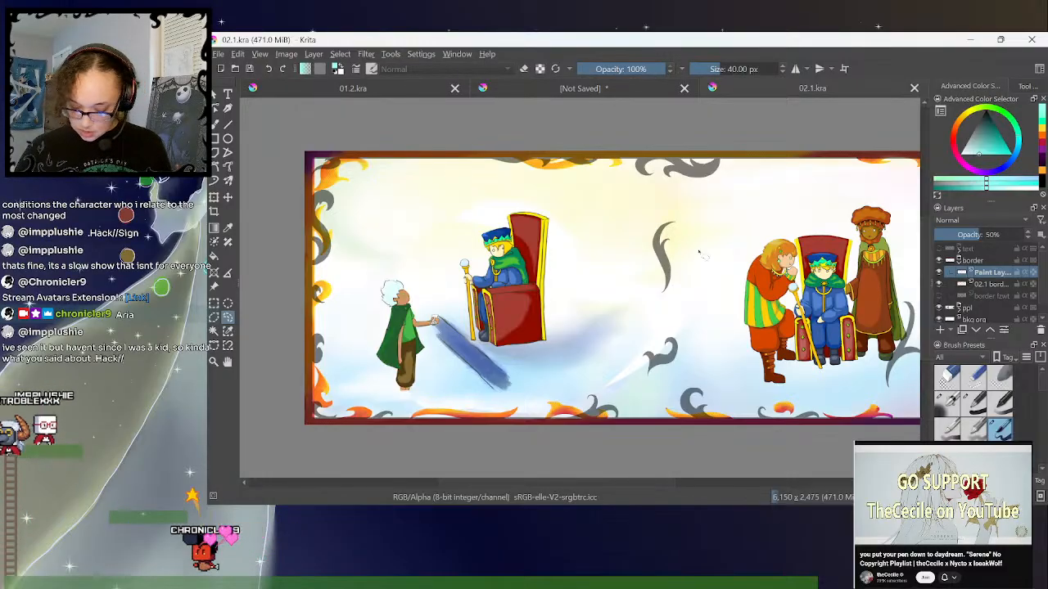
{"action": "mouse_move", "coordinate": [683, 201]}
{"action": "left_mouse_down"}
{"action": "mouse_move", "coordinate": [629, 393]}
{"action": "mouse_move", "coordinate": [676, 205]}
{"action": "left_mouse_up"}
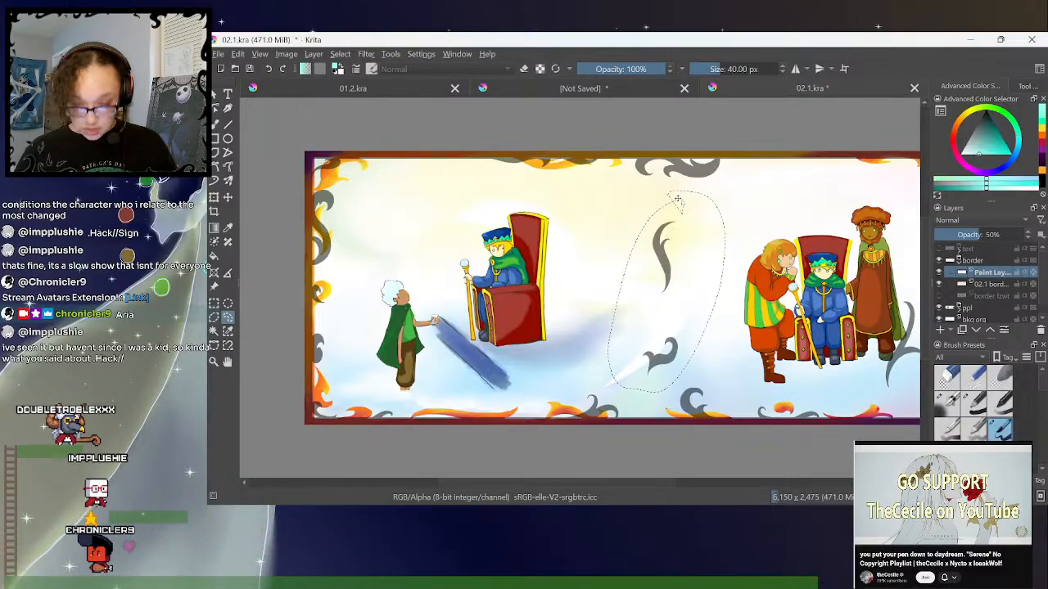
{"action": "key", "text": "ctrl+shift+a"}
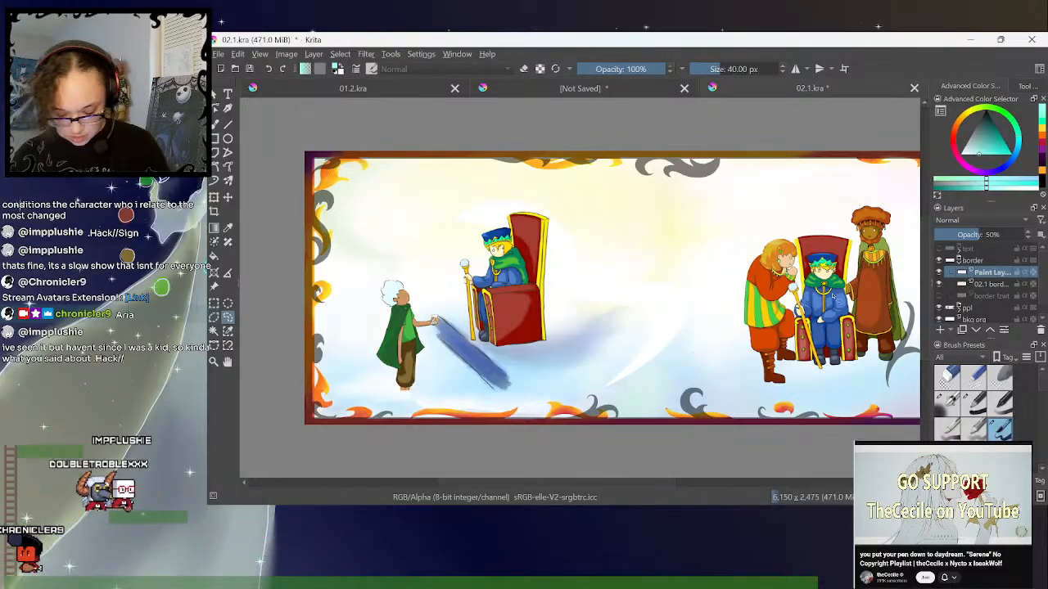
- Hide the coloured 02.1 border layer and set the border paint layer's opacity to 100%
{"action": "left_click", "coordinate": [940, 286]}
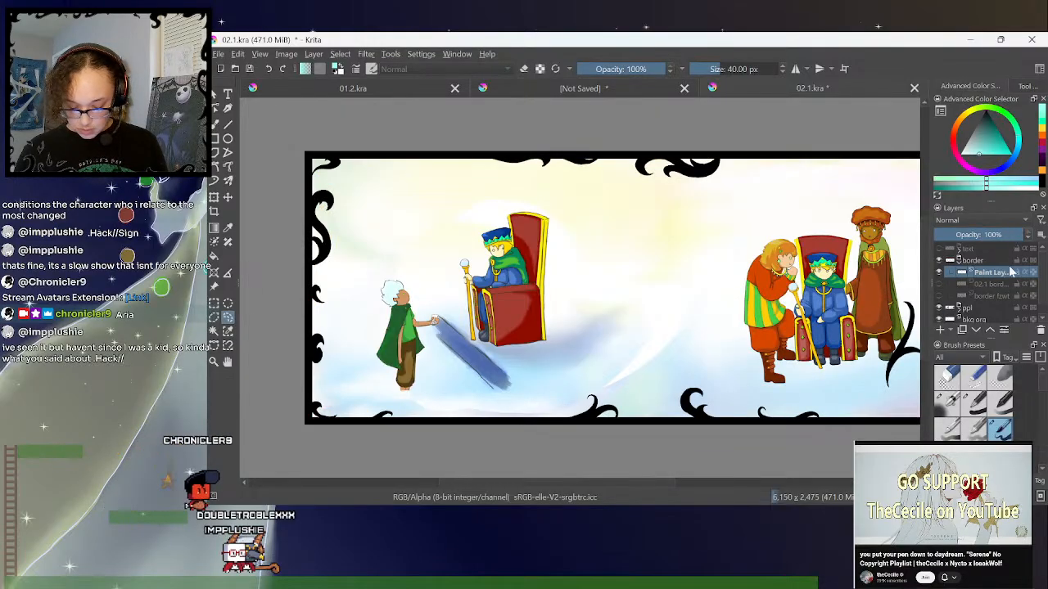
{"action": "left_click_drag", "start_coordinate": [589, 483], "coordinate": [612, 481]}
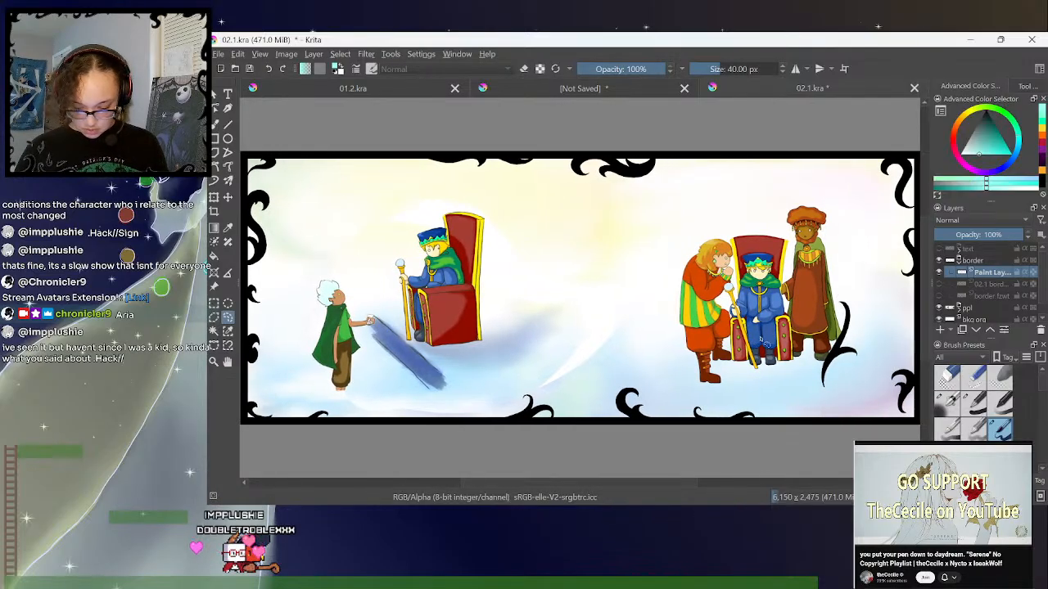
{"action": "key", "text": "ctrl+minus"}
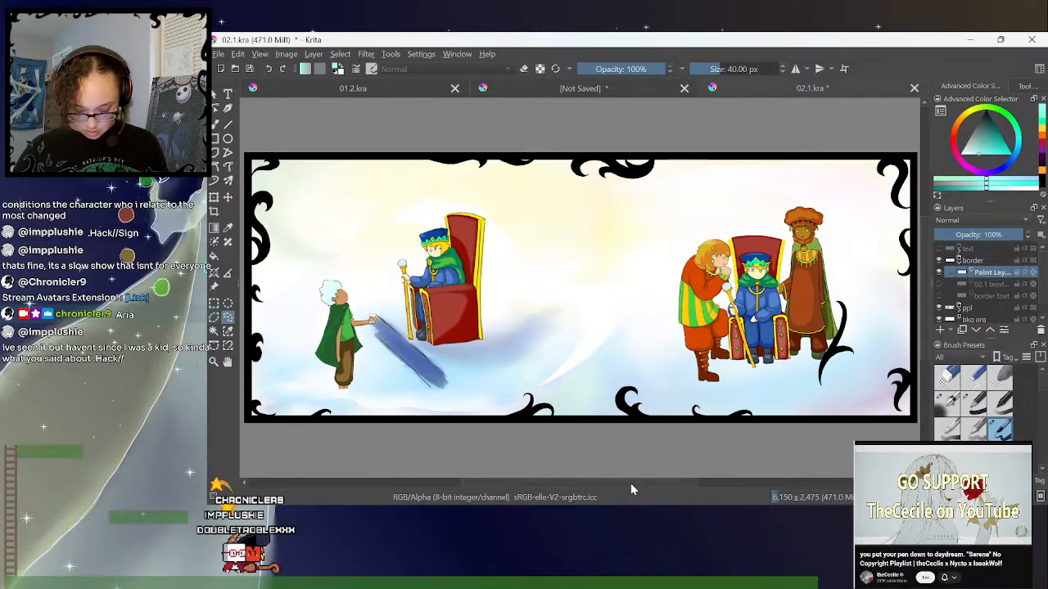
- Add a paint layer in the border group, select the whole canvas, and shrink the selection by 70 px
{"action": "key", "text": "Insert"}
{"action": "left_click", "coordinate": [340, 54]}
{"action": "left_click", "coordinate": [342, 54]}
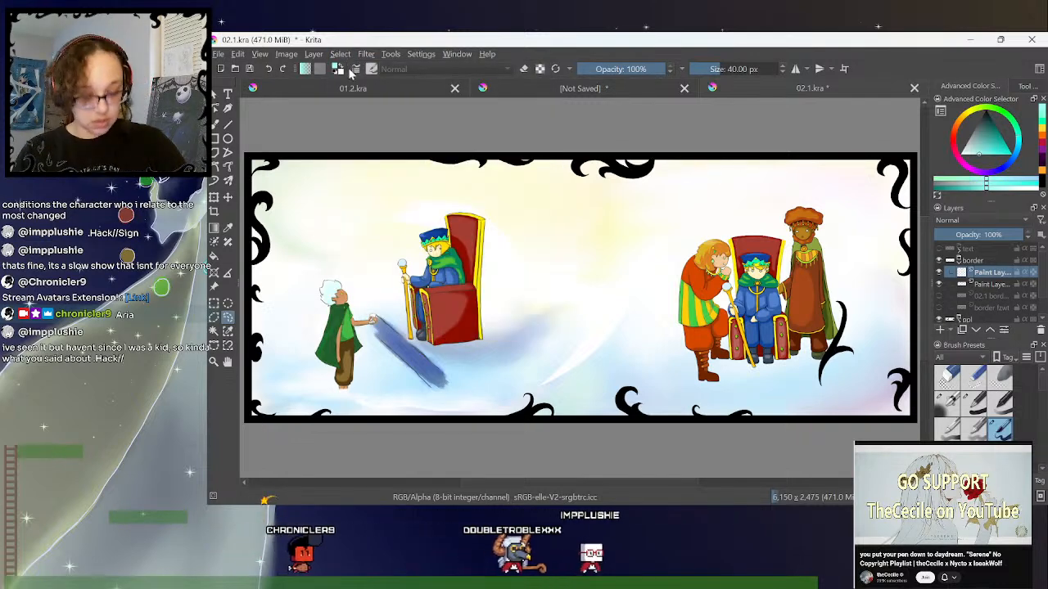
{"action": "left_click", "coordinate": [340, 55]}
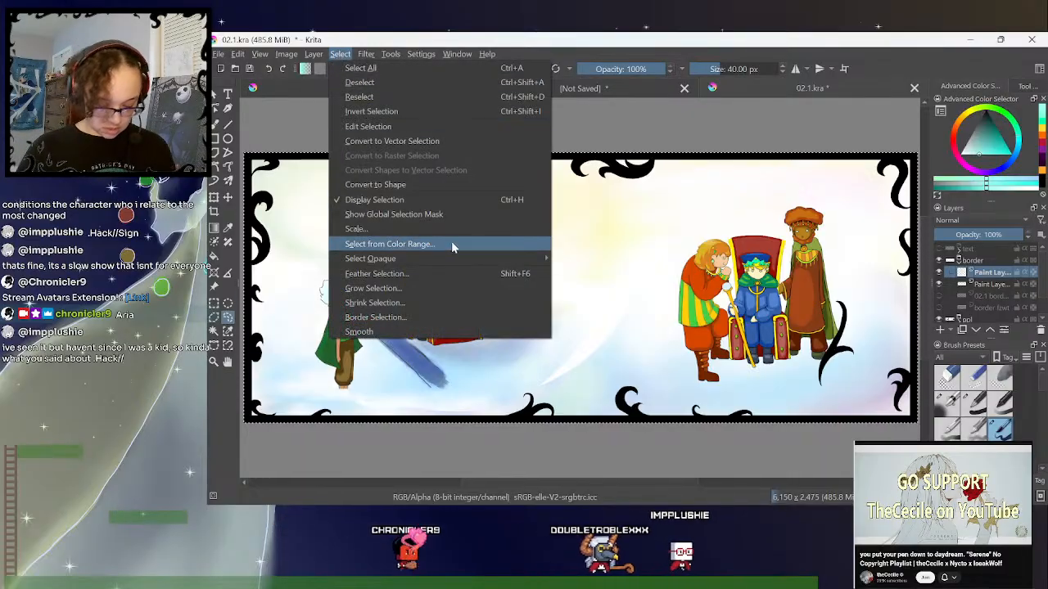
{"action": "left_click", "coordinate": [455, 303]}
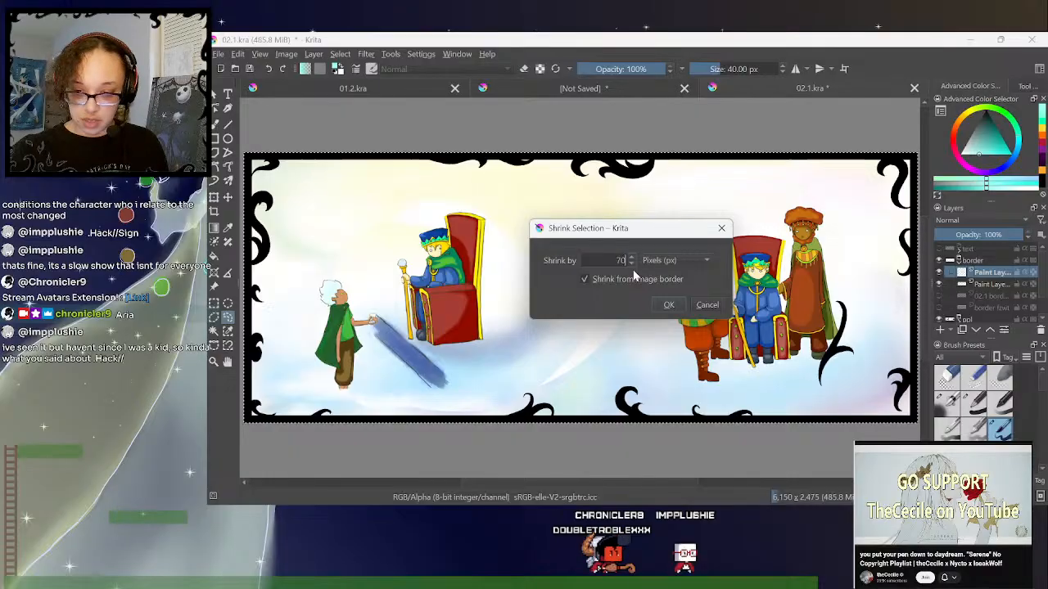
{"action": "key", "text": "Return"}
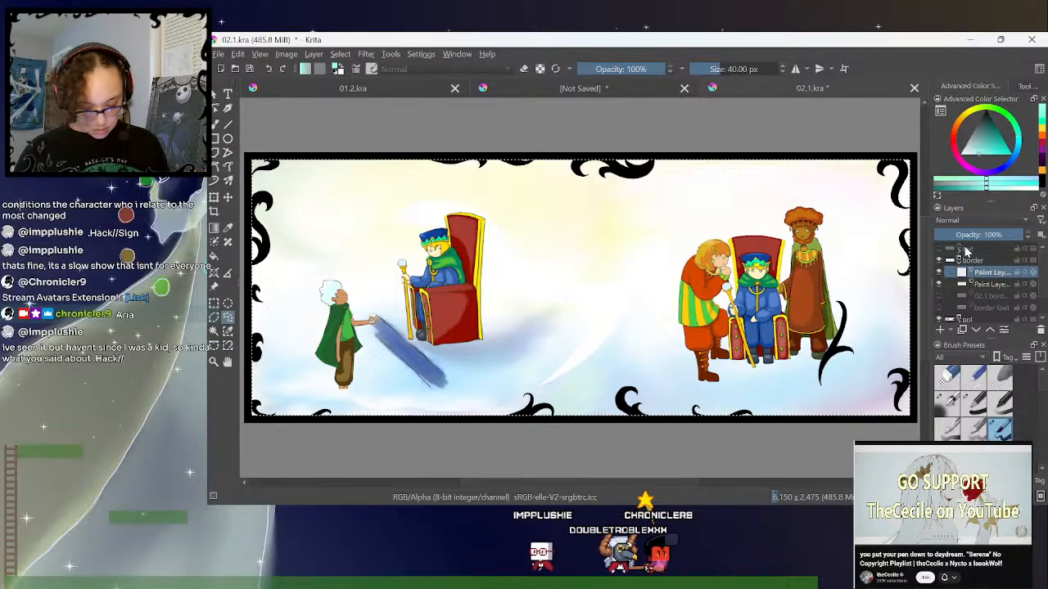
- Invert the selection, fill the outer frame with black on the new layer, delete the old ornament layer, and deselect
{"action": "left_click", "coordinate": [336, 53]}
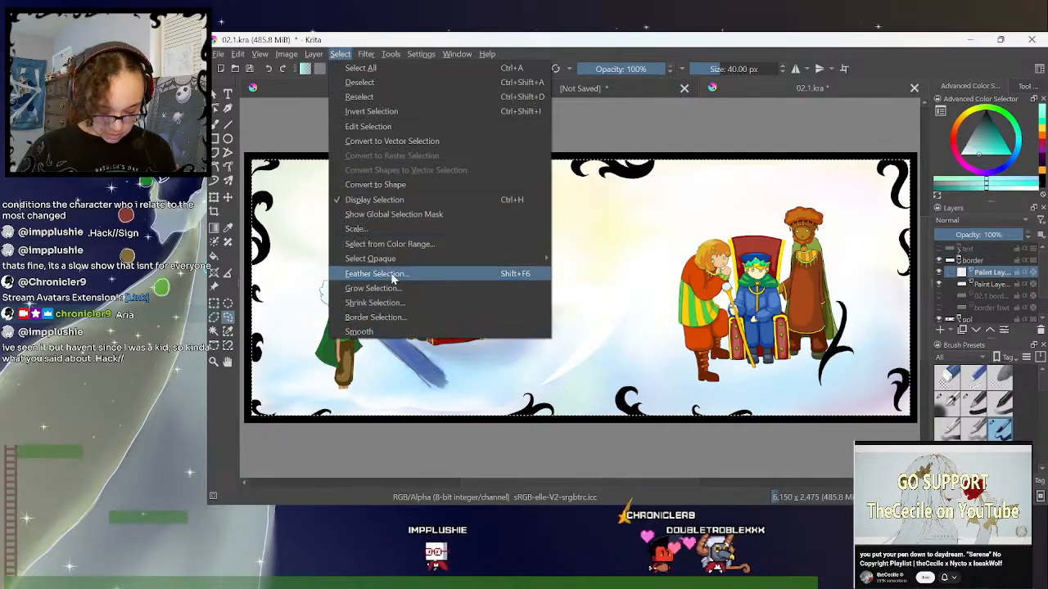
{"action": "left_click", "coordinate": [392, 111]}
{"action": "key", "text": "f"}
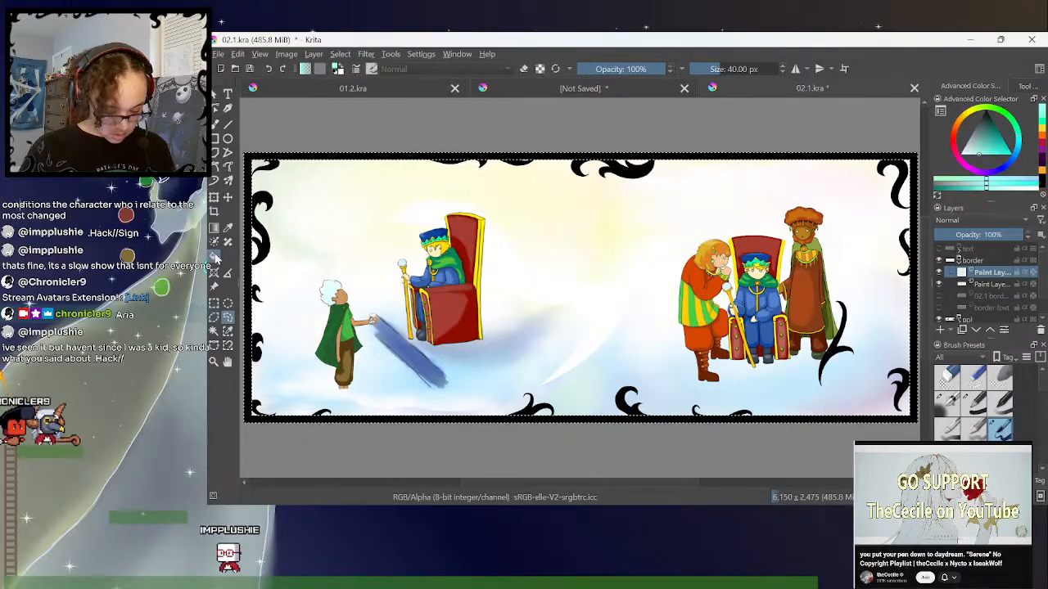
{"action": "left_click_drag", "start_coordinate": [988, 122], "coordinate": [999, 80]}
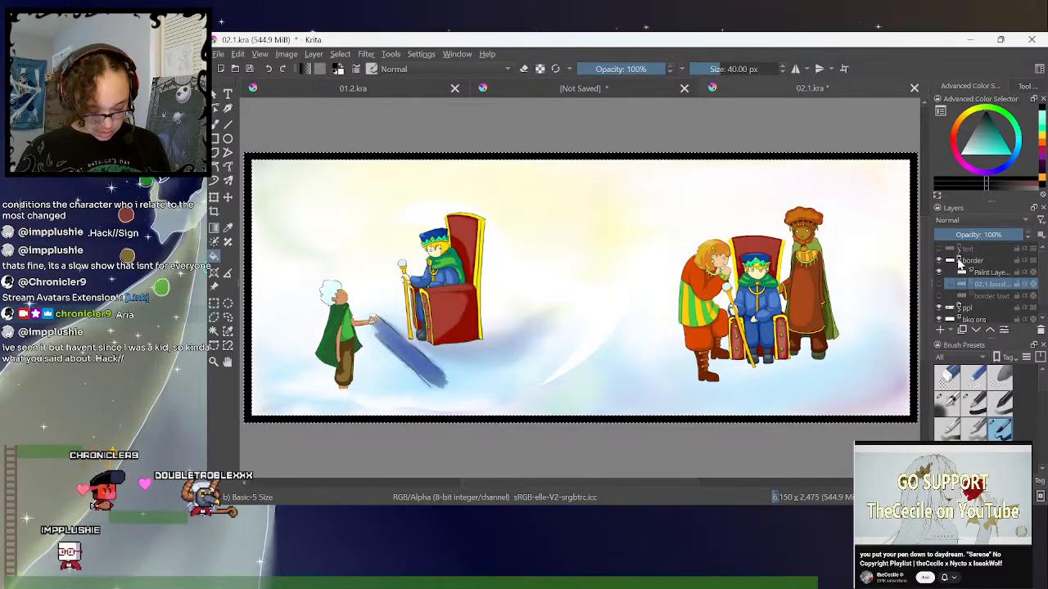
{"action": "left_click", "coordinate": [229, 317]}
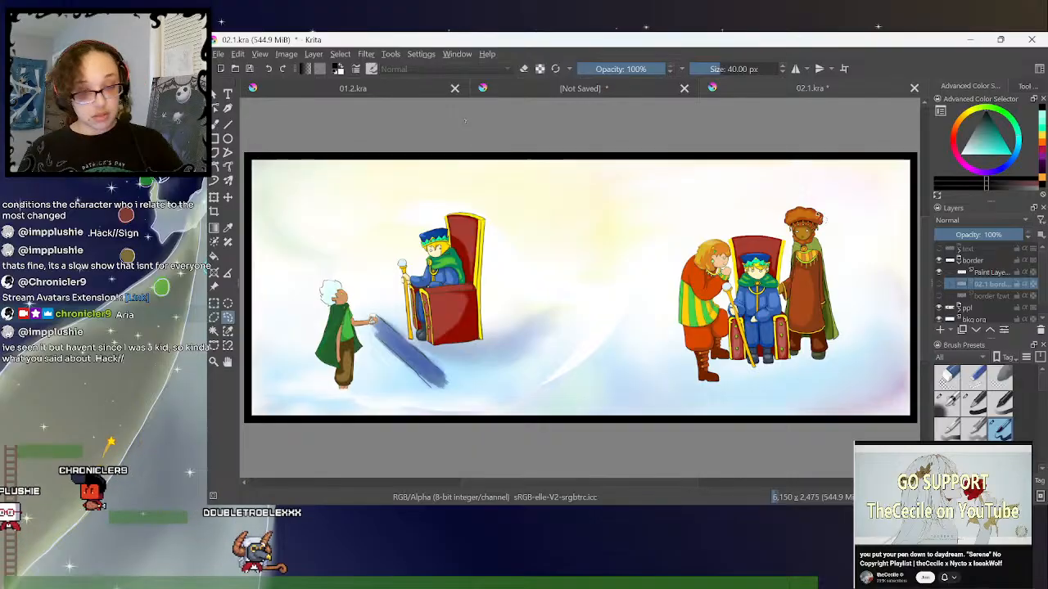
- Rename the black frame's layer as standard and show the coloured 02.1 border layer
{"action": "left_click", "coordinate": [988, 274]}
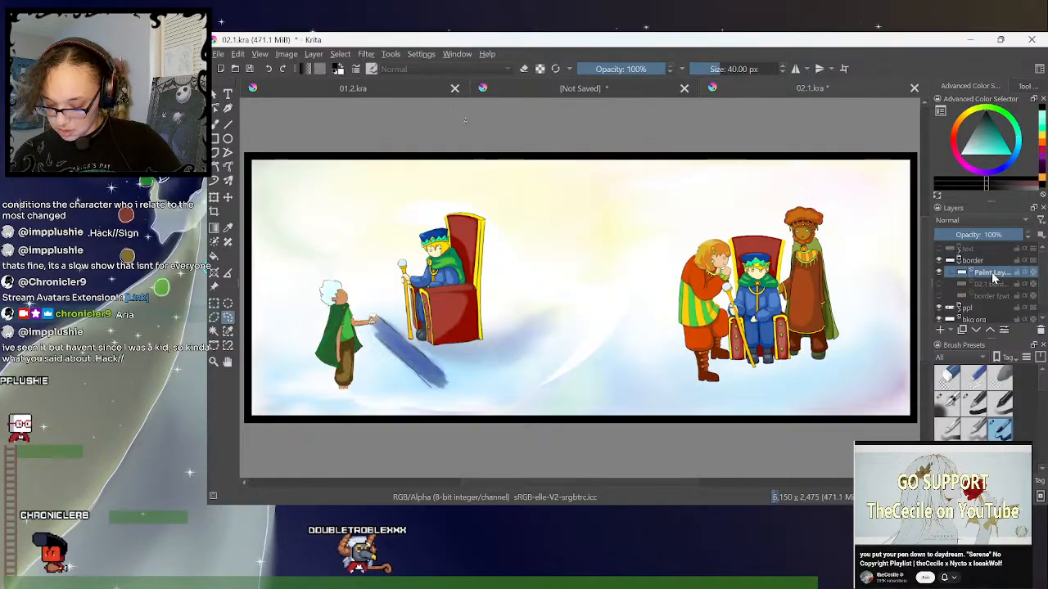
{"action": "double_click", "coordinate": [992, 276]}
{"action": "type", "text": "standard"}
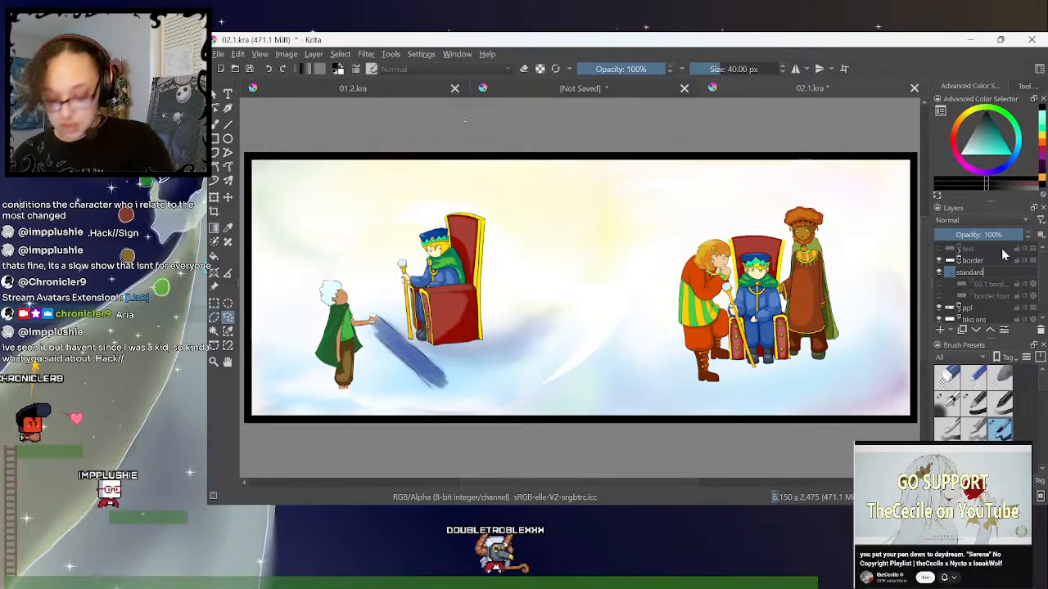
{"action": "key", "text": "Return"}
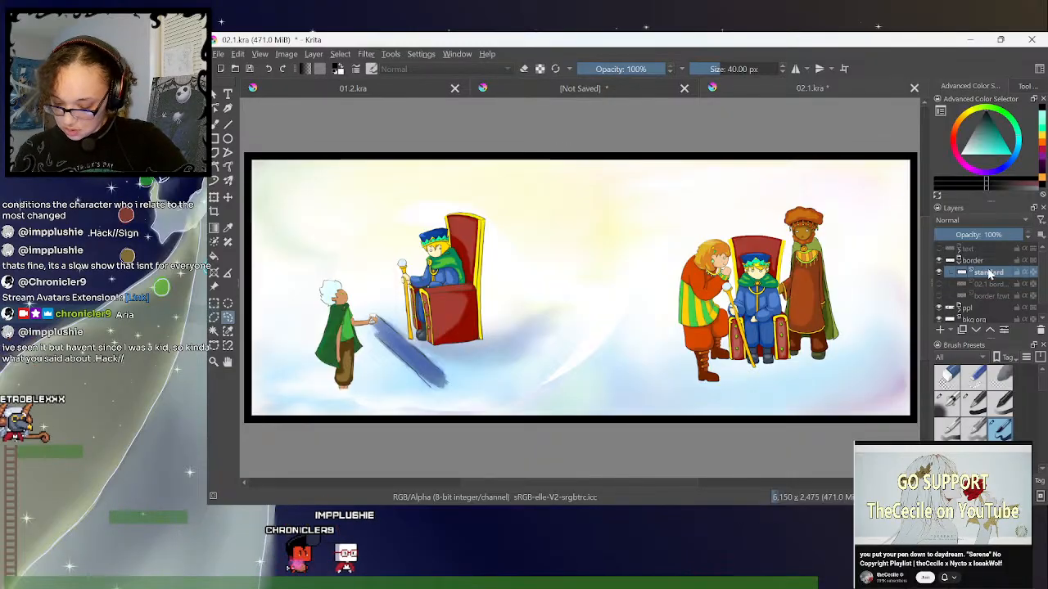
{"action": "left_click", "coordinate": [940, 284]}
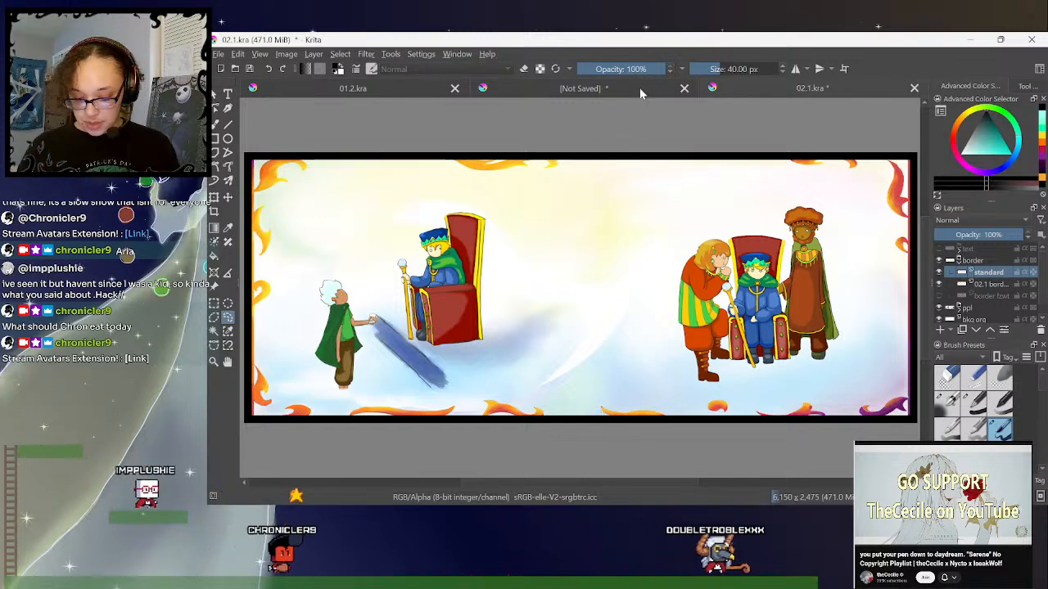
- Switch to the unsaved document and hide both pasted layers so only the grey scribble on Paint Layer 1 is displayed
{"action": "left_click", "coordinate": [639, 86]}
{"action": "left_click", "coordinate": [939, 248]}
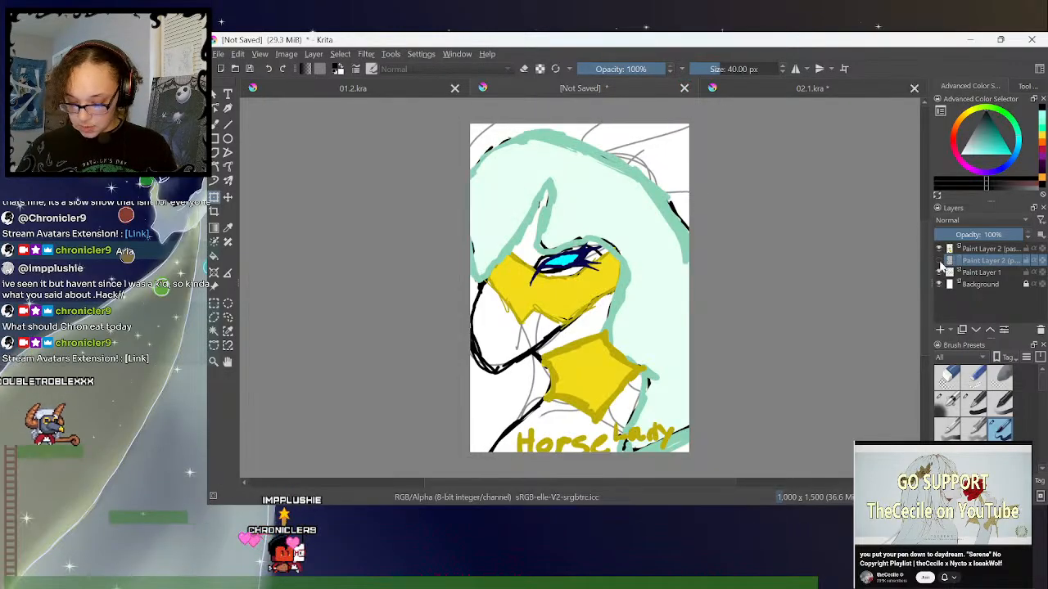
{"action": "left_click", "coordinate": [939, 249]}
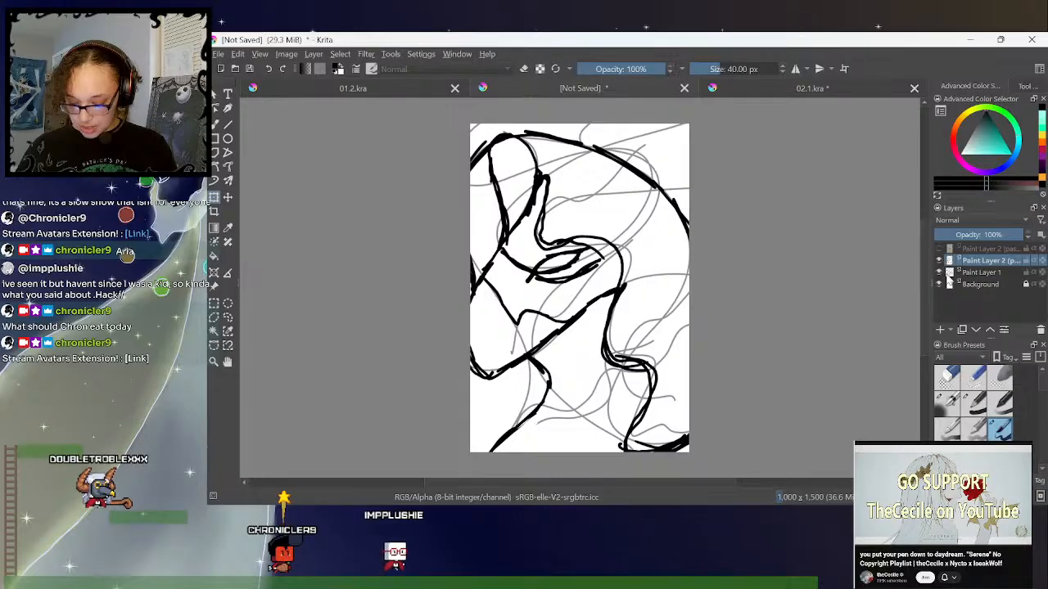
{"action": "left_click", "coordinate": [938, 260]}
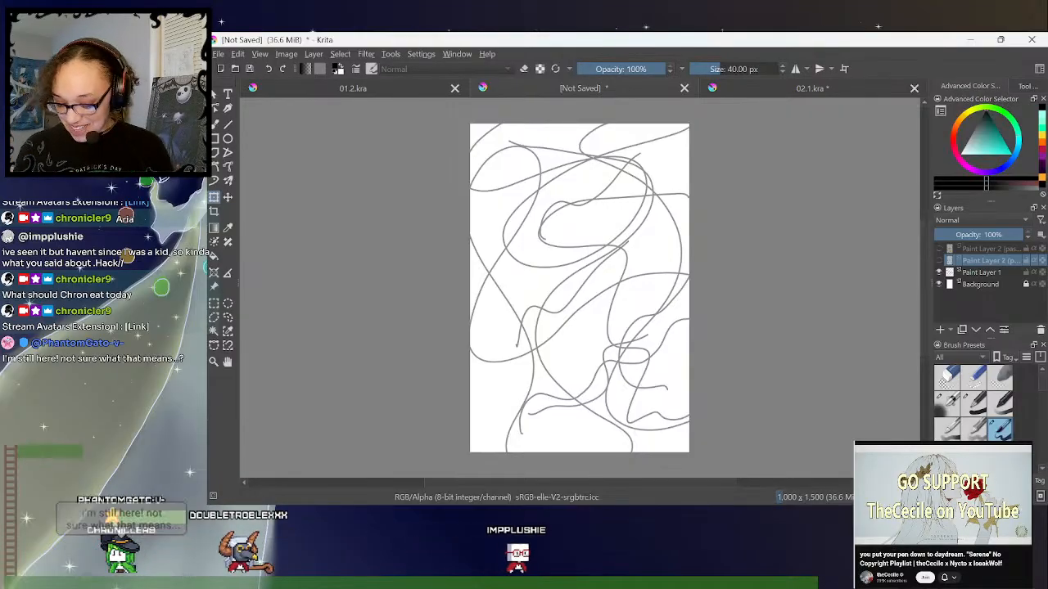
- Add a new paint layer directly above Paint Layer 1, undoing the trial stroke made on the scribble layer
{"action": "left_click", "coordinate": [974, 275]}
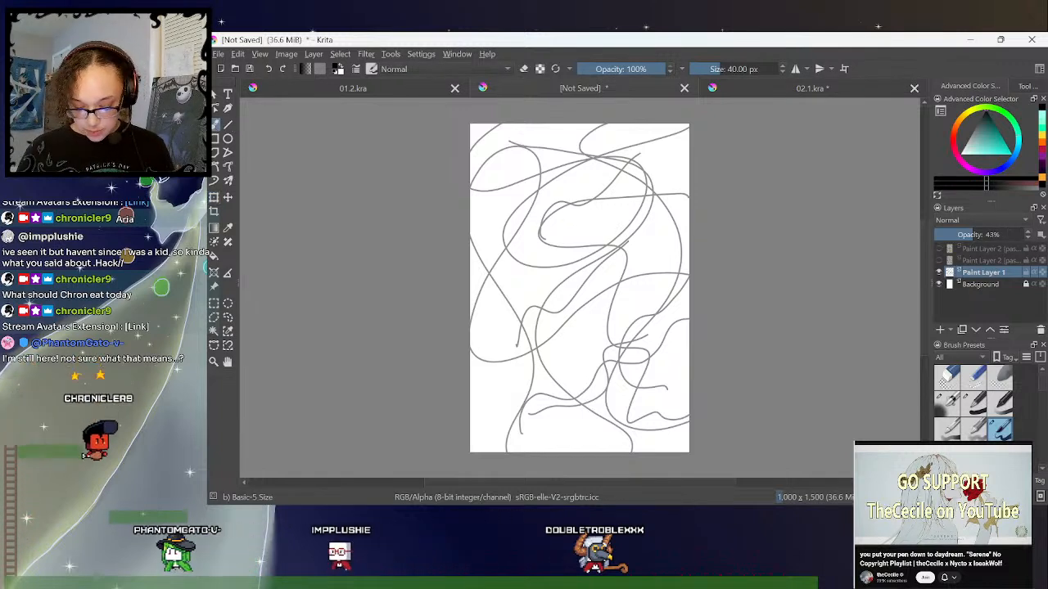
{"action": "left_click_drag", "start_coordinate": [591, 158], "coordinate": [566, 171]}
{"action": "key", "text": "ctrl+z"}
{"action": "left_click", "coordinate": [940, 330]}
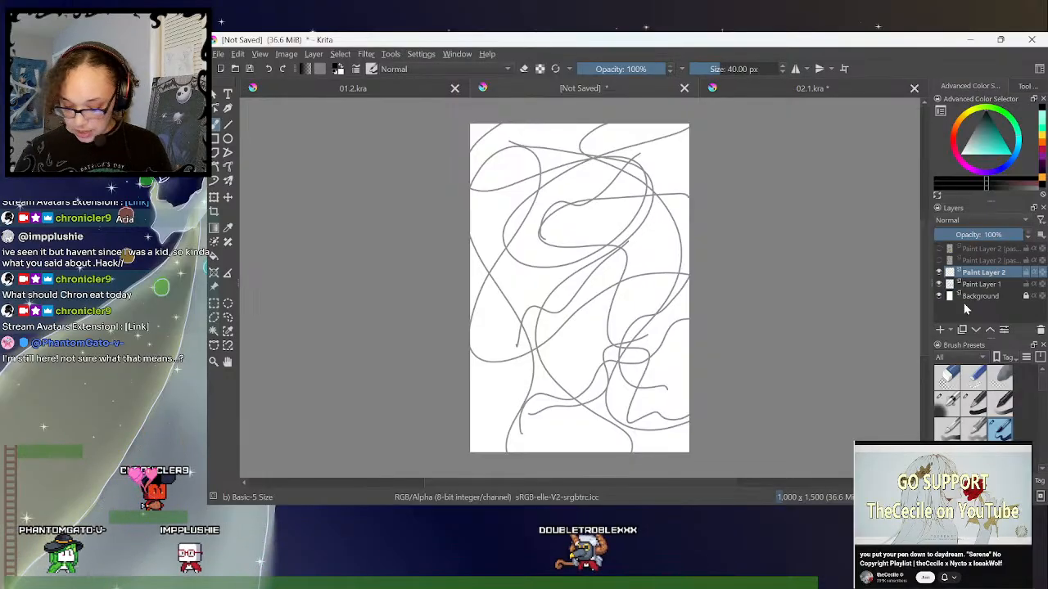
- Draw a black dinosaur-like creature over the scribble on the new layer, with its head, clawed arm, leg, back and oval eye
{"action": "left_click_drag", "start_coordinate": [588, 157], "coordinate": [561, 173]}
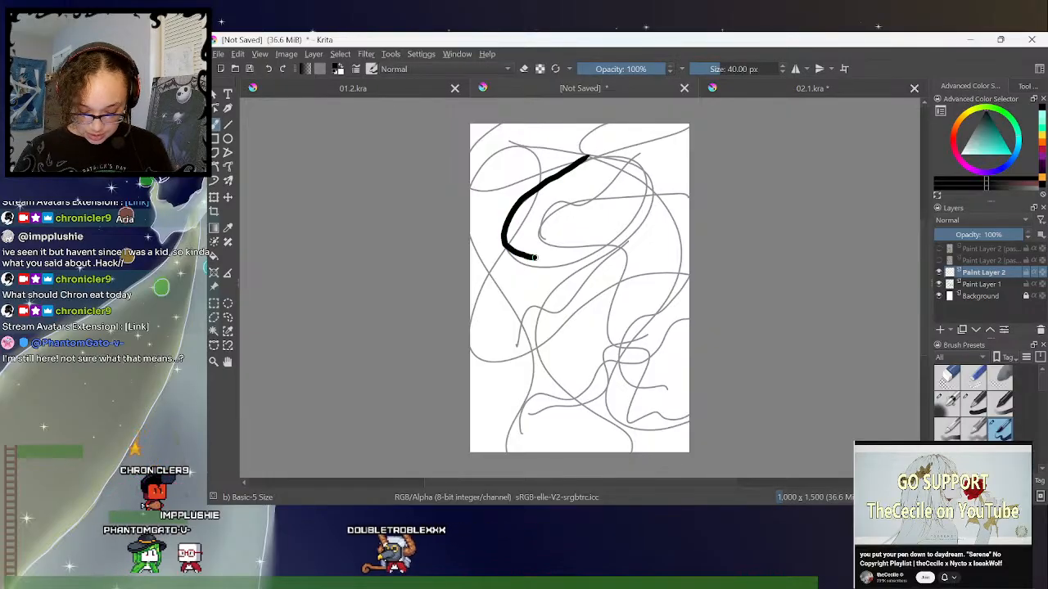
{"action": "left_click_drag", "start_coordinate": [594, 256], "coordinate": [560, 295]}
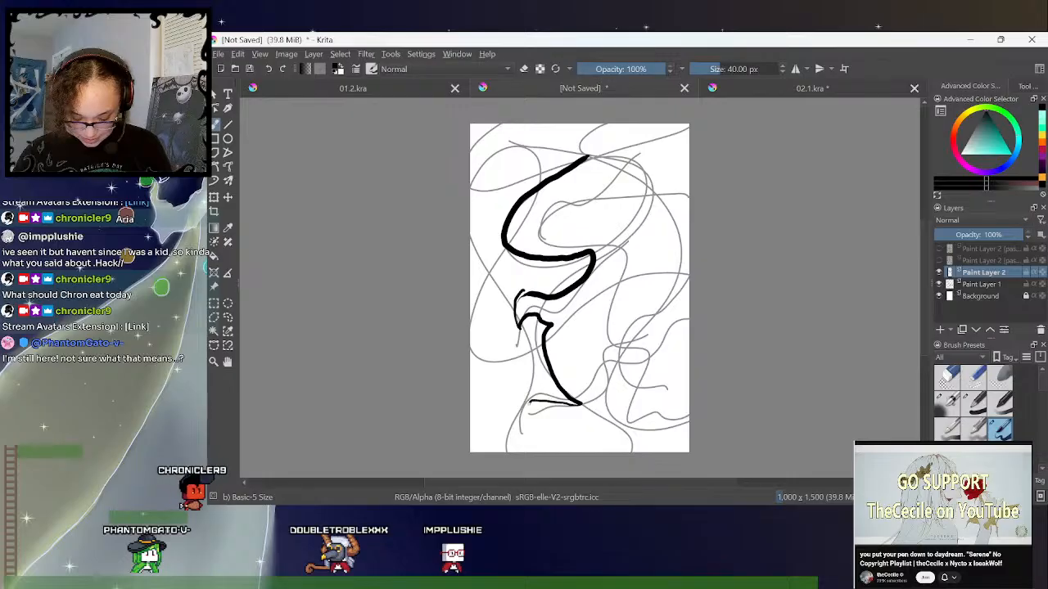
{"action": "mouse_move", "coordinate": [528, 436]}
{"action": "left_mouse_down"}
{"action": "mouse_move", "coordinate": [533, 449]}
{"action": "mouse_move", "coordinate": [547, 431]}
{"action": "mouse_move", "coordinate": [583, 429]}
{"action": "mouse_move", "coordinate": [640, 448]}
{"action": "mouse_move", "coordinate": [674, 441]}
{"action": "left_mouse_up"}
{"action": "mouse_move", "coordinate": [586, 158]}
{"action": "left_mouse_down"}
{"action": "mouse_move", "coordinate": [654, 189]}
{"action": "mouse_move", "coordinate": [660, 264]}
{"action": "mouse_move", "coordinate": [689, 335]}
{"action": "left_mouse_up"}
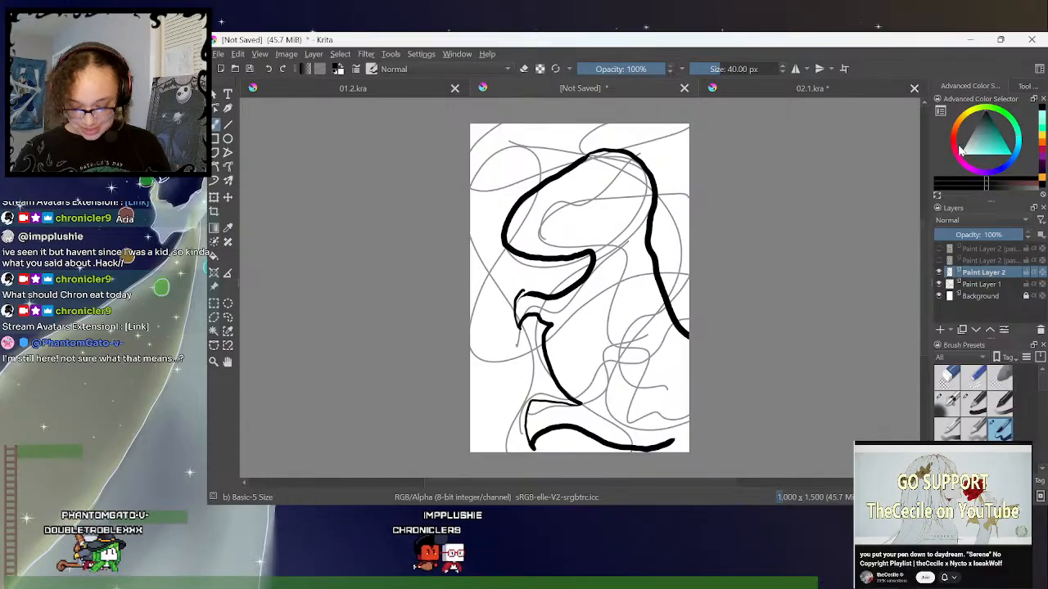
{"action": "mouse_move", "coordinate": [584, 188]}
{"action": "left_mouse_down"}
{"action": "mouse_move", "coordinate": [568, 201]}
{"action": "mouse_move", "coordinate": [585, 189]}
{"action": "left_mouse_up"}
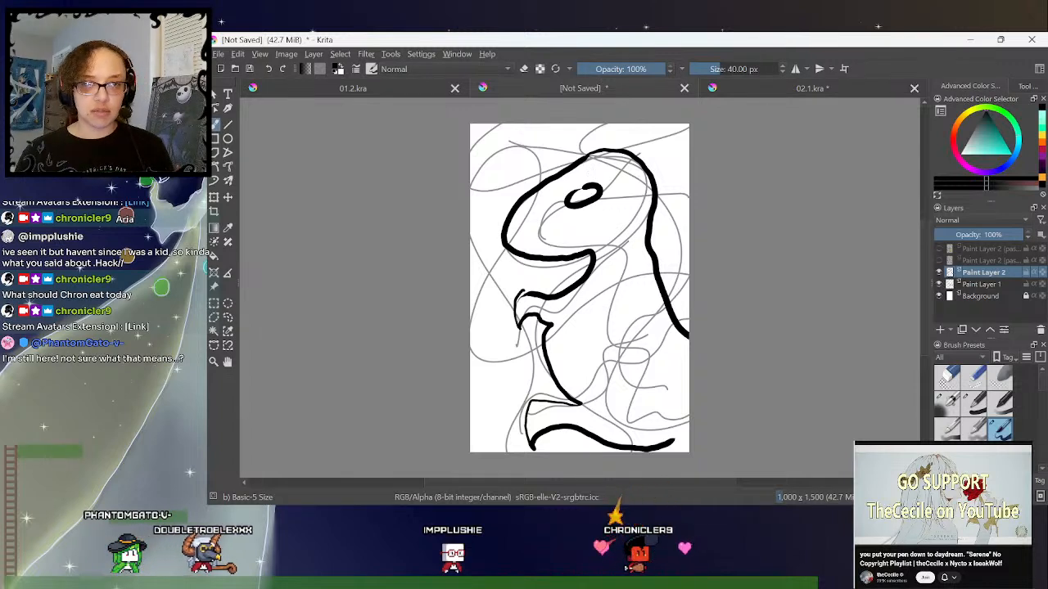
- Hide the creature layer, toggle the pasted line-art and Horse Lady colour layers to compare them with the scribble, and hide both again
{"action": "left_click", "coordinate": [940, 272]}
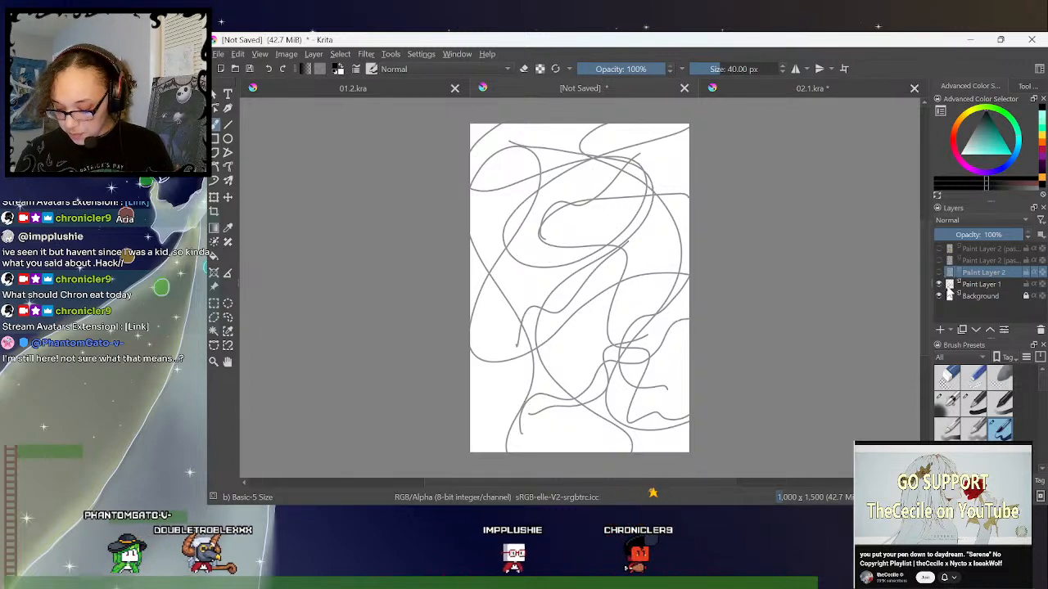
{"action": "left_click", "coordinate": [940, 262]}
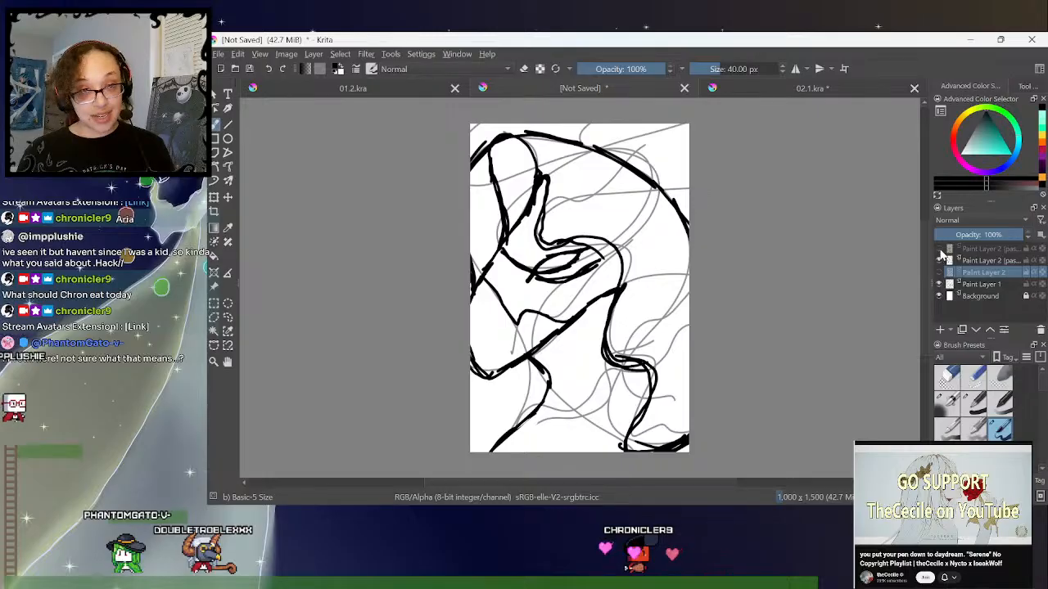
{"action": "left_click", "coordinate": [940, 249]}
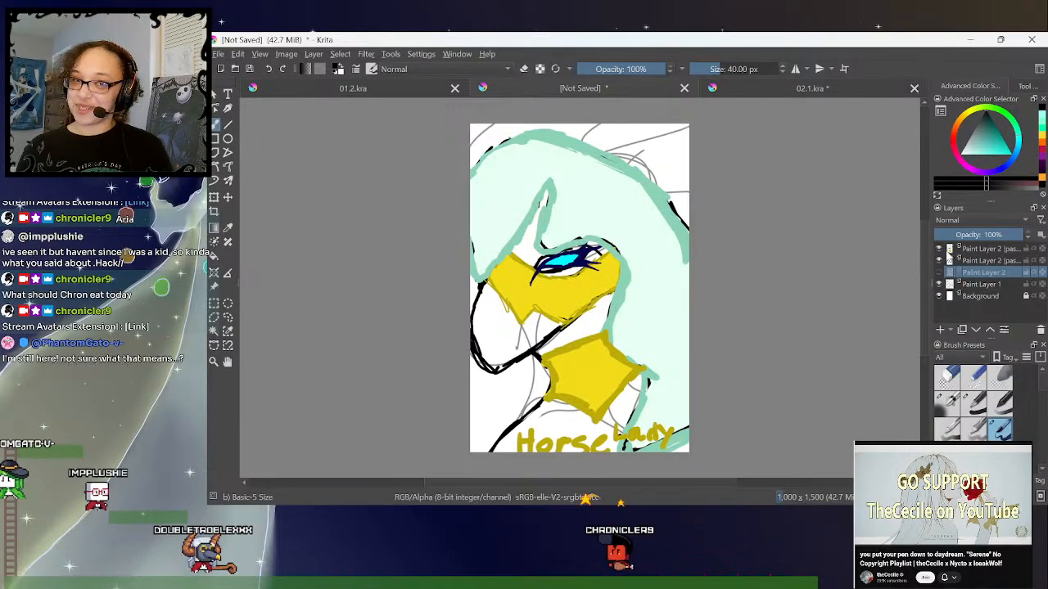
{"action": "mouse_move", "coordinate": [947, 253]}
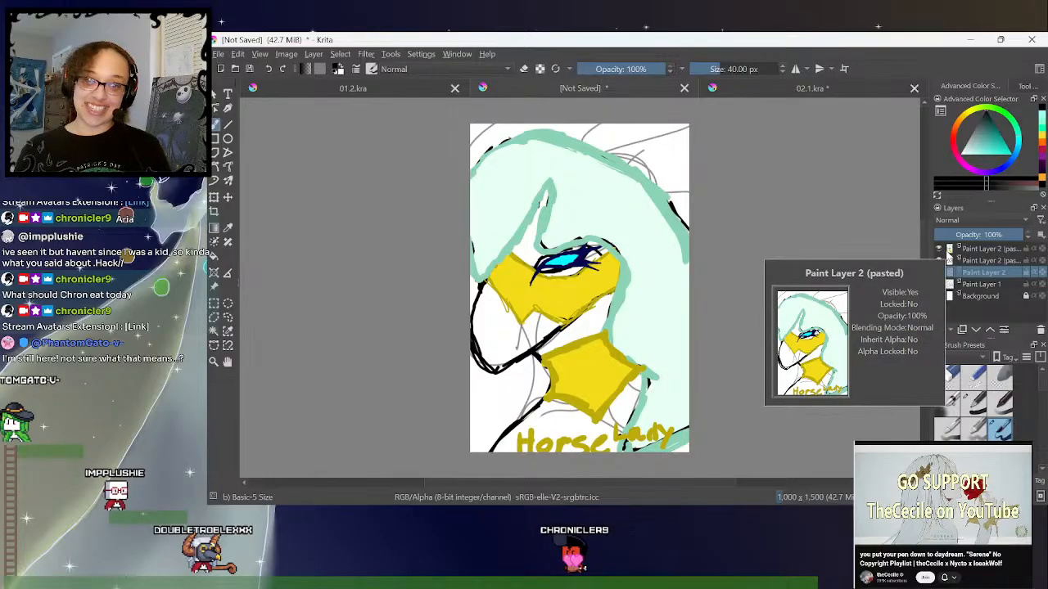
{"action": "left_click", "coordinate": [941, 251]}
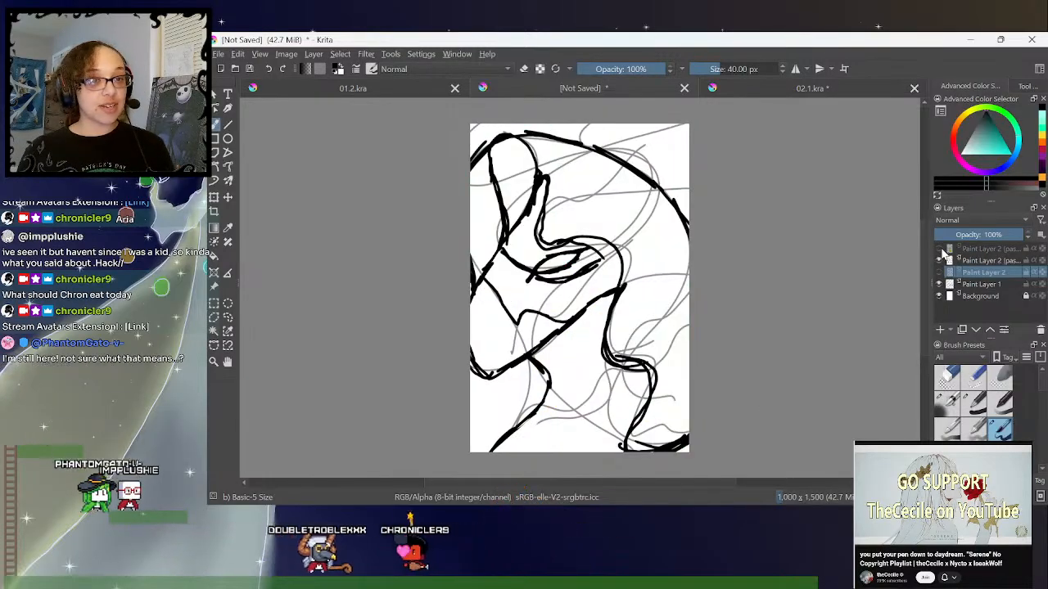
{"action": "left_click", "coordinate": [939, 249]}
{"action": "left_click", "coordinate": [939, 249]}
{"action": "left_click", "coordinate": [939, 260]}
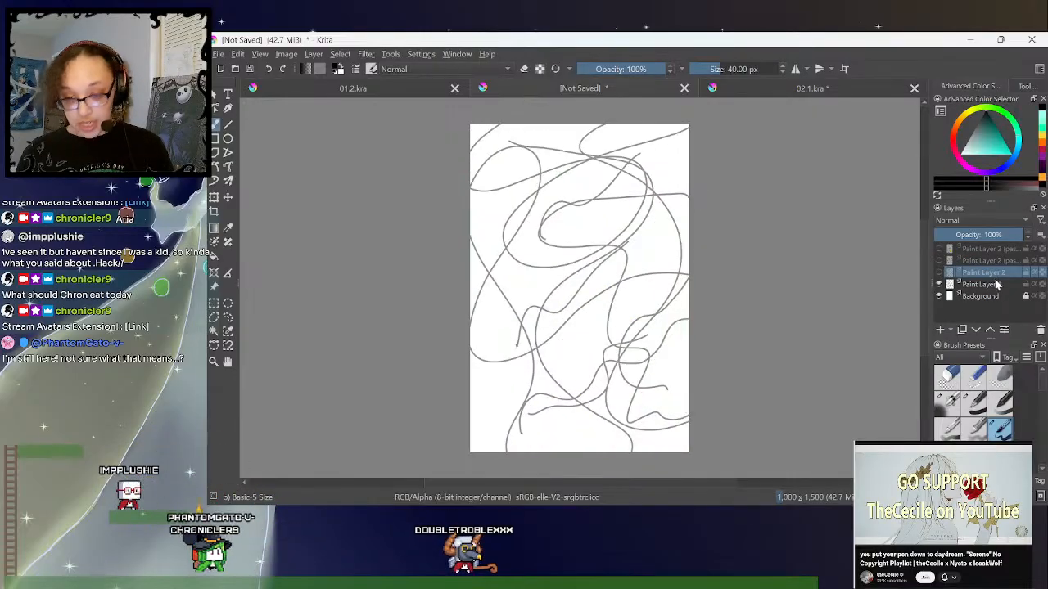
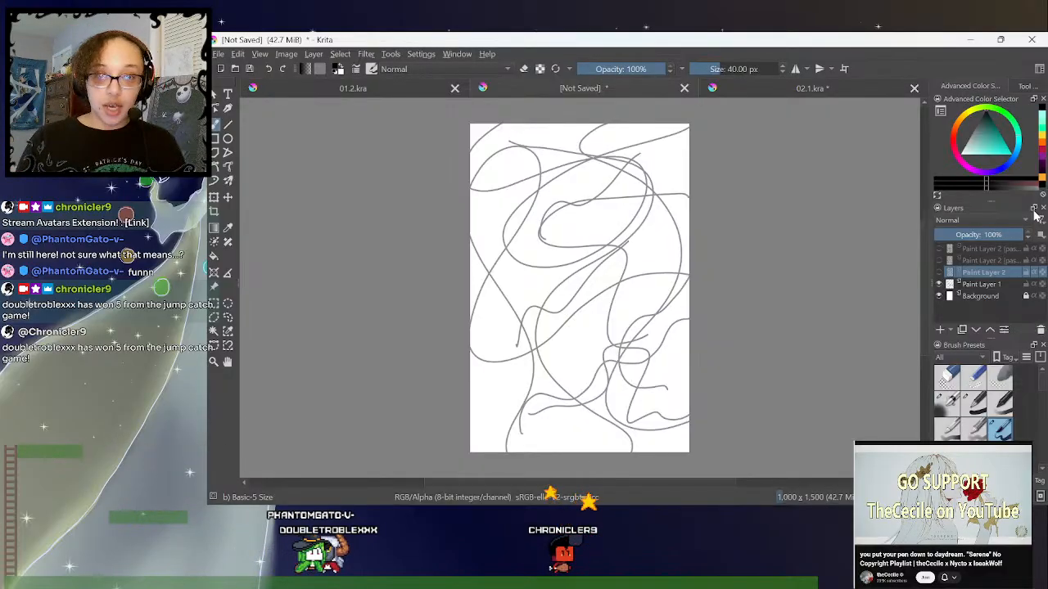
- Switch to 01.2.kra and reorder the open documents so 02.1.kra comes directly before the unsaved document
{"action": "mouse_move", "coordinate": [717, 504]}
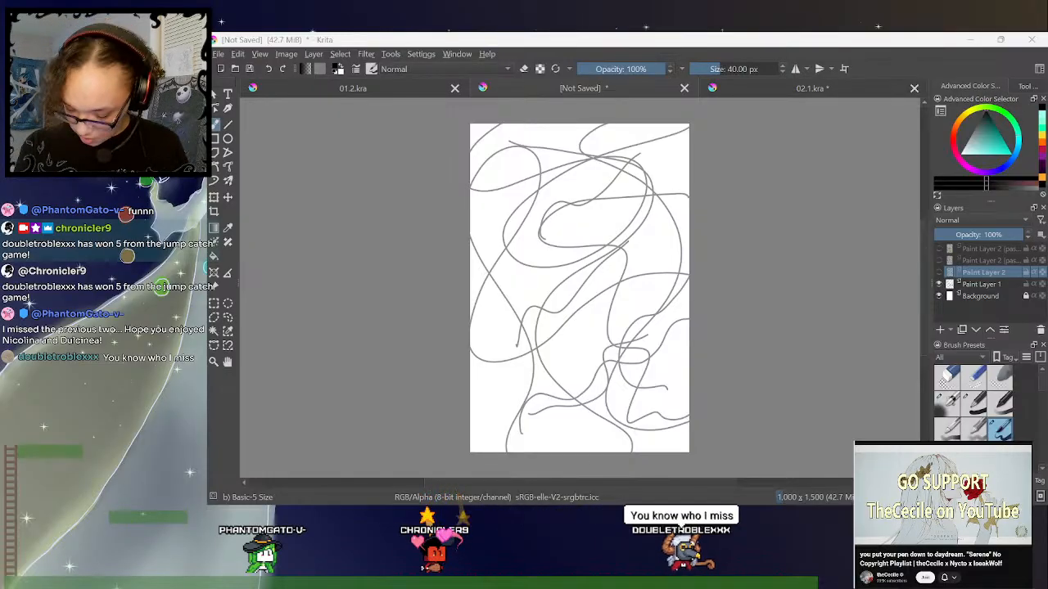
{"action": "left_click", "coordinate": [399, 86]}
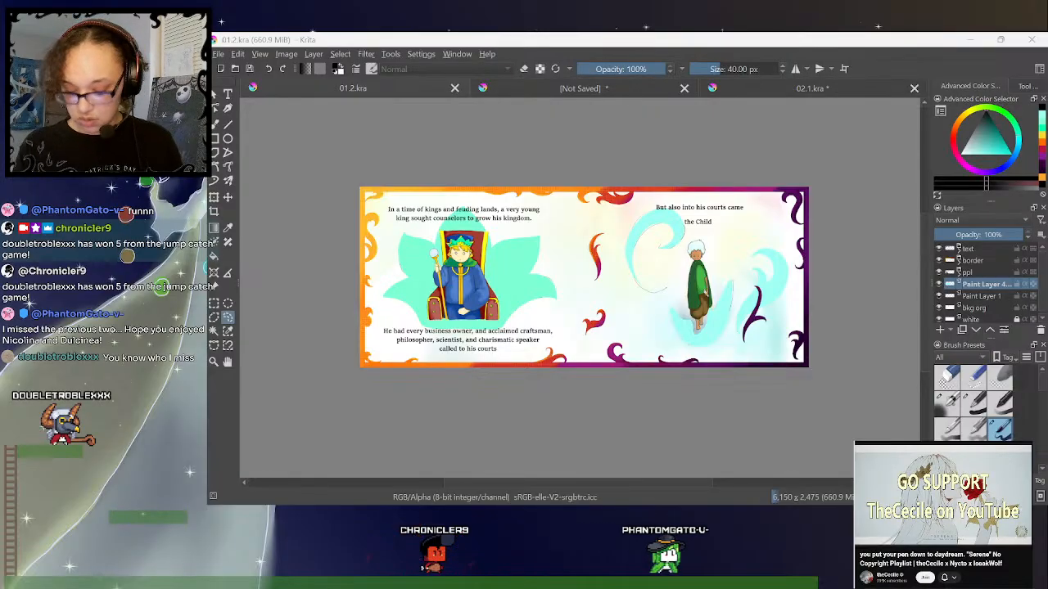
{"action": "left_click_drag", "start_coordinate": [806, 94], "coordinate": [581, 88]}
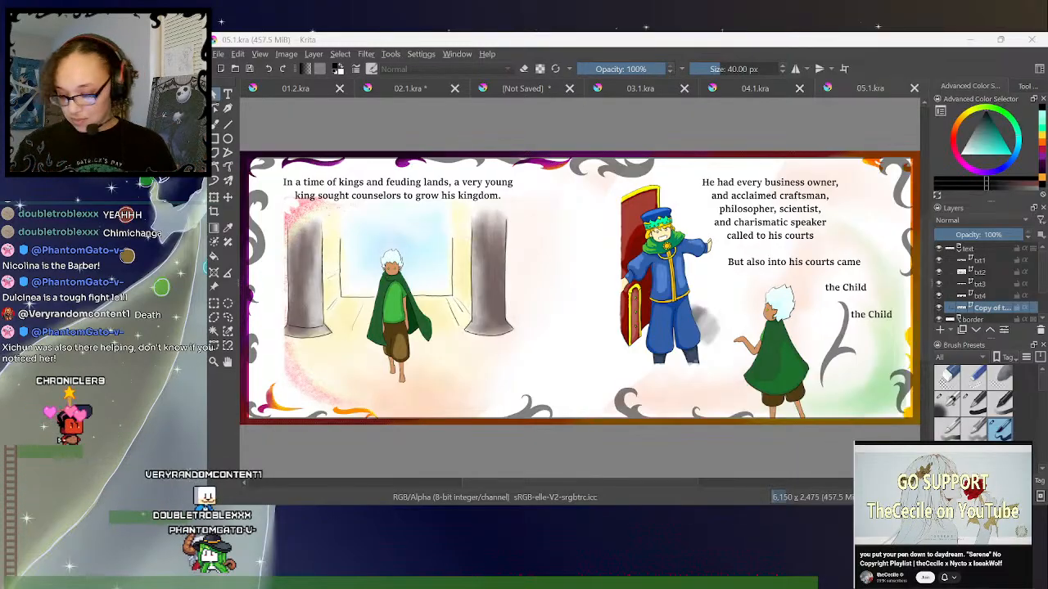
- Paste the standard black frame layer into the border group of 05.1.kra and delete the 50% opacity paint layer beneath it
{"action": "left_click", "coordinate": [949, 248]}
{"action": "left_click", "coordinate": [966, 262]}
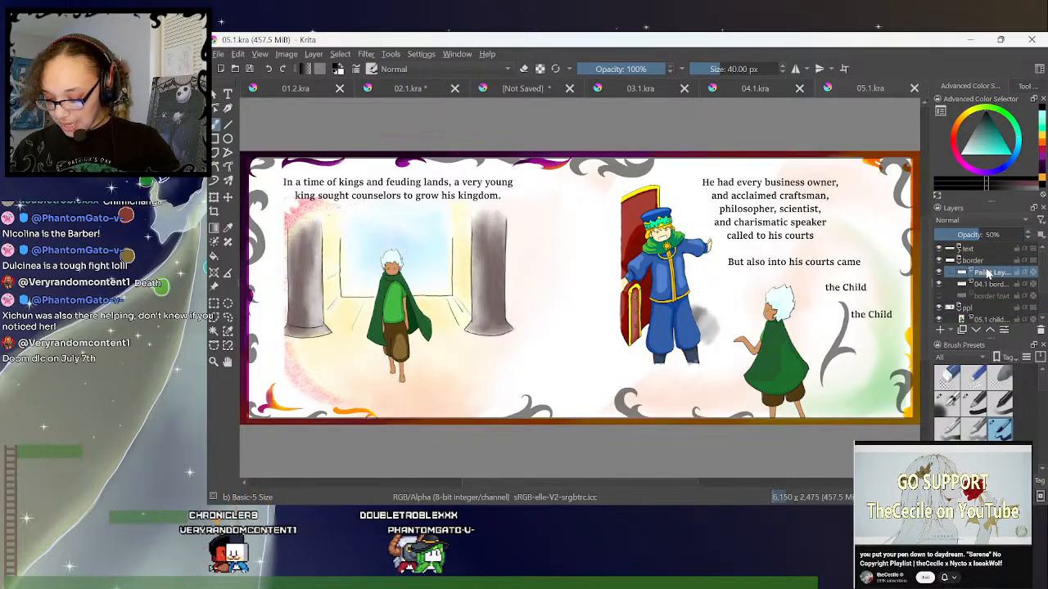
{"action": "key", "text": "ctrl+v"}
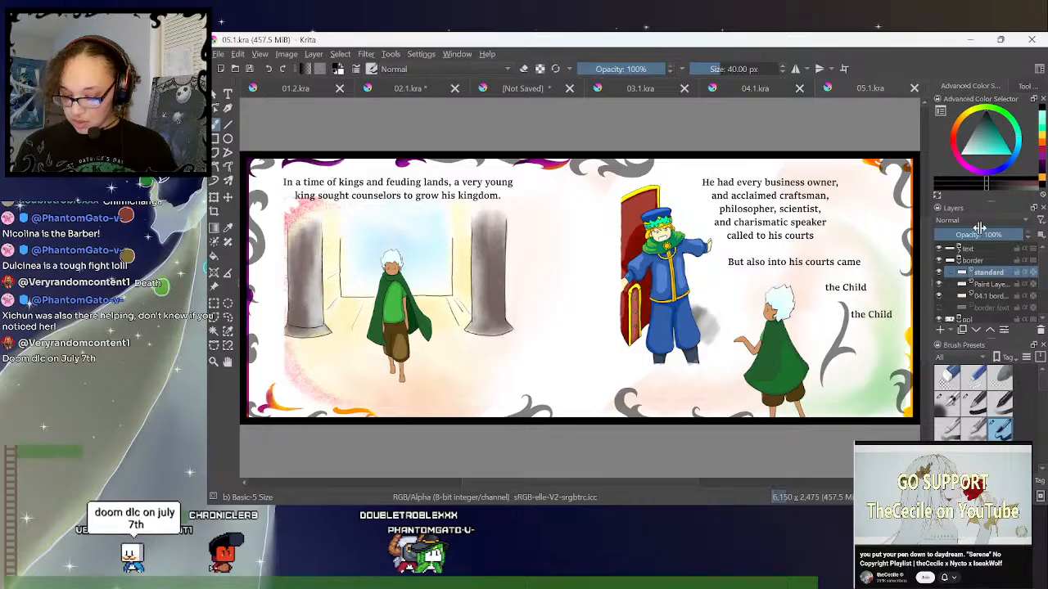
{"action": "left_click", "coordinate": [986, 285]}
{"action": "left_click", "coordinate": [1041, 331]}
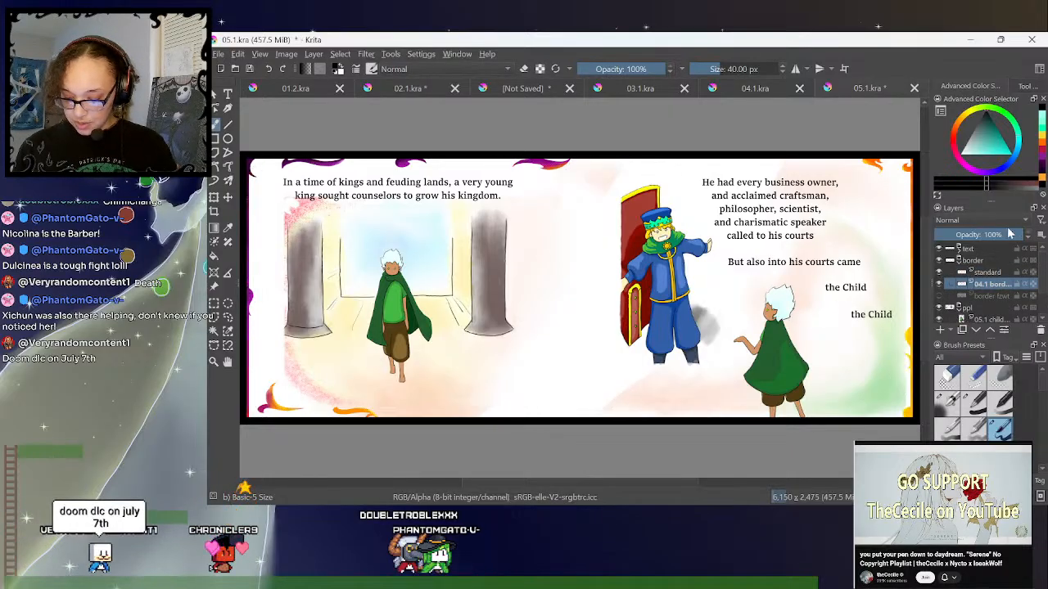
- Collapse the border and ppl groups in 05.1.kra, select the ppl group and save the document
{"action": "left_click", "coordinate": [959, 260]}
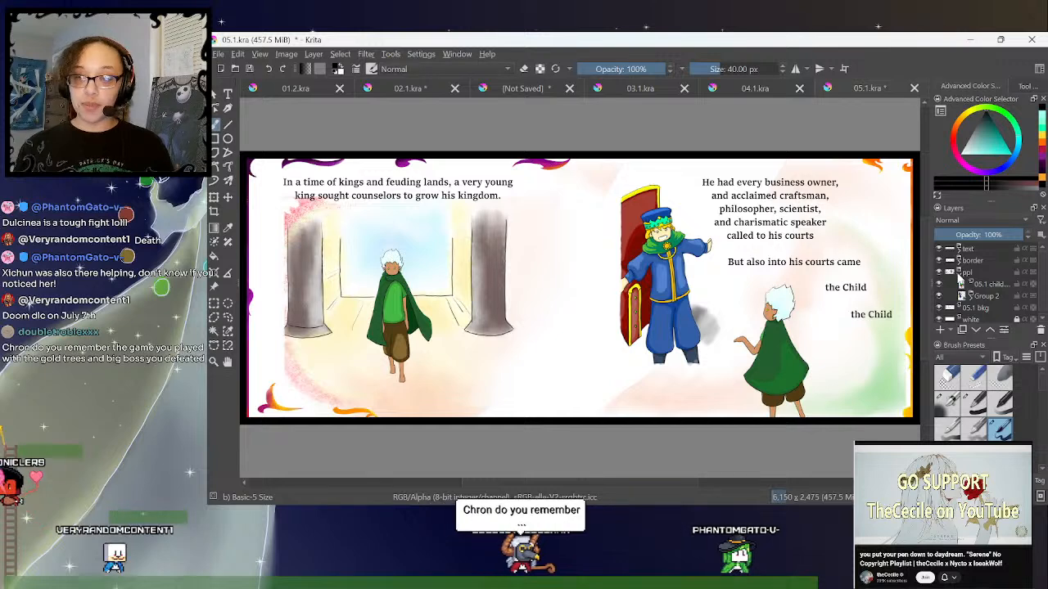
{"action": "left_click", "coordinate": [960, 274]}
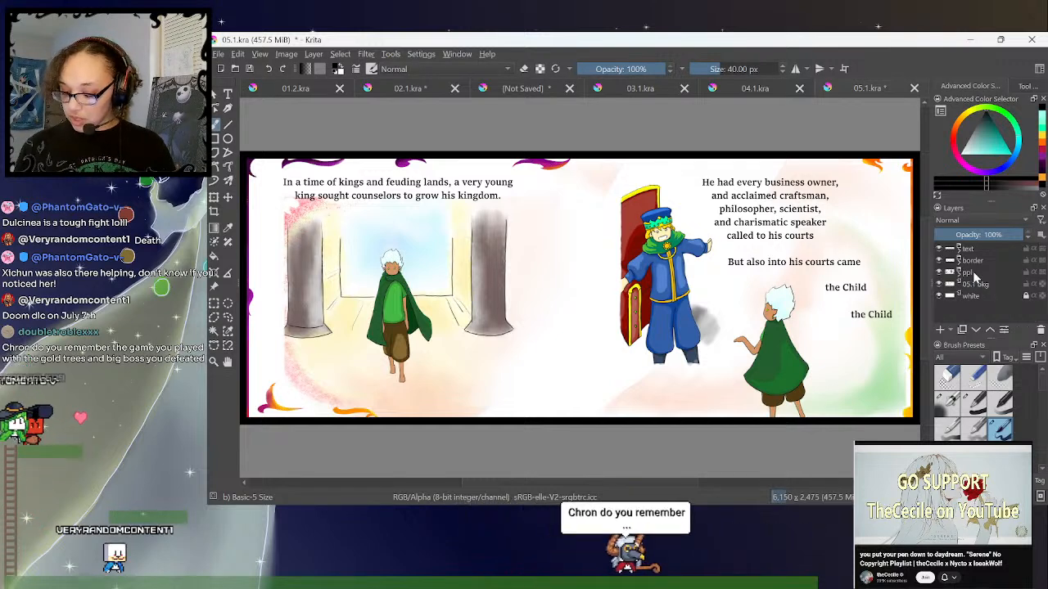
{"action": "left_click", "coordinate": [973, 272]}
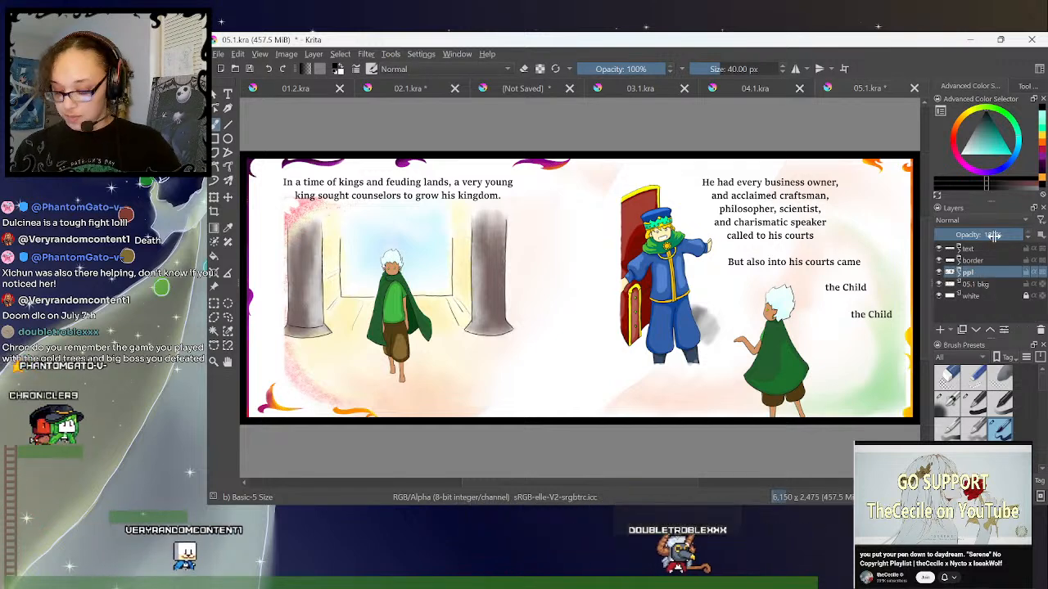
{"action": "key", "text": "ctrl+s"}
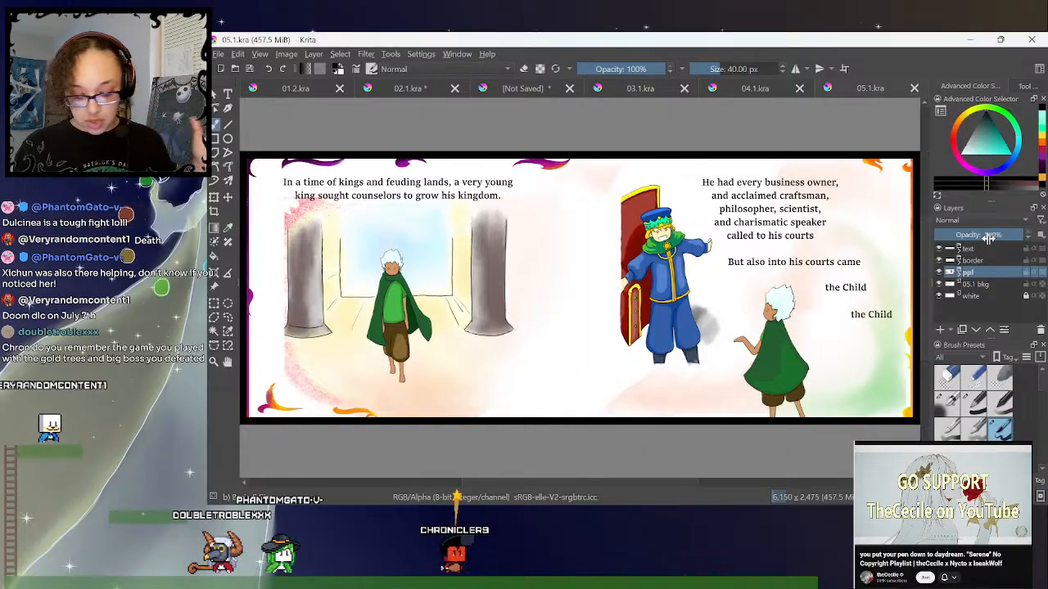
- Switch to 03.1.kra, collapse its text group and paste the standard black frame layer above the paint layer in the border group
{"action": "left_click", "coordinate": [421, 88]}
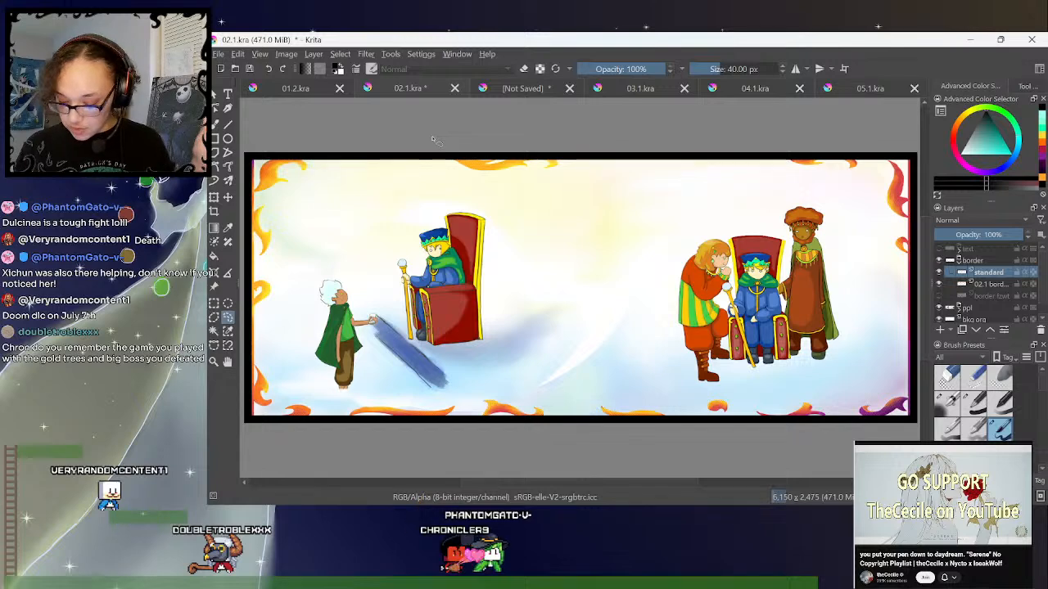
{"action": "left_click", "coordinate": [519, 89]}
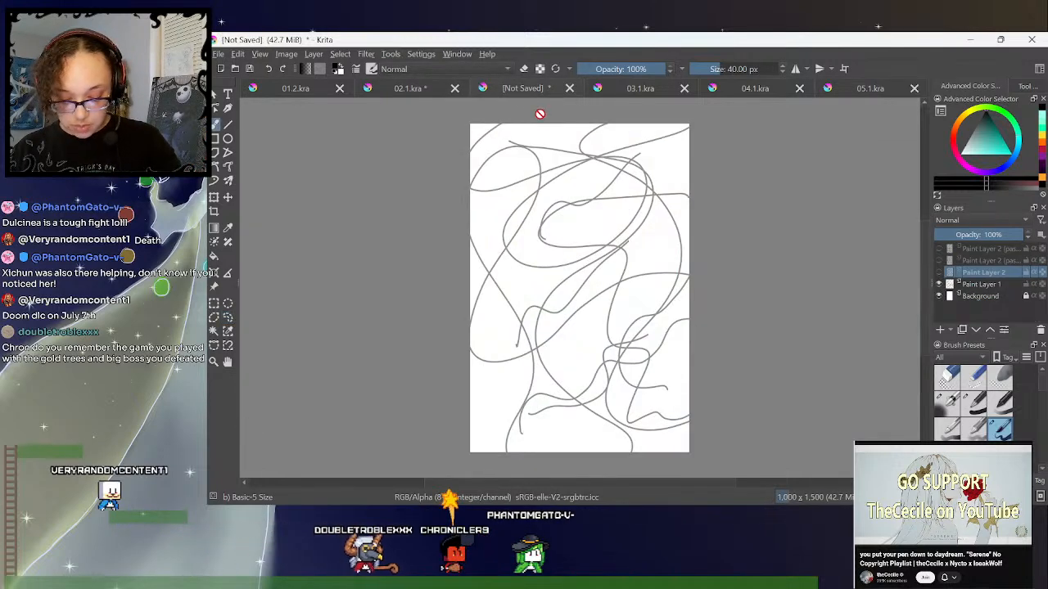
{"action": "left_click", "coordinate": [752, 92]}
{"action": "left_click", "coordinate": [647, 87]}
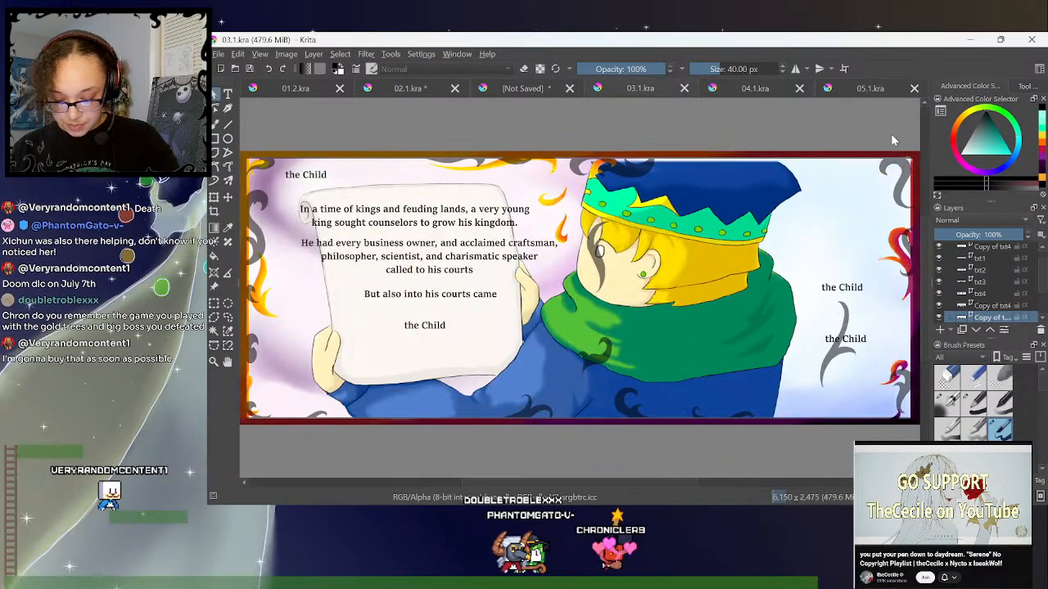
{"action": "scroll", "coordinate": [1042, 262], "scroll_direction": "up", "scroll_amount": 1}
{"action": "left_click", "coordinate": [959, 249]}
{"action": "left_click", "coordinate": [971, 261]}
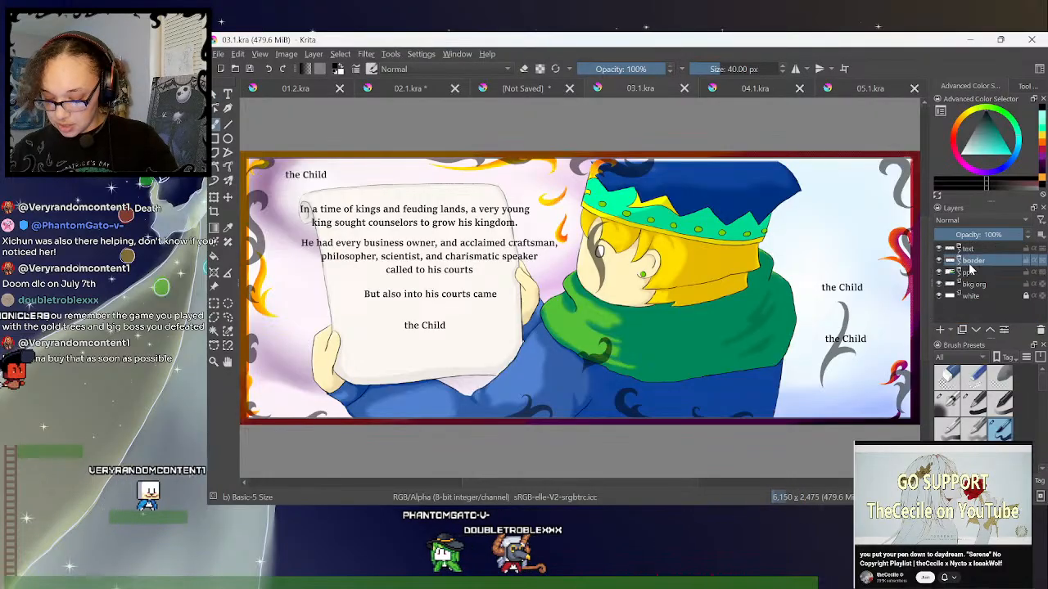
{"action": "left_click", "coordinate": [959, 262]}
{"action": "left_click", "coordinate": [987, 275]}
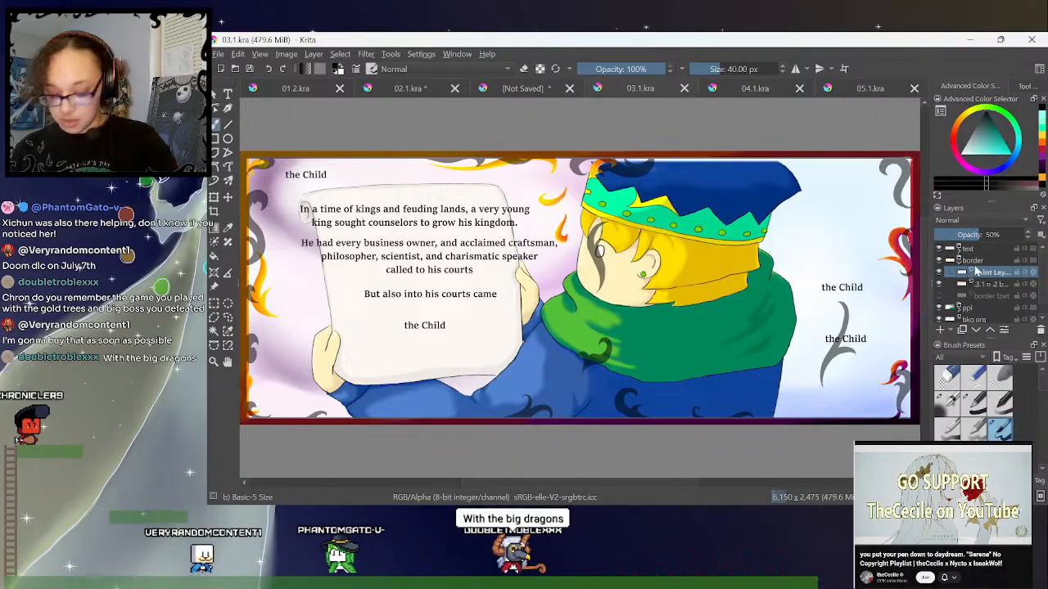
{"action": "key", "text": "ctrl+v"}
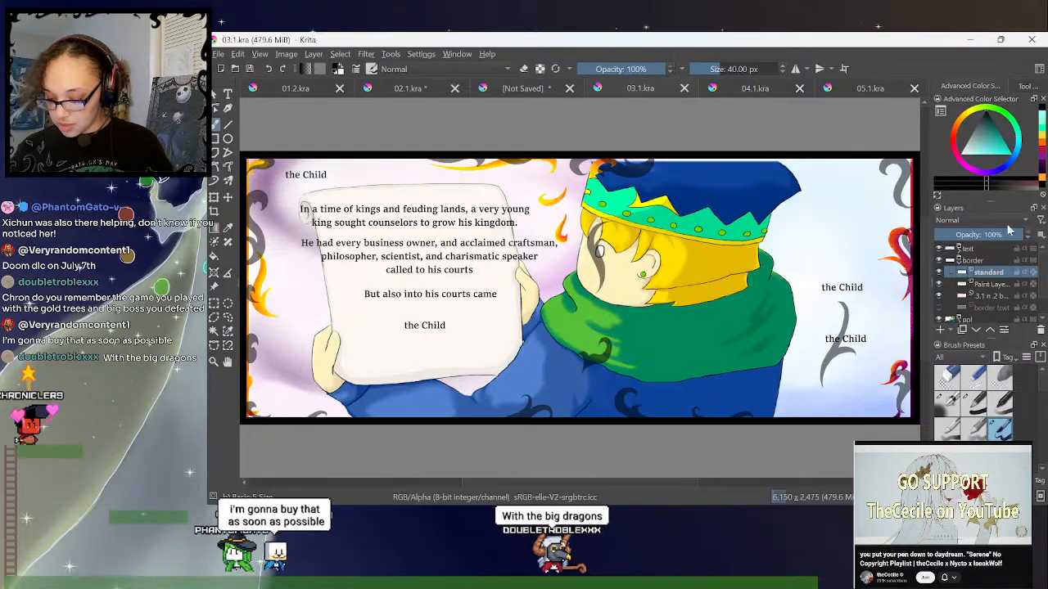
- Delete the 50% opacity paint layer below the black frame in 03.1.kra, collapse the border group and save the document
{"action": "left_click", "coordinate": [991, 286]}
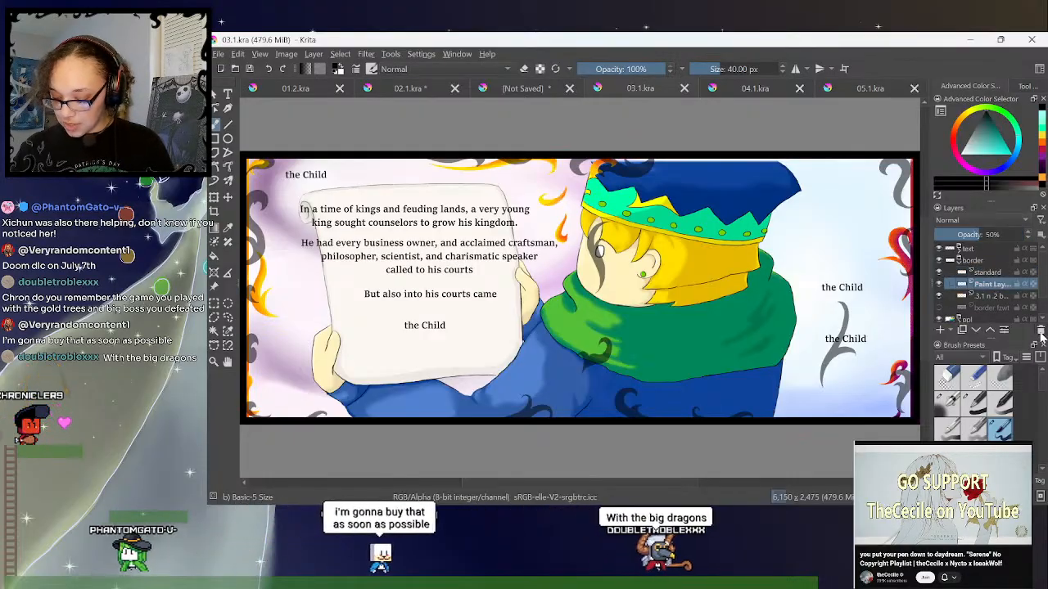
{"action": "left_click", "coordinate": [1040, 330]}
{"action": "left_click", "coordinate": [990, 274]}
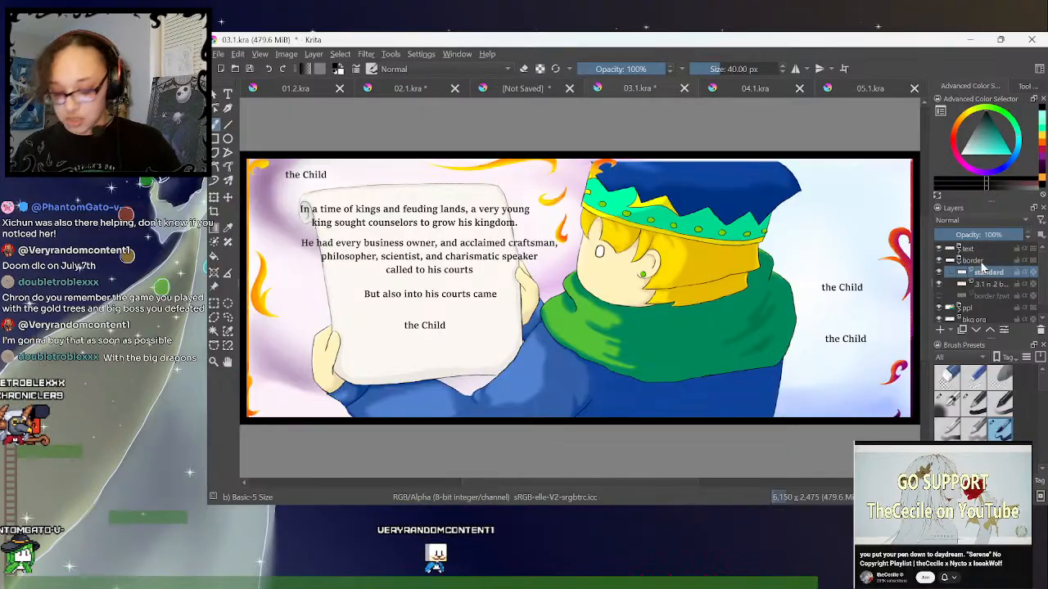
{"action": "left_click", "coordinate": [959, 260]}
{"action": "key", "text": "ctrl+s"}
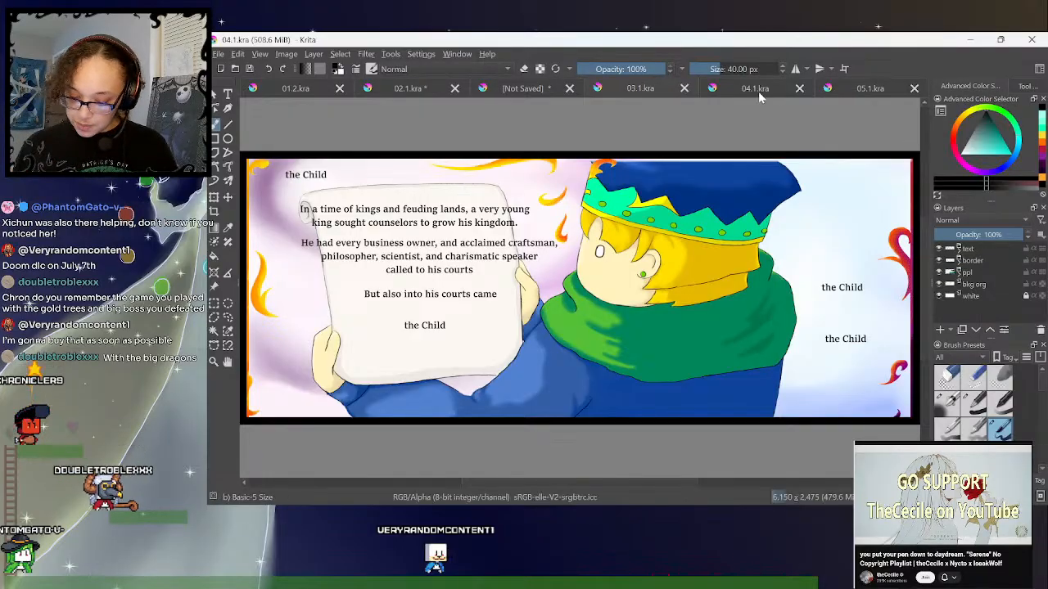
- Paste the standard black frame layer into the border group of 04.1.kra and delete the 50% opacity paint layer beneath it
{"action": "left_click", "coordinate": [758, 92]}
{"action": "left_click", "coordinate": [956, 250]}
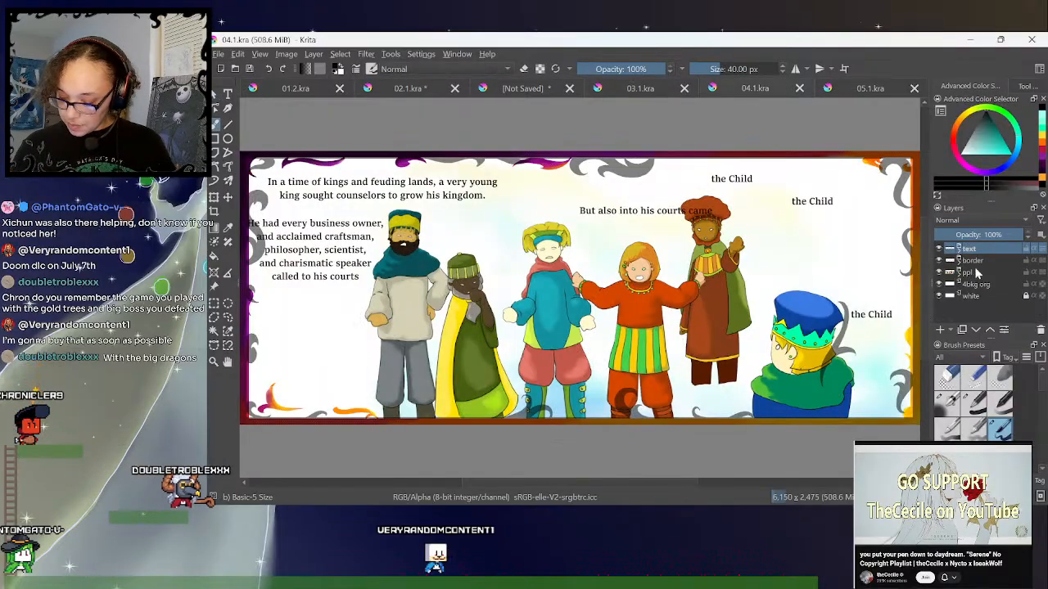
{"action": "left_click", "coordinate": [980, 274]}
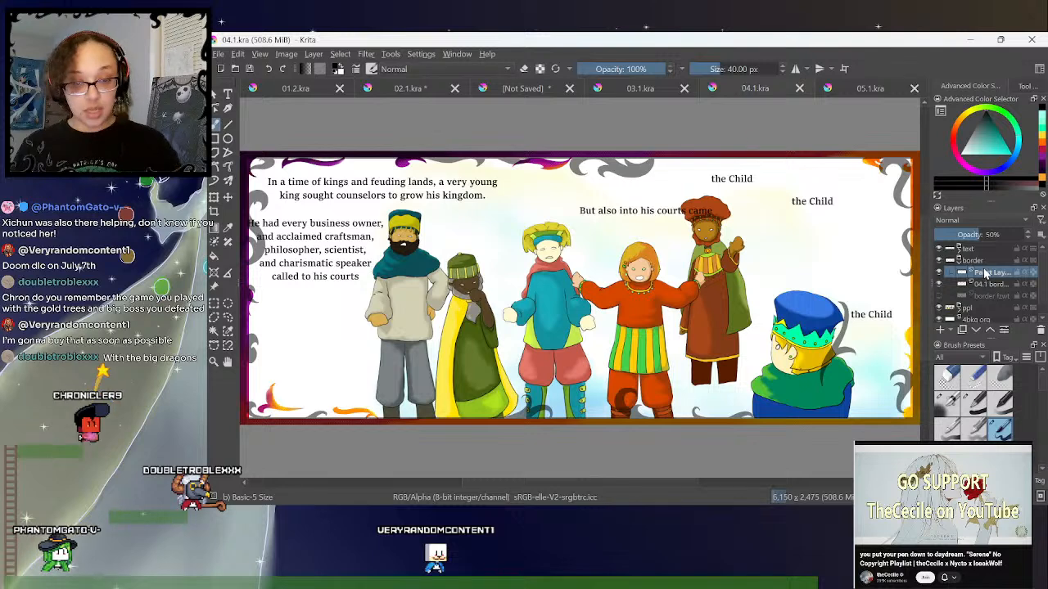
{"action": "key", "text": "ctrl+v"}
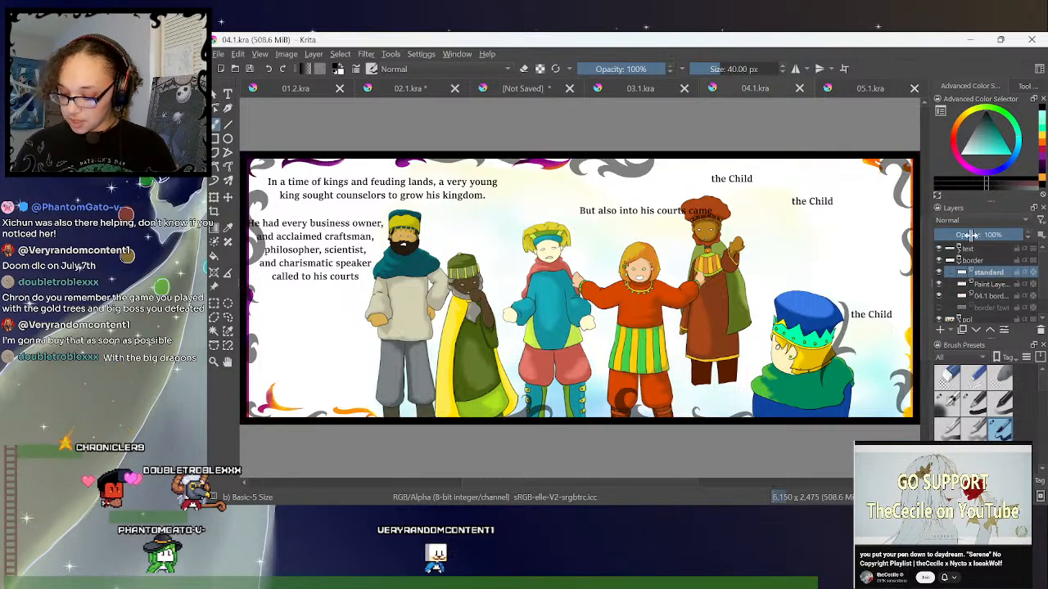
{"action": "left_click", "coordinate": [958, 261]}
{"action": "left_click", "coordinate": [958, 261]}
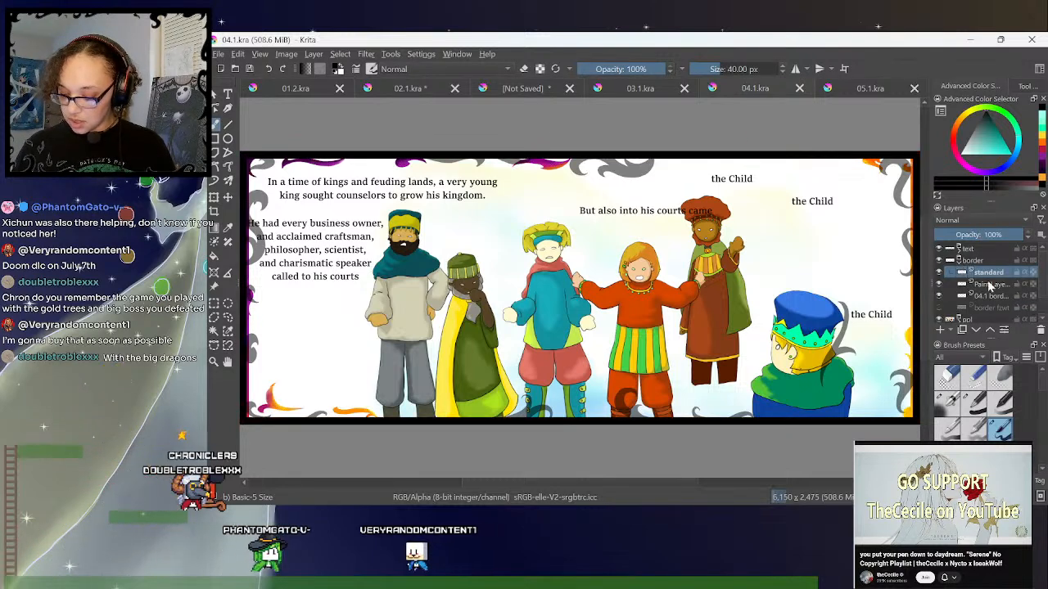
{"action": "left_click", "coordinate": [992, 284]}
{"action": "left_click", "coordinate": [1041, 333]}
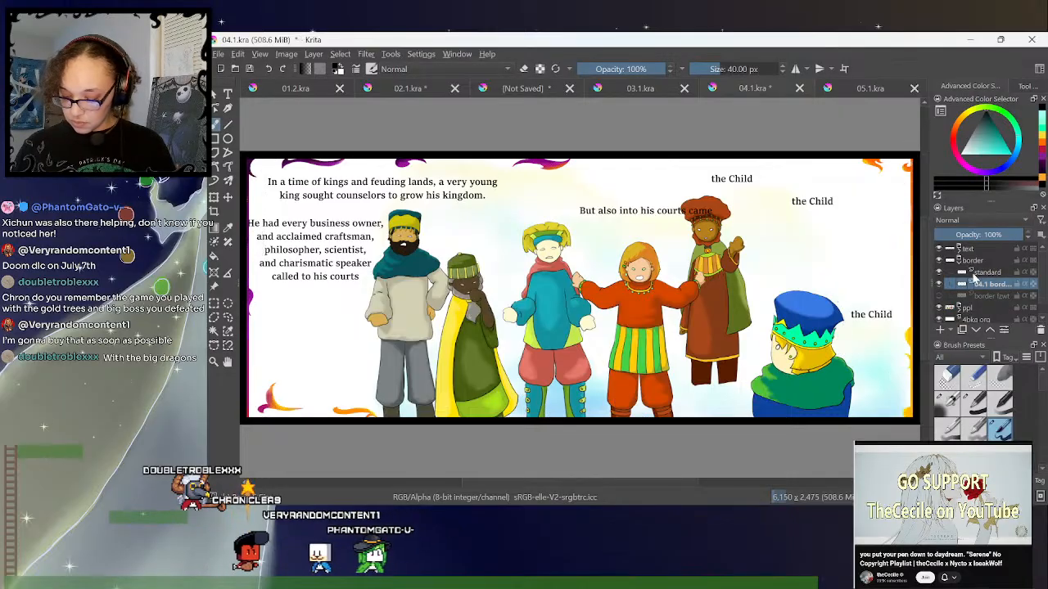
- Expand the border group of 01.2.kra to inspect its paint layers, and collapse it again
{"action": "left_click", "coordinate": [300, 88]}
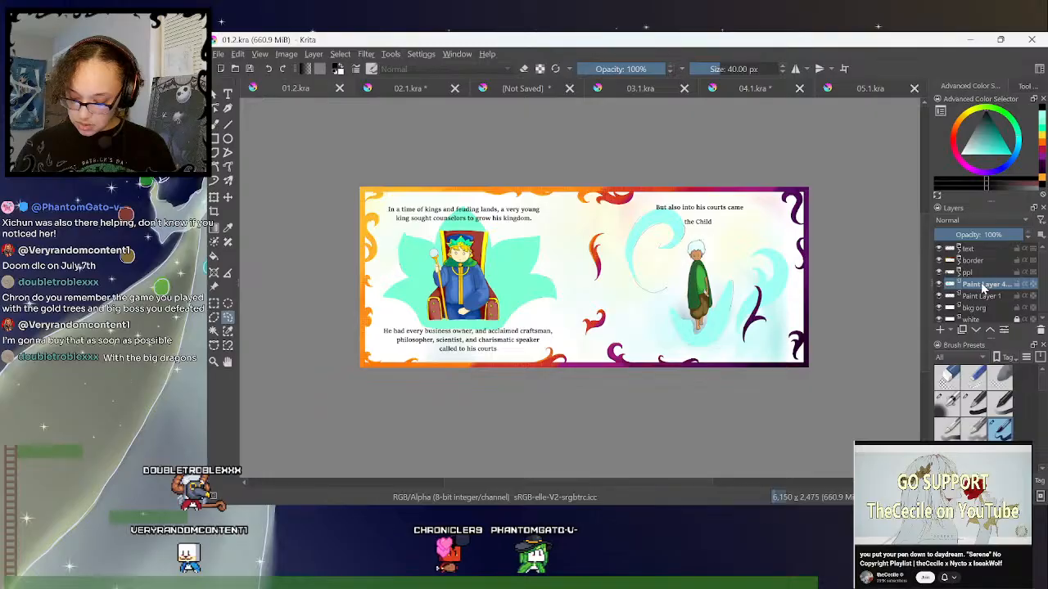
{"action": "left_click", "coordinate": [961, 270]}
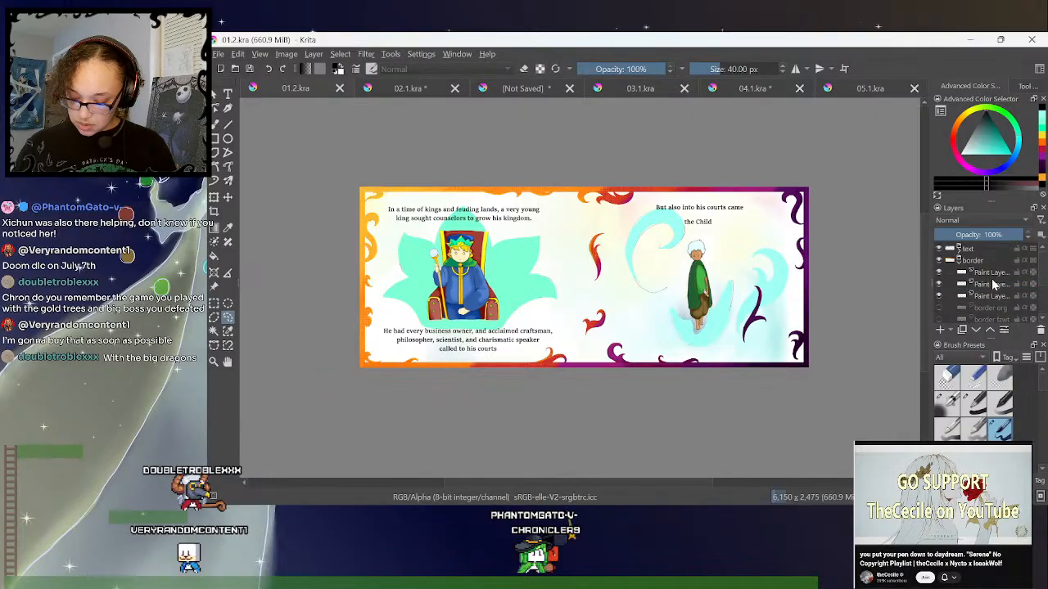
{"action": "left_click", "coordinate": [962, 262]}
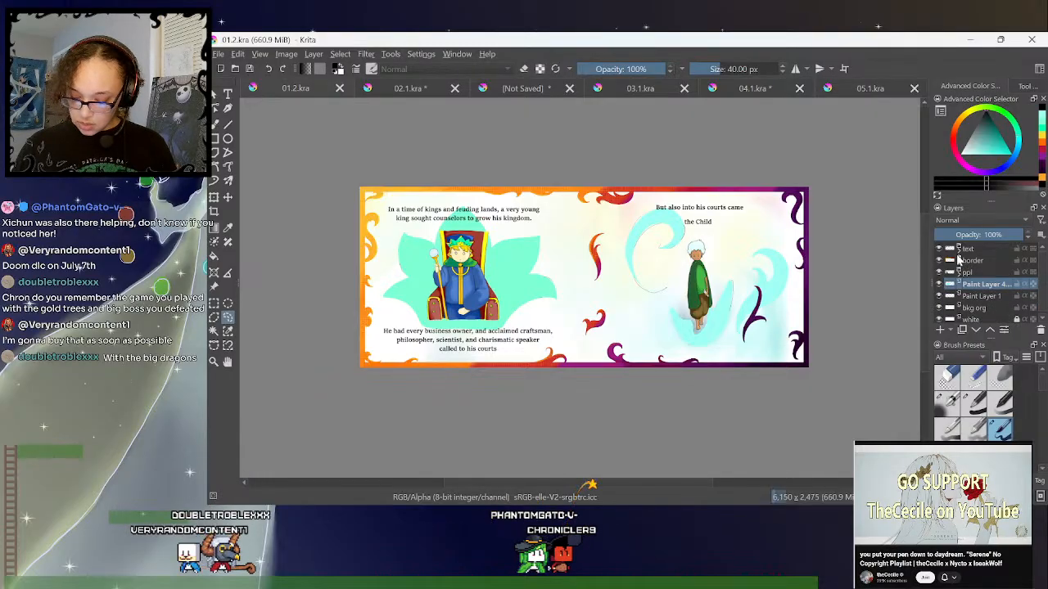
- Collapse the border group in 02.1.kra and move the unsaved document to the end of the open documents, after 05.1.kra
{"action": "left_click", "coordinate": [406, 90]}
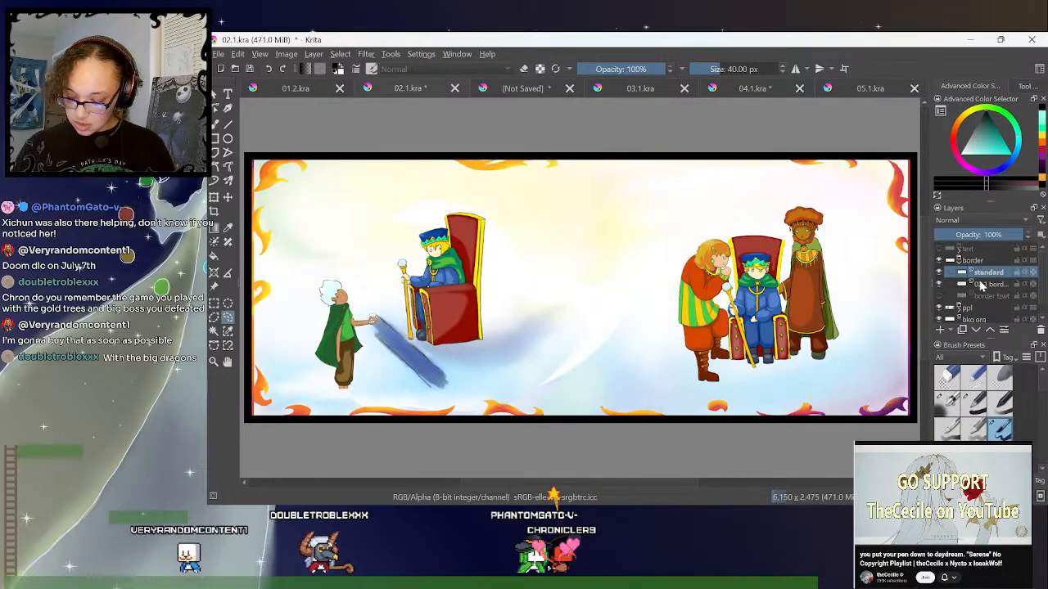
{"action": "left_click", "coordinate": [962, 269]}
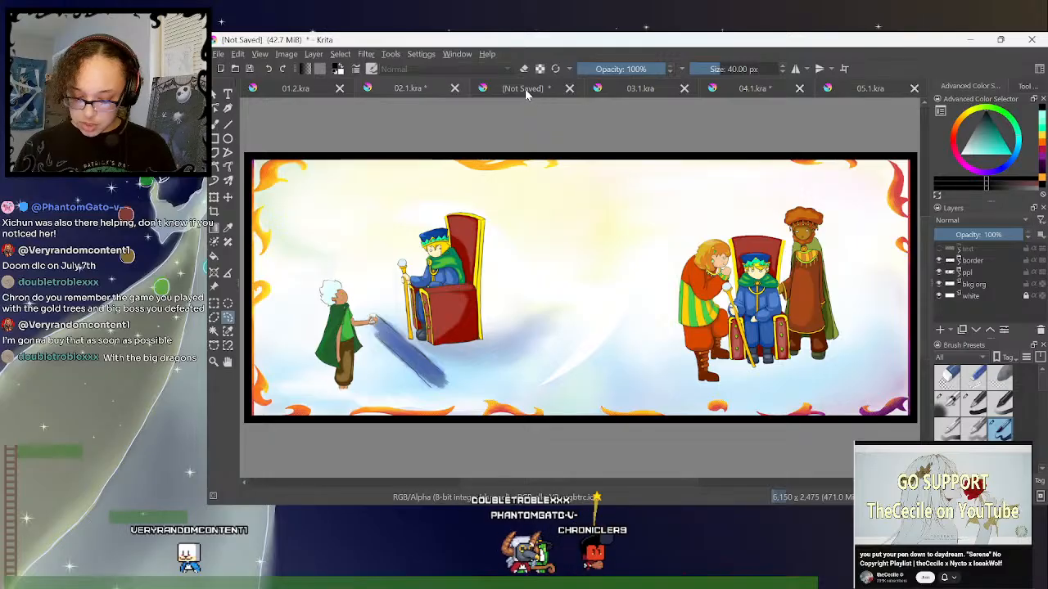
{"action": "left_click_drag", "start_coordinate": [526, 95], "coordinate": [632, 92]}
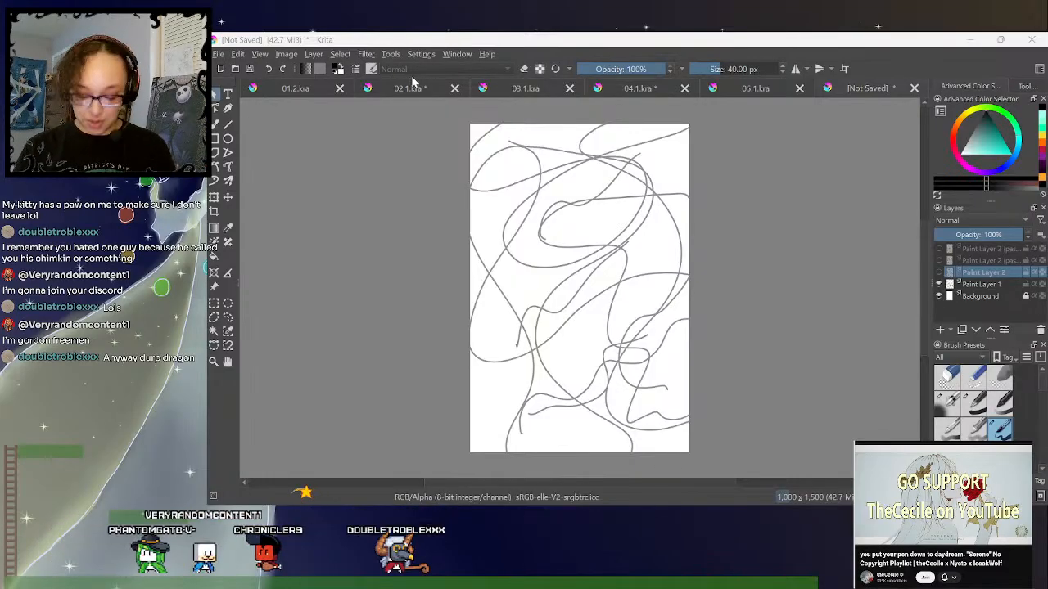
- Compare the borders of 03.1.kra, 04.1.kra, 05.1.kra, 02.1.kra and 01.2.kra, and select the 02.1 border layer in 02.1.kra
{"action": "left_click", "coordinate": [518, 88]}
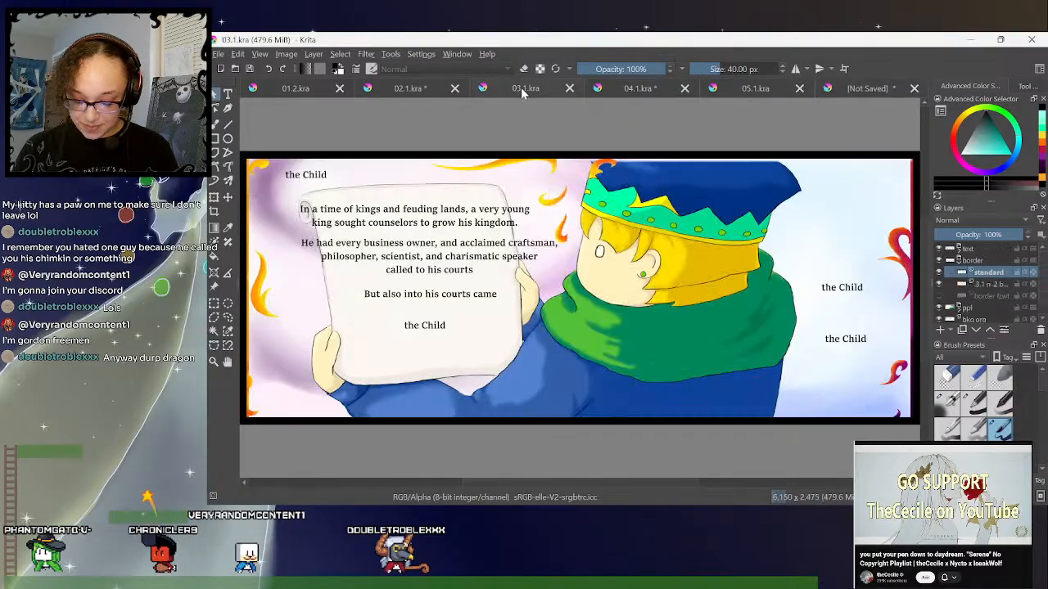
{"action": "left_click", "coordinate": [635, 89]}
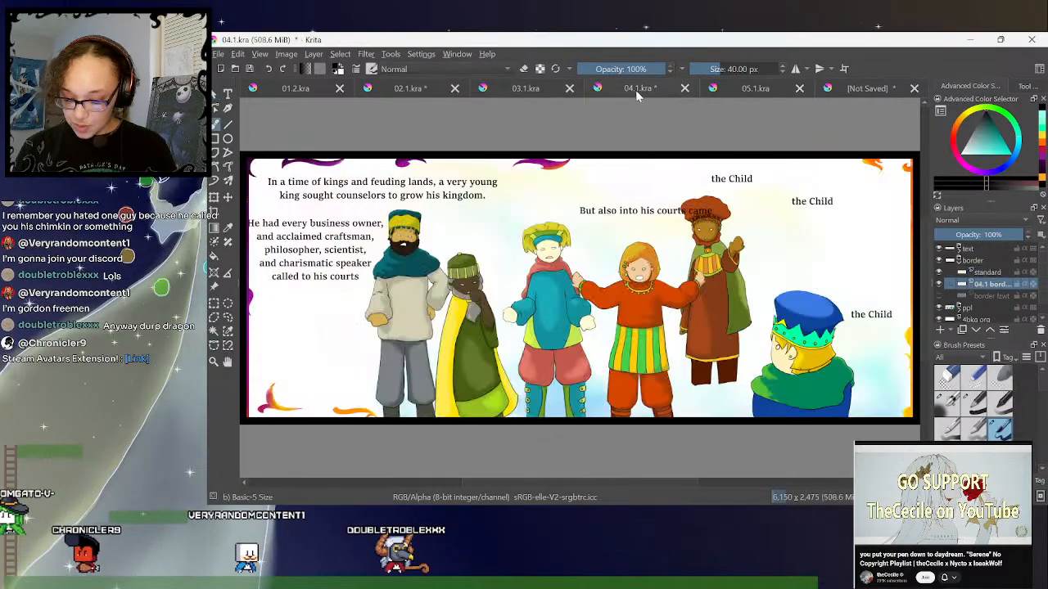
{"action": "left_click", "coordinate": [778, 88]}
{"action": "left_click", "coordinate": [394, 90]}
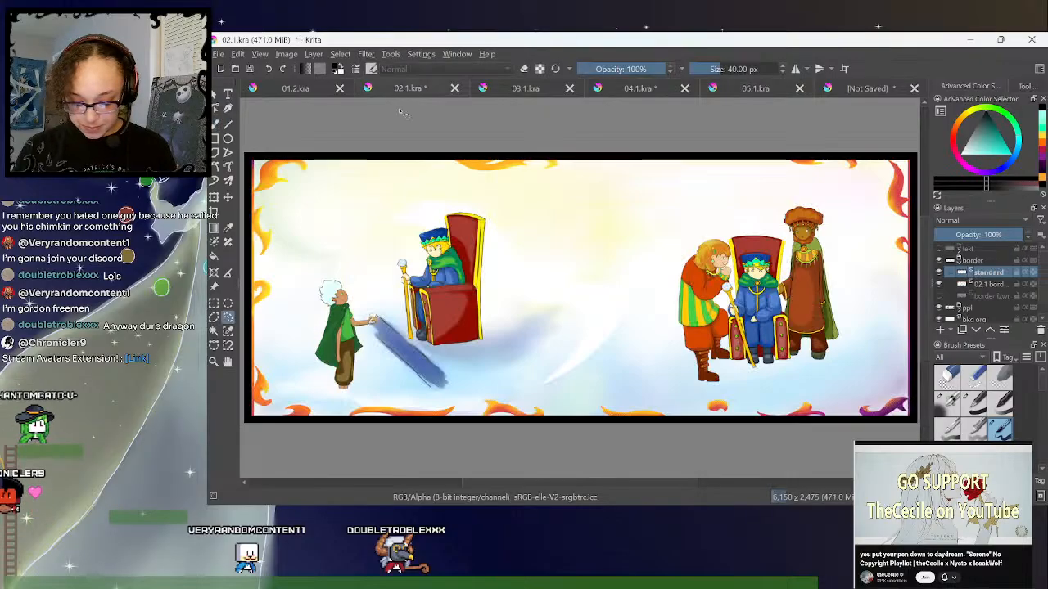
{"action": "left_click", "coordinate": [297, 88]}
{"action": "left_click", "coordinate": [412, 91]}
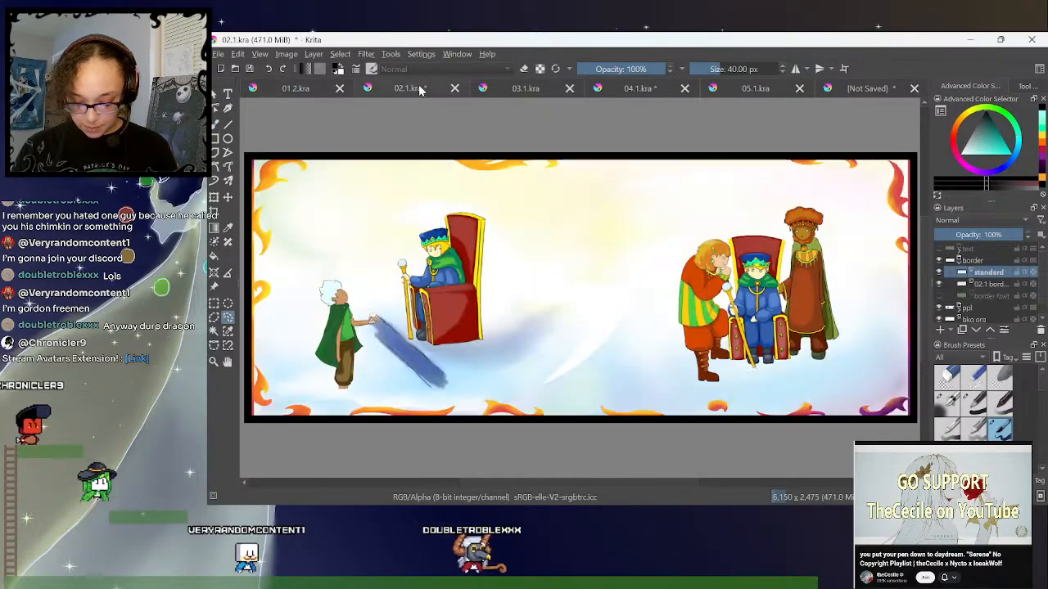
{"action": "left_click", "coordinate": [993, 283]}
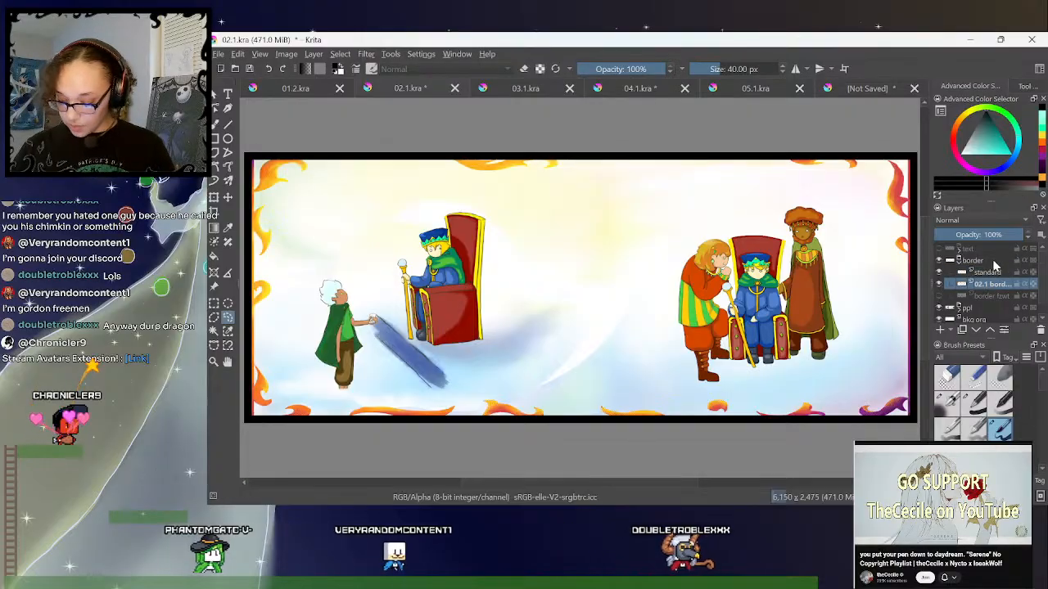
{"action": "left_click", "coordinate": [988, 272]}
{"action": "key", "text": "Insert"}
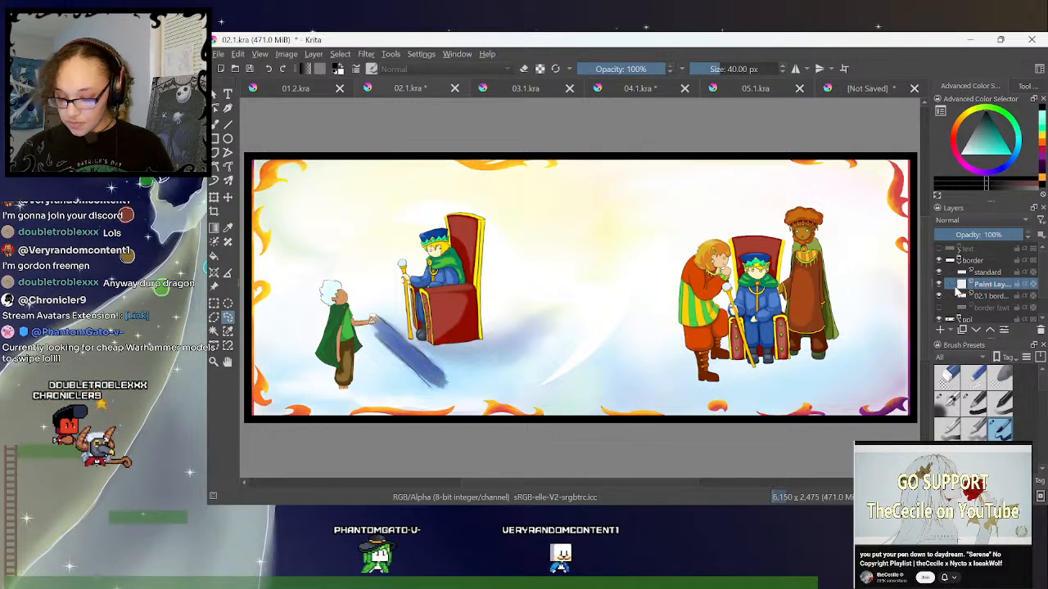
{"action": "left_click", "coordinate": [1040, 329]}
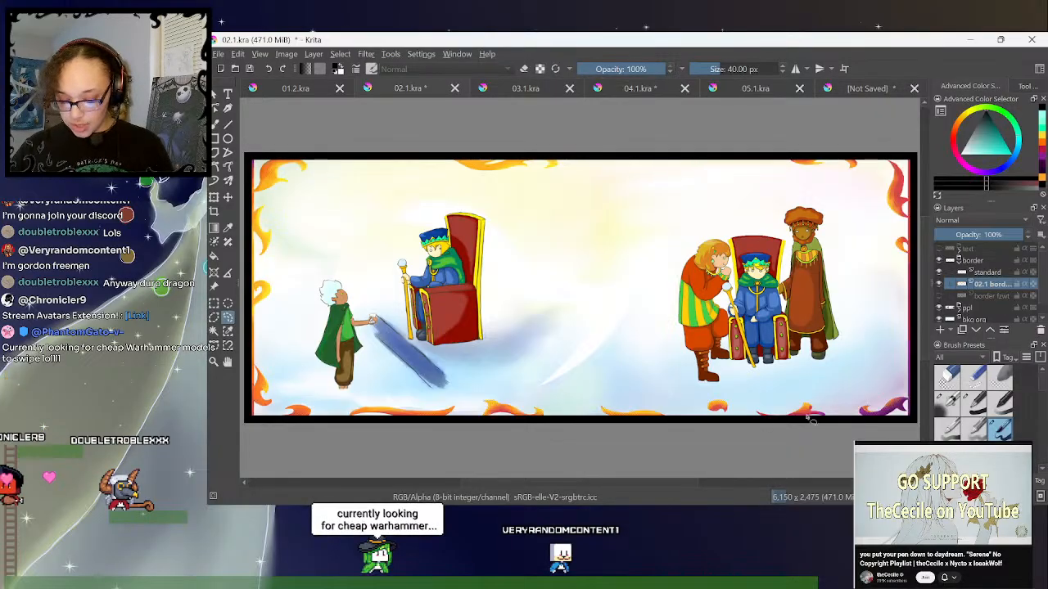
{"action": "left_click", "coordinate": [979, 274]}
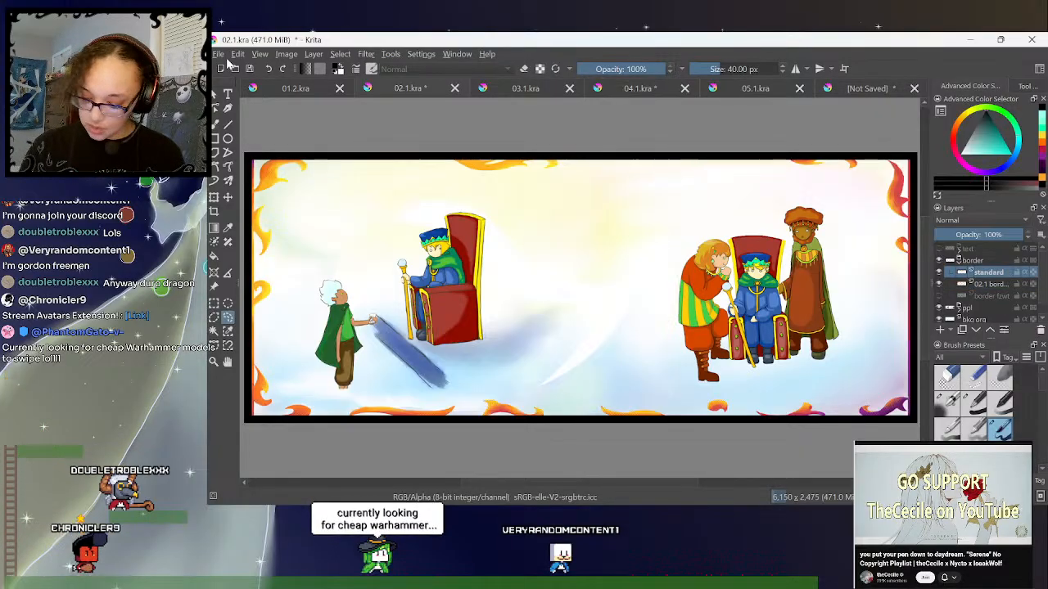
- Close 05.1.kra, then save 04.1.kra with its new border layers and close it
{"action": "left_click", "coordinate": [788, 90]}
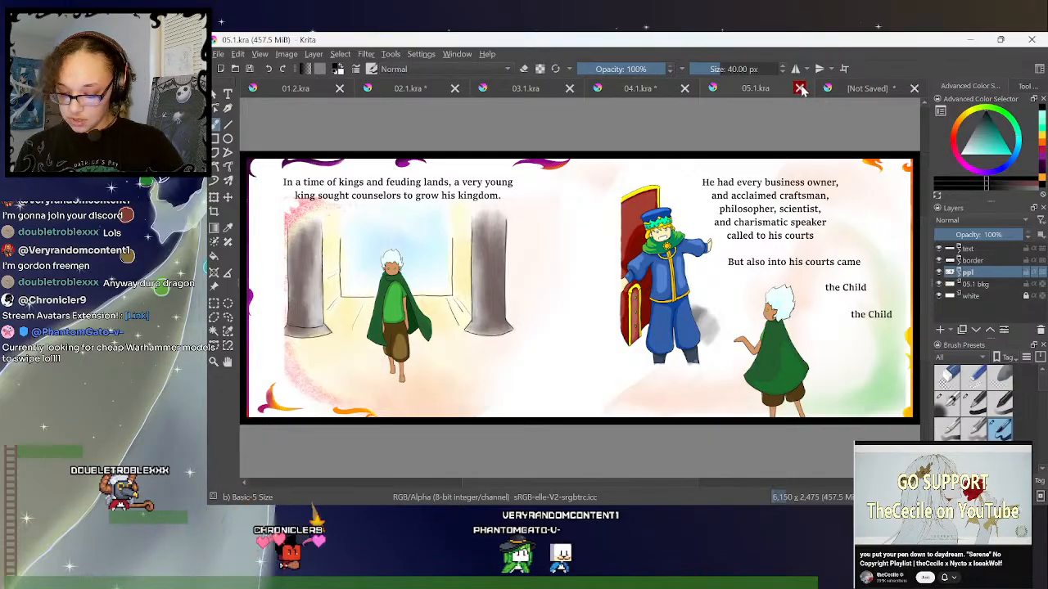
{"action": "left_click", "coordinate": [799, 88]}
{"action": "left_click", "coordinate": [749, 90]}
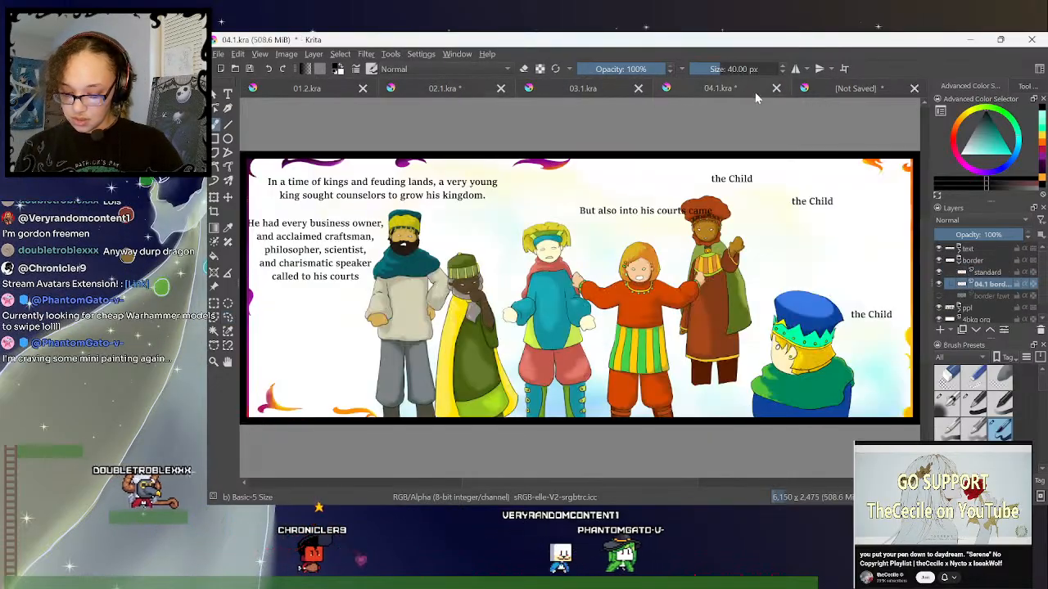
{"action": "key", "text": "ctrl+s"}
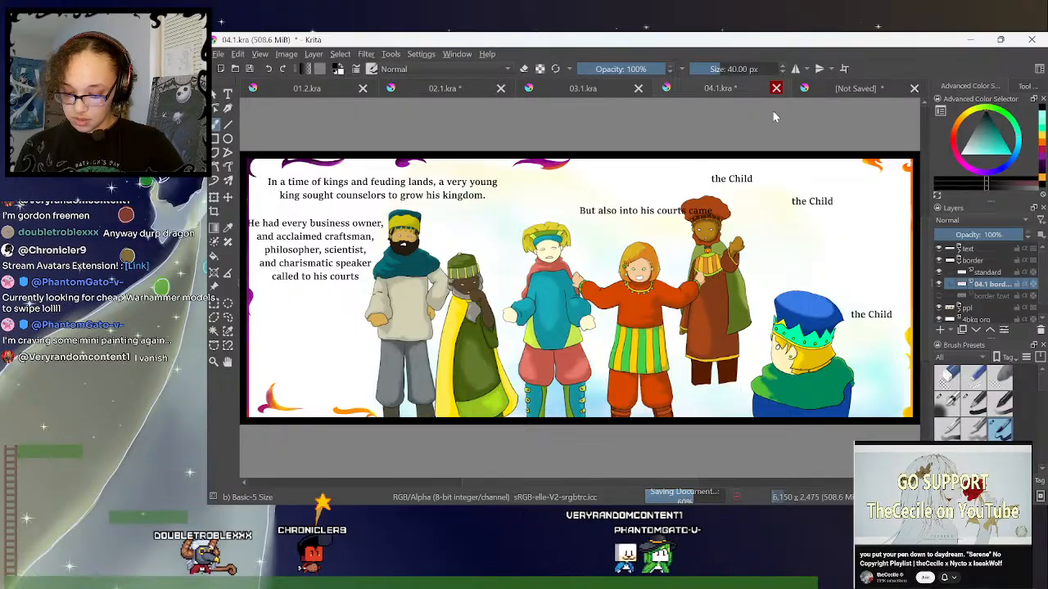
{"action": "left_click", "coordinate": [776, 88]}
- Close 03.1.kra, and save and close 02.1.kra
{"action": "left_click", "coordinate": [692, 94]}
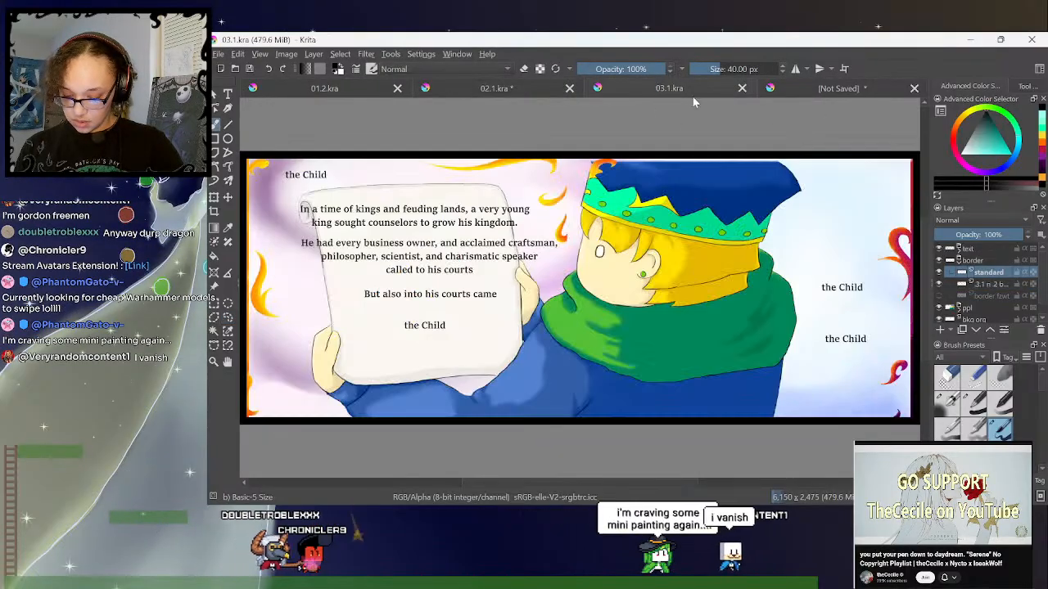
{"action": "left_click", "coordinate": [742, 88]}
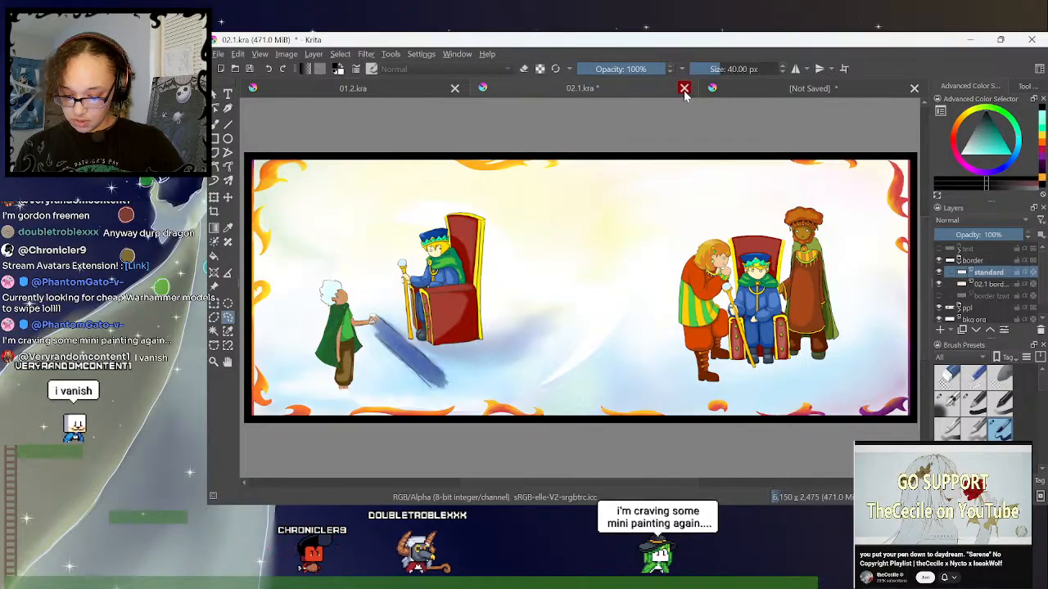
{"action": "key", "text": "ctrl+s"}
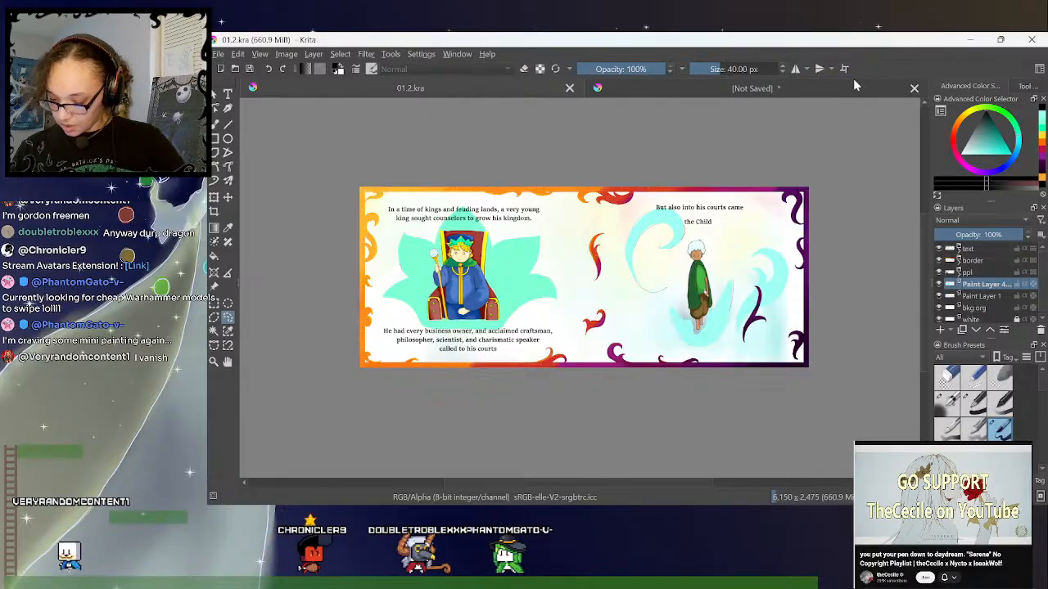
{"action": "left_click", "coordinate": [809, 86]}
{"action": "left_click_drag", "start_coordinate": [715, 87], "coordinate": [532, 87]}
{"action": "left_click", "coordinate": [725, 88]}
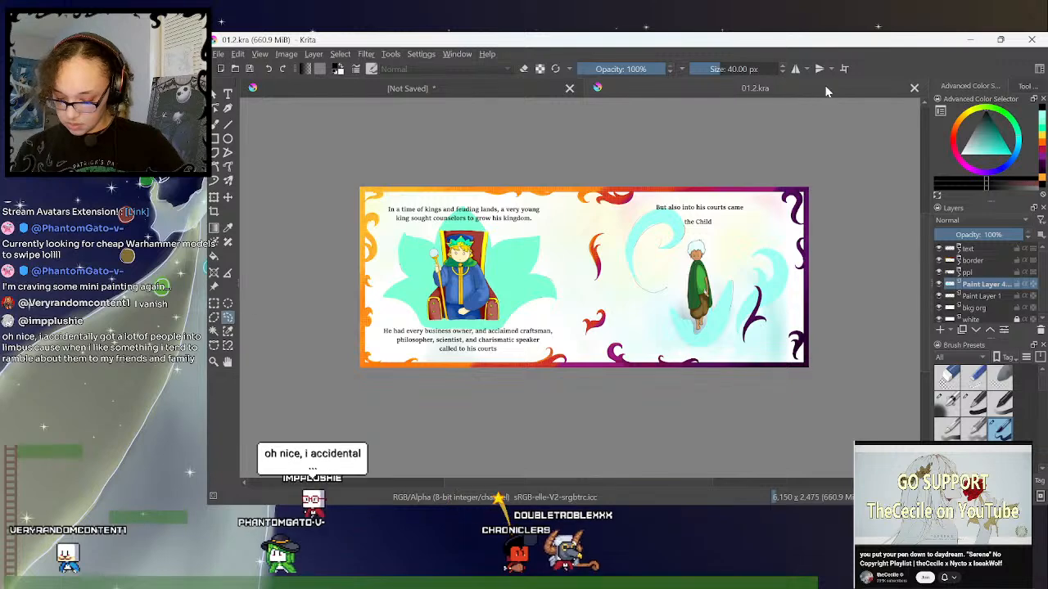
{"action": "left_click", "coordinate": [490, 89]}
{"action": "left_click_drag", "start_coordinate": [490, 90], "coordinate": [836, 87]}
- Close 01.2.kra, leaving only the unsaved scribble document open
{"action": "left_click", "coordinate": [403, 93]}
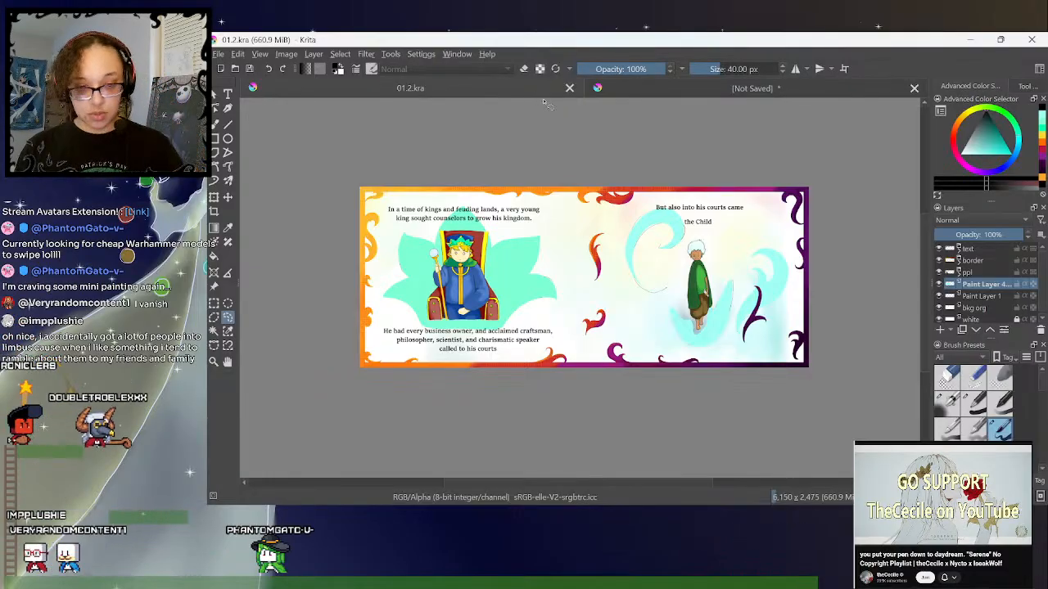
{"action": "left_click", "coordinate": [569, 88]}
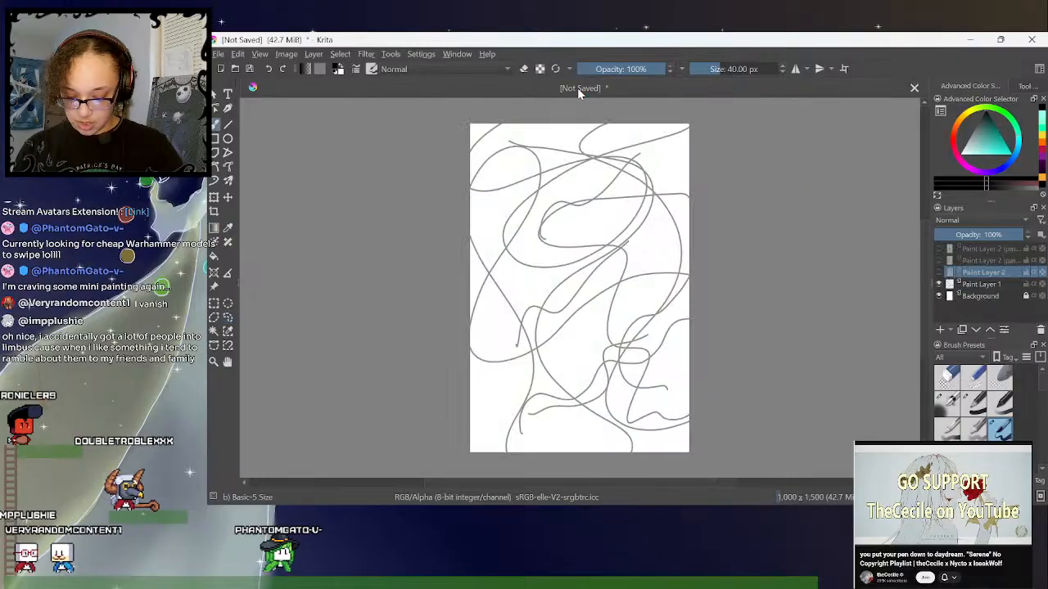
- Save the unsaved scribble drawing as a Krita document named "dt squgl" in the art folder and close it
{"action": "left_click", "coordinate": [236, 69]}
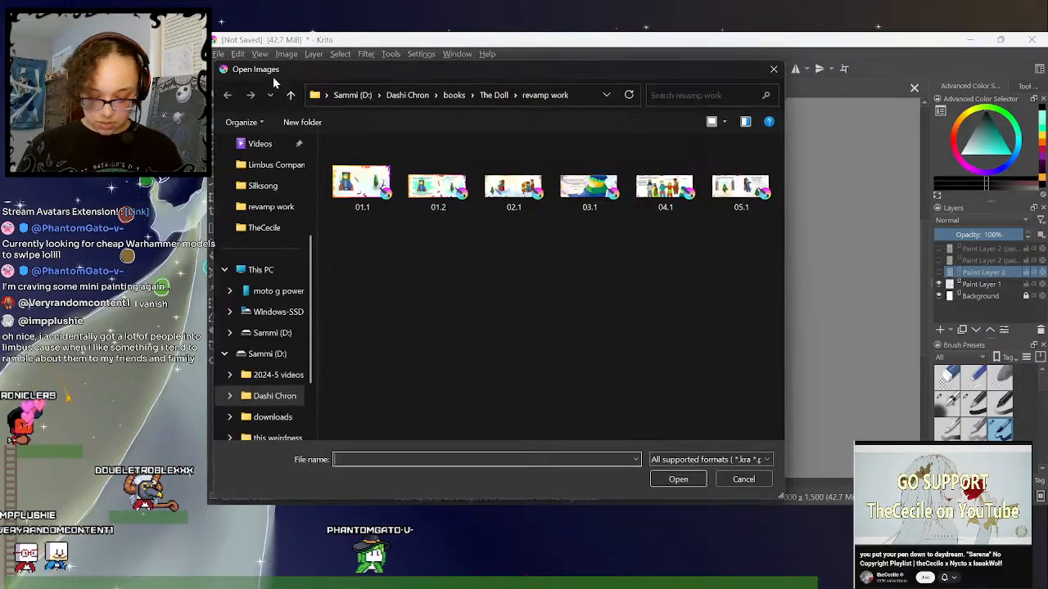
{"action": "key", "text": "Escape"}
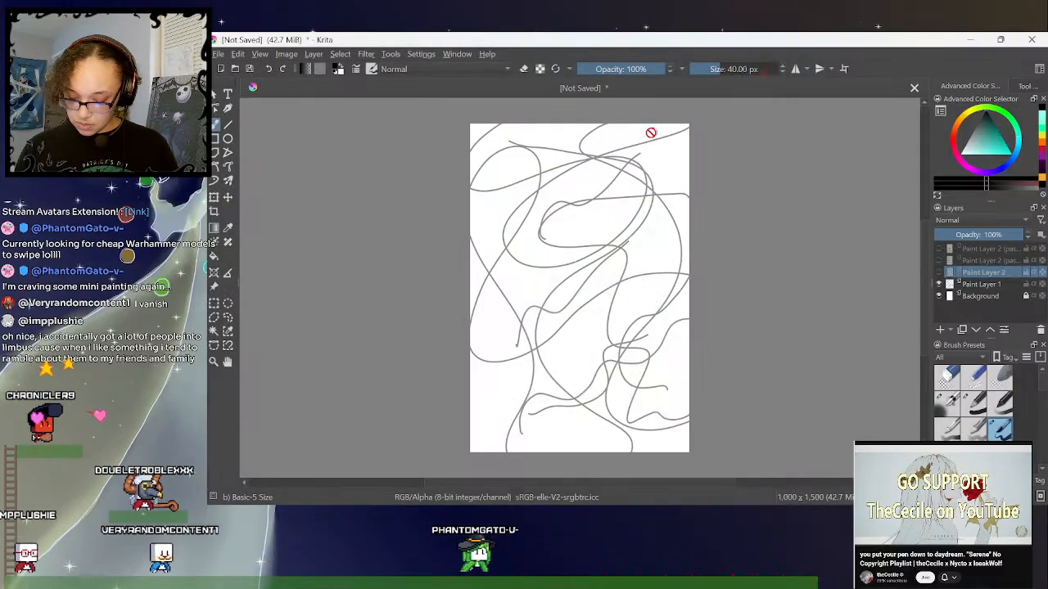
{"action": "left_click", "coordinate": [218, 54]}
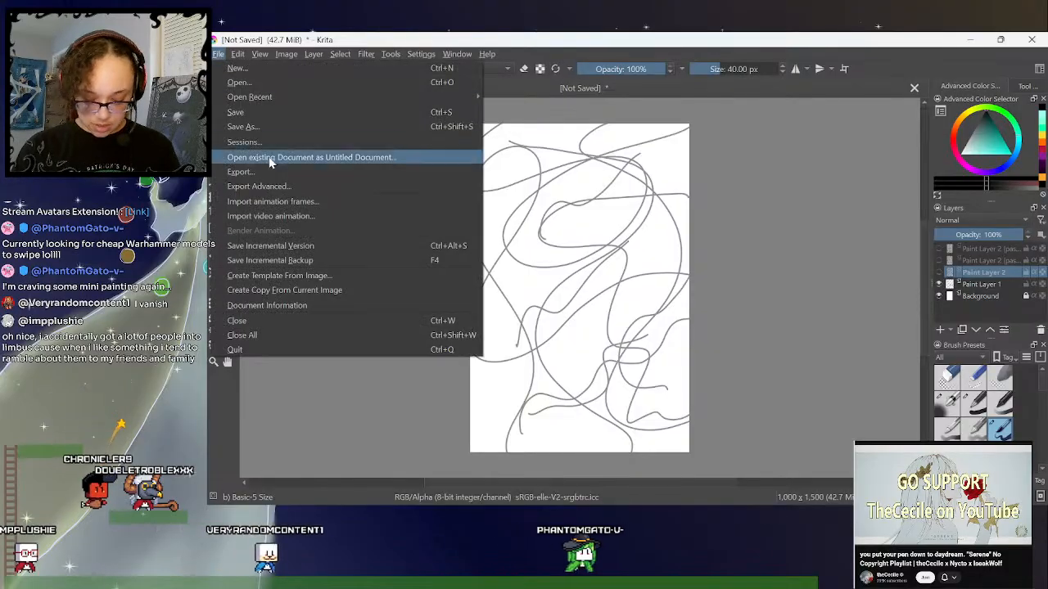
{"action": "left_click", "coordinate": [320, 115]}
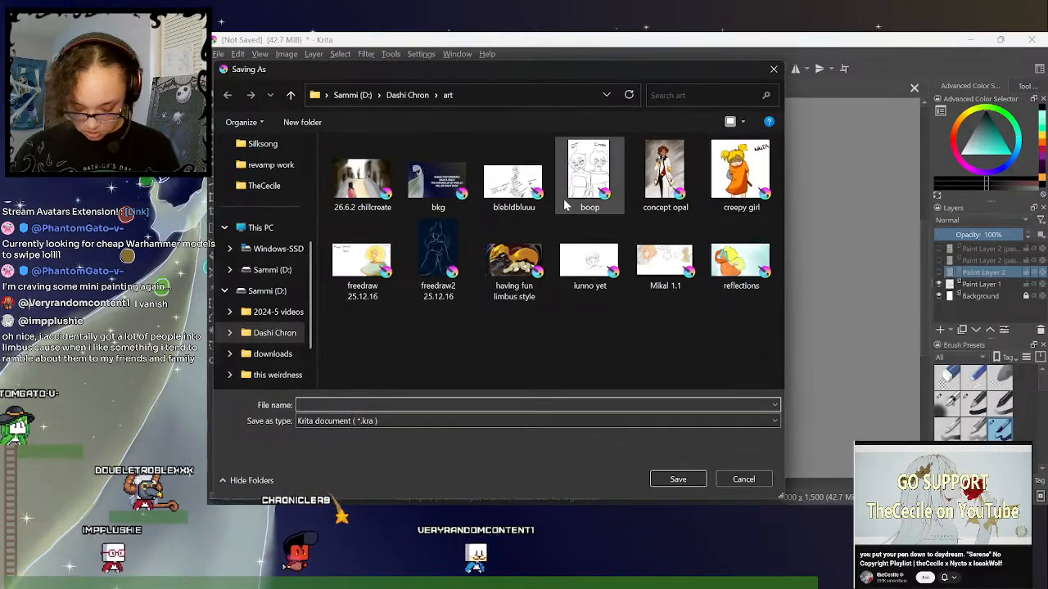
{"action": "type", "text": "dt squgl"}
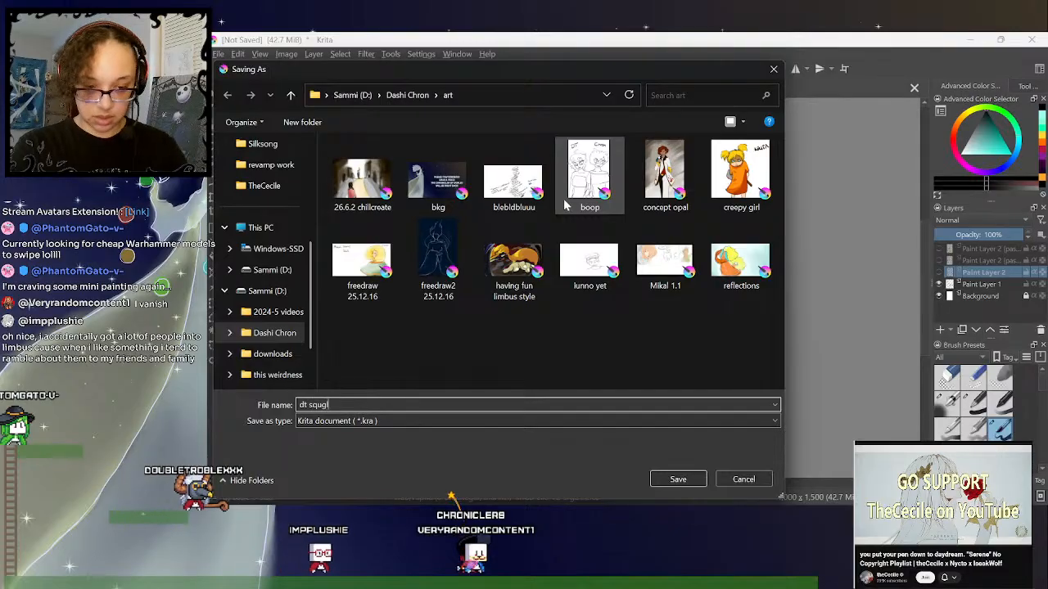
{"action": "left_click", "coordinate": [686, 480]}
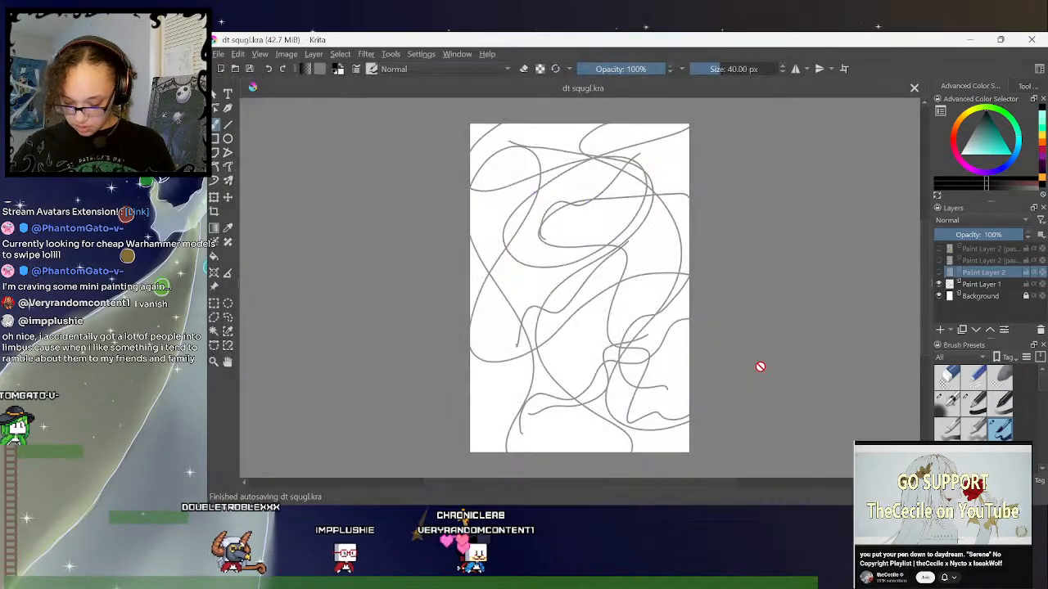
{"action": "left_click", "coordinate": [914, 88]}
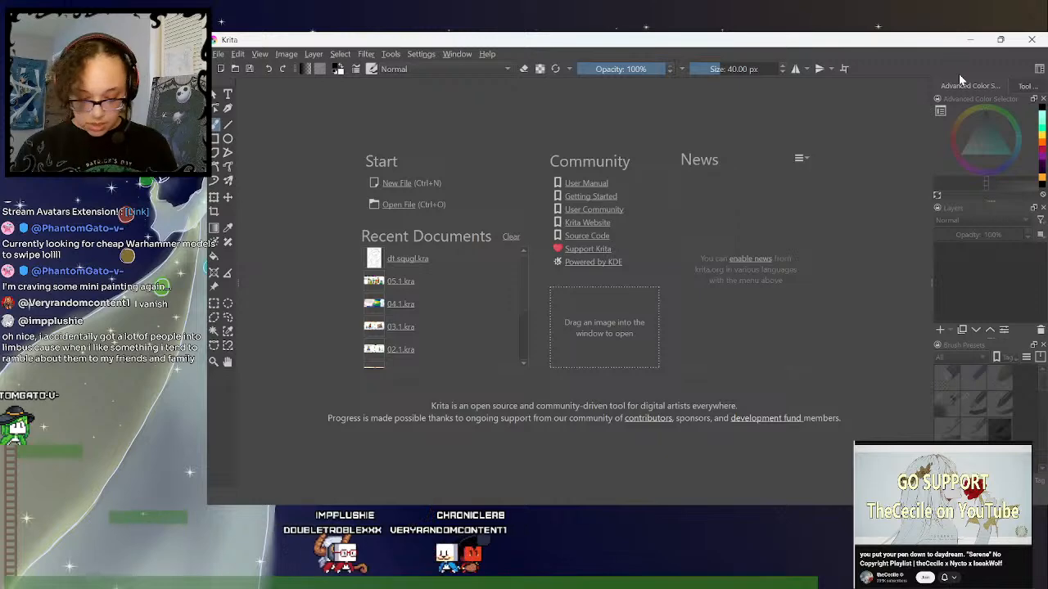
- Open 05.1 from the revamp work folder
{"action": "left_click", "coordinate": [236, 69]}
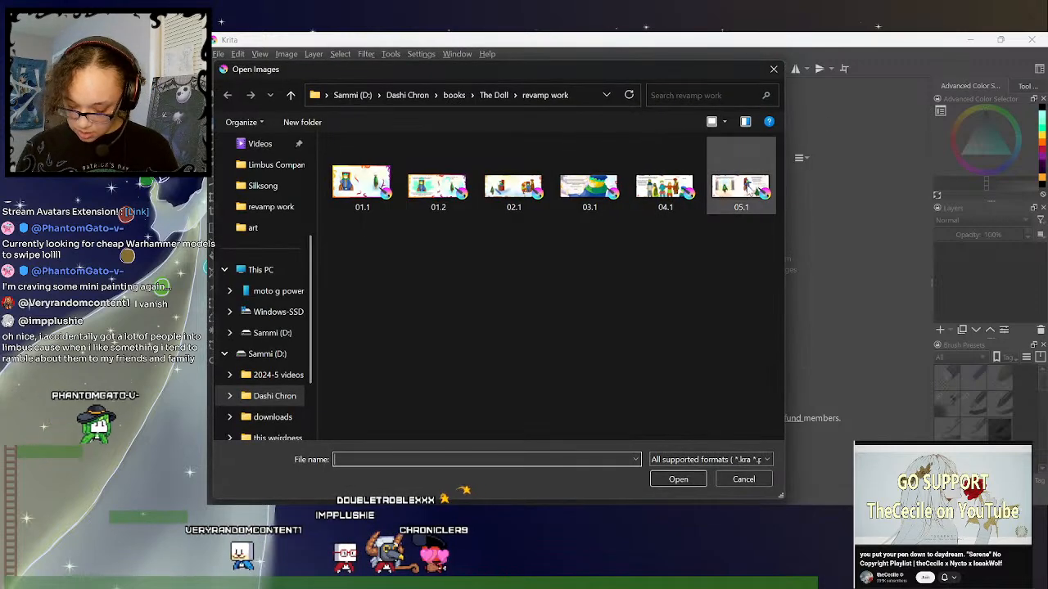
{"action": "left_click", "coordinate": [731, 188]}
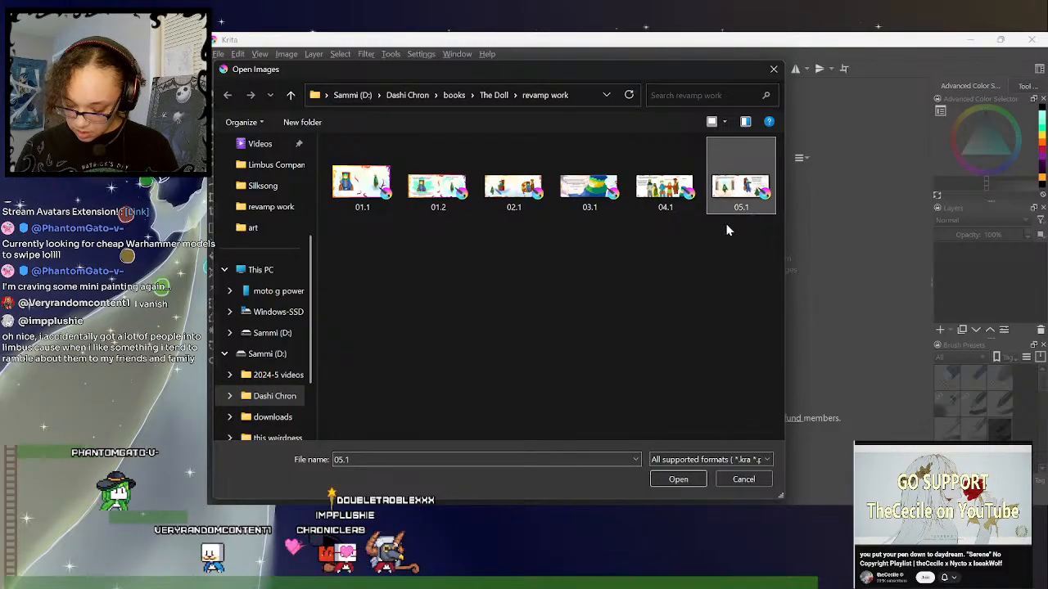
{"action": "left_click", "coordinate": [677, 481]}
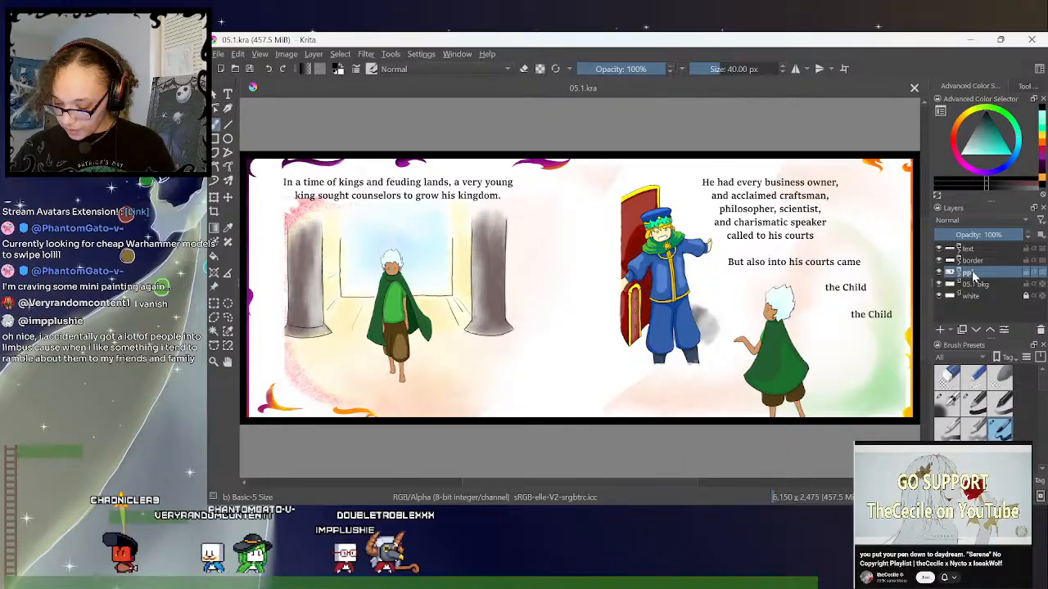
- Save a copy of the 05.1 spread under the name 06.1.kra
{"action": "left_click", "coordinate": [219, 54]}
{"action": "left_click", "coordinate": [255, 122]}
{"action": "left_click", "coordinate": [308, 406]}
{"action": "key", "text": "BackSpace"}
{"action": "type", "text": "6"}
{"action": "left_click", "coordinate": [692, 477]}
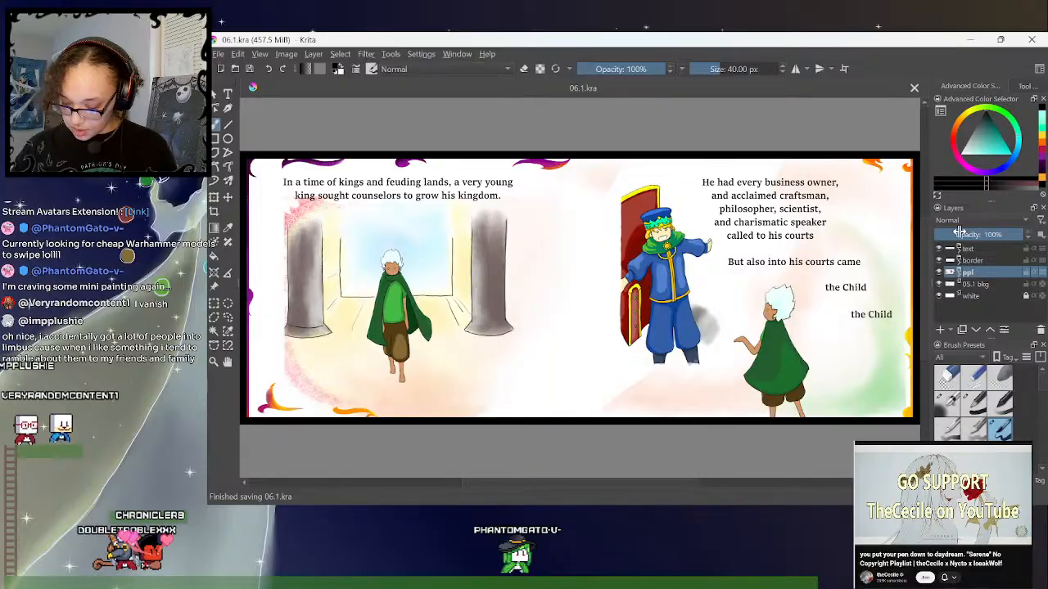
- Expand the border group of 06.1.kra and select the 04.1 border layer
{"action": "key", "text": "2"}
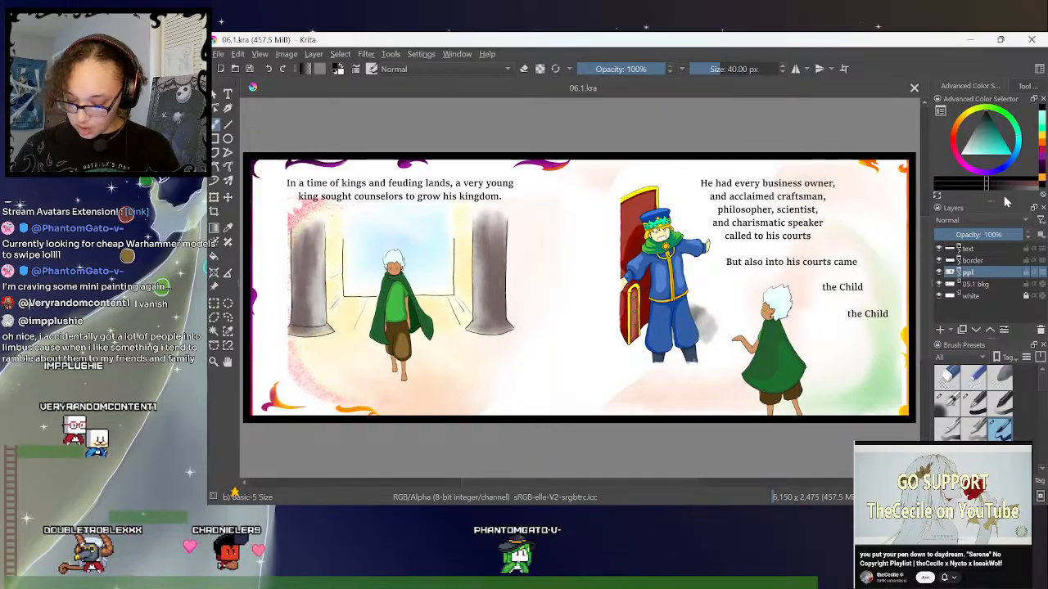
{"action": "key", "text": "minus"}
{"action": "left_click", "coordinate": [959, 260]}
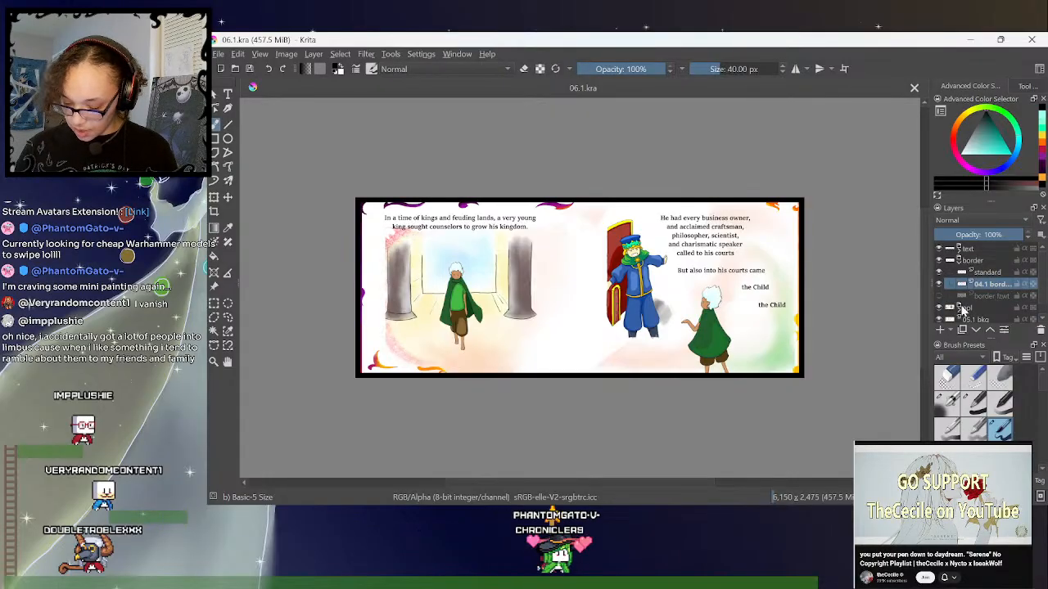
- Open video bkg 6 from folder 6 of The Doll layers, inside The Doll folder of story videos
{"action": "left_click", "coordinate": [233, 54]}
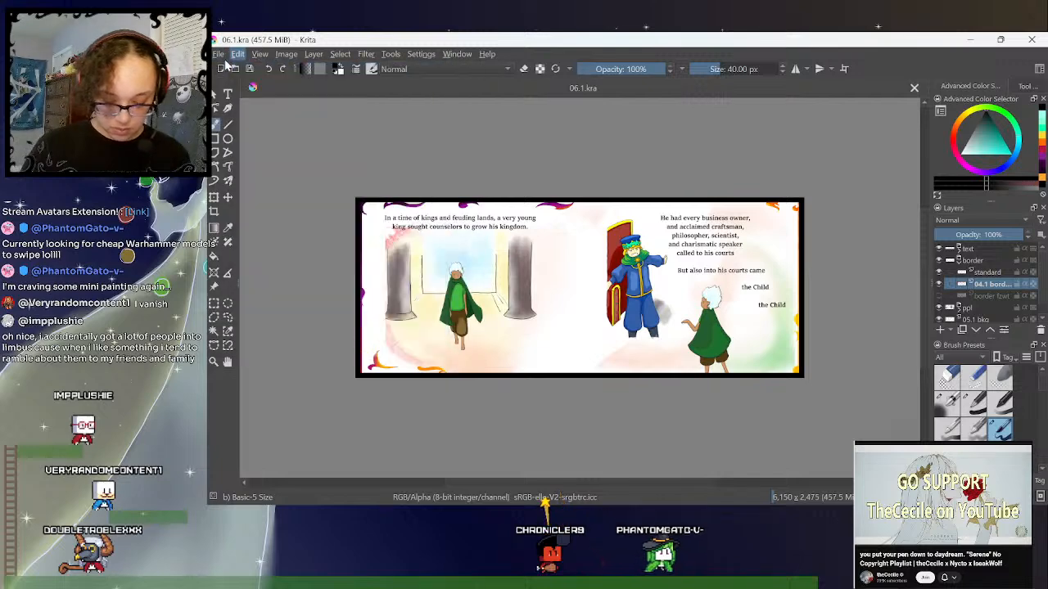
{"action": "left_click", "coordinate": [232, 69]}
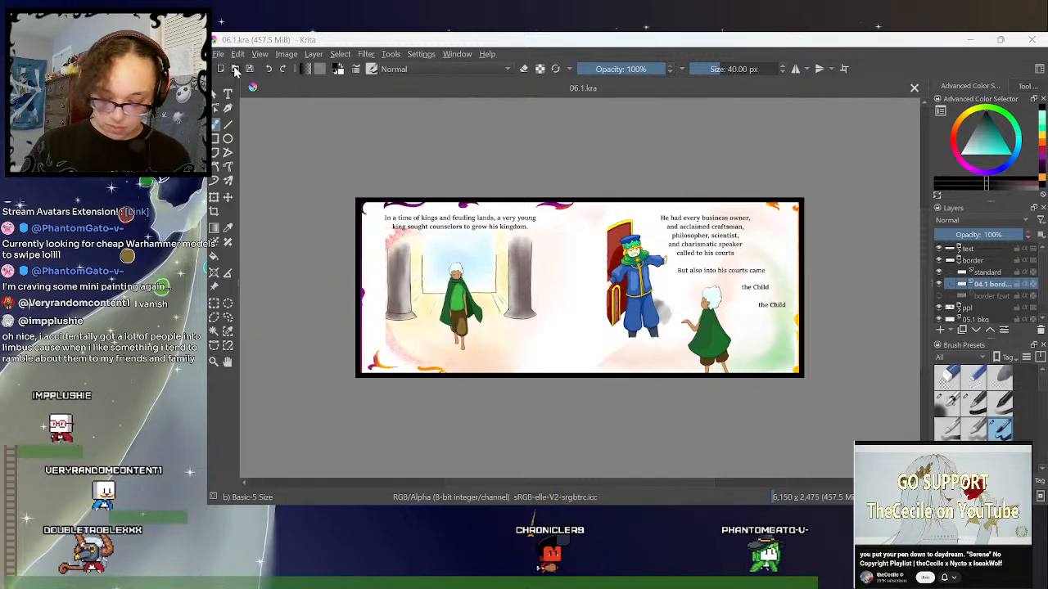
{"action": "left_click", "coordinate": [235, 69]}
{"action": "left_click", "coordinate": [494, 95]}
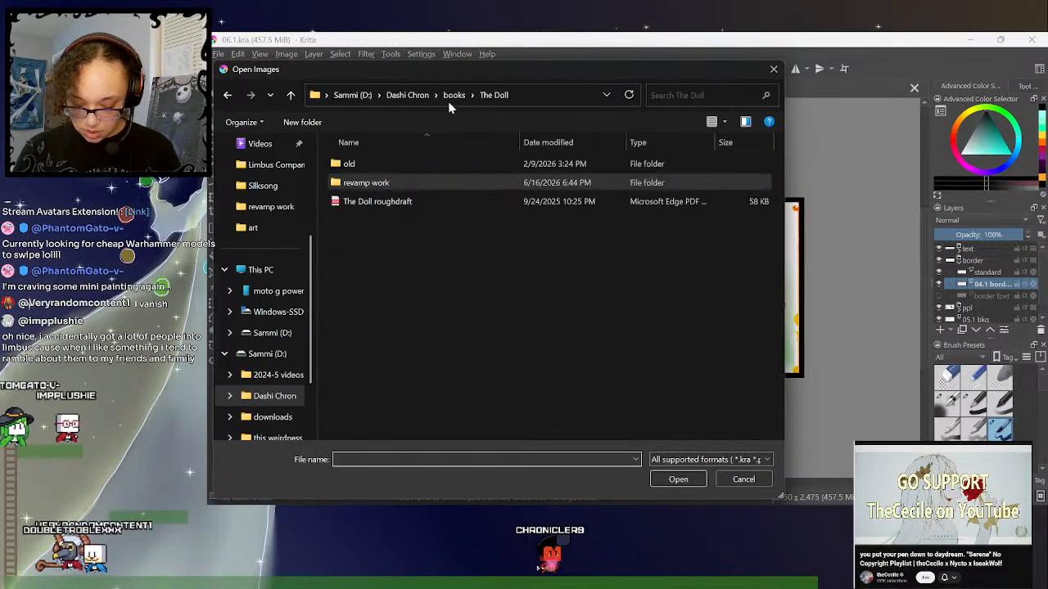
{"action": "left_click", "coordinate": [453, 94]}
{"action": "left_click", "coordinate": [405, 95]}
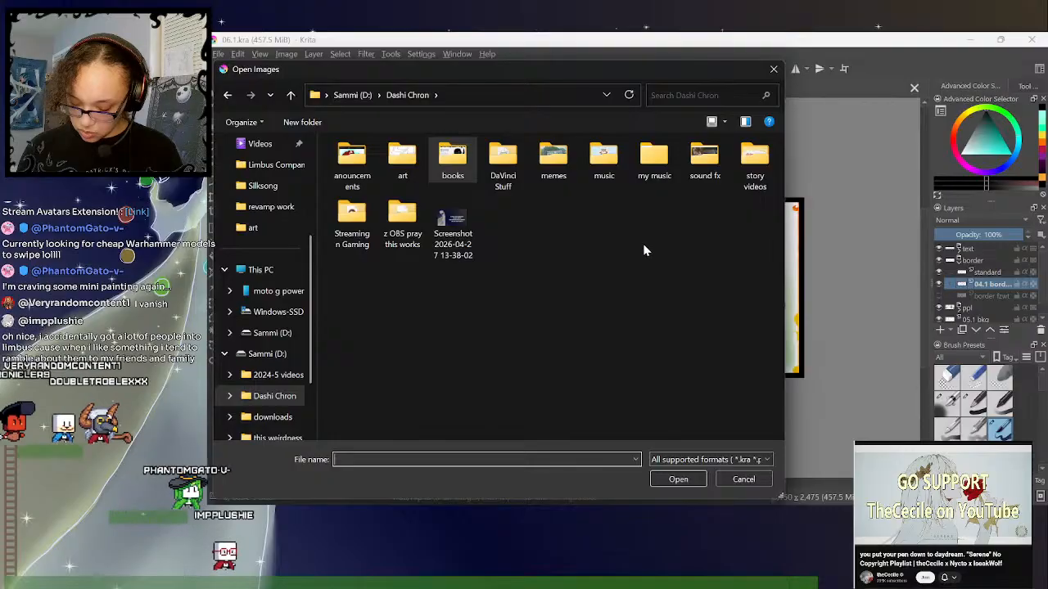
{"action": "double_click", "coordinate": [754, 163]}
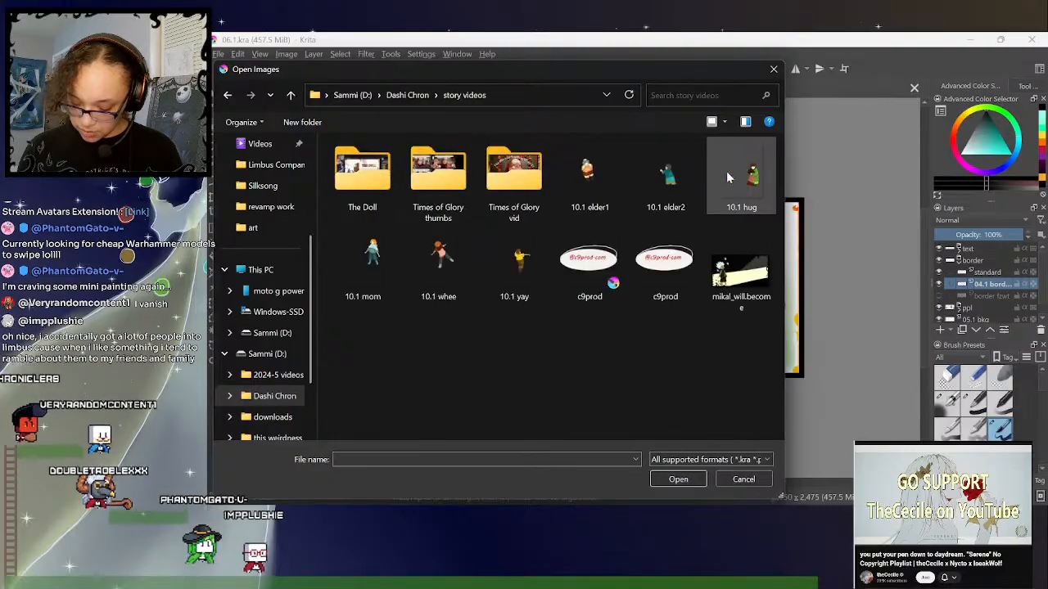
{"action": "double_click", "coordinate": [370, 187]}
{"action": "double_click", "coordinate": [358, 189]}
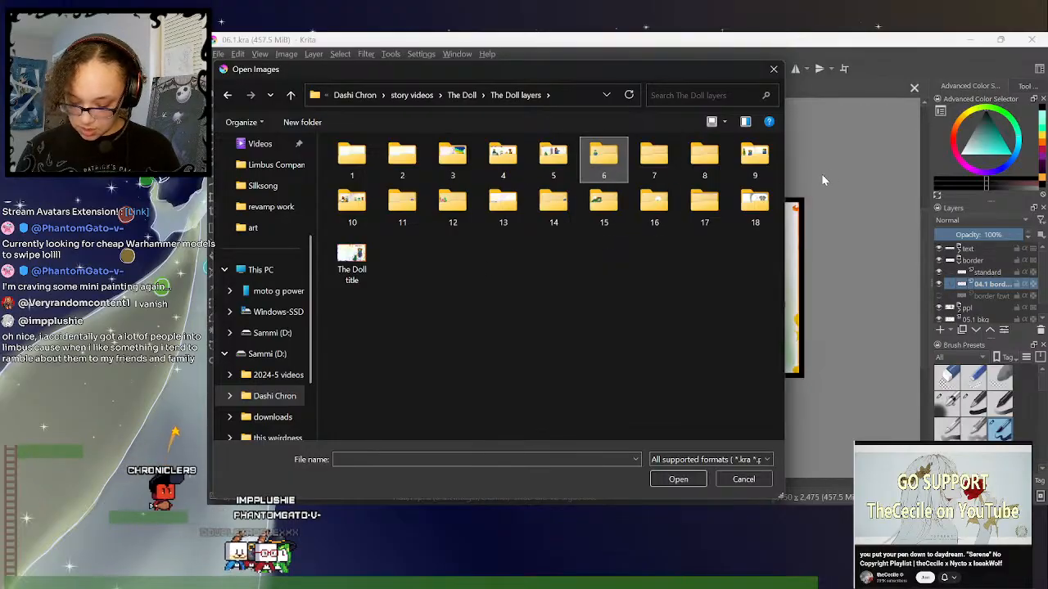
{"action": "double_click", "coordinate": [605, 163]}
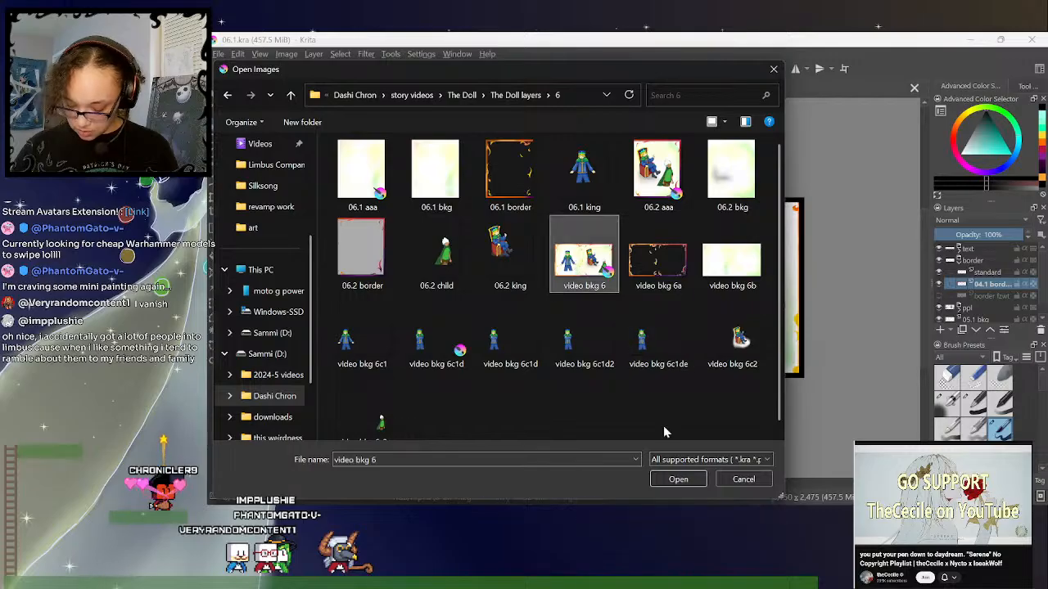
{"action": "left_click", "coordinate": [676, 479]}
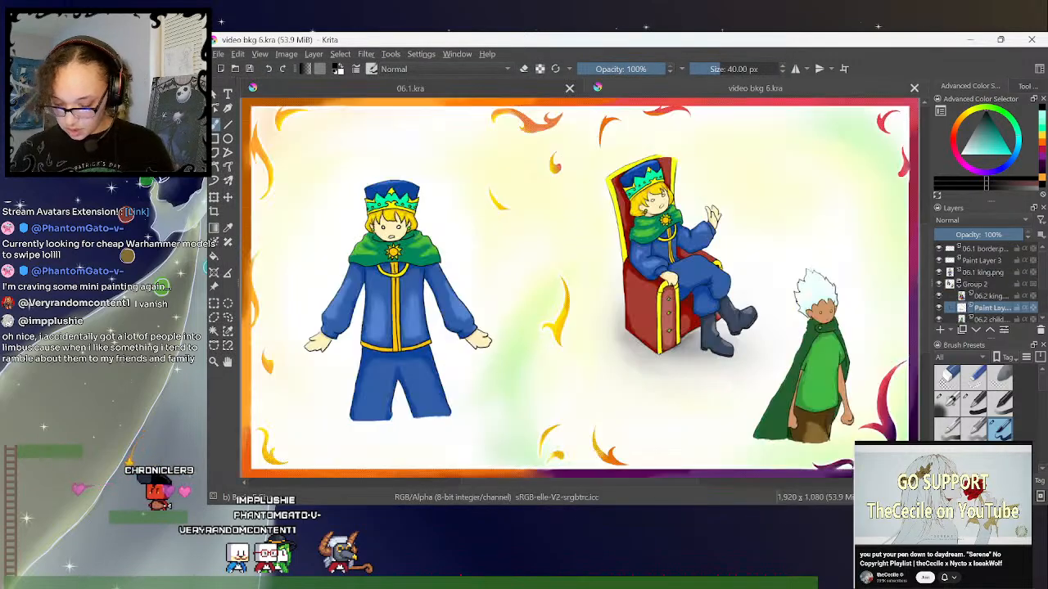
- Paste the 06.1 border layer from video bkg 6 into the border group of 06.1.kra and delete the 04.1 border layer
{"action": "key", "text": "minus"}
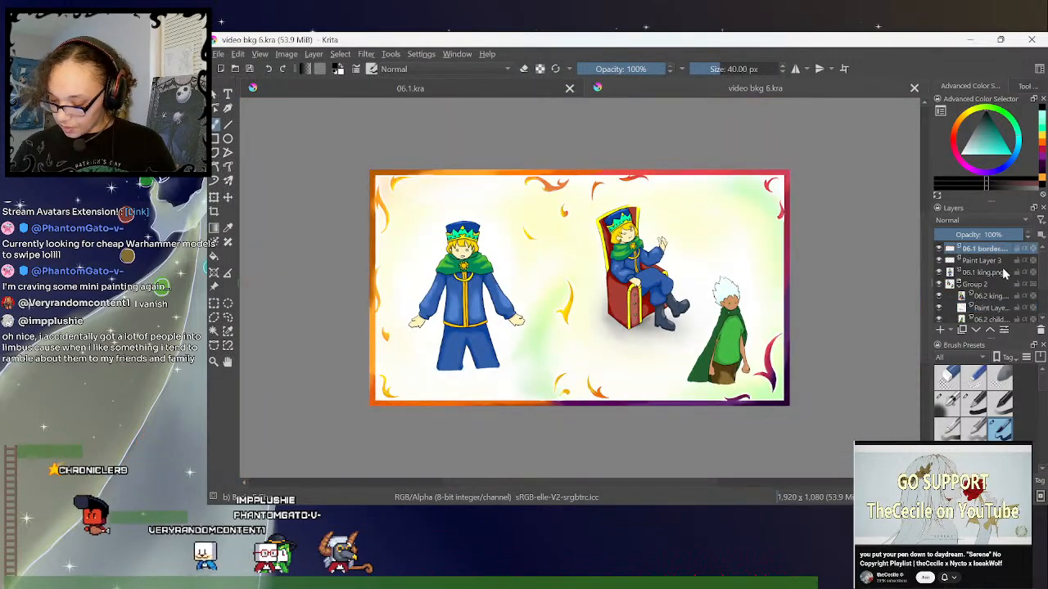
{"action": "left_click", "coordinate": [464, 90]}
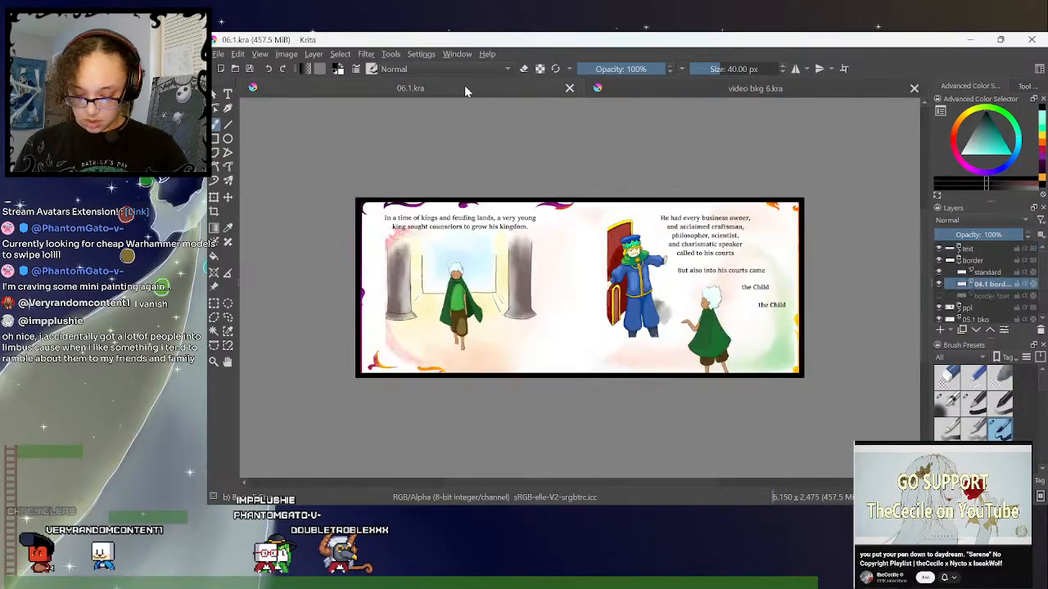
{"action": "key", "text": "ctrl+v"}
{"action": "left_click", "coordinate": [987, 298]}
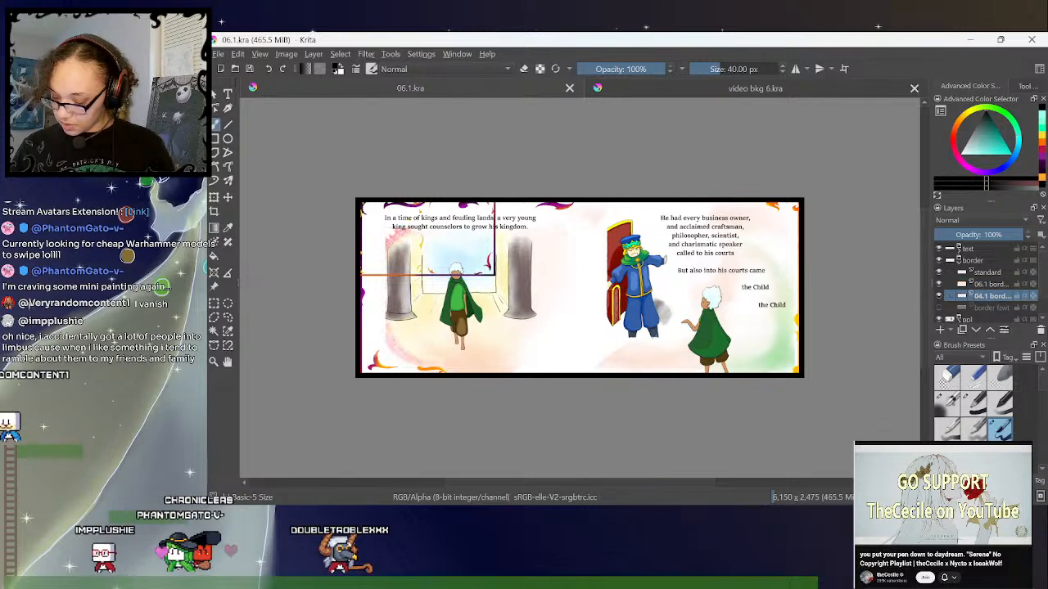
{"action": "left_click", "coordinate": [1041, 330]}
- Stretch the pasted 06.1 border layer to fill the whole two-page spread and save 06.1.kra
{"action": "left_click", "coordinate": [988, 286]}
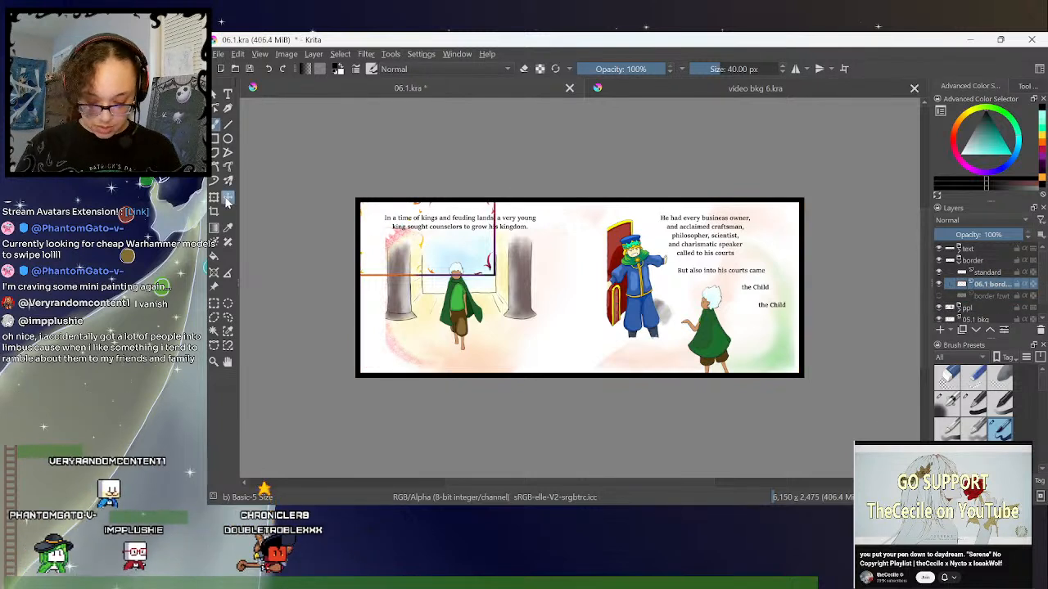
{"action": "key", "text": "ctrl+r"}
{"action": "left_click_drag", "start_coordinate": [494, 278], "coordinate": [810, 366]}
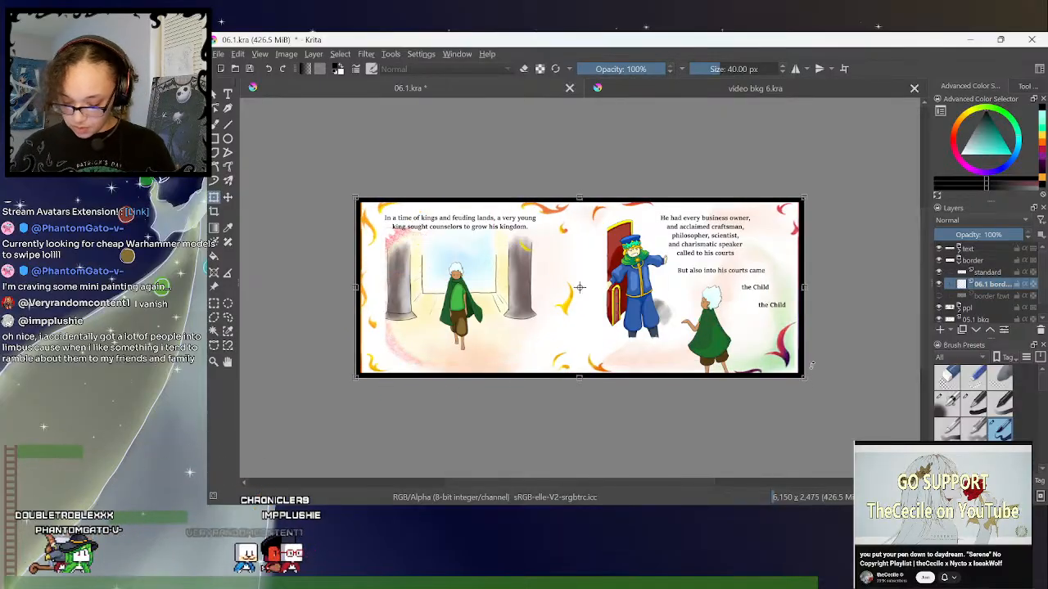
{"action": "left_click", "coordinate": [217, 53]}
{"action": "left_click", "coordinate": [245, 112]}
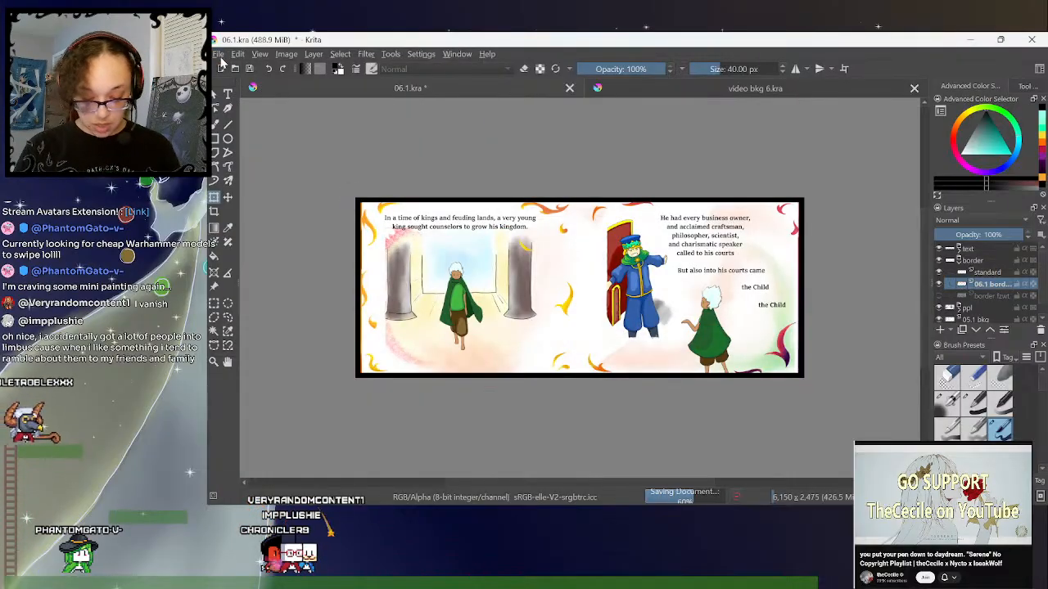
- Open 05.1 from the revamp work folder inside The Doll folder of books
{"action": "left_click", "coordinate": [236, 69]}
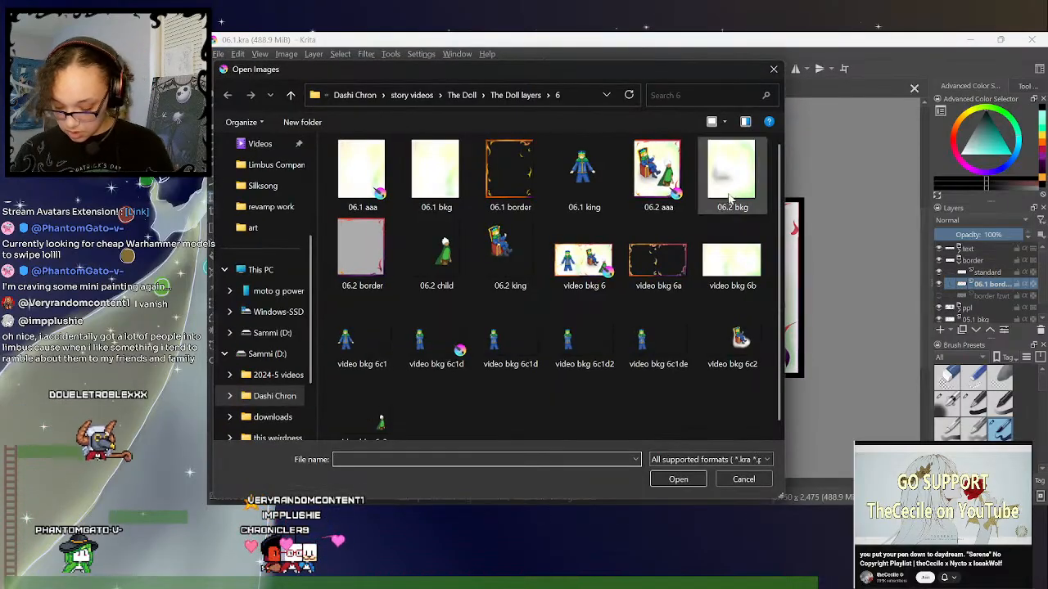
{"action": "left_click", "coordinate": [523, 99]}
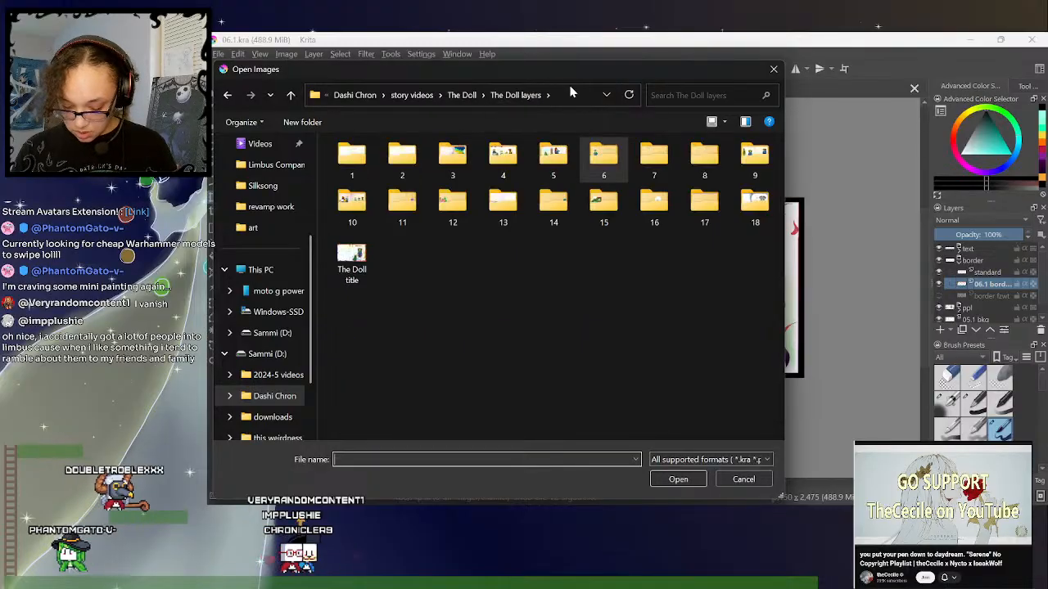
{"action": "left_click", "coordinate": [614, 160]}
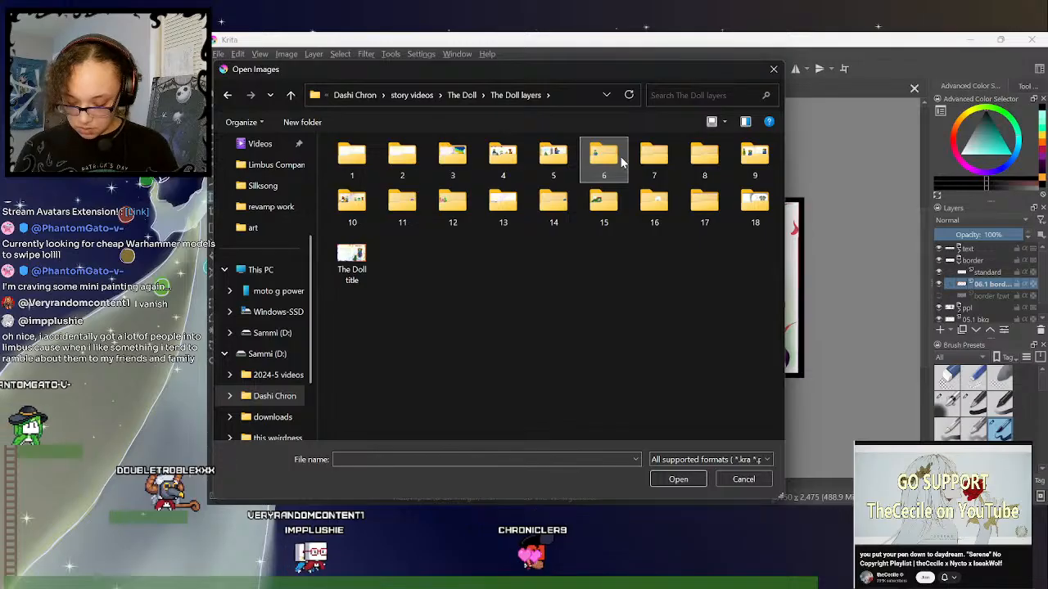
{"action": "left_click", "coordinate": [397, 95]}
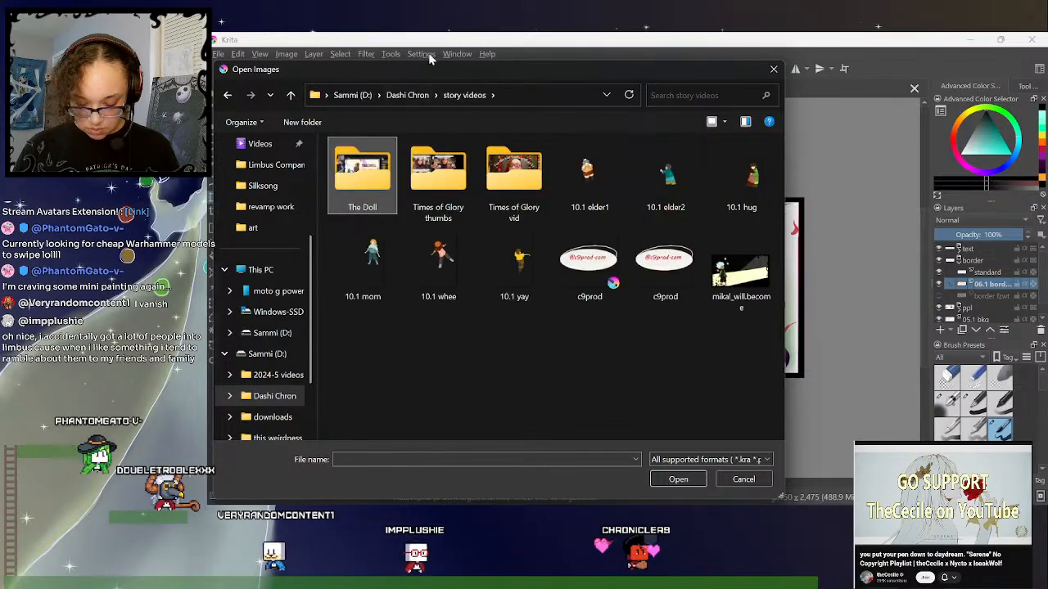
{"action": "left_click", "coordinate": [406, 95]}
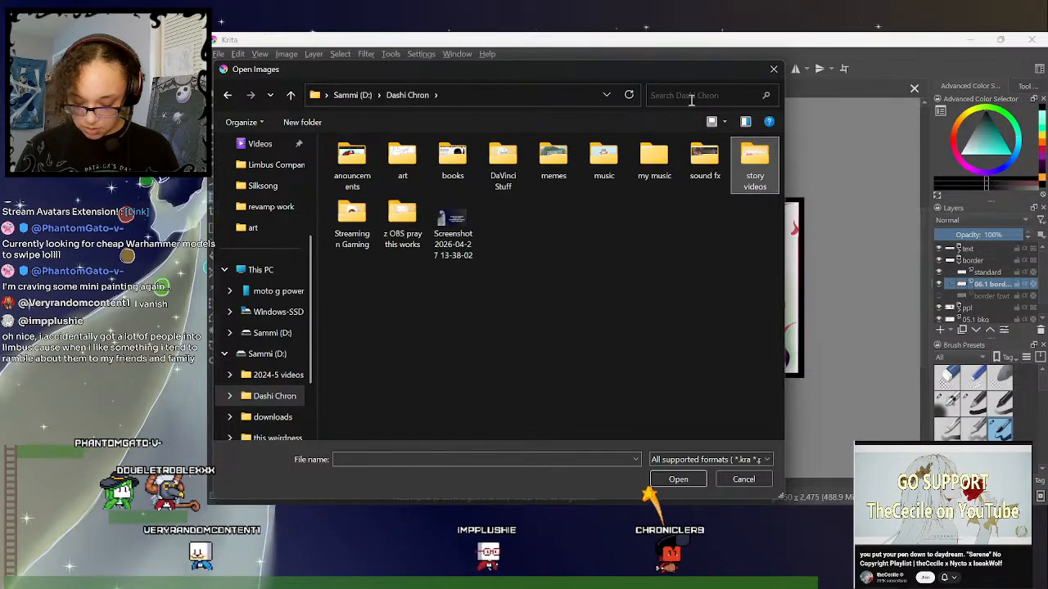
{"action": "double_click", "coordinate": [449, 164]}
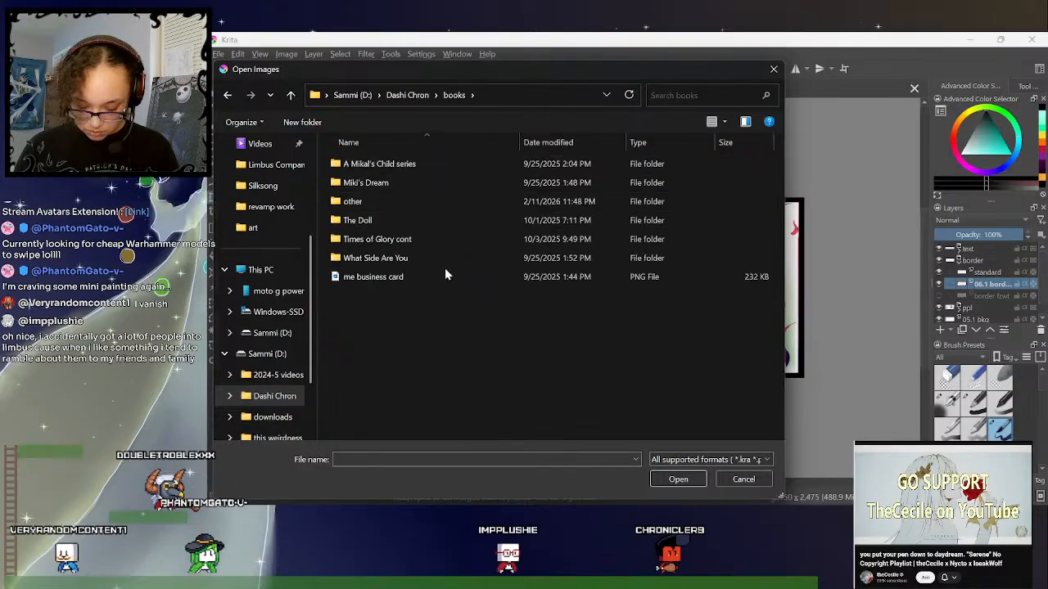
{"action": "double_click", "coordinate": [430, 220]}
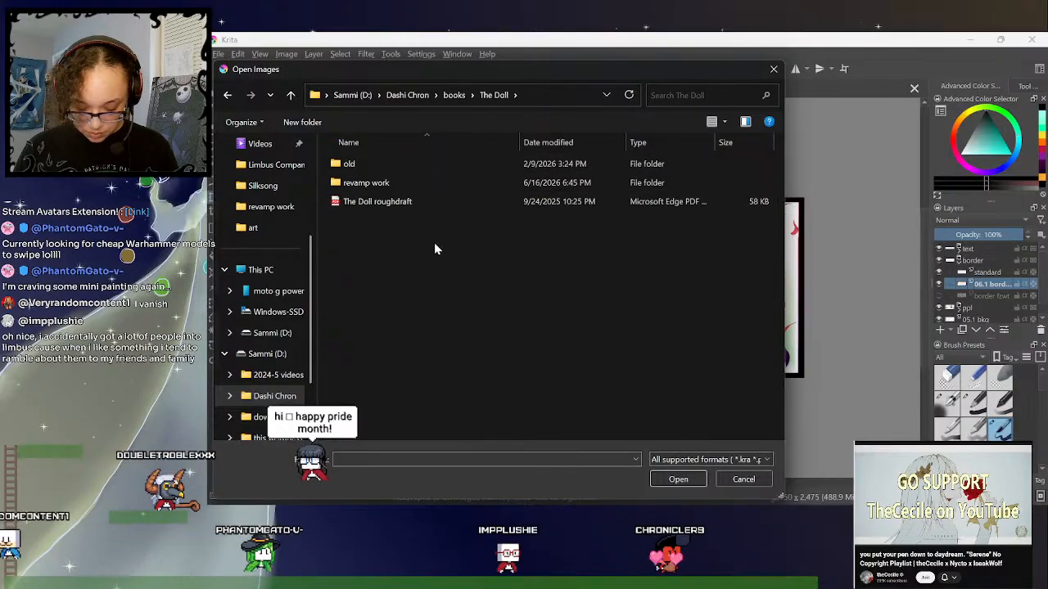
{"action": "double_click", "coordinate": [416, 183]}
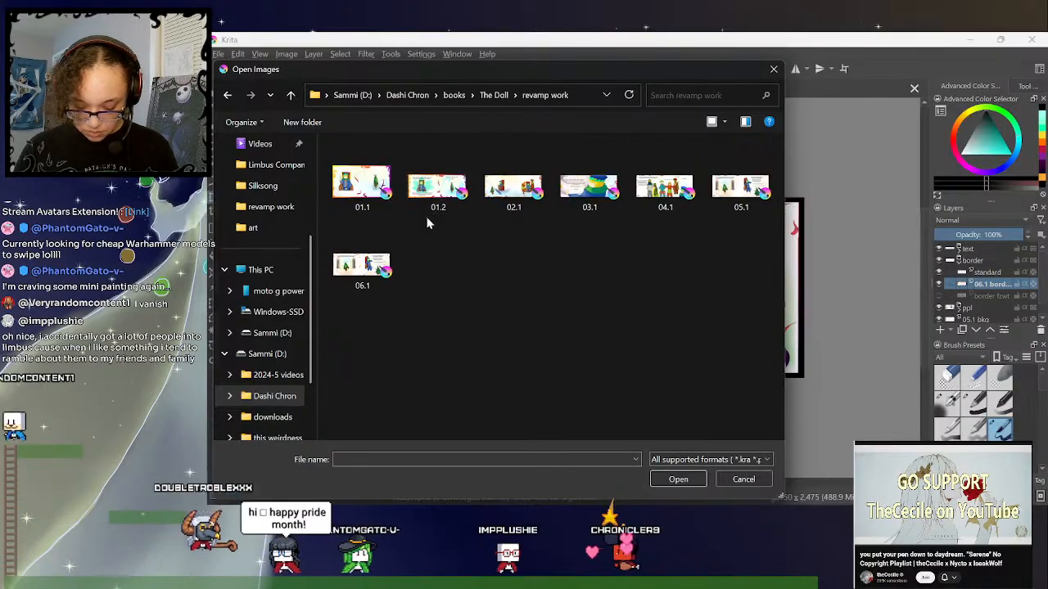
{"action": "left_click", "coordinate": [741, 196]}
{"action": "double_click", "coordinate": [740, 192]}
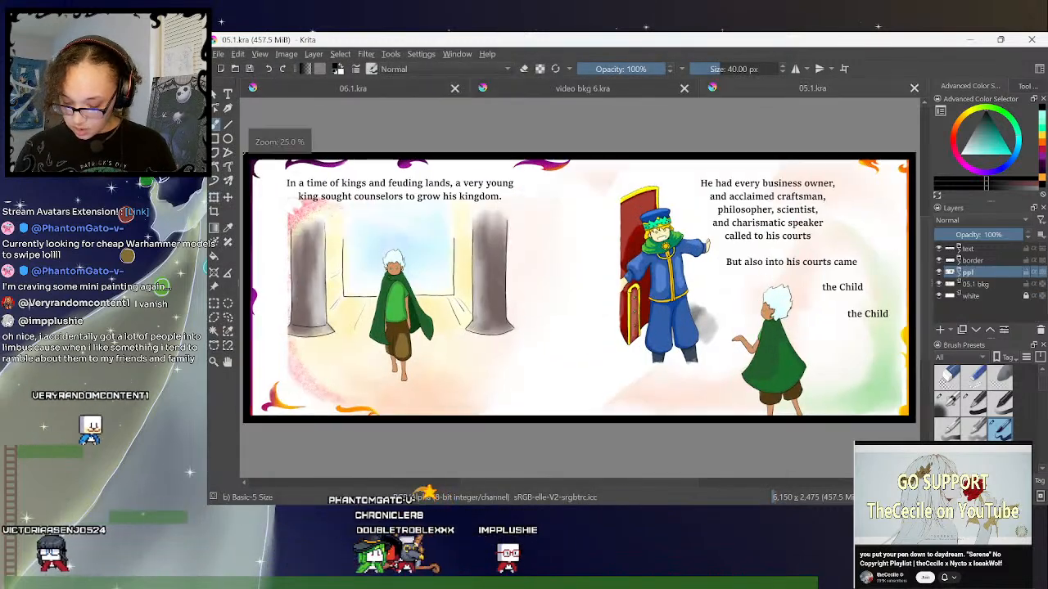
{"action": "key", "text": "ctrl+minus"}
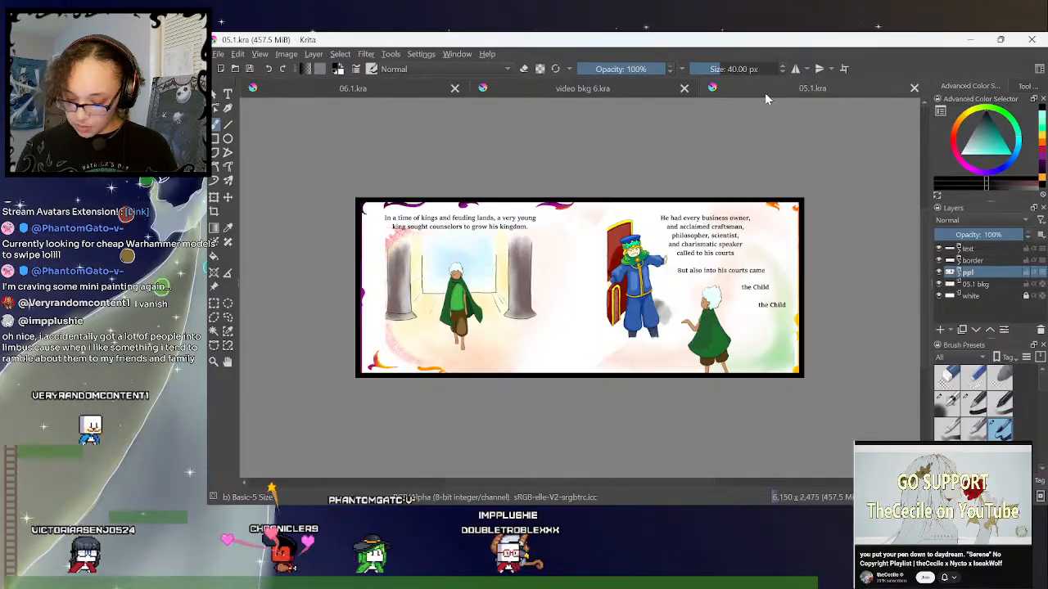
- Open video bkg 5a from folder 5 of The Doll layers, inside The Doll folder of story videos
{"action": "left_click", "coordinate": [236, 70]}
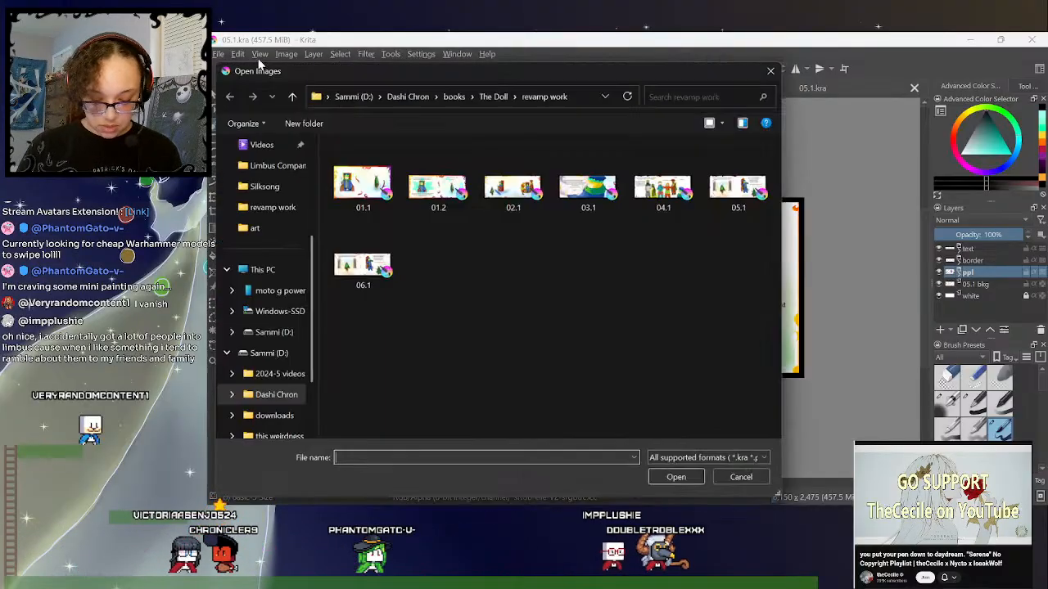
{"action": "left_click", "coordinate": [453, 95]}
{"action": "left_click", "coordinate": [403, 95]}
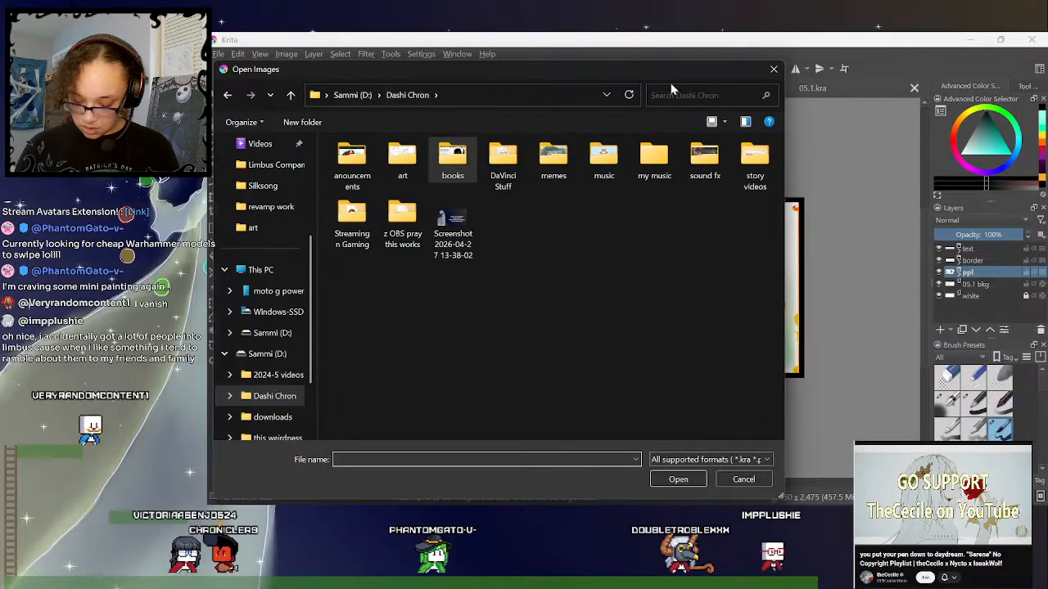
{"action": "double_click", "coordinate": [752, 164]}
{"action": "double_click", "coordinate": [370, 187]}
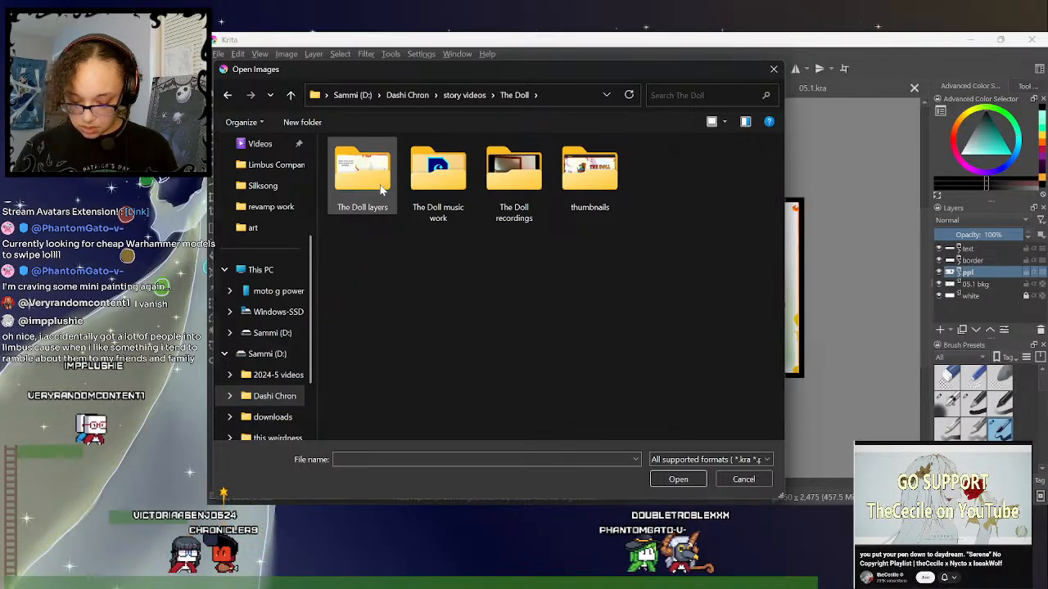
{"action": "double_click", "coordinate": [378, 167]}
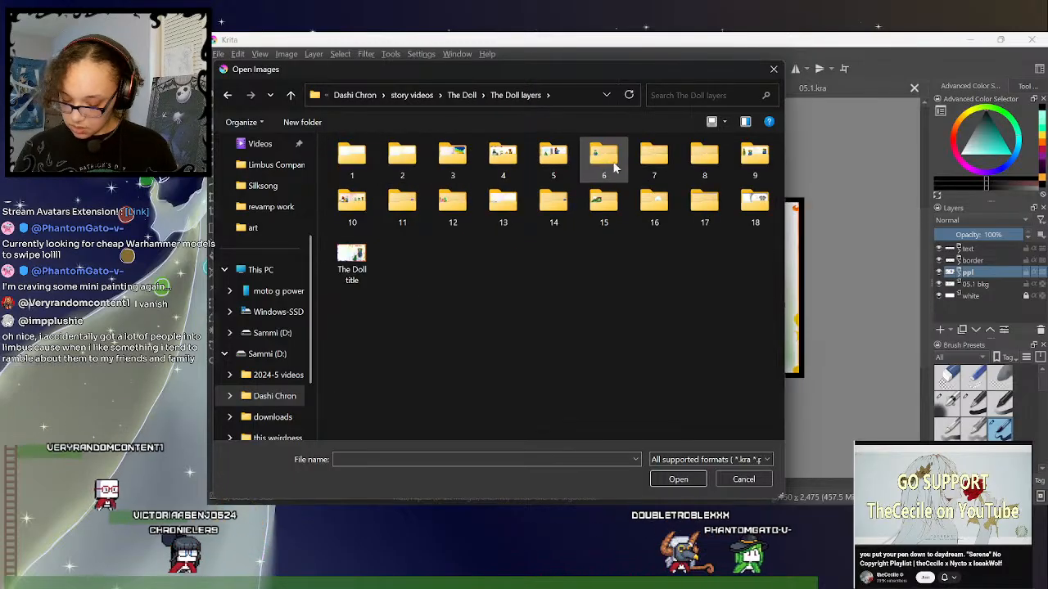
{"action": "double_click", "coordinate": [553, 155]}
{"action": "left_click", "coordinate": [667, 270]}
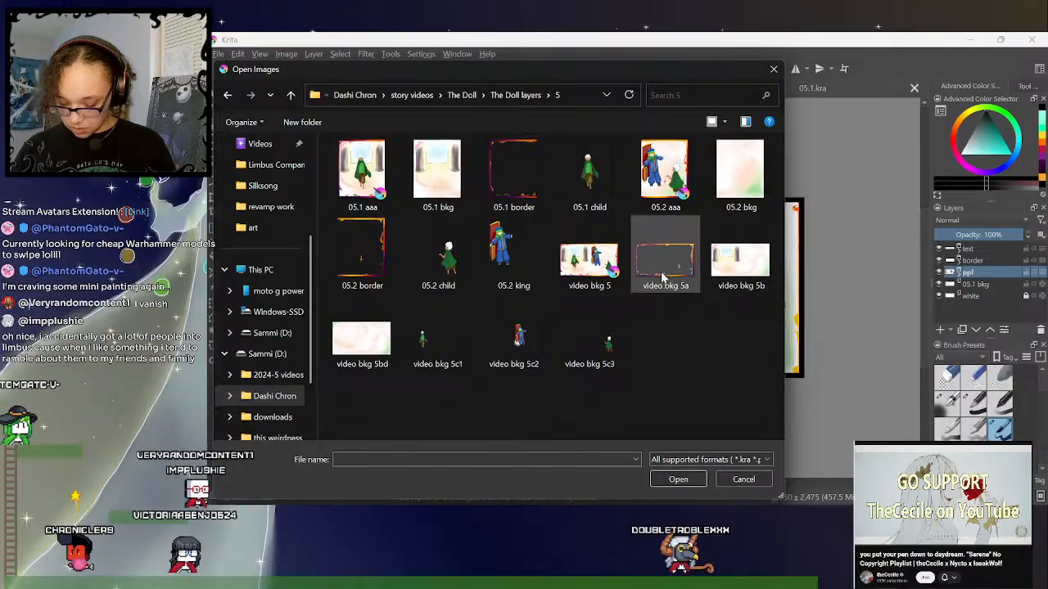
{"action": "double_click", "coordinate": [669, 276]}
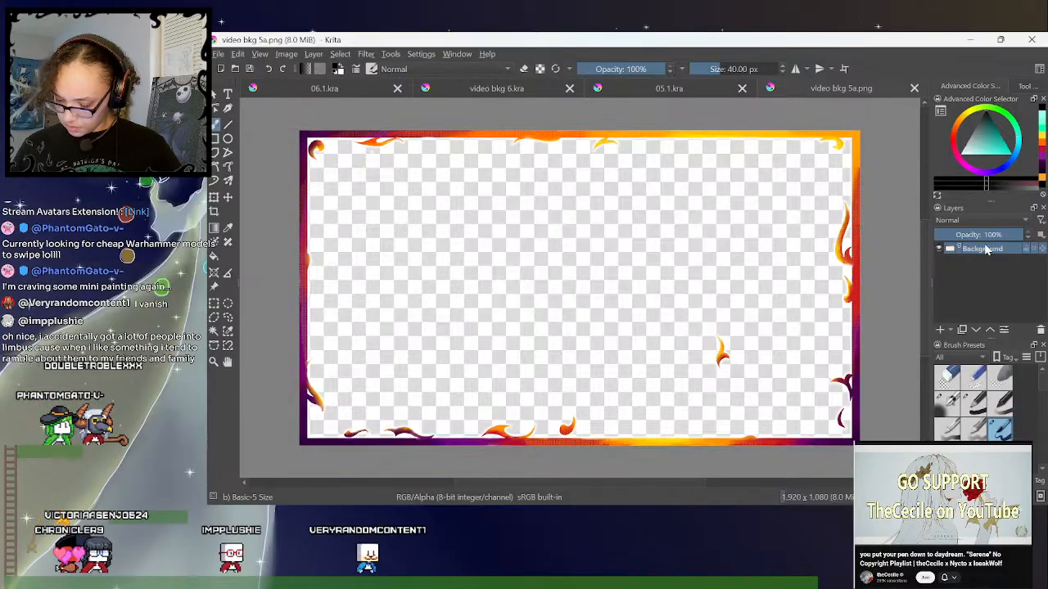
- Copy the video bkg 5a border layer into the border group of 05.1.kra and delete the 04.1 border layer there
{"action": "left_click", "coordinate": [939, 247]}
{"action": "left_click", "coordinate": [940, 247]}
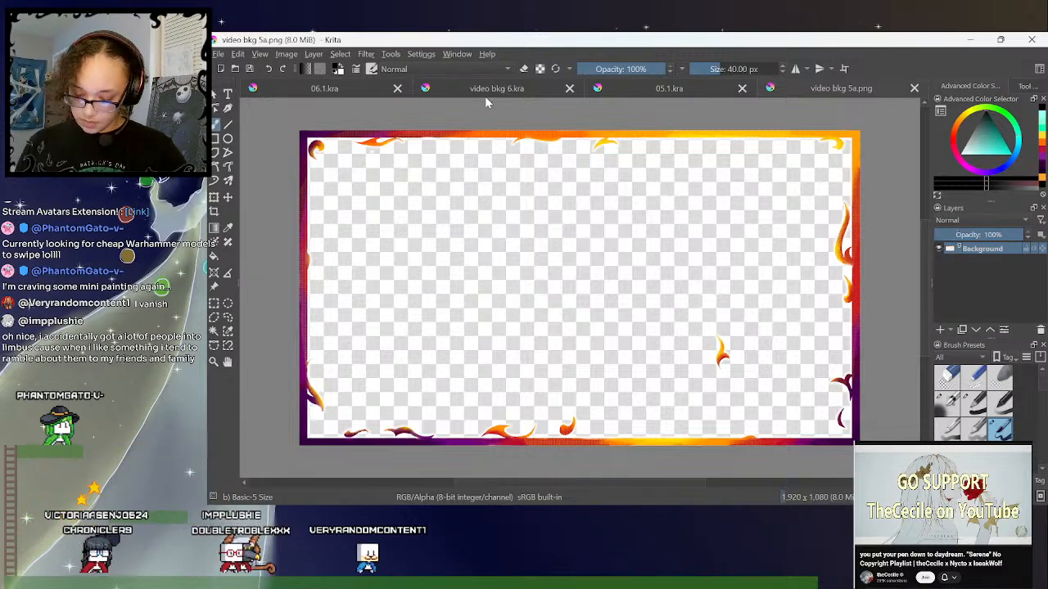
{"action": "left_click", "coordinate": [561, 88]}
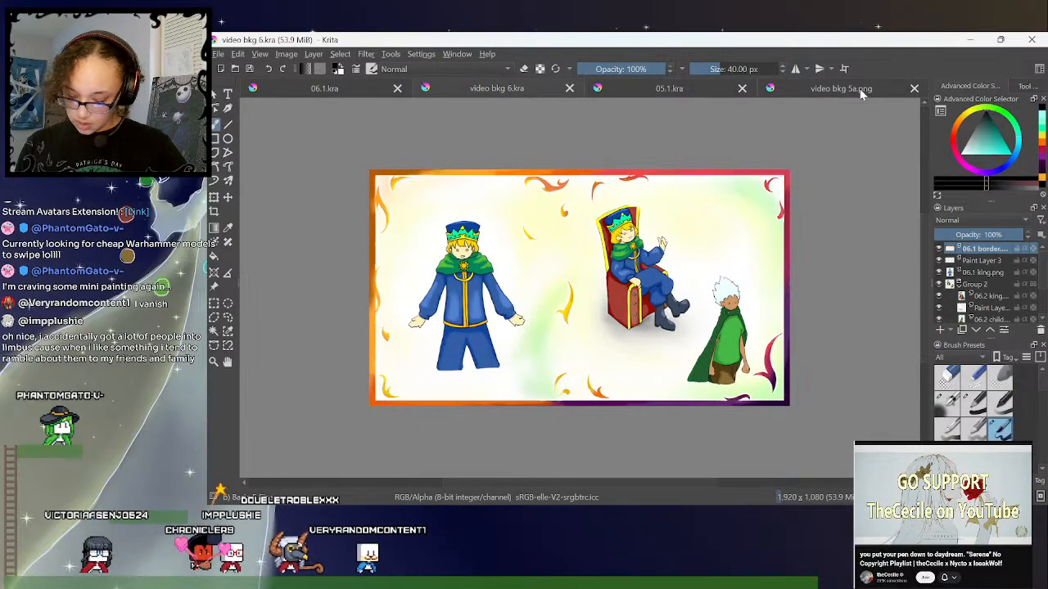
{"action": "left_click", "coordinate": [710, 91]}
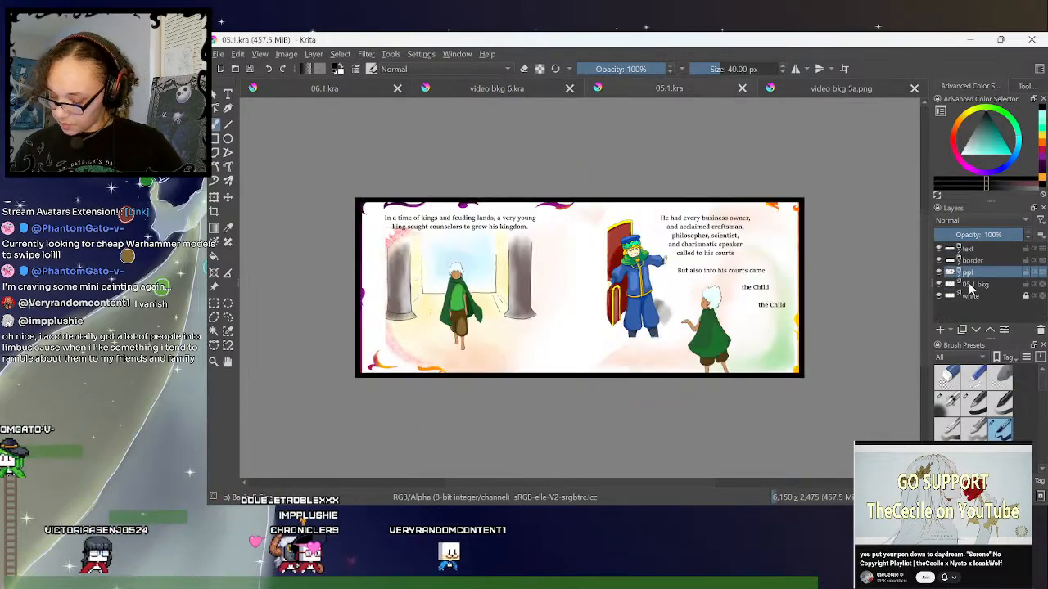
{"action": "left_click", "coordinate": [972, 286]}
{"action": "left_click", "coordinate": [959, 260]}
{"action": "left_click", "coordinate": [988, 273]}
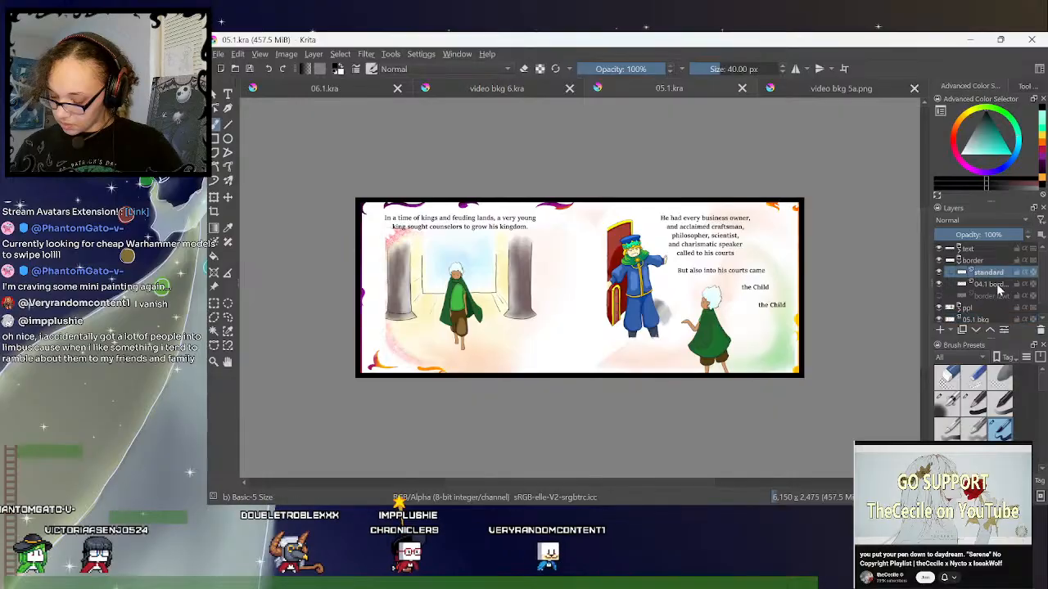
{"action": "left_click", "coordinate": [994, 286]}
{"action": "key", "text": "ctrl+v"}
{"action": "left_click", "coordinate": [993, 295]}
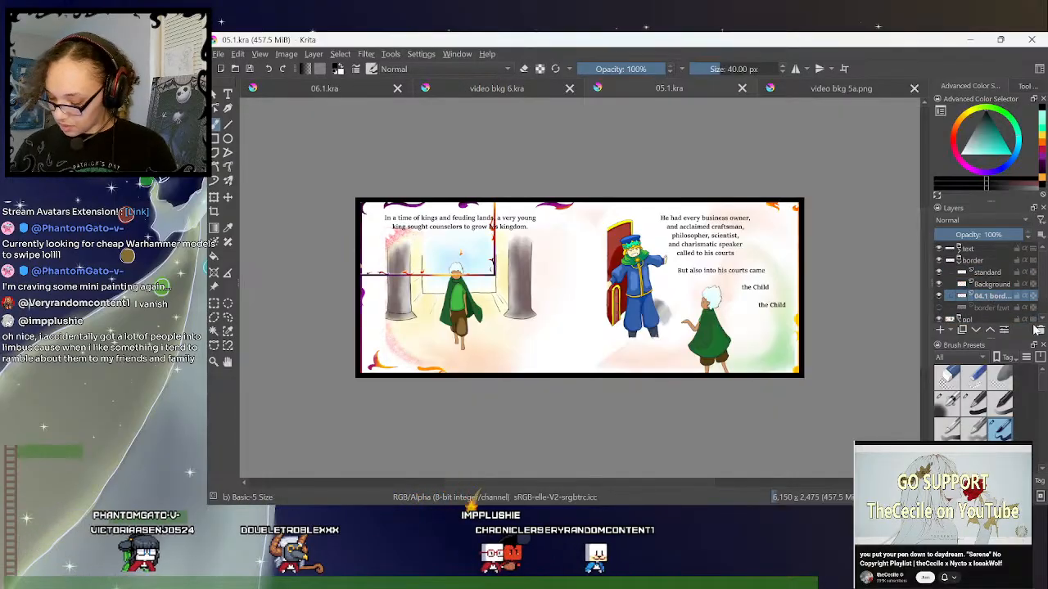
{"action": "left_click", "coordinate": [1040, 330]}
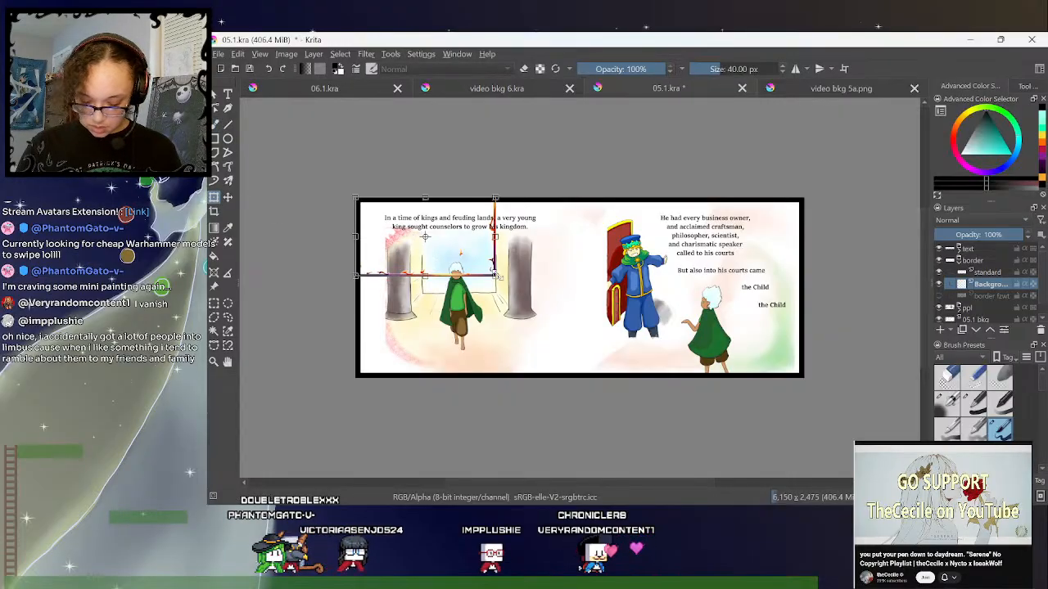
- Stretch the pasted flame border to fill the whole 05.1 spread and save the file with the border group collapsed
{"action": "left_click_drag", "start_coordinate": [600, 322], "coordinate": [804, 374]}
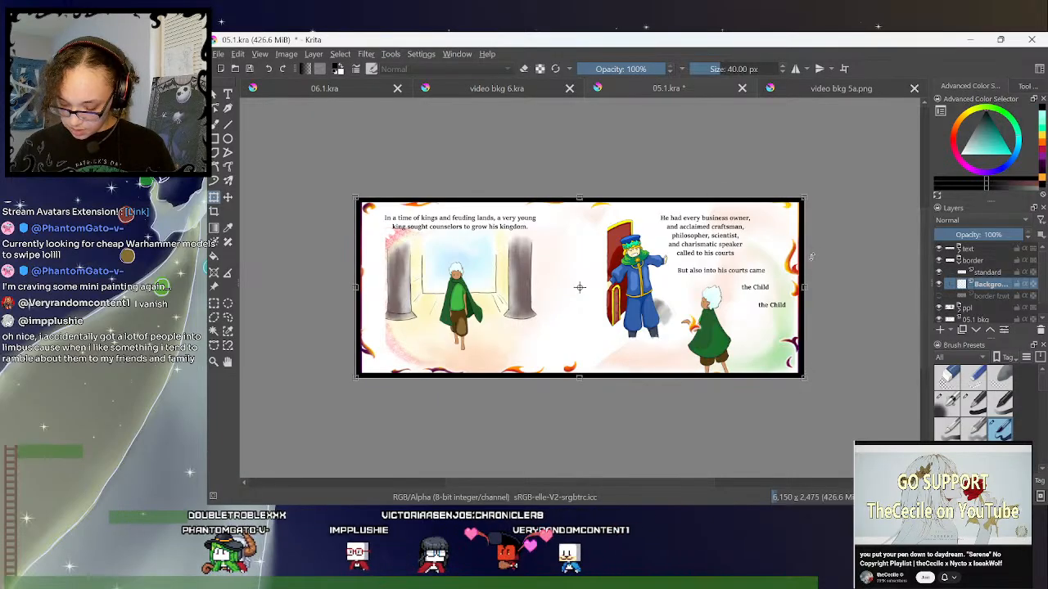
{"action": "left_click", "coordinate": [228, 318]}
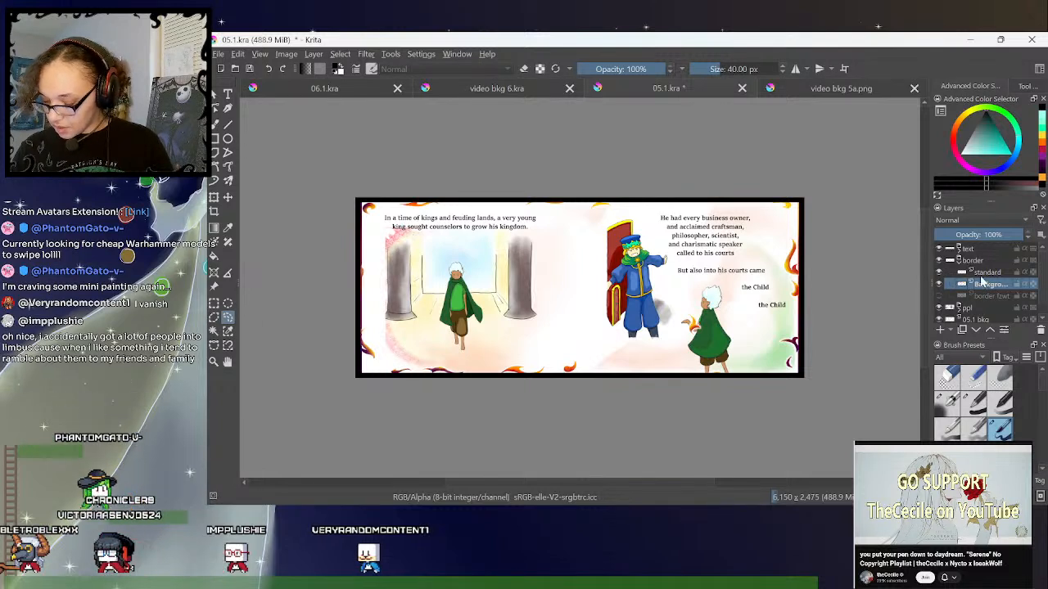
{"action": "left_click", "coordinate": [959, 262]}
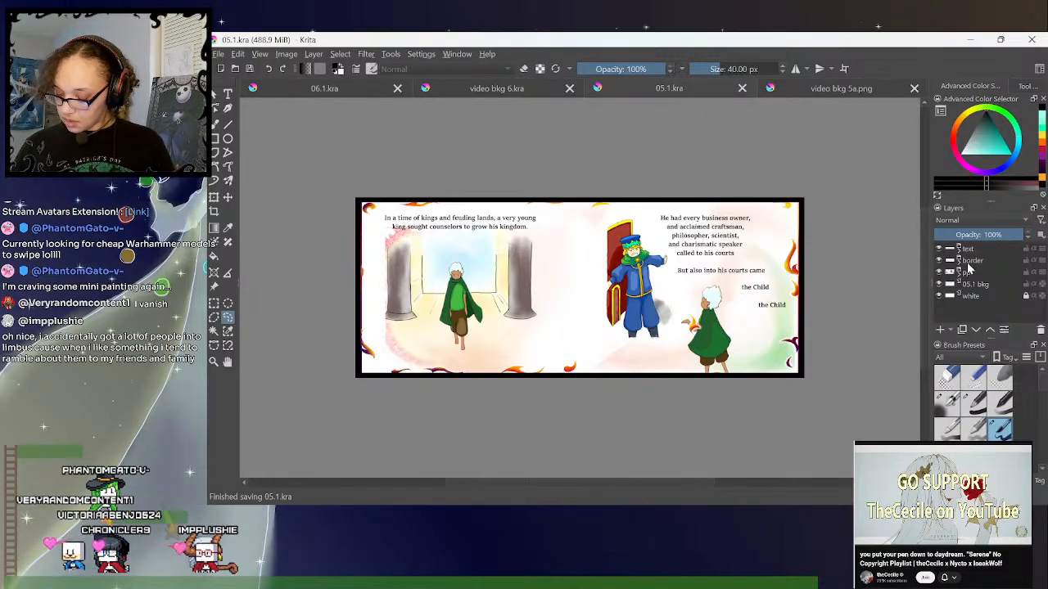
- Close 05.1.kra and video bkg 5a.png, and return to video bkg 6.kra
{"action": "left_click", "coordinate": [741, 88]}
{"action": "left_click", "coordinate": [758, 89]}
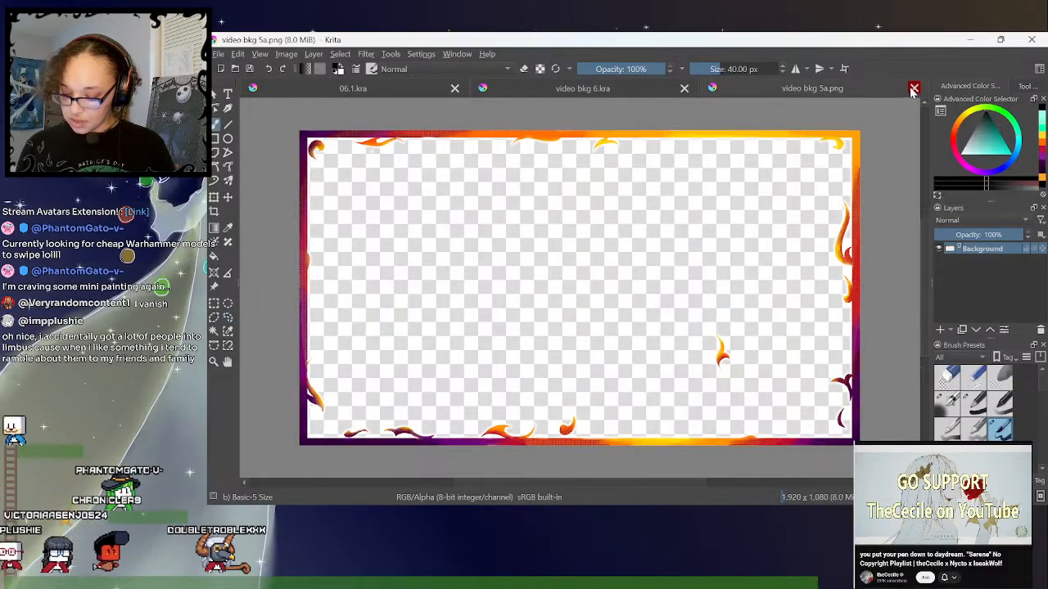
{"action": "left_click", "coordinate": [914, 88]}
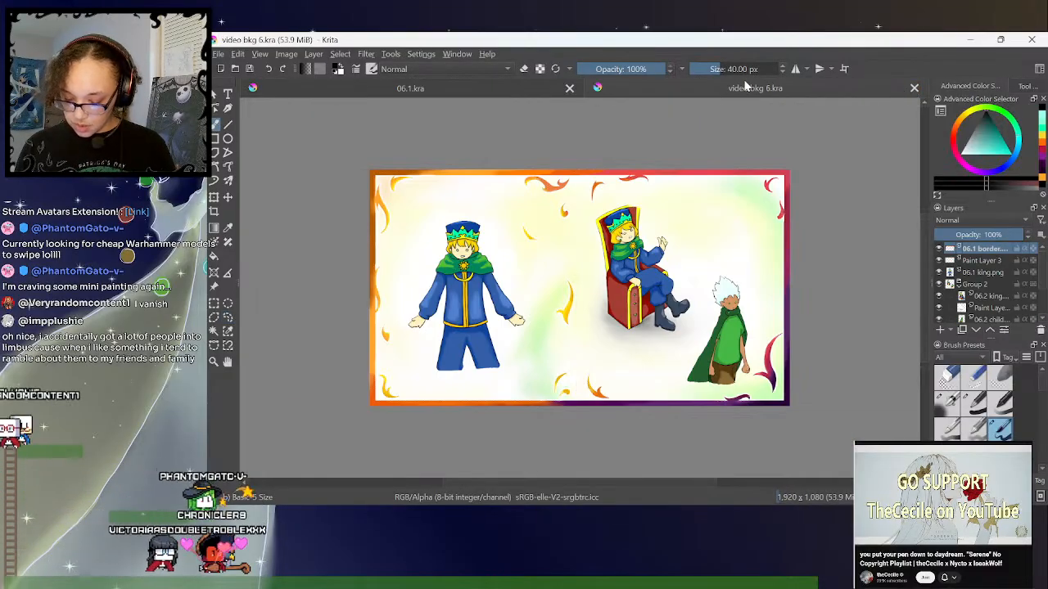
{"action": "left_click", "coordinate": [528, 87]}
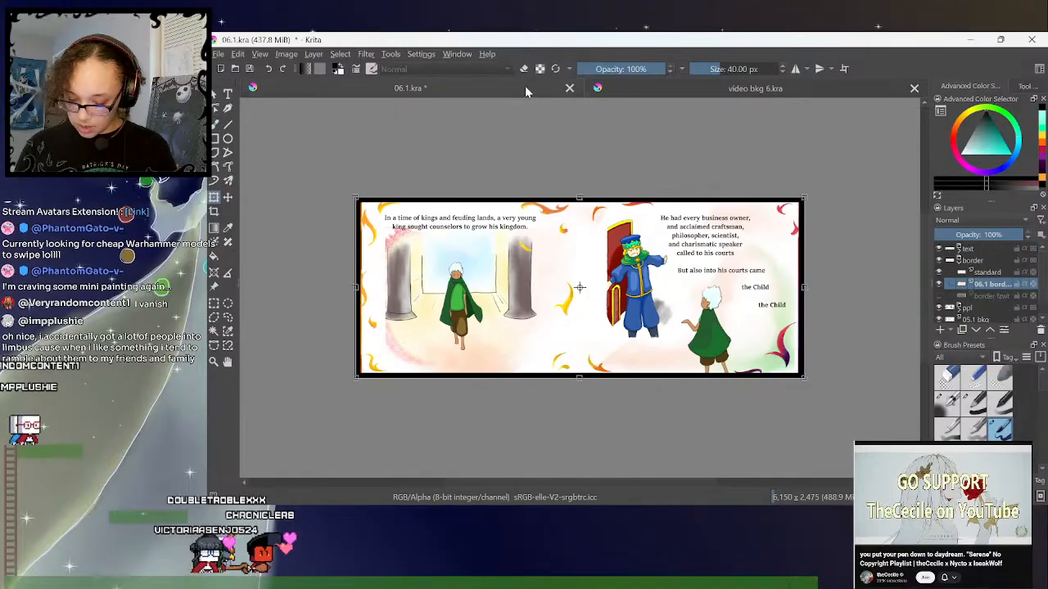
{"action": "left_click", "coordinate": [687, 88]}
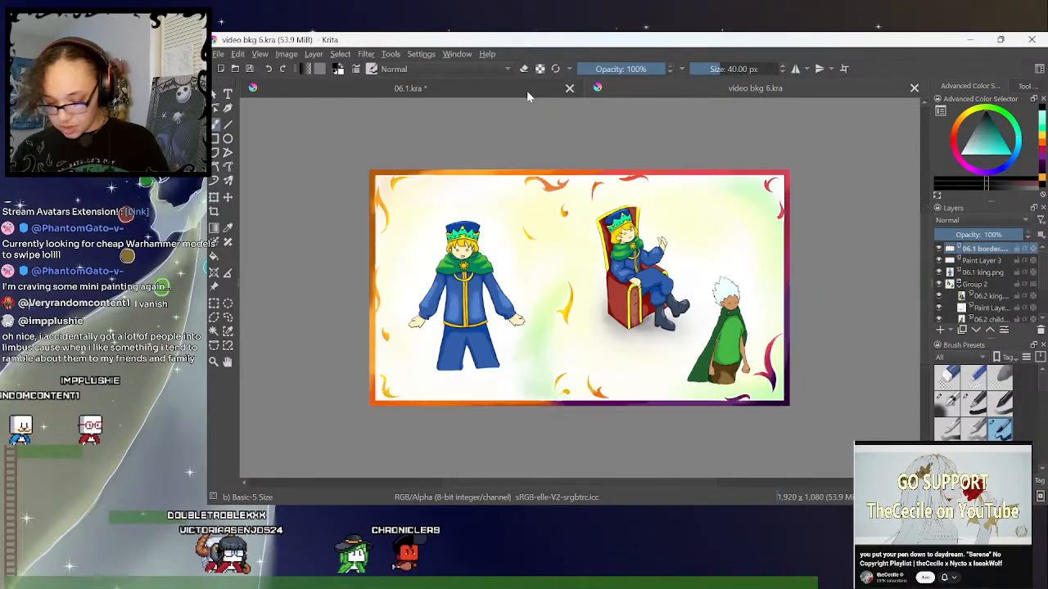
- Return from video bkg 6.kra to 06.1.kra and collapse its border group
{"action": "left_click", "coordinate": [528, 90]}
{"action": "left_click", "coordinate": [726, 88]}
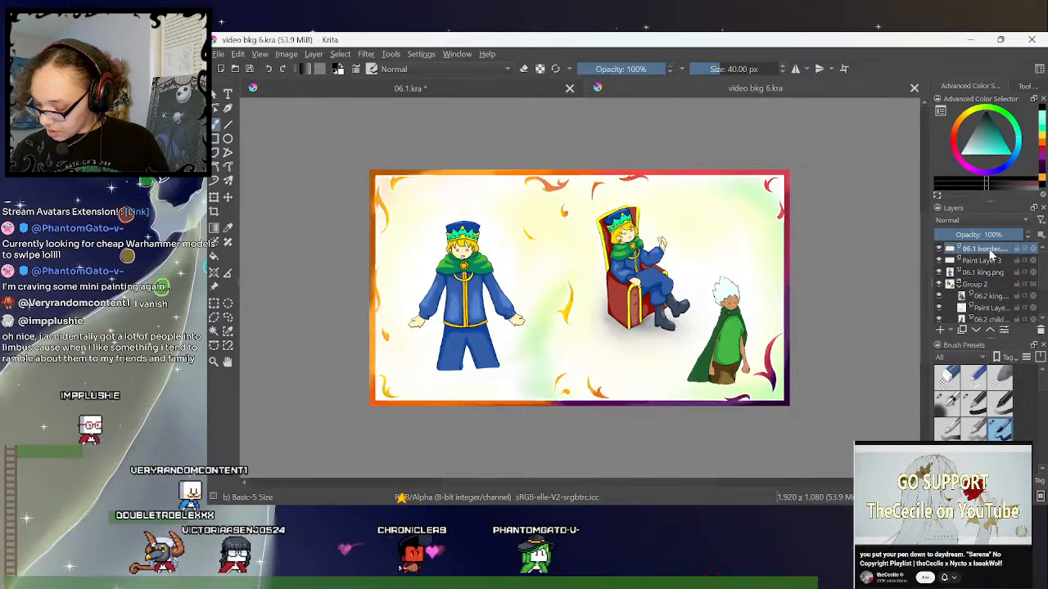
{"action": "mouse_move", "coordinate": [993, 249]}
{"action": "left_mouse_down"}
{"action": "mouse_move", "coordinate": [994, 307]}
{"action": "mouse_move", "coordinate": [993, 251]}
{"action": "left_mouse_up"}
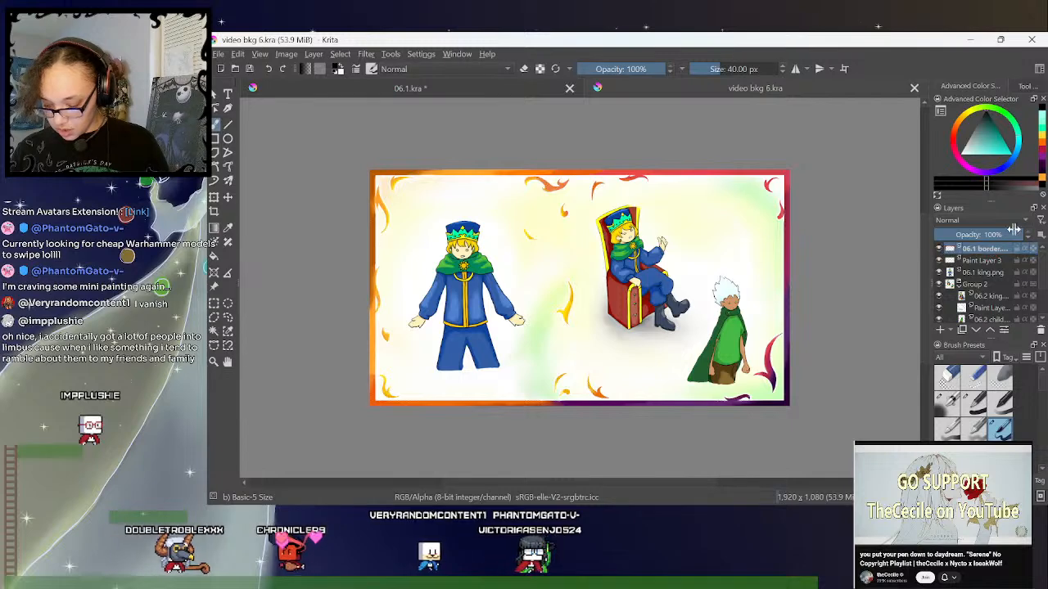
{"action": "left_click", "coordinate": [528, 92]}
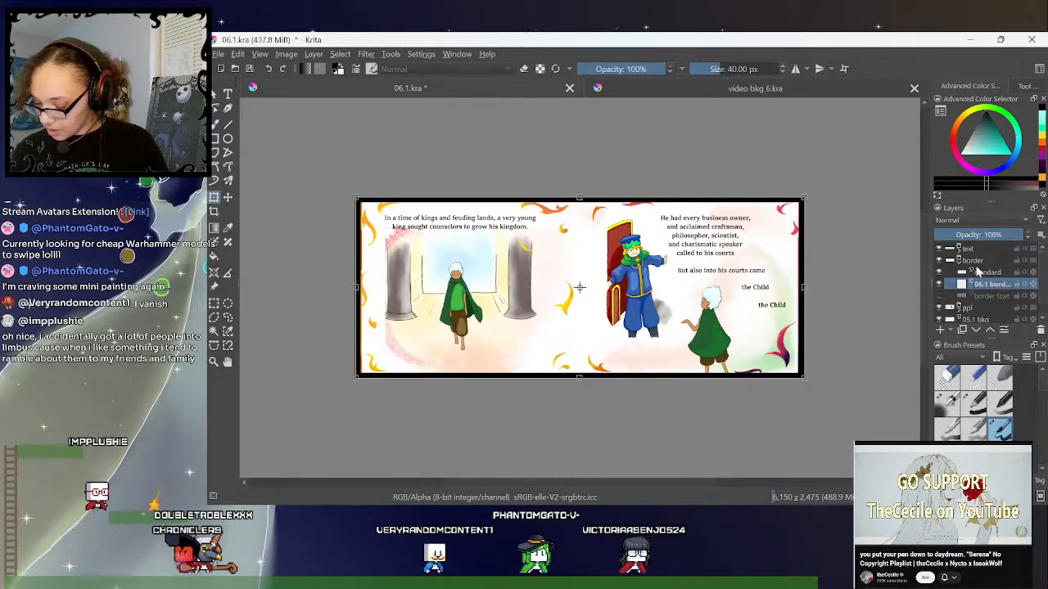
{"action": "left_click", "coordinate": [960, 260]}
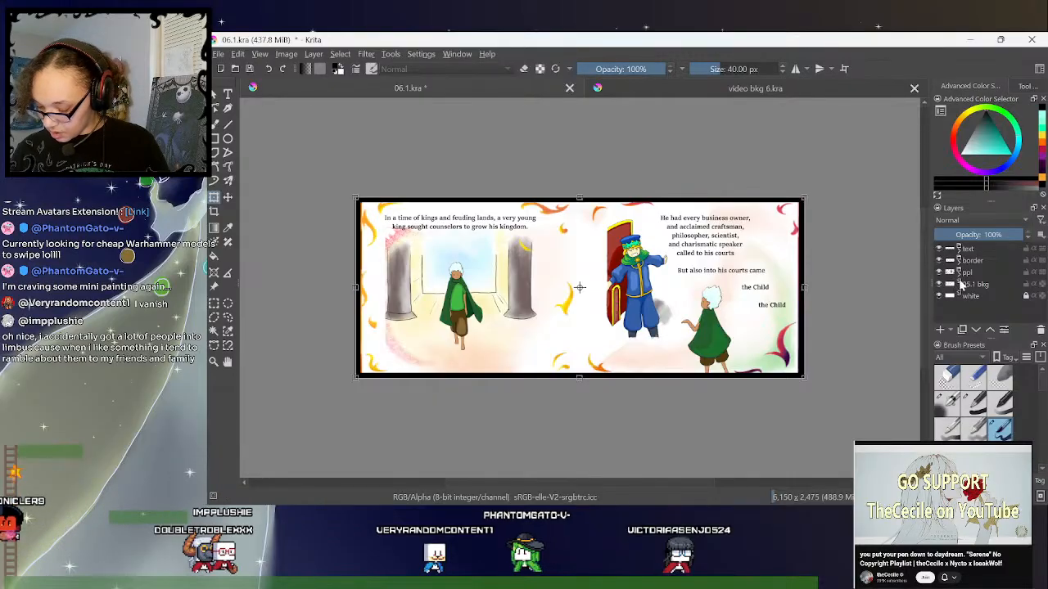
- Copy the 06.1 king and Group 2 layers from video bkg 6.kra into the ppl group of 06.1.kra and delete the old 05.1 figure layers there
{"action": "left_click", "coordinate": [701, 89]}
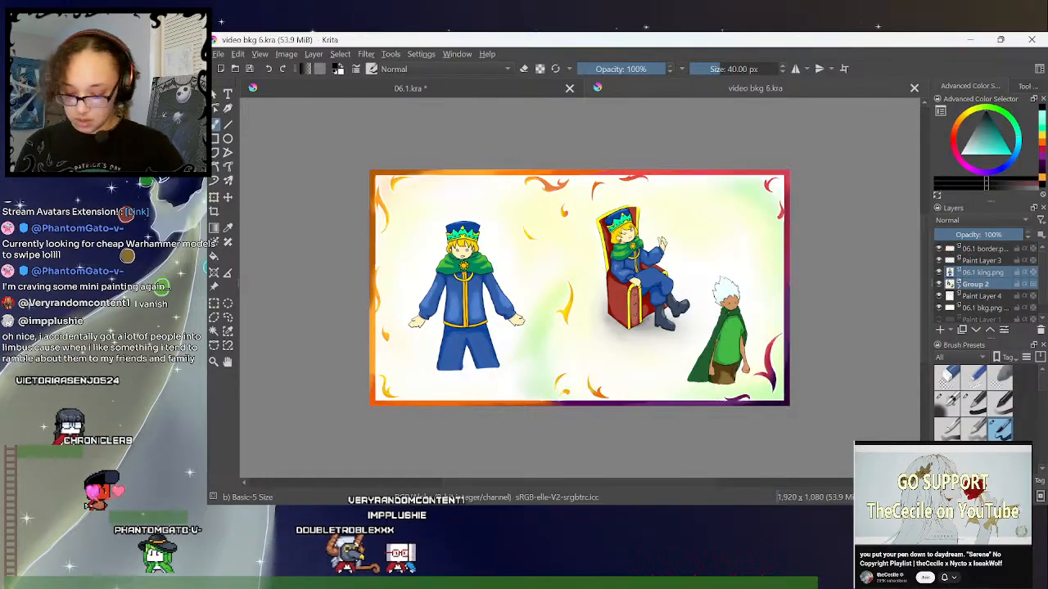
{"action": "left_click", "coordinate": [517, 93]}
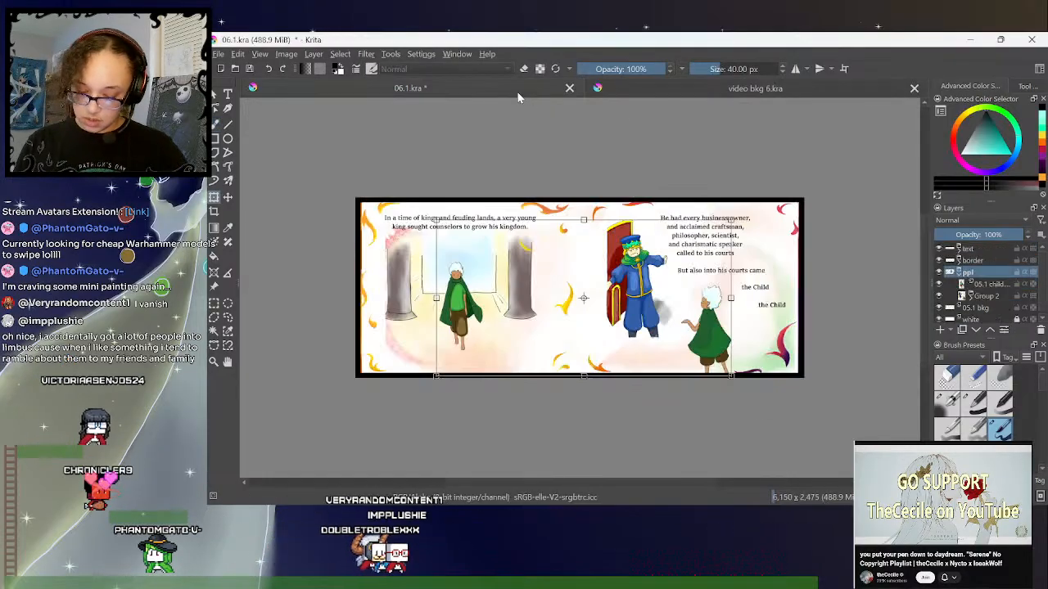
{"action": "left_click", "coordinate": [982, 285]}
{"action": "key", "text": "ctrl+v"}
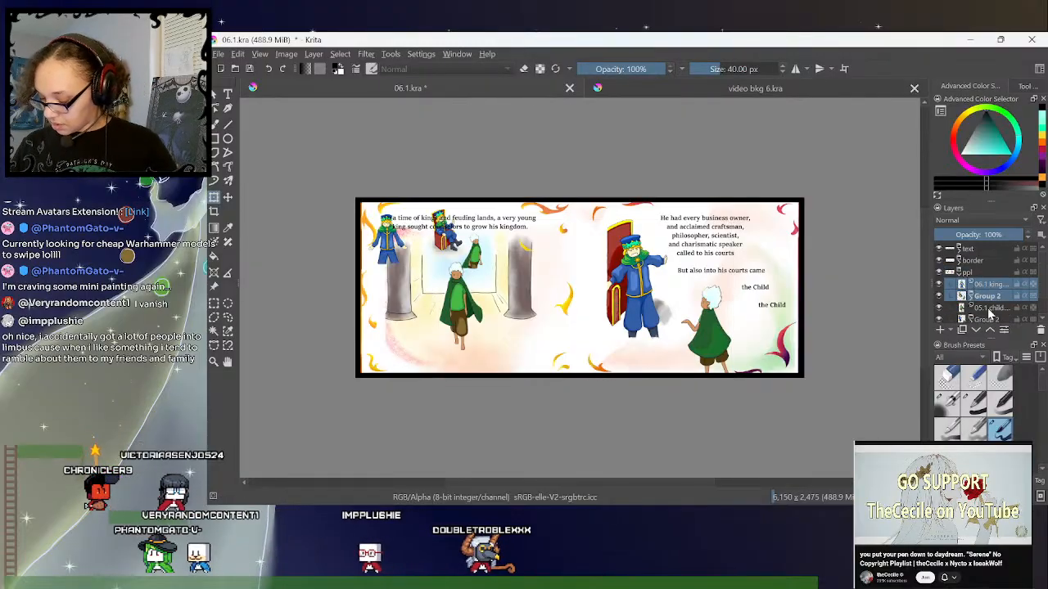
{"action": "left_click", "coordinate": [989, 314]}
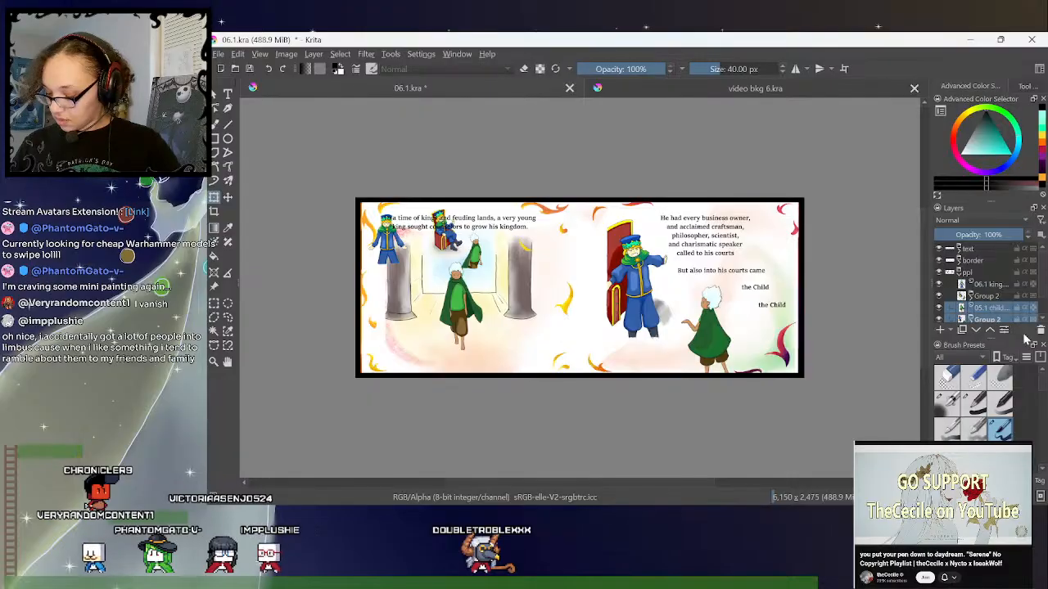
{"action": "left_click", "coordinate": [1040, 330]}
{"action": "left_click", "coordinate": [1010, 281]}
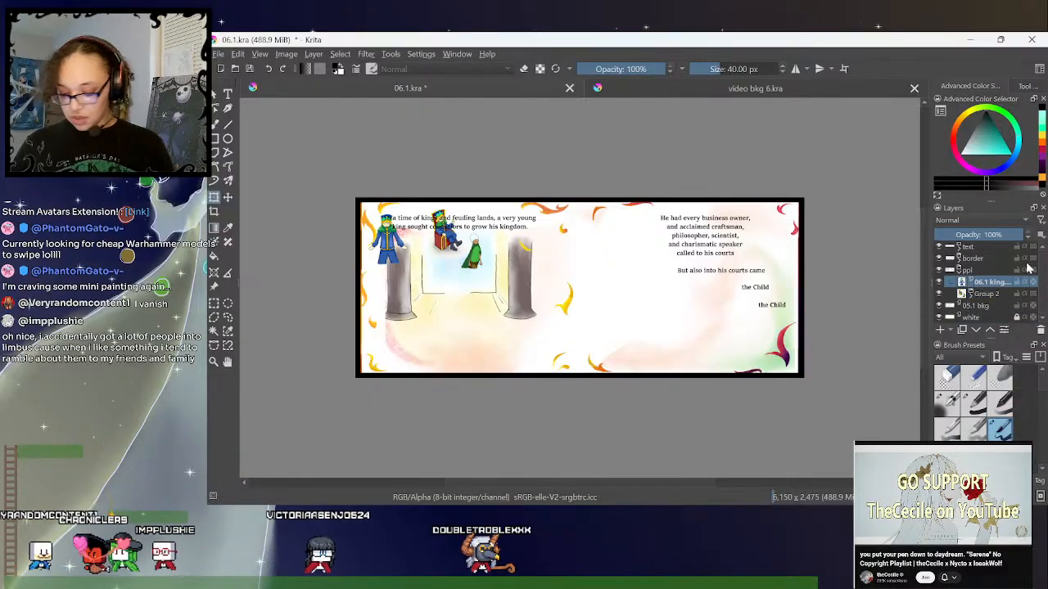
- Enlarge the ppl group to nearly the spread's height, and shift Group 2 with the seated king and child onto the right page, slightly smaller
{"action": "left_click", "coordinate": [961, 272]}
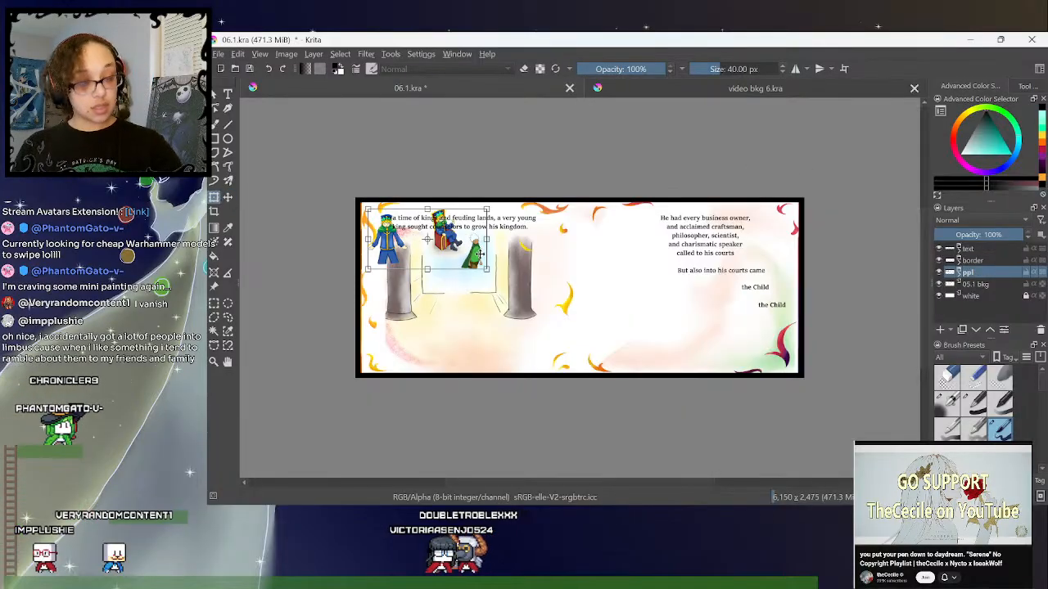
{"action": "left_click_drag", "start_coordinate": [486, 268], "coordinate": [696, 376]}
{"action": "left_click", "coordinate": [961, 272]}
{"action": "left_click", "coordinate": [986, 297]}
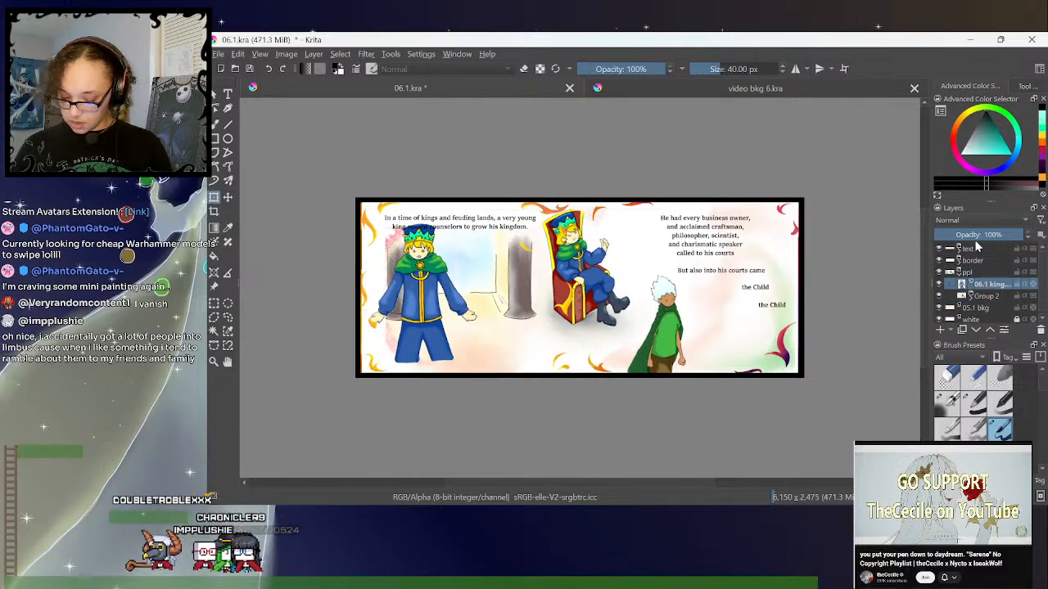
{"action": "key", "text": "ctrl+t"}
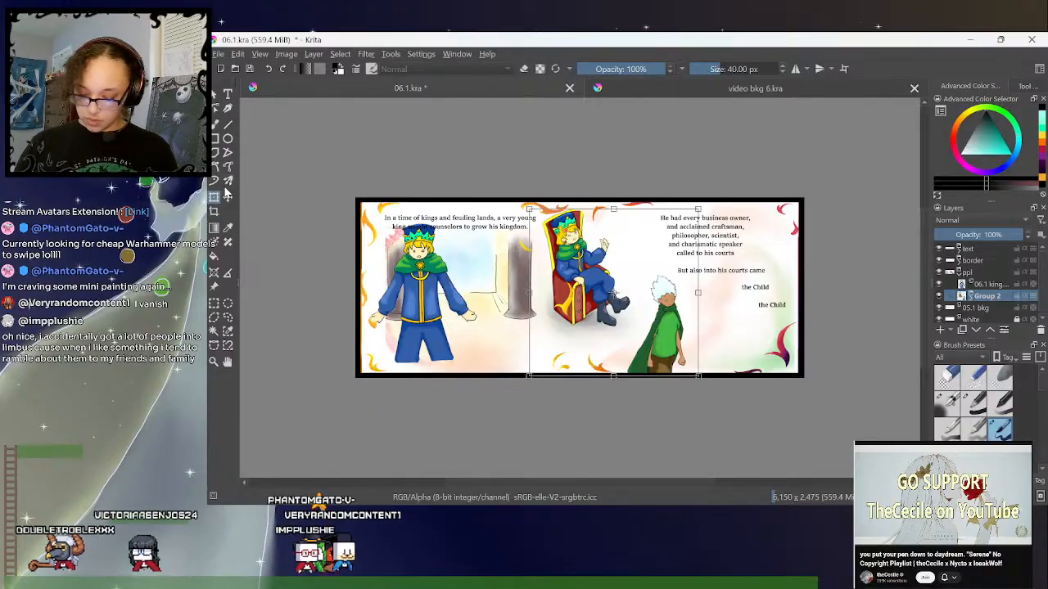
{"action": "left_click_drag", "start_coordinate": [635, 311], "coordinate": [695, 276]}
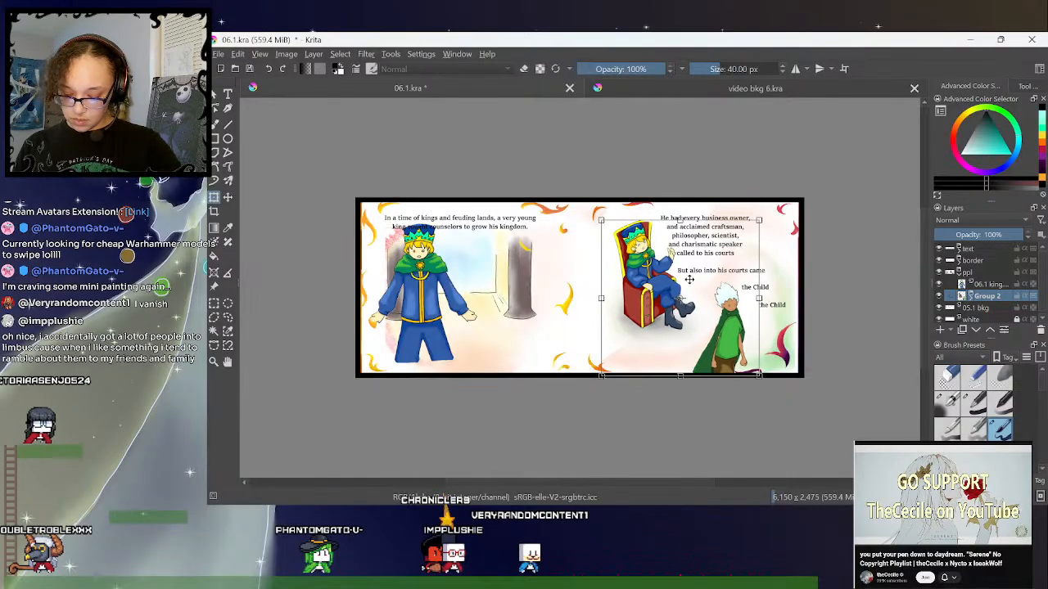
{"action": "left_click_drag", "start_coordinate": [726, 313], "coordinate": [717, 319]}
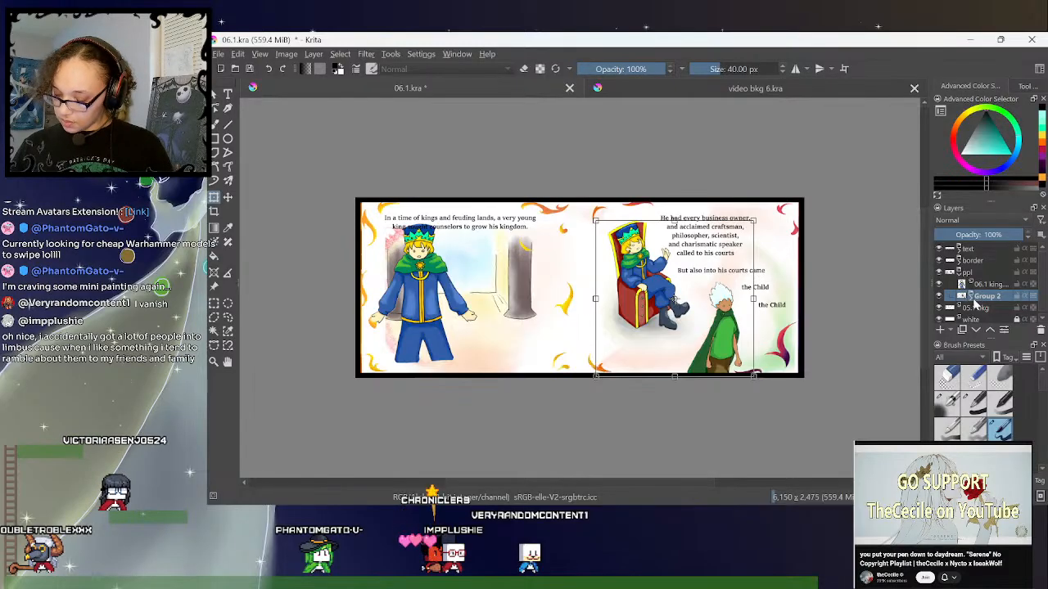
- Move the 06.2 child layer in Group 2 slightly right, away from the throne, and collapse the group
{"action": "left_click", "coordinate": [997, 319]}
{"action": "left_click_drag", "start_coordinate": [1042, 288], "coordinate": [1042, 305]}
{"action": "left_click", "coordinate": [998, 295]}
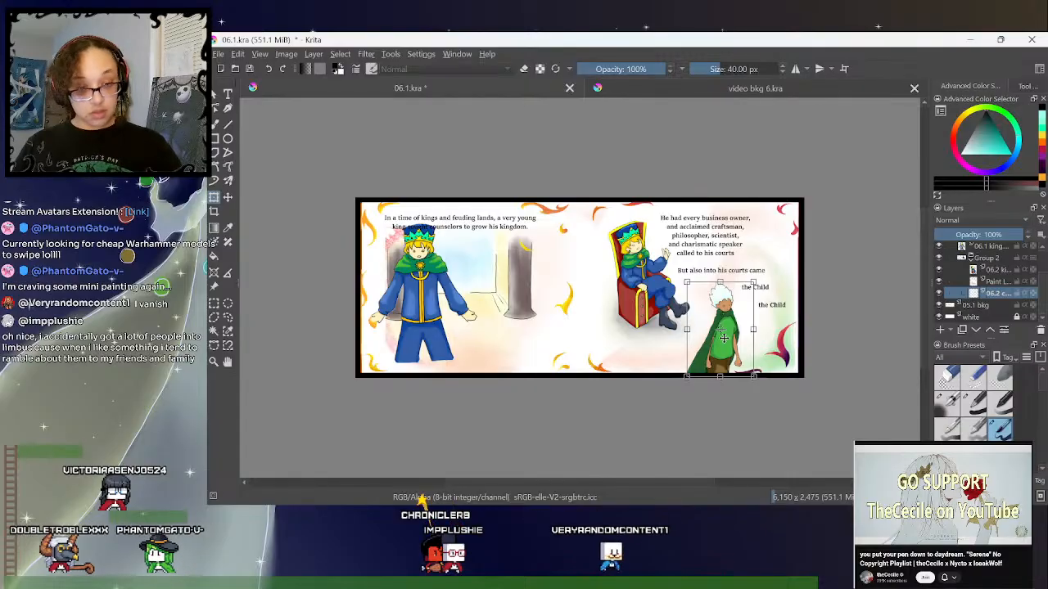
{"action": "mouse_move", "coordinate": [726, 347]}
{"action": "left_mouse_down"}
{"action": "mouse_move", "coordinate": [746, 349]}
{"action": "mouse_move", "coordinate": [735, 348]}
{"action": "left_mouse_up"}
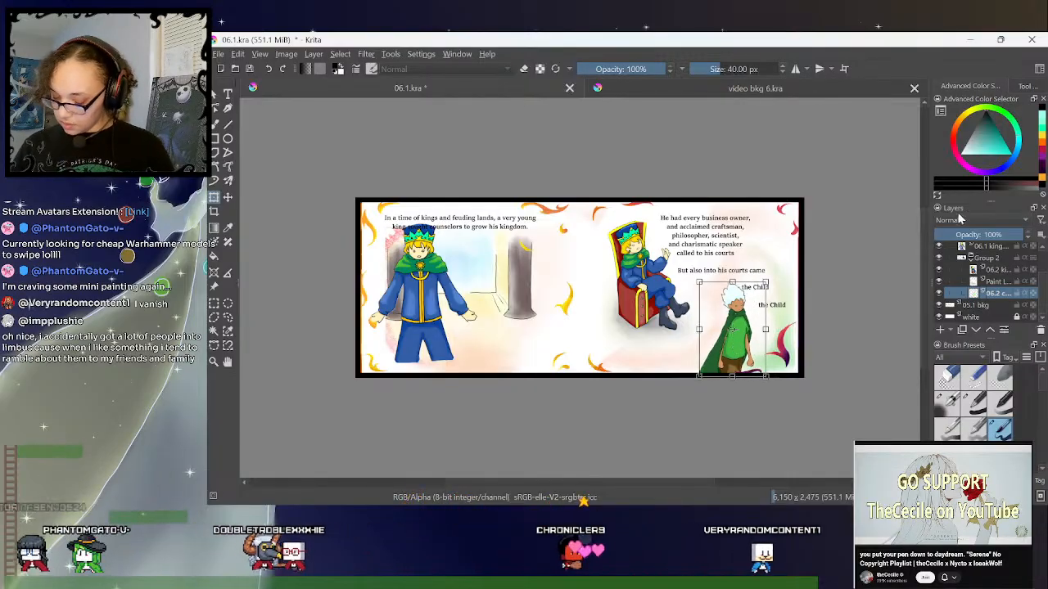
{"action": "left_click", "coordinate": [996, 271]}
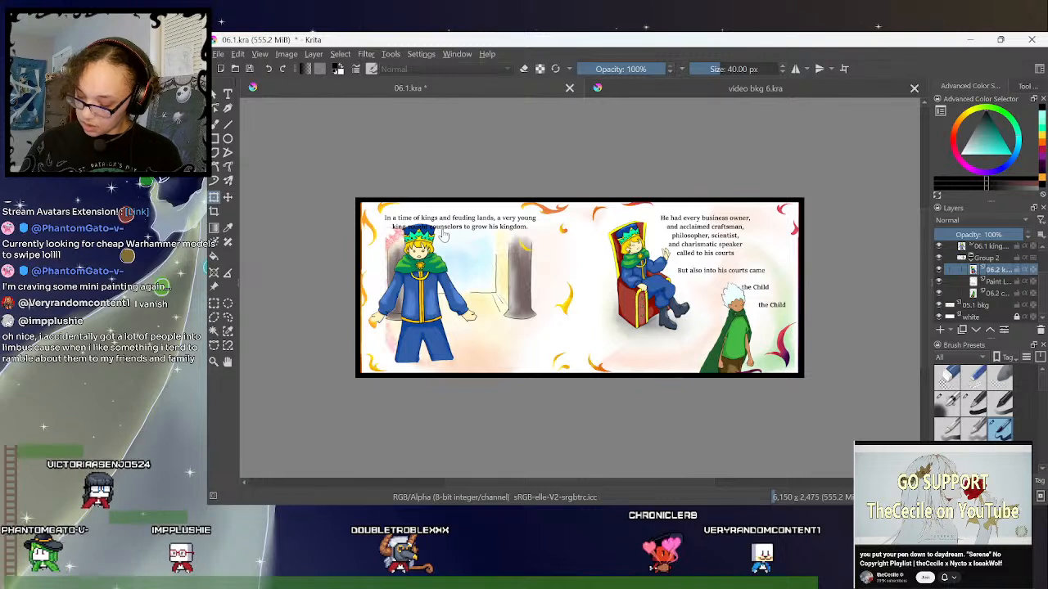
{"action": "left_click", "coordinate": [971, 257]}
- Shrink the standing 06.1 king slightly and move him toward the inner side of the left page
{"action": "left_click", "coordinate": [982, 283]}
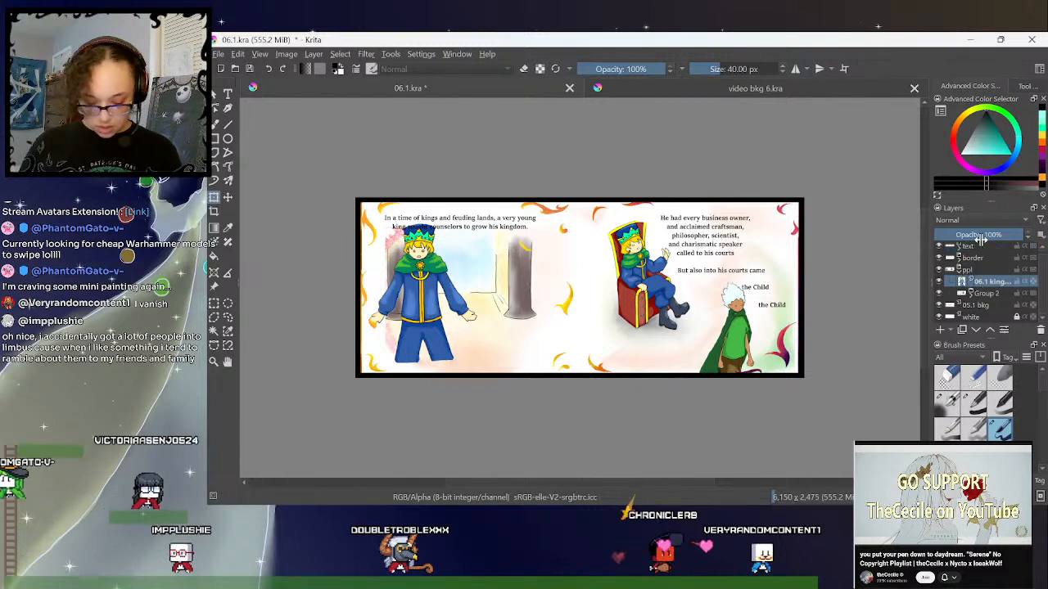
{"action": "left_click", "coordinate": [214, 198]}
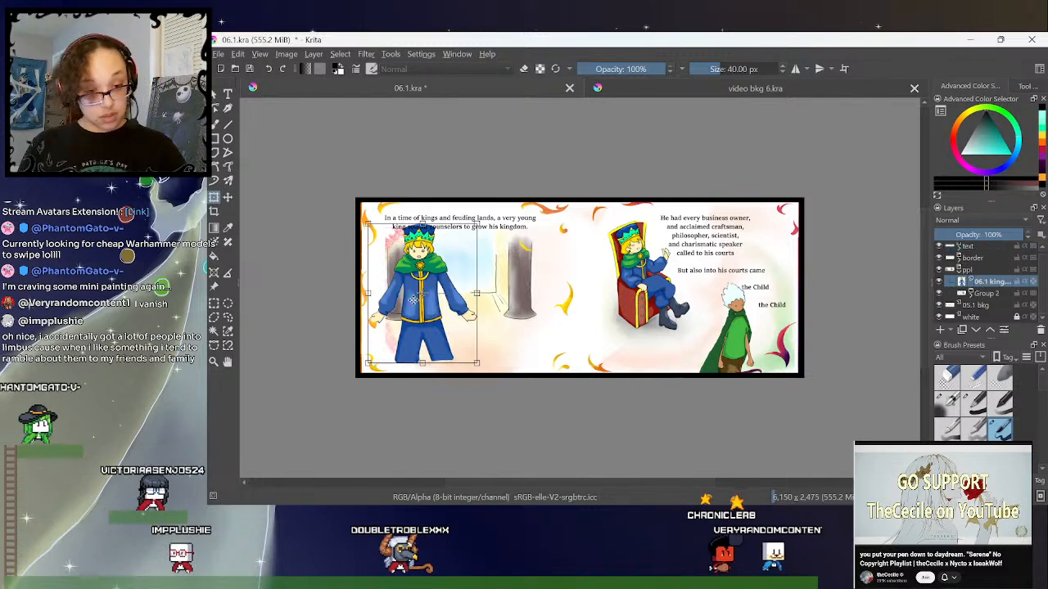
{"action": "left_click_drag", "start_coordinate": [368, 362], "coordinate": [381, 347]}
{"action": "left_click_drag", "start_coordinate": [428, 305], "coordinate": [530, 303]}
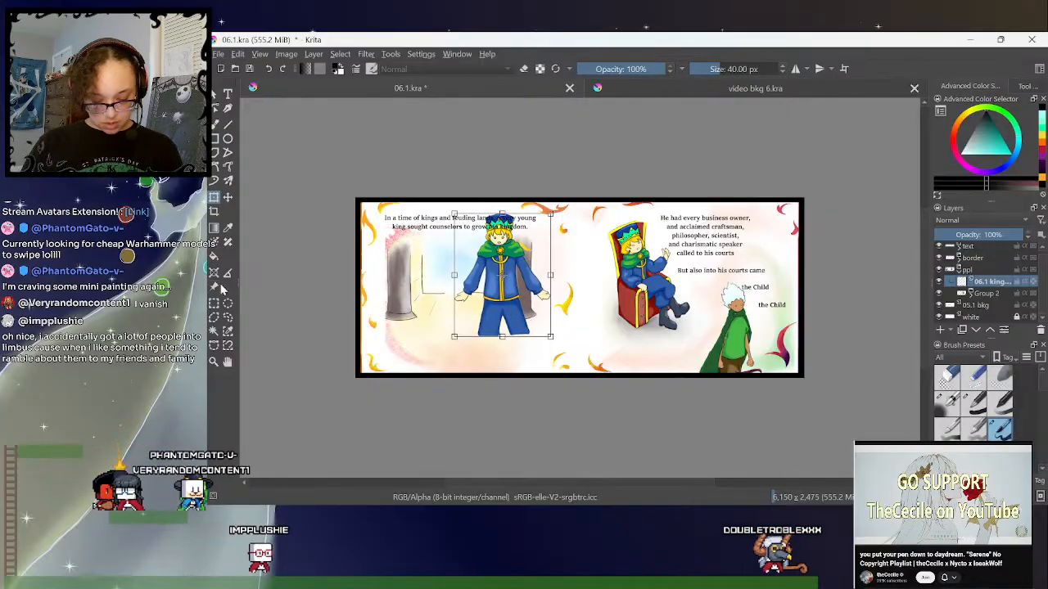
{"action": "key", "text": "ctrl+r"}
{"action": "left_click_drag", "start_coordinate": [336, 172], "coordinate": [579, 423]}
{"action": "left_click", "coordinate": [297, 232]}
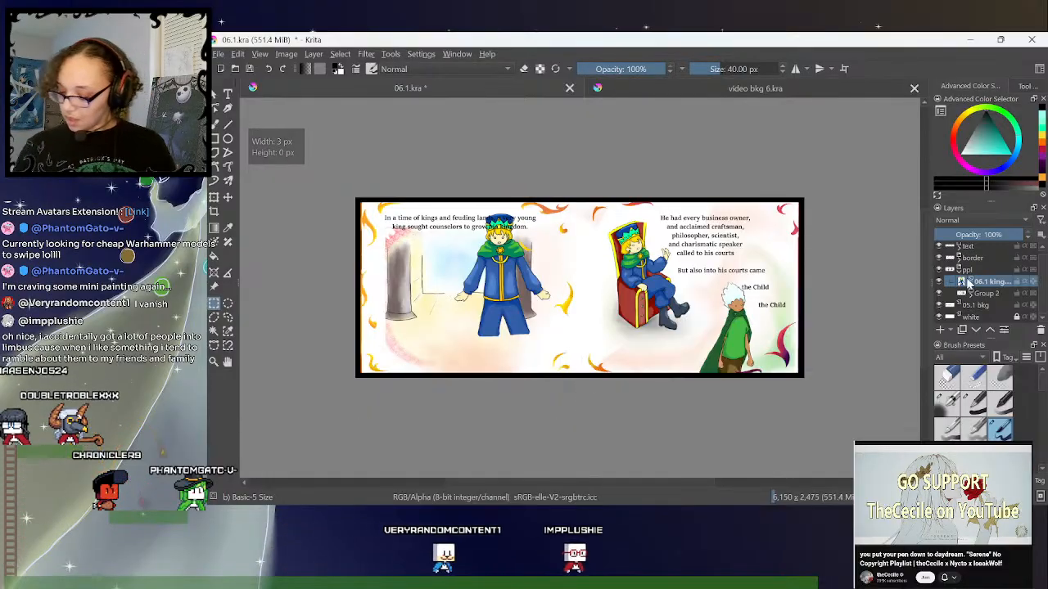
- Copy the 06.1 bkg layer from video bkg 6.kra into 06.1.kra below the ppl group and delete the 05.1 bkg layer
{"action": "left_click", "coordinate": [958, 271]}
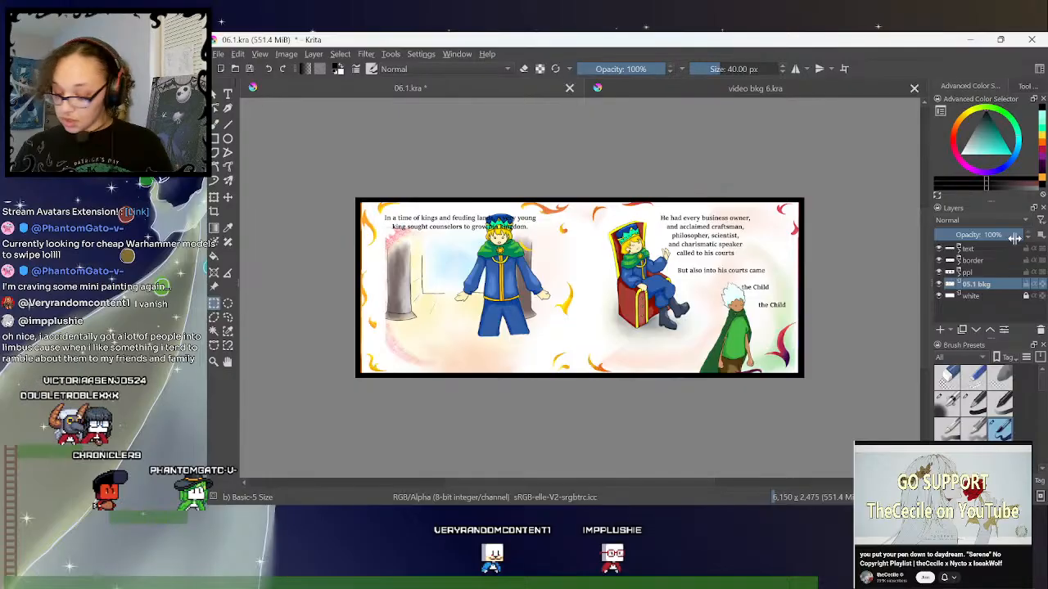
{"action": "left_click", "coordinate": [744, 90]}
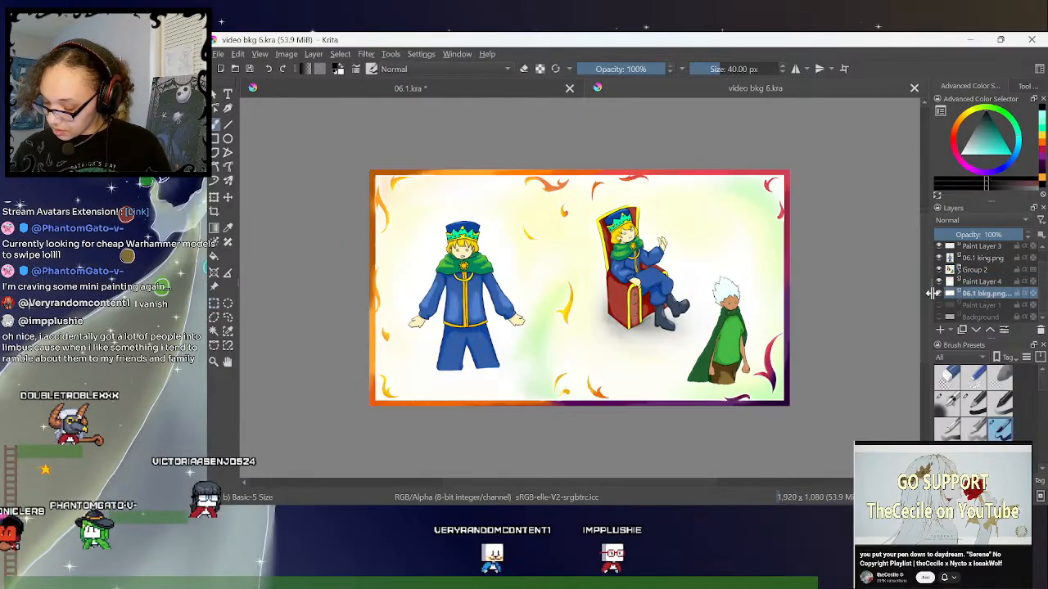
{"action": "left_click", "coordinate": [939, 293]}
{"action": "left_click", "coordinate": [938, 293]}
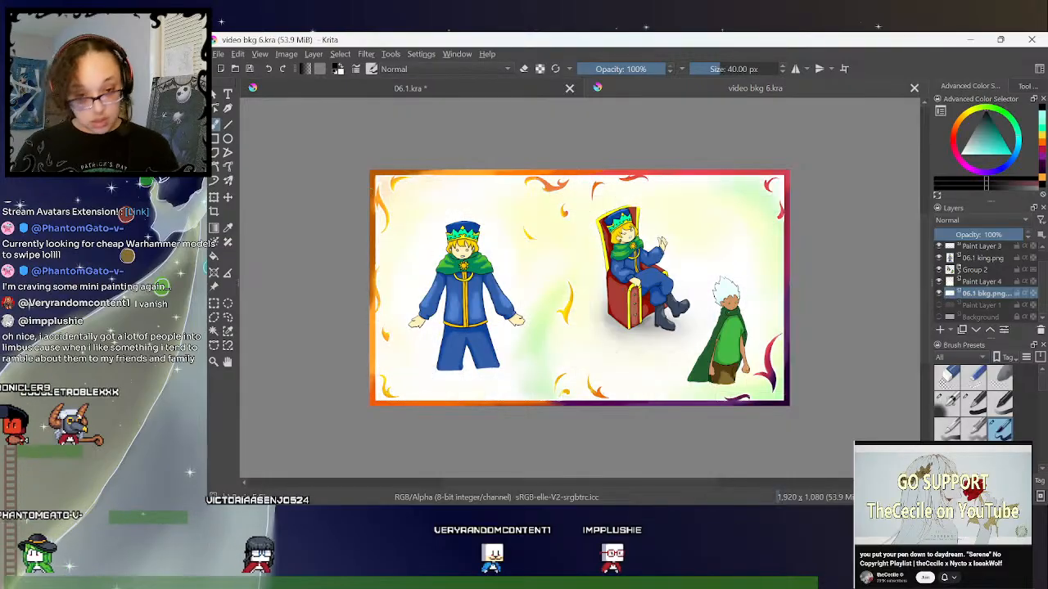
{"action": "left_click", "coordinate": [494, 90]}
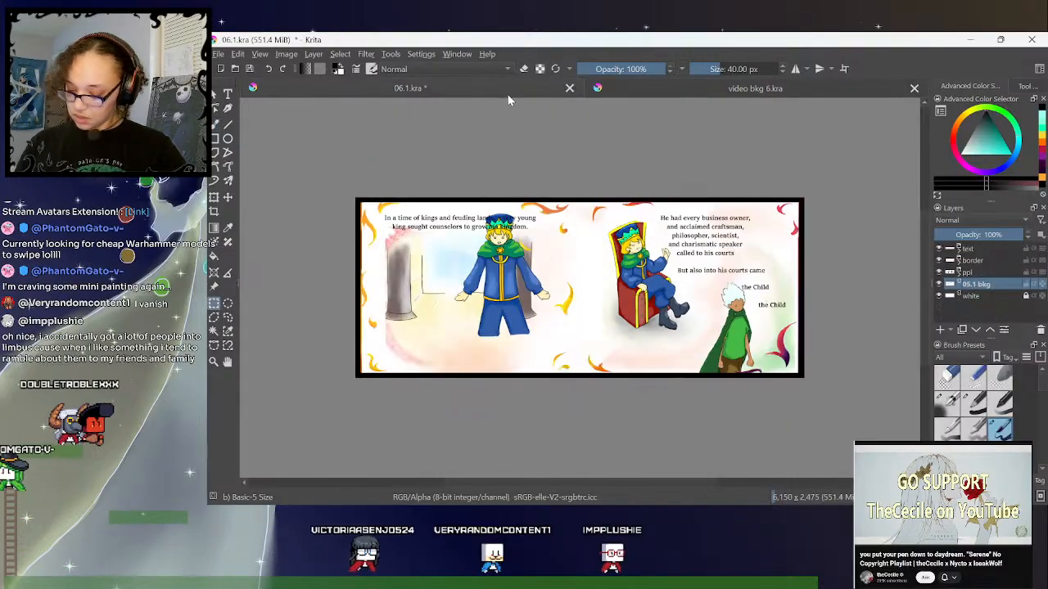
{"action": "key", "text": "ctrl+v"}
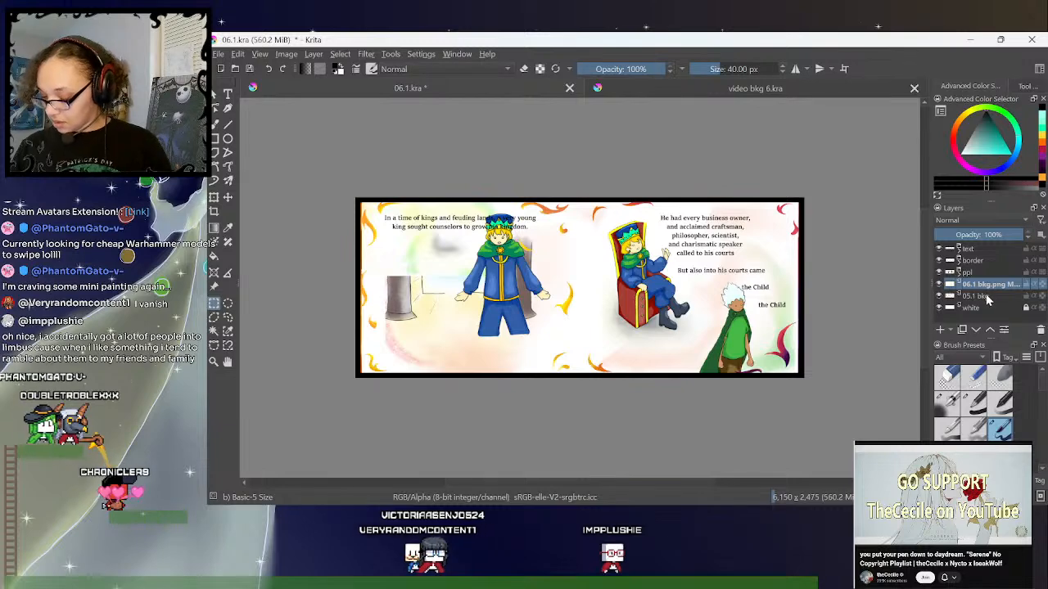
{"action": "left_click", "coordinate": [984, 297]}
{"action": "left_click", "coordinate": [1040, 329]}
- Stretch the pasted 06.1 background to fill the whole spread
{"action": "left_click", "coordinate": [1005, 286]}
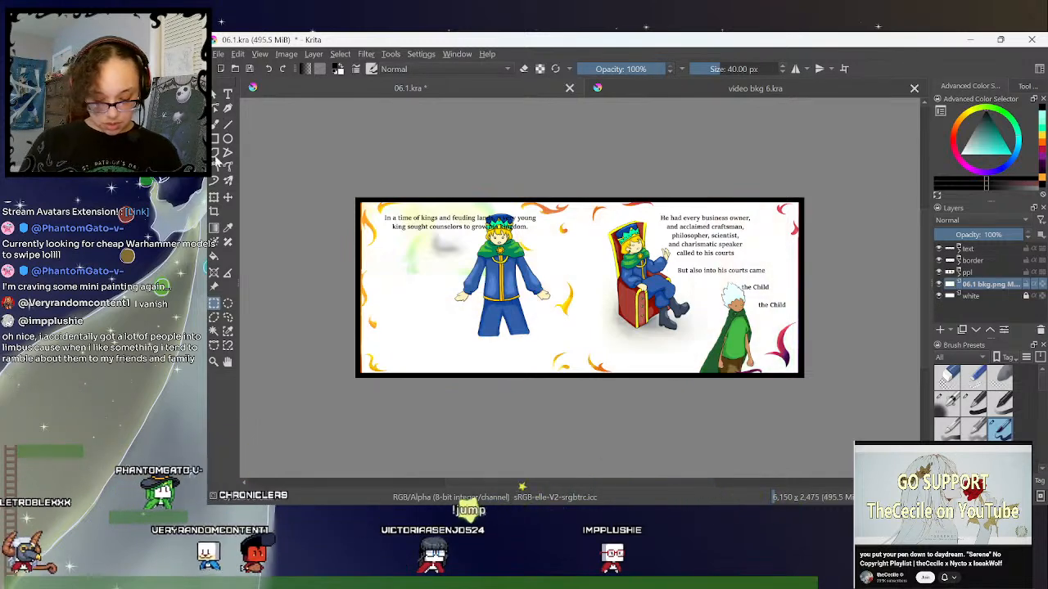
{"action": "key", "text": "ctrl+t"}
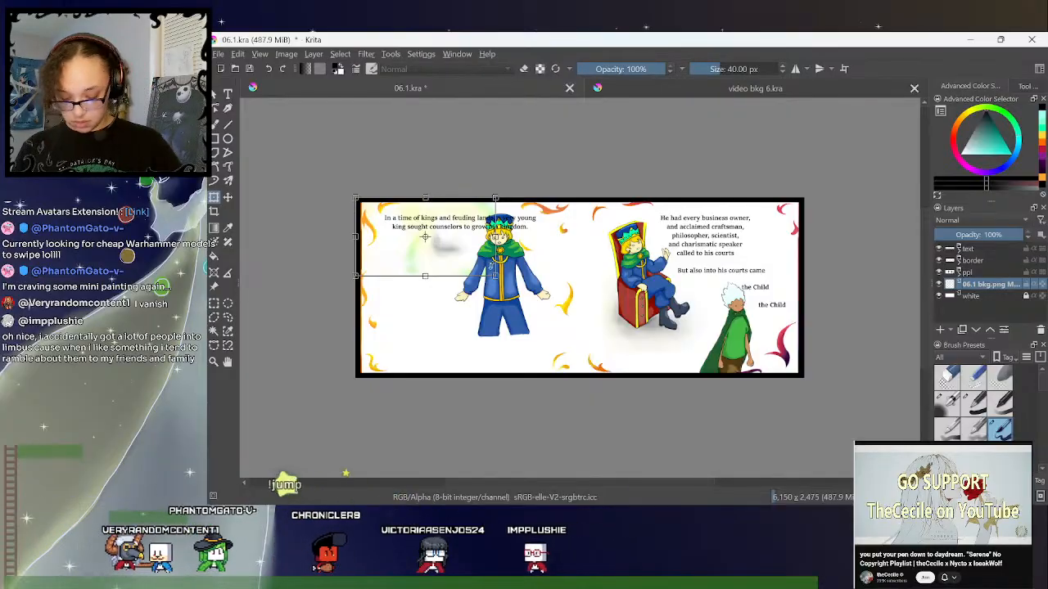
{"action": "left_click_drag", "start_coordinate": [495, 276], "coordinate": [802, 378]}
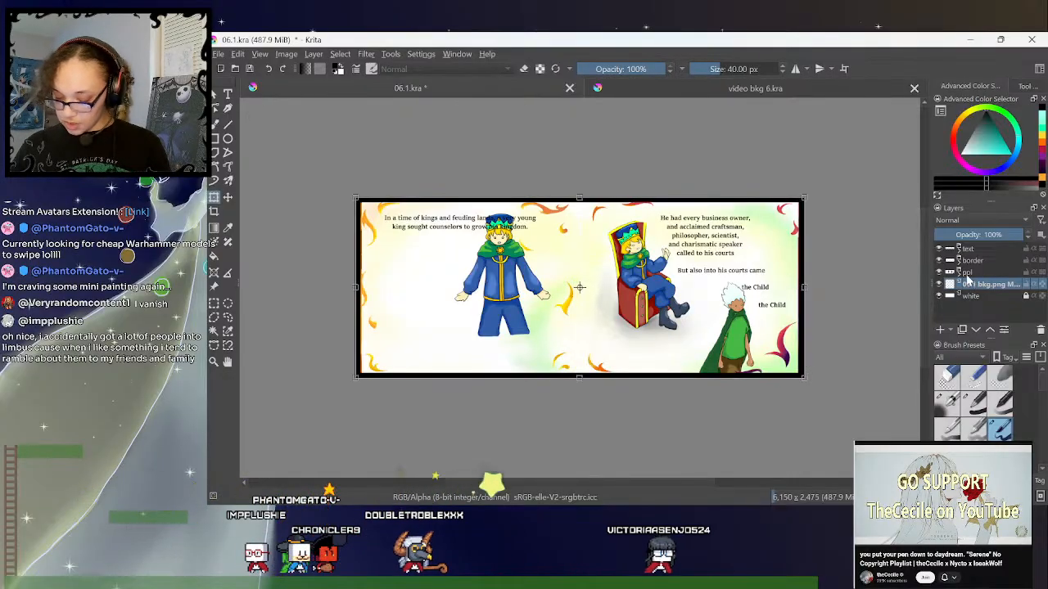
- Move the standing king to the middle of the left page and shrink him so he sits below the text
{"action": "mouse_move", "coordinate": [979, 264]}
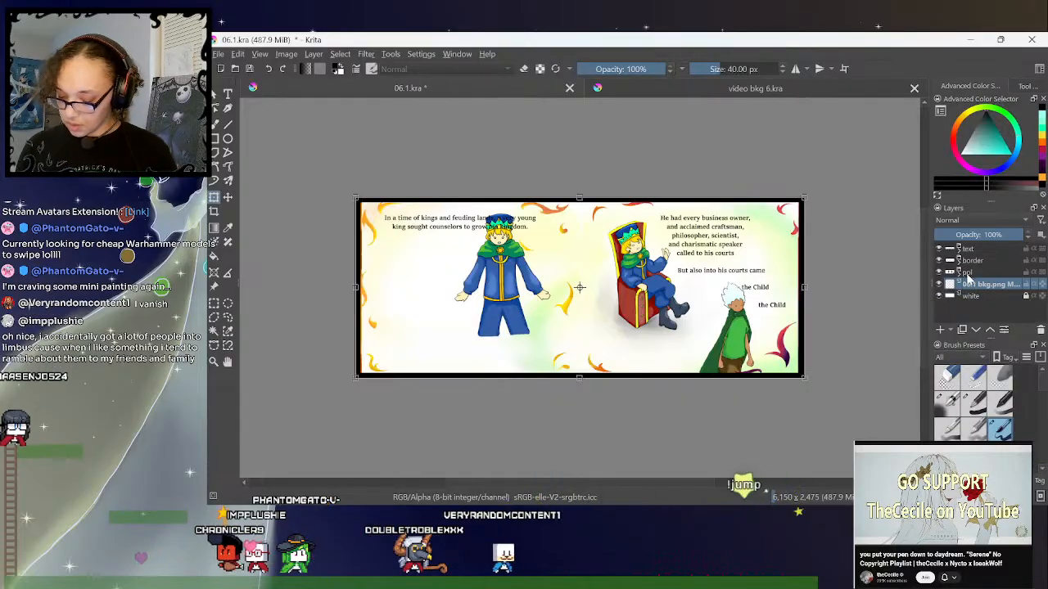
{"action": "left_click", "coordinate": [959, 272]}
{"action": "left_click", "coordinate": [979, 285]}
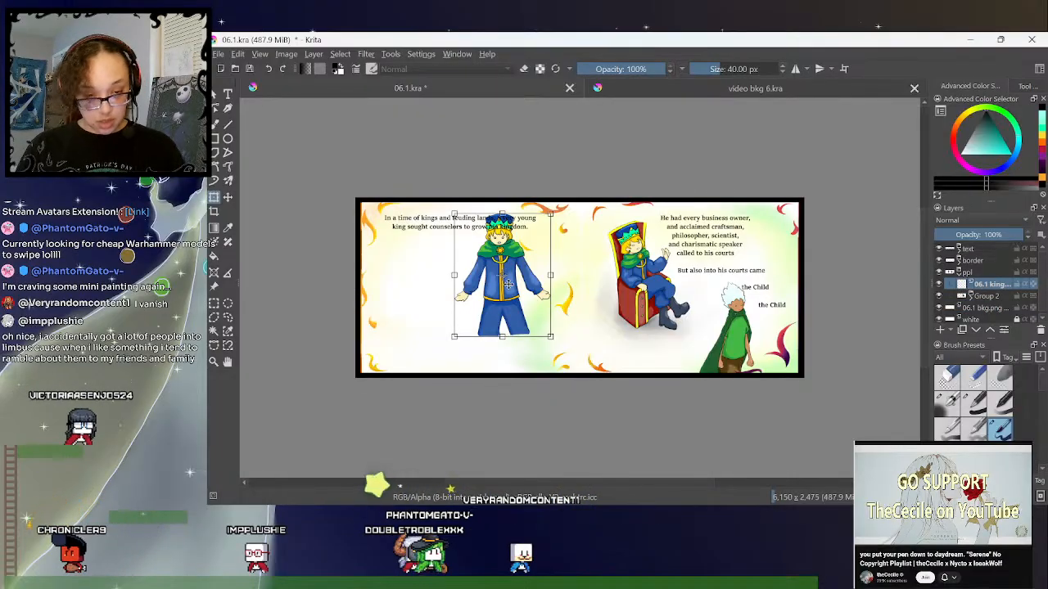
{"action": "left_click_drag", "start_coordinate": [512, 290], "coordinate": [470, 305]}
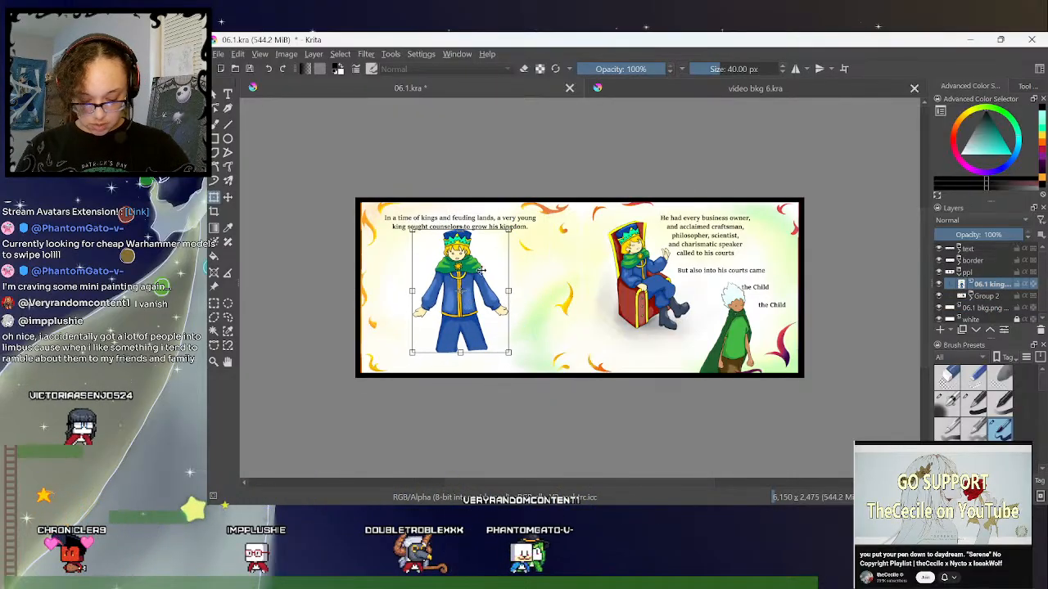
{"action": "mouse_move", "coordinate": [510, 230]}
{"action": "left_mouse_down"}
{"action": "mouse_move", "coordinate": [495, 254]}
{"action": "mouse_move", "coordinate": [505, 239]}
{"action": "left_mouse_up"}
{"action": "left_click_drag", "start_coordinate": [480, 285], "coordinate": [482, 284]}
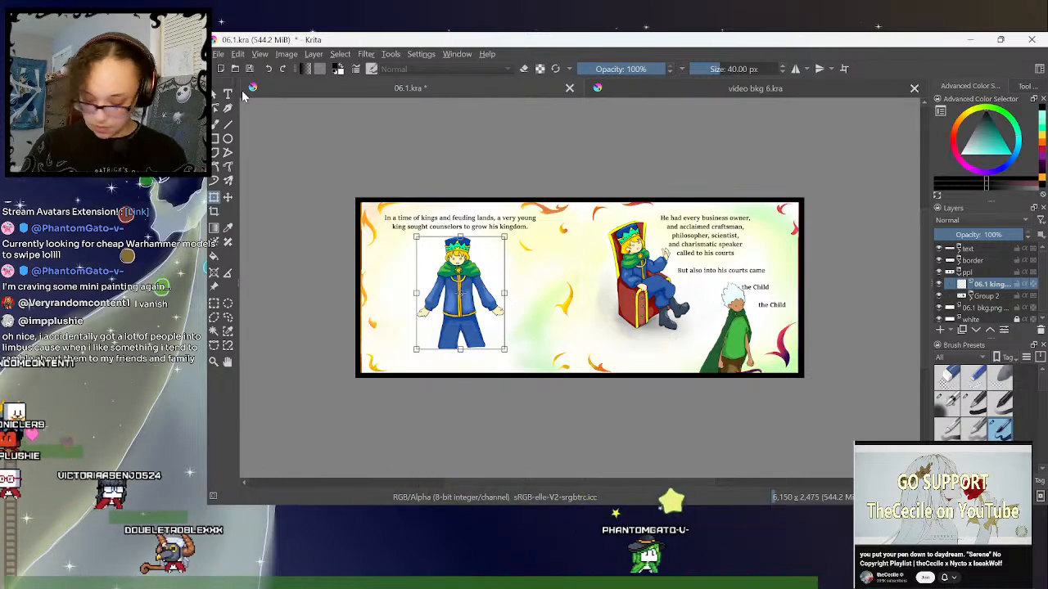
- Collapse the ppl group and save 06.1.kra
{"action": "left_click", "coordinate": [959, 273]}
{"action": "left_click", "coordinate": [218, 54]}
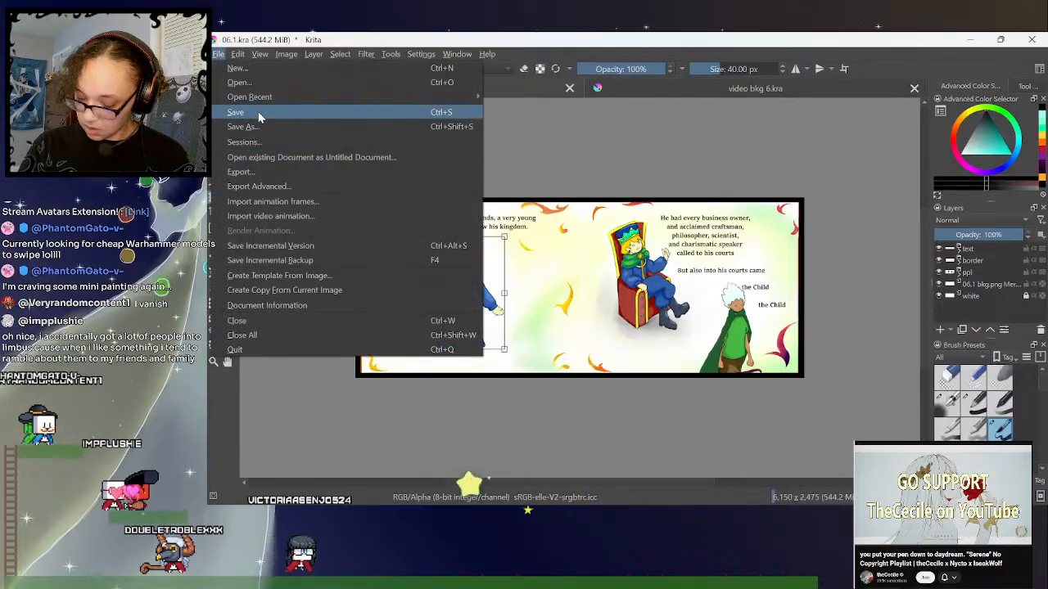
{"action": "left_click", "coordinate": [221, 55]}
{"action": "left_click", "coordinate": [221, 55]}
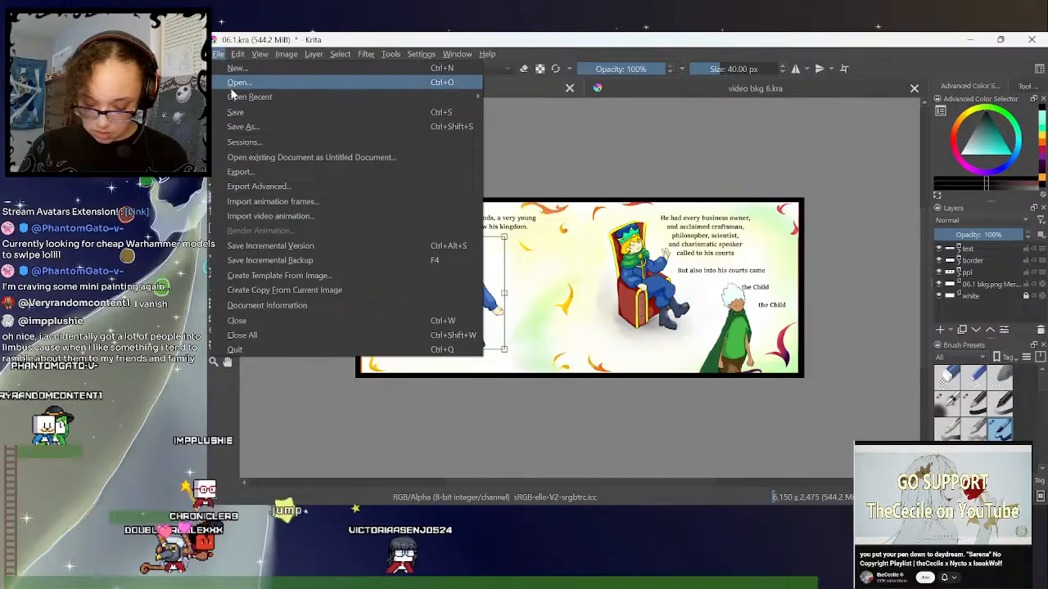
{"action": "left_click", "coordinate": [250, 116]}
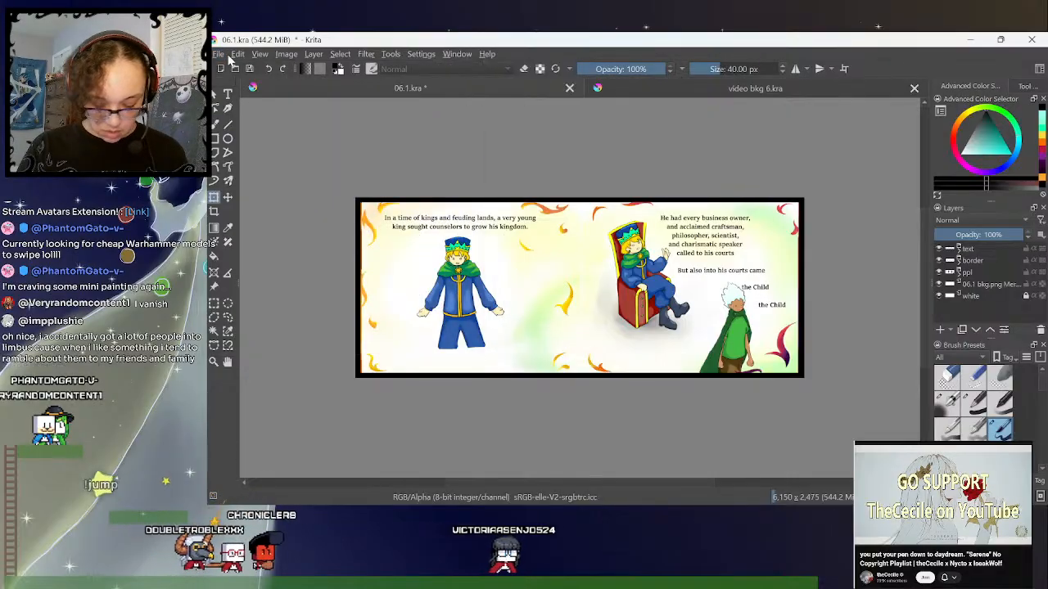
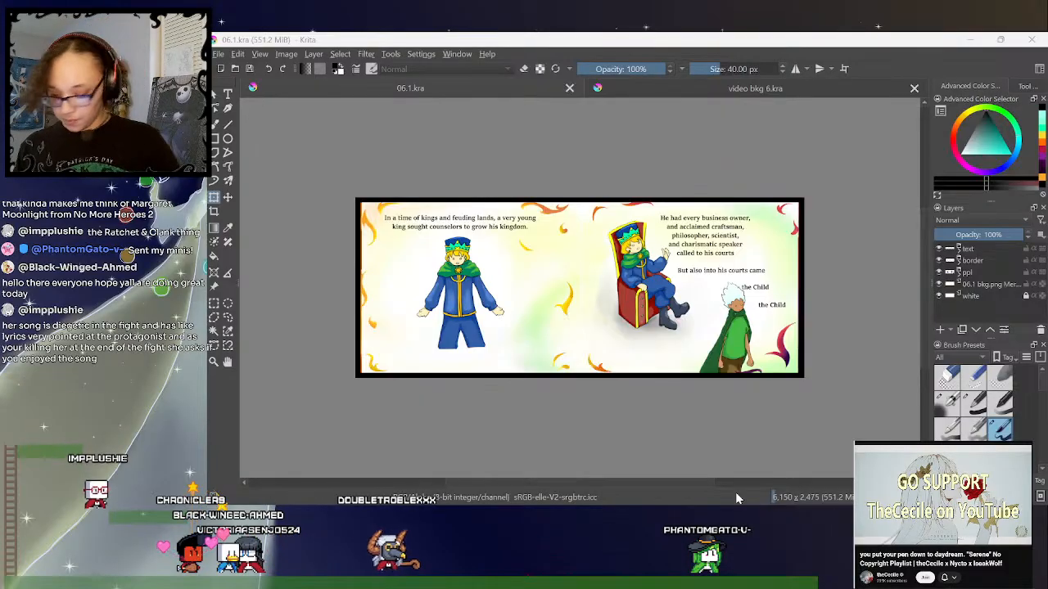
- Create a new 1000 x 1500 px document and paste the copied miniatures photo into it, interpreting its colours as web sRGB
{"action": "left_click", "coordinate": [790, 92]}
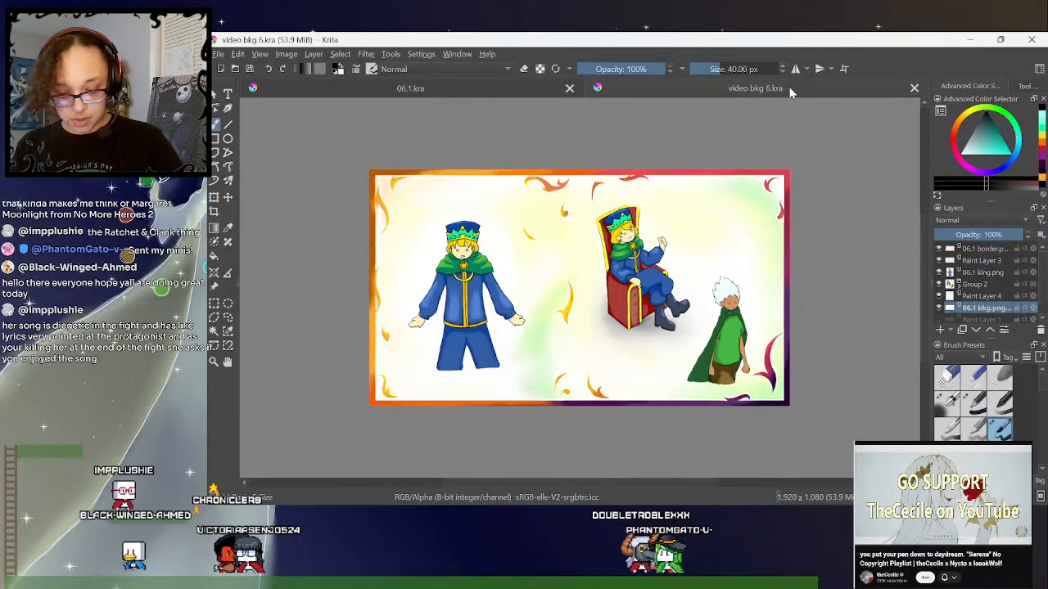
{"action": "left_click", "coordinate": [223, 74]}
{"action": "key", "text": "Return"}
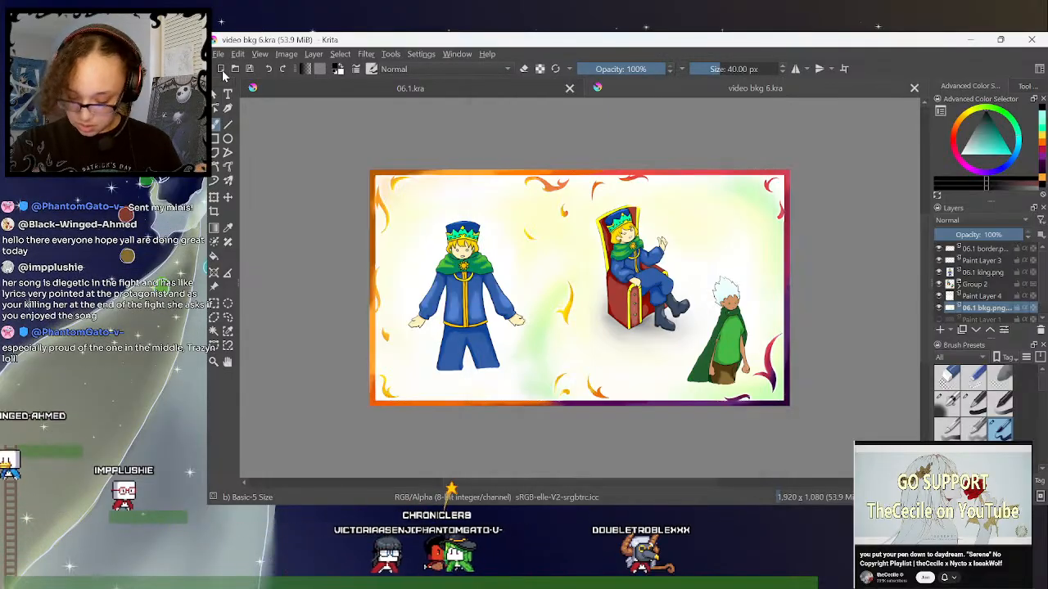
{"action": "key", "text": "ctrl+v"}
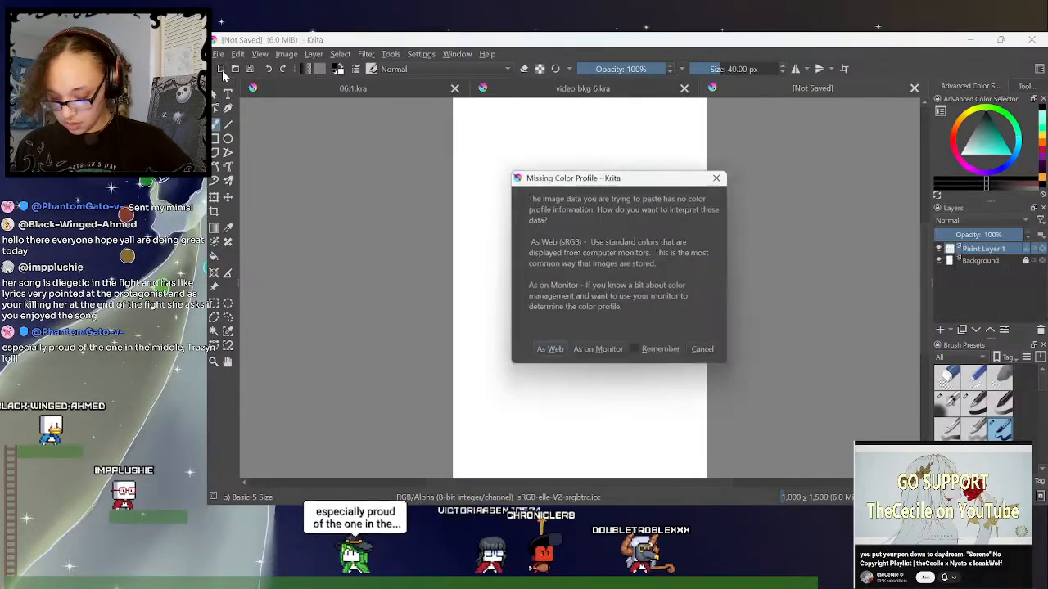
{"action": "key", "text": "Return"}
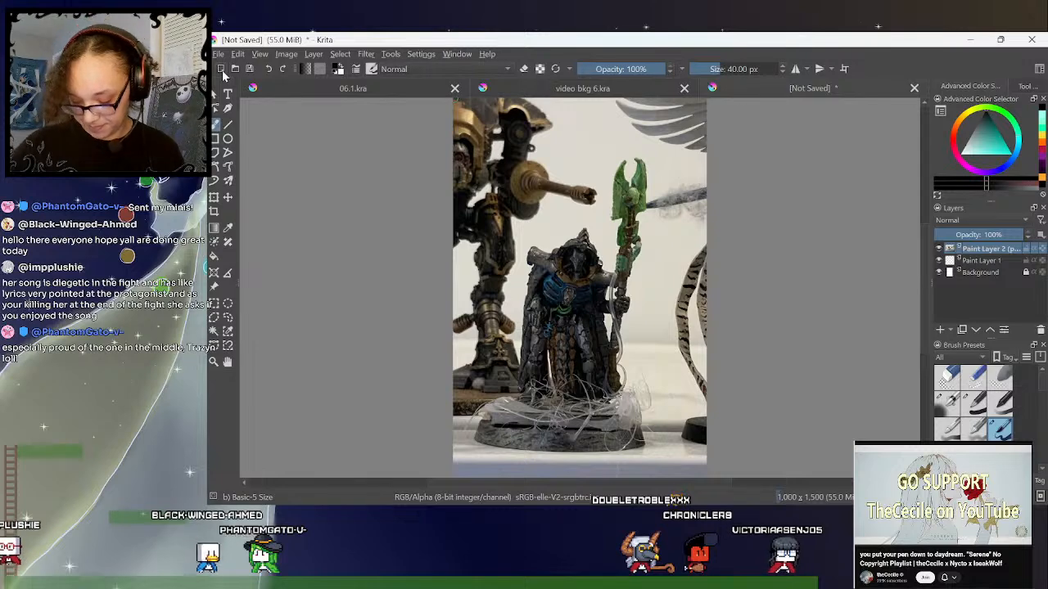
- Shrink the pasted photo proportionally until all three miniatures fit within the canvas width
{"action": "key", "text": "ctrl+minus"}
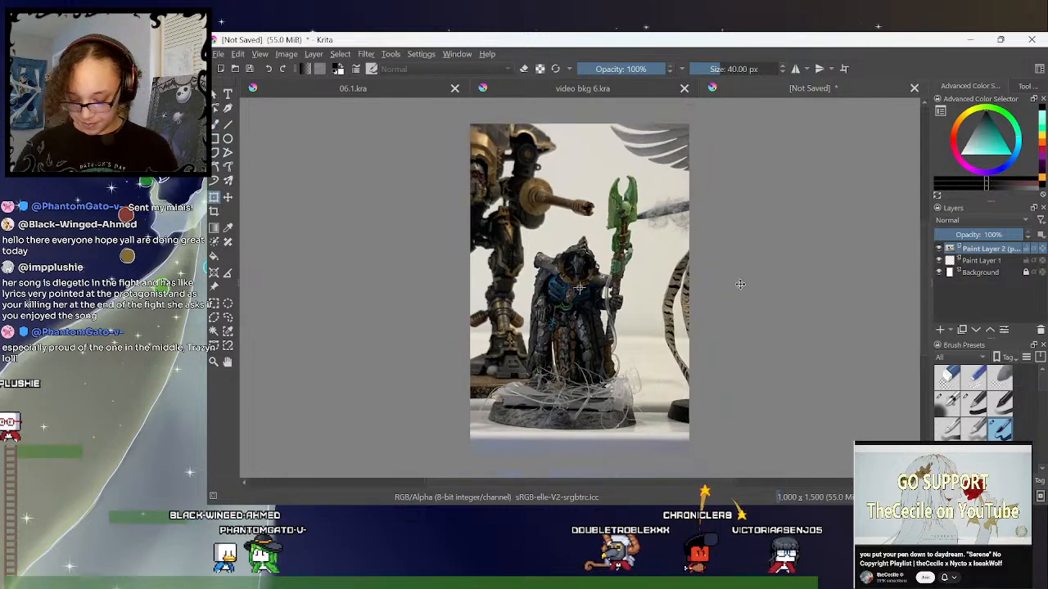
{"action": "key", "text": "ctrl+minus"}
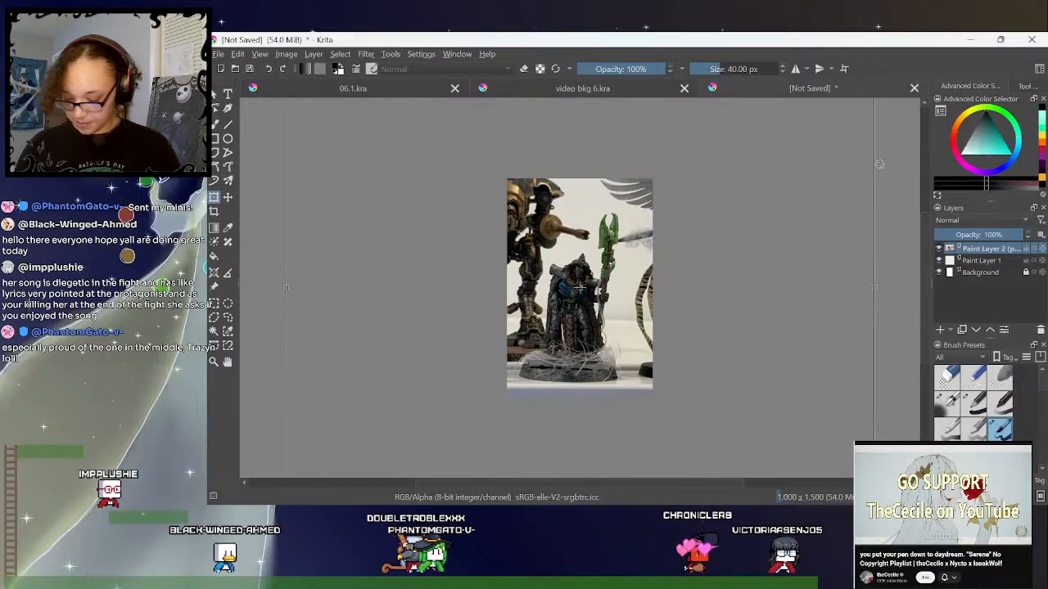
{"action": "key", "text": "ctrl+plus"}
{"action": "key", "text": "ctrl+minus"}
{"action": "key", "text": "ctrl+minus"}
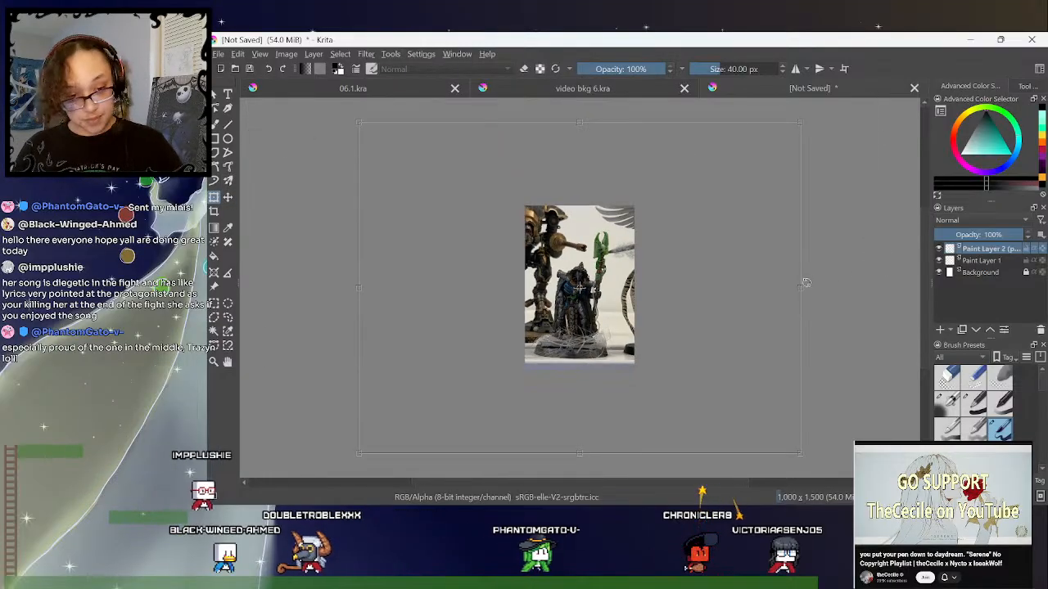
{"action": "left_click_drag", "start_coordinate": [800, 289], "coordinate": [699, 288]}
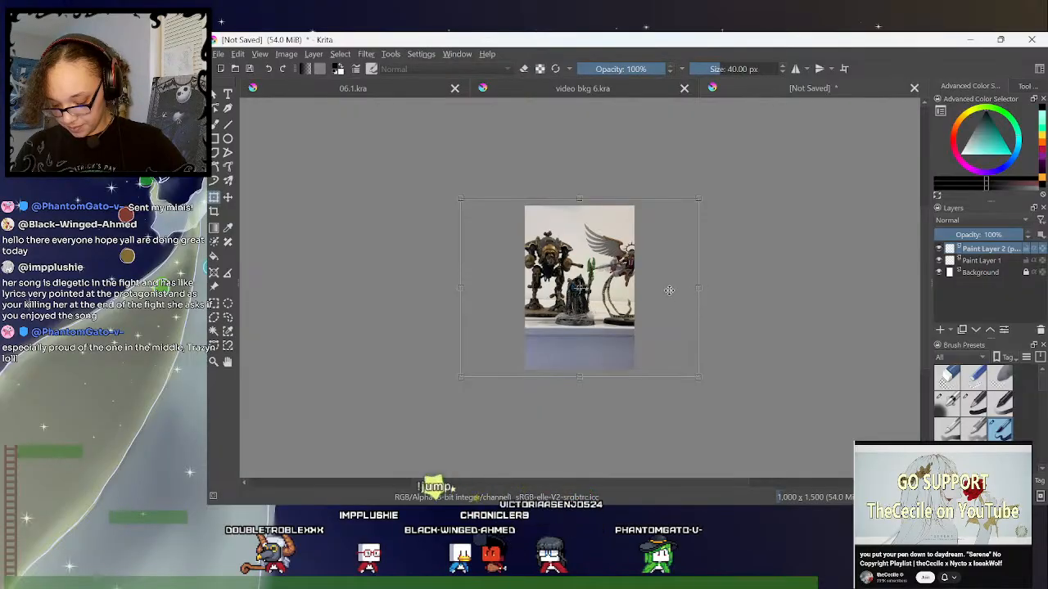
{"action": "left_click_drag", "start_coordinate": [700, 288], "coordinate": [604, 277]}
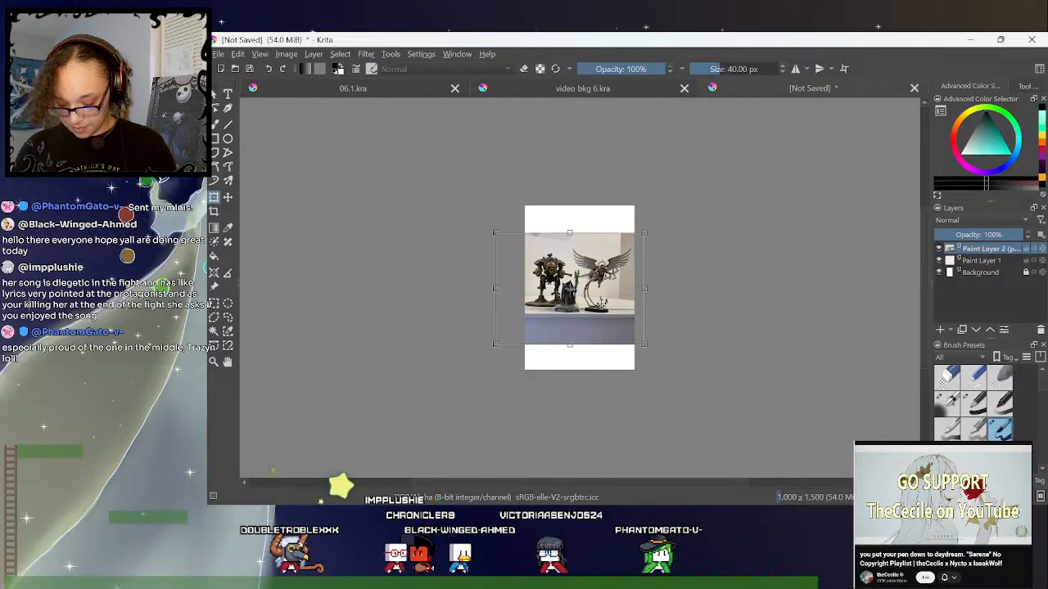
- Resize the canvas to 1500 px wide and 1000 px high, keeping the centre anchor
{"action": "left_click", "coordinate": [313, 54]}
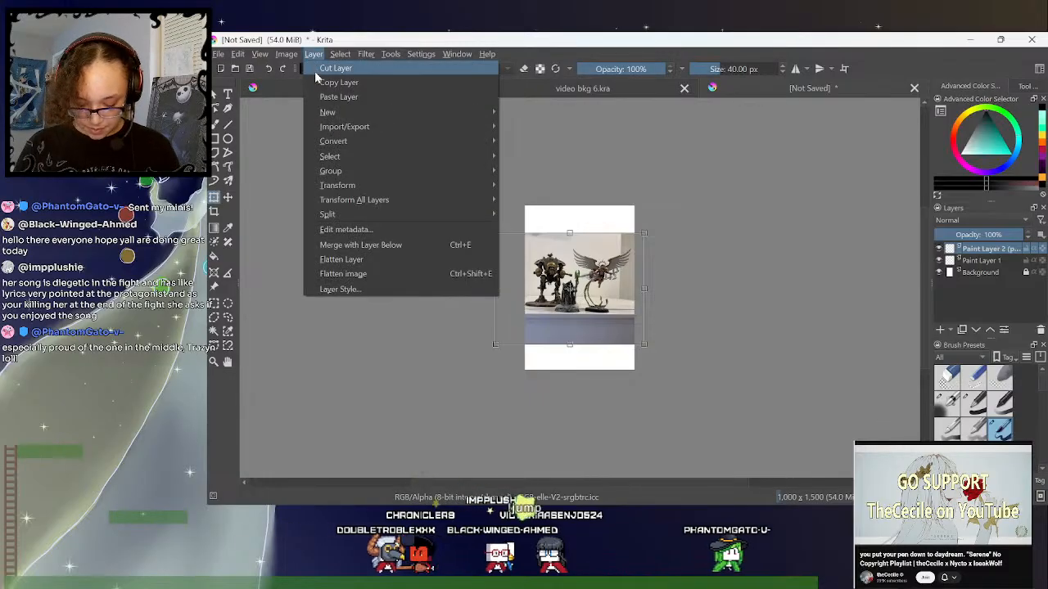
{"action": "mouse_move", "coordinate": [287, 54]}
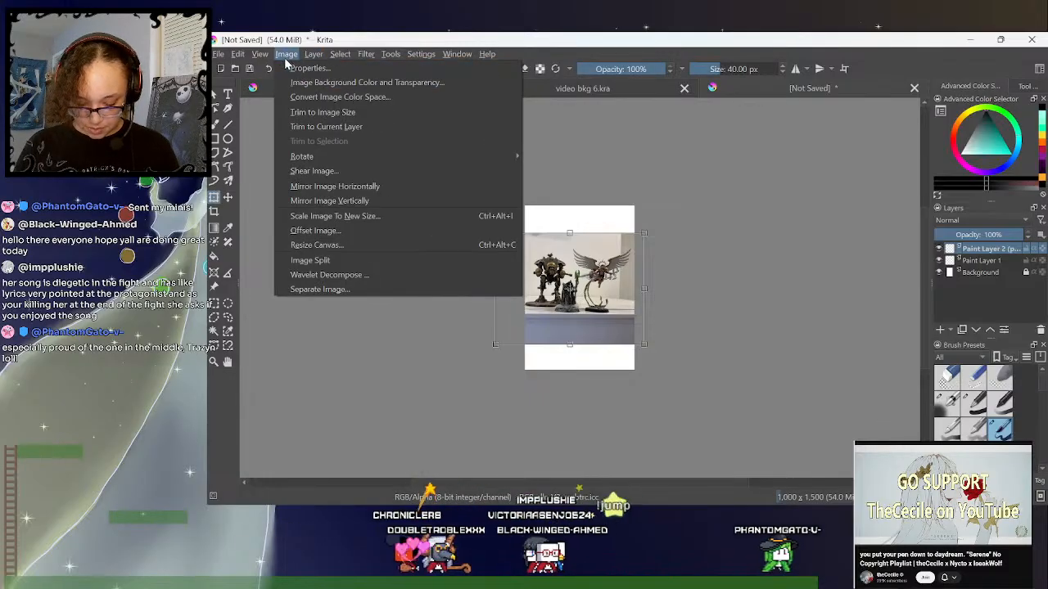
{"action": "left_click", "coordinate": [326, 244]}
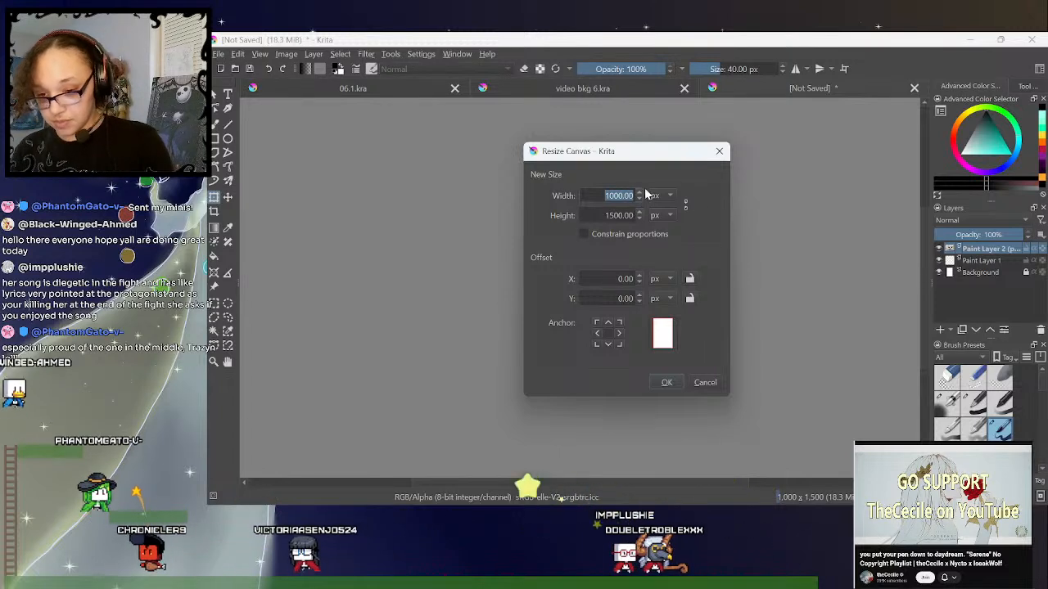
{"action": "type", "text": "1500"}
{"action": "key", "text": "Tab"}
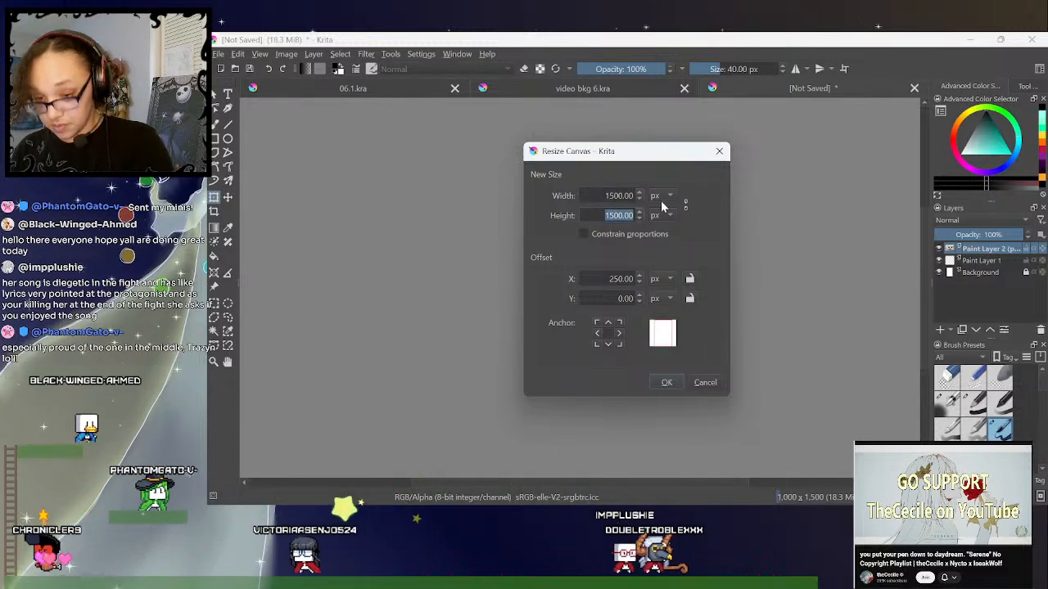
{"action": "type", "text": "1000"}
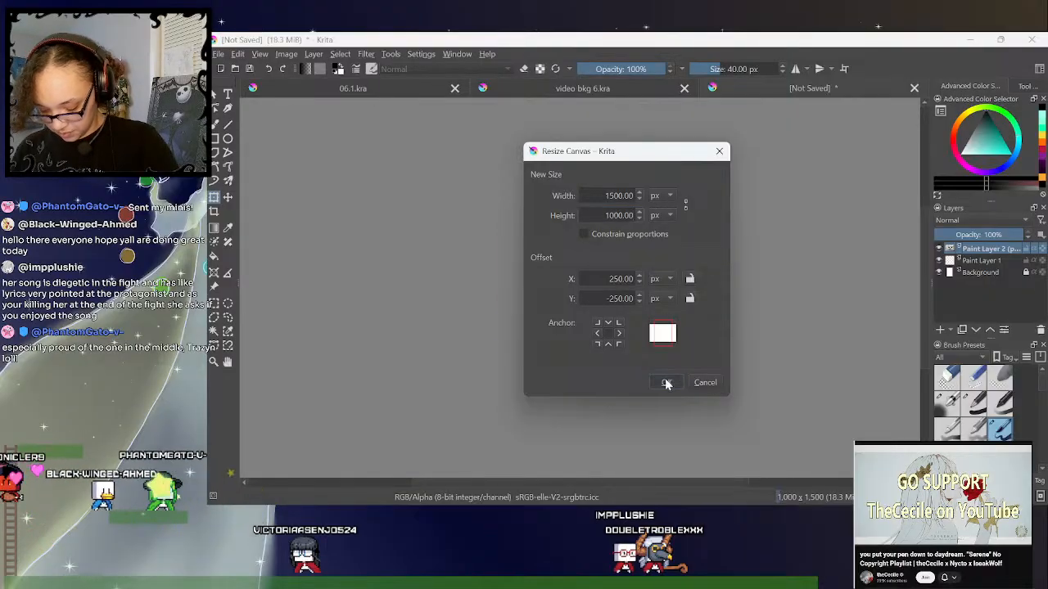
{"action": "left_click", "coordinate": [666, 384]}
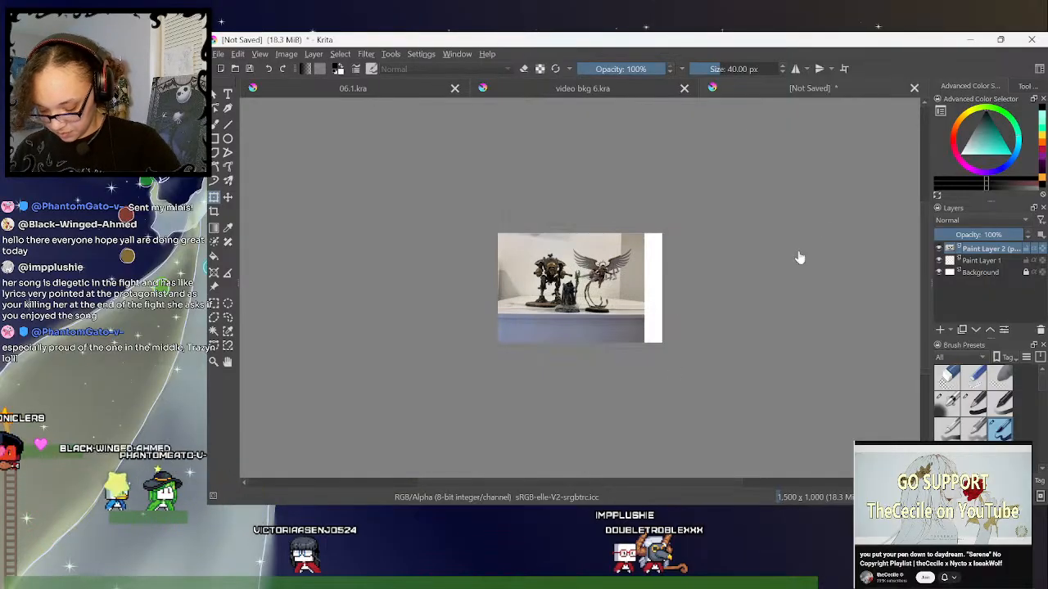
- Move the photo to the middle of the resized canvas and apply the transform
{"action": "left_click", "coordinate": [219, 196]}
{"action": "left_click_drag", "start_coordinate": [612, 321], "coordinate": [622, 325]}
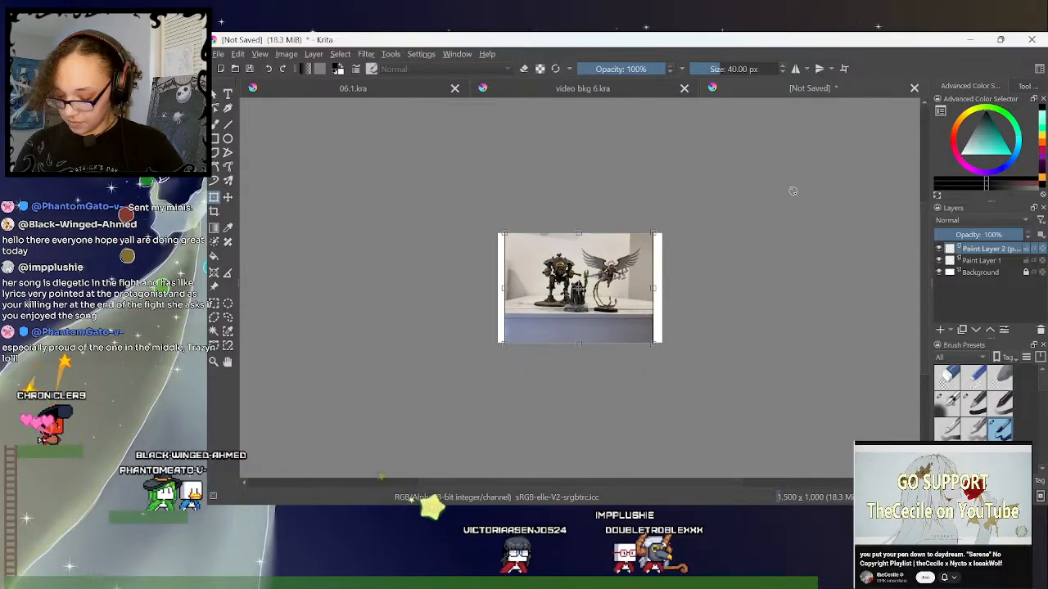
{"action": "left_click", "coordinate": [228, 316]}
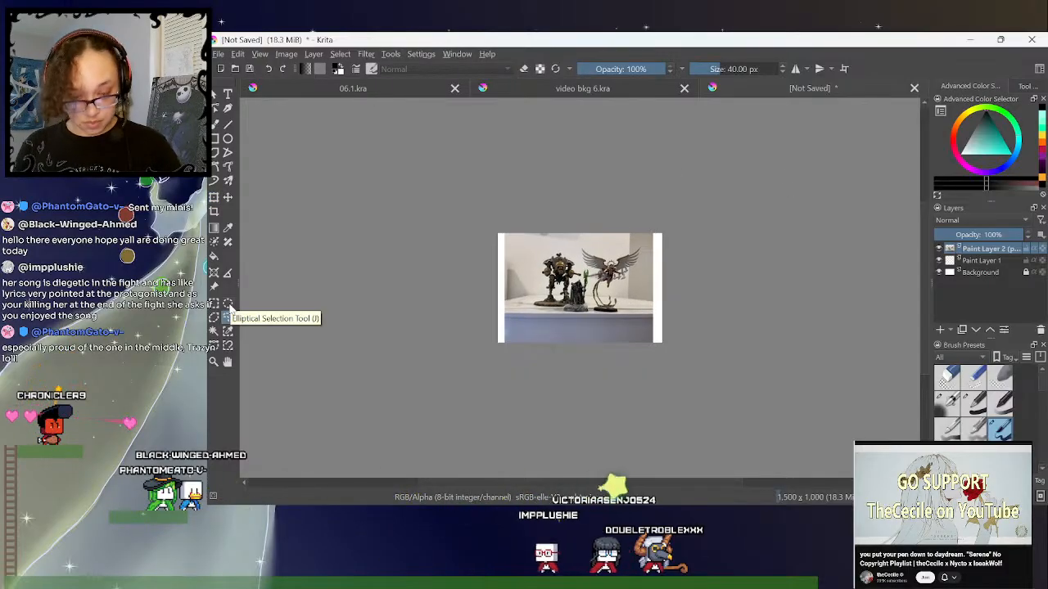
- Examine the three painted miniatures in the photo up close, especially the hooded figure with the green staff
{"action": "key", "text": "ctrl+plus"}
{"action": "key", "text": "ctrl+plus"}
{"action": "key", "text": "ctrl+plus"}
{"action": "key", "text": "ctrl+plus"}
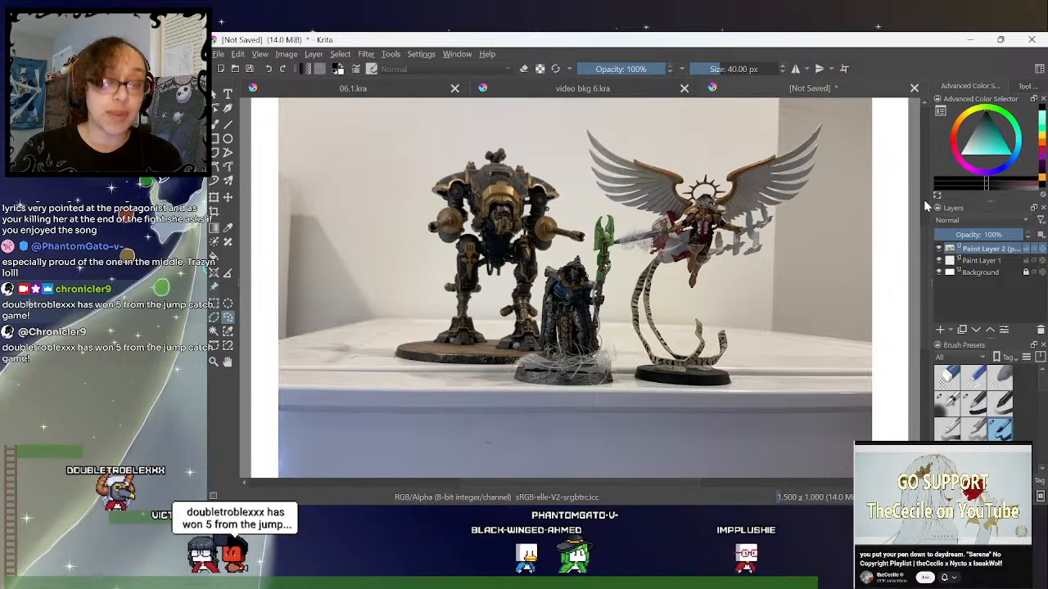
{"action": "mouse_move", "coordinate": [926, 249]}
{"action": "left_mouse_down"}
{"action": "mouse_move", "coordinate": [928, 260]}
{"action": "mouse_move", "coordinate": [926, 241]}
{"action": "left_mouse_up"}
{"action": "key", "text": "ctrl+plus"}
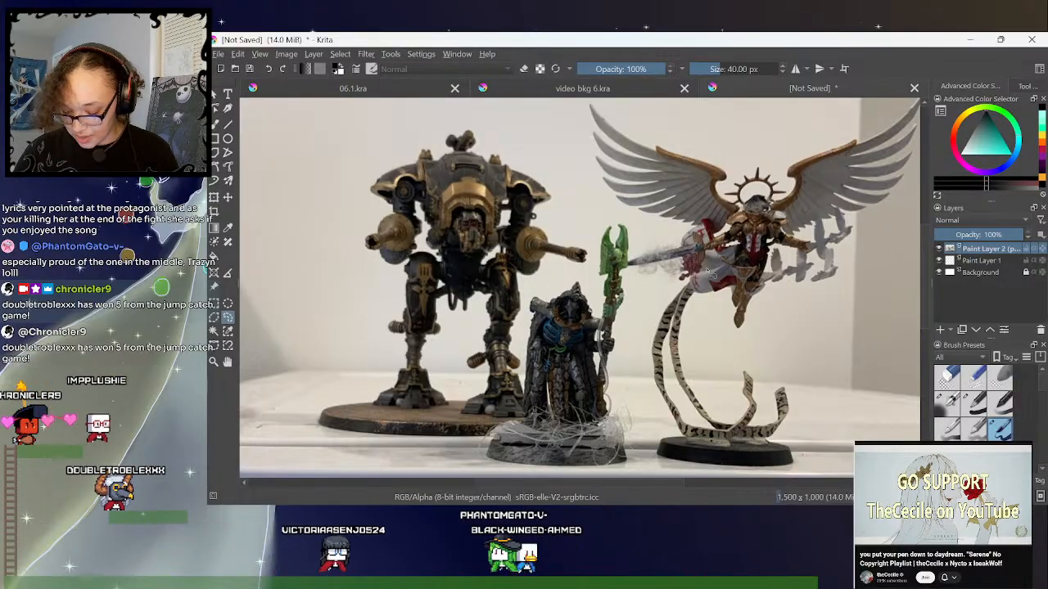
{"action": "left_click_drag", "start_coordinate": [926, 225], "coordinate": [928, 252]}
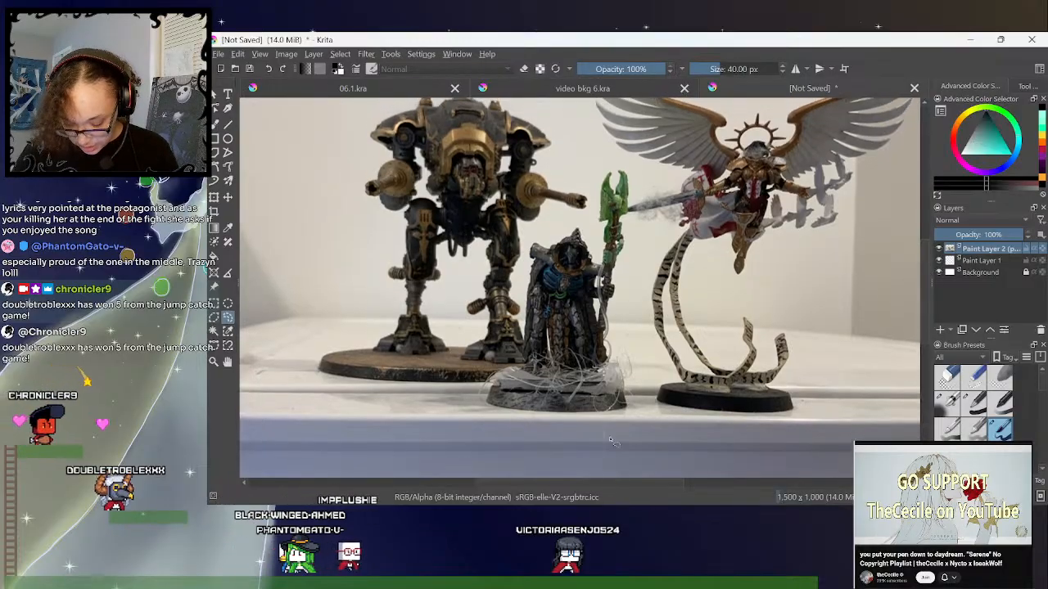
{"action": "key", "text": "ctrl+plus"}
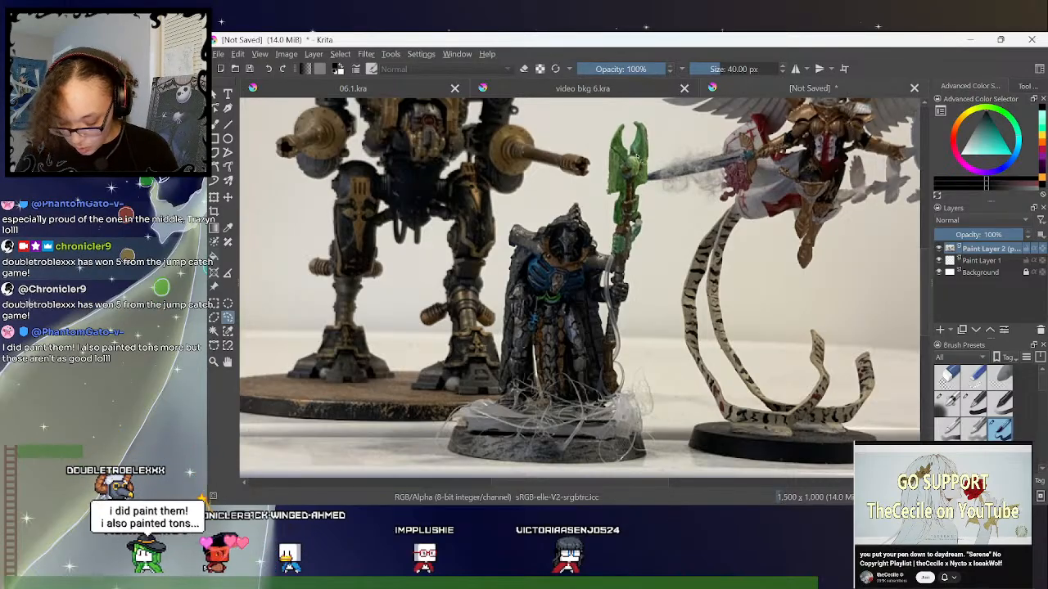
{"action": "left_click_drag", "start_coordinate": [927, 277], "coordinate": [928, 261]}
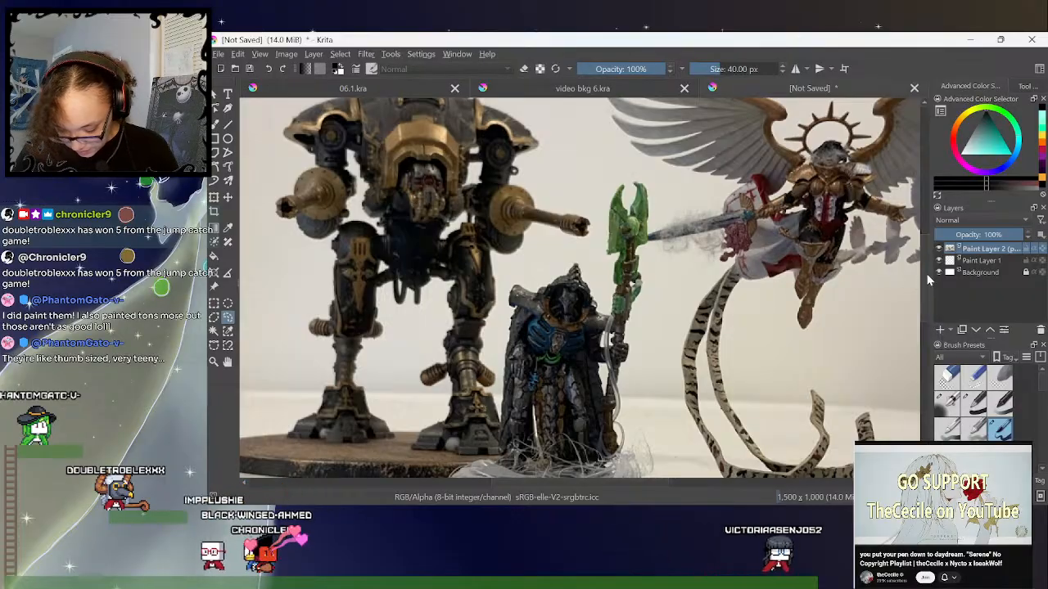
- Examine the details of the black-and-gold walker and the winged figure, briefly outlining the walker with a freehand selection
{"action": "key", "text": "minus"}
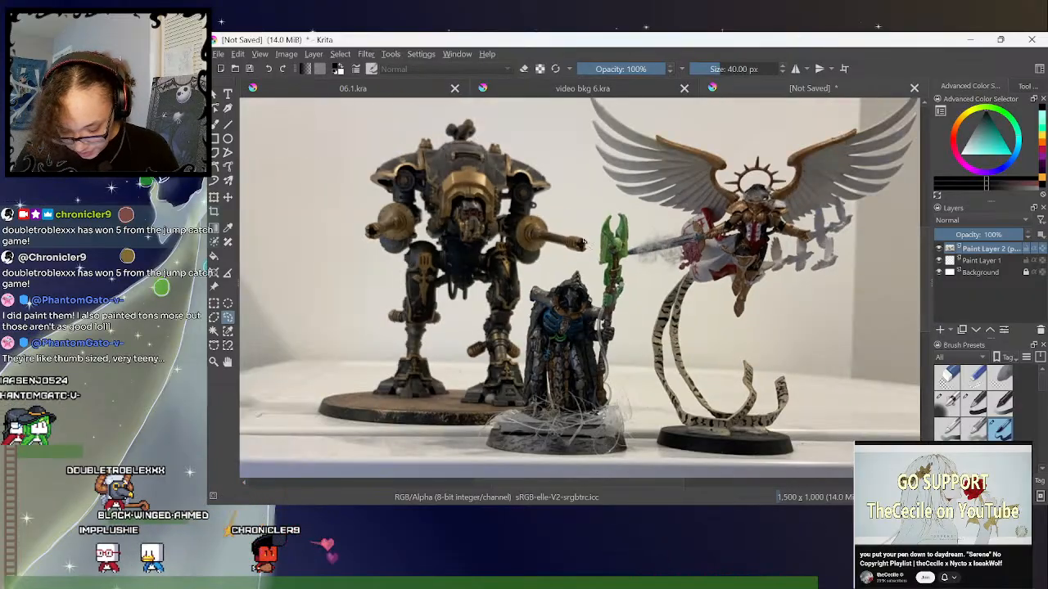
{"action": "left_click_drag", "start_coordinate": [495, 483], "coordinate": [475, 484]}
{"action": "left_click_drag", "start_coordinate": [928, 265], "coordinate": [927, 242]}
{"action": "key", "text": "plus"}
{"action": "key", "text": "plus"}
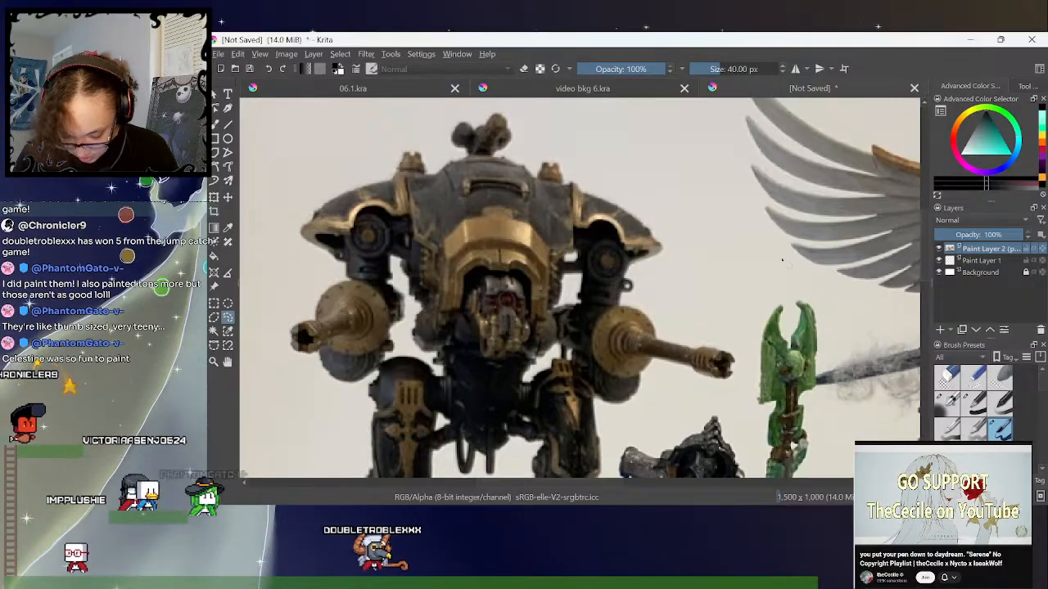
{"action": "key", "text": "minus"}
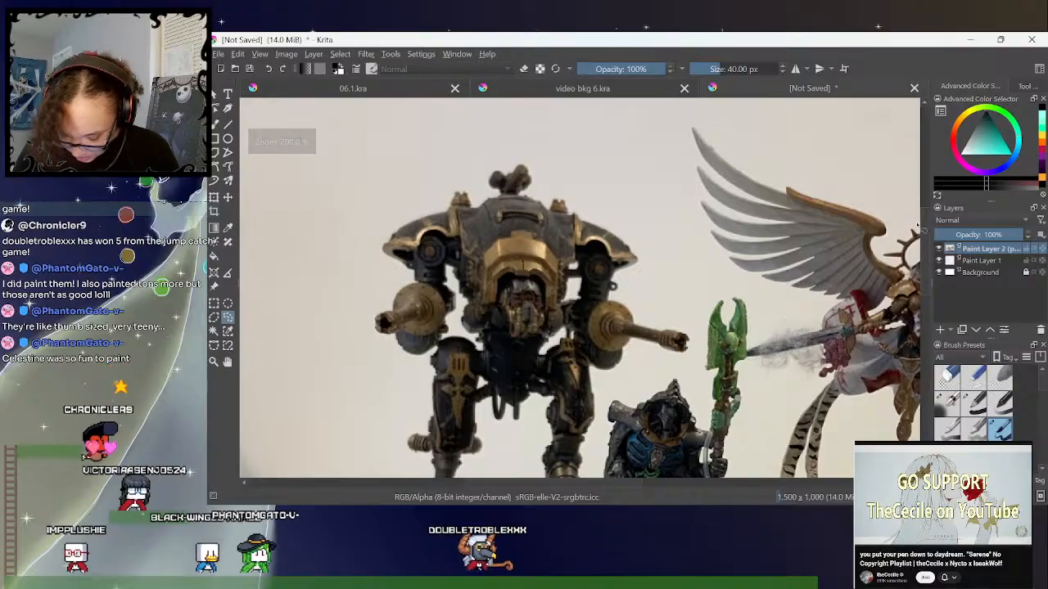
{"action": "left_click_drag", "start_coordinate": [926, 242], "coordinate": [926, 277]}
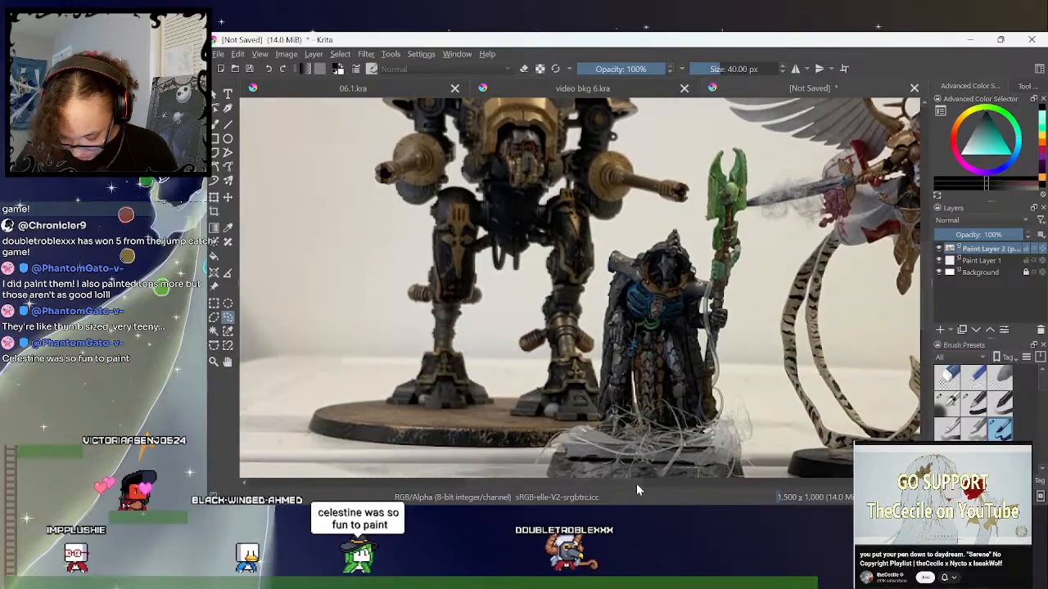
{"action": "left_click_drag", "start_coordinate": [623, 488], "coordinate": [662, 475]}
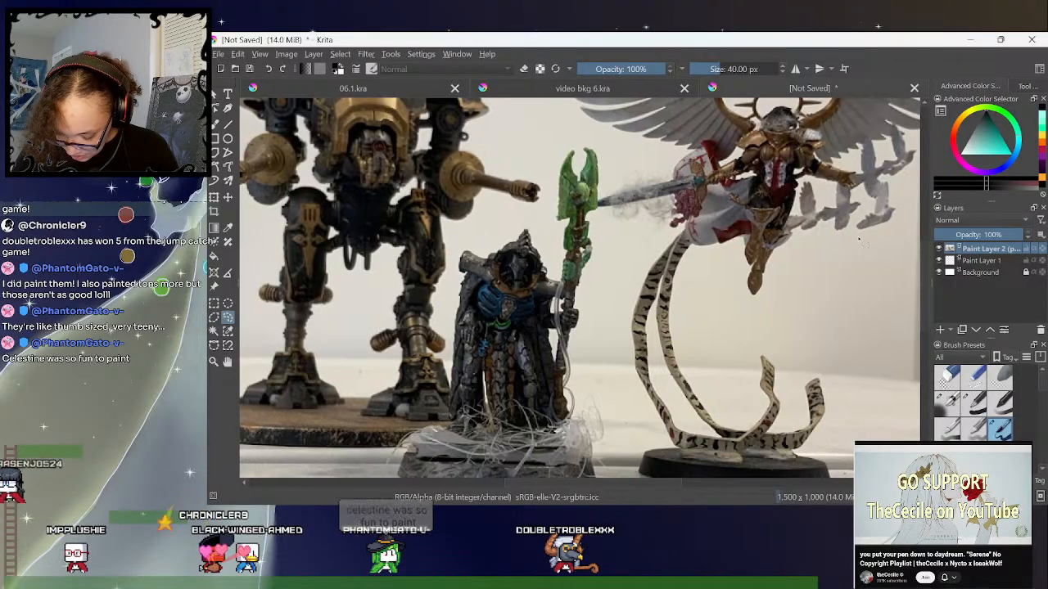
{"action": "key", "text": "ctrl+minus"}
{"action": "left_click_drag", "start_coordinate": [925, 241], "coordinate": [926, 231]}
{"action": "left_click_drag", "start_coordinate": [644, 483], "coordinate": [636, 484]}
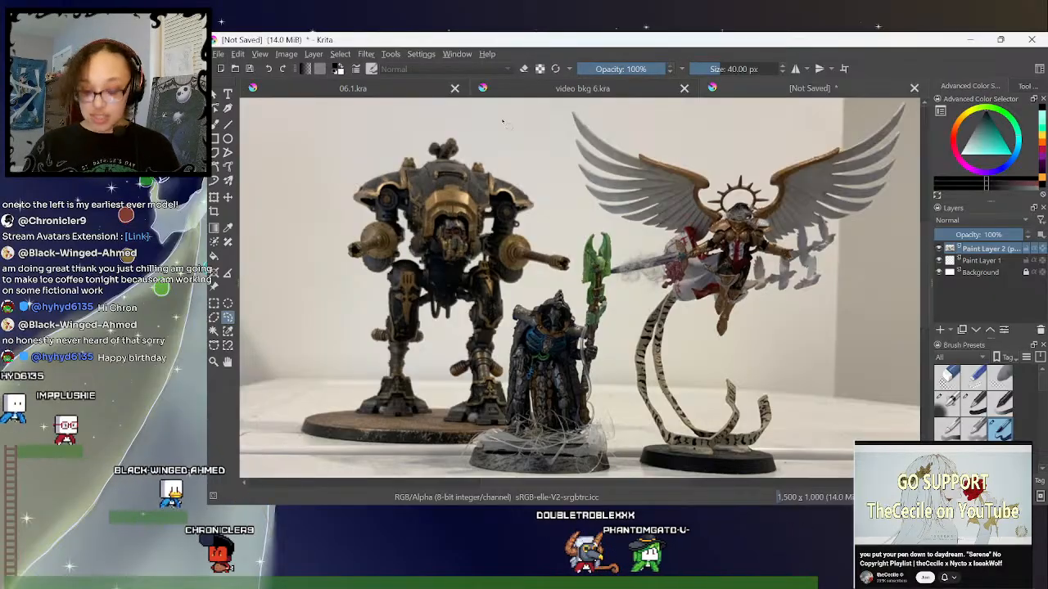
{"action": "left_click_drag", "start_coordinate": [521, 174], "coordinate": [480, 118]}
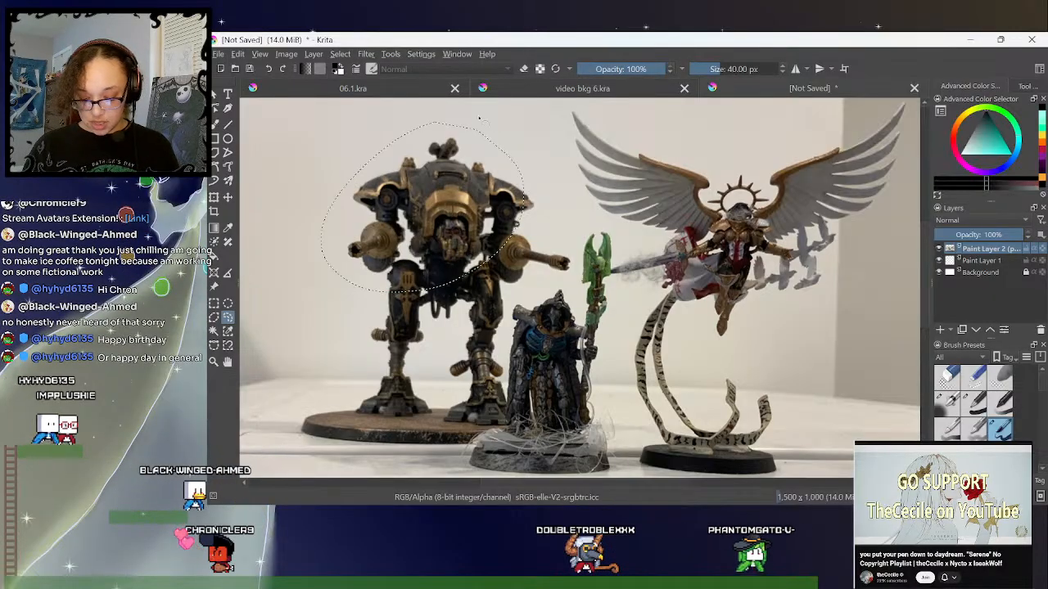
{"action": "left_click", "coordinate": [547, 190]}
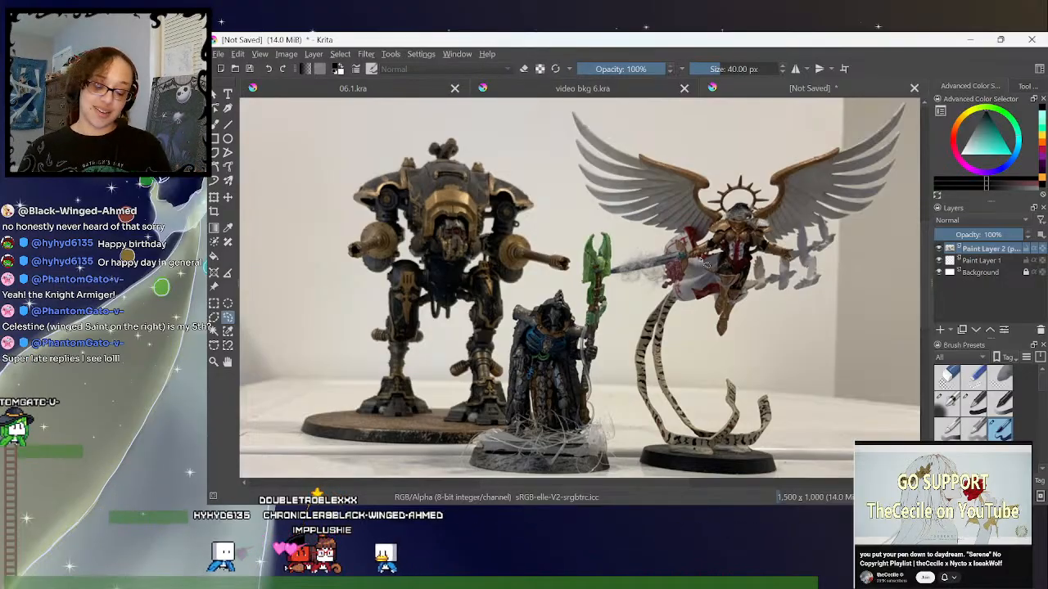
- Return to 06.1.kra, collapse the ppl group, and hide the text group after checking its layers
{"action": "left_click", "coordinate": [405, 89]}
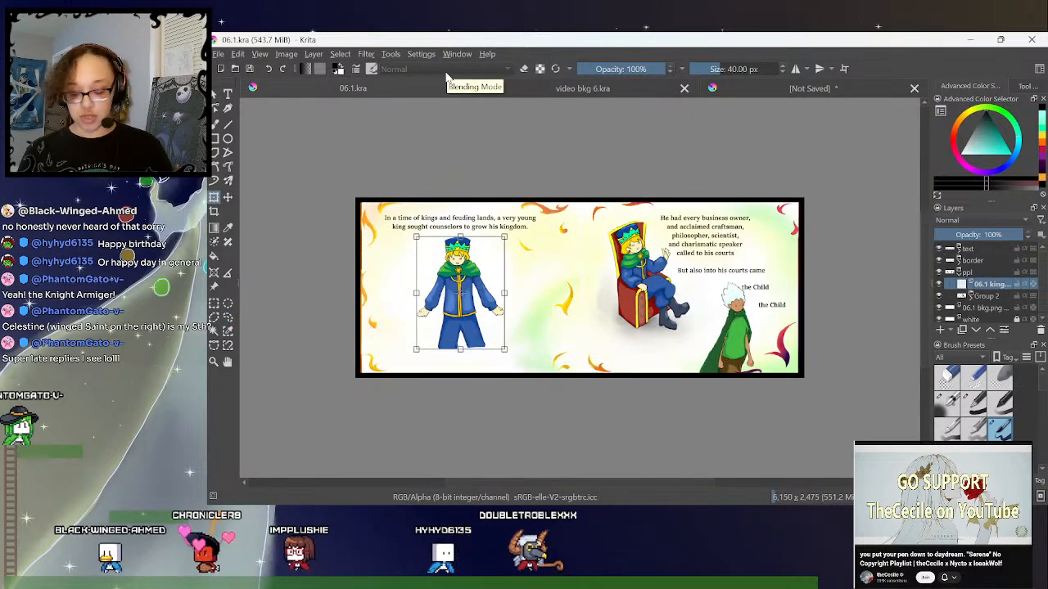
{"action": "left_click", "coordinate": [229, 318]}
{"action": "left_click", "coordinate": [961, 273]}
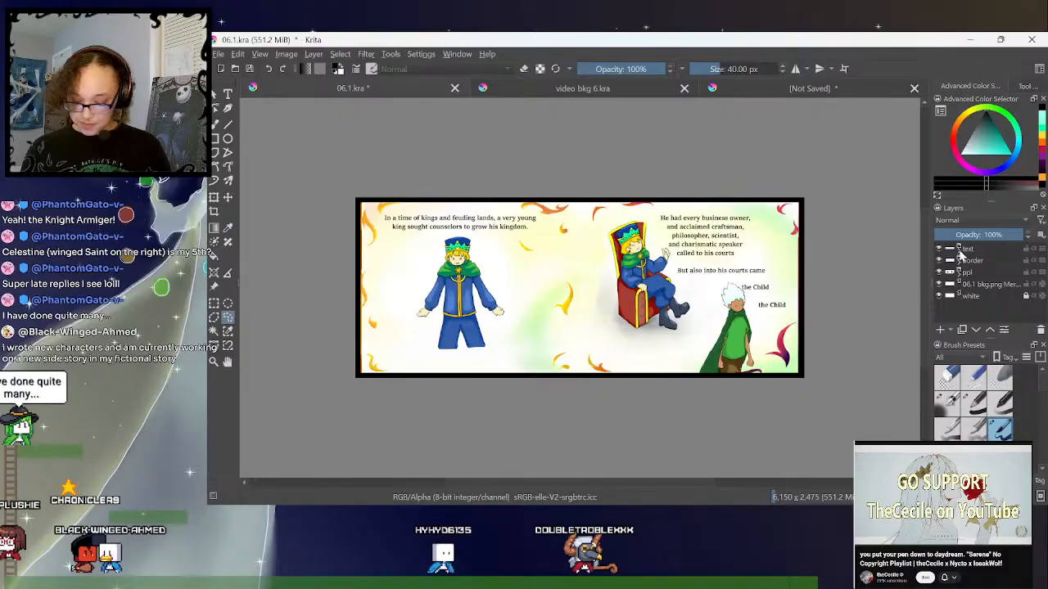
{"action": "left_click", "coordinate": [960, 249]}
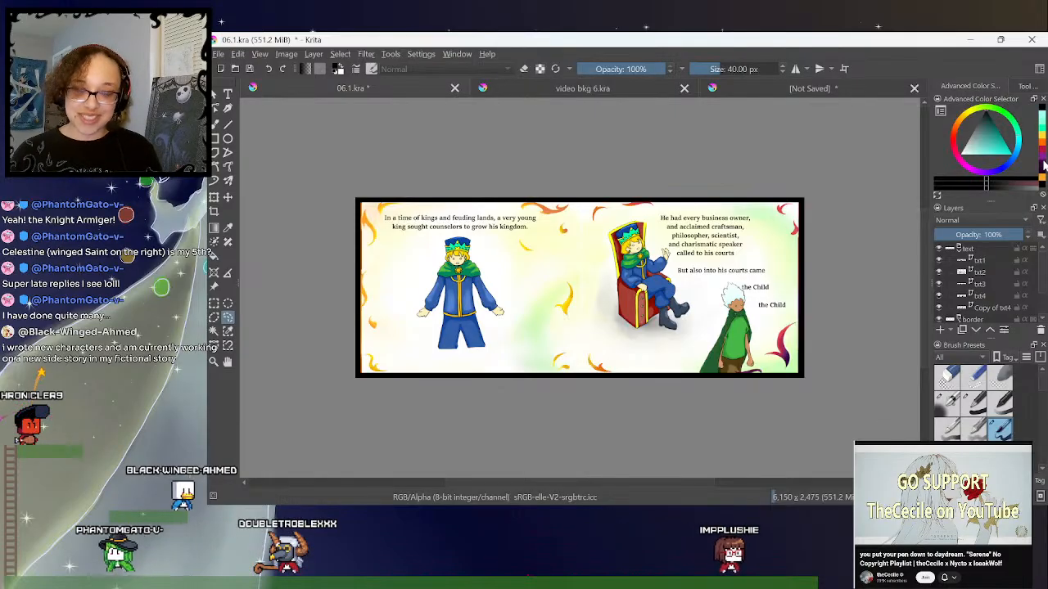
{"action": "left_click", "coordinate": [959, 249]}
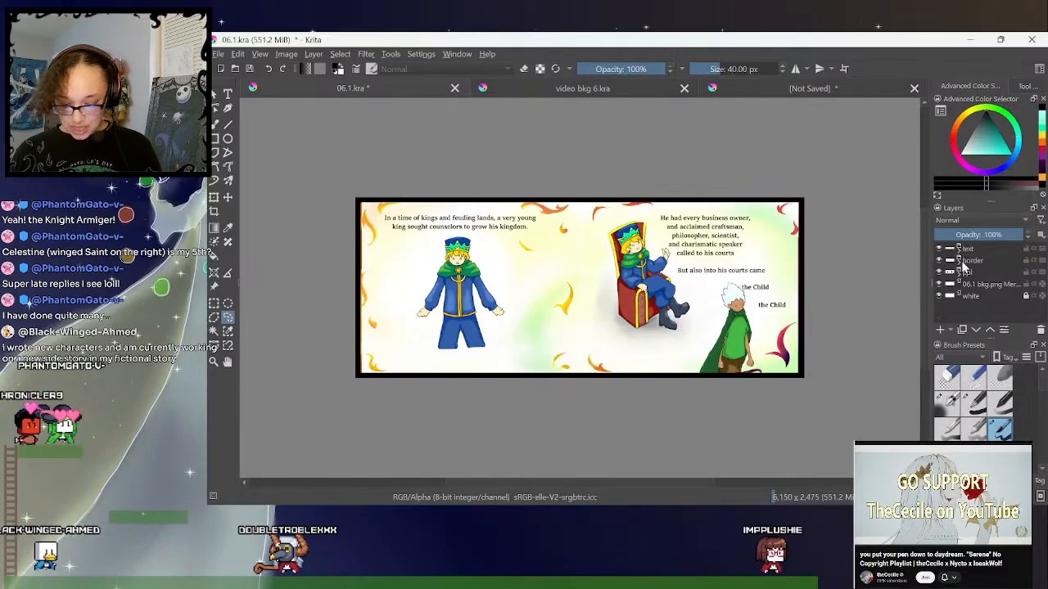
{"action": "left_click", "coordinate": [939, 249]}
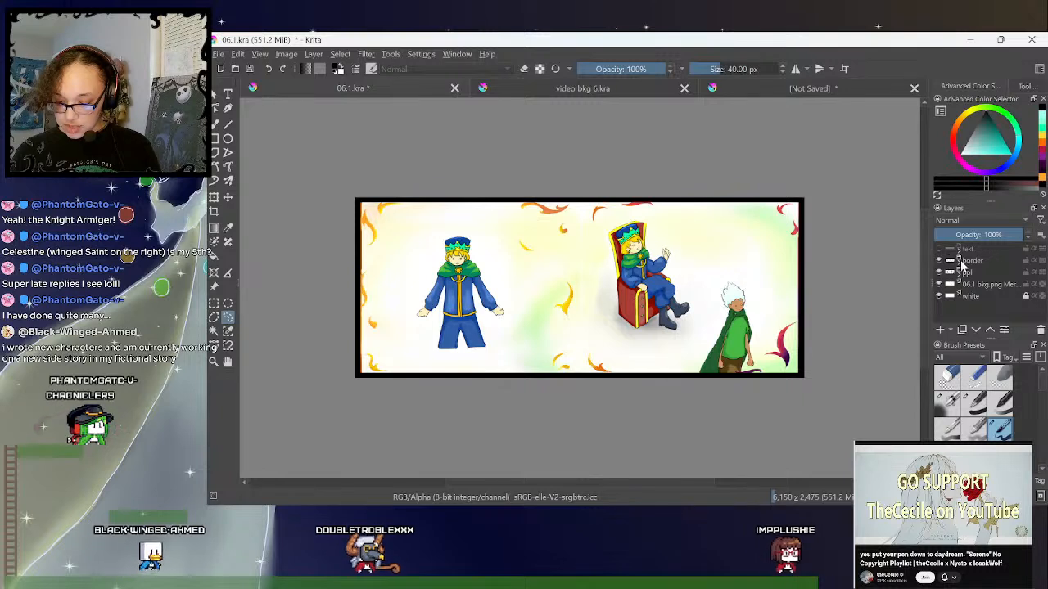
- Expand the border group and add a new paint layer directly above the 06.1 border layer
{"action": "left_click", "coordinate": [959, 260]}
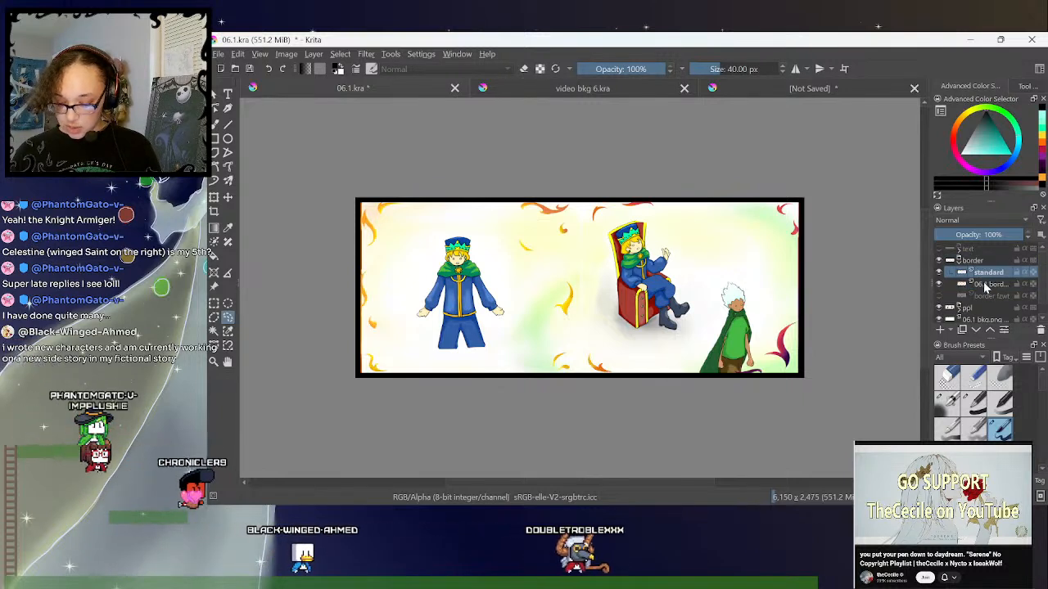
{"action": "left_click", "coordinate": [985, 287]}
{"action": "key", "text": "Insert"}
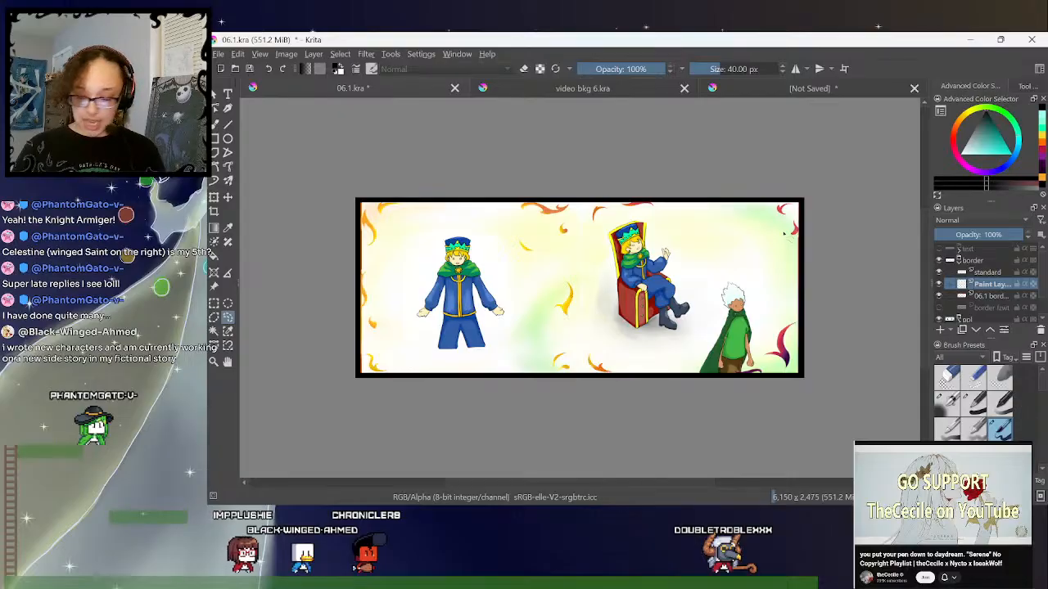
- Outline the small flame in the spread's top-left corner in black with the freehand brush
{"action": "key", "text": "ctrl+plus"}
{"action": "key", "text": "ctrl+plus"}
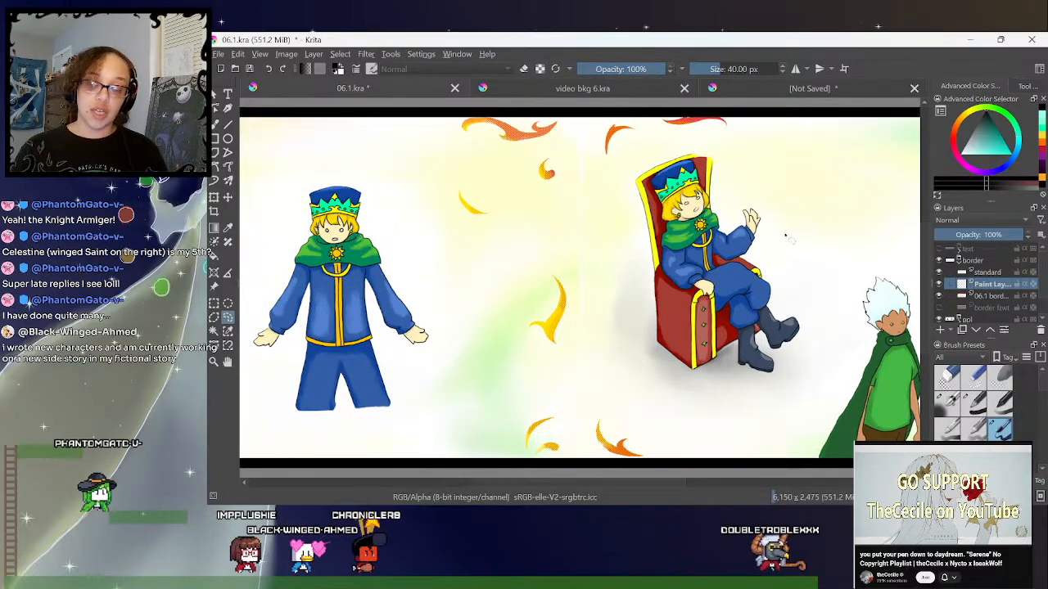
{"action": "left_click_drag", "start_coordinate": [615, 481], "coordinate": [565, 489]}
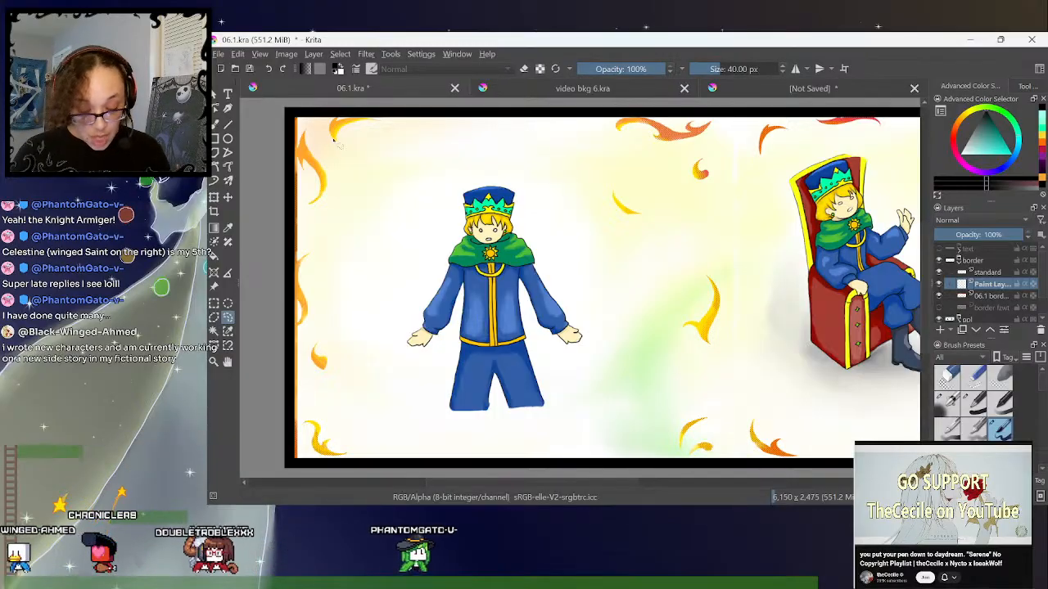
{"action": "left_click", "coordinate": [217, 124]}
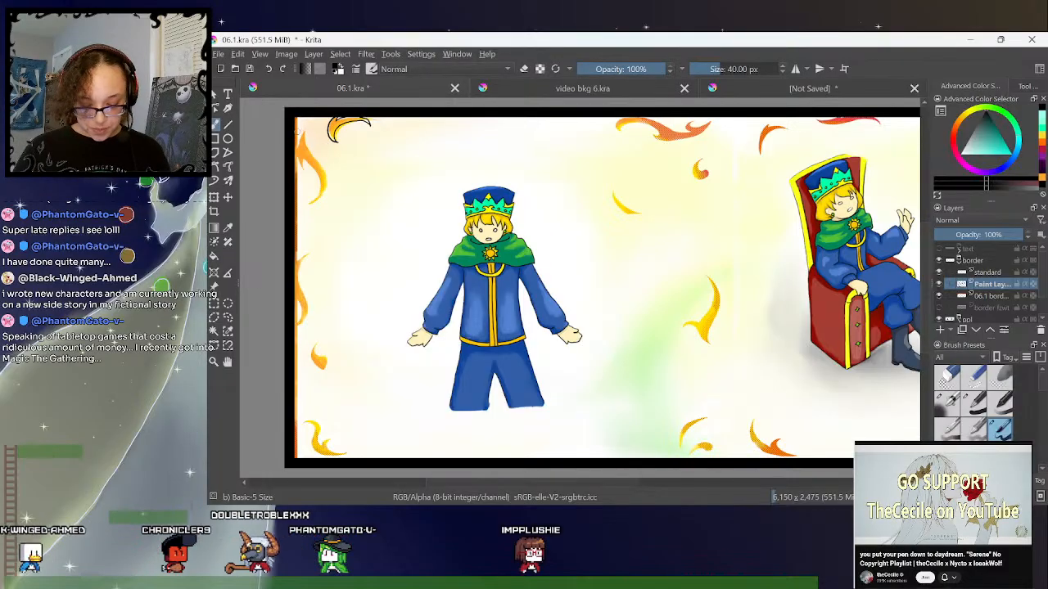
- Outline the flames along the spread's left edge in black, from the tall upper flame down to the bottom-left corner
{"action": "key", "text": "ctrl+plus"}
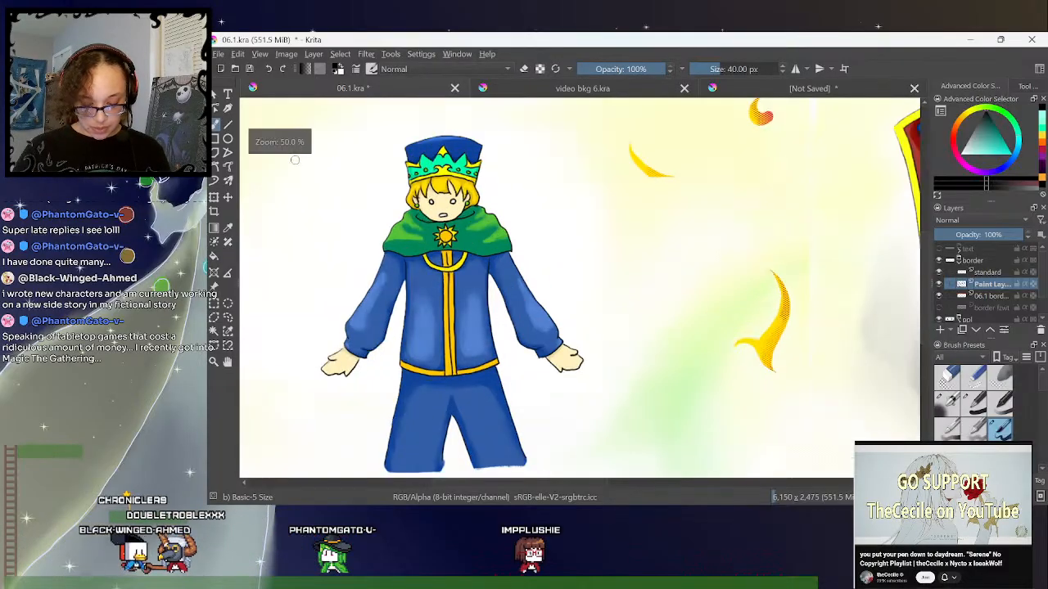
{"action": "left_click_drag", "start_coordinate": [559, 485], "coordinate": [497, 491]}
{"action": "left_click_drag", "start_coordinate": [926, 262], "coordinate": [928, 230]}
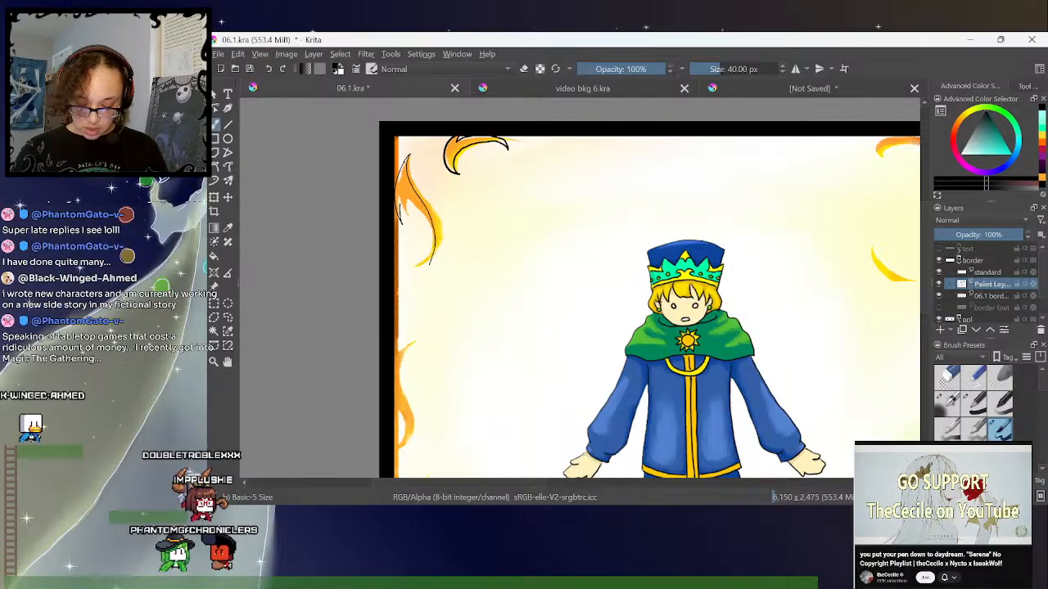
{"action": "left_click_drag", "start_coordinate": [432, 259], "coordinate": [404, 285]}
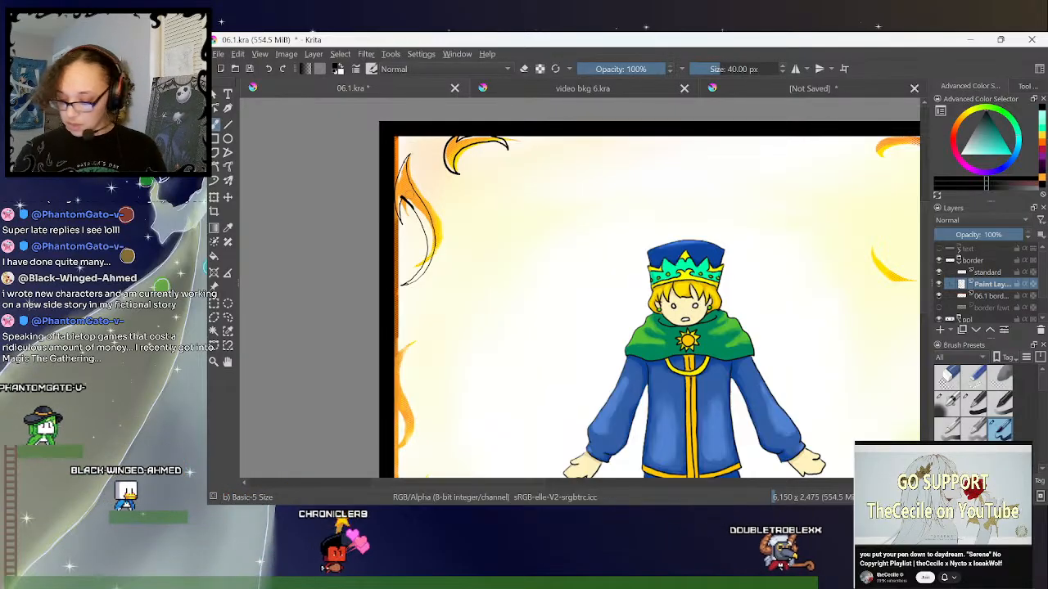
{"action": "left_click_drag", "start_coordinate": [928, 238], "coordinate": [928, 280]}
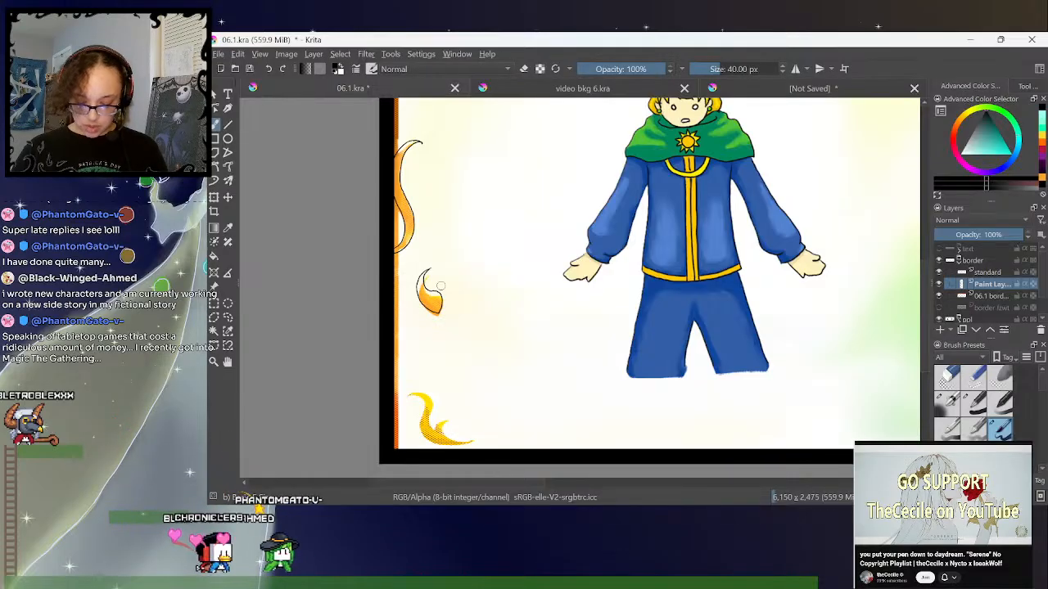
{"action": "scroll", "coordinate": [401, 324], "scroll_direction": "down", "scroll_amount": 3}
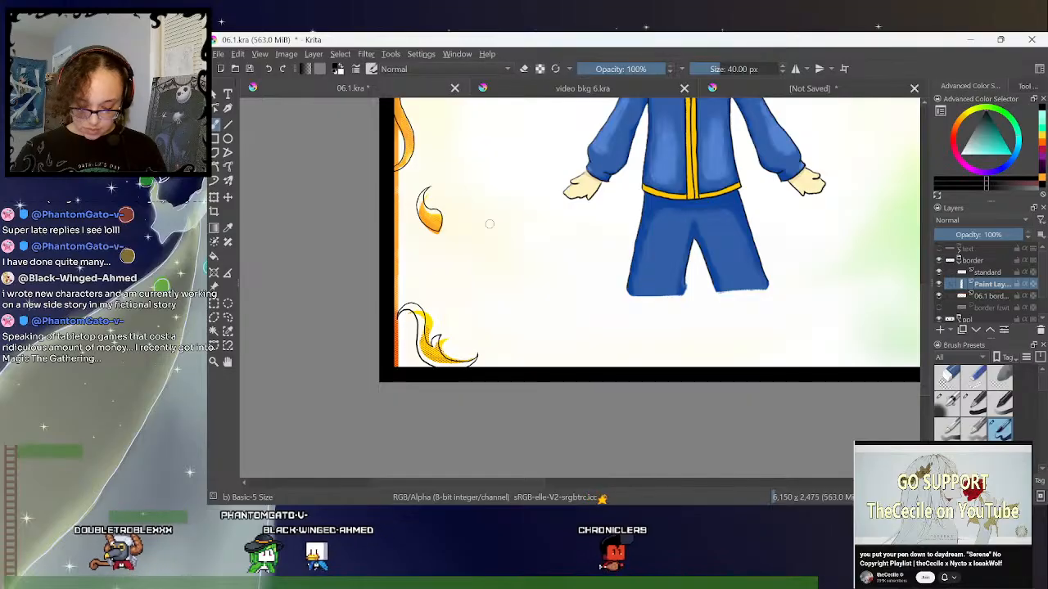
- Outline the wavy red-orange flame on the top edge between the standing king and the throne
{"action": "key", "text": "minus"}
{"action": "key", "text": "minus"}
{"action": "left_click_drag", "start_coordinate": [584, 482], "coordinate": [637, 484]}
{"action": "left_click_drag", "start_coordinate": [925, 312], "coordinate": [926, 279]}
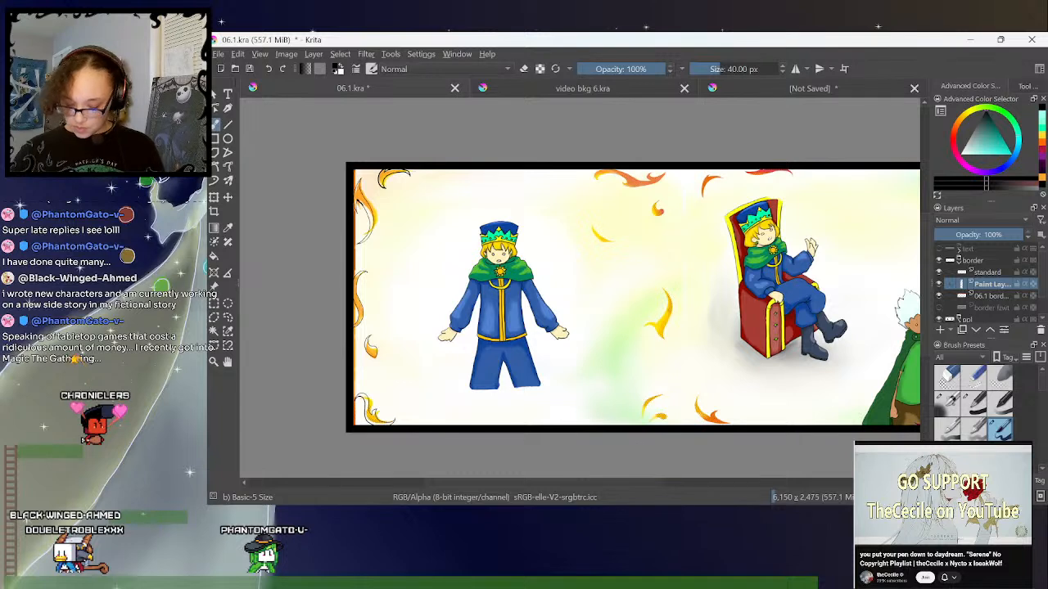
{"action": "left_click_drag", "start_coordinate": [638, 485], "coordinate": [662, 486]}
{"action": "left_click_drag", "start_coordinate": [926, 246], "coordinate": [926, 240]}
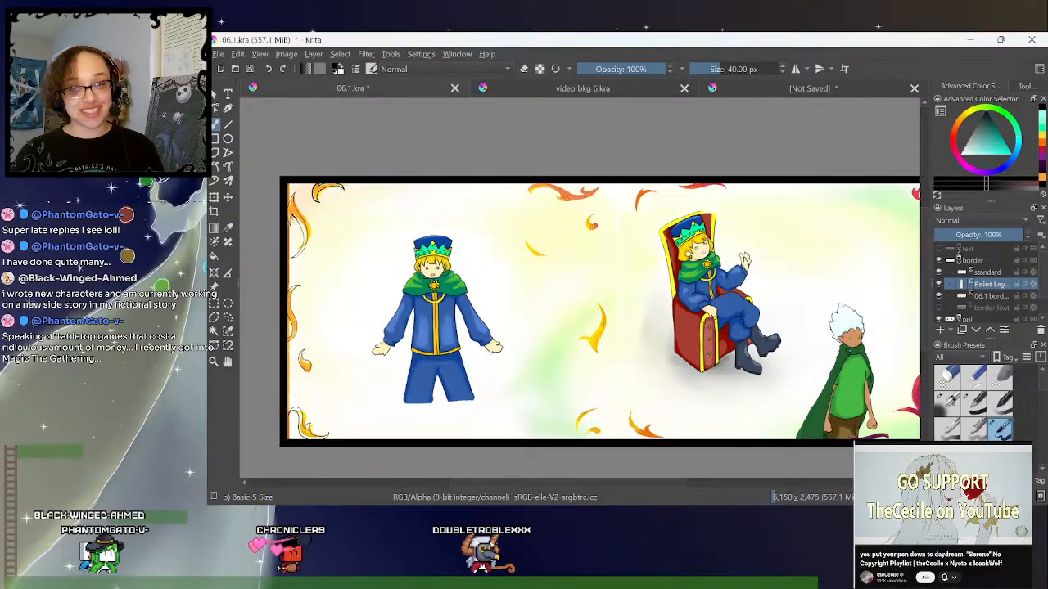
{"action": "key", "text": "plus"}
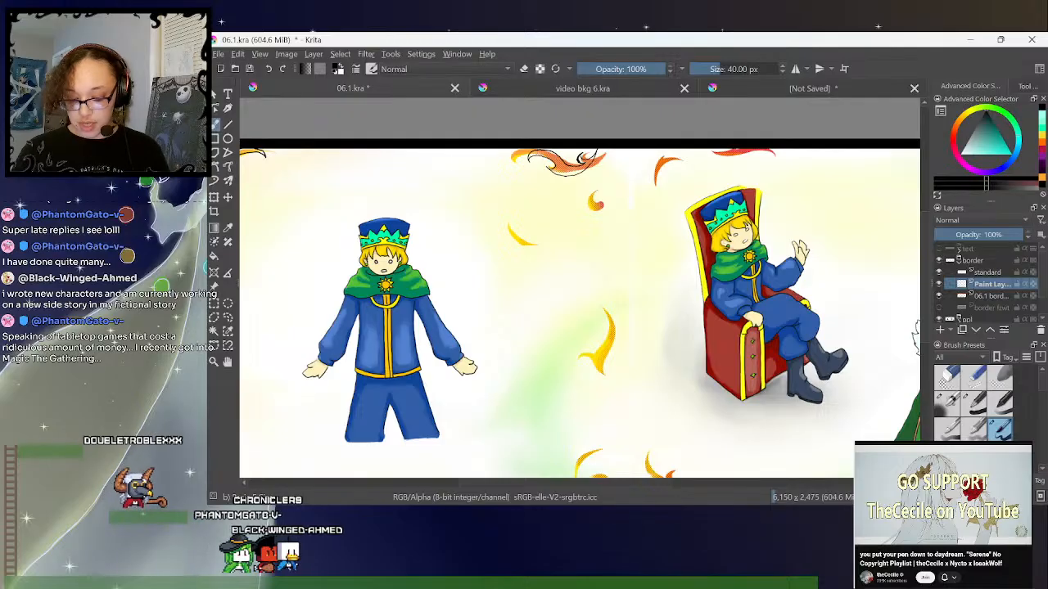
- Outline the small curled flame, the yellow crescent and the arched flame between the two kings, using the eraser for corrections
{"action": "left_click", "coordinate": [525, 69]}
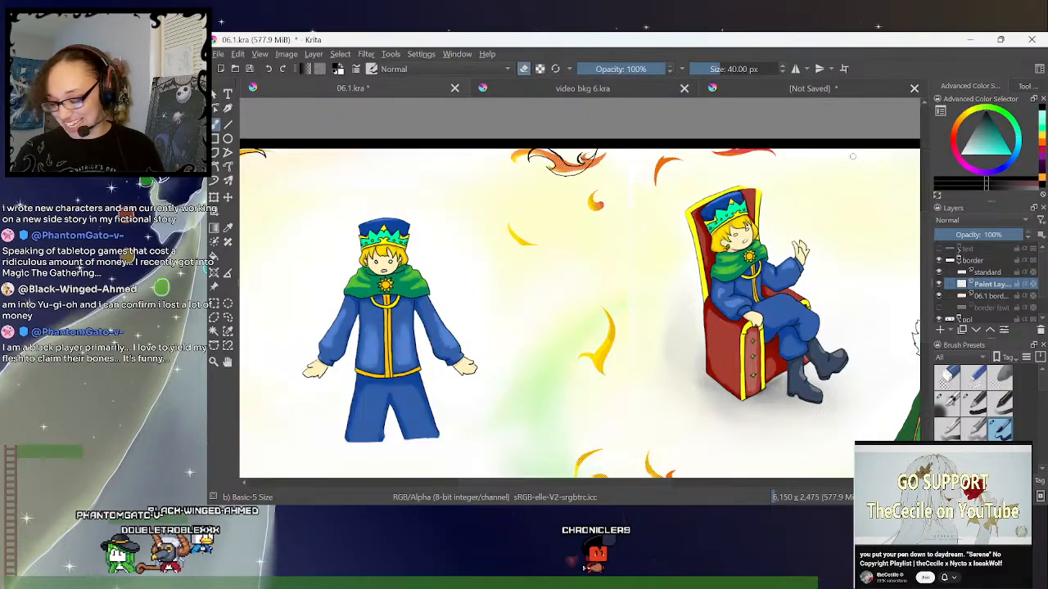
{"action": "scroll", "coordinate": [690, 117], "scroll_direction": "down", "scroll_amount": 2}
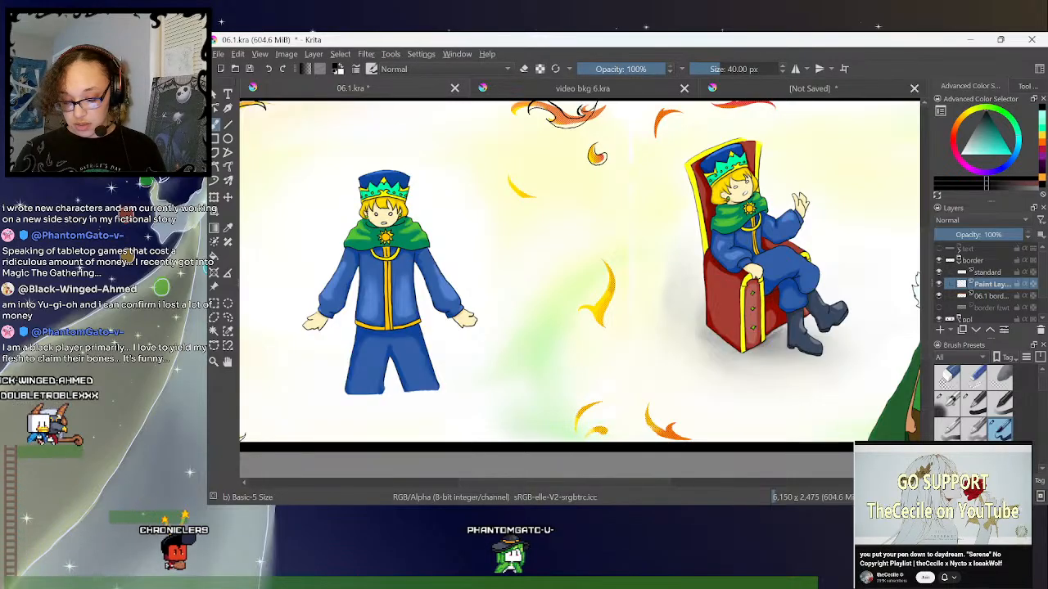
{"action": "left_click", "coordinate": [525, 68]}
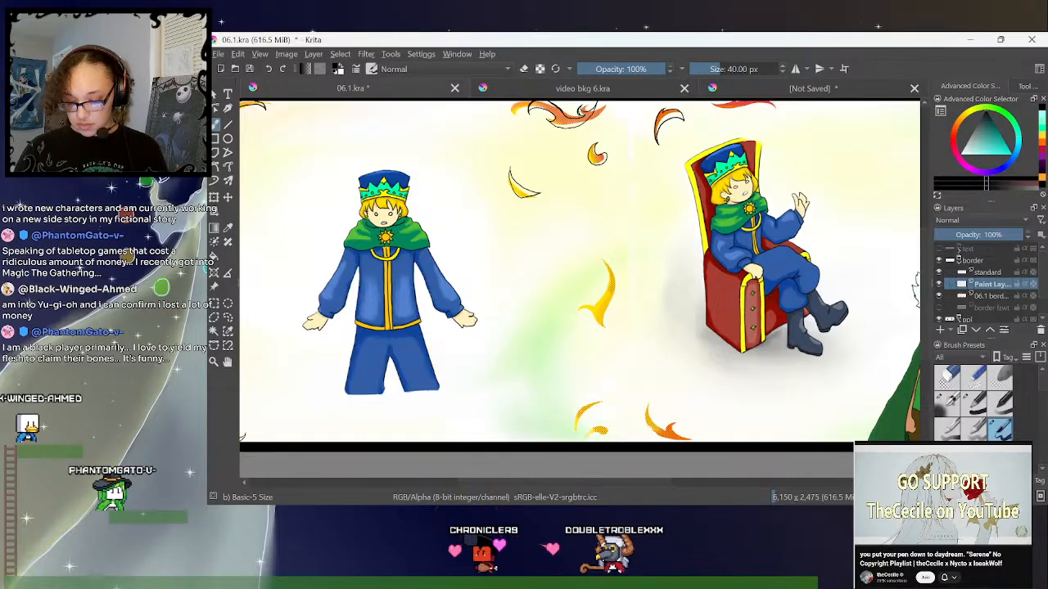
- Outline the flat red flame on the top border above the throne in black
{"action": "left_click_drag", "start_coordinate": [930, 226], "coordinate": [931, 221]}
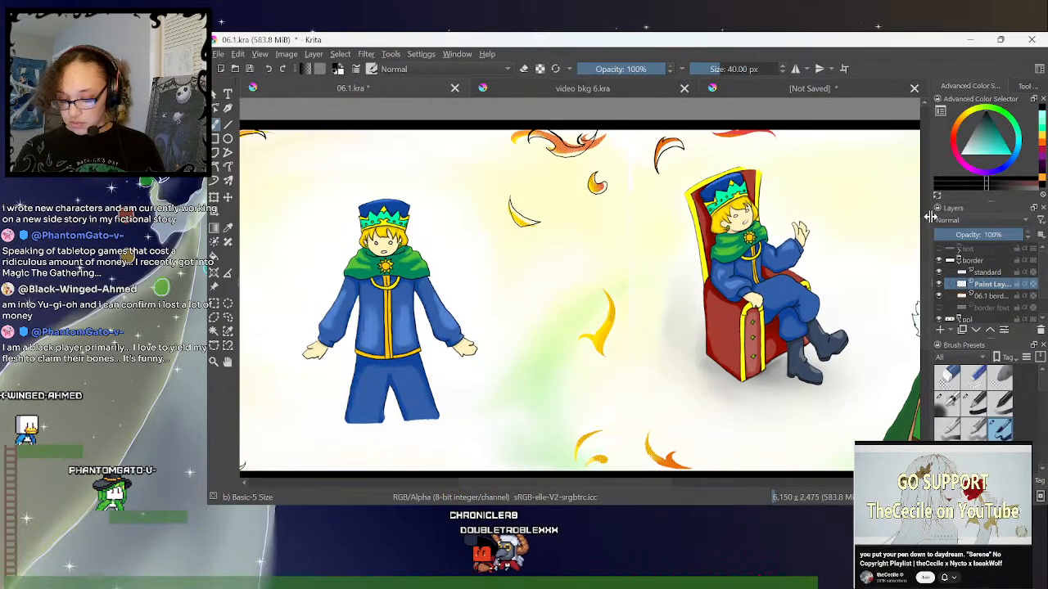
{"action": "left_click_drag", "start_coordinate": [608, 489], "coordinate": [549, 486]}
{"action": "key", "text": "ctrl+minus"}
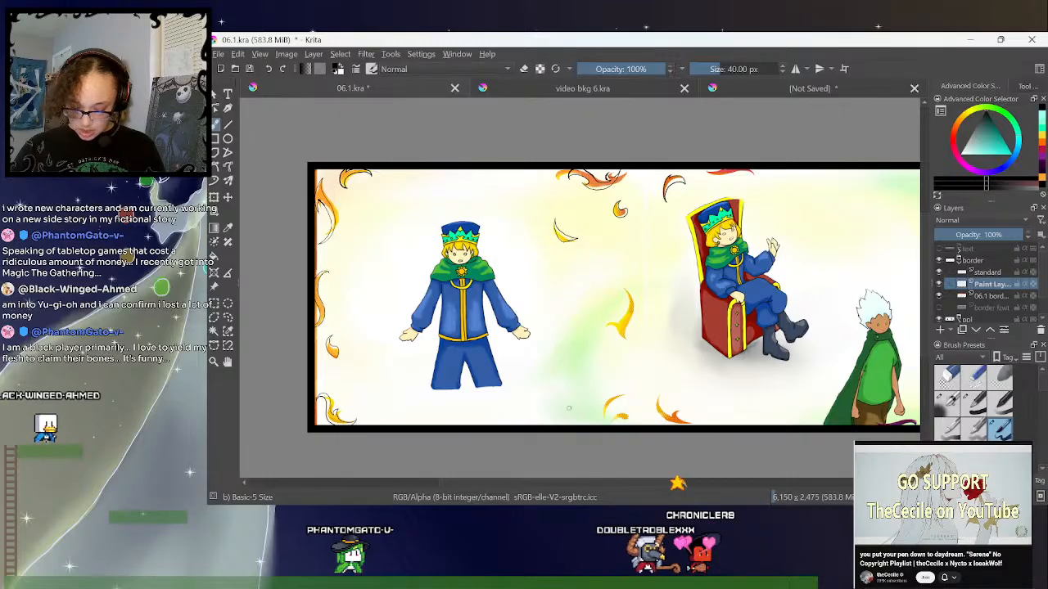
{"action": "left_click_drag", "start_coordinate": [619, 482], "coordinate": [684, 481]}
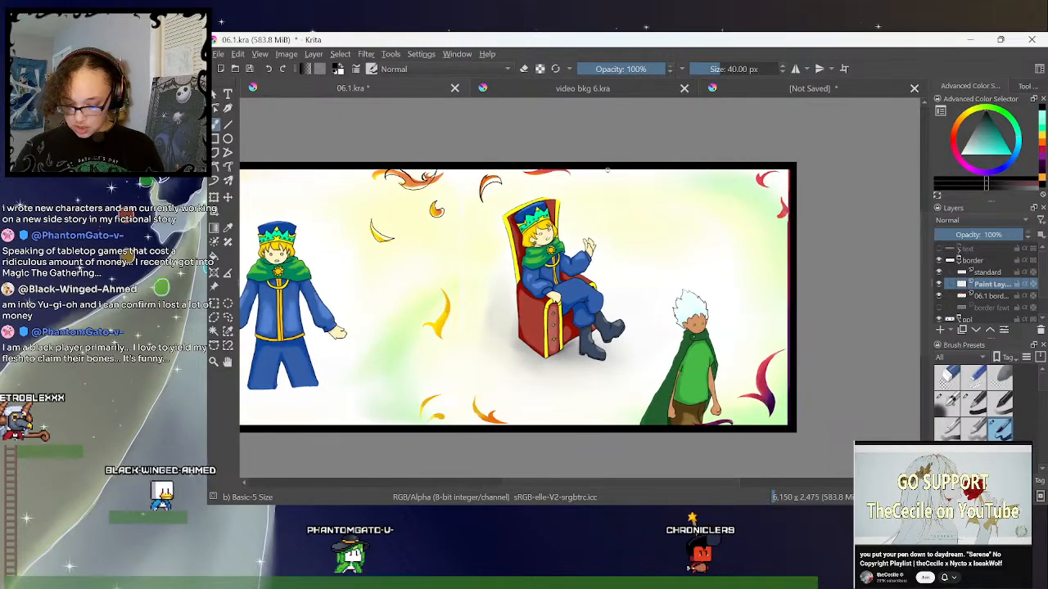
{"action": "scroll", "coordinate": [581, 249], "scroll_direction": "up", "scroll_amount": 3}
{"action": "left_click_drag", "start_coordinate": [627, 485], "coordinate": [614, 485]}
{"action": "left_click_drag", "start_coordinate": [925, 267], "coordinate": [925, 250]}
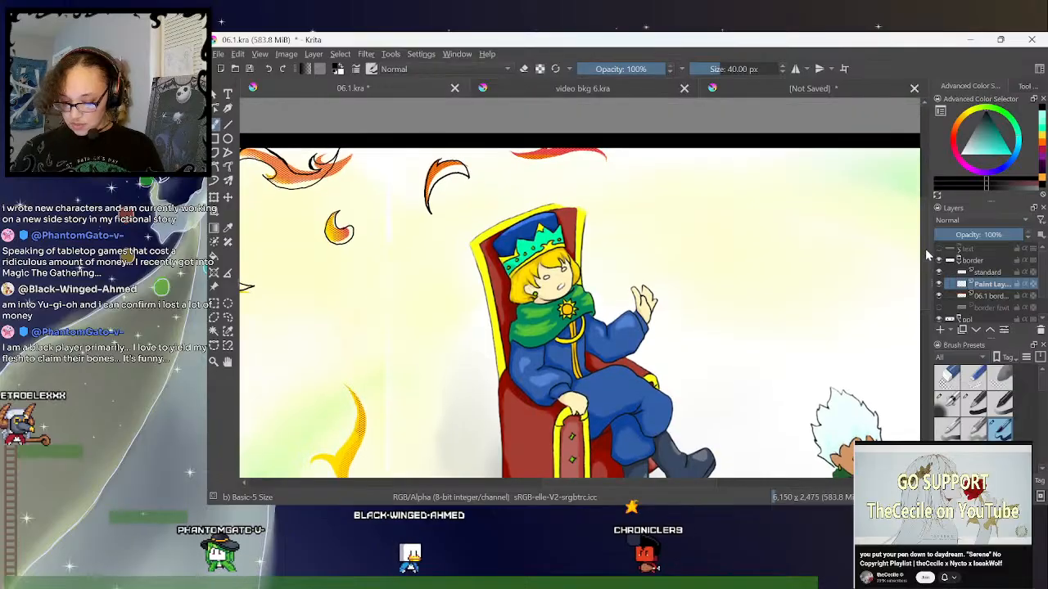
{"action": "left_click_drag", "start_coordinate": [638, 485], "coordinate": [643, 485]}
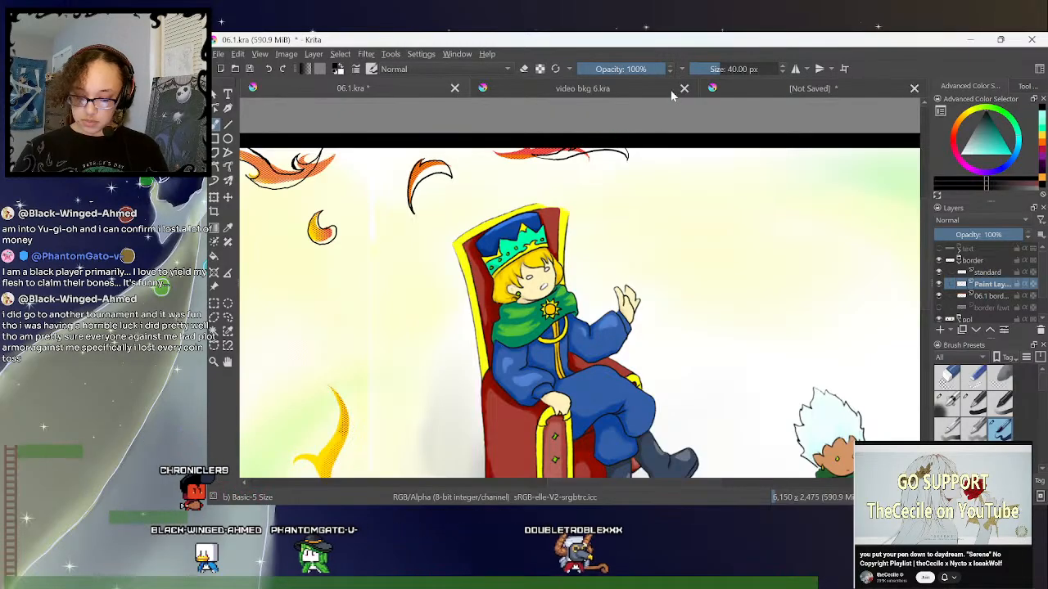
- Select the outline above the throne with a freehand selection and shift it slightly to the right with the transform tool
{"action": "left_click", "coordinate": [227, 316]}
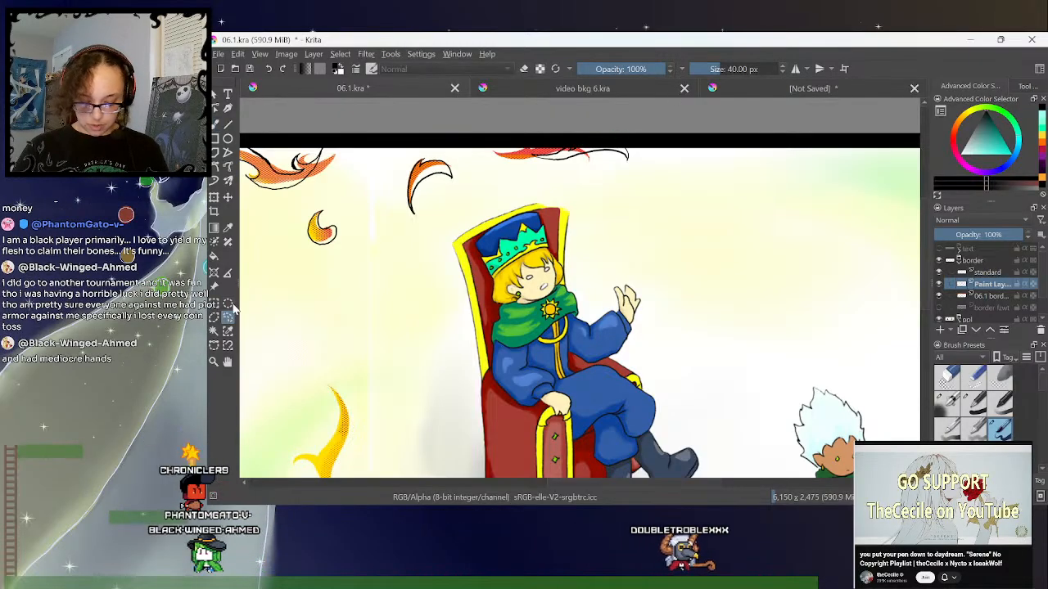
{"action": "mouse_move", "coordinate": [607, 123]}
{"action": "left_mouse_down"}
{"action": "mouse_move", "coordinate": [604, 177]}
{"action": "mouse_move", "coordinate": [616, 119]}
{"action": "left_mouse_up"}
{"action": "left_click", "coordinate": [214, 197]}
{"action": "mouse_move", "coordinate": [640, 171]}
{"action": "left_mouse_down"}
{"action": "mouse_move", "coordinate": [696, 173]}
{"action": "mouse_move", "coordinate": [640, 169]}
{"action": "left_mouse_up"}
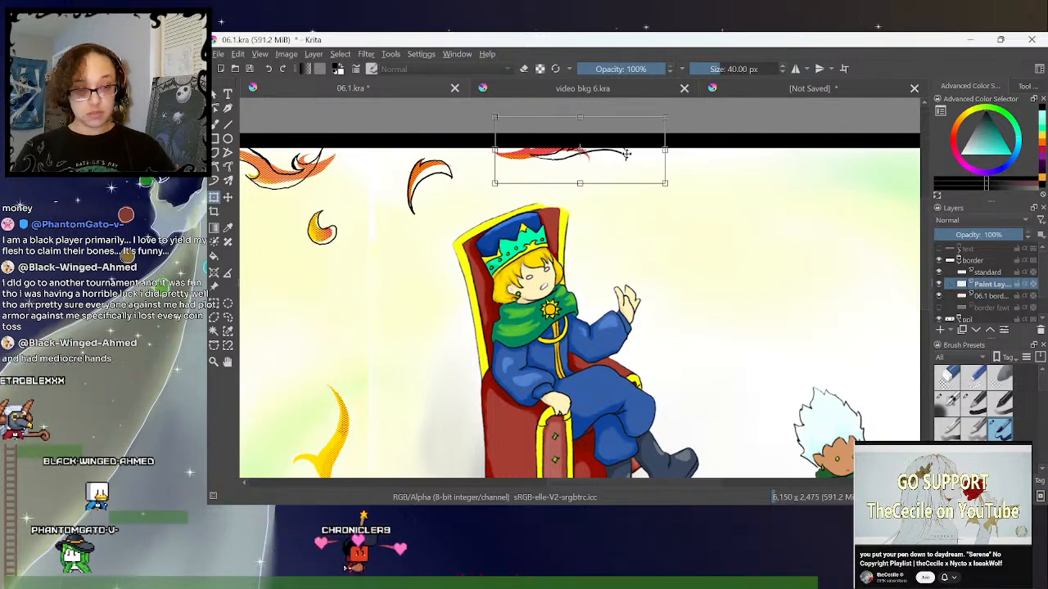
{"action": "left_click_drag", "start_coordinate": [624, 163], "coordinate": [630, 165]}
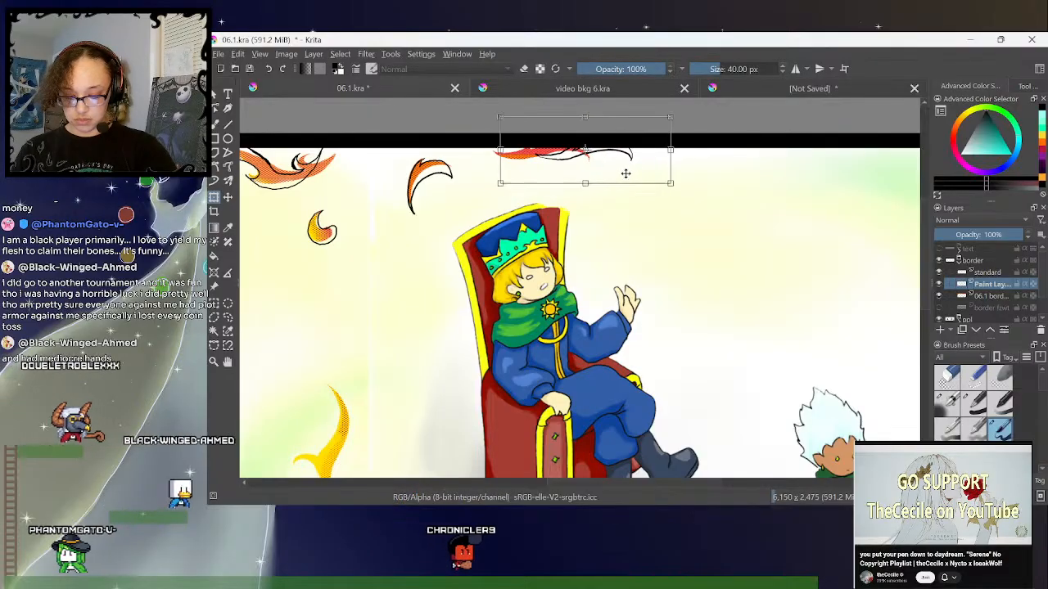
{"action": "left_click", "coordinate": [228, 316]}
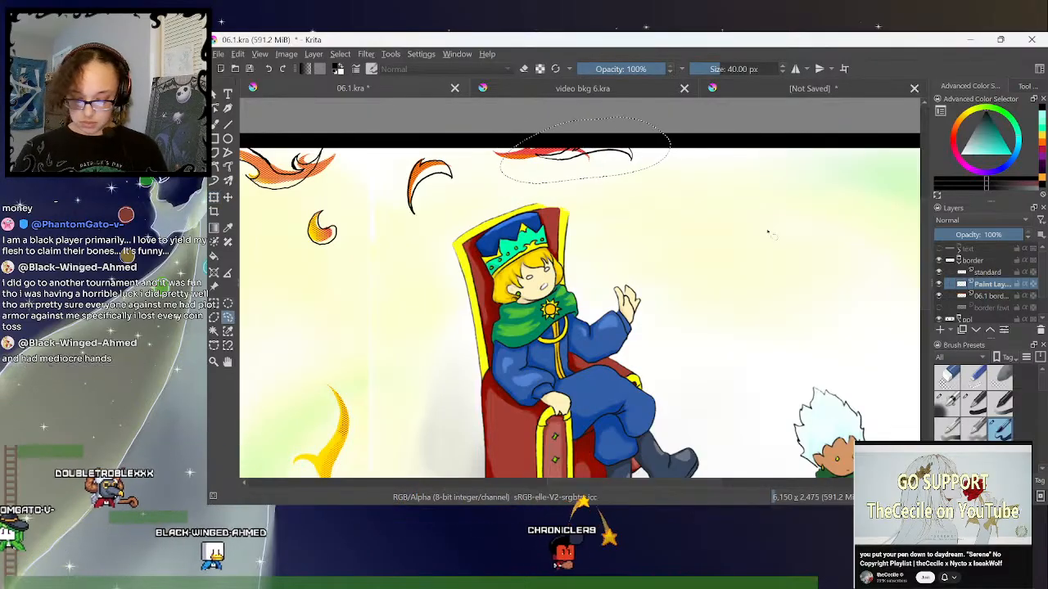
- Try to outline the pink flame in the spread's top-right corner with the freehand brush
{"action": "scroll", "coordinate": [762, 256], "scroll_direction": "down", "scroll_amount": 2}
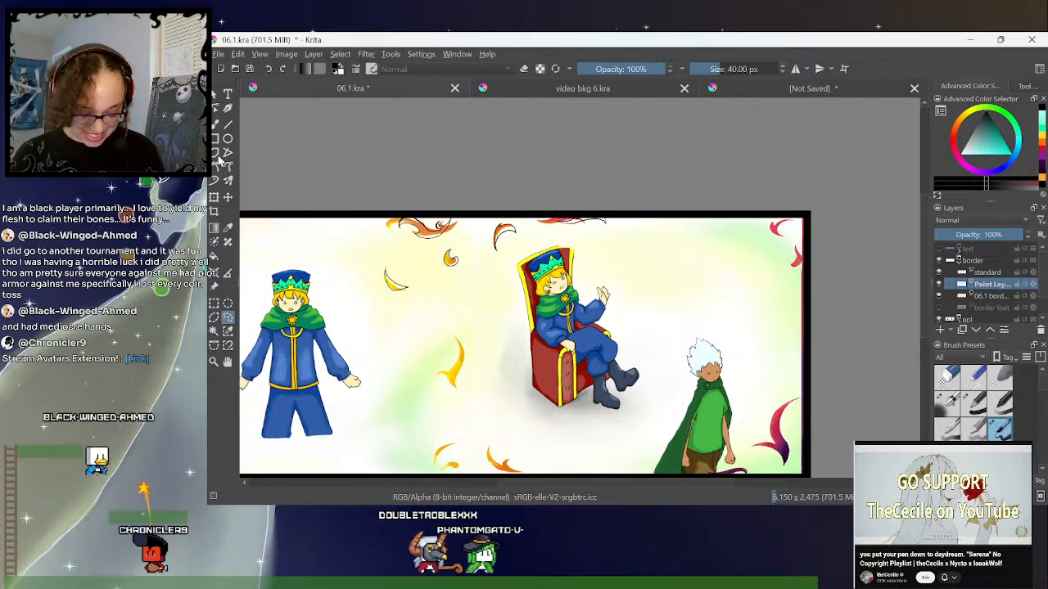
{"action": "left_click", "coordinate": [214, 125]}
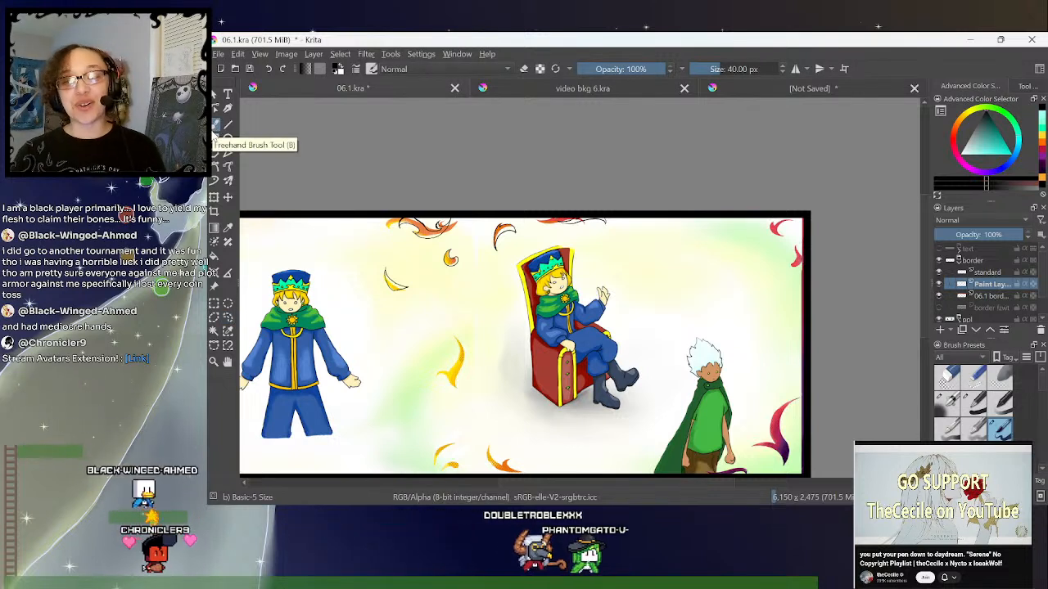
{"action": "left_click_drag", "start_coordinate": [928, 208], "coordinate": [928, 229]}
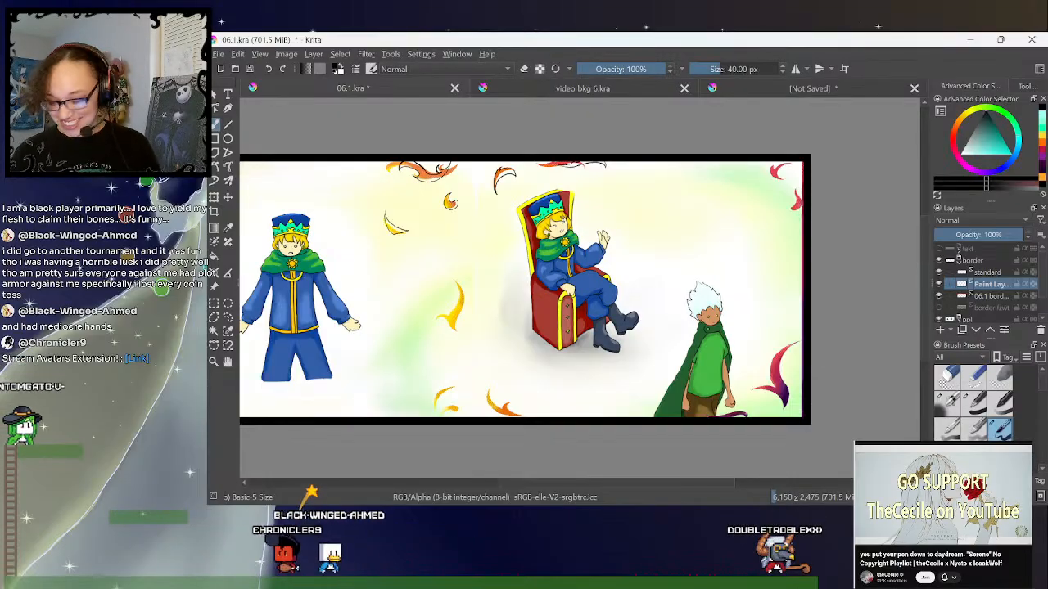
{"action": "left_click_drag", "start_coordinate": [925, 228], "coordinate": [925, 236]}
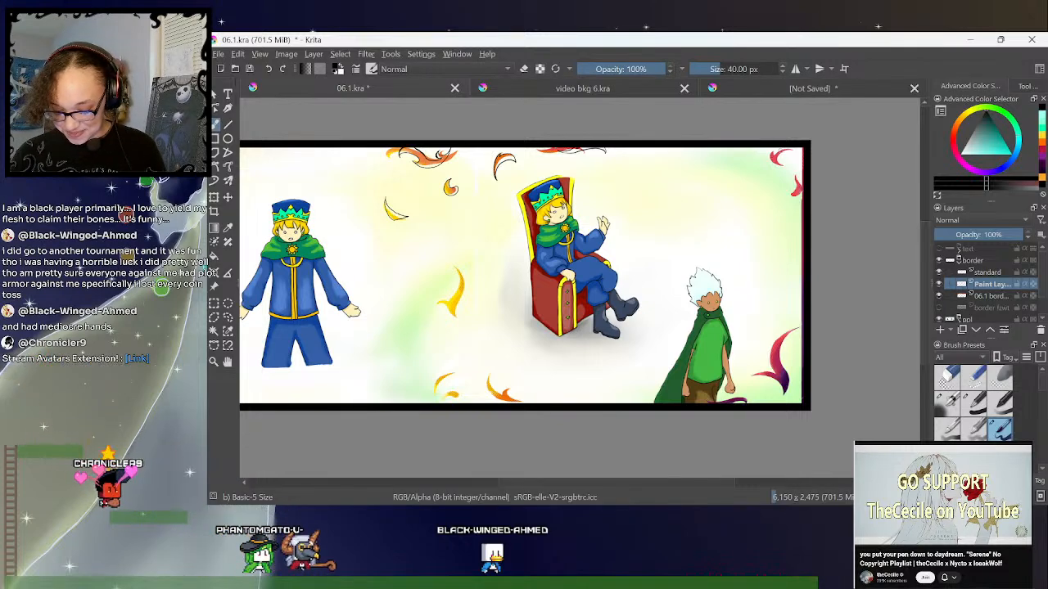
{"action": "left_click", "coordinate": [940, 287]}
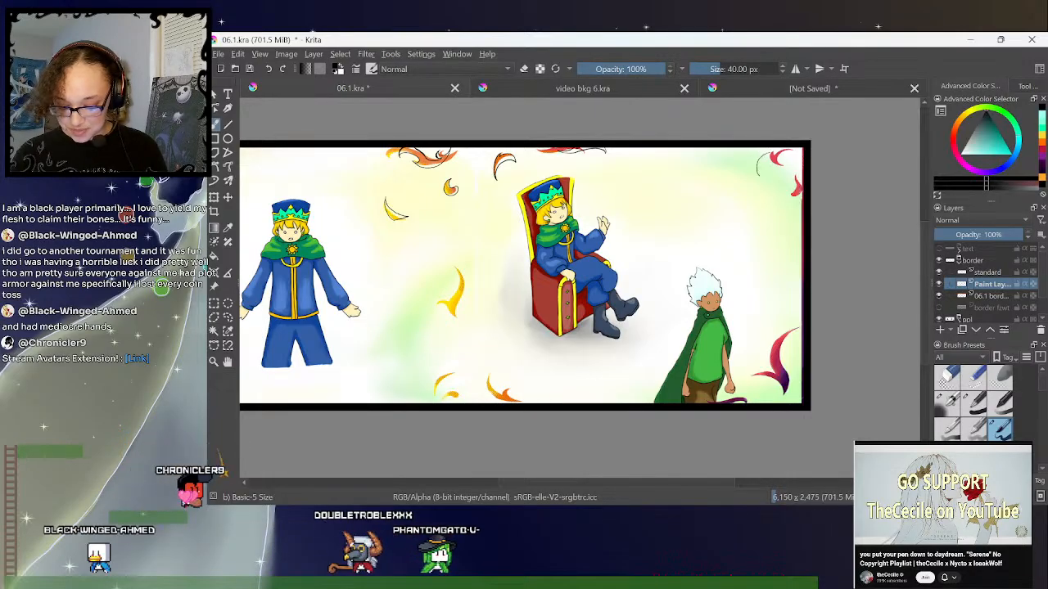
- On the 06.1 border layer, select the pink flame in the top-right corner and move it slightly left
{"action": "left_click", "coordinate": [990, 296]}
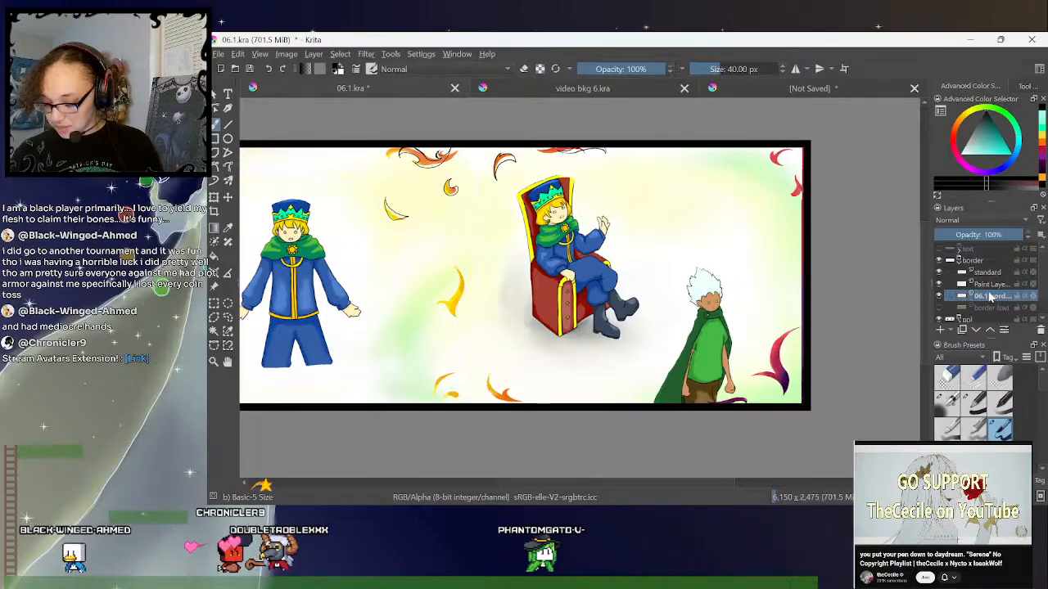
{"action": "left_click", "coordinate": [228, 317]}
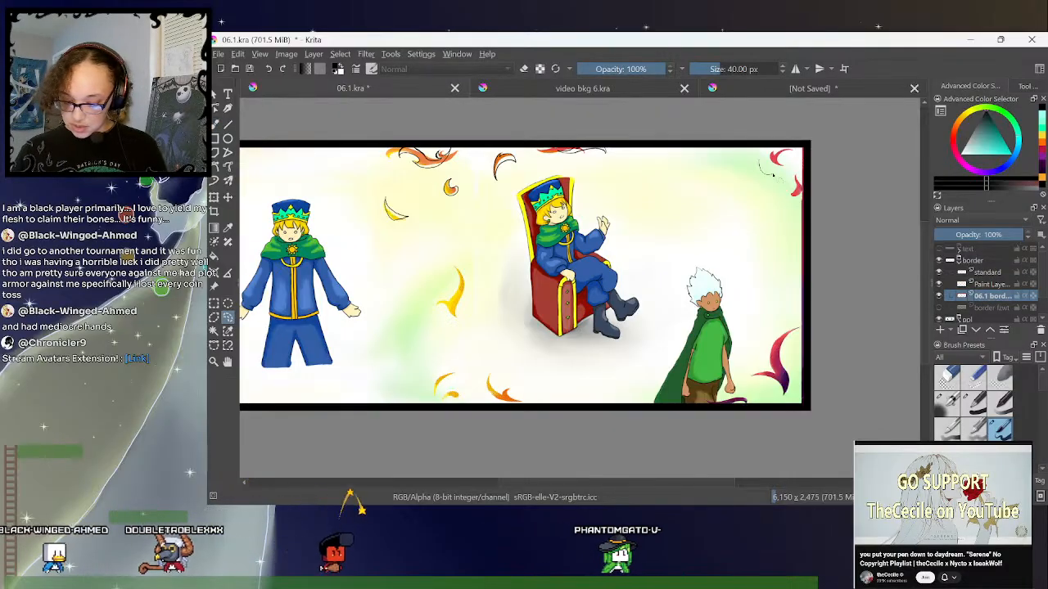
{"action": "left_click_drag", "start_coordinate": [795, 156], "coordinate": [797, 153]}
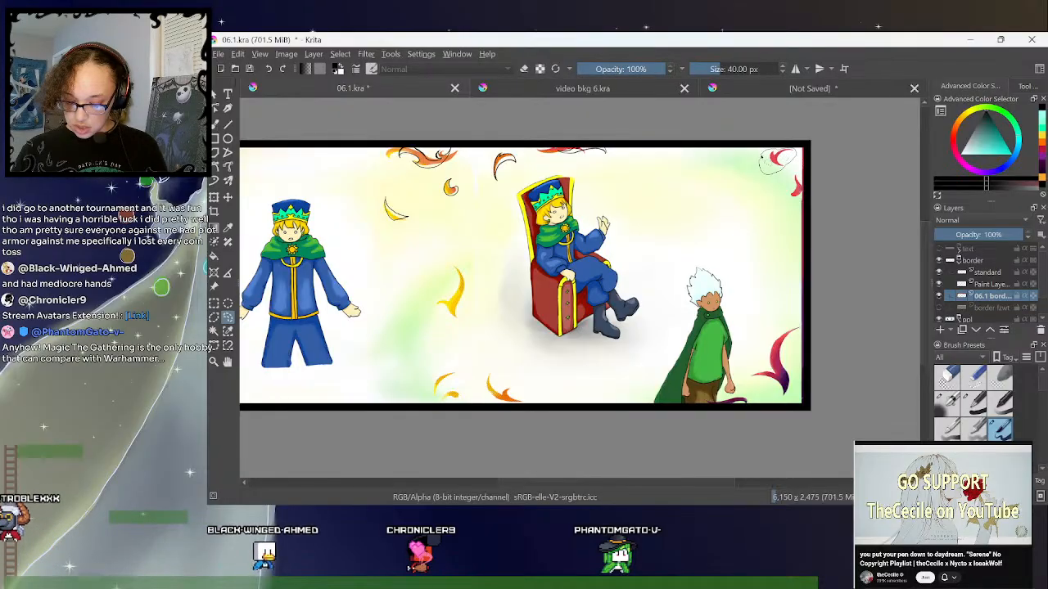
{"action": "left_click", "coordinate": [214, 199]}
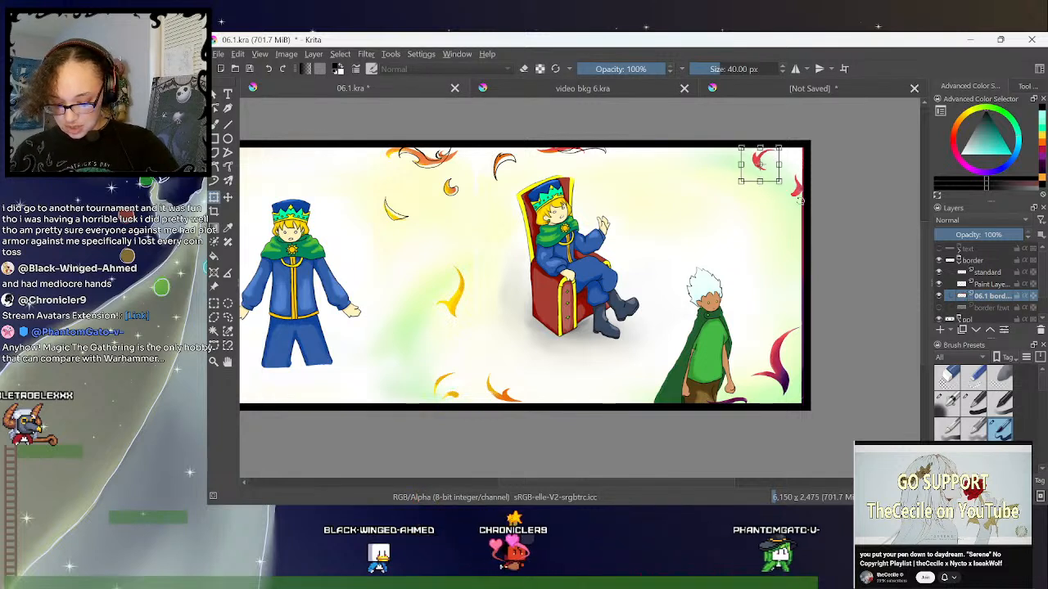
{"action": "left_click", "coordinate": [229, 320]}
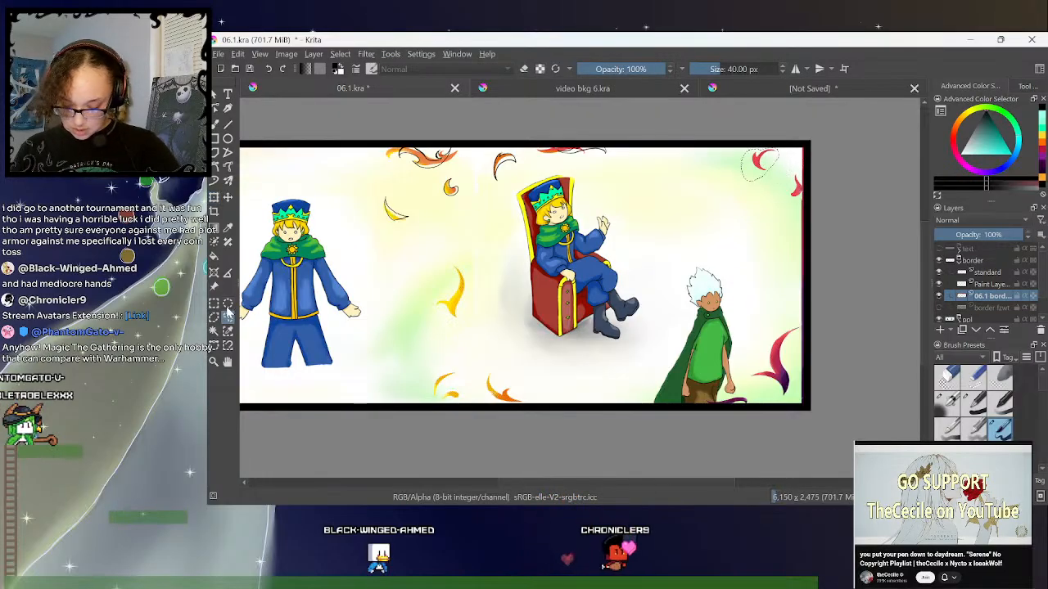
- Select the small pink flame on the upper right border and transform it so it sits further left, just below the corner flame
{"action": "mouse_move", "coordinate": [790, 208]}
{"action": "left_mouse_down"}
{"action": "mouse_move", "coordinate": [806, 206]}
{"action": "mouse_move", "coordinate": [809, 150]}
{"action": "left_mouse_up"}
{"action": "key", "text": "ctrl+t"}
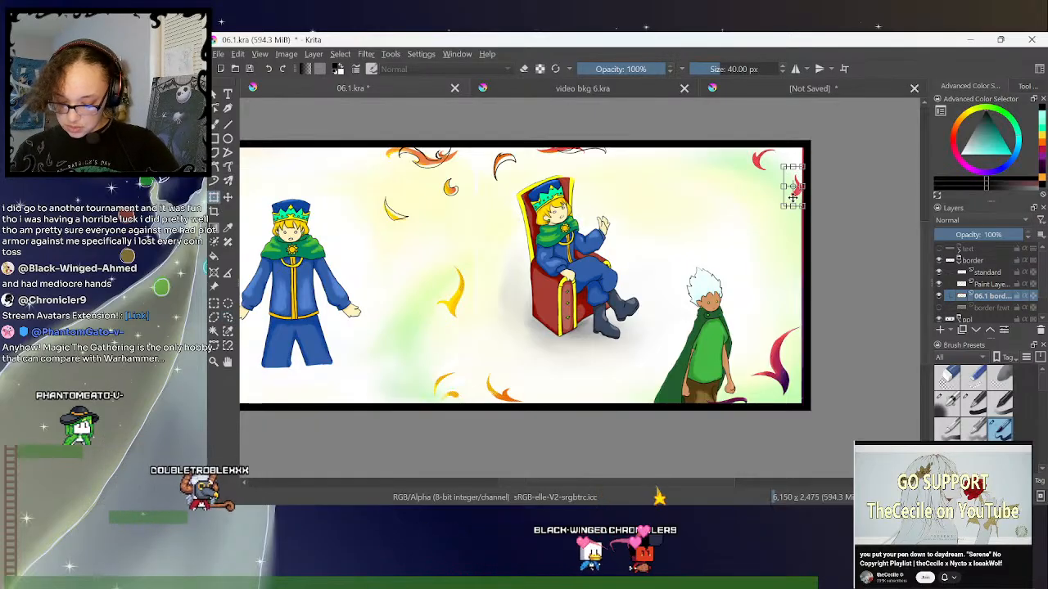
{"action": "left_click_drag", "start_coordinate": [792, 196], "coordinate": [780, 210]}
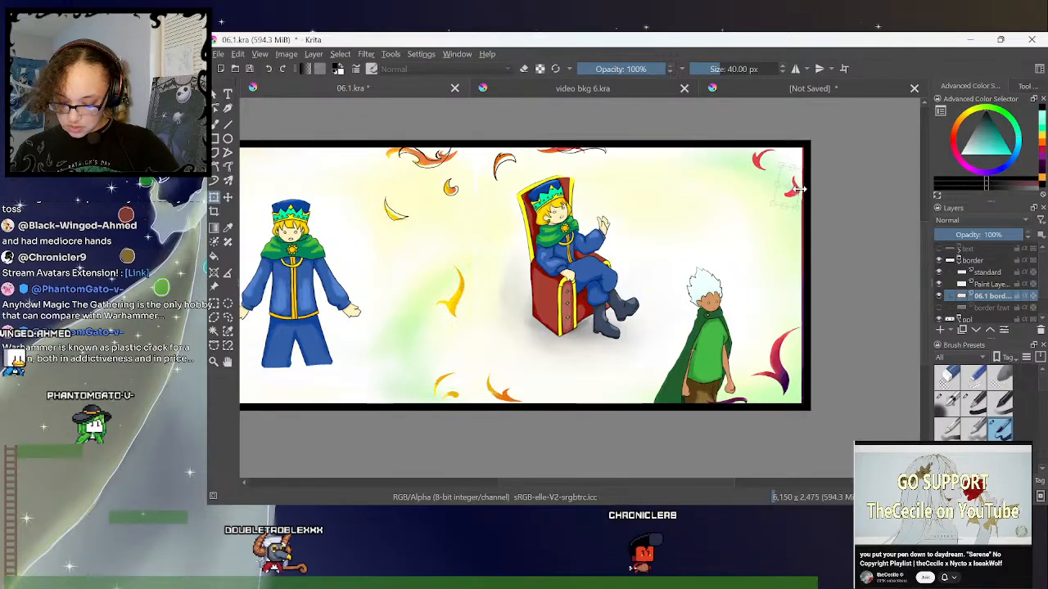
{"action": "left_click_drag", "start_coordinate": [793, 166], "coordinate": [790, 187]}
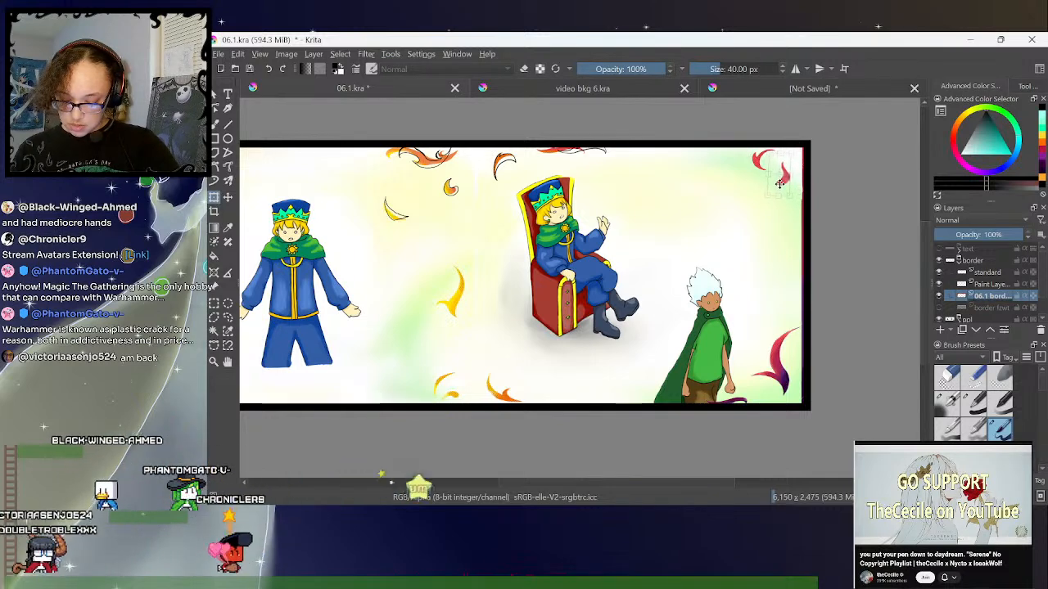
{"action": "left_click_drag", "start_coordinate": [783, 178], "coordinate": [780, 186]}
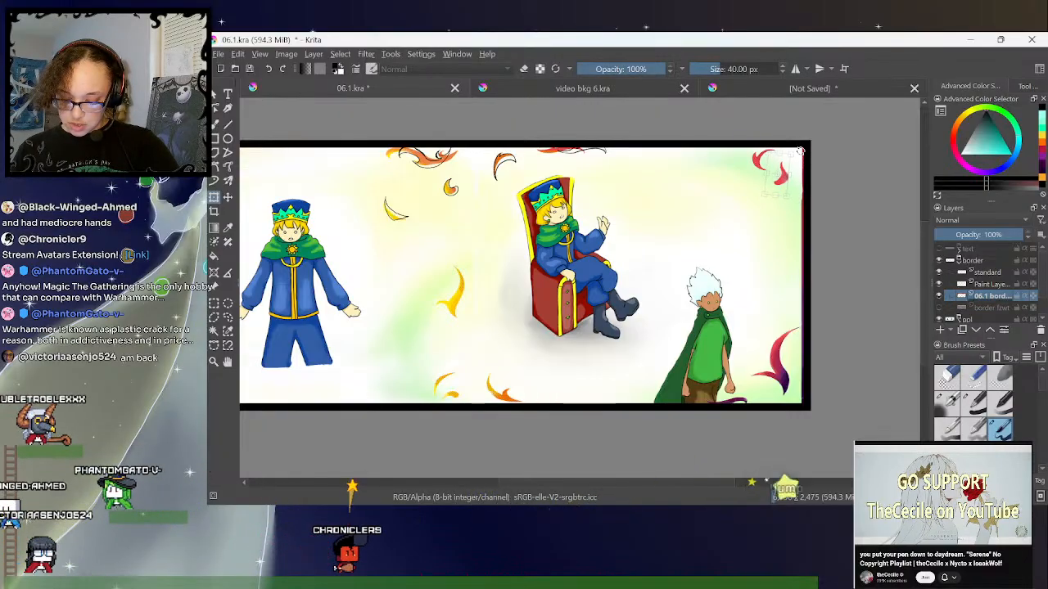
{"action": "left_click_drag", "start_coordinate": [803, 152], "coordinate": [806, 149]}
{"action": "left_click", "coordinate": [228, 318]}
{"action": "left_click", "coordinate": [864, 202]}
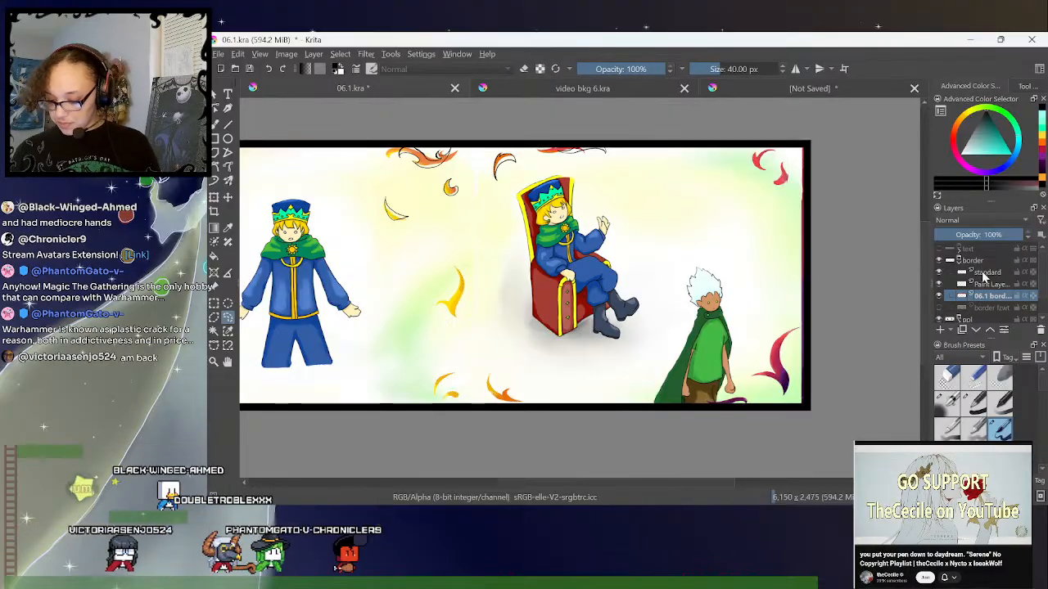
- On the paint layer above the 06.1 border, outline the two pink flames in the spread's top-right corner in black with the freehand brush
{"action": "left_click", "coordinate": [987, 284]}
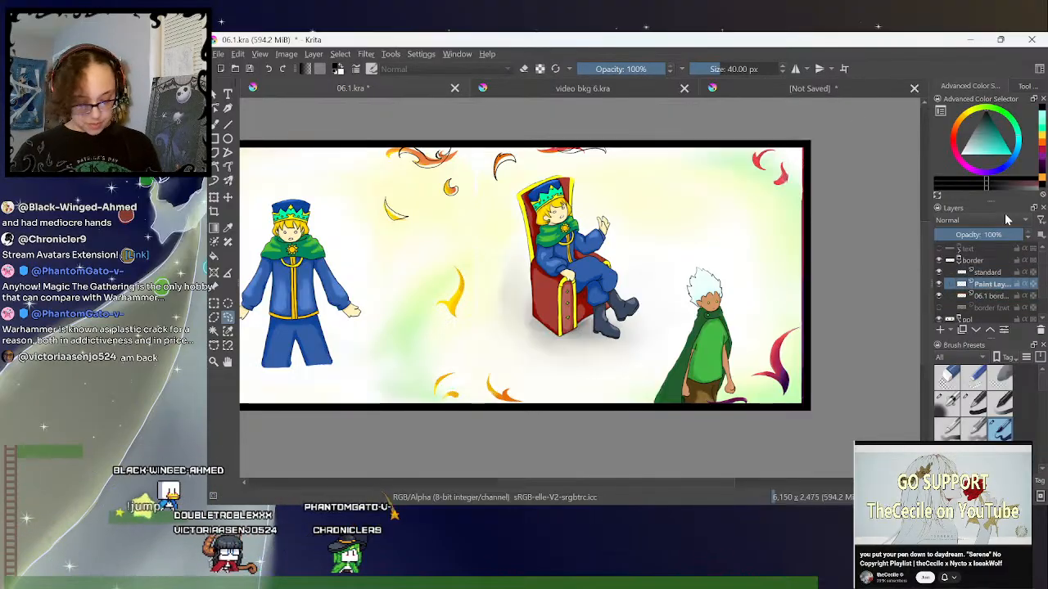
{"action": "key", "text": "plus"}
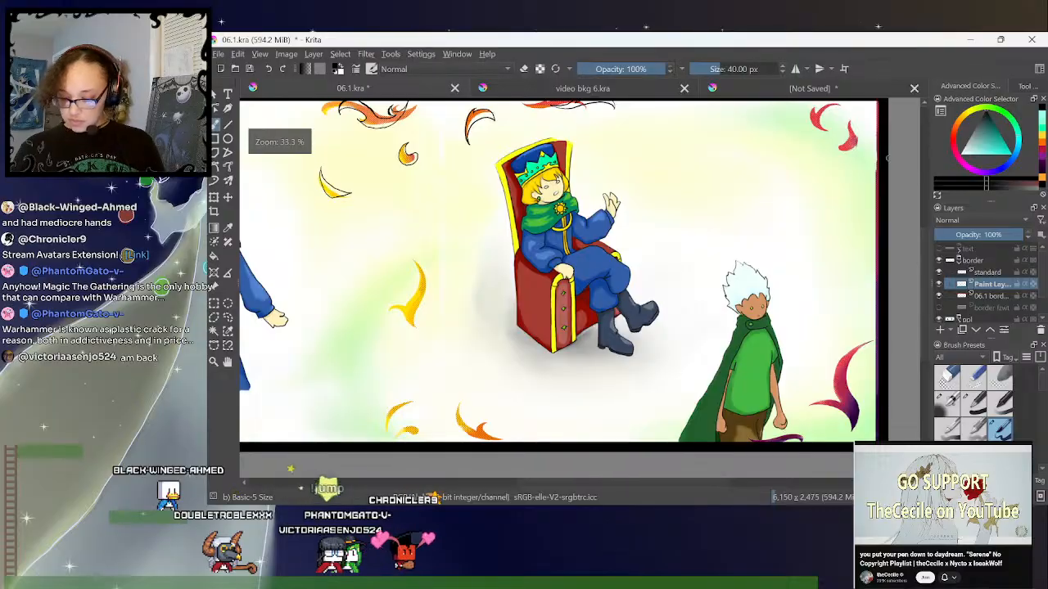
{"action": "scroll", "coordinate": [887, 158], "scroll_direction": "up", "scroll_amount": 2}
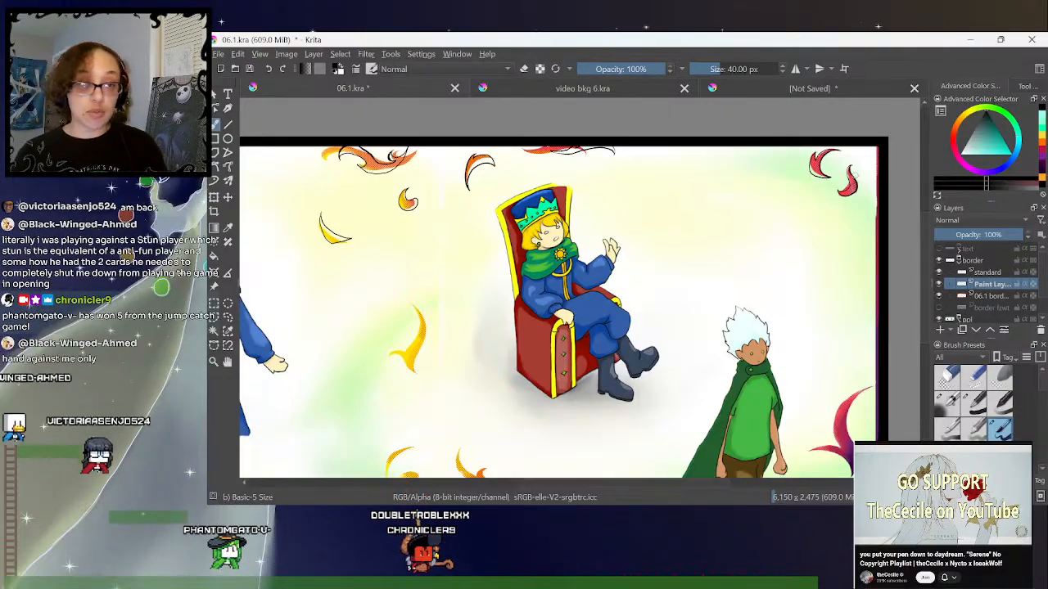
{"action": "left_click_drag", "start_coordinate": [925, 227], "coordinate": [931, 240]}
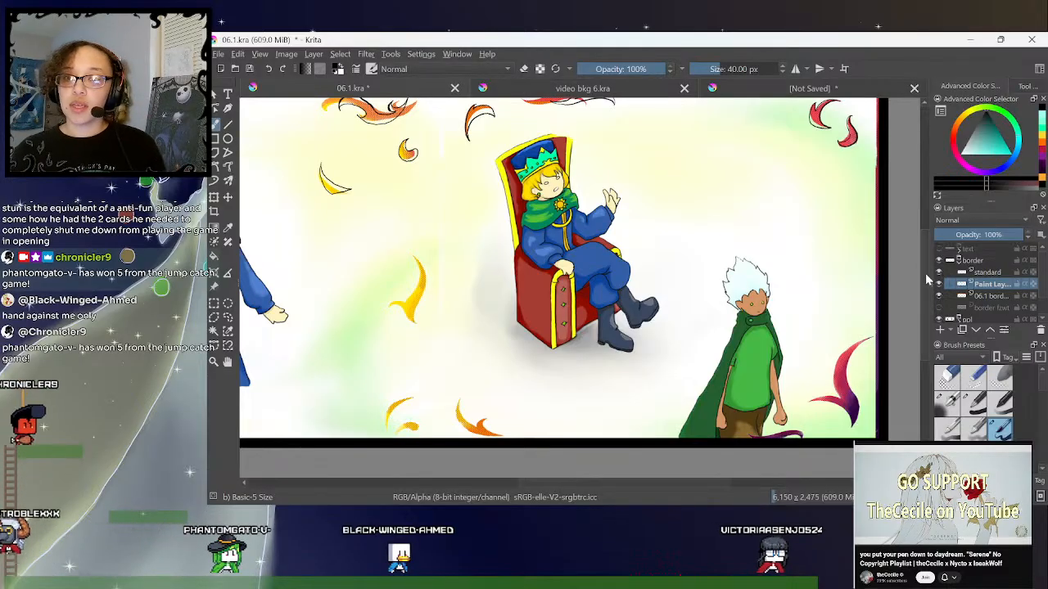
{"action": "left_click_drag", "start_coordinate": [927, 281], "coordinate": [926, 290]}
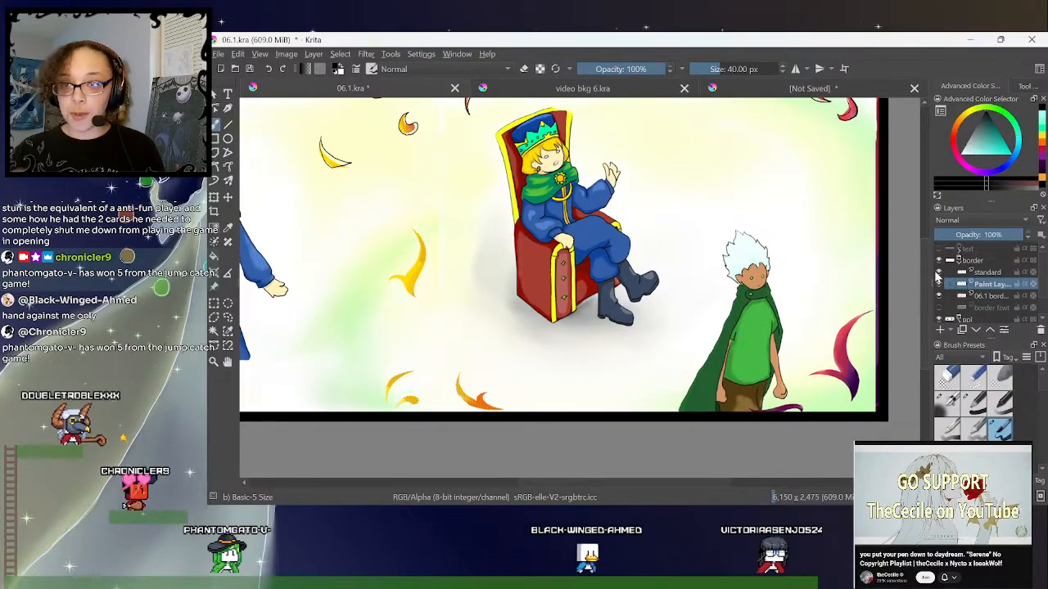
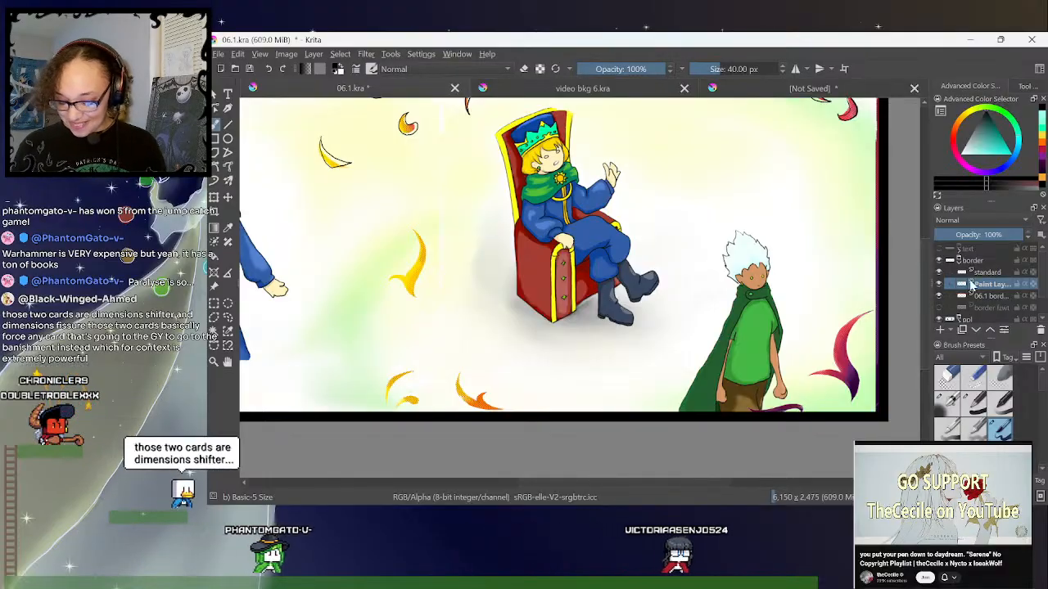
- Outline the pink and purple flame near the spread's lower right corner in black, refining the line with the brush and eraser
{"action": "left_click_drag", "start_coordinate": [926, 286], "coordinate": [925, 292]}
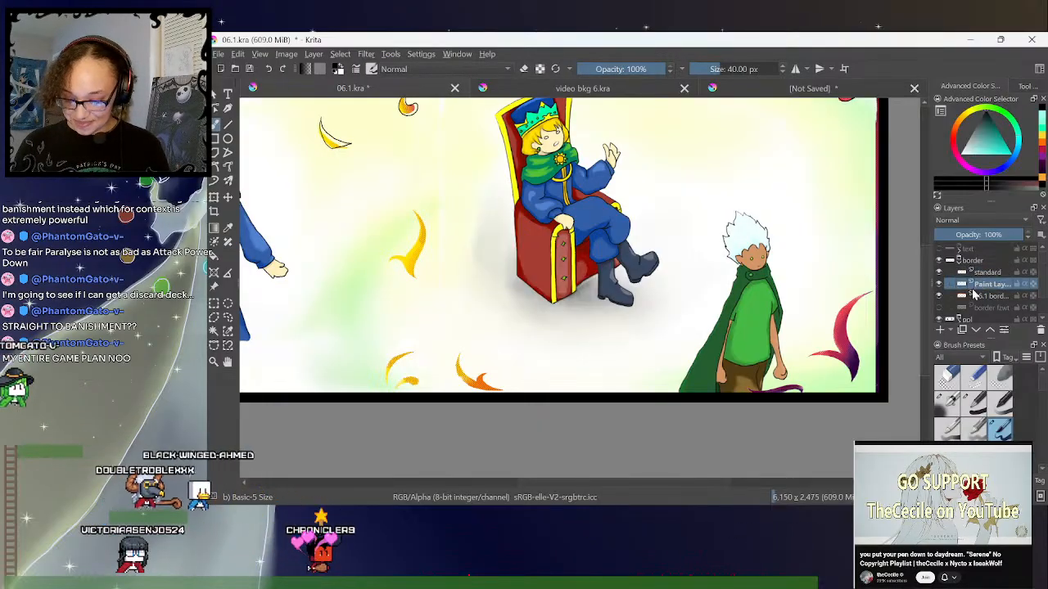
{"action": "scroll", "coordinate": [927, 303], "scroll_direction": "down", "scroll_amount": 1}
{"action": "left_click_drag", "start_coordinate": [926, 299], "coordinate": [922, 303]}
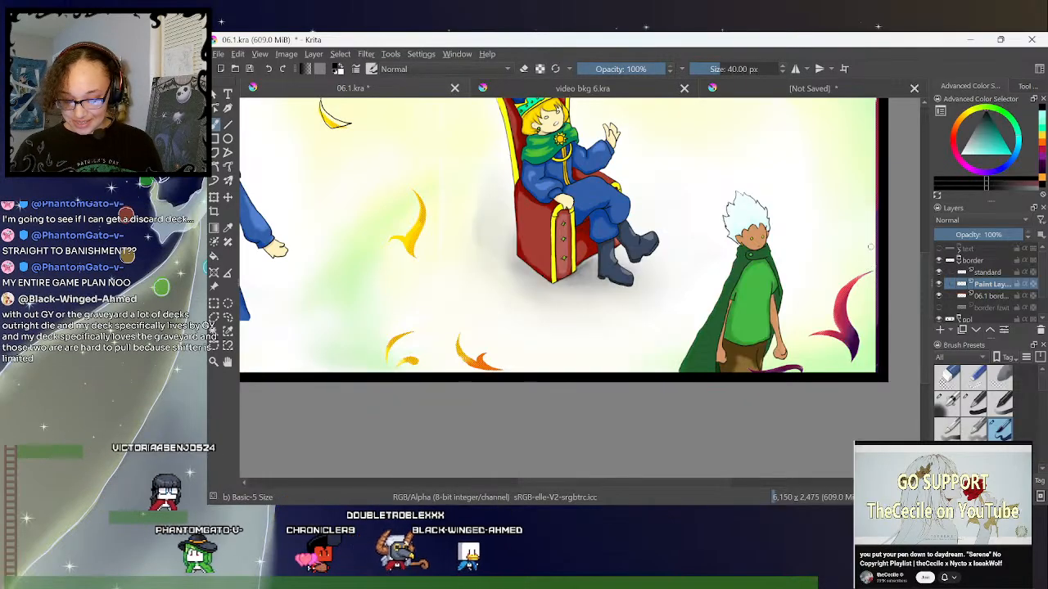
{"action": "left_click_drag", "start_coordinate": [870, 264], "coordinate": [853, 315]}
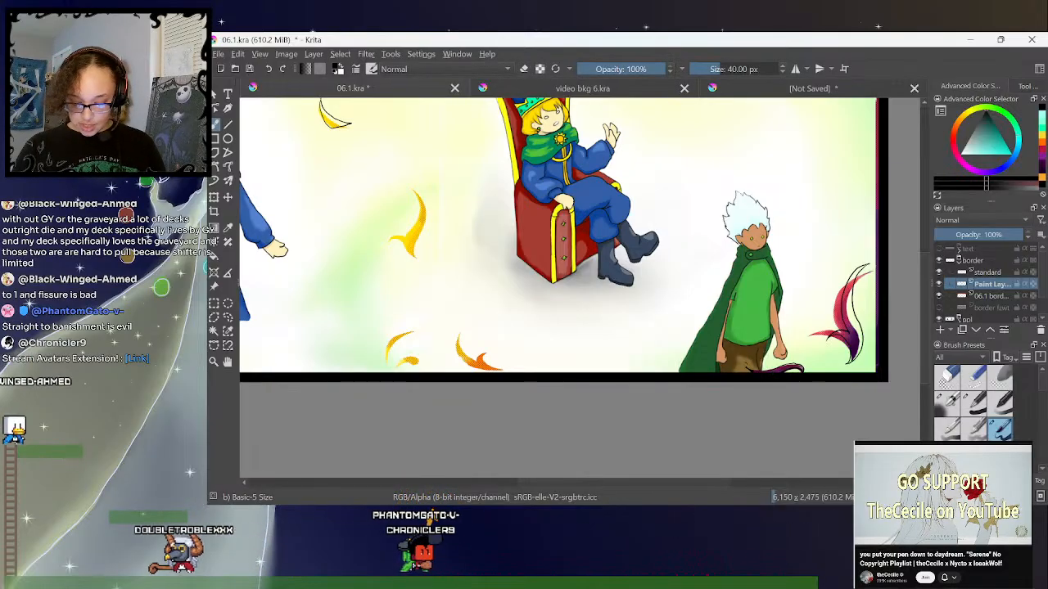
{"action": "left_click", "coordinate": [524, 69]}
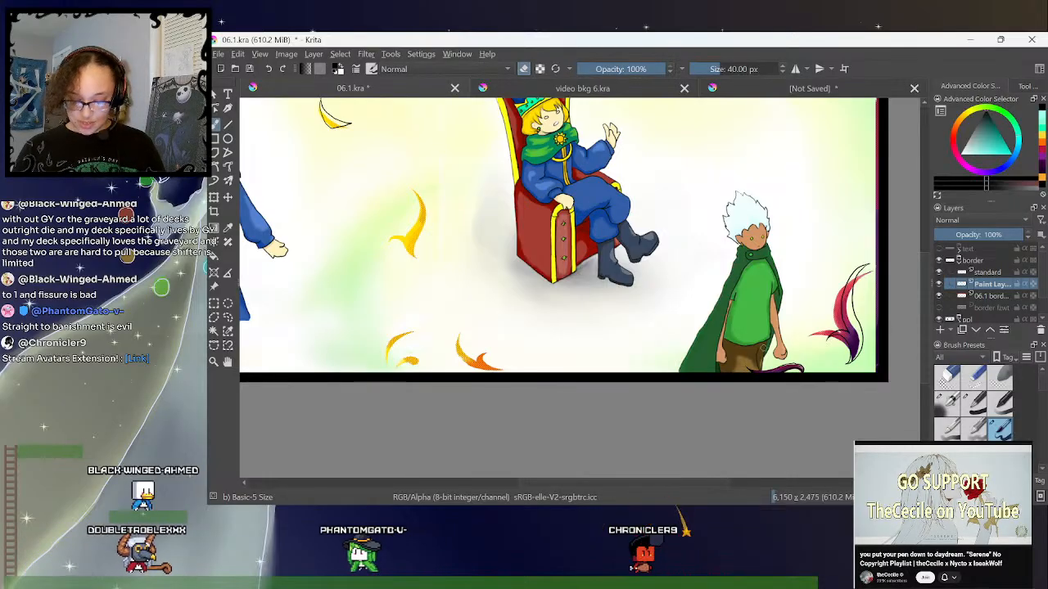
{"action": "left_click", "coordinate": [525, 69]}
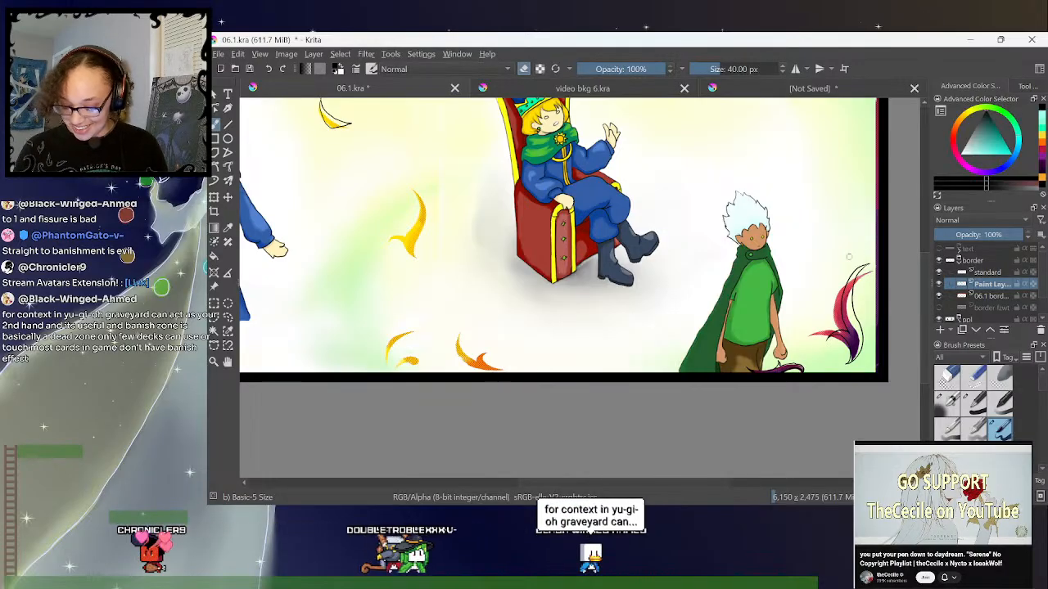
- Outline the yellow flame at the spread's centre and the orange flames below it in black with the freehand brush
{"action": "key", "text": "ctrl+minus"}
{"action": "left_click_drag", "start_coordinate": [659, 483], "coordinate": [615, 481]}
{"action": "left_click", "coordinate": [527, 64]}
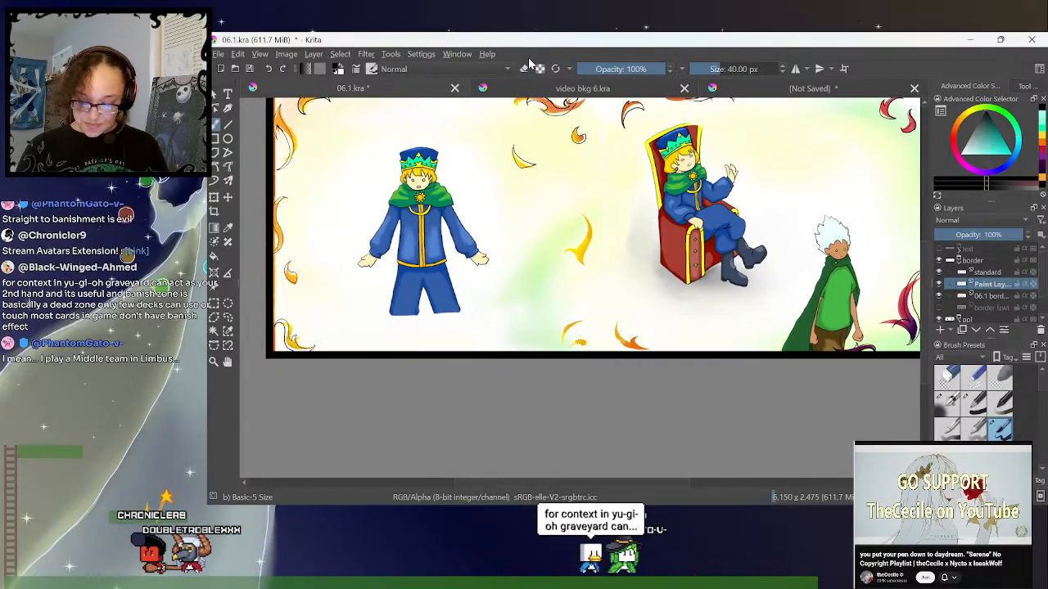
{"action": "key", "text": "ctrl+plus"}
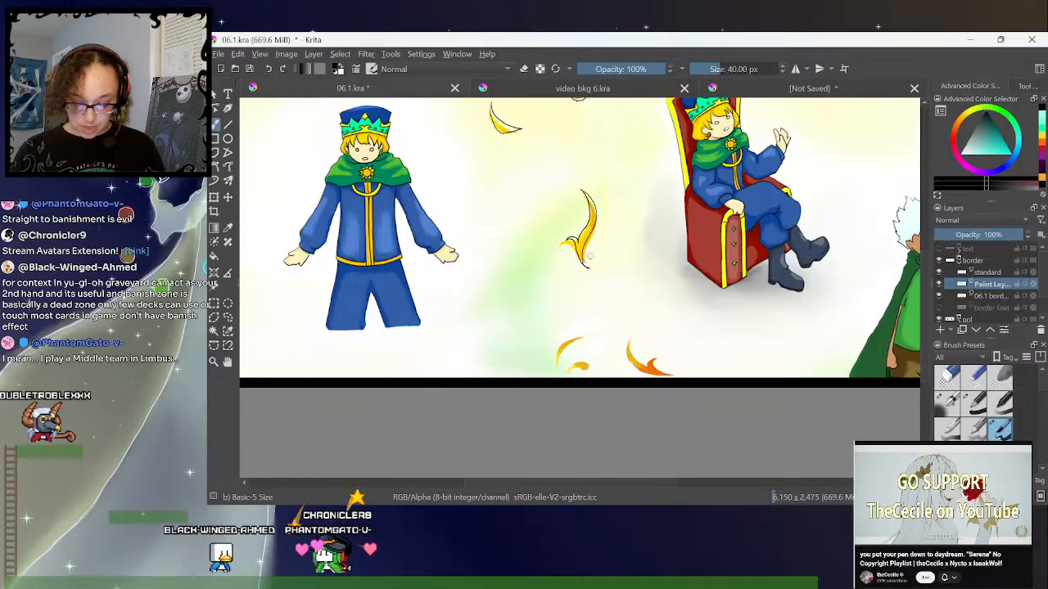
{"action": "left_click", "coordinate": [524, 69]}
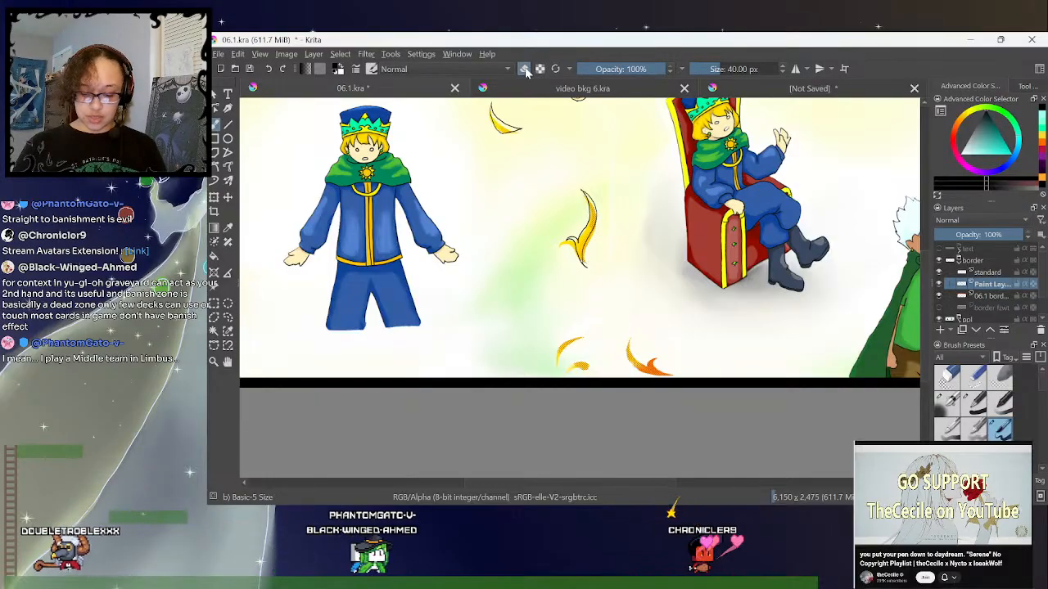
{"action": "left_click_drag", "start_coordinate": [928, 269], "coordinate": [929, 283]}
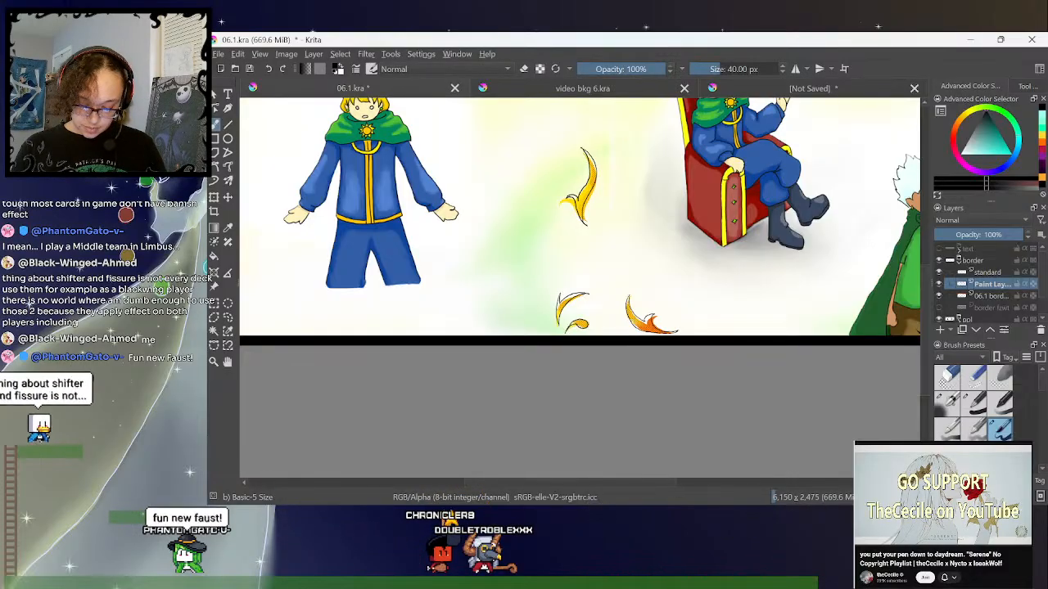
- Hide the coloured 06.1 border layer and add a new paint layer directly above it, beneath the outline layer
{"action": "key", "text": "minus"}
{"action": "key", "text": "minus"}
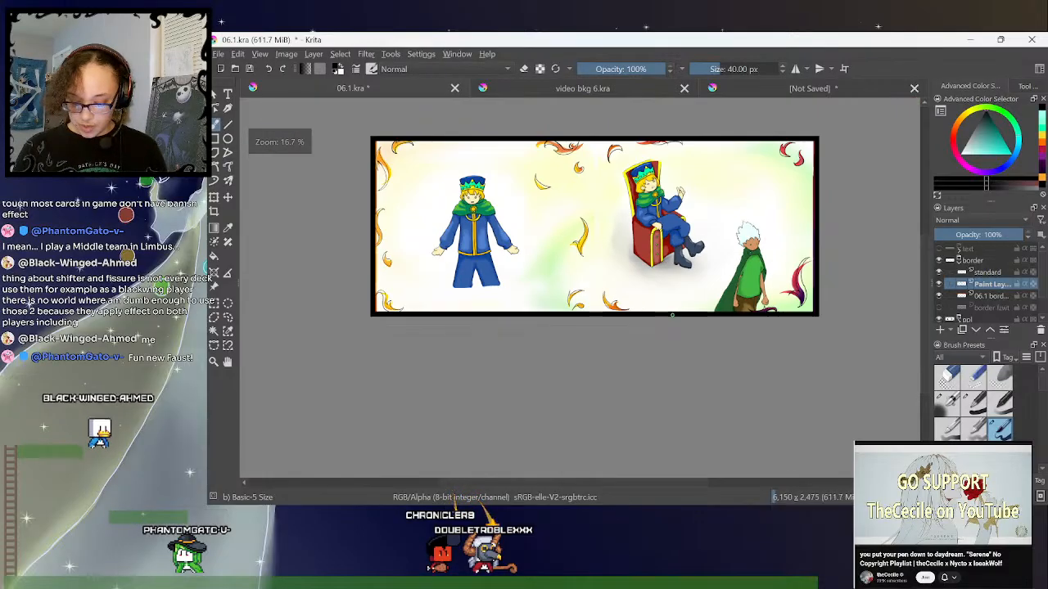
{"action": "left_click", "coordinate": [939, 296]}
{"action": "left_click", "coordinate": [980, 300]}
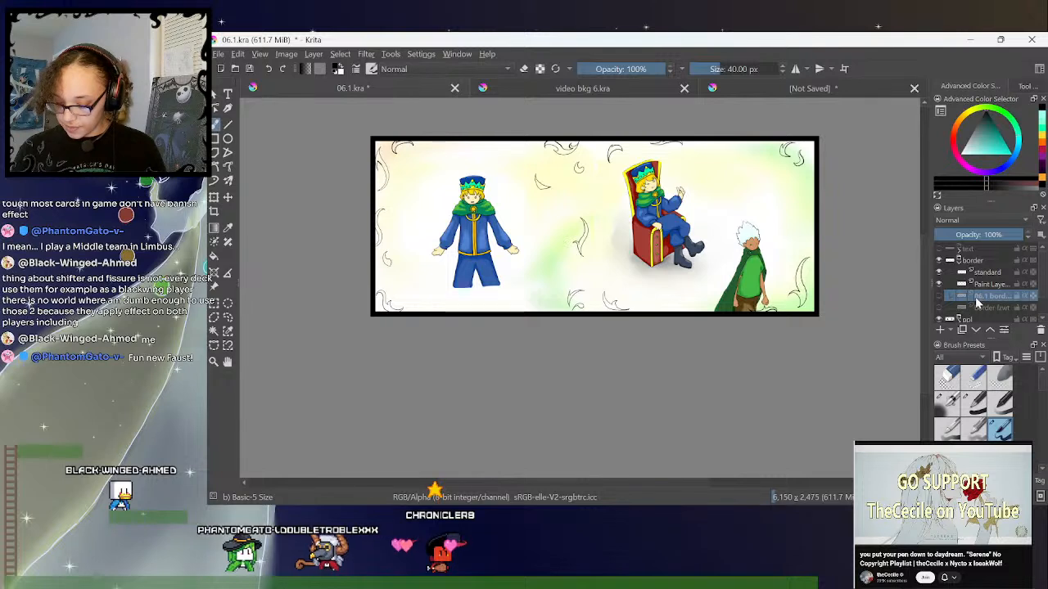
{"action": "left_click", "coordinate": [940, 330]}
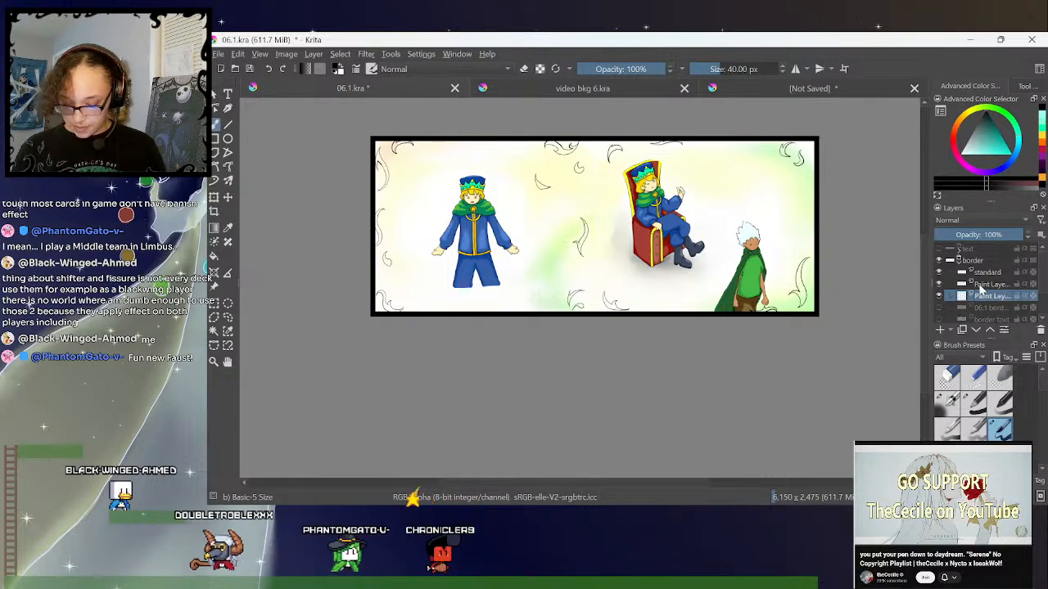
- Merge the flame outline layer with the standard border layer
{"action": "key", "text": "ctrl+Page_Up"}
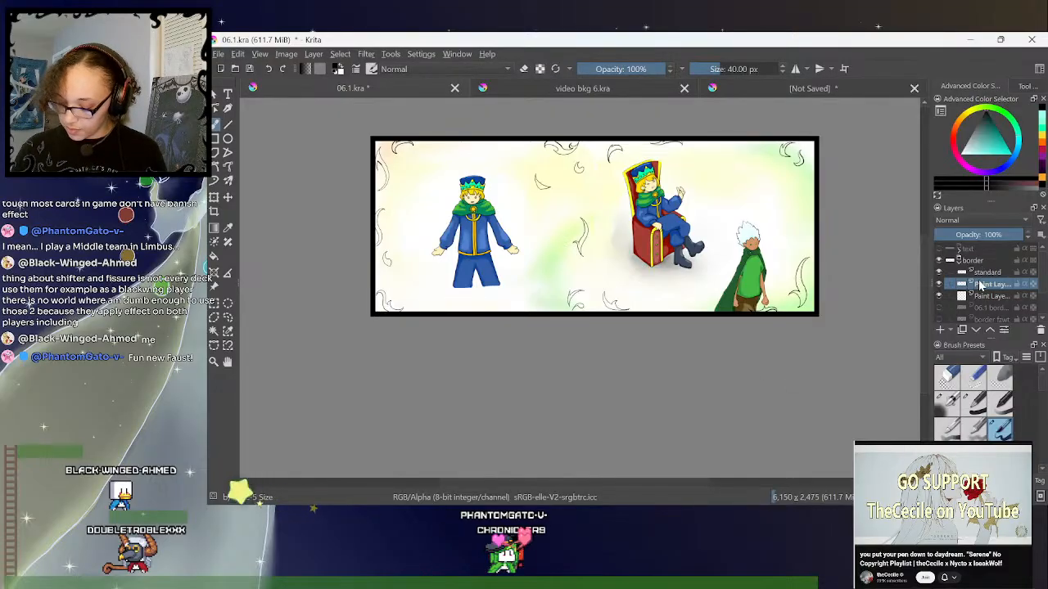
{"action": "left_click", "coordinate": [214, 331]}
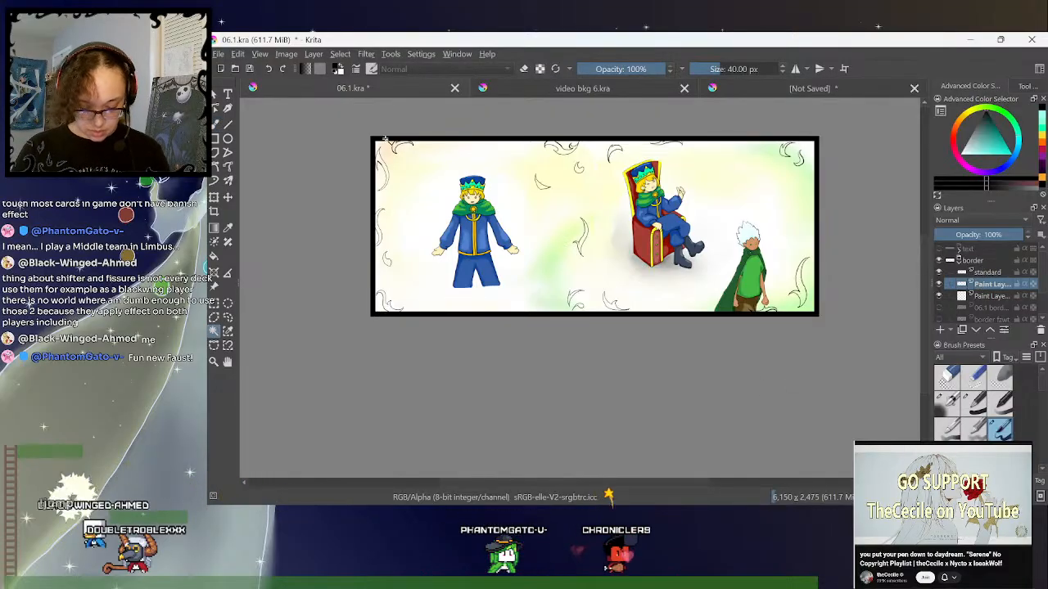
{"action": "left_click", "coordinate": [988, 273]}
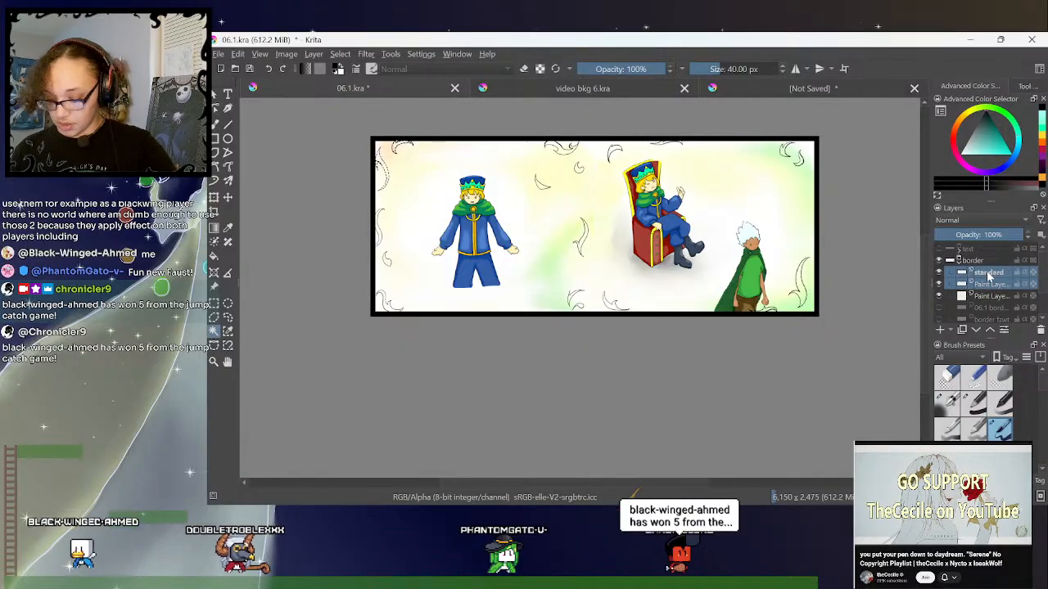
{"action": "key", "text": "ctrl+e"}
- Select the insides of all the flame outlines on the merged layer and grow the selection by 2 pixels
{"action": "left_click", "coordinate": [984, 284]}
{"action": "left_click", "coordinate": [986, 273]}
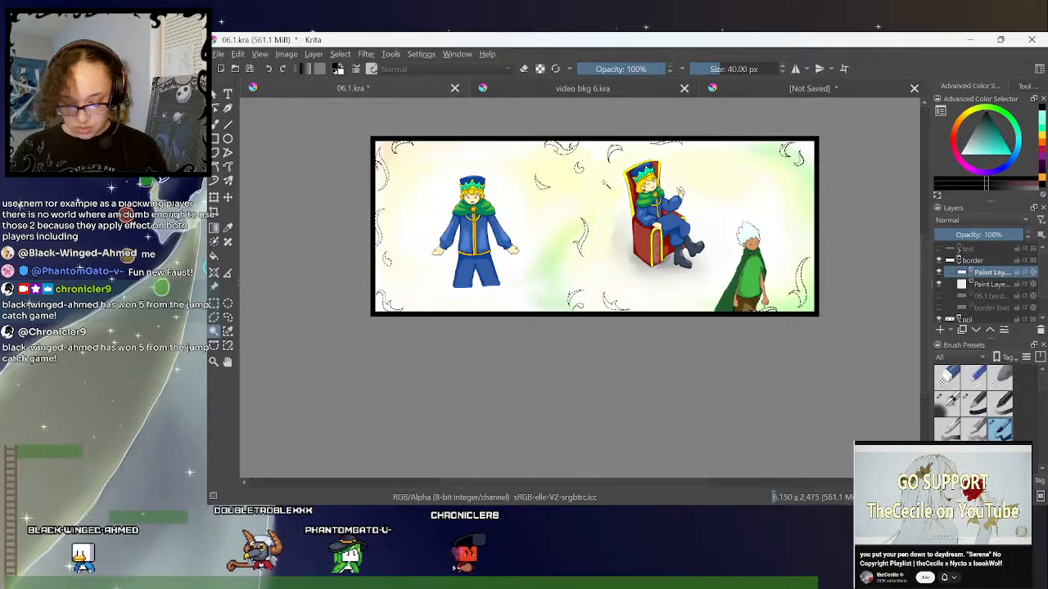
{"action": "left_click", "coordinate": [340, 54]}
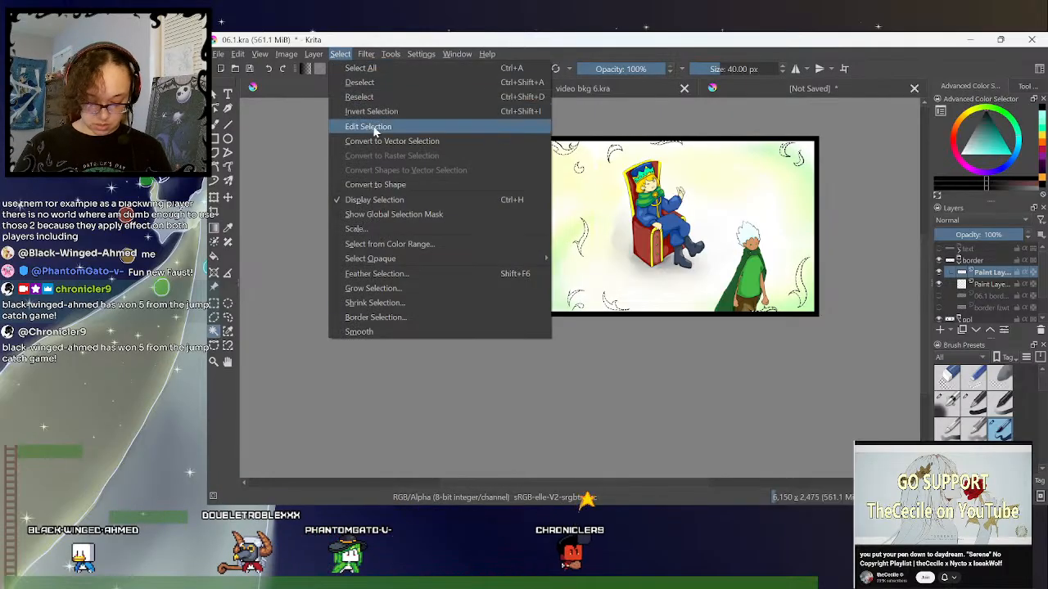
{"action": "left_click", "coordinate": [373, 288]}
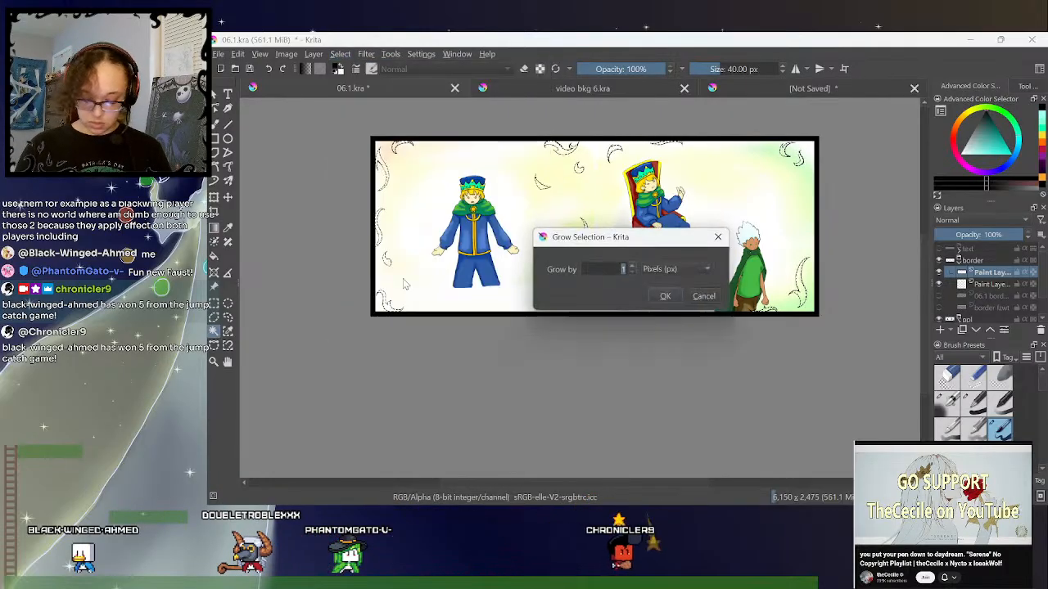
{"action": "left_click", "coordinate": [664, 297]}
- Fill the selected flames with black on the empty paint layer below the outlines and clear the selection
{"action": "left_click", "coordinate": [981, 285]}
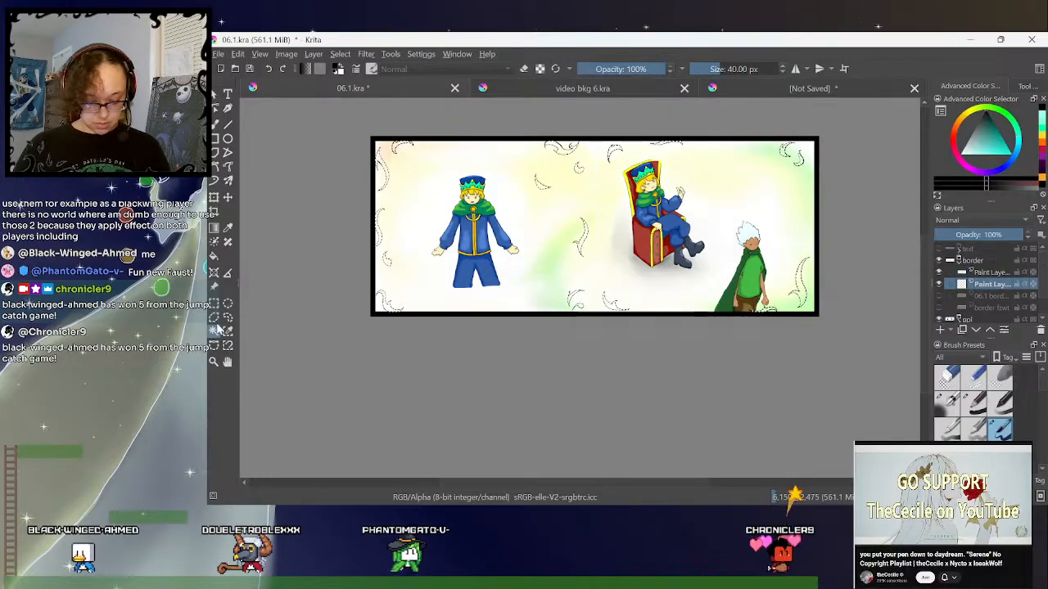
{"action": "left_click", "coordinate": [213, 257]}
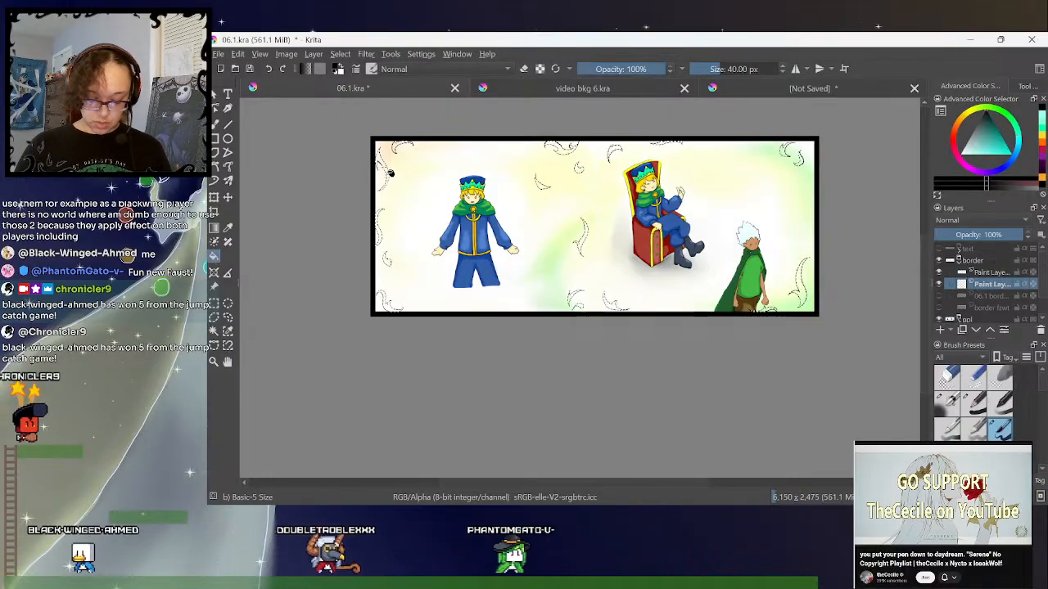
{"action": "left_click", "coordinate": [455, 306]}
{"action": "left_click", "coordinate": [227, 318]}
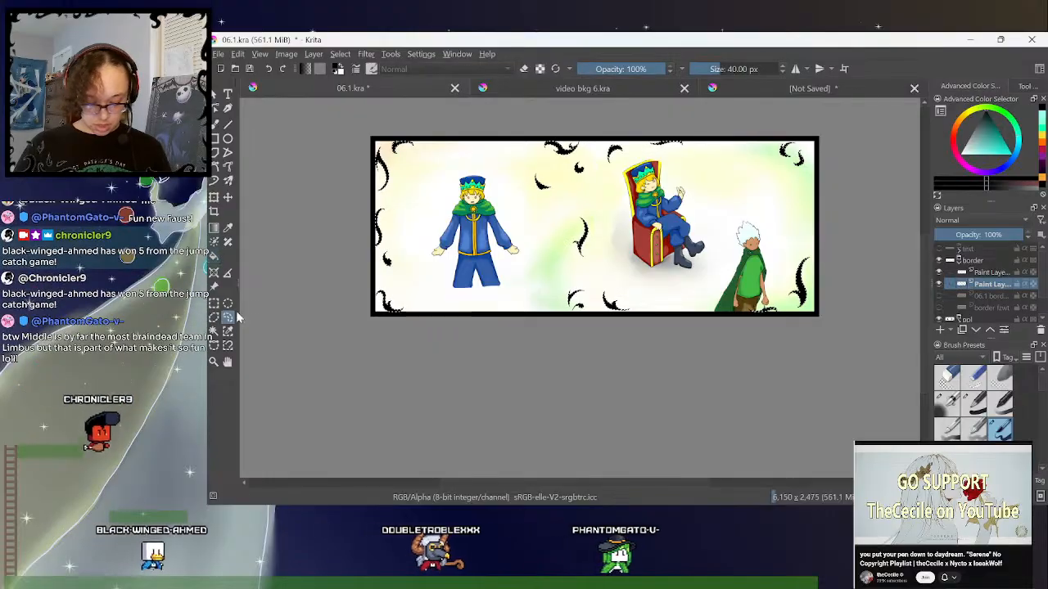
{"action": "left_click", "coordinate": [328, 356]}
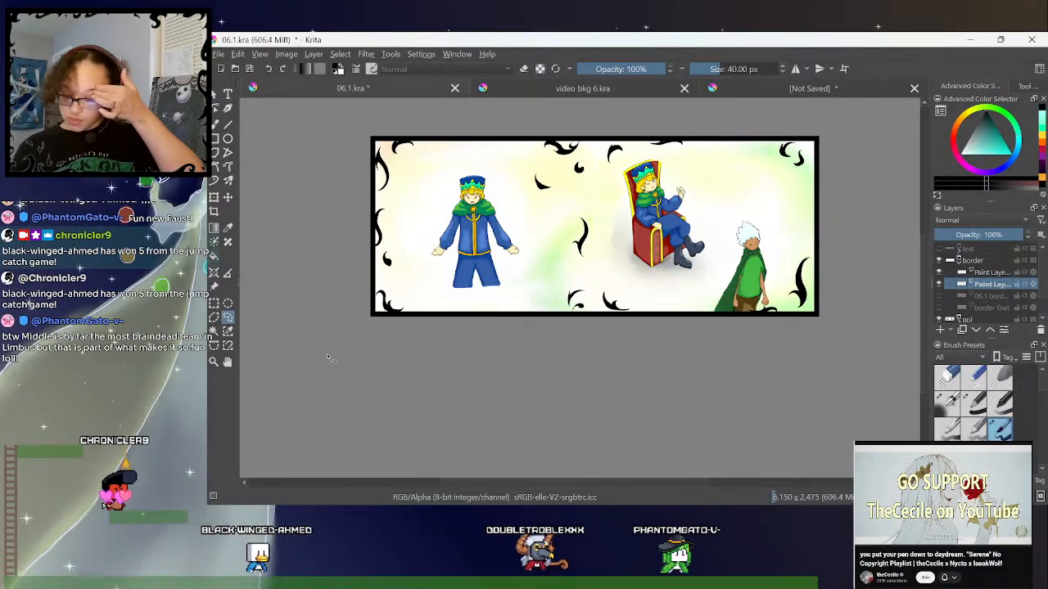
- Merge the flame outline layer with the black fill layer and rename the result "border blk"
{"action": "left_click", "coordinate": [988, 275], "text": "shift"}
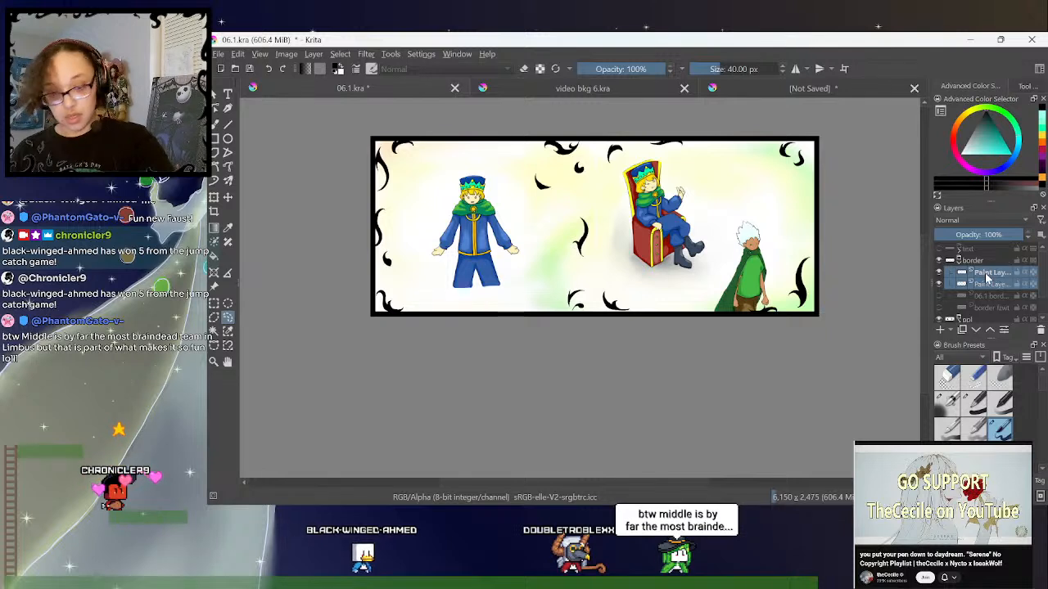
{"action": "key", "text": "ctrl+e"}
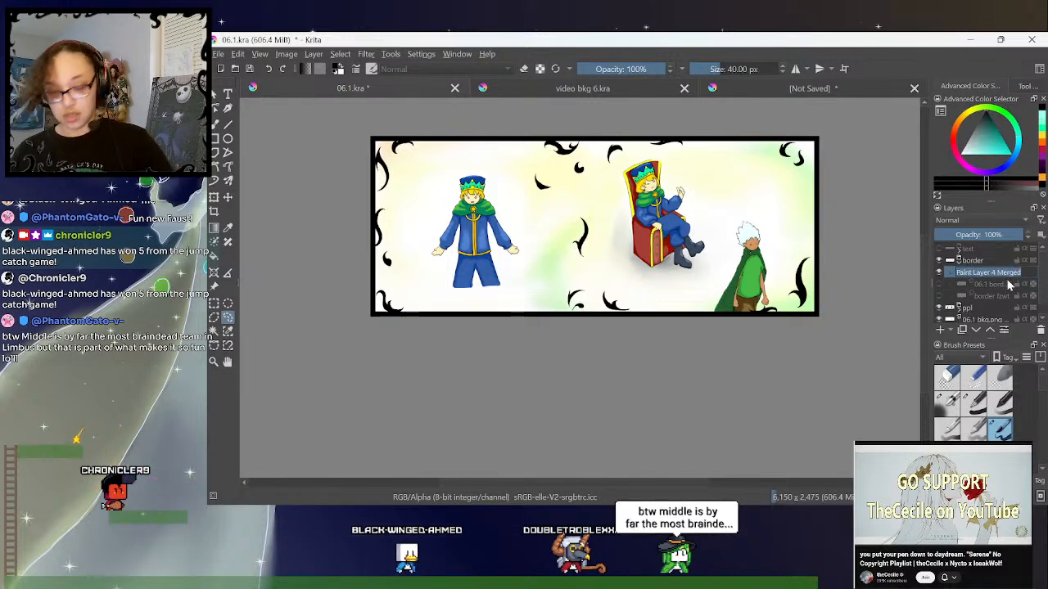
{"action": "left_click", "coordinate": [1006, 271]}
{"action": "type", "text": "bor"}
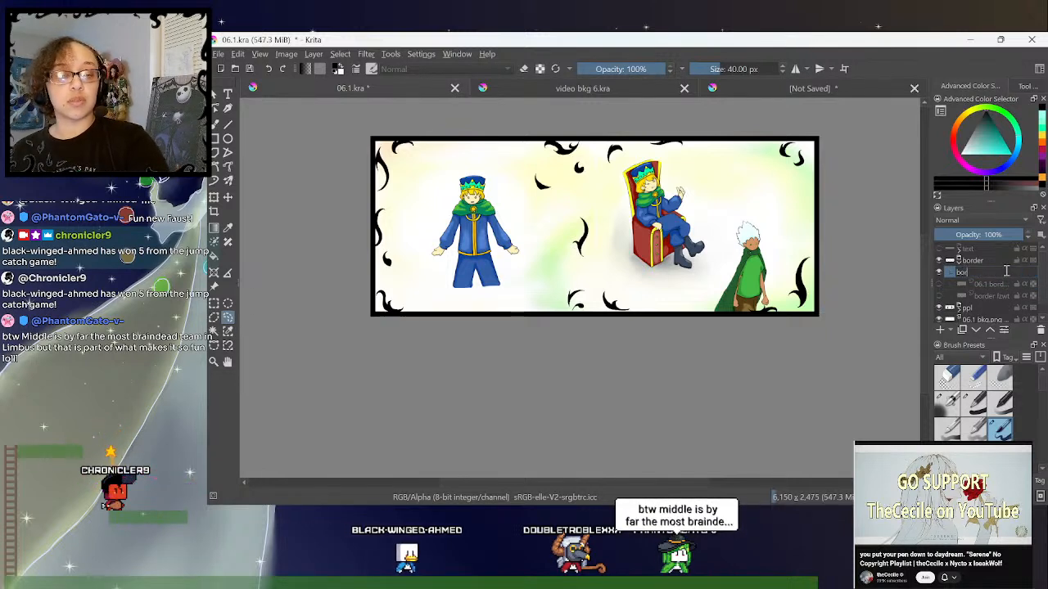
{"action": "type", "text": "der blk"}
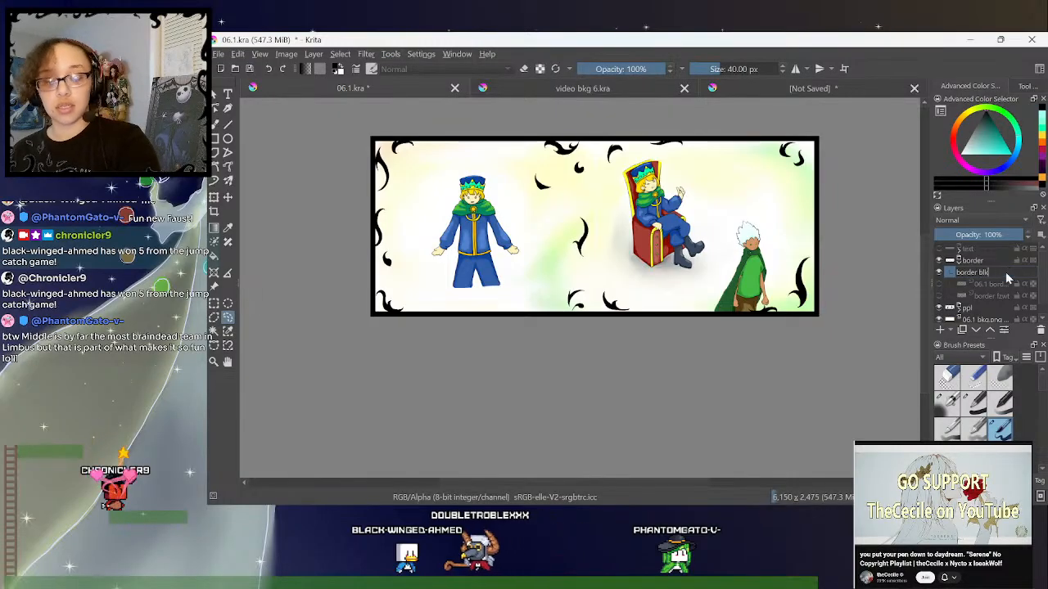
{"action": "key", "text": "Return"}
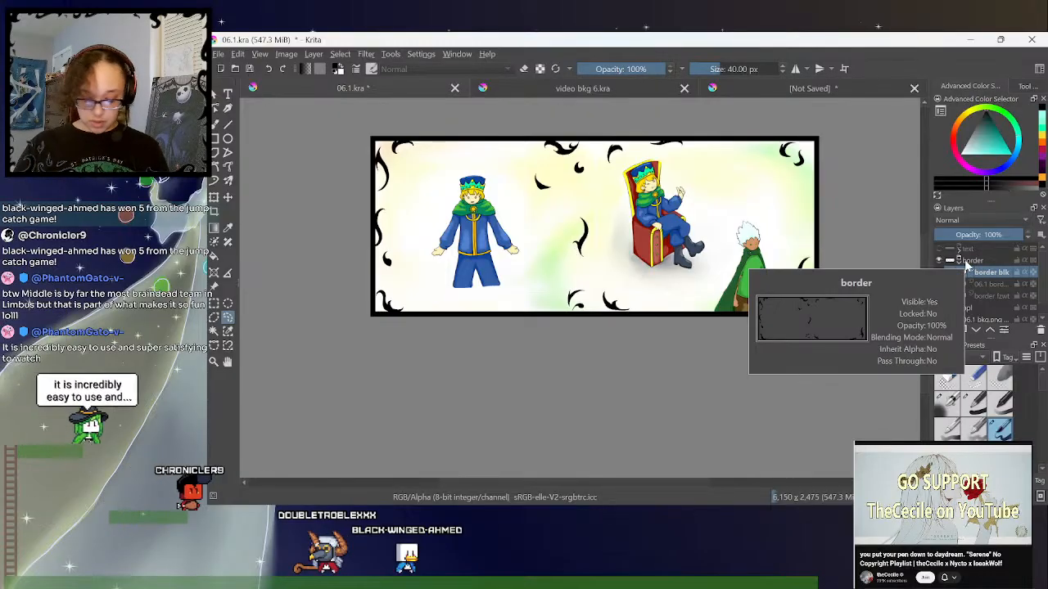
- Touch up the edges of the black flames in the spread's lower centre with the freehand brush and eraser
{"action": "left_click", "coordinate": [215, 123]}
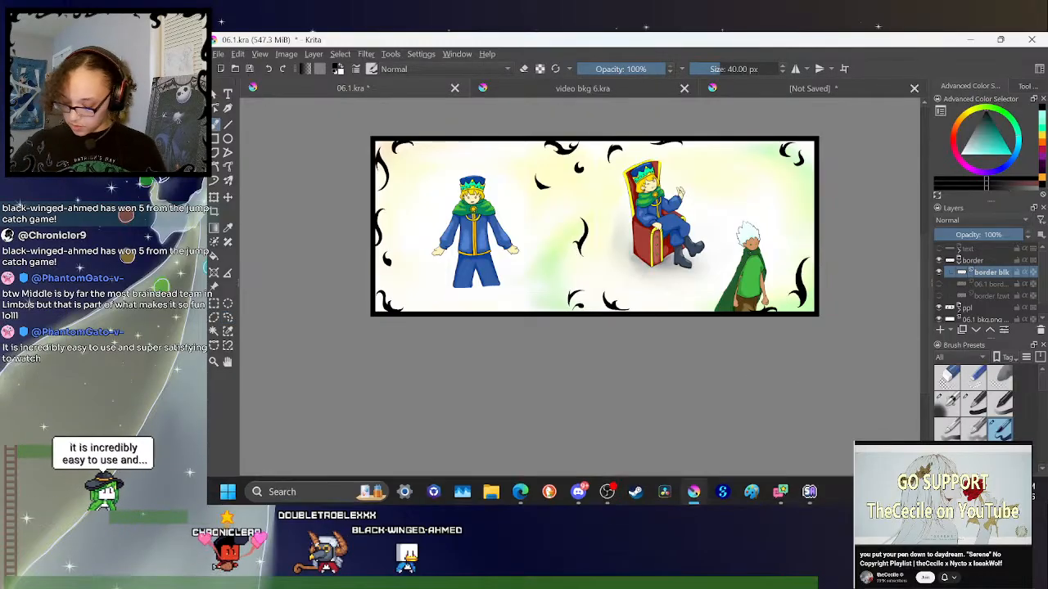
{"action": "key", "text": "plus"}
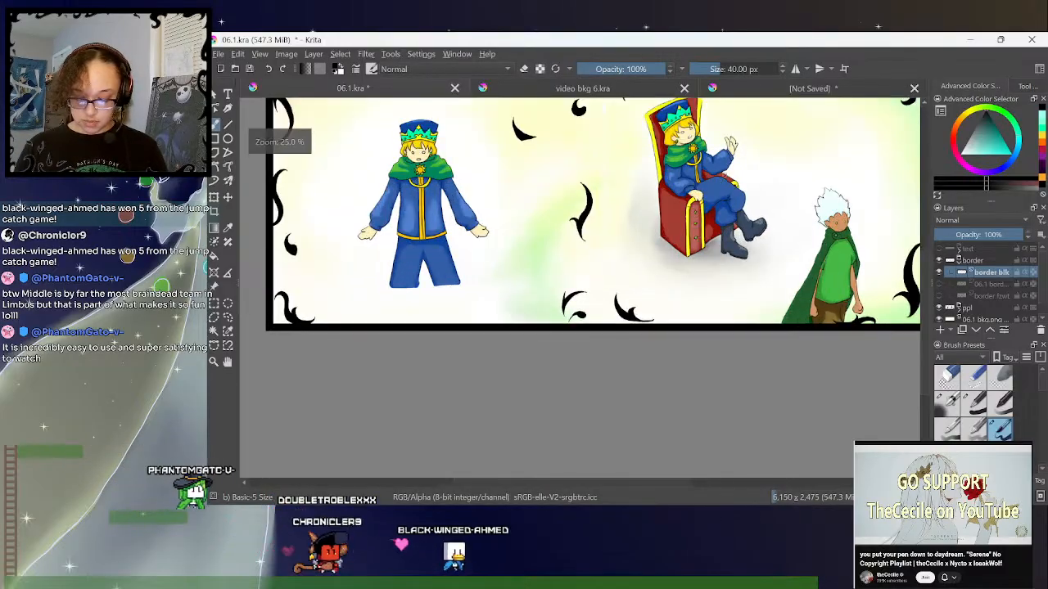
{"action": "scroll", "coordinate": [607, 325], "scroll_direction": "up", "scroll_amount": 2}
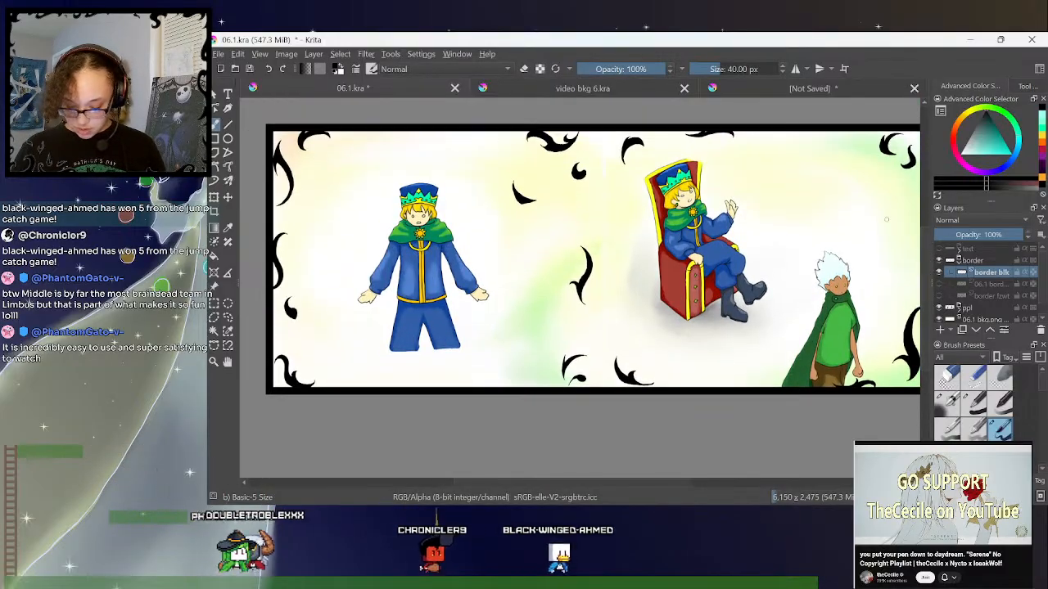
{"action": "key", "text": "plus"}
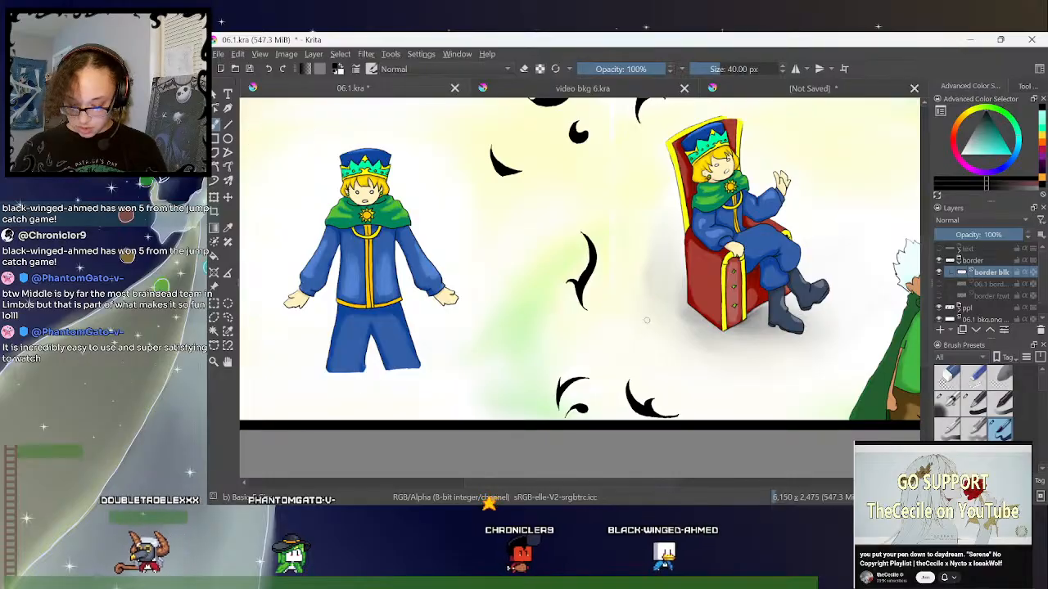
{"action": "scroll", "coordinate": [517, 296], "scroll_direction": "down", "scroll_amount": 1}
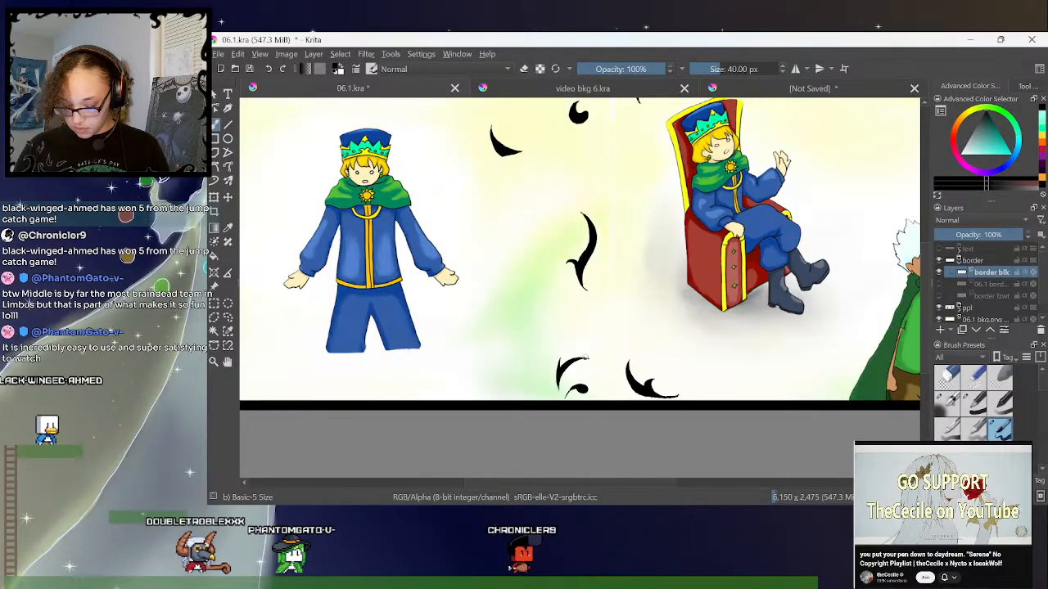
{"action": "key", "text": "plus"}
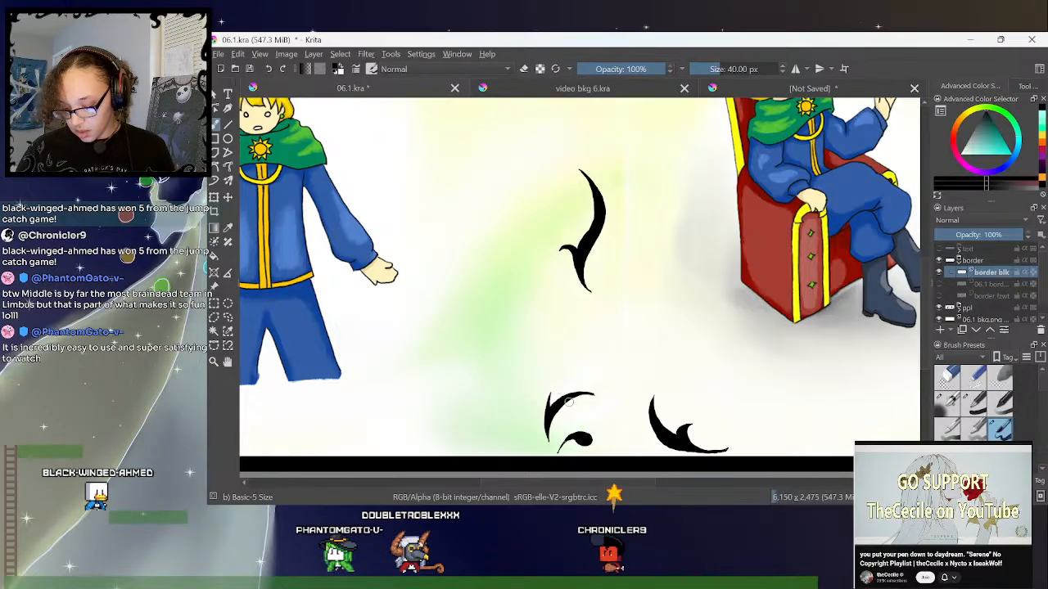
{"action": "key", "text": "e"}
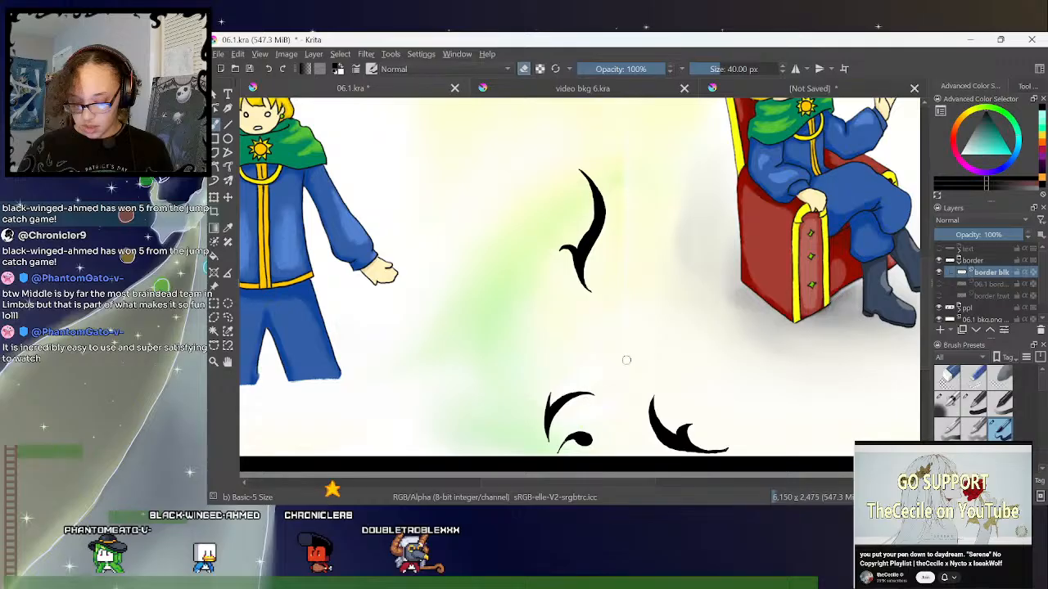
{"action": "scroll", "coordinate": [626, 360], "scroll_direction": "down", "scroll_amount": 4}
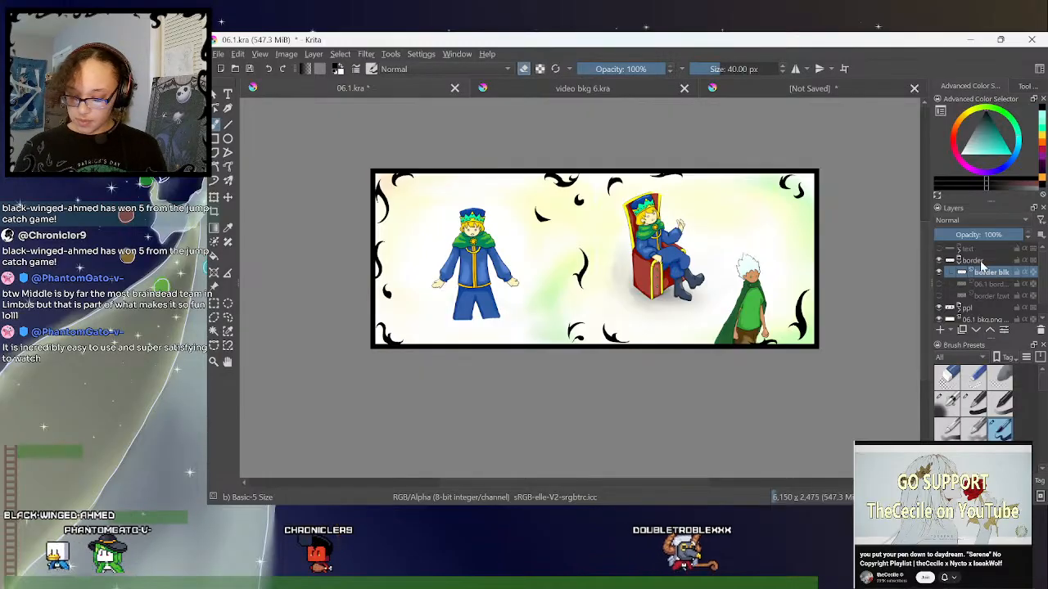
- Touch up the edges of the black flames in the spread's upper centre with the freehand brush and eraser
{"action": "key", "text": "ctrl+plus"}
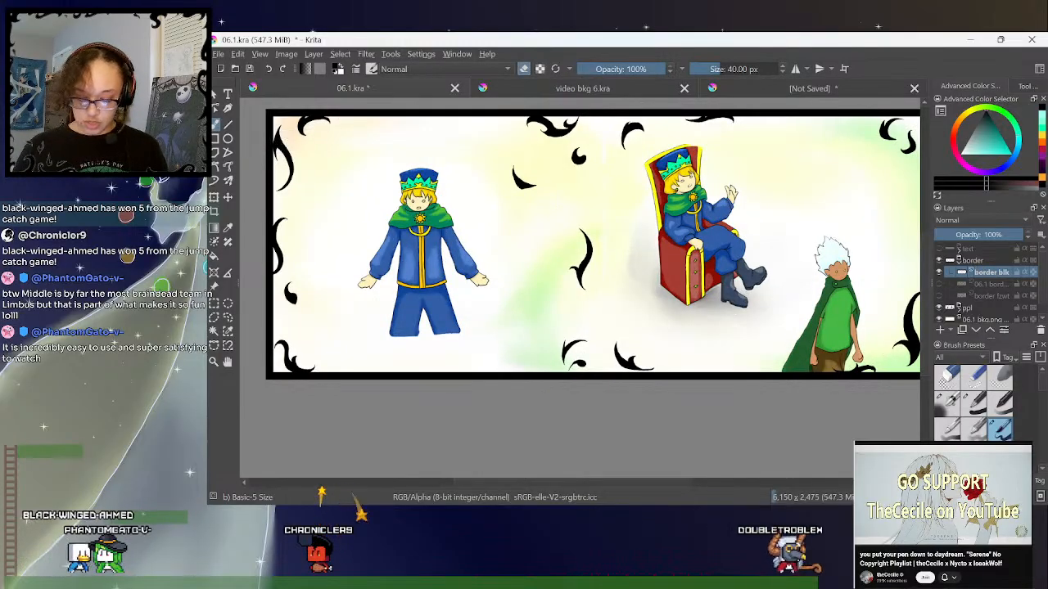
{"action": "key", "text": "ctrl+plus"}
{"action": "key", "text": "ctrl+plus"}
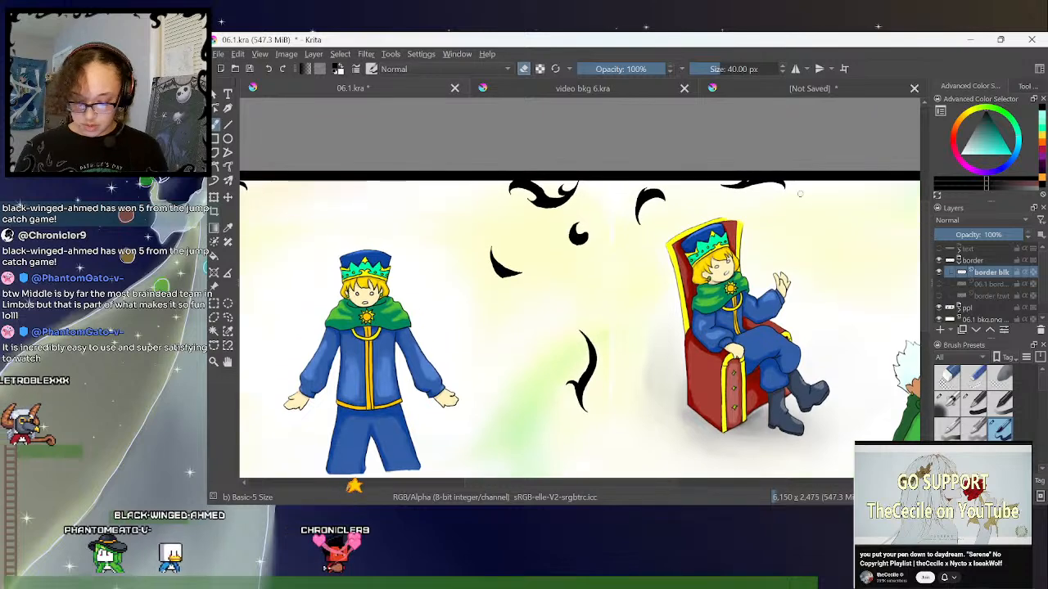
{"action": "key", "text": "ctrl+plus"}
{"action": "left_click", "coordinate": [522, 72]}
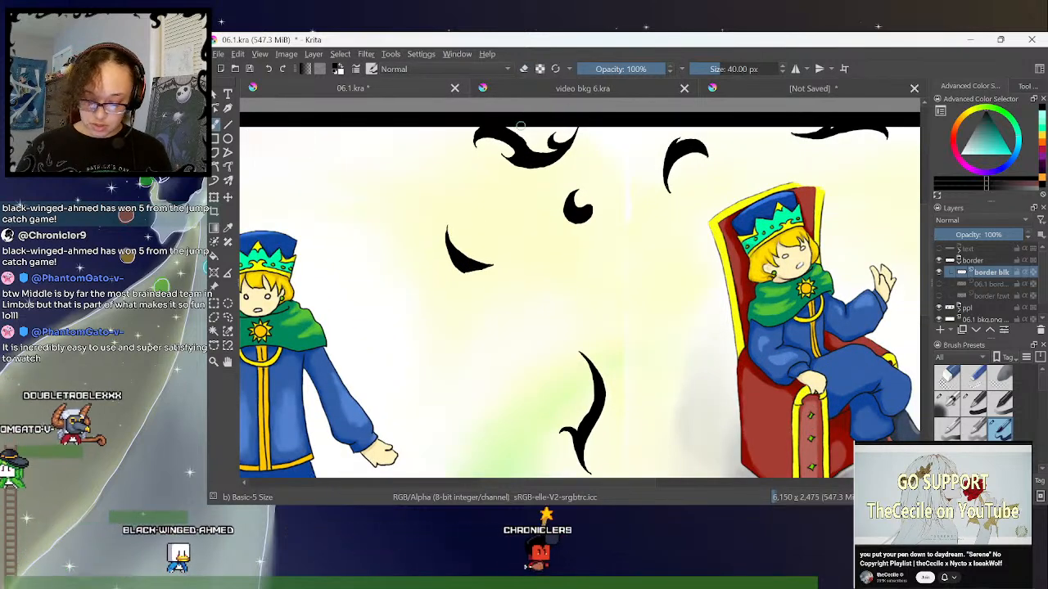
{"action": "left_click", "coordinate": [522, 71]}
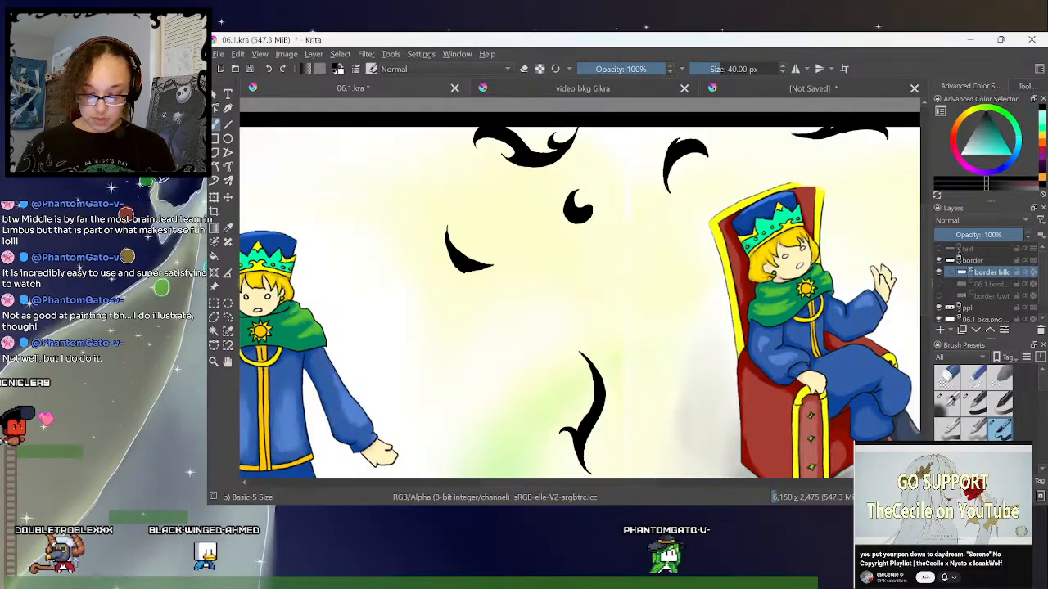
{"action": "left_click", "coordinate": [525, 69]}
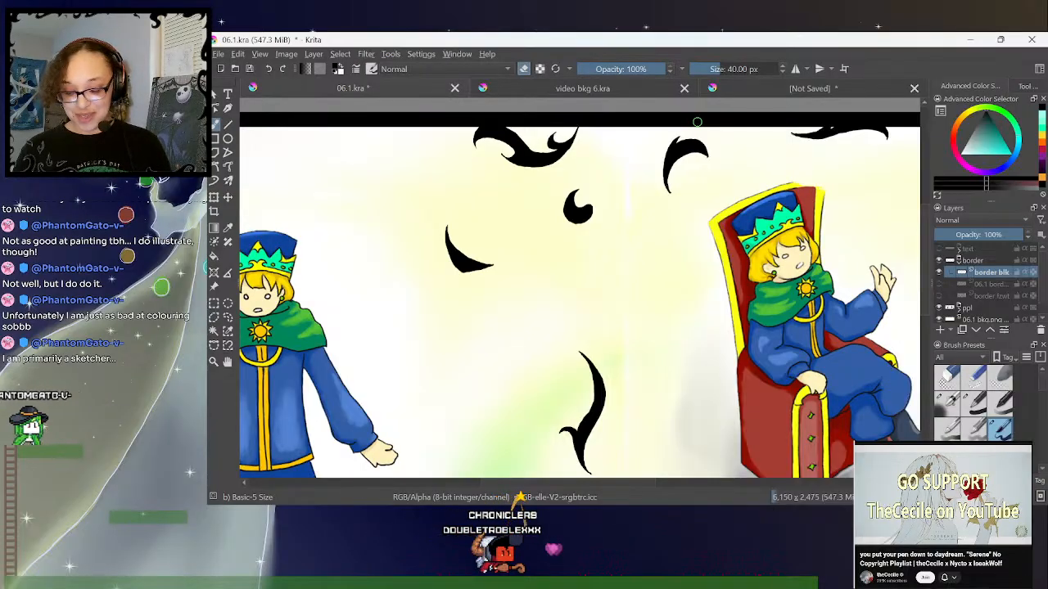
- View the miniatures photo in the unsaved document and return to the 06.1 spread
{"action": "left_click", "coordinate": [809, 90]}
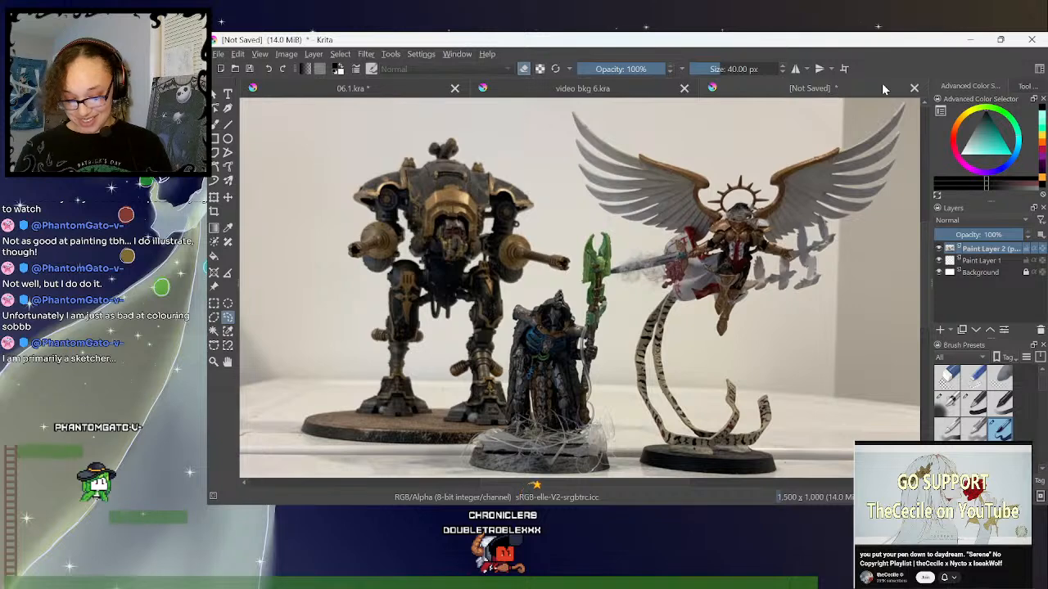
{"action": "left_click", "coordinate": [403, 90]}
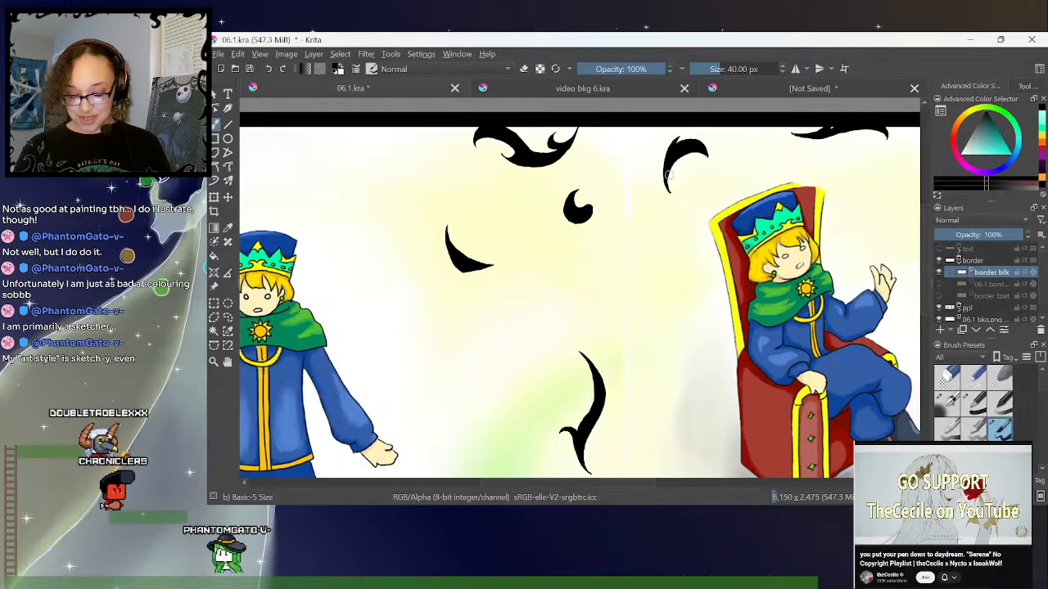
- Clean up the black flames along the upper border above the throne, alternating between the 40 px brush and eraser
{"action": "left_click_drag", "start_coordinate": [623, 484], "coordinate": [684, 483]}
{"action": "left_click", "coordinate": [524, 69]}
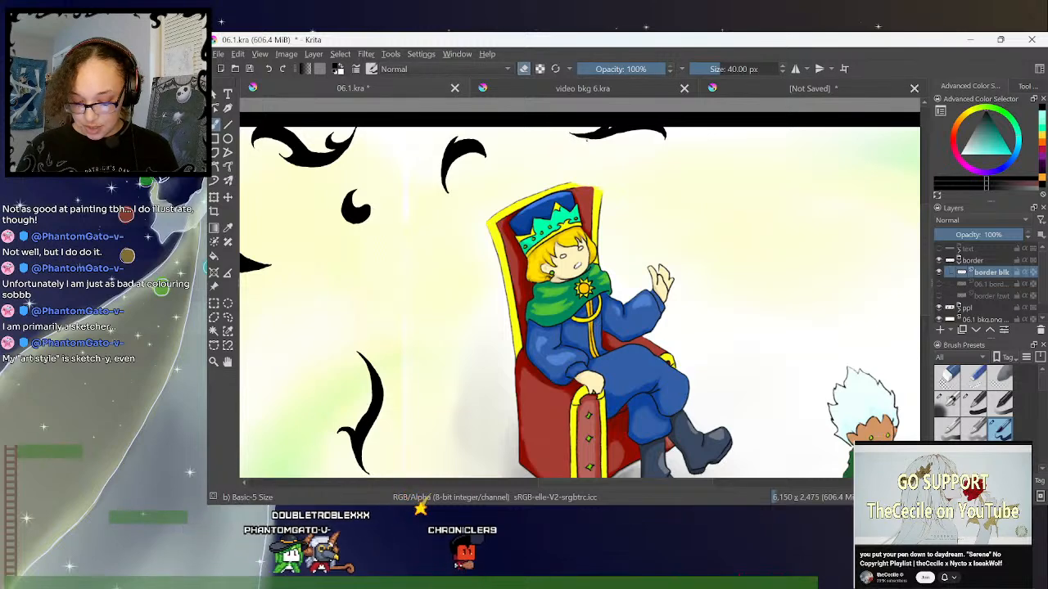
{"action": "left_click", "coordinate": [526, 69]}
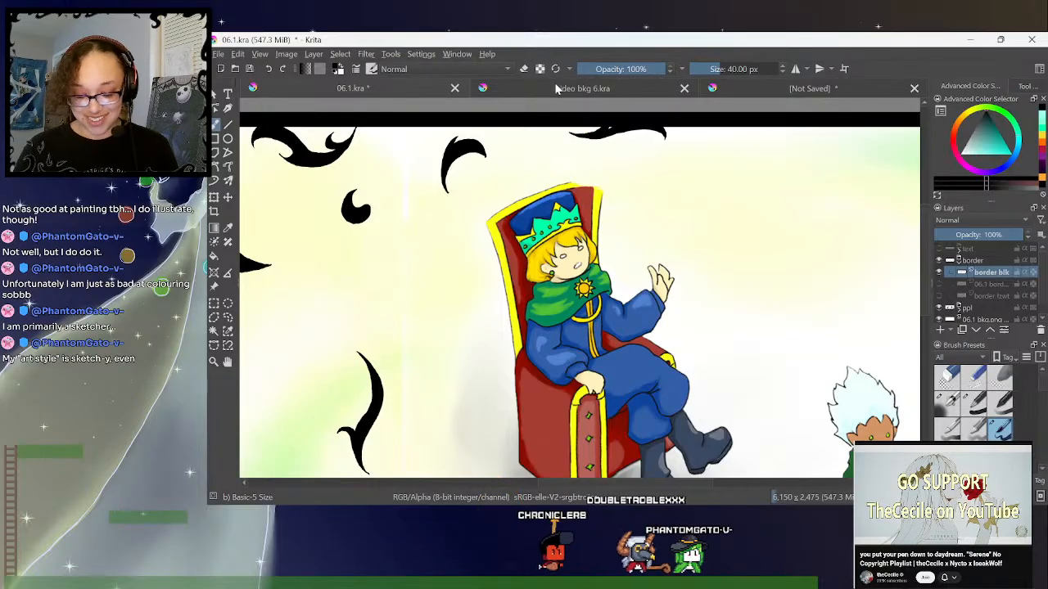
{"action": "key", "text": "e"}
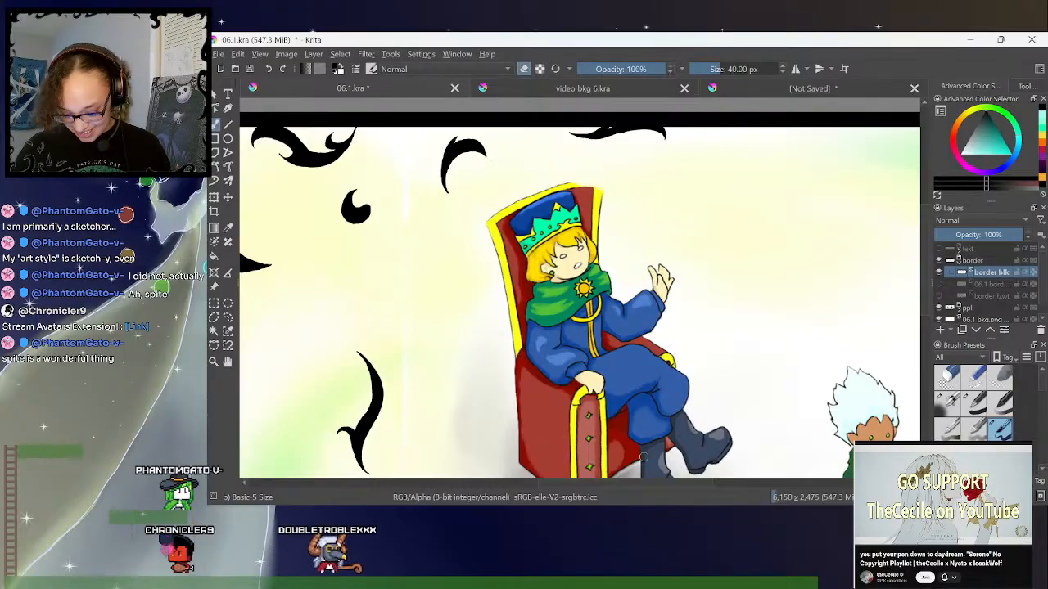
{"action": "left_click_drag", "start_coordinate": [635, 483], "coordinate": [637, 484]}
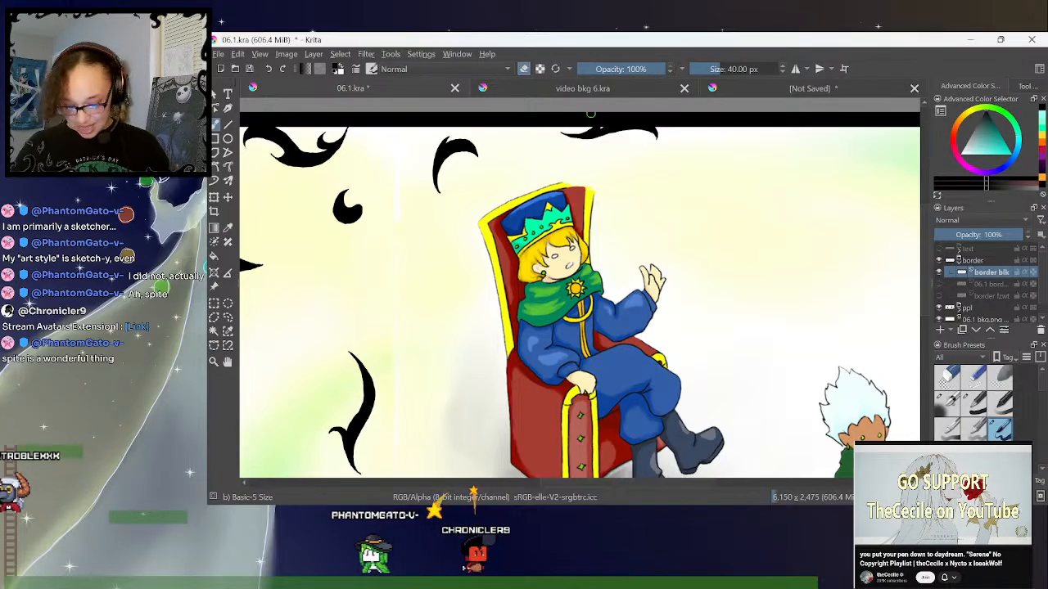
- Touch up the edges of the two black flames in the spread's upper-right corner with the brush and eraser
{"action": "left_click_drag", "start_coordinate": [640, 484], "coordinate": [696, 482]}
{"action": "left_click", "coordinate": [525, 68]}
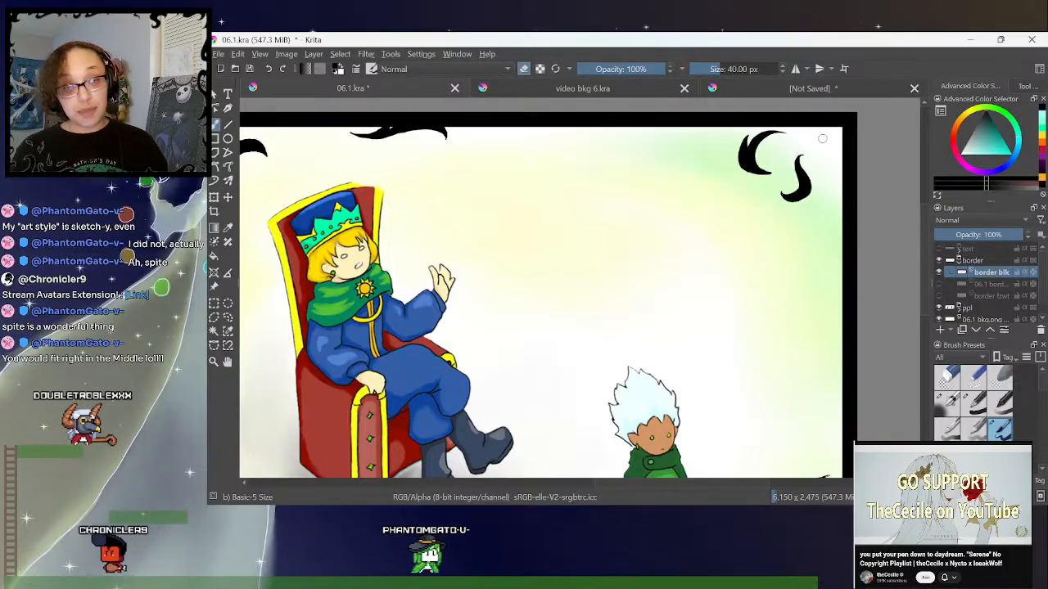
{"action": "left_click_drag", "start_coordinate": [927, 215], "coordinate": [927, 208]}
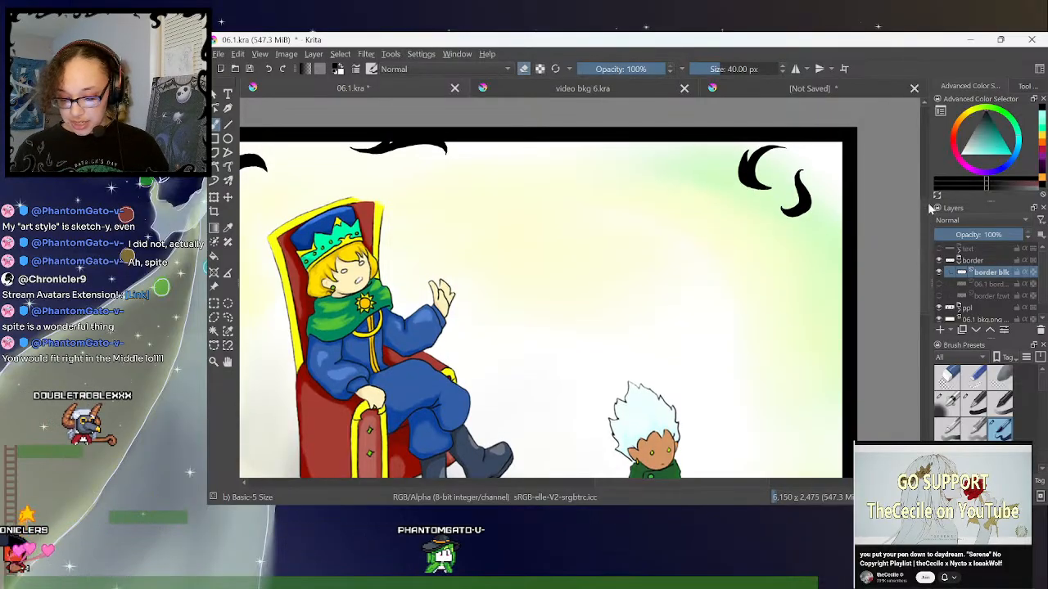
{"action": "key", "text": "ctrl+plus"}
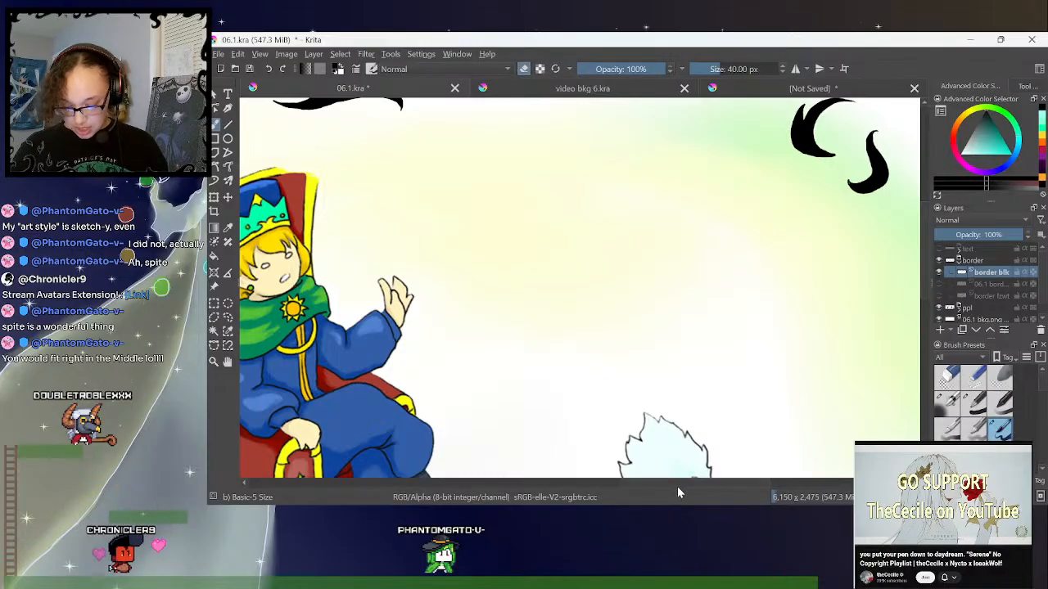
{"action": "scroll", "coordinate": [680, 483], "scroll_direction": "right", "scroll_amount": 3}
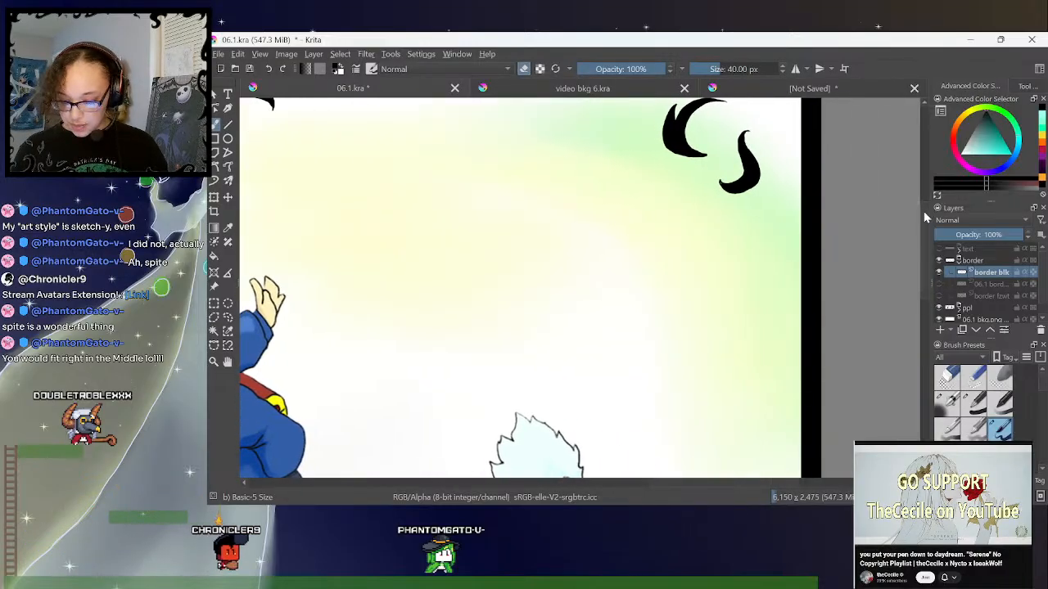
{"action": "scroll", "coordinate": [517, 413], "scroll_direction": "up", "scroll_amount": 1}
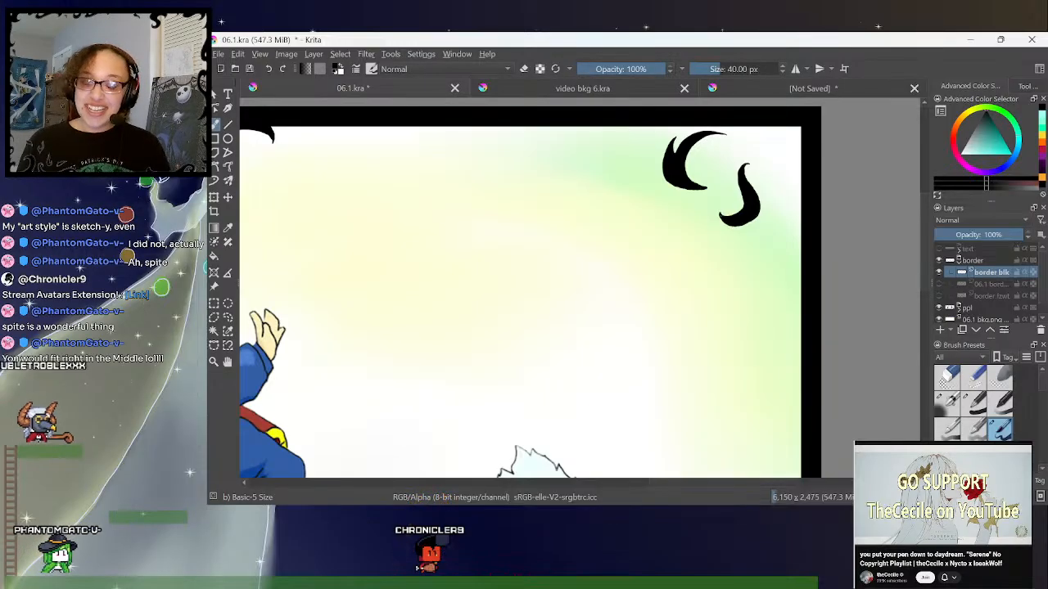
{"action": "scroll", "coordinate": [924, 204], "scroll_direction": "down", "scroll_amount": 1}
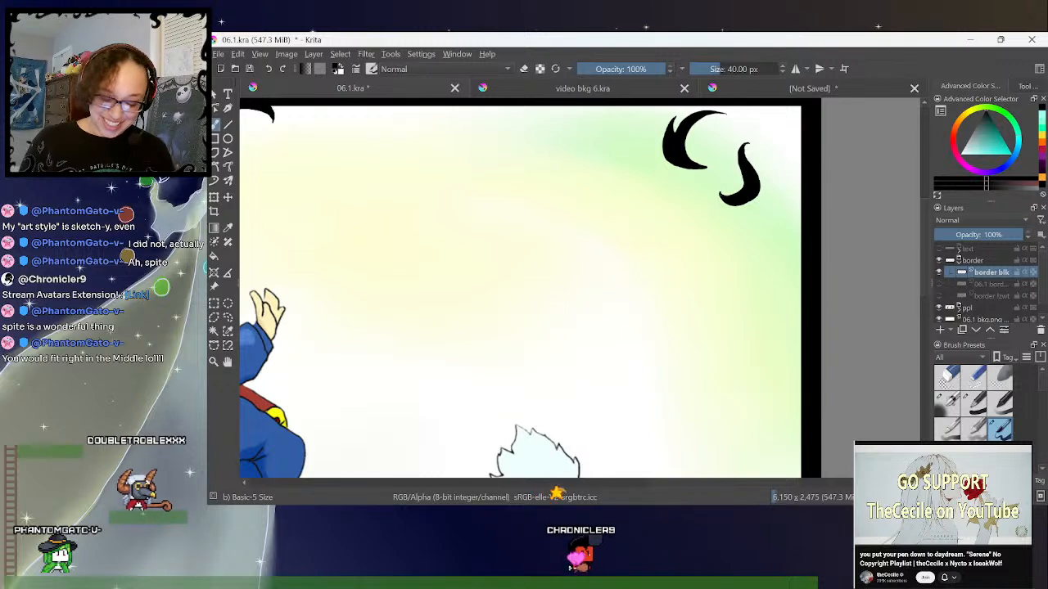
{"action": "left_click", "coordinate": [524, 69]}
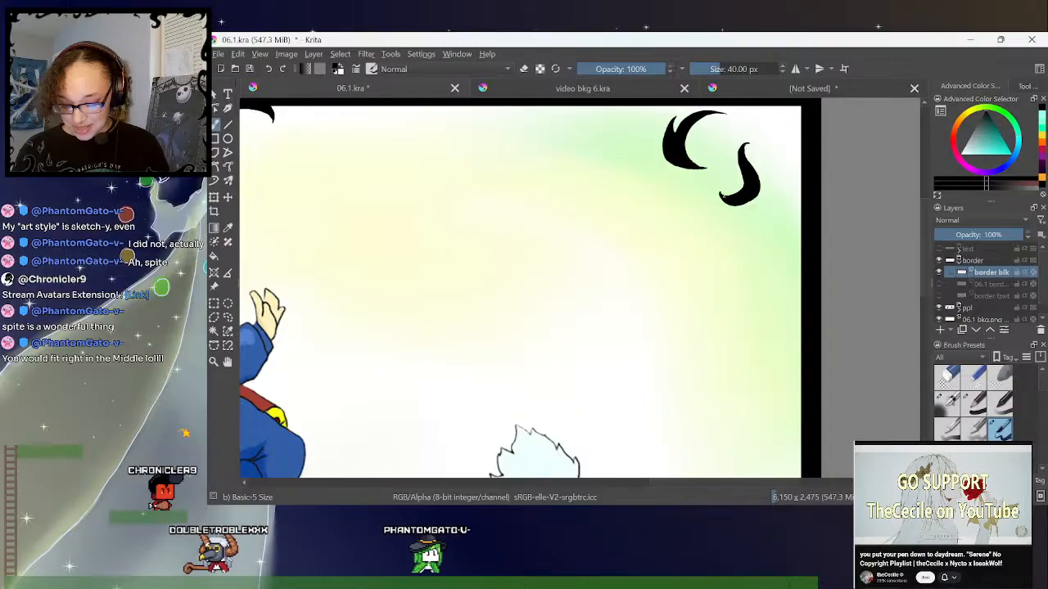
- Switch the brush blending mode to Color and refine the upper-right corner flames with the eraser
{"action": "key", "text": "alt+shift+c"}
{"action": "left_click", "coordinate": [524, 69]}
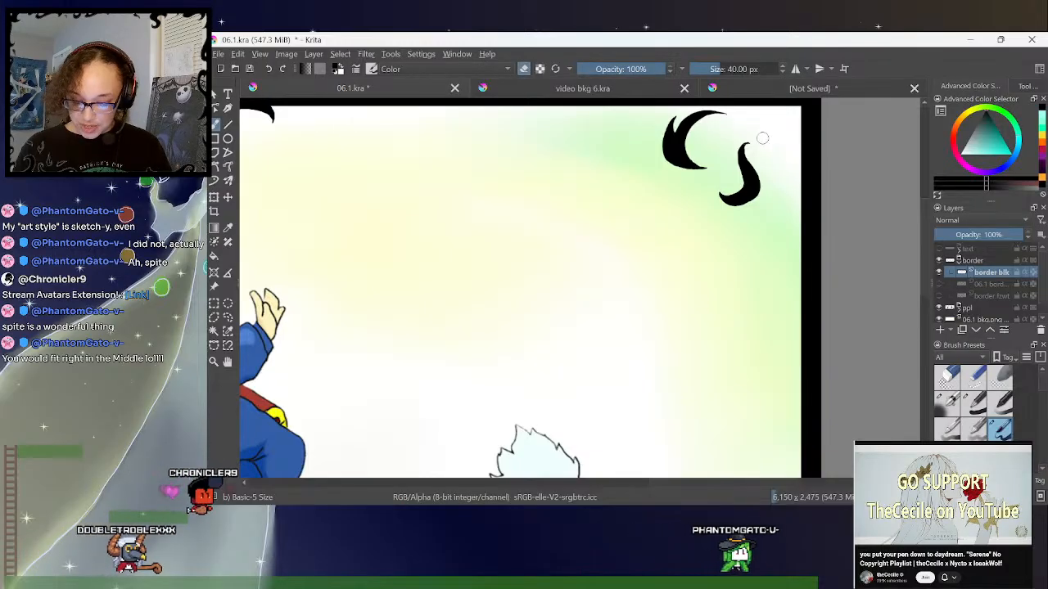
{"action": "left_click", "coordinate": [524, 70]}
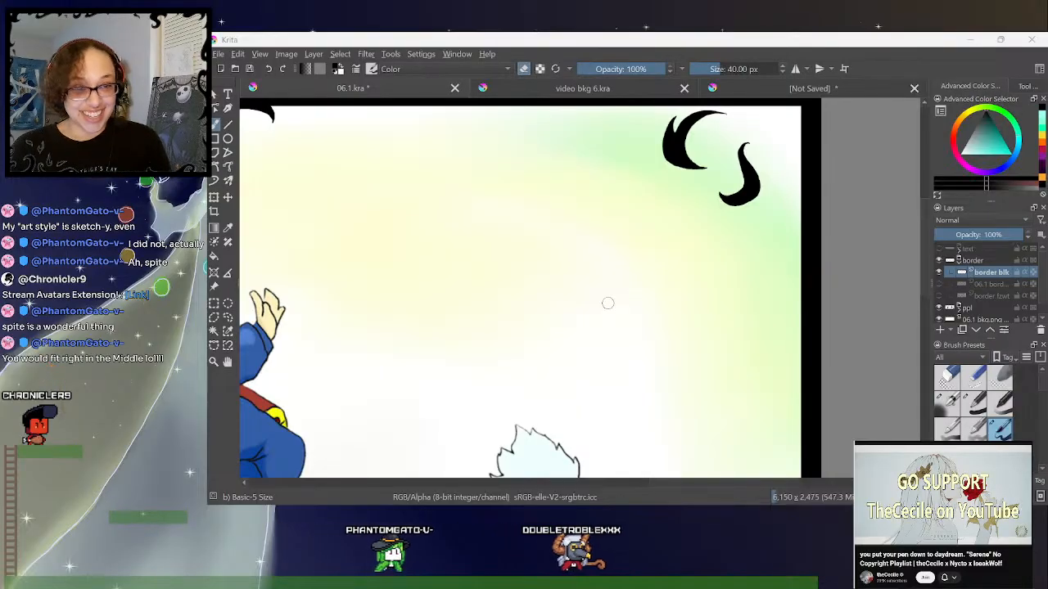
- Touch up the edges of the black flames beside the green-cloaked figure in the lower-right corner with the brush and eraser
{"action": "left_click_drag", "start_coordinate": [924, 214], "coordinate": [923, 213]}
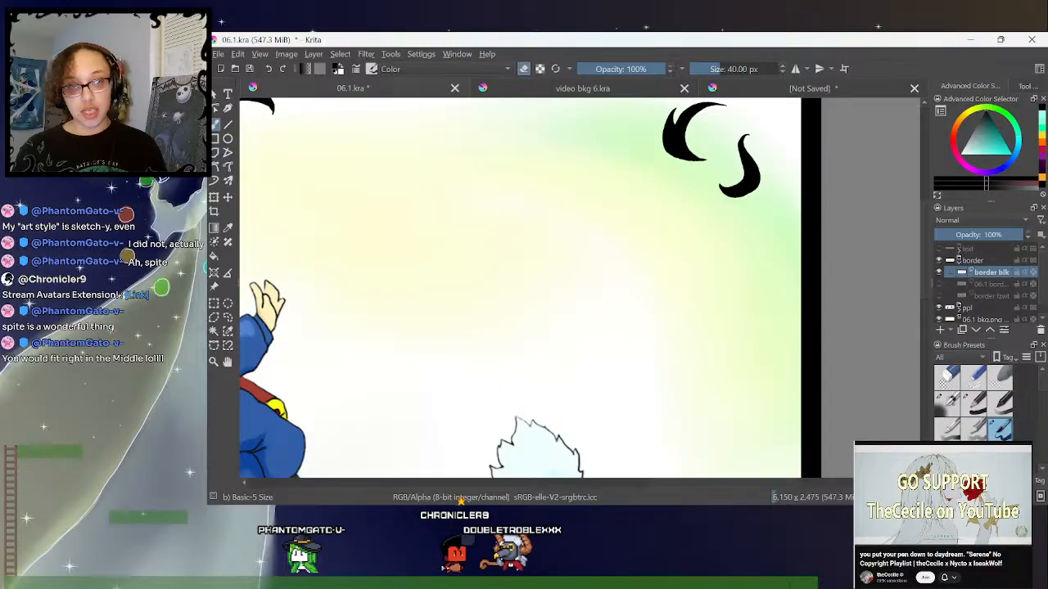
{"action": "left_click_drag", "start_coordinate": [928, 234], "coordinate": [926, 339]}
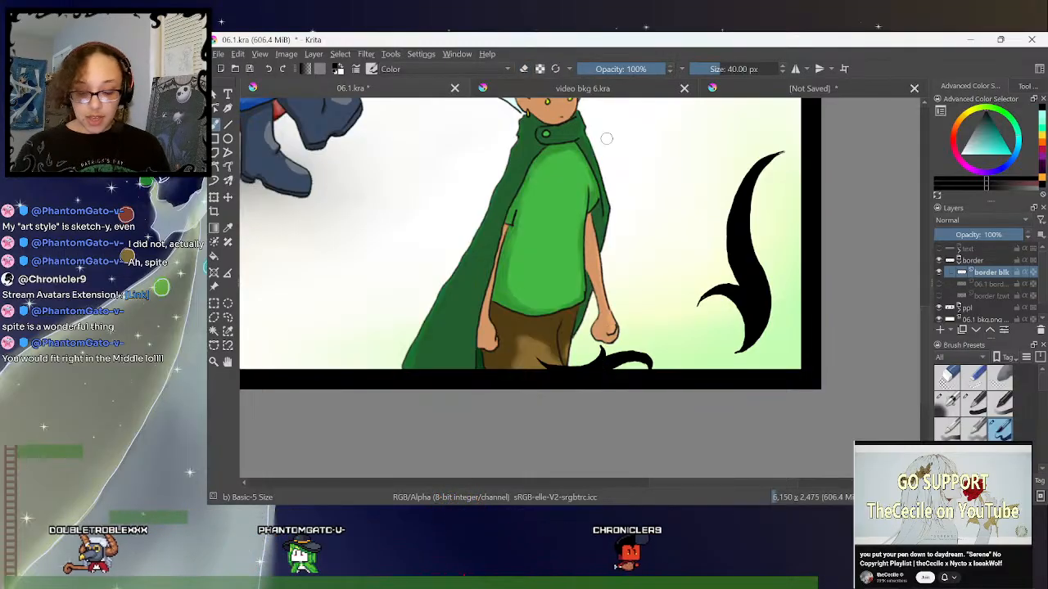
{"action": "left_click", "coordinate": [527, 69]}
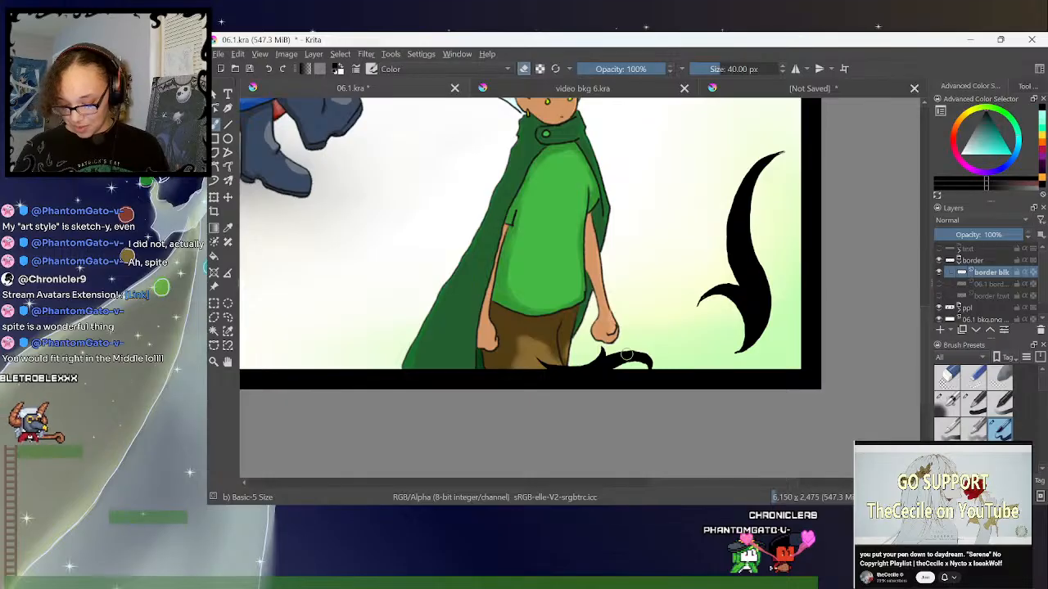
{"action": "left_click_drag", "start_coordinate": [640, 365], "coordinate": [633, 364]}
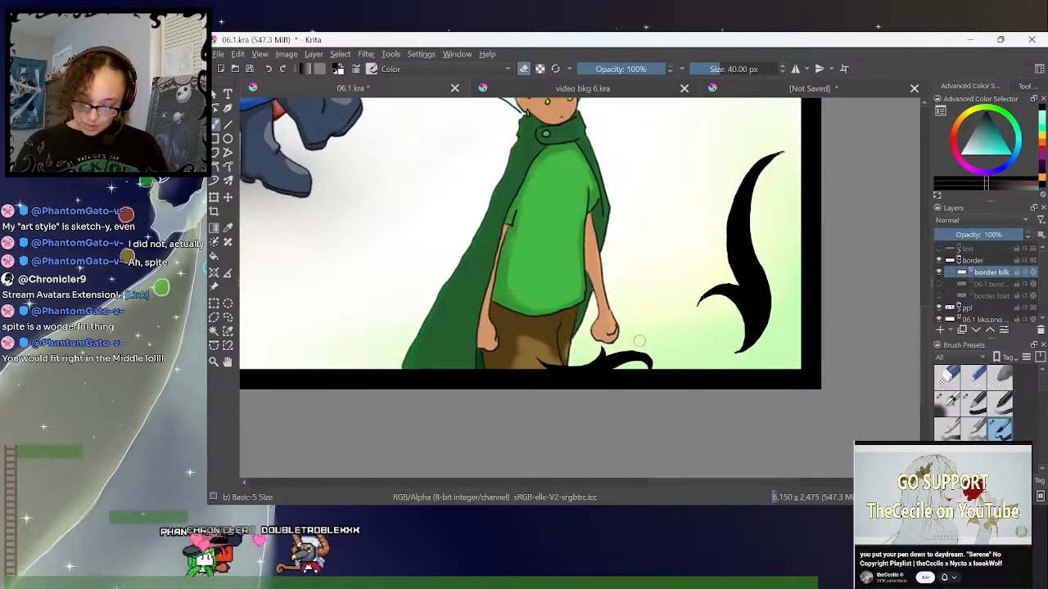
{"action": "key", "text": "e"}
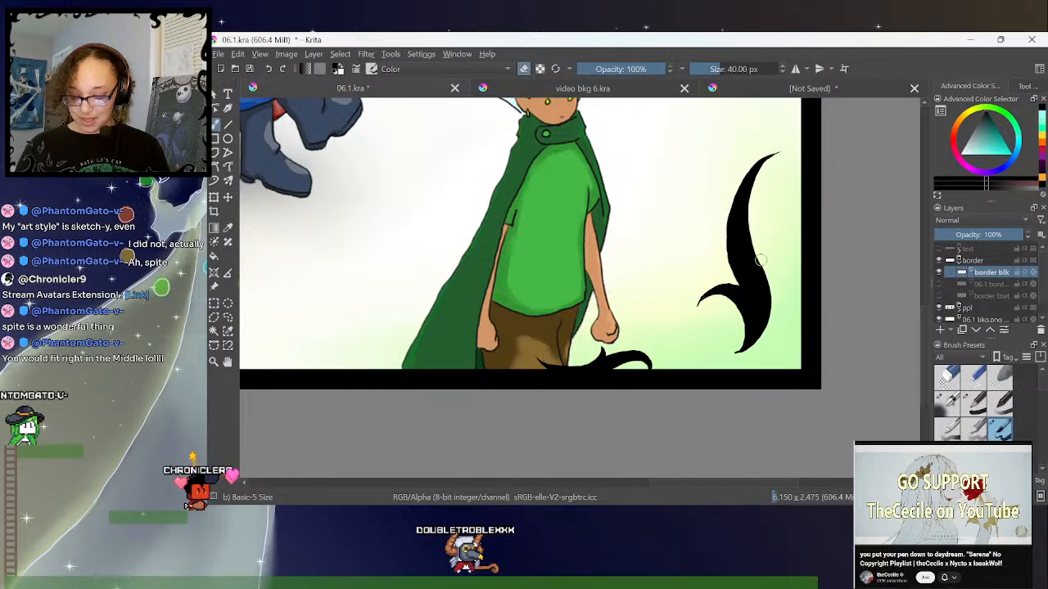
- Refine the edges of the three small black flames at the spread's lower centre with the brush and eraser
{"action": "key", "text": "minus"}
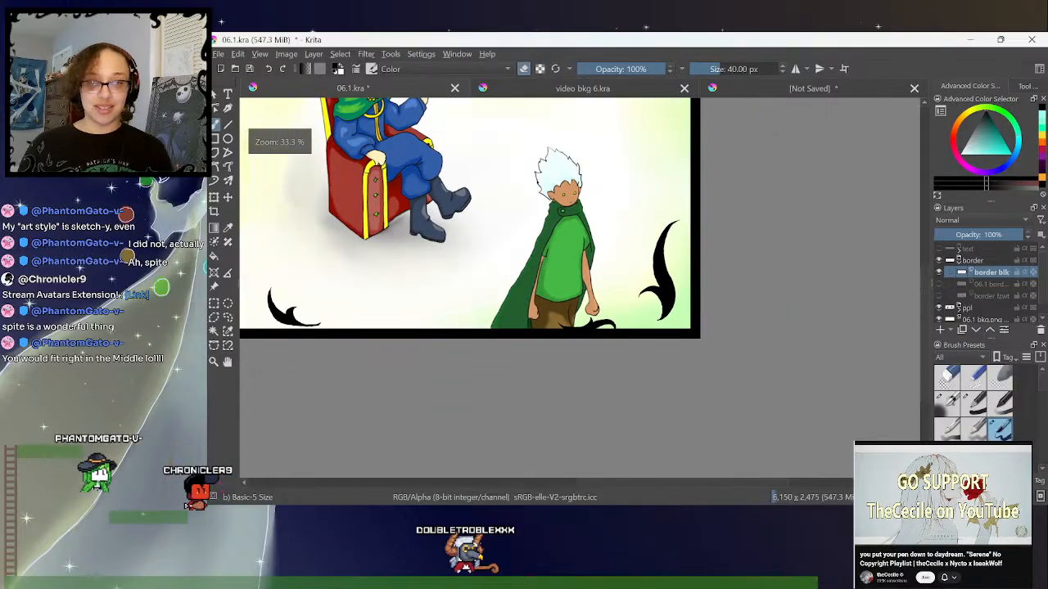
{"action": "left_click_drag", "start_coordinate": [681, 483], "coordinate": [576, 490]}
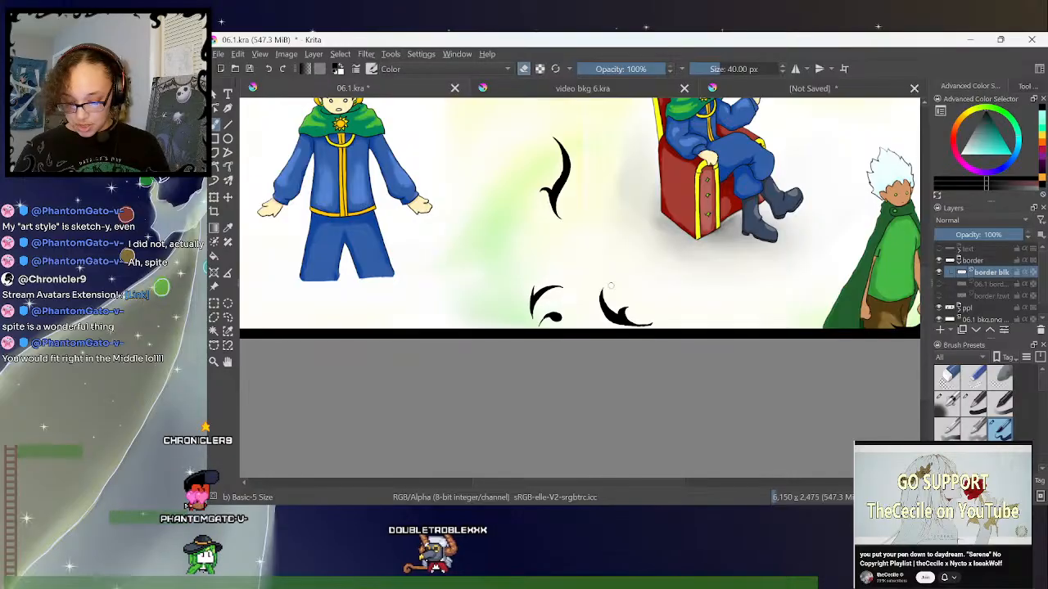
{"action": "key", "text": "plus"}
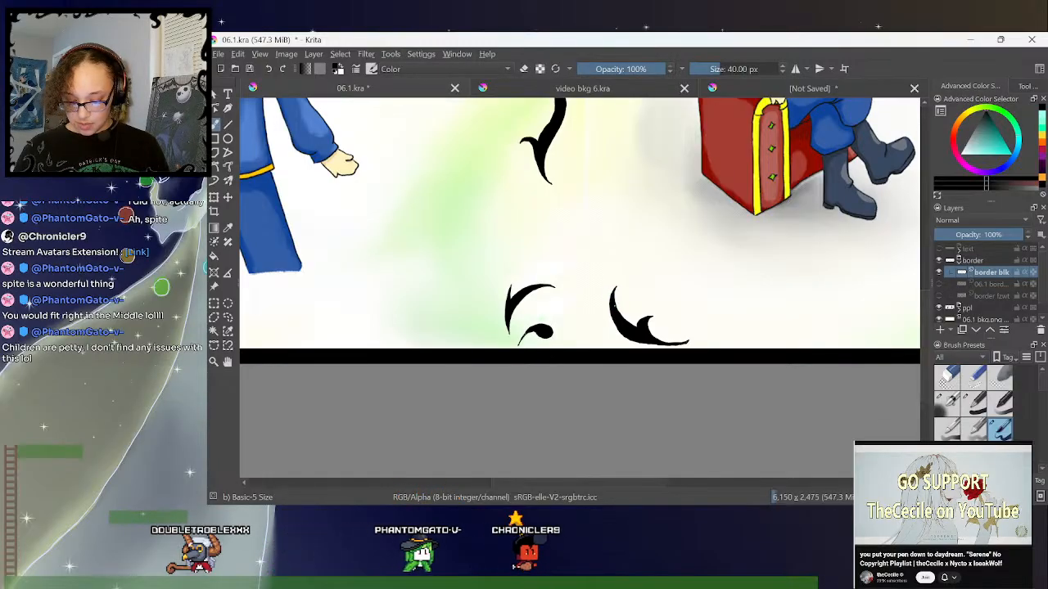
{"action": "key", "text": "e"}
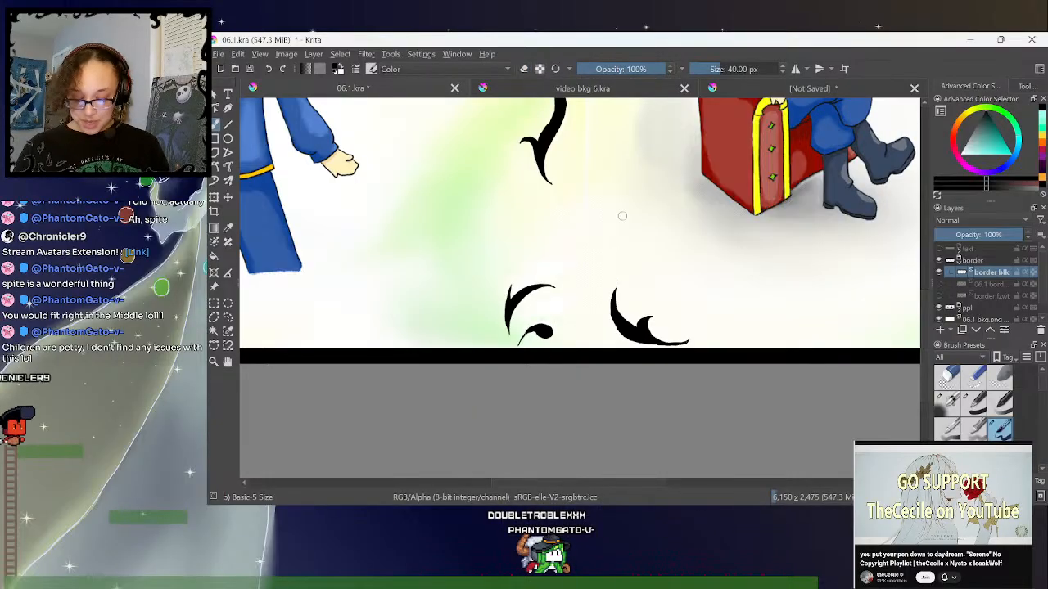
{"action": "key", "text": "ctrl+plus"}
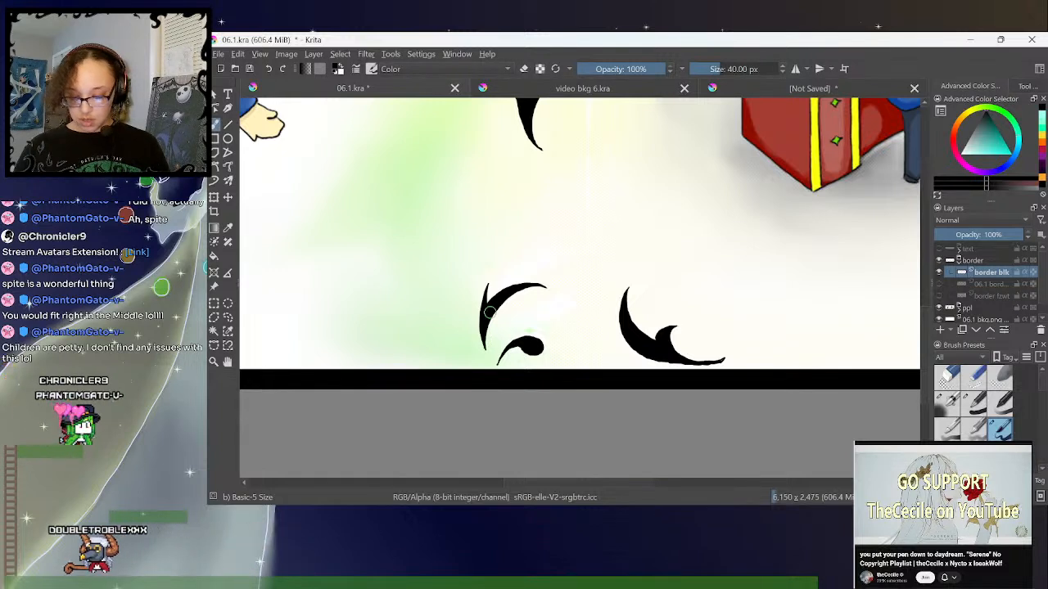
{"action": "scroll", "coordinate": [927, 323], "scroll_direction": "down", "scroll_amount": 2}
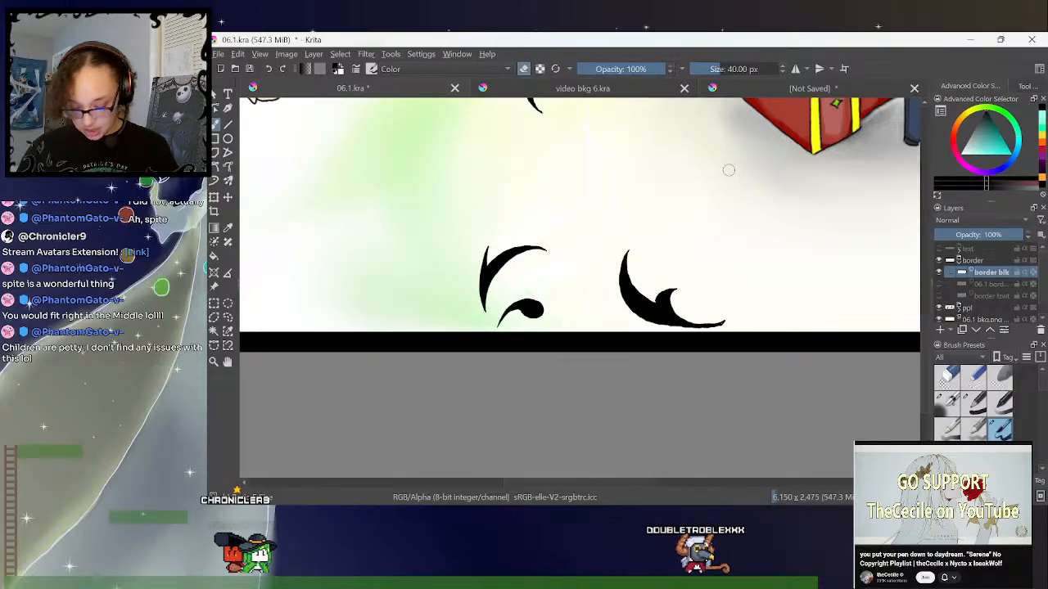
- Touch up the black flames along the spread's left side, from the lower corner upwards, with the brush and eraser
{"action": "left_click_drag", "start_coordinate": [640, 484], "coordinate": [473, 500]}
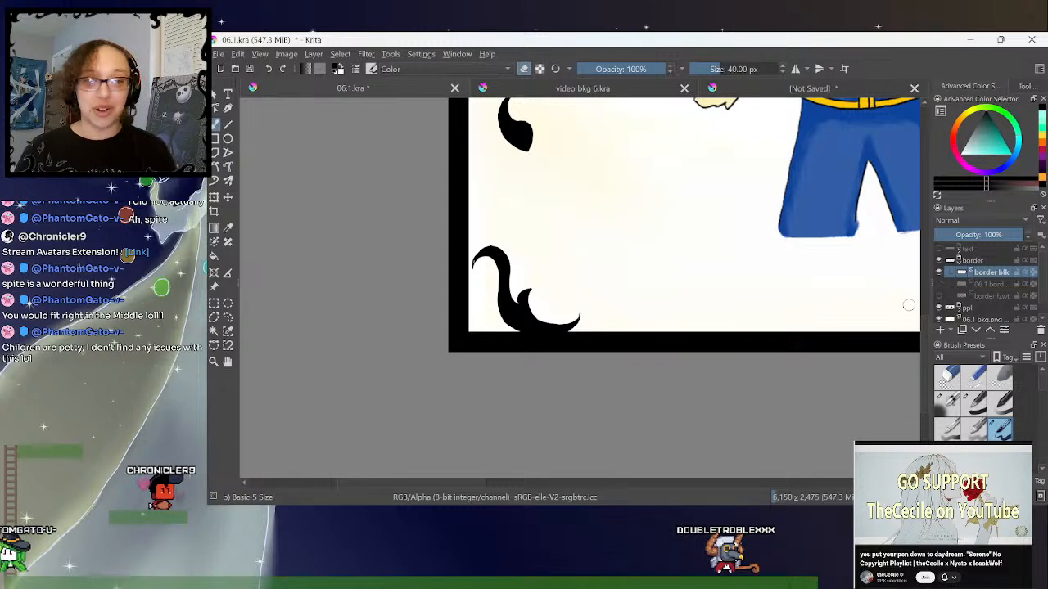
{"action": "left_click", "coordinate": [523, 70]}
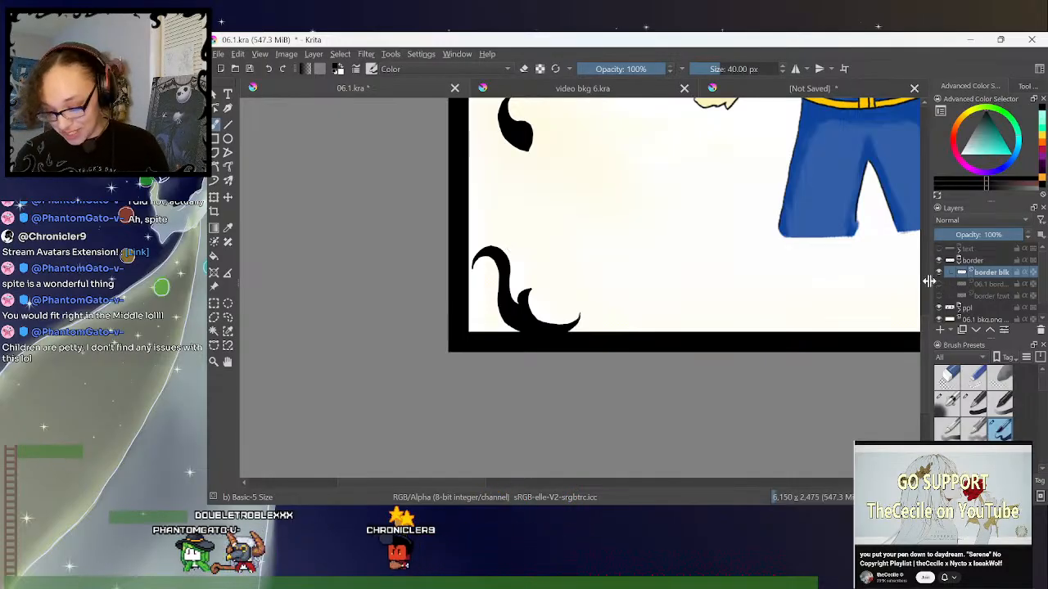
{"action": "scroll", "coordinate": [900, 311], "scroll_direction": "up", "scroll_amount": 3}
{"action": "left_click_drag", "start_coordinate": [926, 314], "coordinate": [926, 311]}
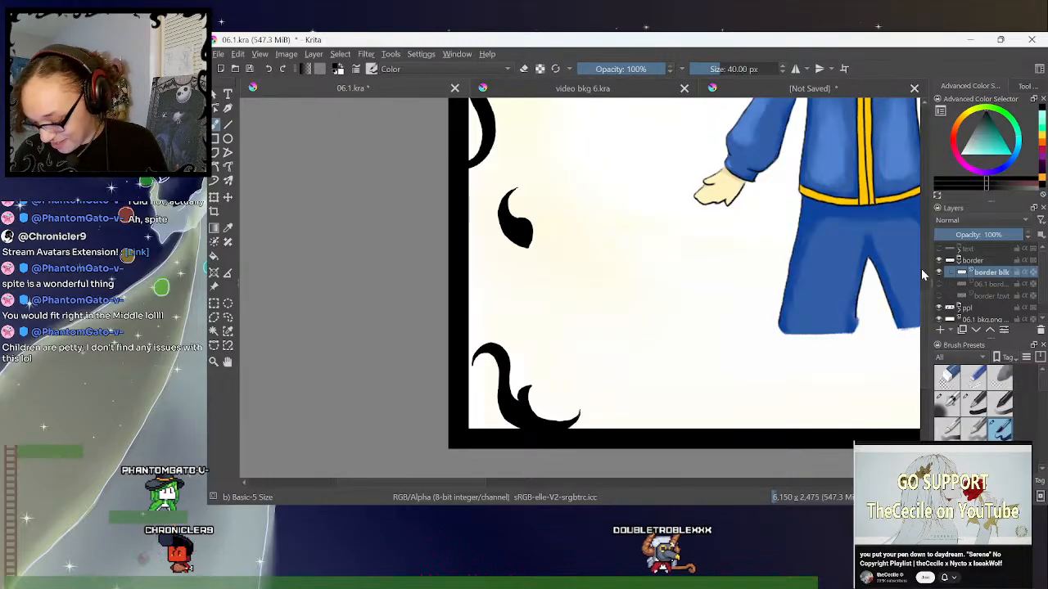
{"action": "scroll", "coordinate": [926, 308], "scroll_direction": "up", "scroll_amount": 5}
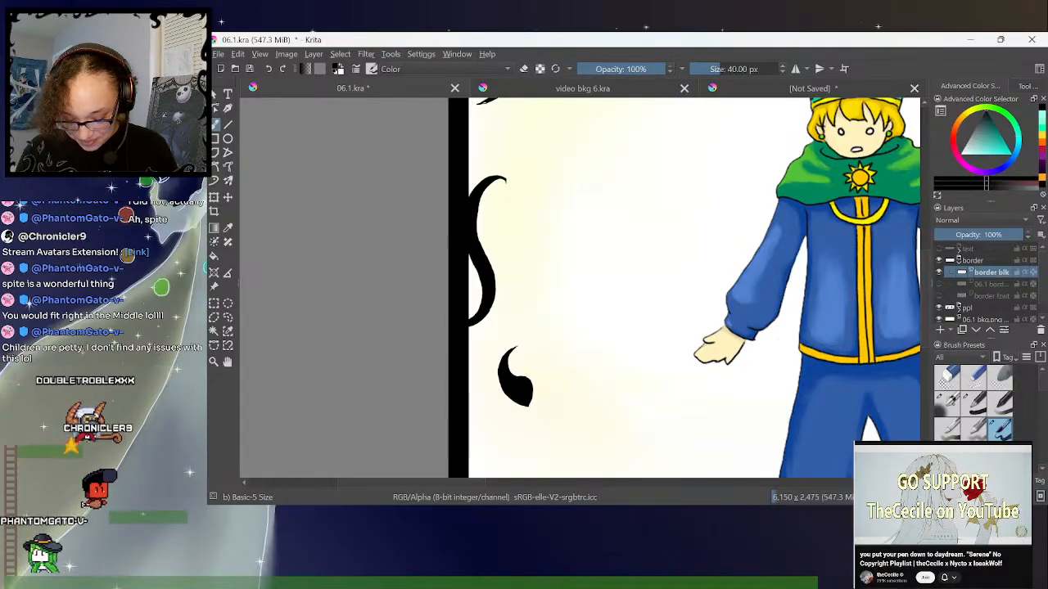
{"action": "key", "text": "e"}
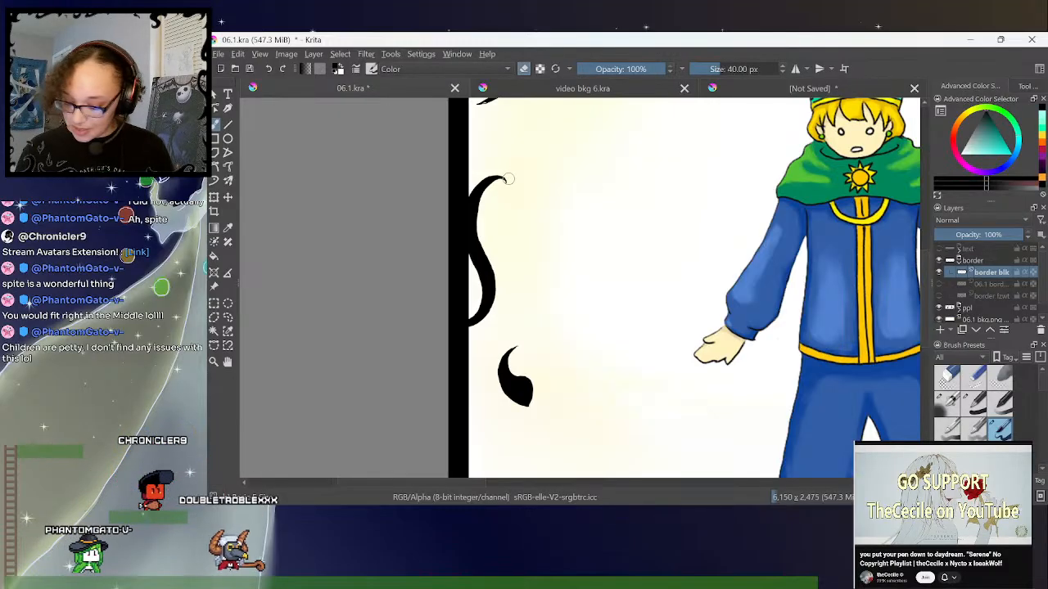
{"action": "scroll", "coordinate": [737, 205], "scroll_direction": "up", "scroll_amount": 3}
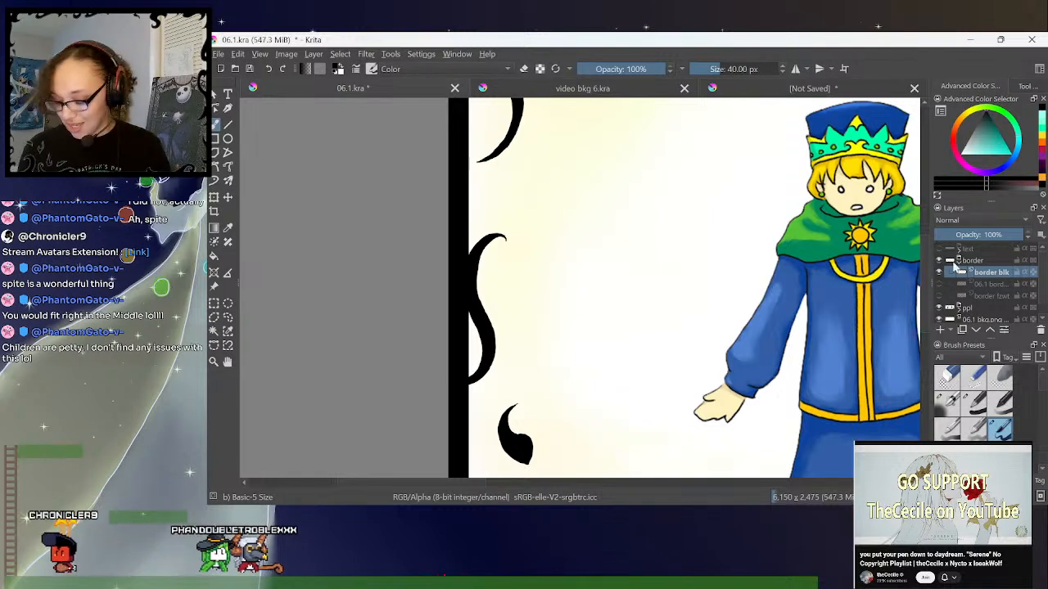
{"action": "scroll", "coordinate": [925, 289], "scroll_direction": "up", "scroll_amount": 5}
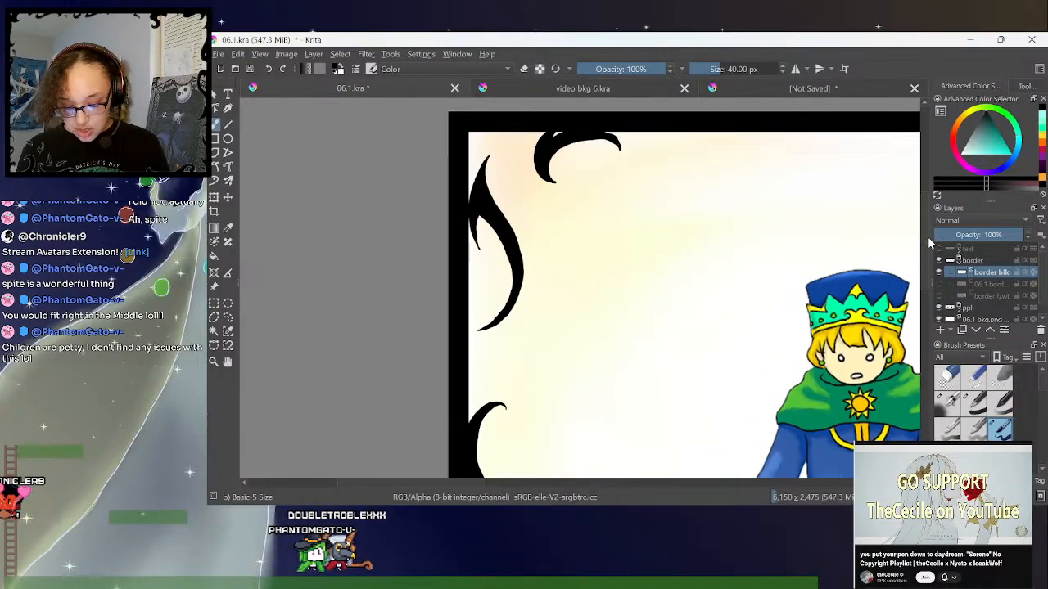
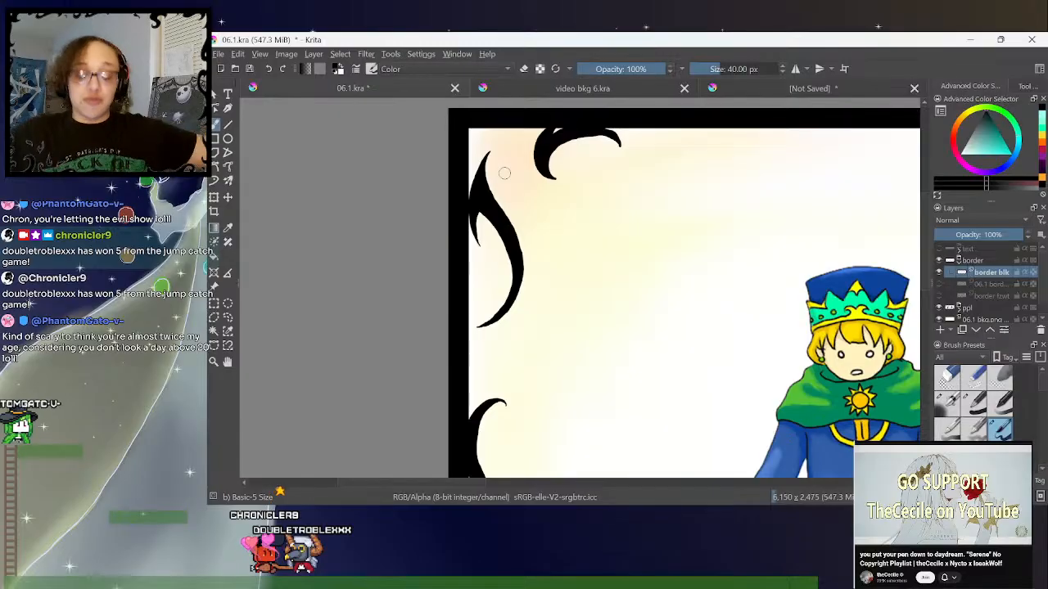
- Open the document 01.2 from the folder Dashi Chron > books > The Doll > revamp work
{"action": "key", "text": "minus"}
{"action": "key", "text": "minus"}
{"action": "key", "text": "minus"}
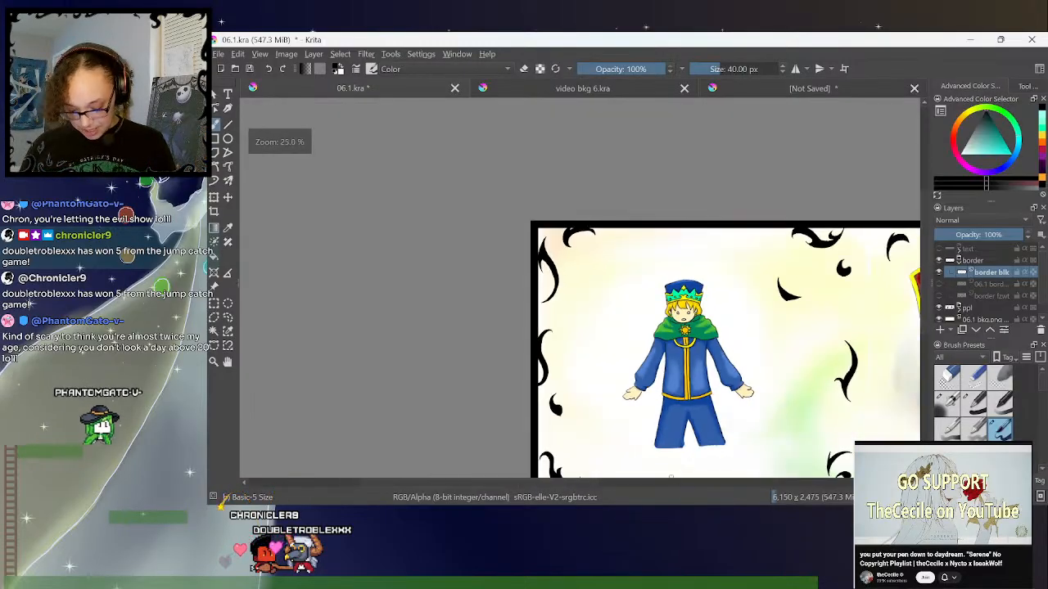
{"action": "left_click_drag", "start_coordinate": [587, 483], "coordinate": [683, 491]}
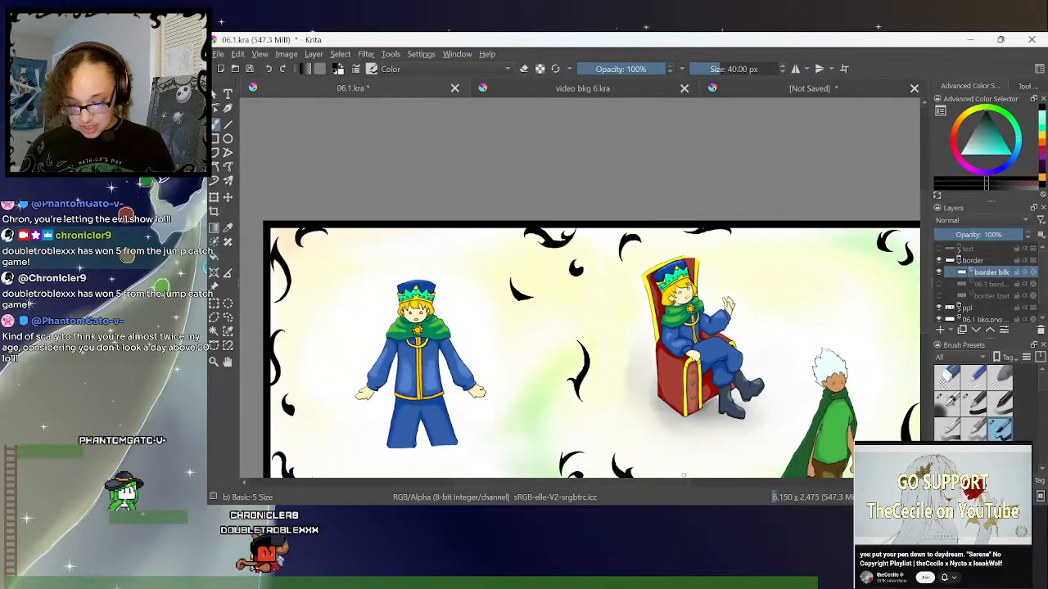
{"action": "key", "text": "minus"}
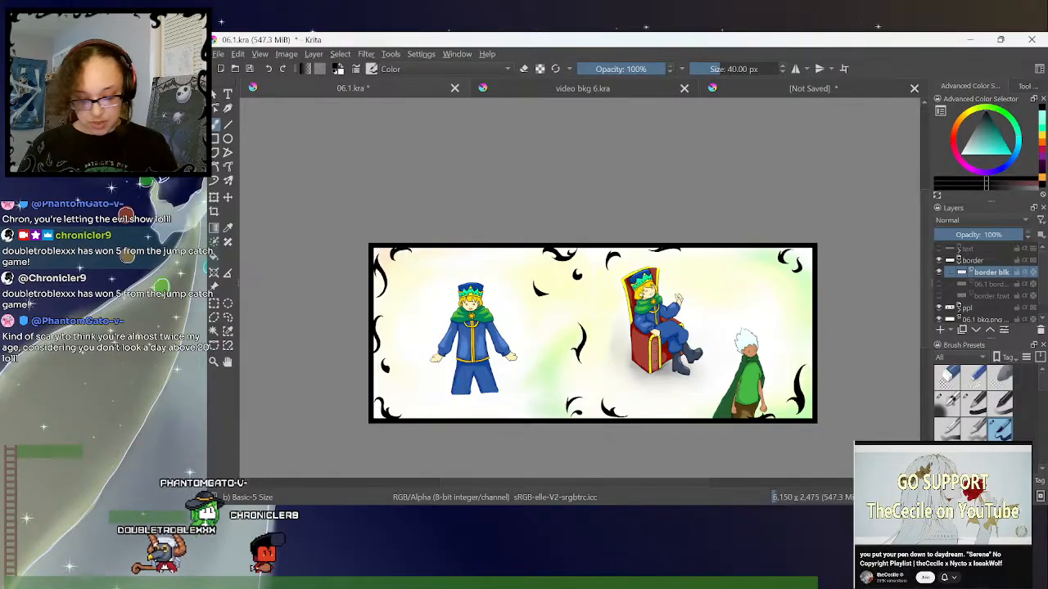
{"action": "left_click", "coordinate": [235, 69]}
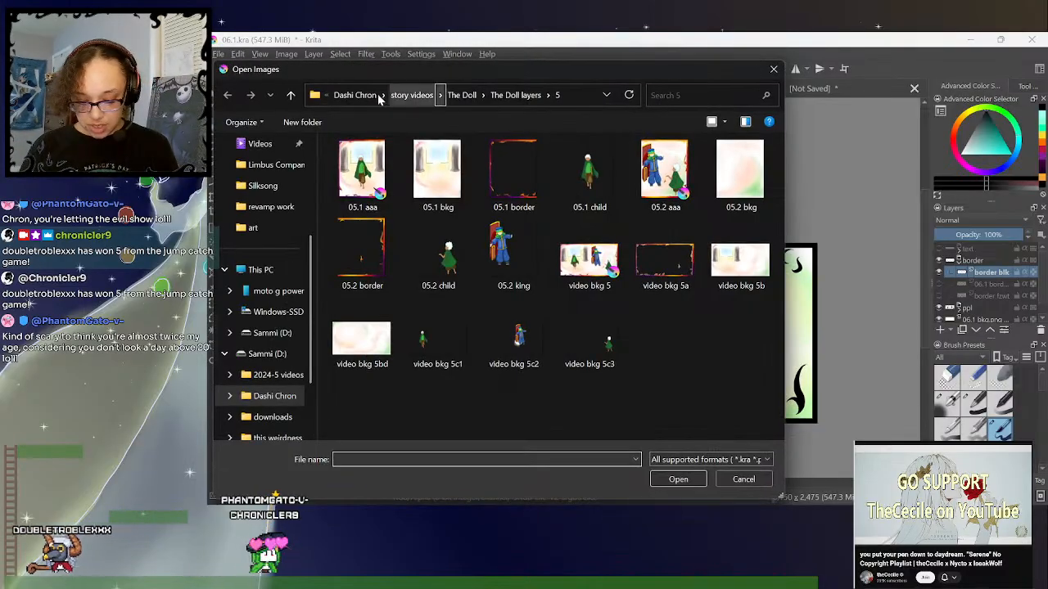
{"action": "left_click", "coordinate": [401, 95]}
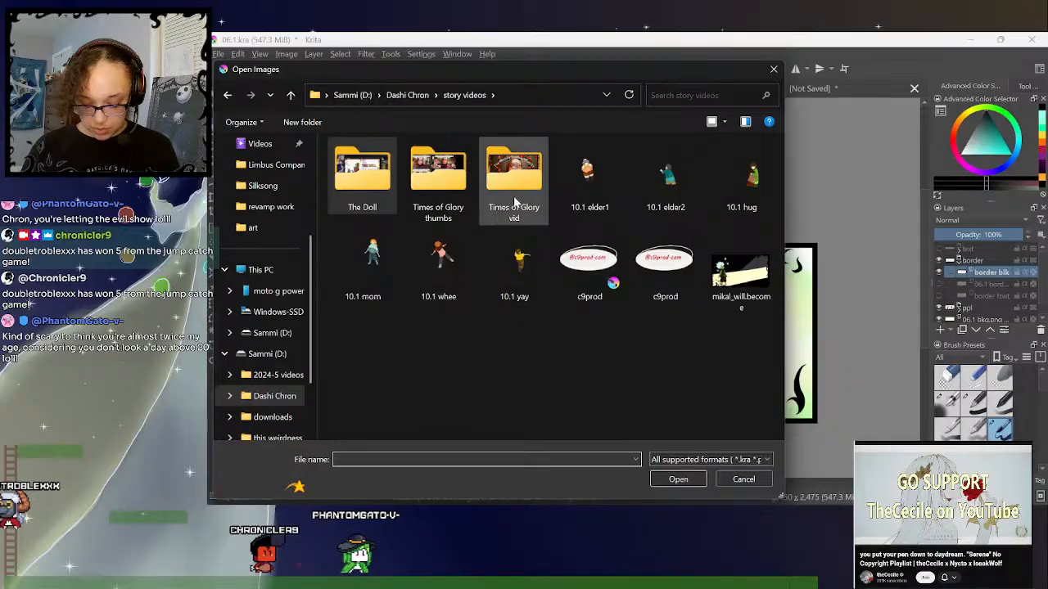
{"action": "left_click", "coordinate": [393, 95]}
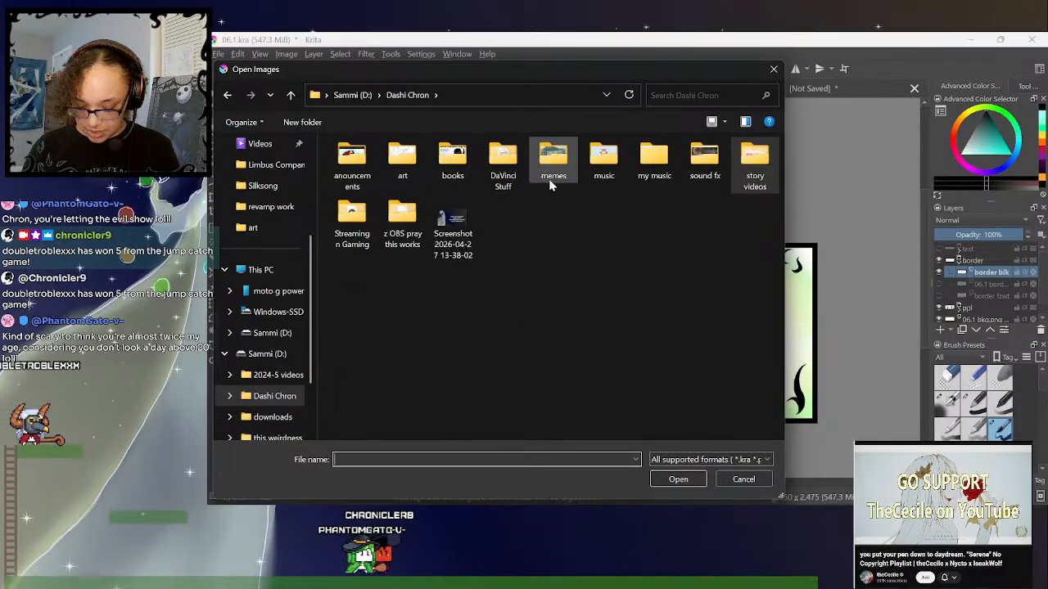
{"action": "double_click", "coordinate": [454, 159]}
{"action": "double_click", "coordinate": [414, 224]}
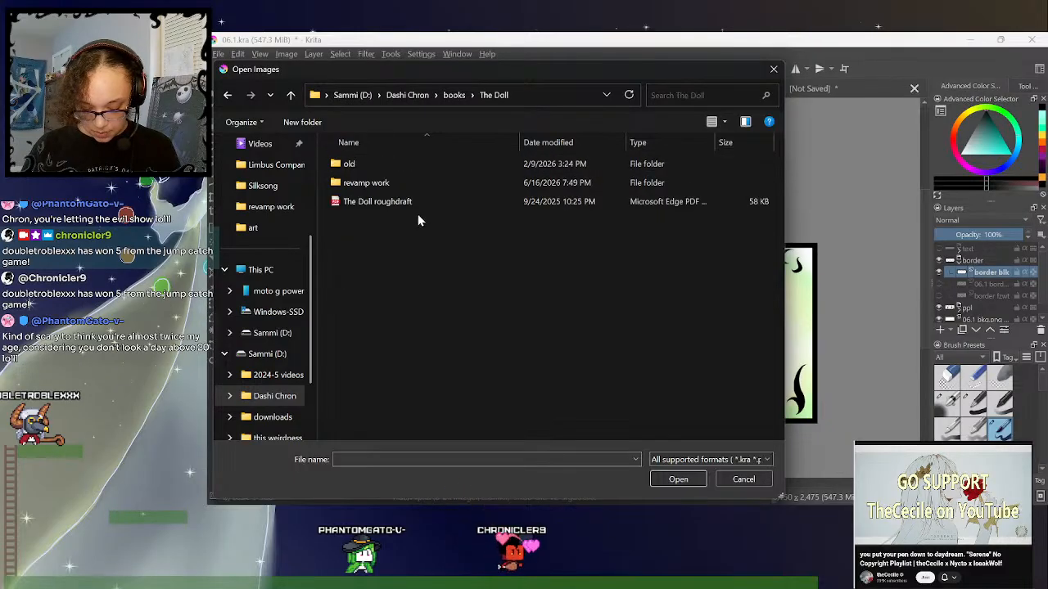
{"action": "double_click", "coordinate": [403, 190]}
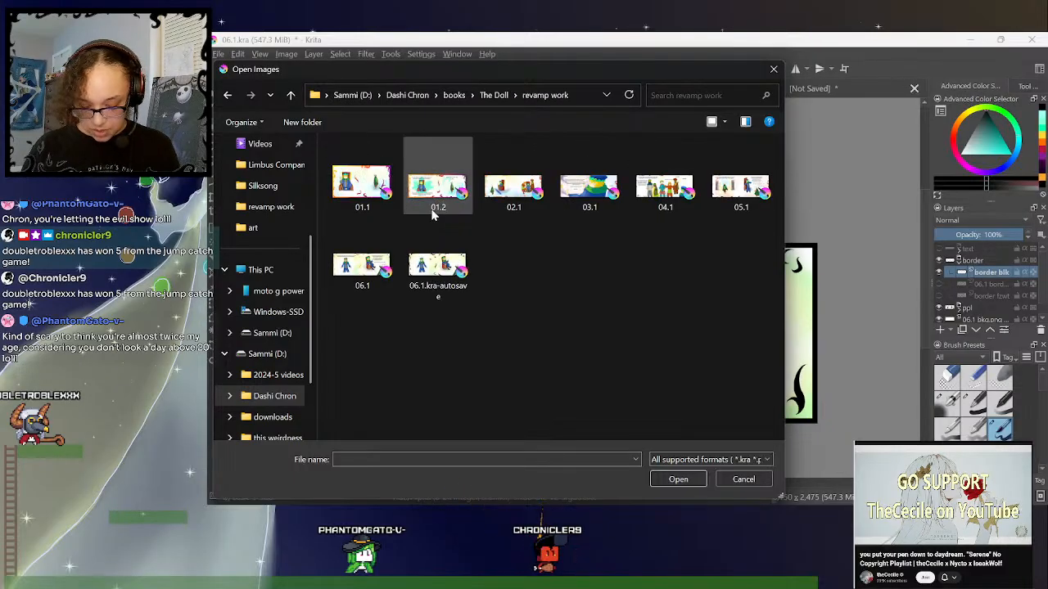
{"action": "double_click", "coordinate": [438, 195]}
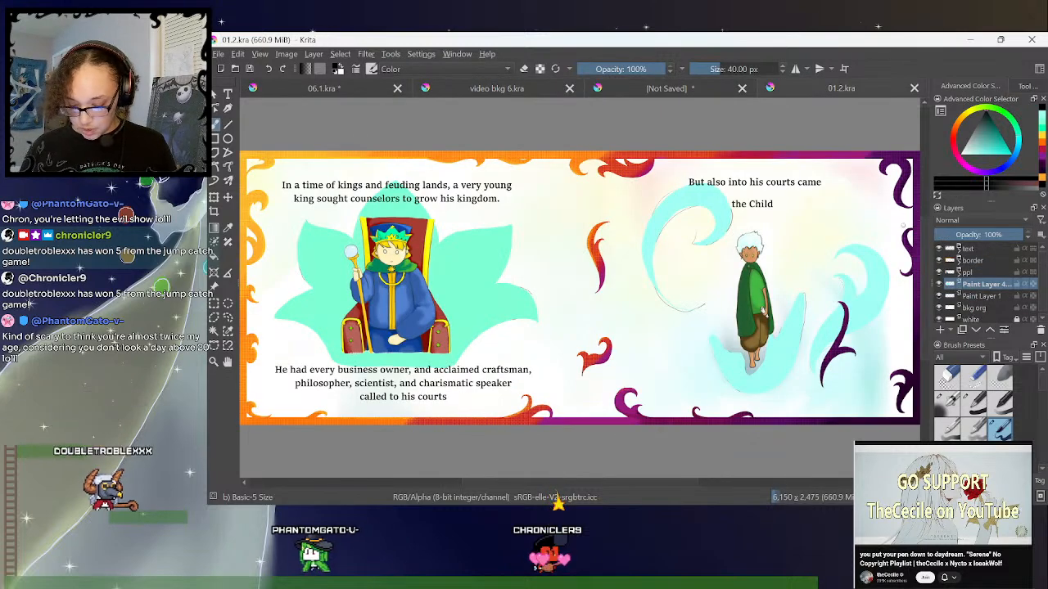
- Expand the border group in 01.2 and hide its two upper paint layers to inspect the black border beneath
{"action": "key", "text": "minus"}
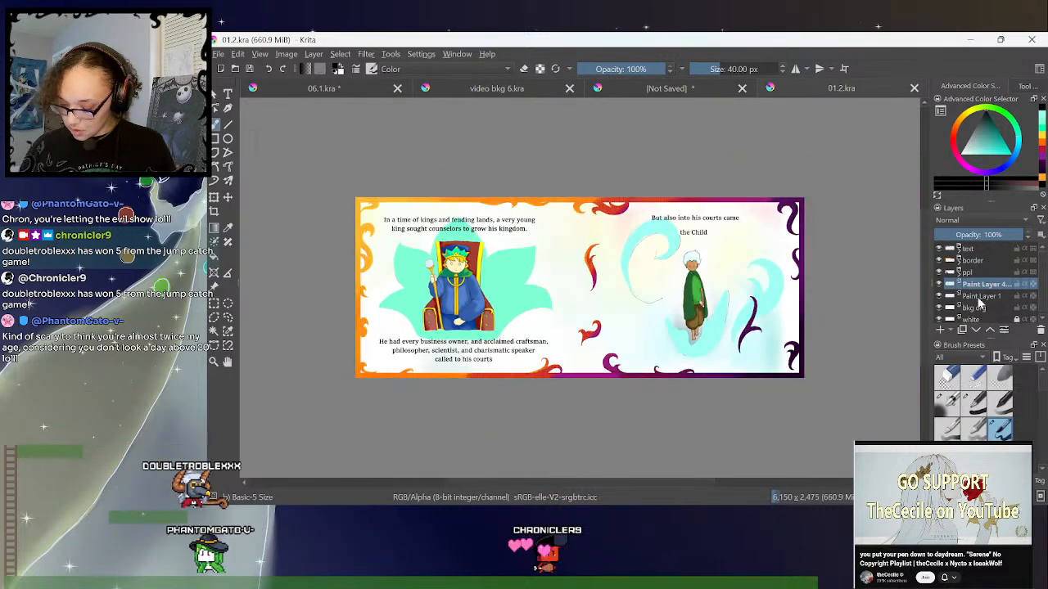
{"action": "left_click", "coordinate": [959, 261]}
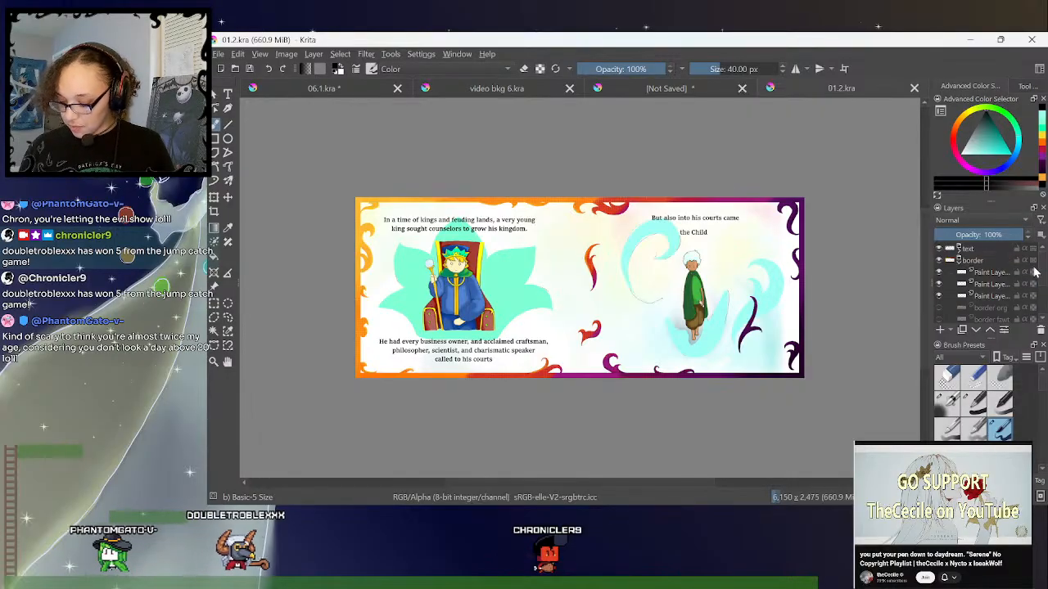
{"action": "scroll", "coordinate": [1043, 272], "scroll_direction": "down", "scroll_amount": 1}
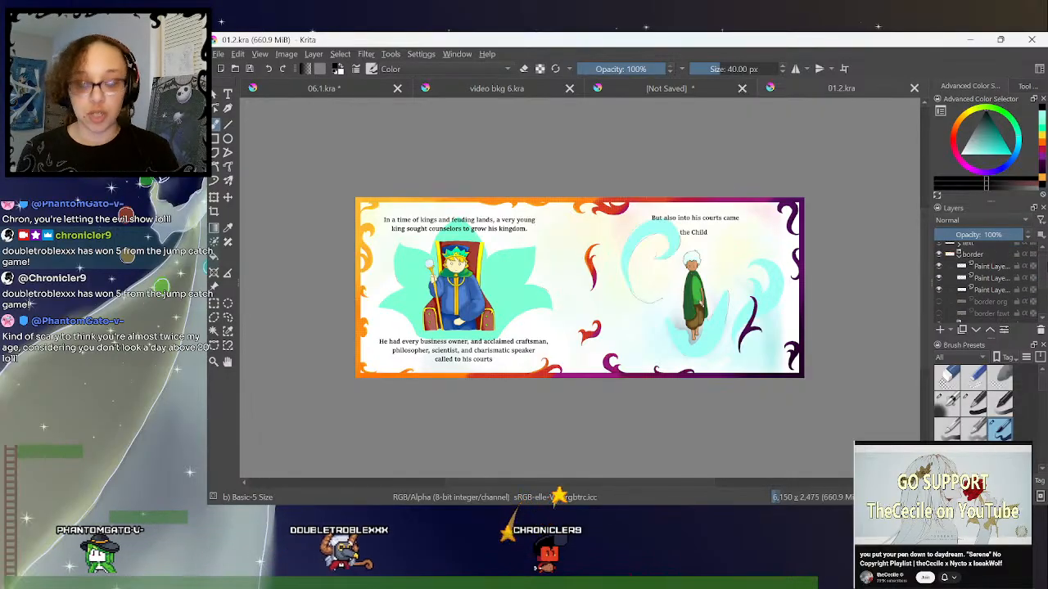
{"action": "left_click", "coordinate": [938, 267]}
{"action": "left_click", "coordinate": [939, 279]}
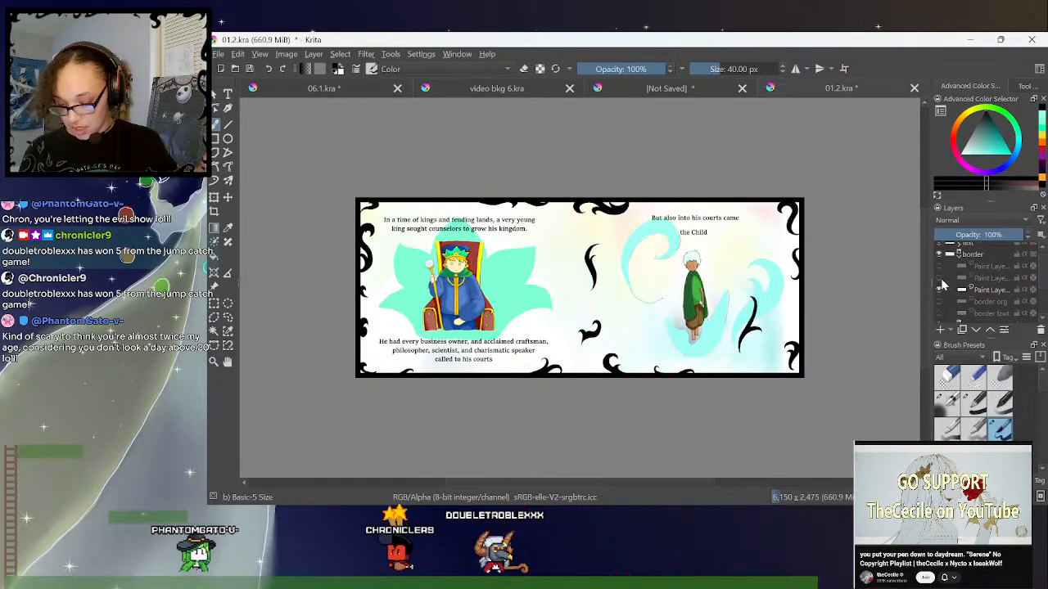
{"action": "left_click", "coordinate": [939, 279]}
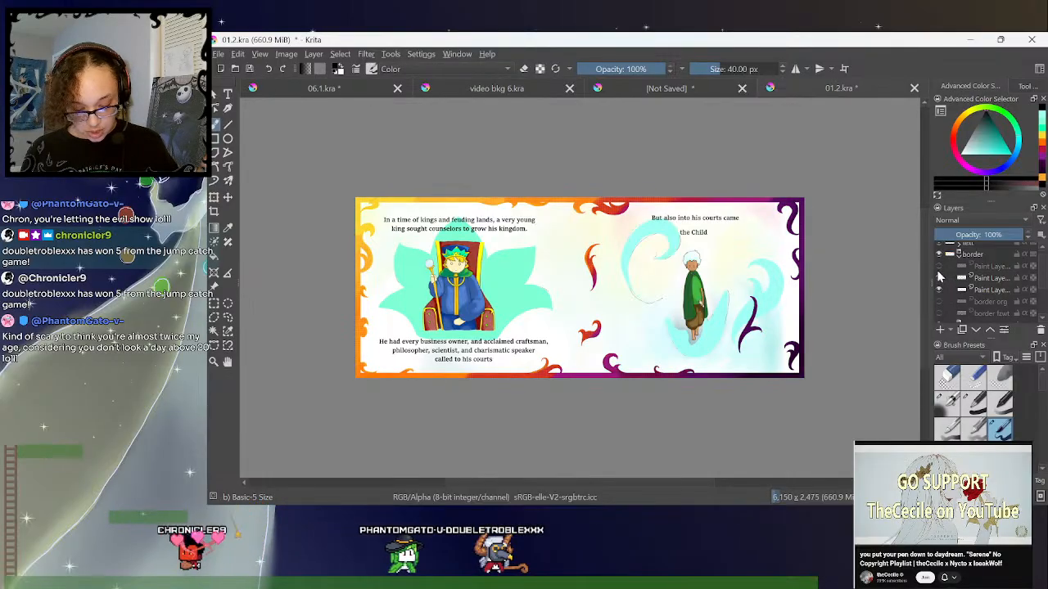
{"action": "left_click", "coordinate": [939, 279]}
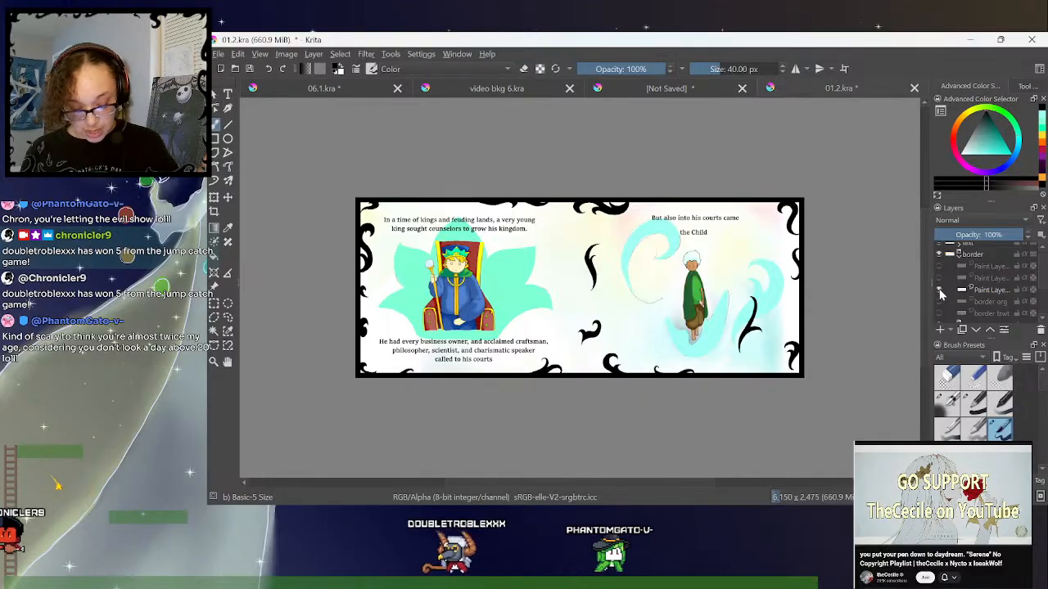
- Select the black border artwork by similar color and turn the border group's two upper paint layers back on
{"action": "left_click", "coordinate": [227, 331]}
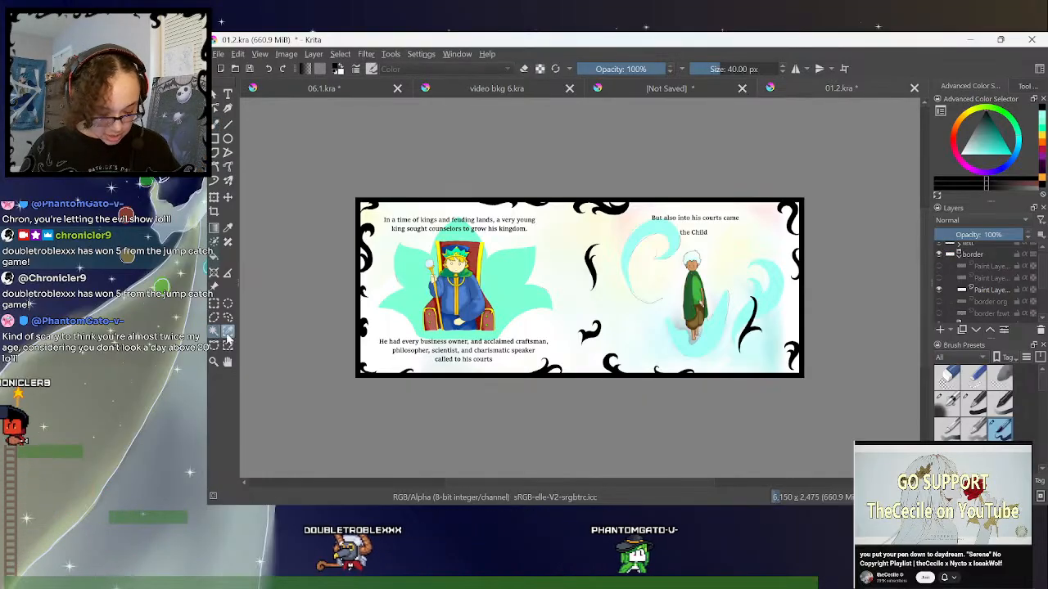
{"action": "left_click", "coordinate": [358, 208]}
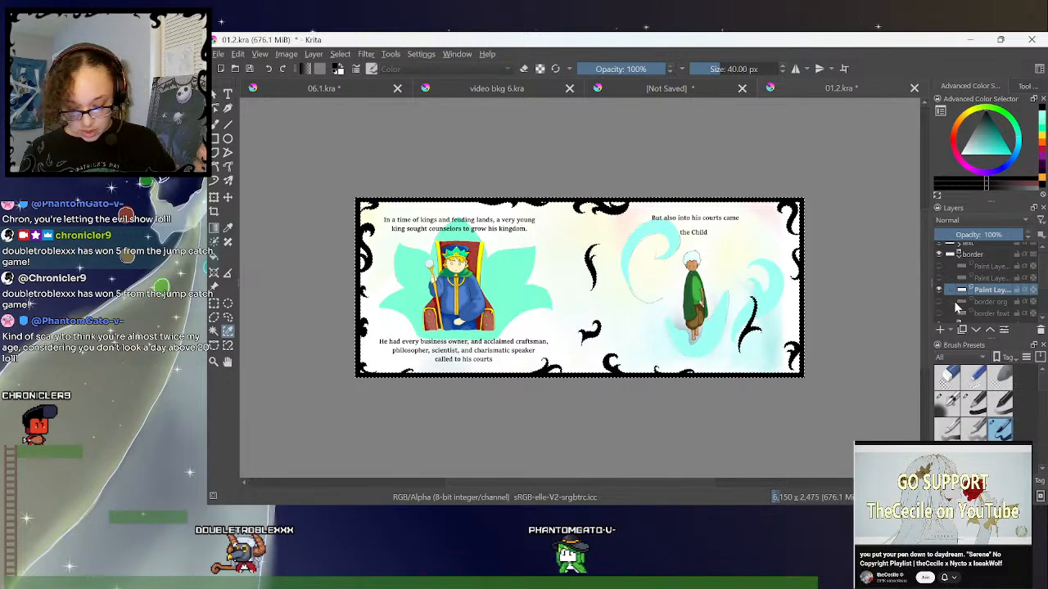
{"action": "left_click", "coordinate": [955, 268]}
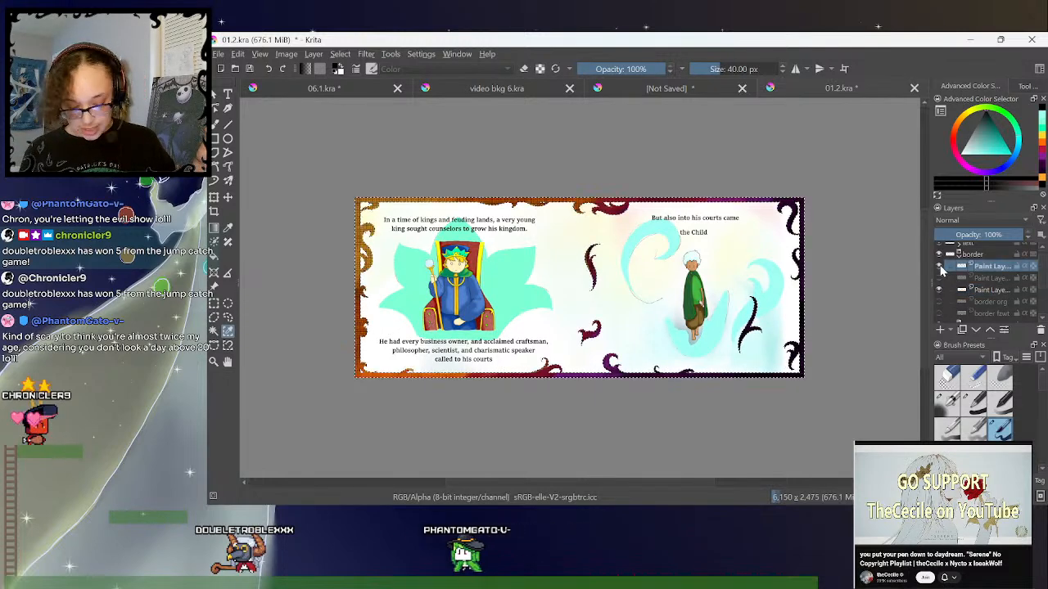
{"action": "left_click", "coordinate": [939, 278]}
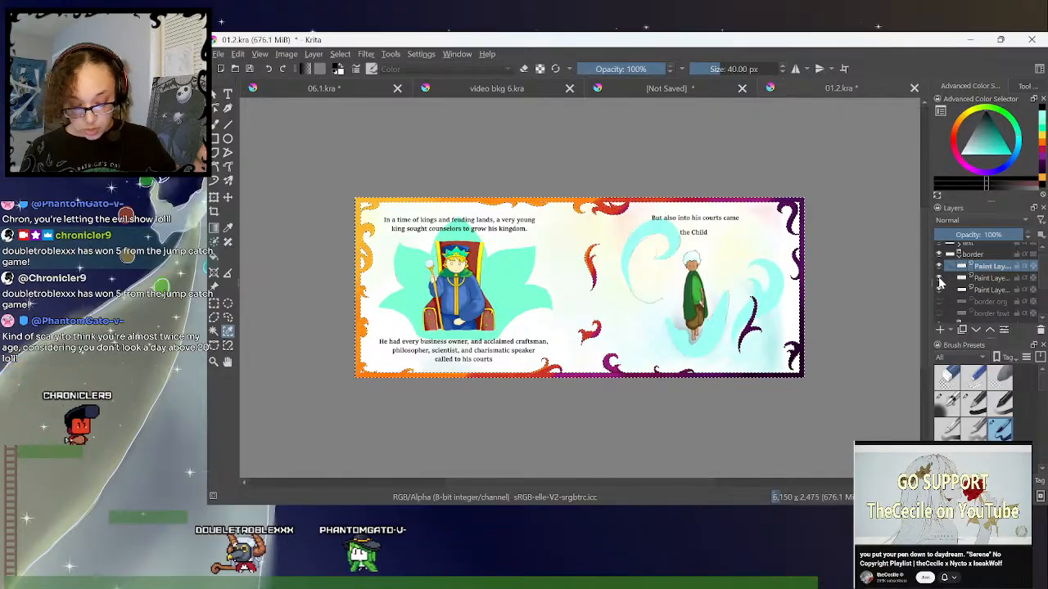
{"action": "left_click", "coordinate": [940, 290]}
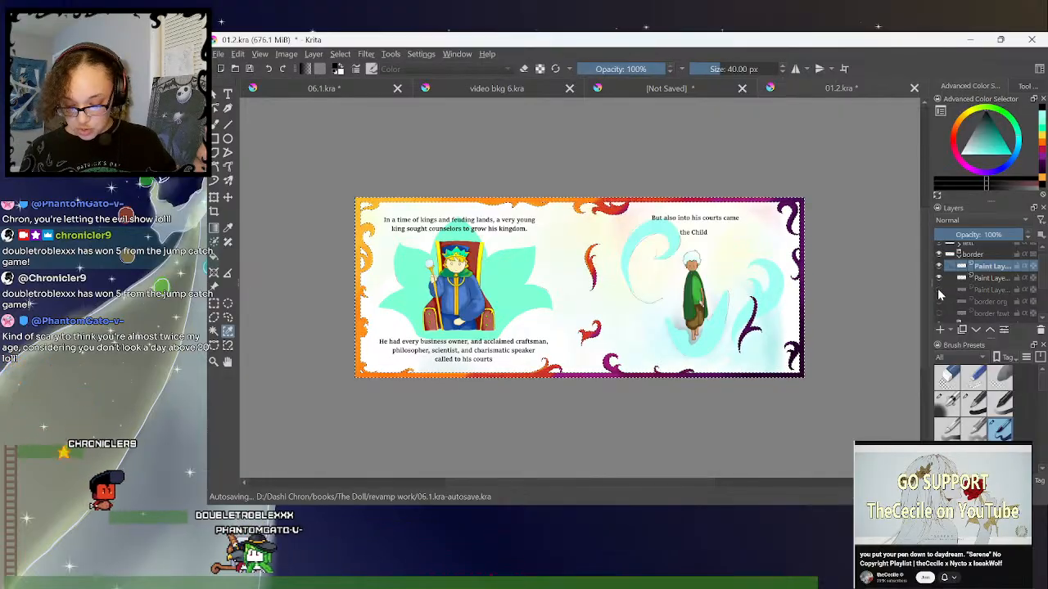
{"action": "left_click", "coordinate": [938, 289]}
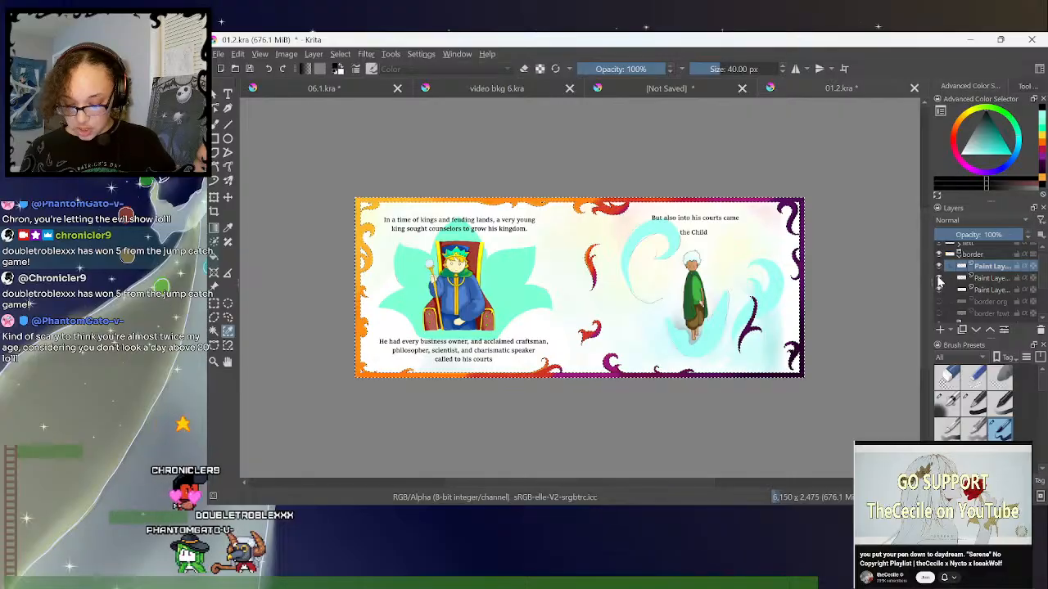
{"action": "left_click", "coordinate": [978, 266]}
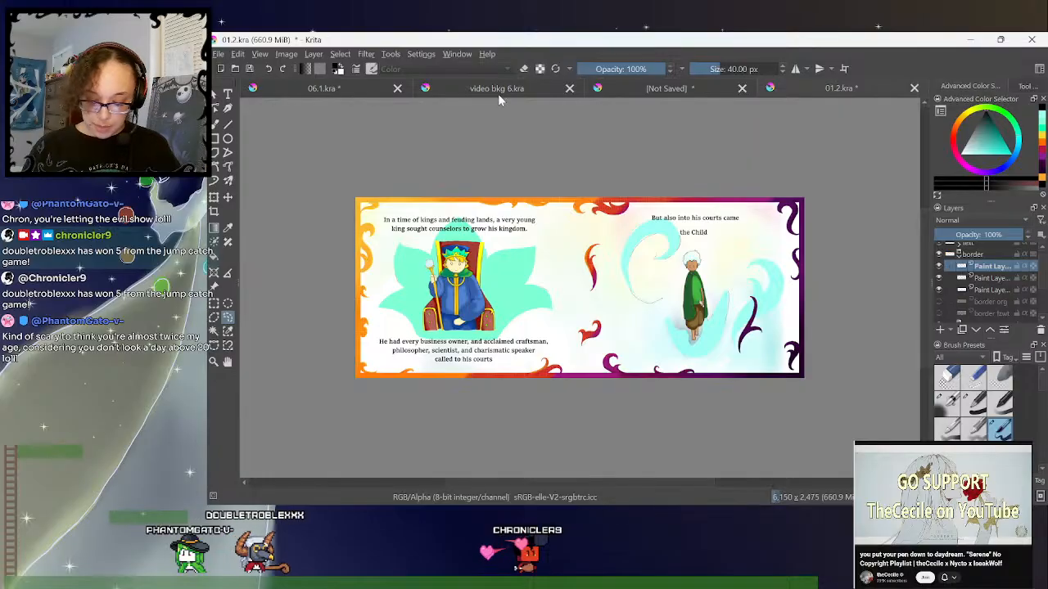
- Switch back to document 06.1 and save it
{"action": "left_click", "coordinate": [344, 91]}
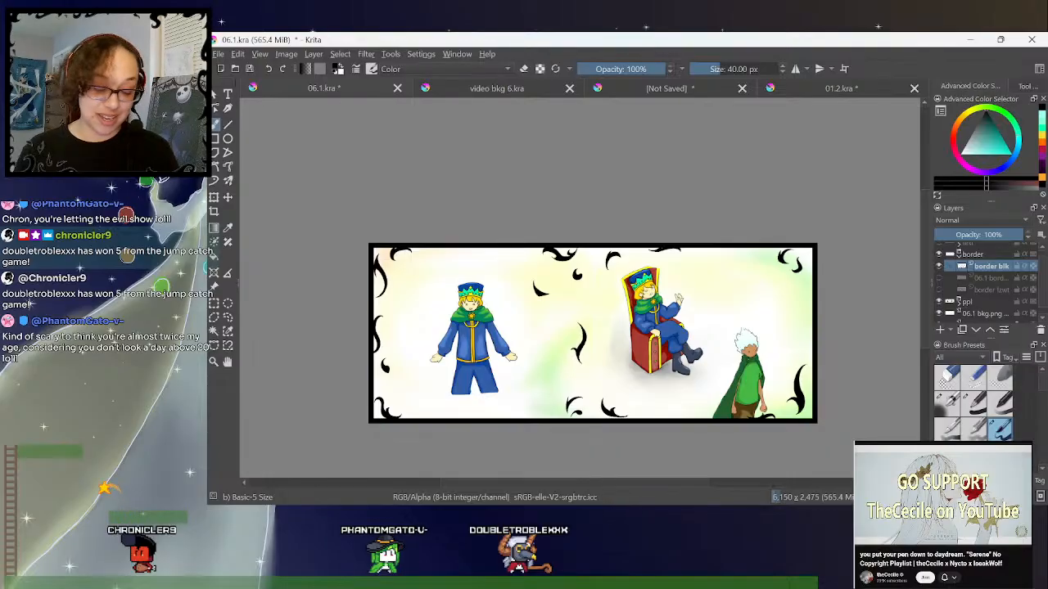
{"action": "left_click", "coordinate": [217, 54]}
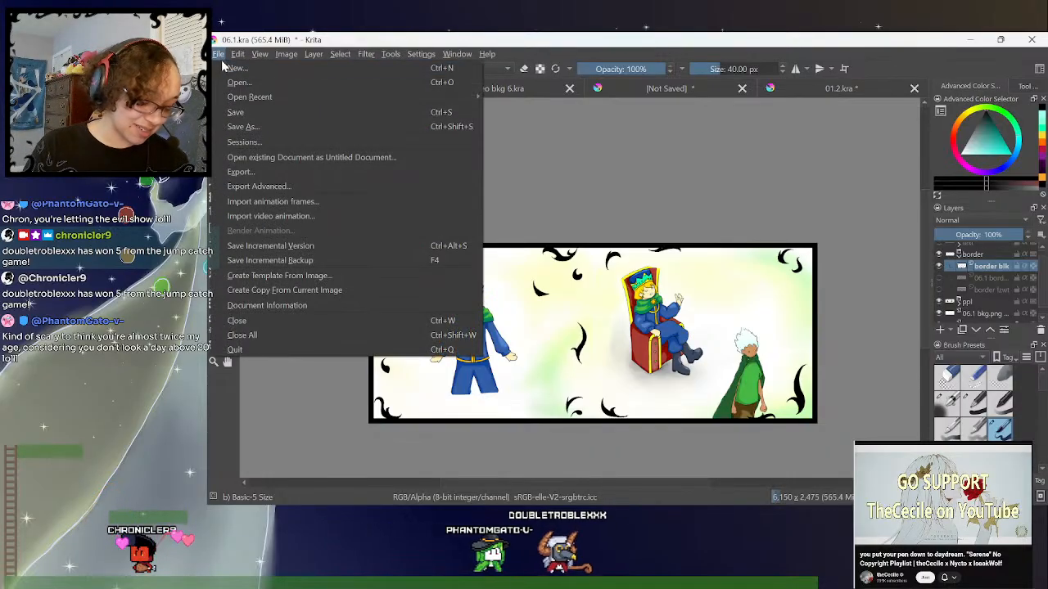
{"action": "left_click", "coordinate": [237, 114]}
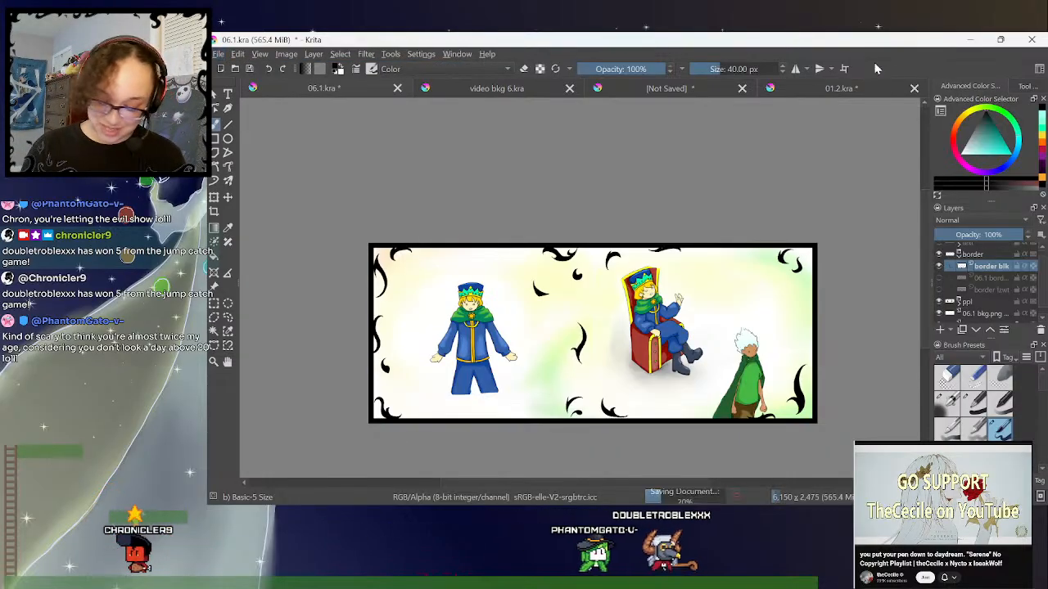
- Switch to the unsaved document containing the photo of three miniature figures
{"action": "left_click", "coordinate": [726, 88]}
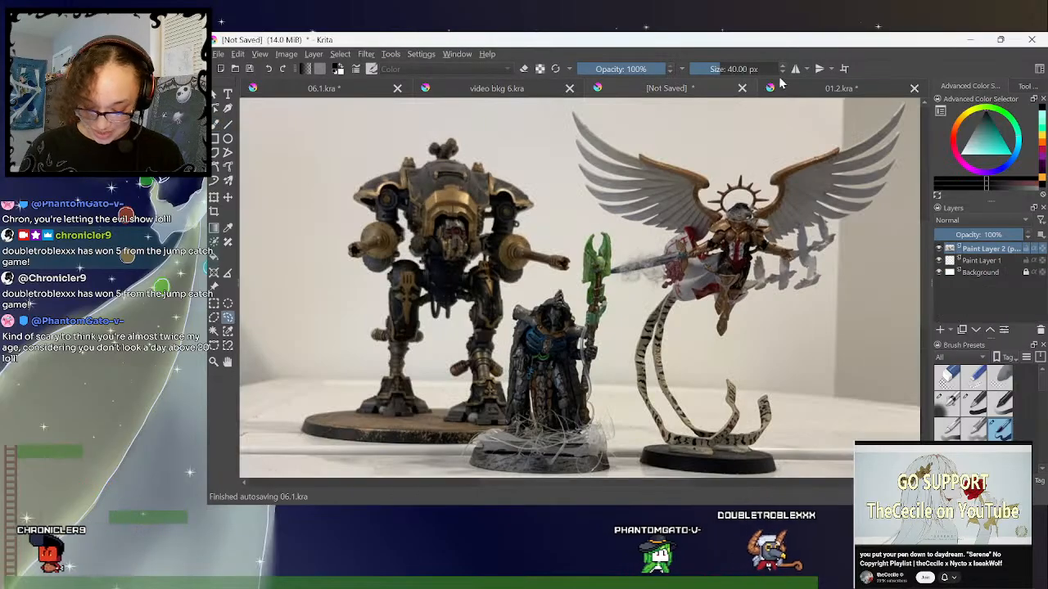